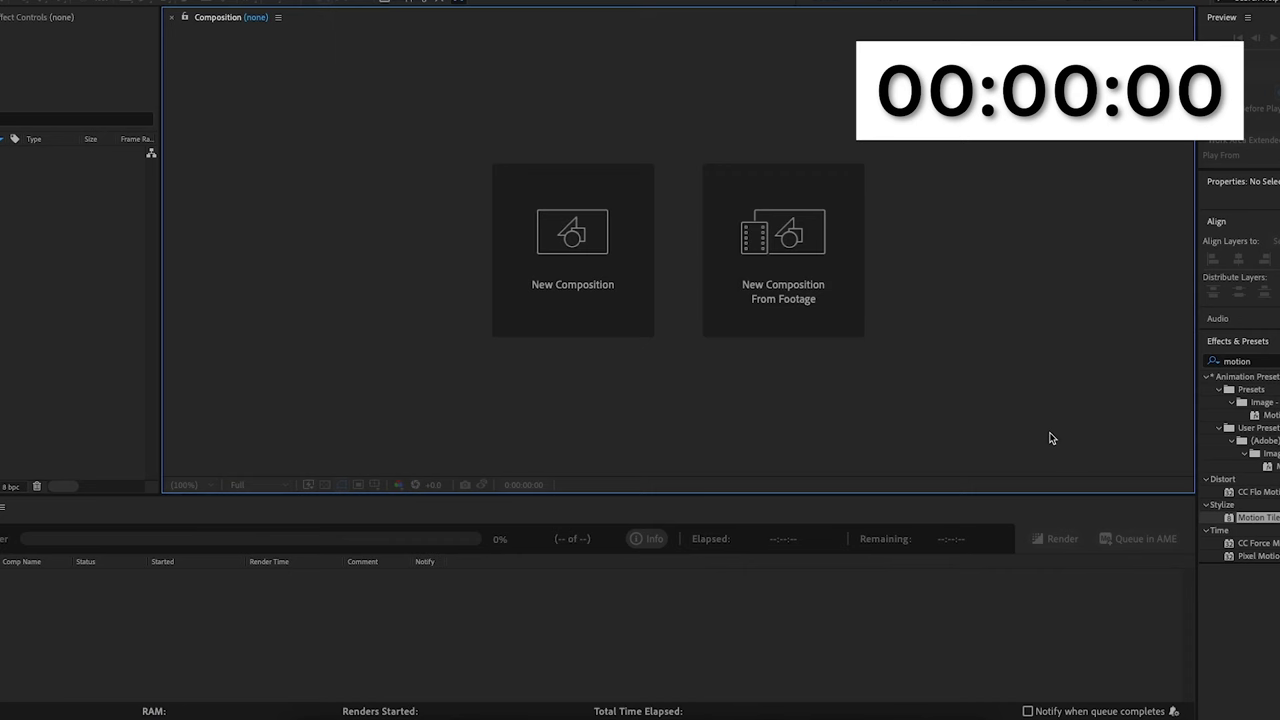
Step: Create a composition named "10 mins iman gadzhi edit" and bring the skyline asset files into the project
click(614, 298)
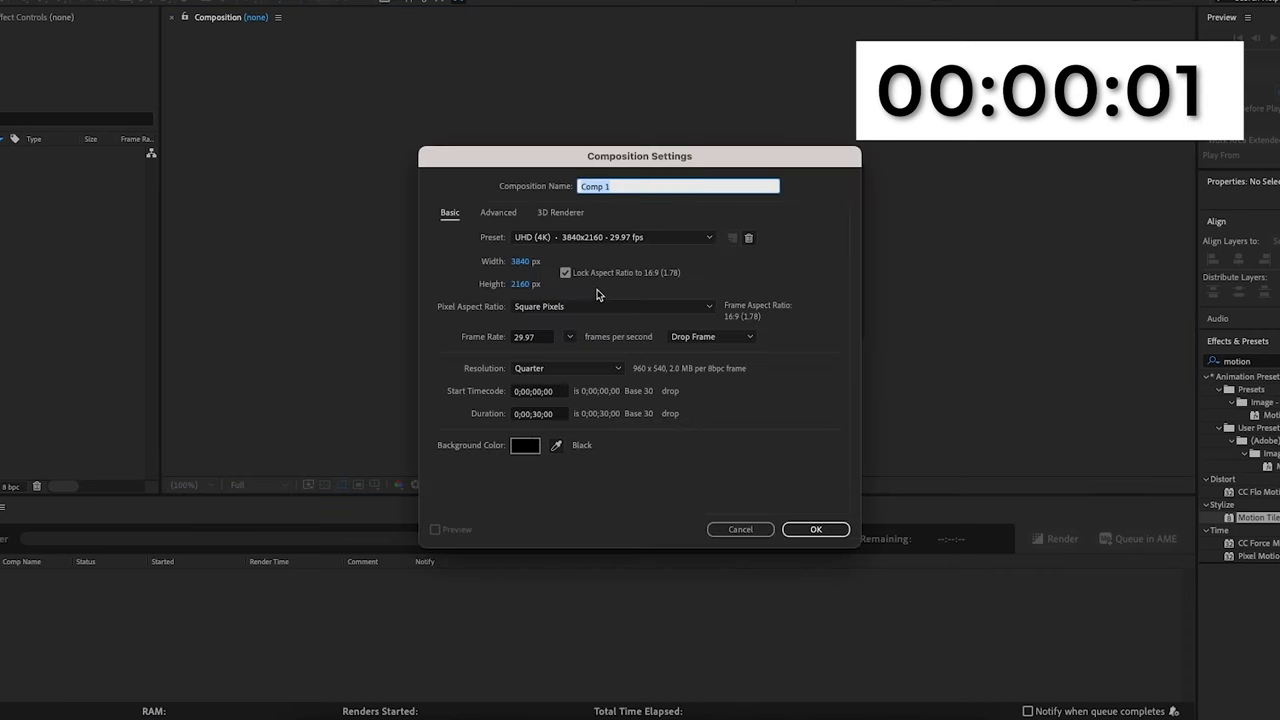
text(10 mins iman ga)
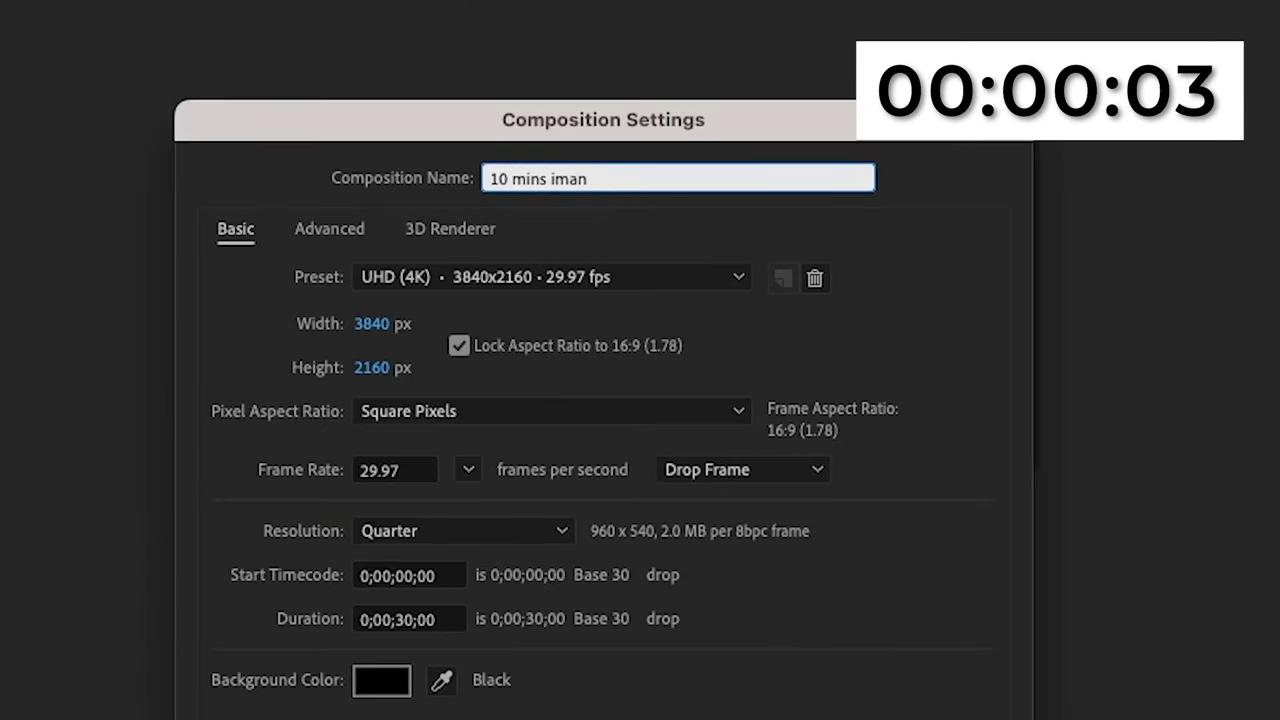
text(dzhi edit)
key(Return)
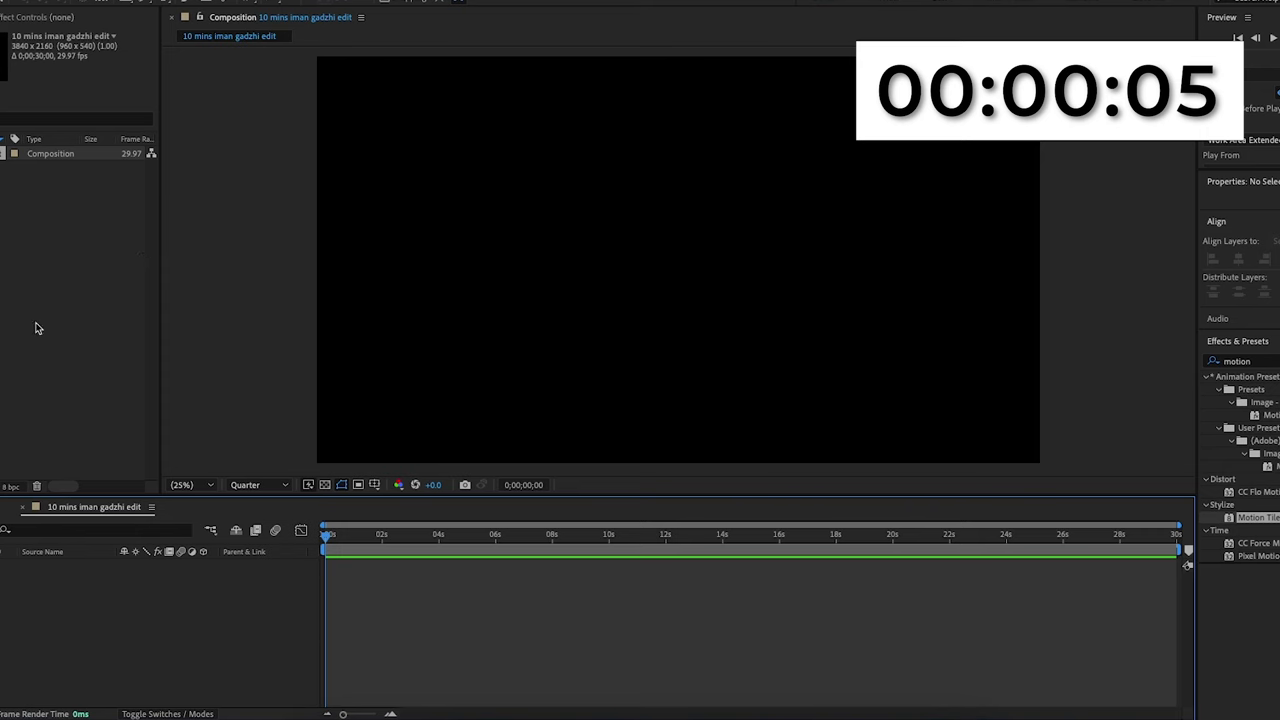
click(48, 317)
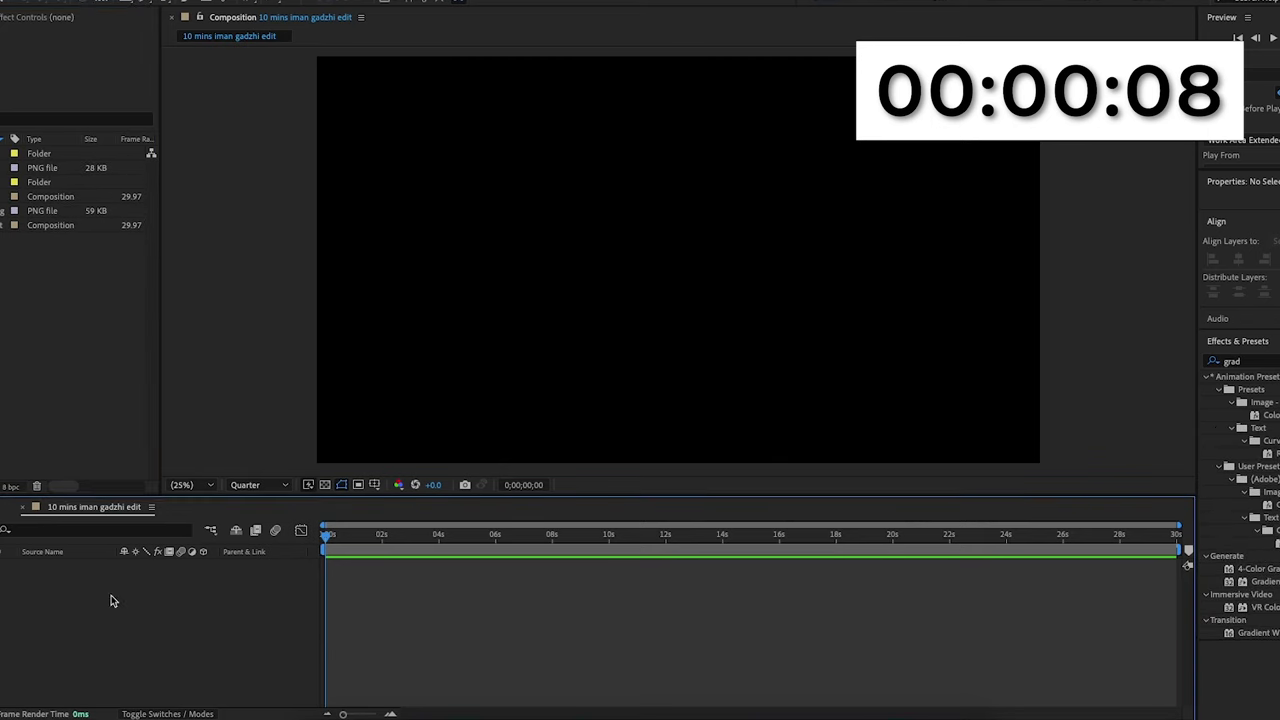
Step: Add a new solid layer to the composition and apply the Gradient Ramp effect to it
right_click(111, 595)
mouse_move(200, 524)
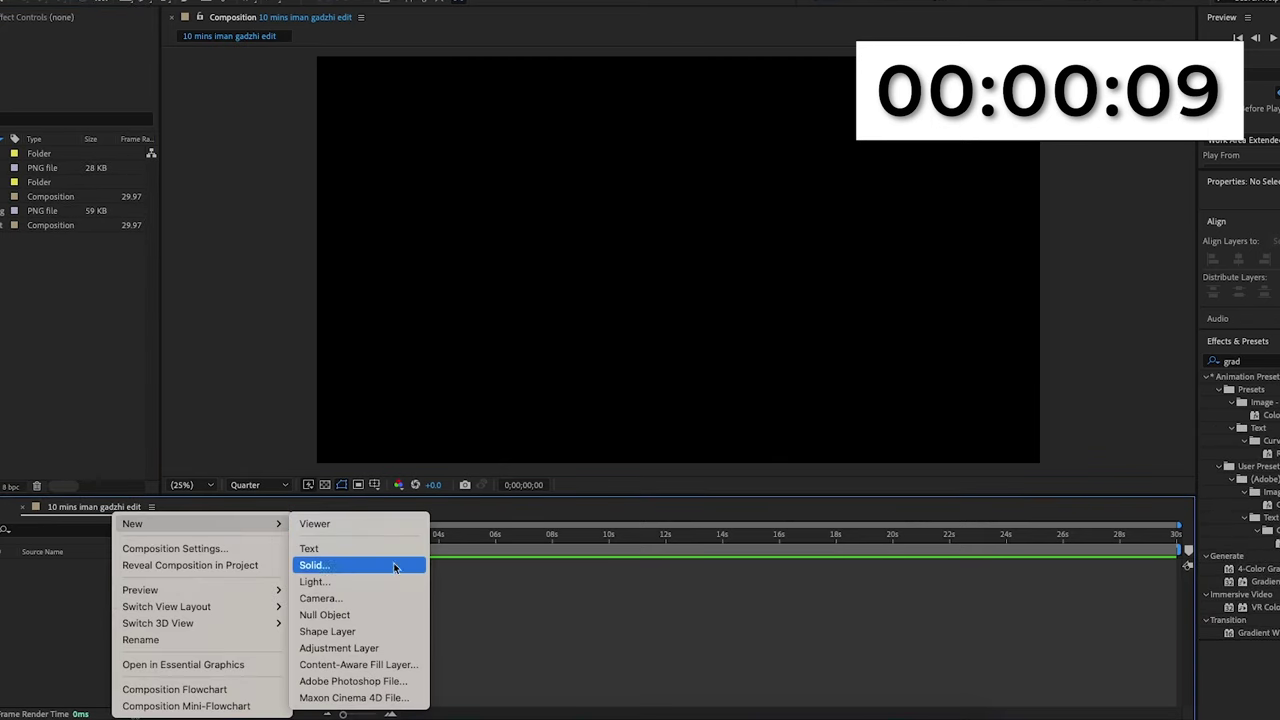
click(311, 565)
click(764, 492)
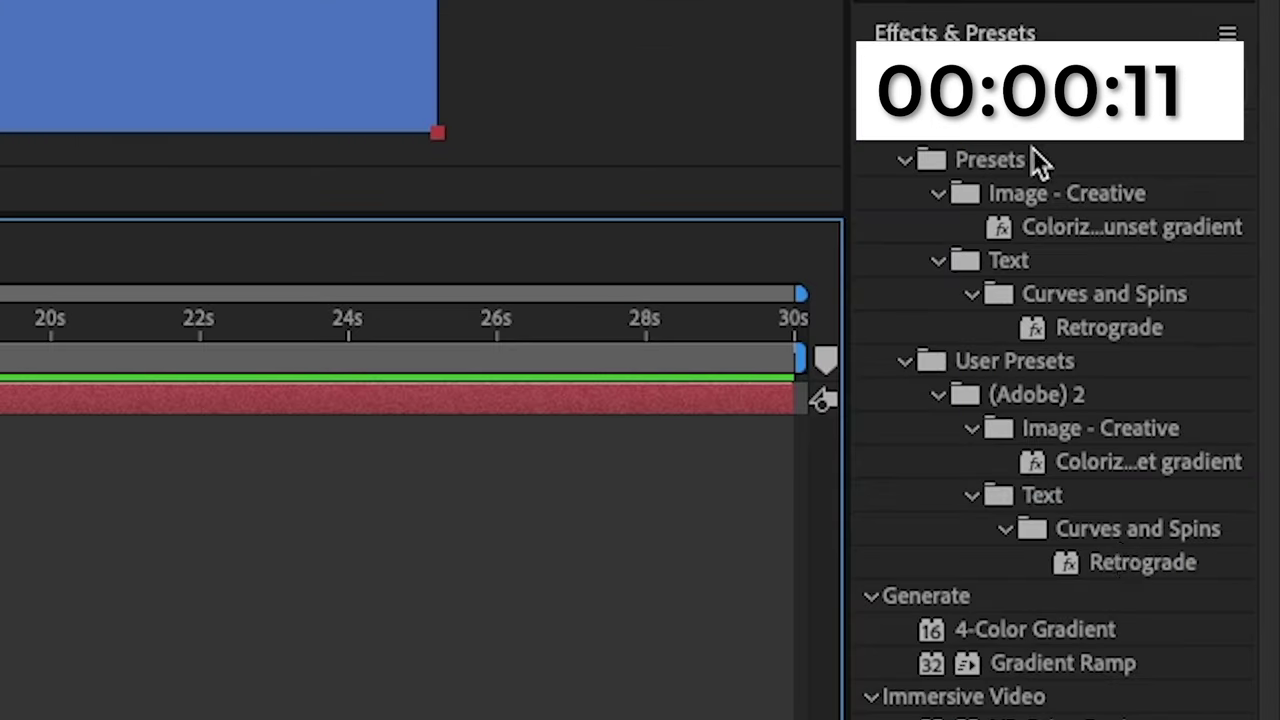
double_click(1080, 664)
Step: Run the ramp horizontally from -64, 1068 to 3916, 1084, just beyond the frame's sides, and make its start colour light blue
drag(678, 57, 304, 258)
drag(678, 468, 1054, 260)
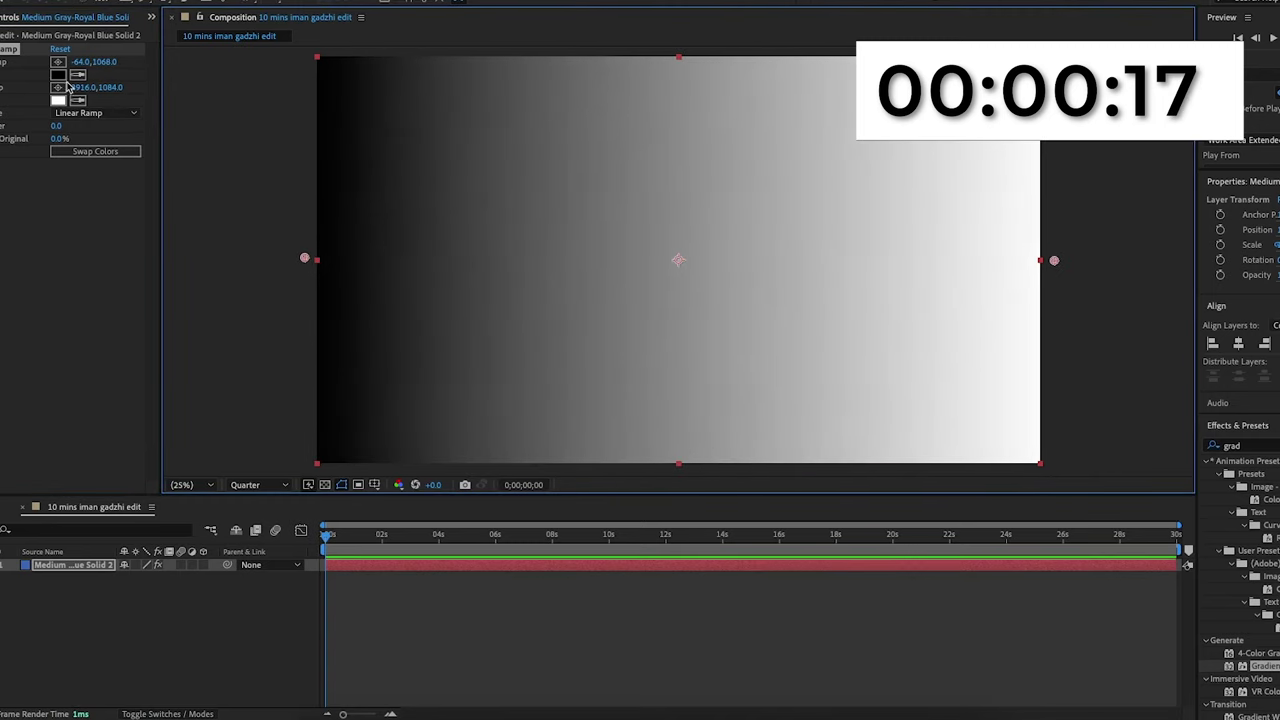
click(58, 74)
drag(744, 583, 744, 535)
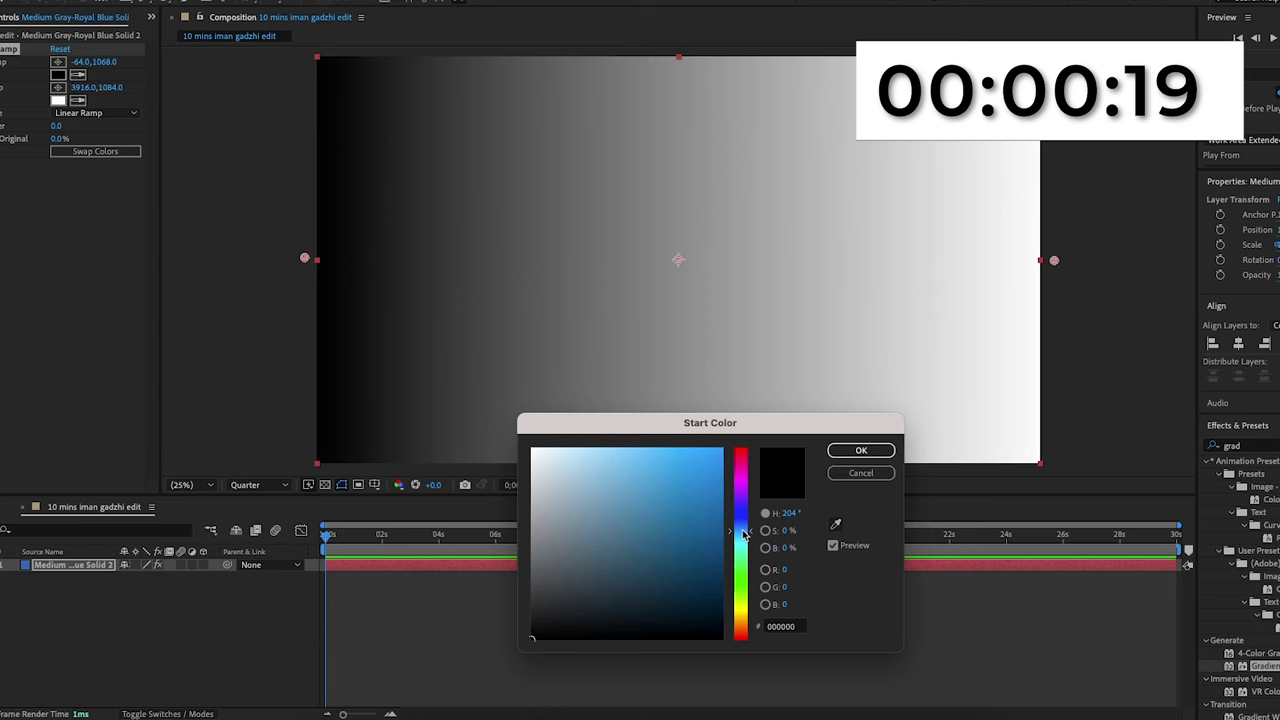
drag(625, 456, 666, 471)
click(861, 450)
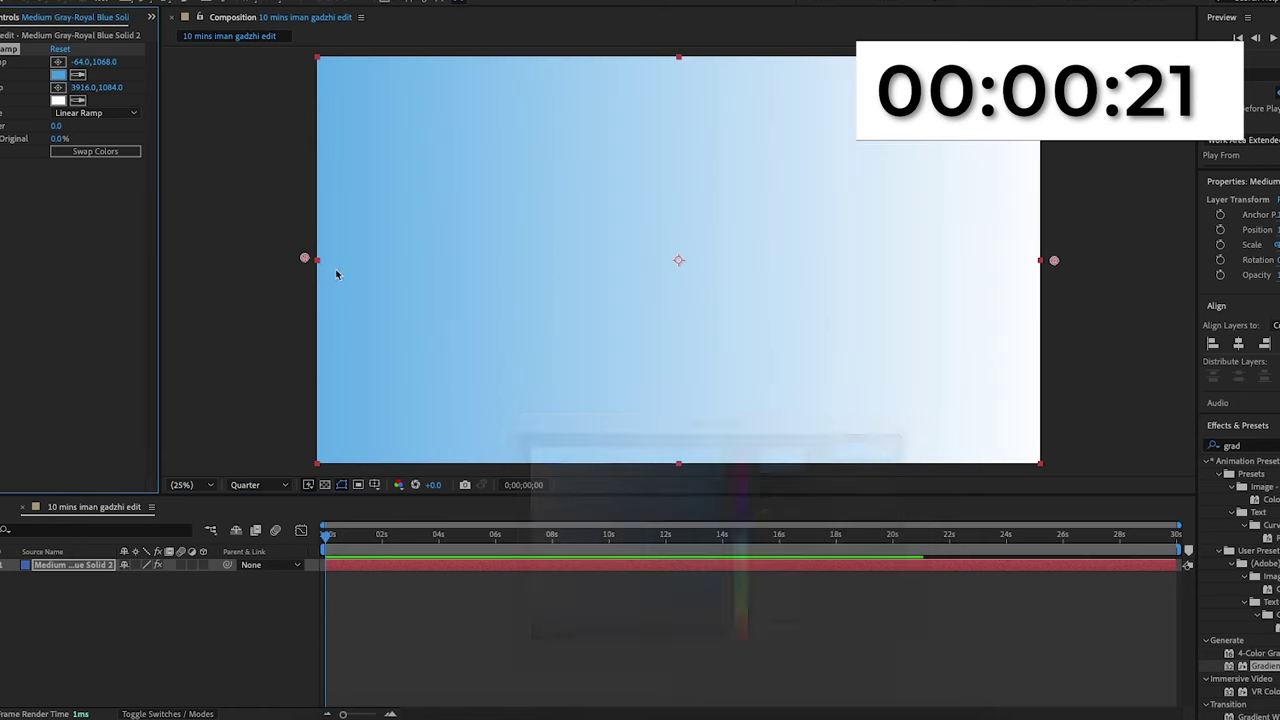
Step: Sample the ramp's start colour as its end colour, and adjust that end colour to a slightly stronger blue
click(58, 100)
click(744, 535)
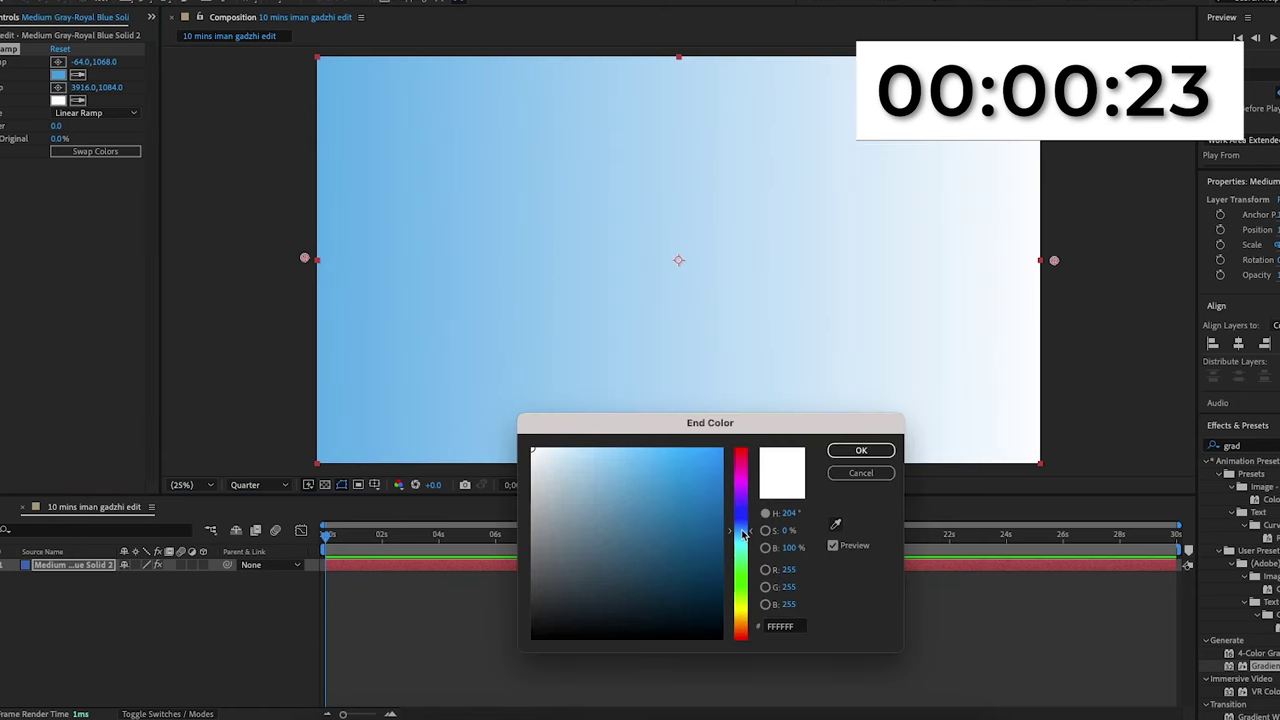
click(835, 523)
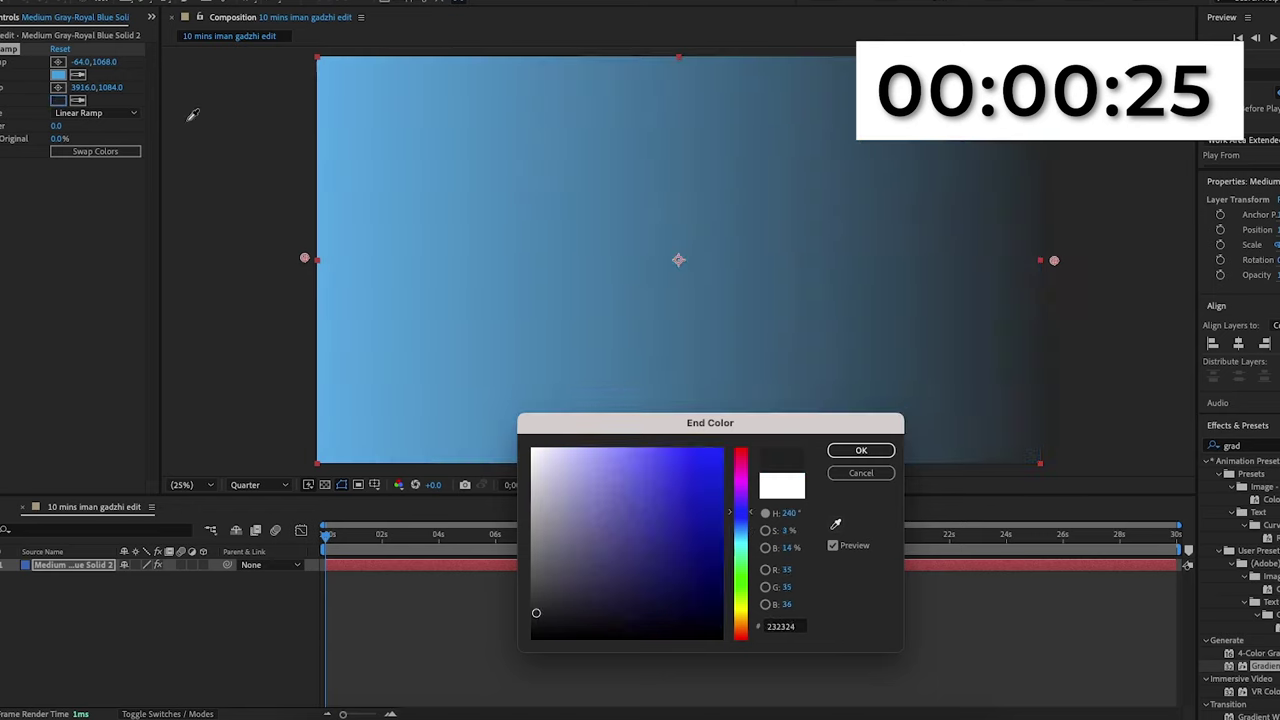
click(59, 76)
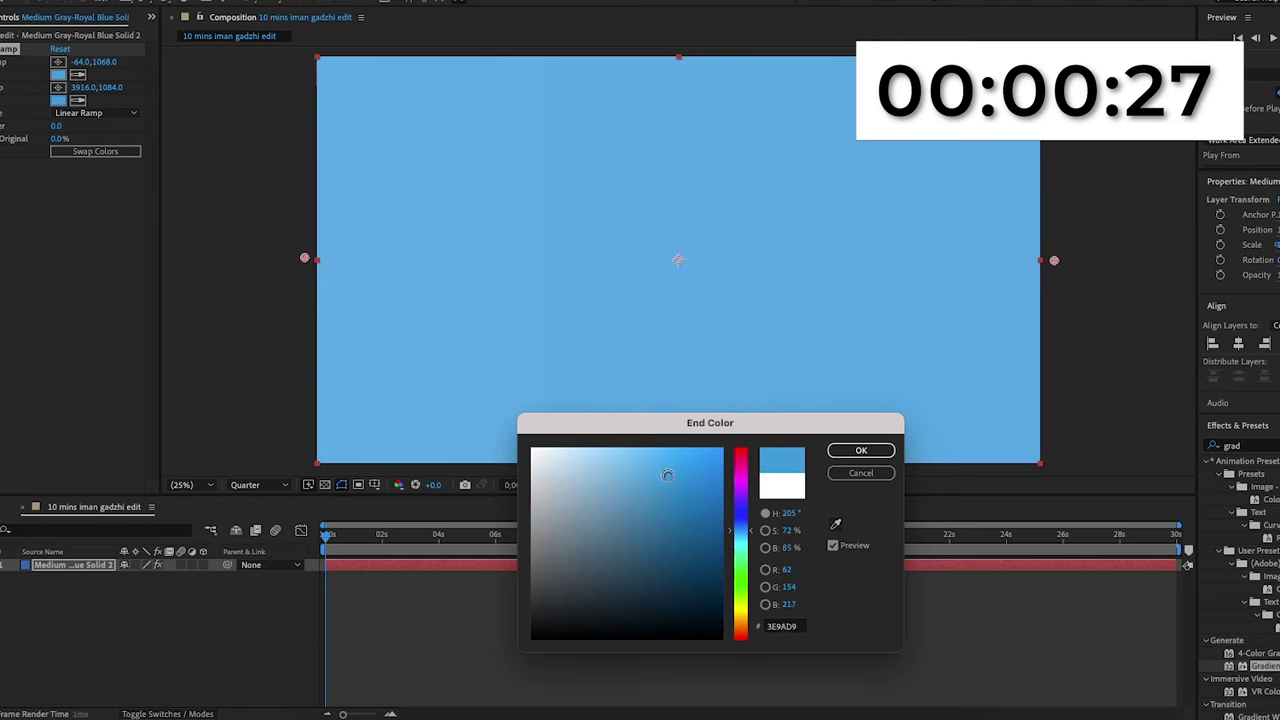
drag(677, 477, 686, 471)
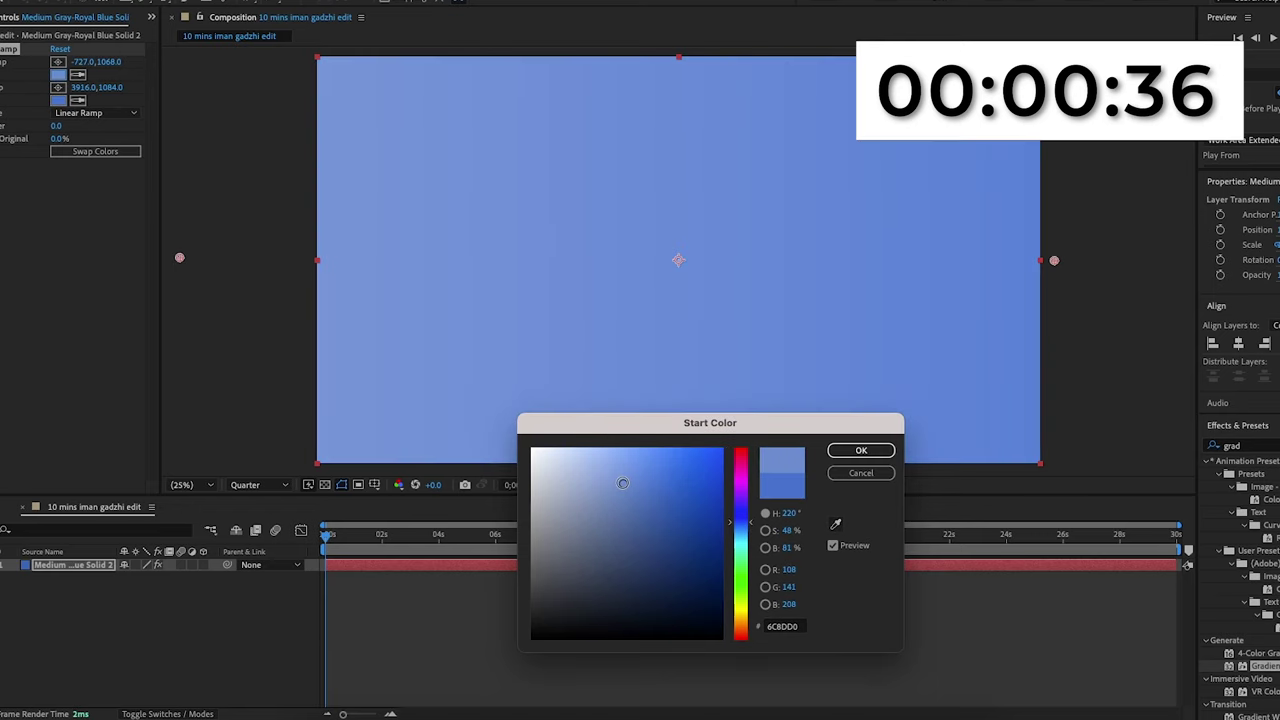
Step: Set the ramp's start colour to 6C93D0 and the Ramp Scatter to 512
click(742, 528)
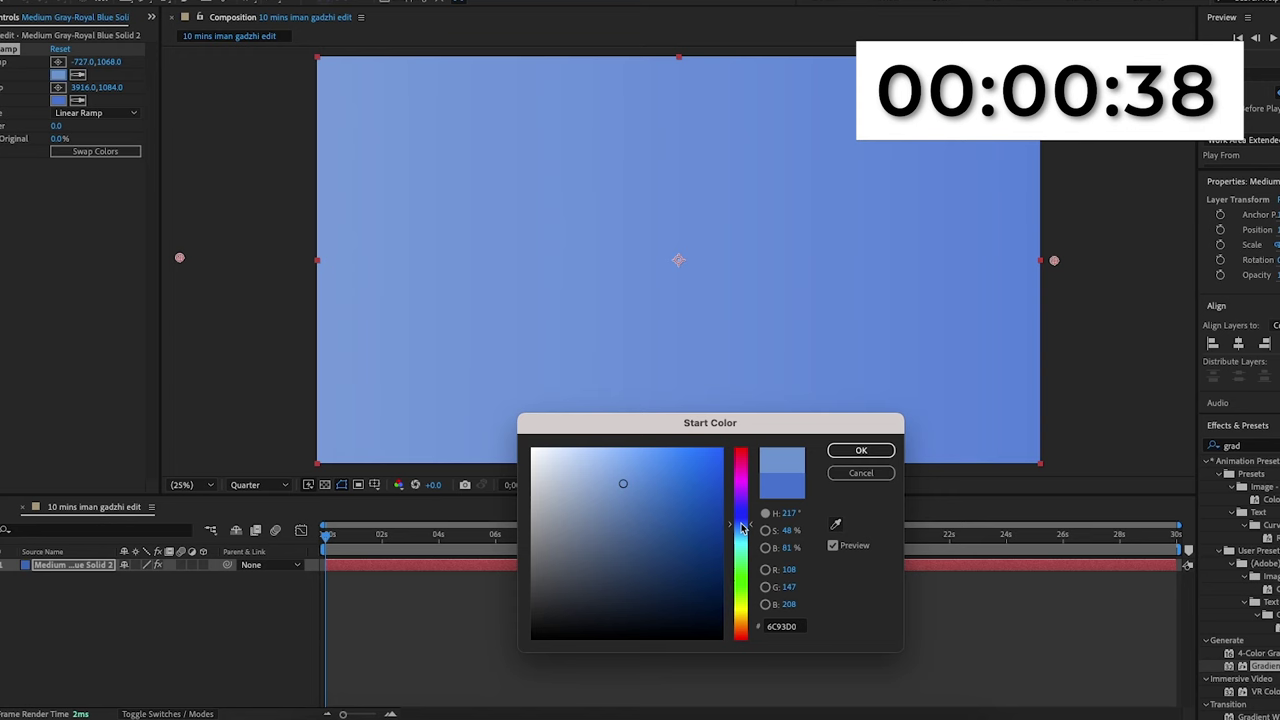
click(861, 451)
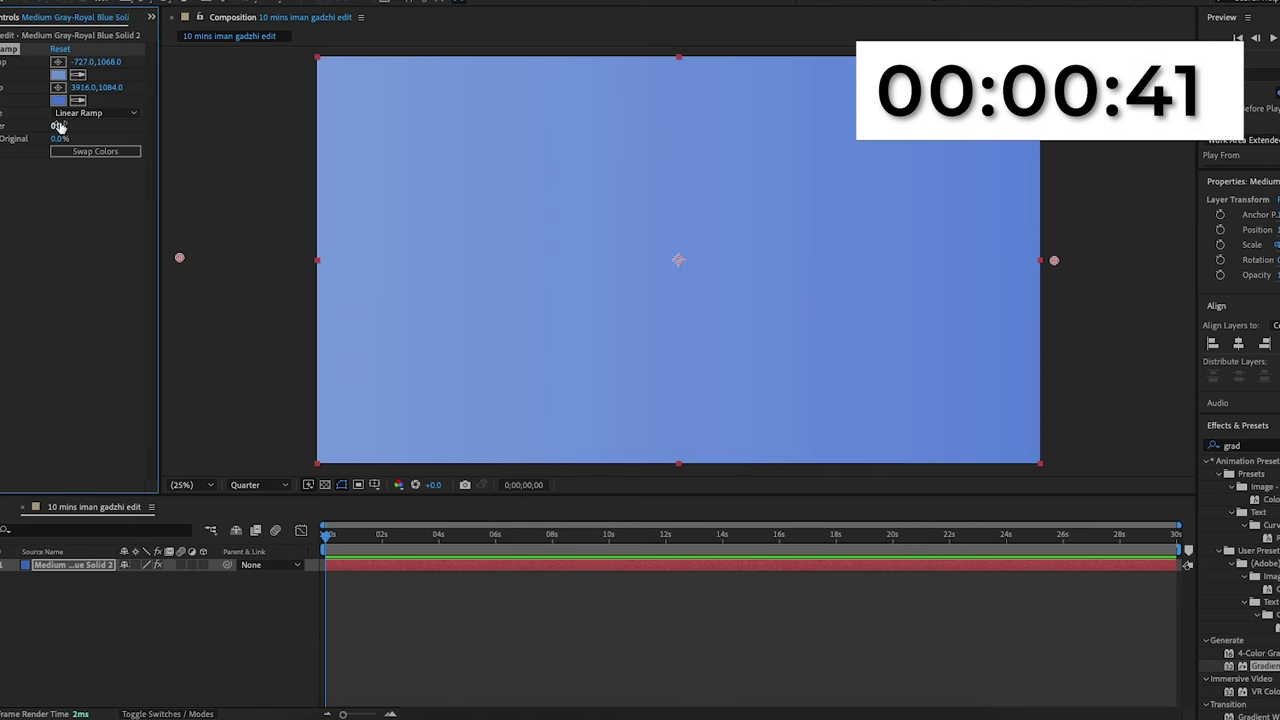
click(60, 127)
text(512)
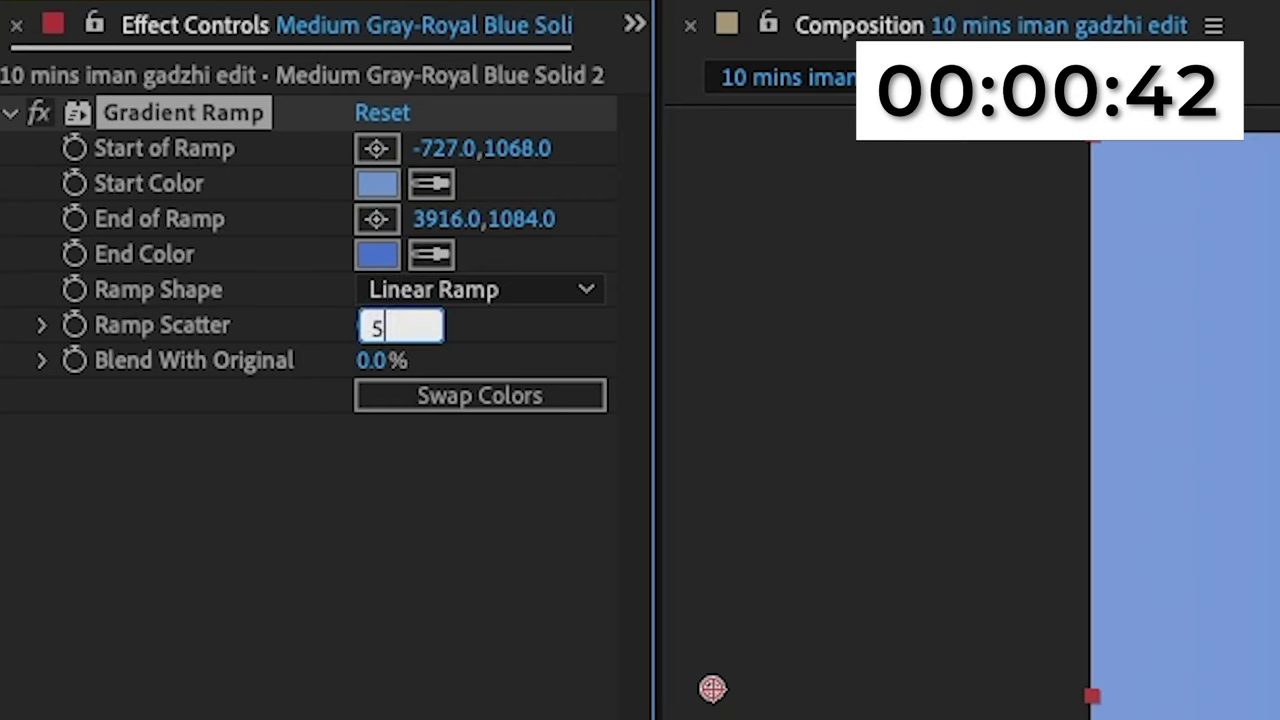
key(Return)
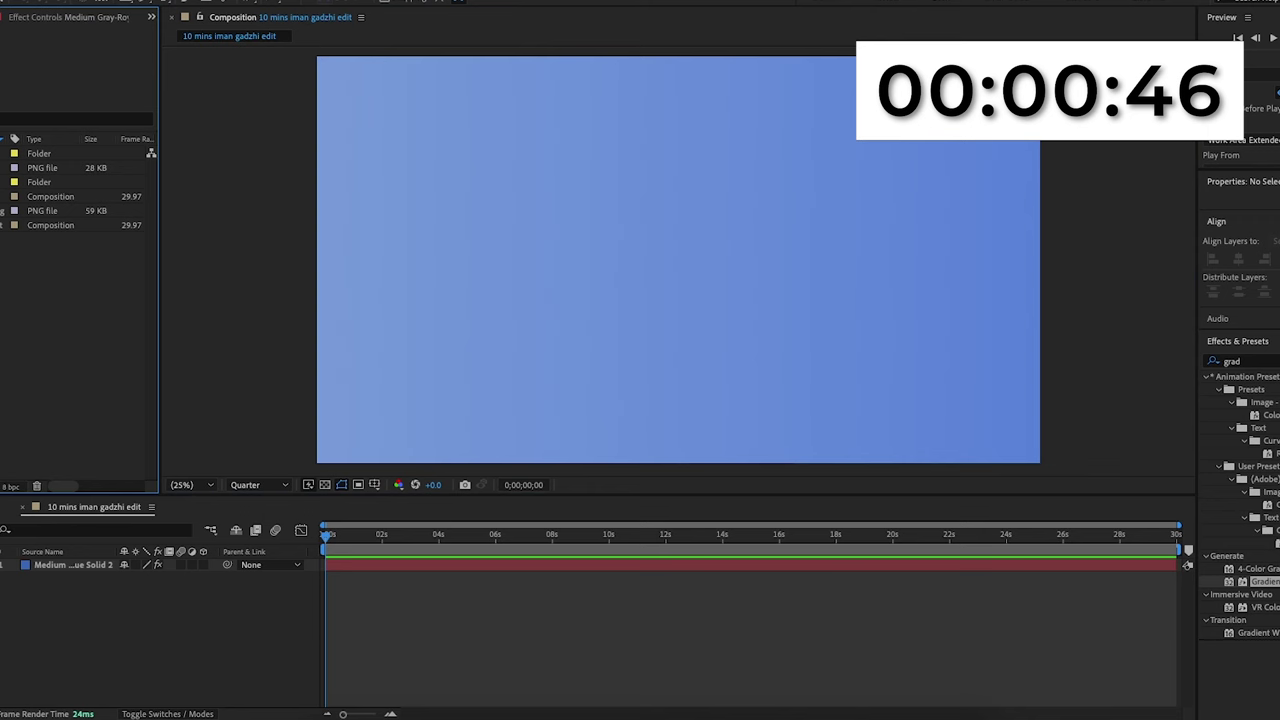
Step: Place the 78787 city skyline PNG above the gradient solid and scale it to 647%
drag(90, 211, 84, 562)
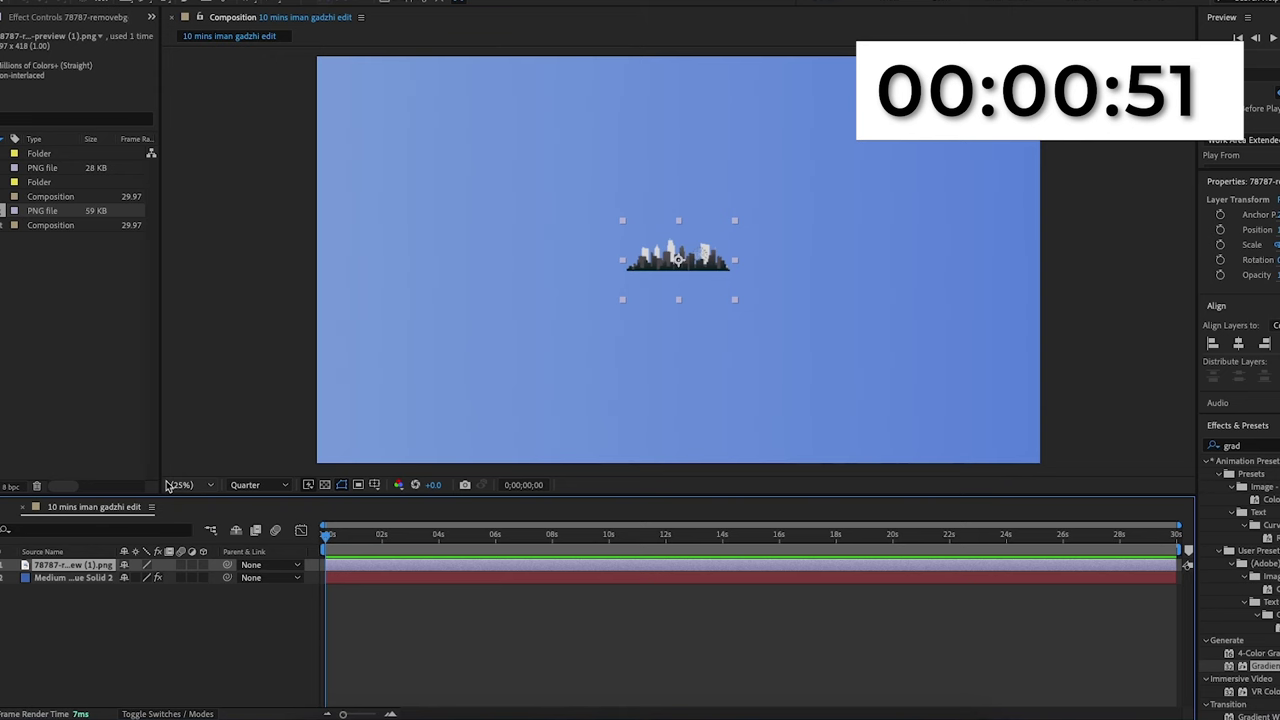
key(s)
drag(152, 578, 325, 578)
drag(534, 542, 540, 542)
click(240, 330)
Step: Add the dubai composition above the city skyline PNG and scale it to 734%
click(5, 182)
drag(5, 197, 70, 566)
key(s)
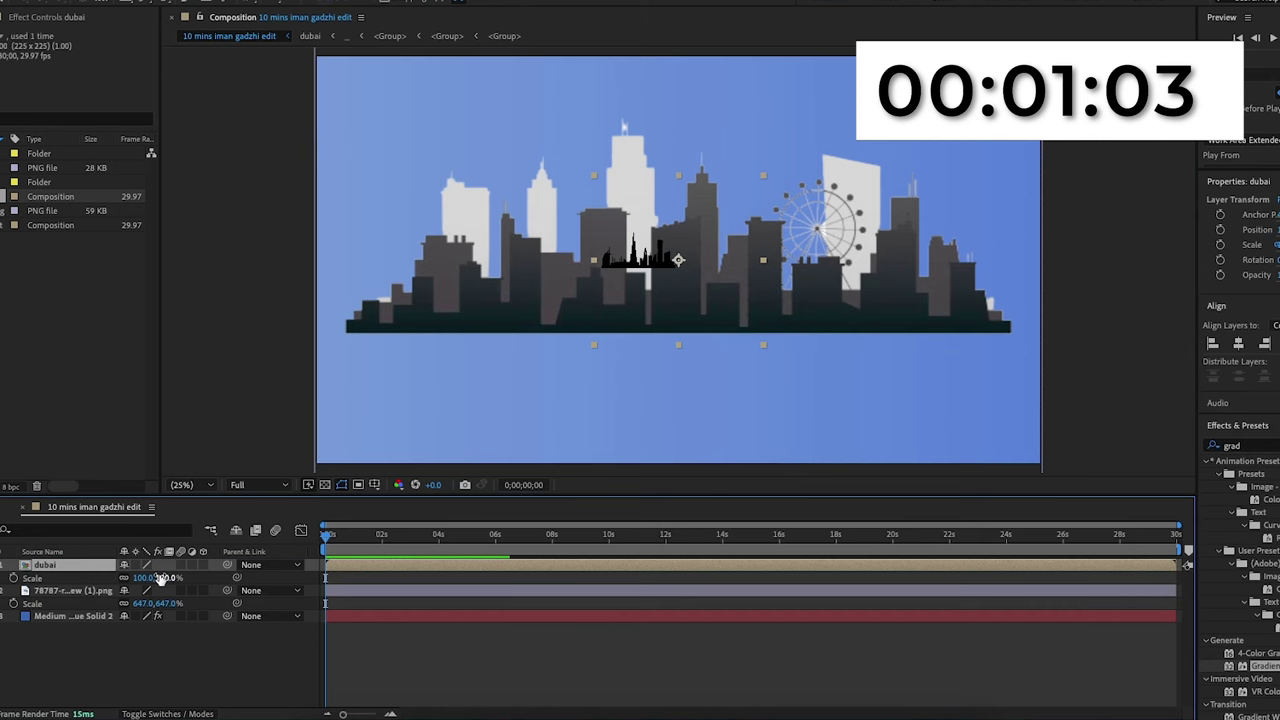
drag(160, 579, 694, 366)
key(space)
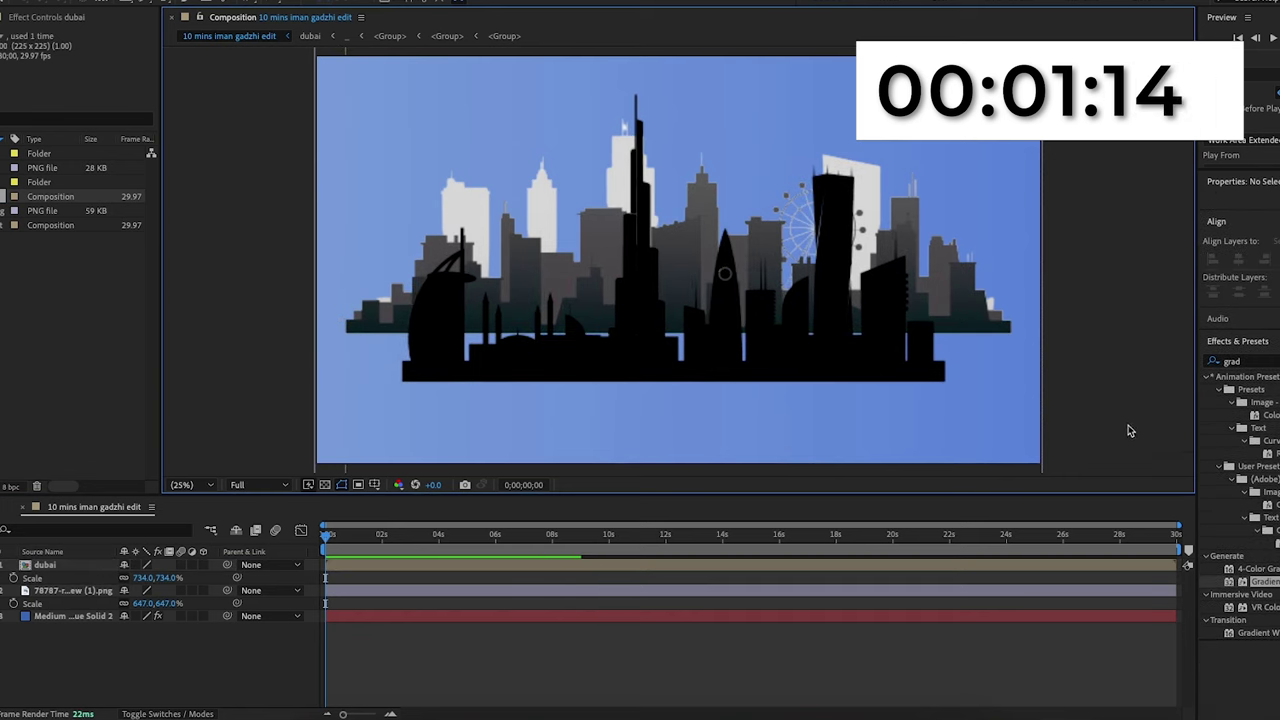
Step: Apply the Fill effect to the city skyline PNG and sample its fill colour from the blue background gradient
click(1240, 361)
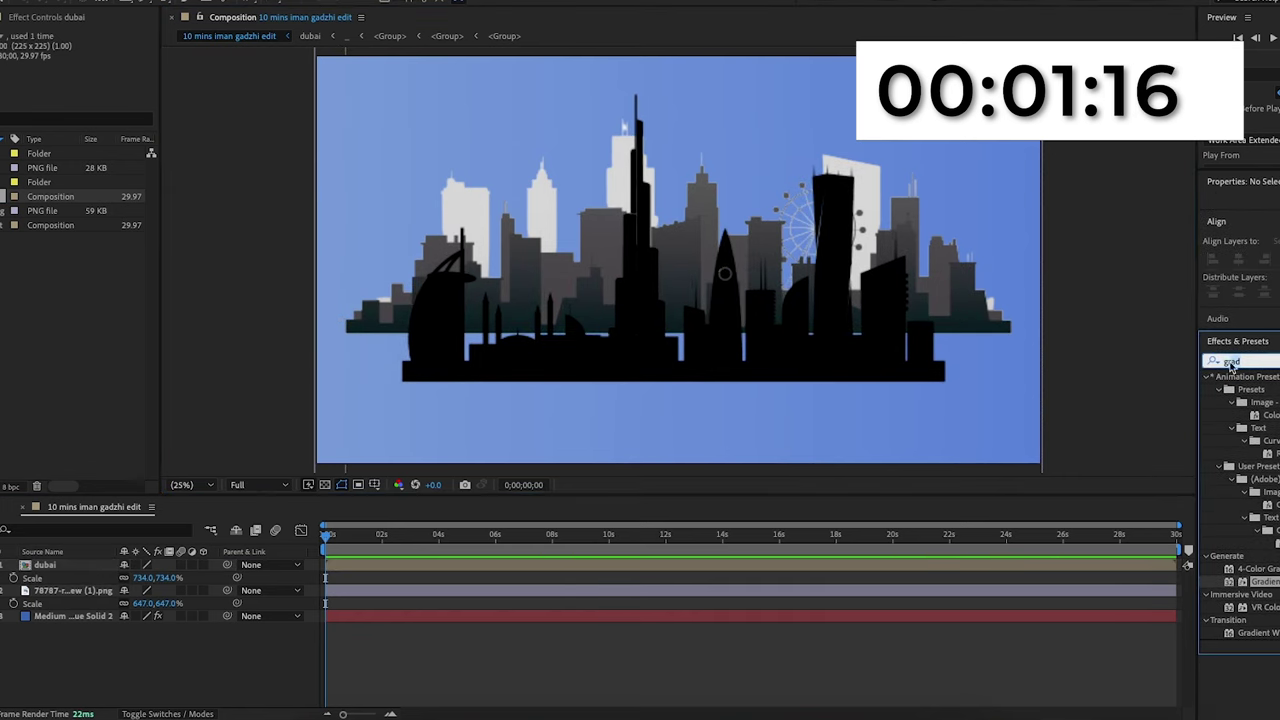
text(fill)
drag(964, 675, 66, 595)
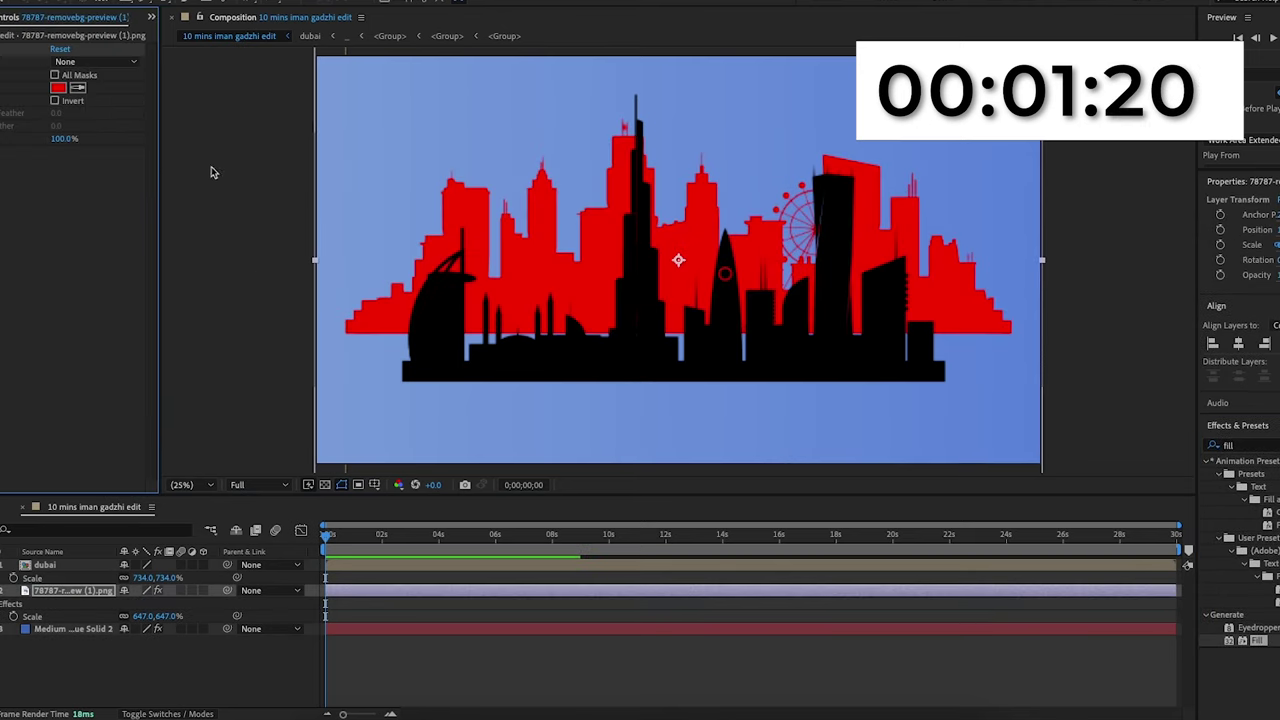
click(77, 87)
click(448, 133)
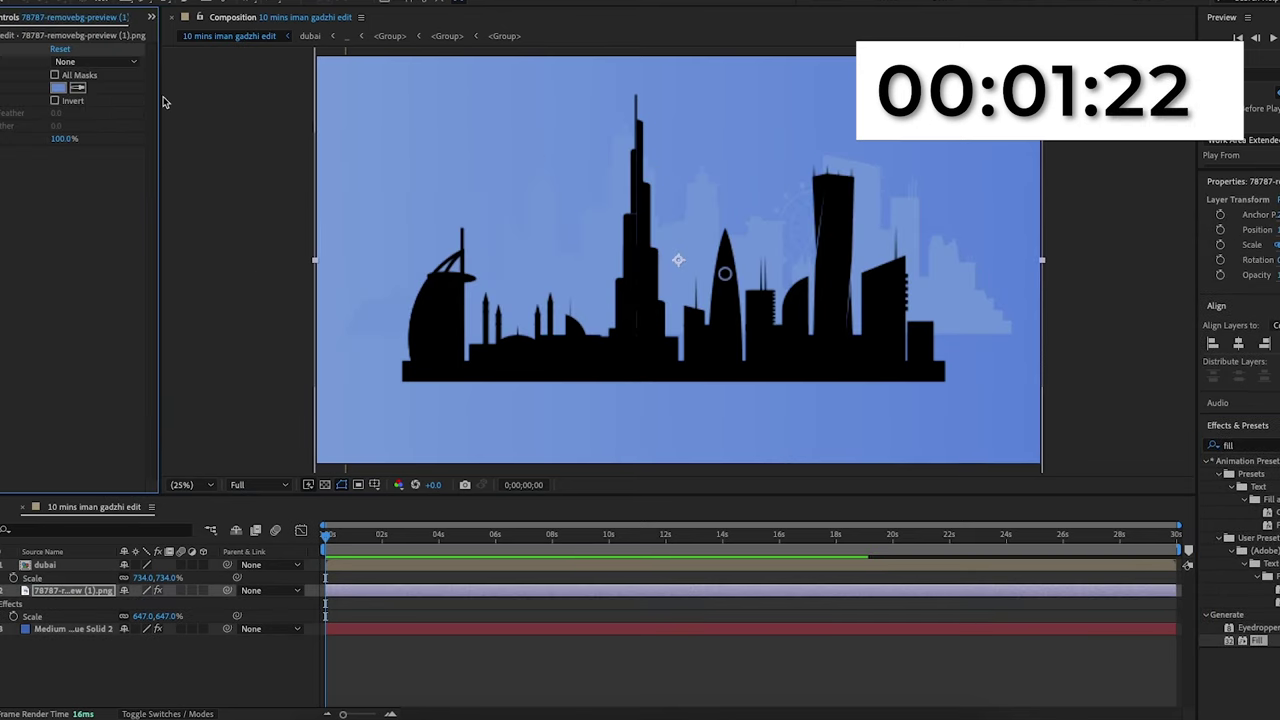
Step: Darken the city skyline's fill colour to 355793
click(58, 89)
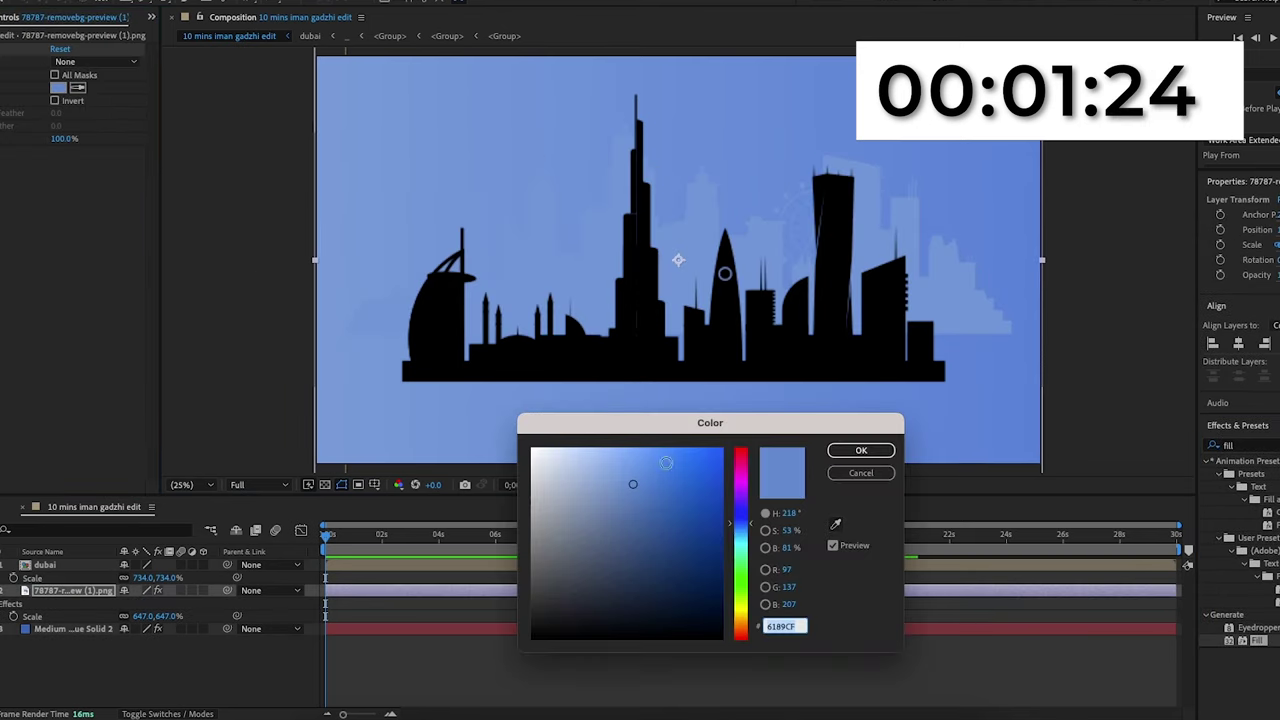
click(645, 511)
drag(645, 511, 651, 527)
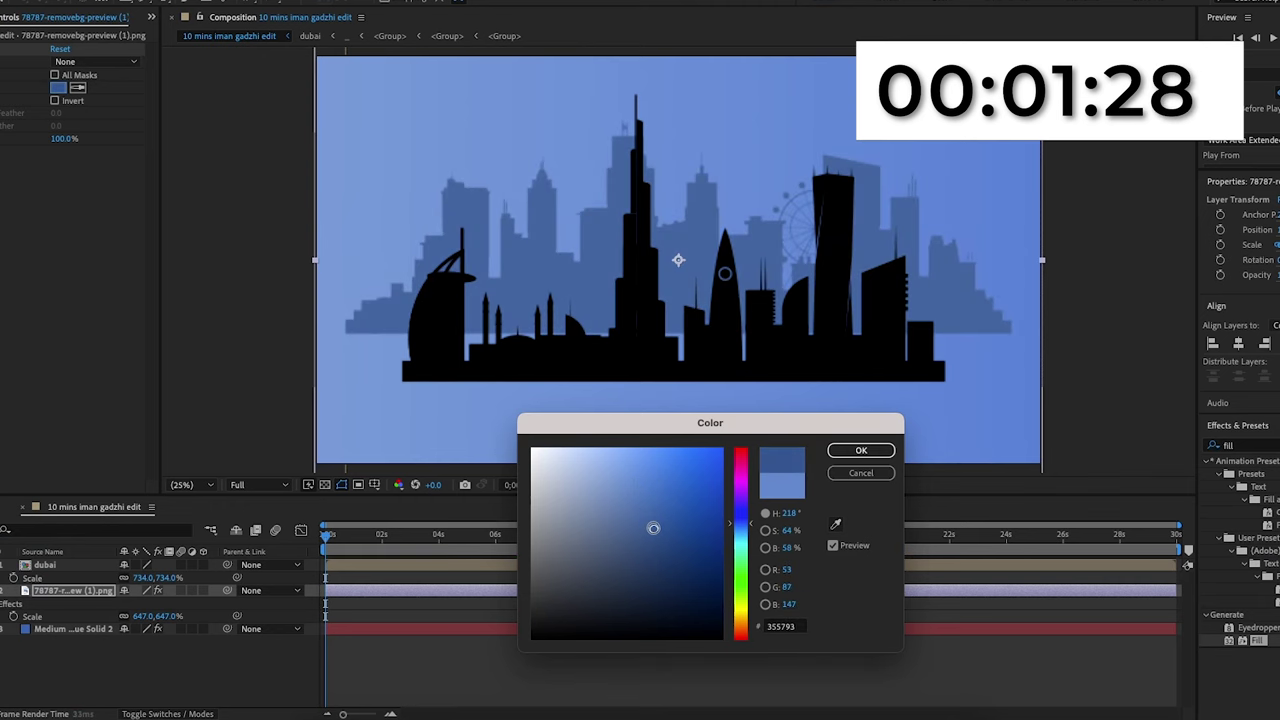
click(861, 450)
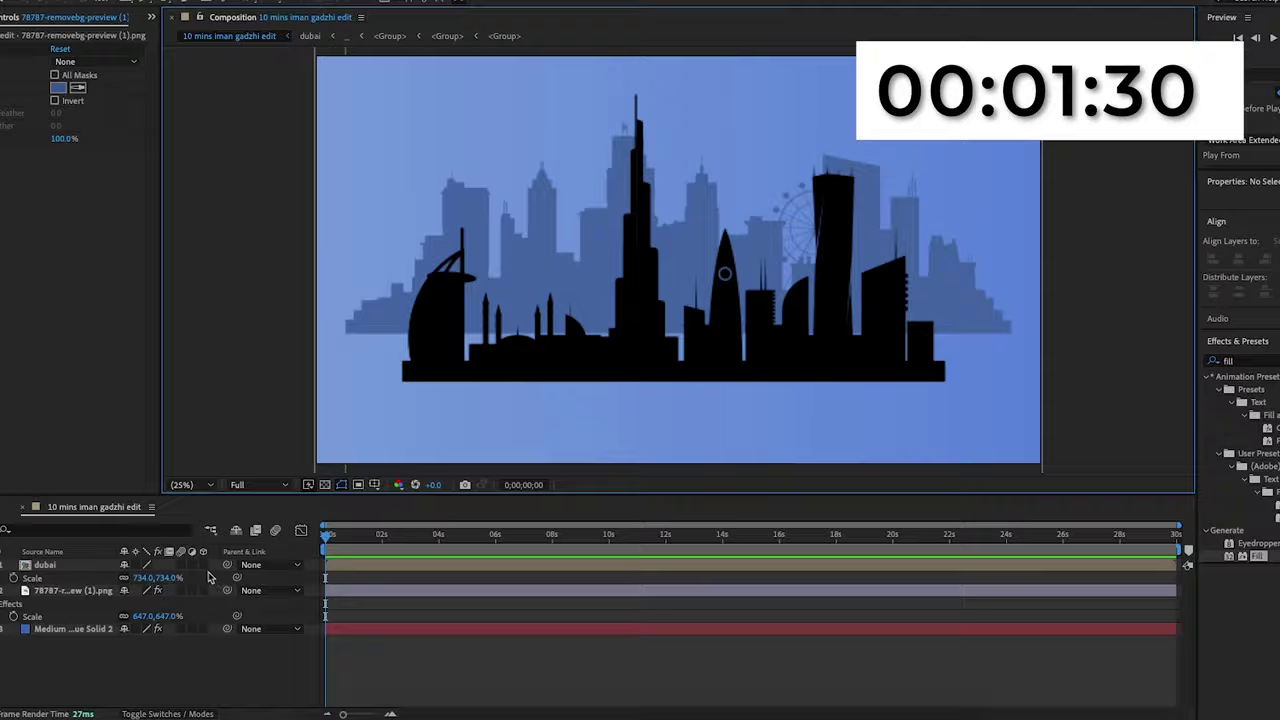
Step: Make the dubai, city skyline and gradient solid layers 3D, and collapse the expanded layer properties
click(204, 565)
click(582, 590)
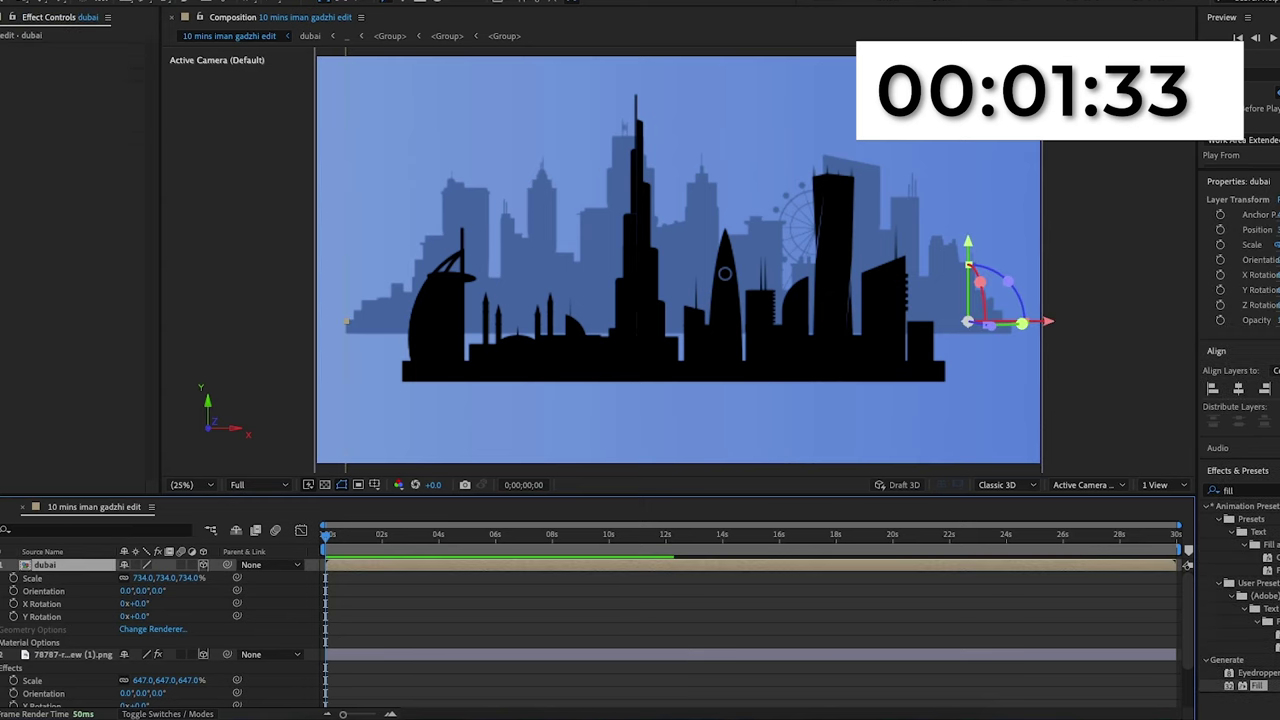
click(1, 565)
click(1, 578)
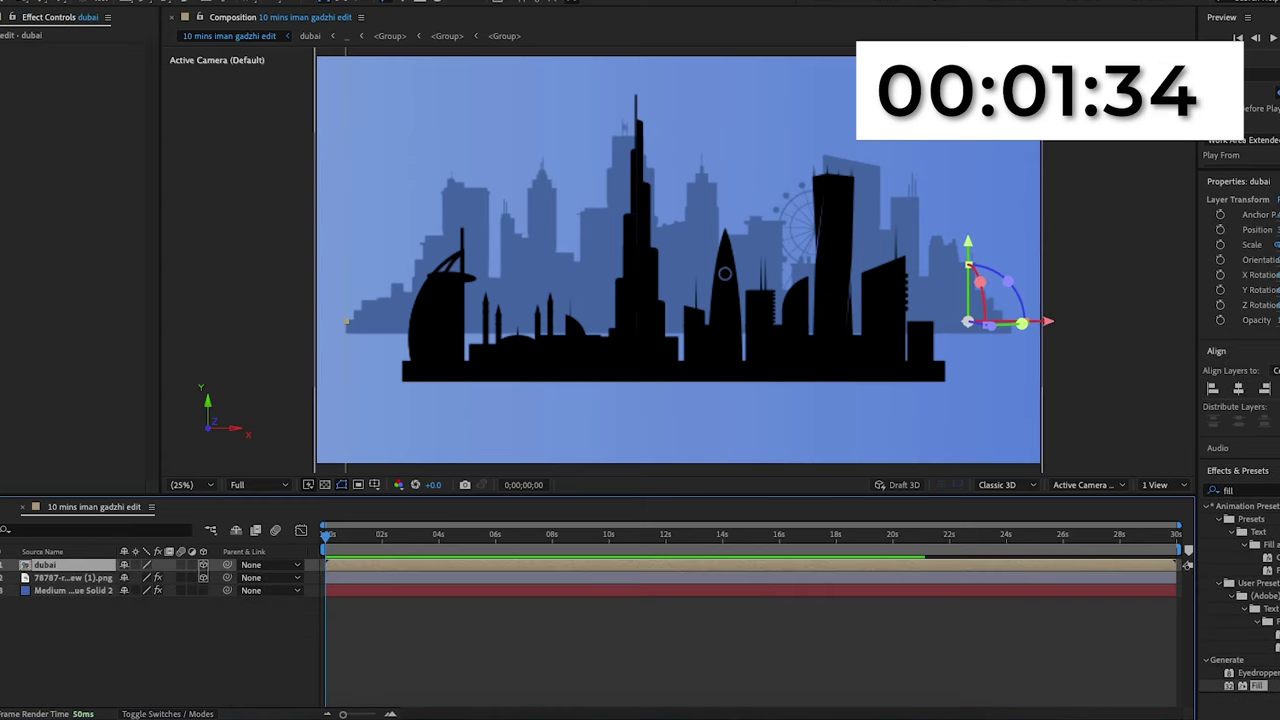
click(204, 591)
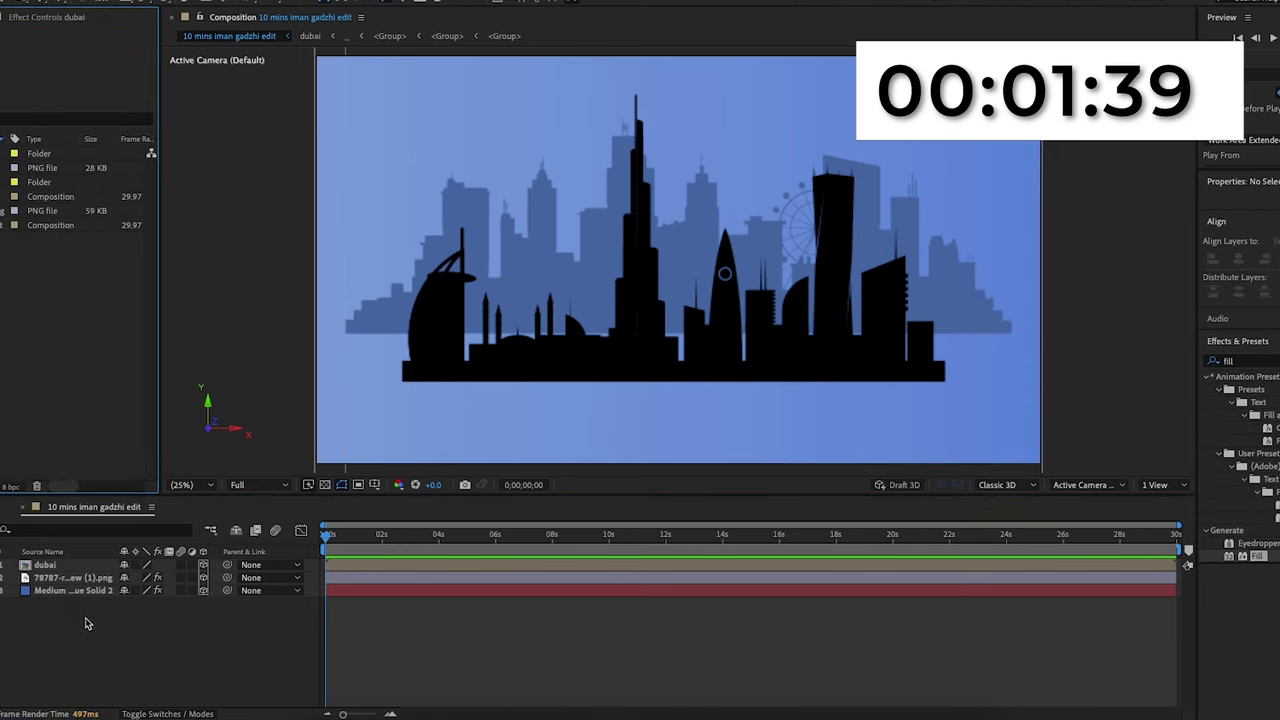
Step: Create another solid for the ground, place it directly below the dubai layer and make it 3D
right_click(86, 623)
mouse_move(110, 523)
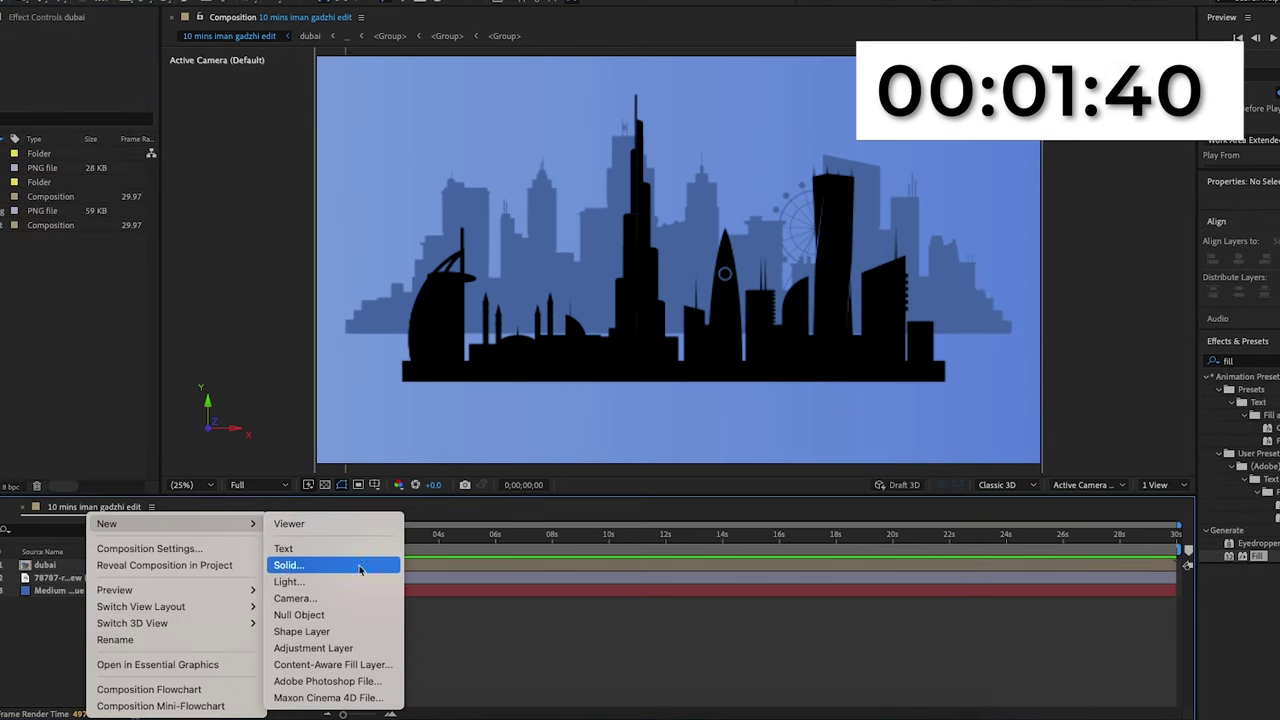
click(300, 566)
click(766, 493)
mouse_move(78, 566)
mouse_down()
mouse_move(80, 600)
mouse_move(80, 578)
mouse_up()
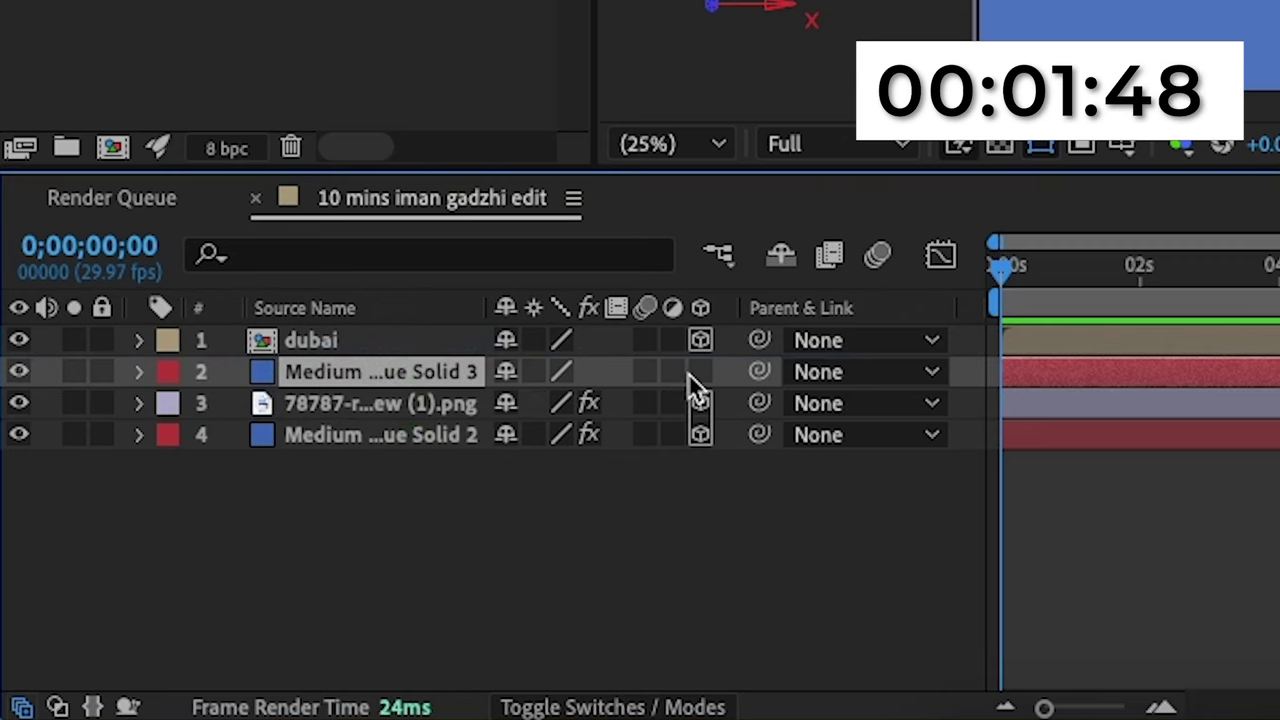
click(700, 371)
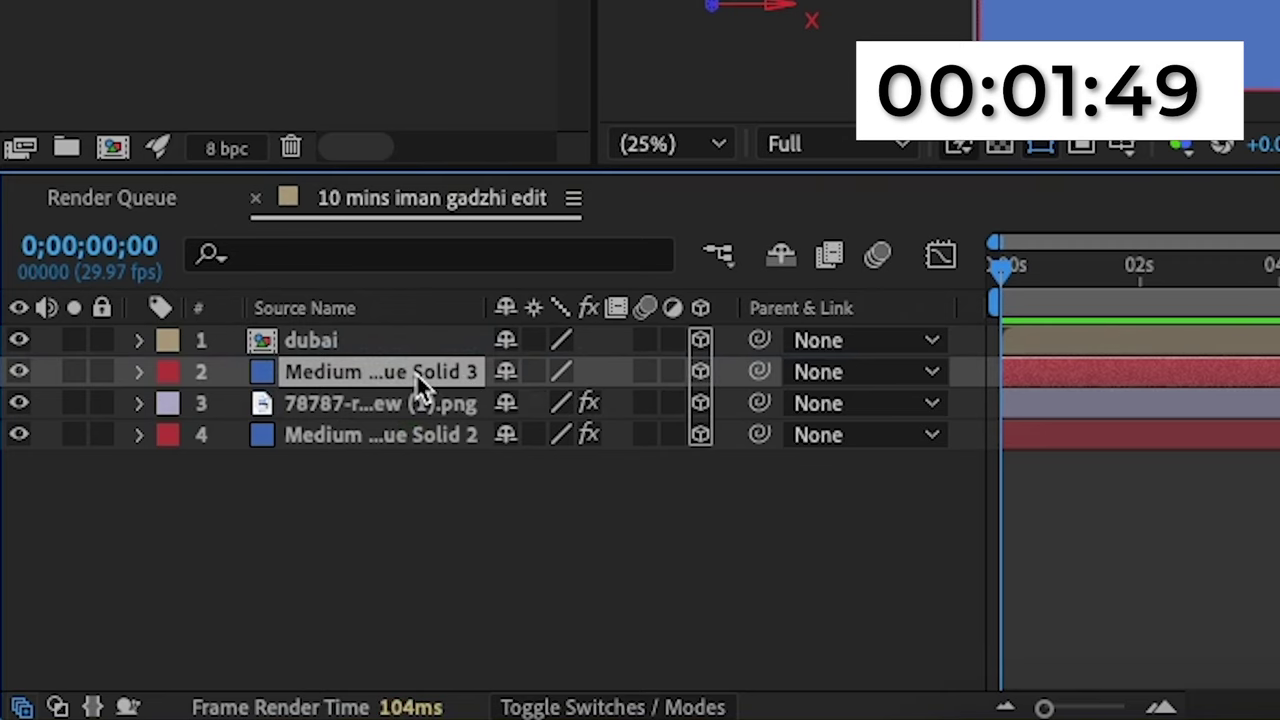
Step: Set the ground solid's X Rotation to -85° and lower it to a Y position of 1704 beneath the skyline
key(r)
click(551, 440)
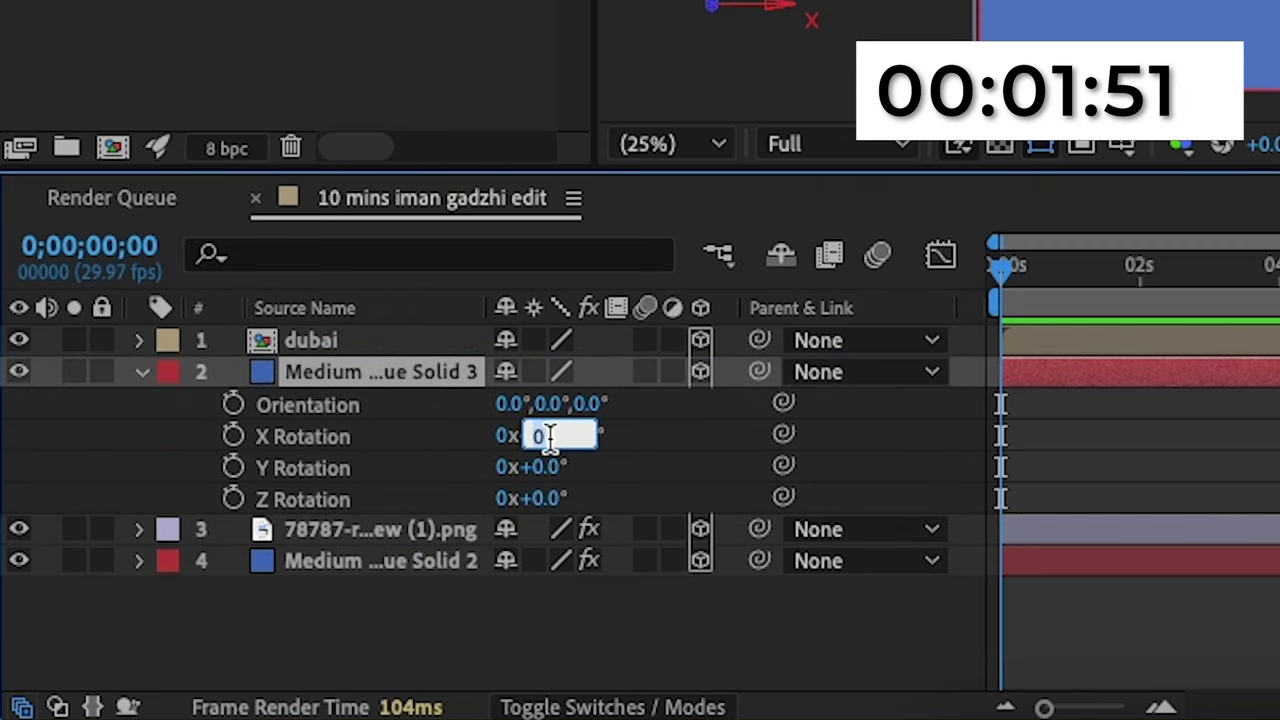
text(-85)
key(Return)
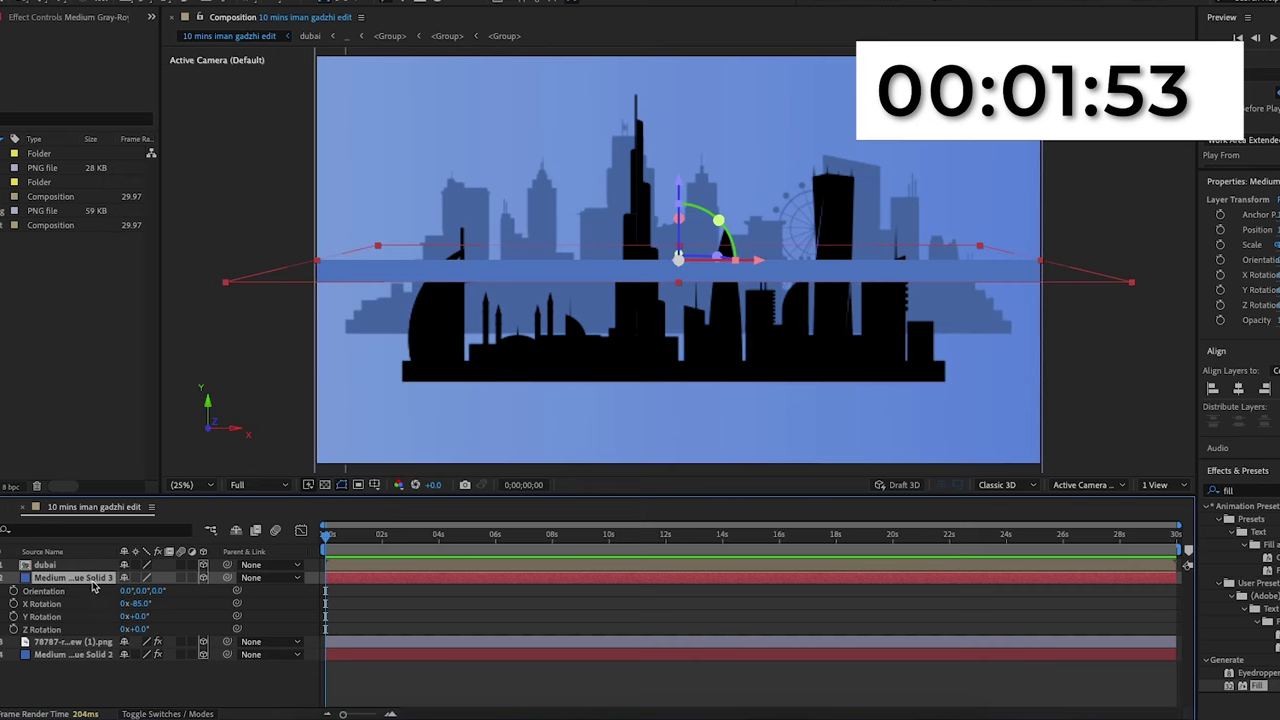
key(p)
drag(155, 591, 630, 606)
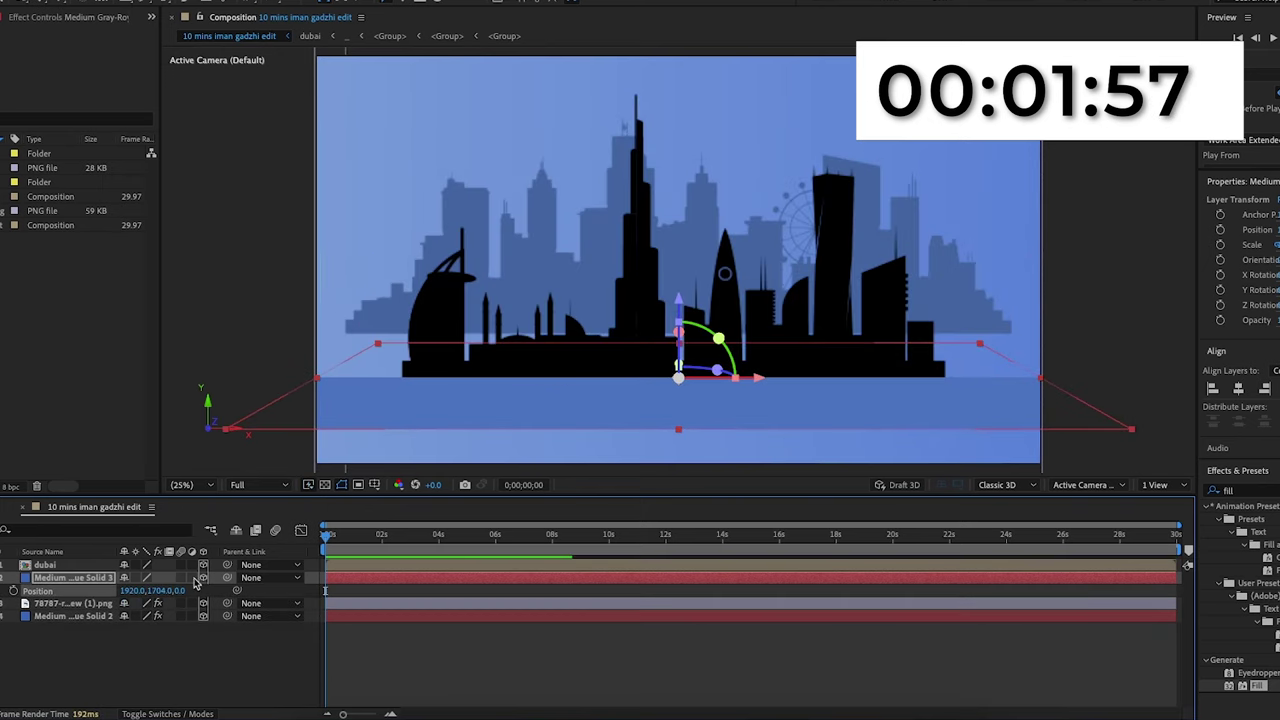
Step: Reposition the ground solid to about X 1968, Y 1693 beneath the skyline and delete the gradient background solid
drag(152, 591, 188, 592)
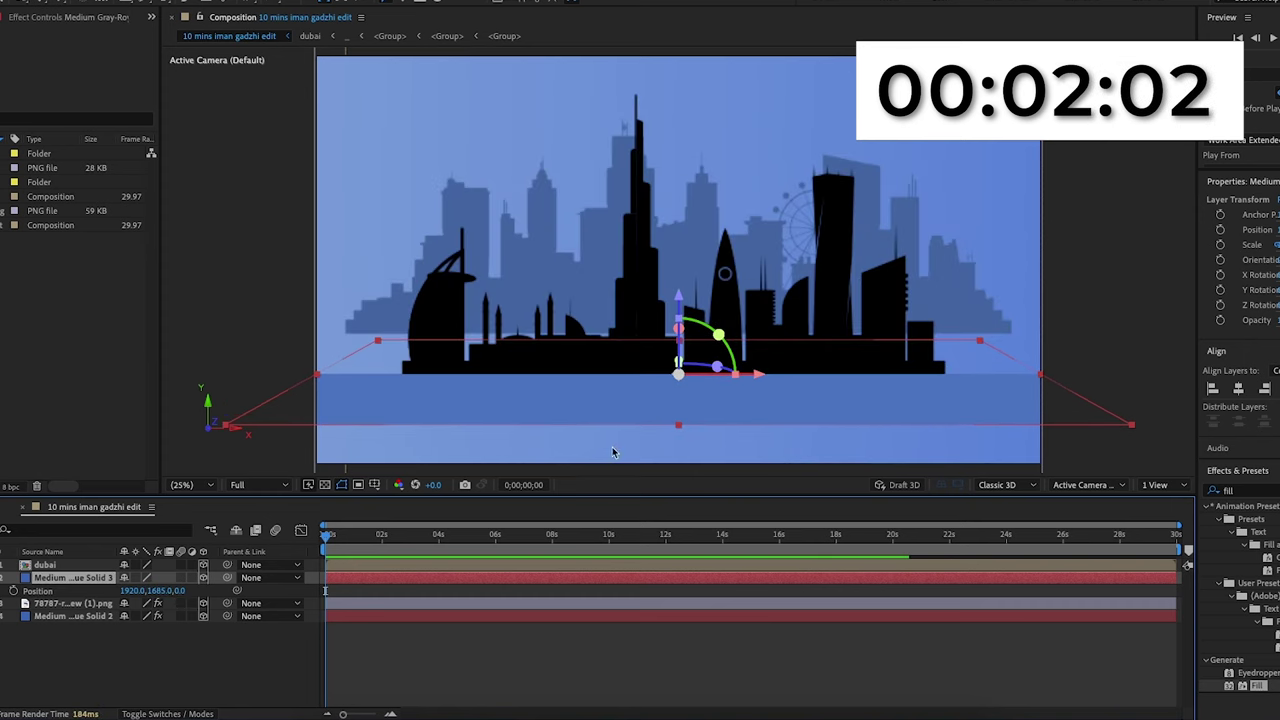
drag(678, 425, 567, 453)
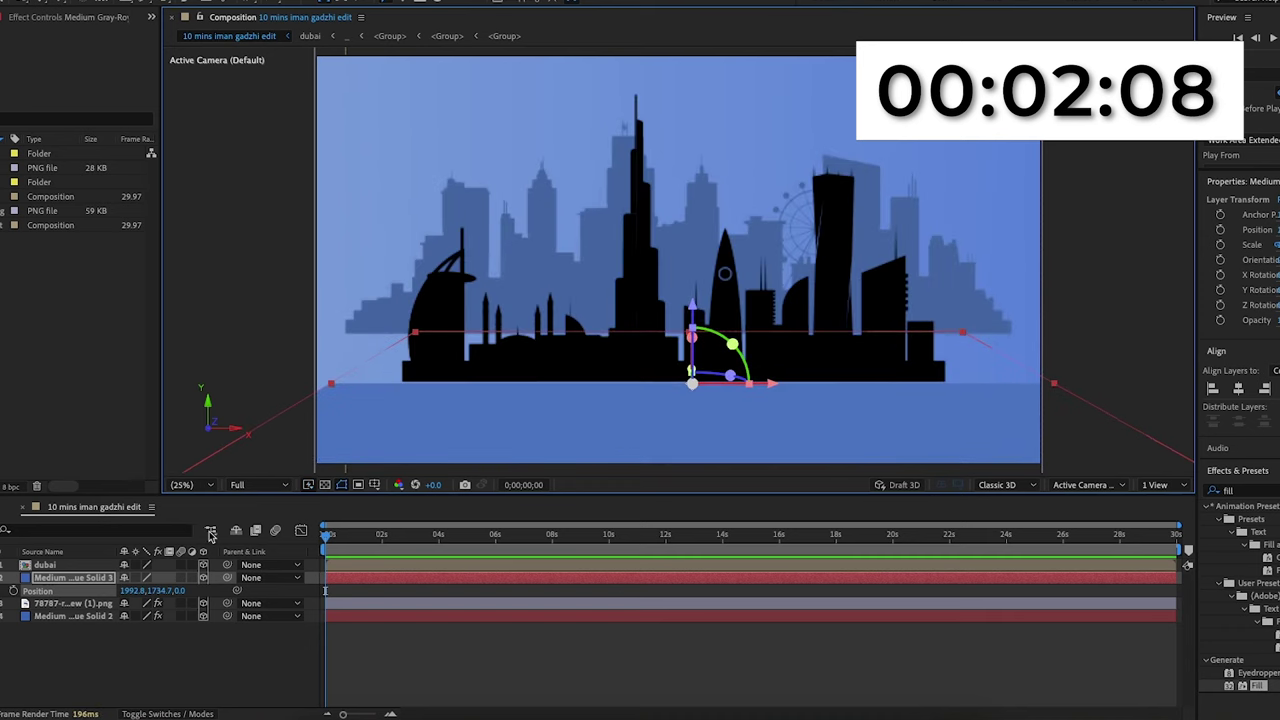
click(80, 617)
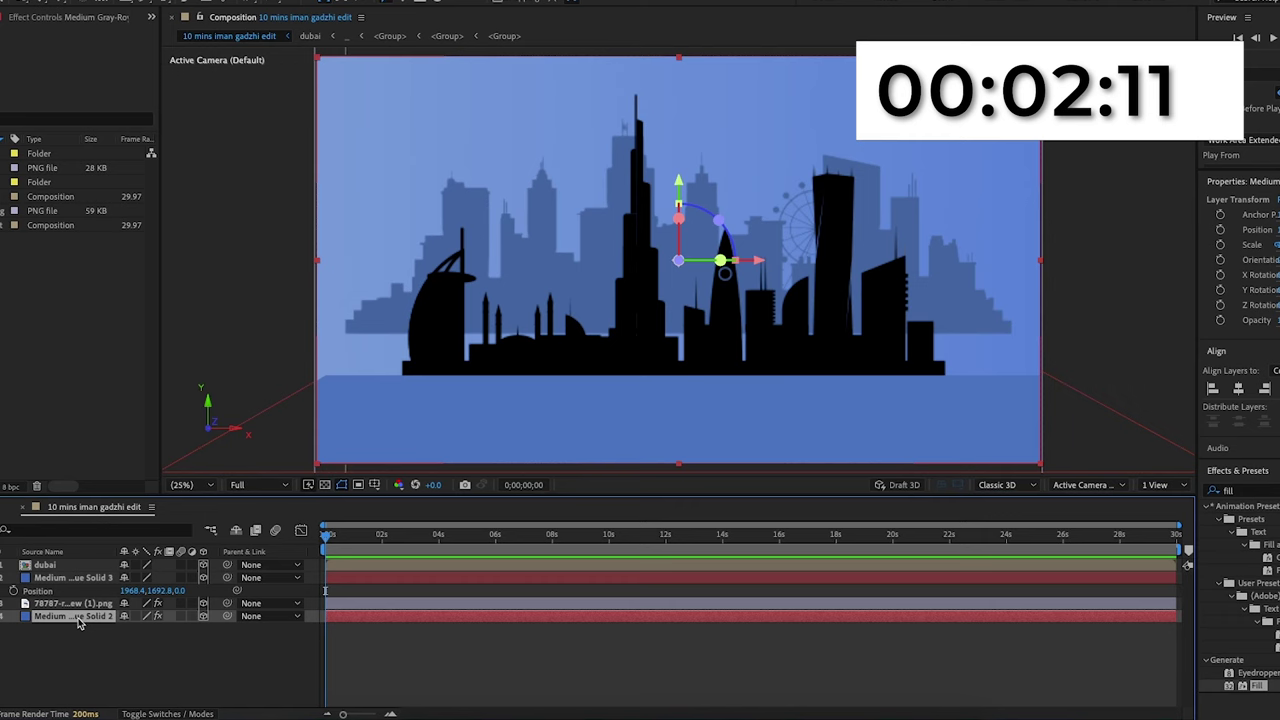
key(Delete)
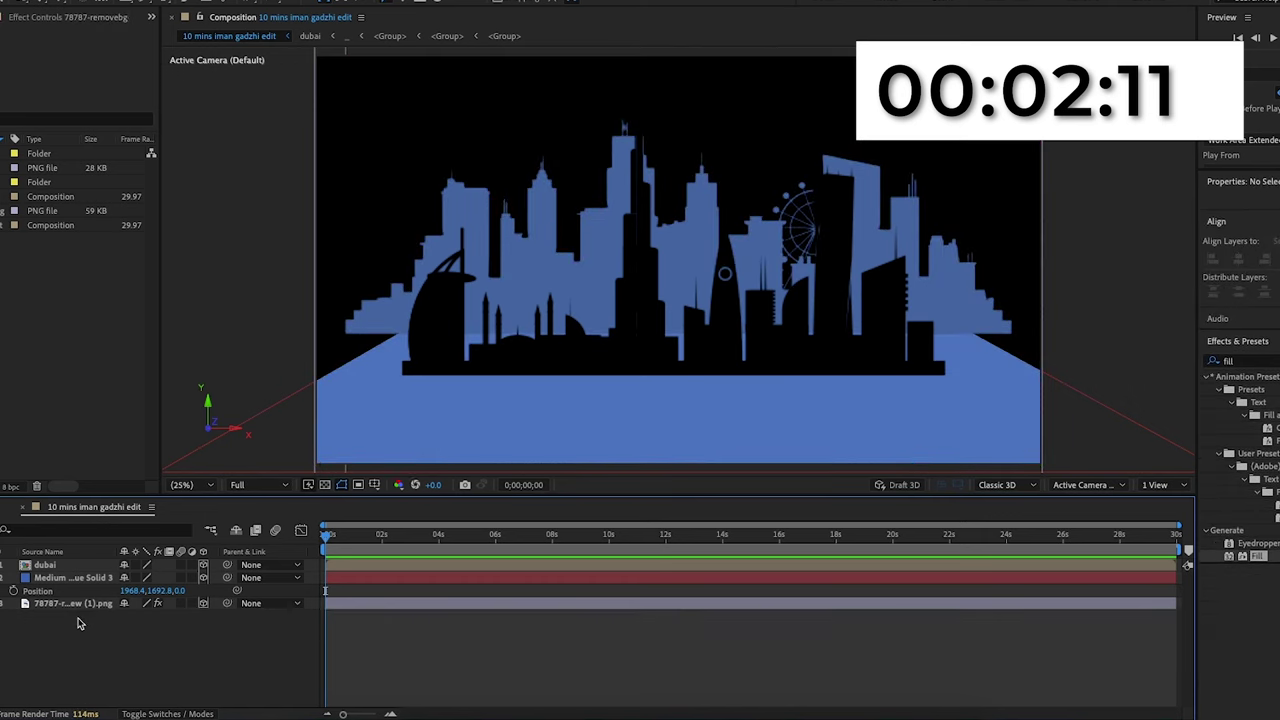
Step: Widen the ground solid past both sides of the frame and position it at about X 1914.5, Y 1739.6
click(429, 436)
drag(429, 436, 423, 443)
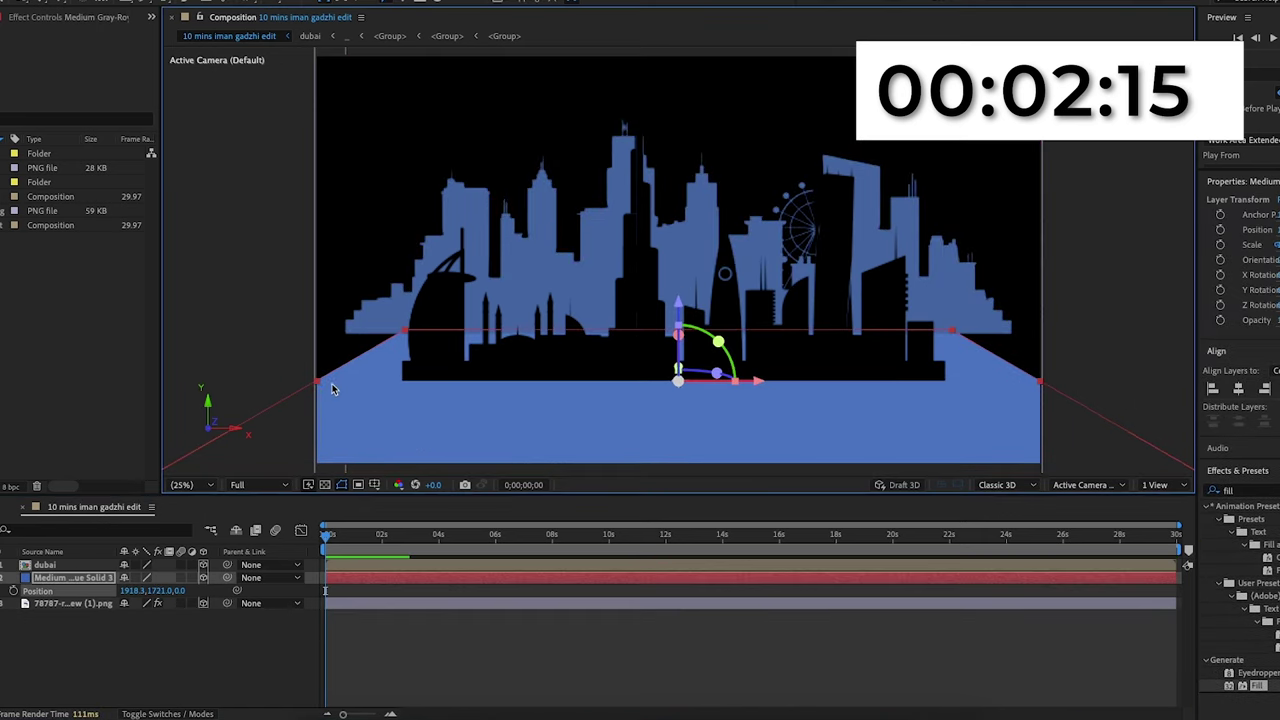
drag(323, 387, 261, 387)
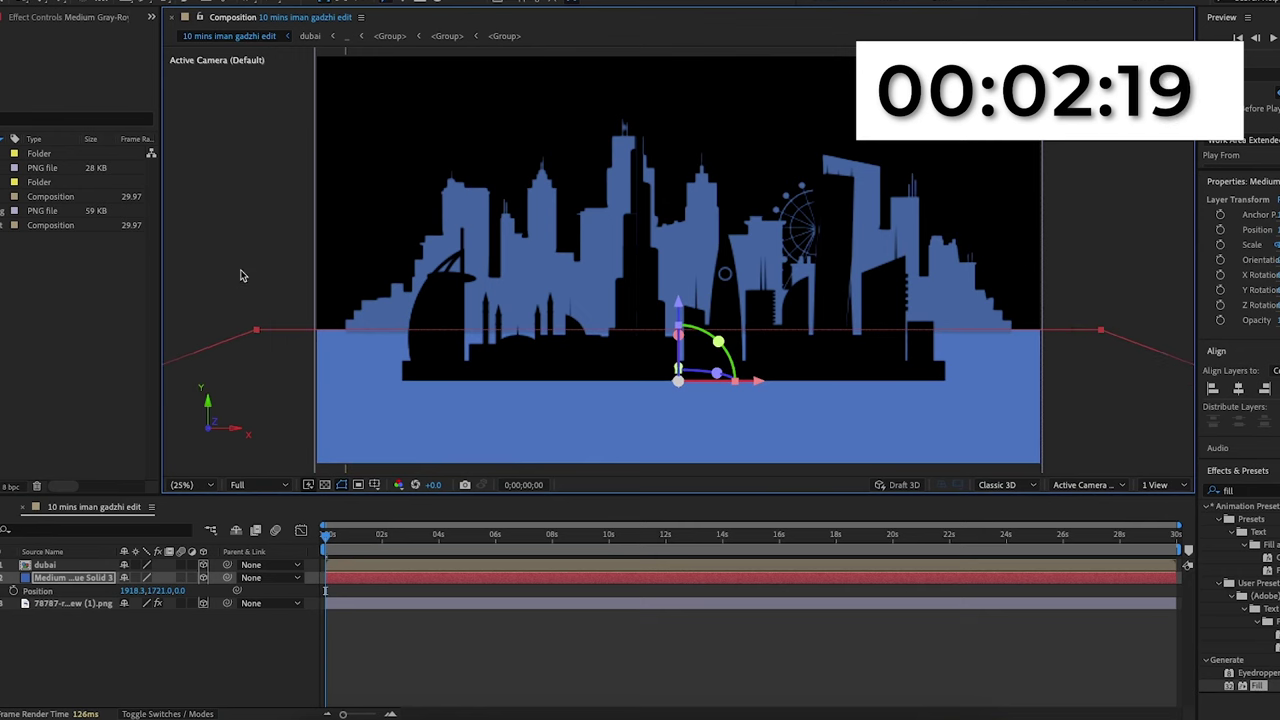
click(270, 390)
click(338, 397)
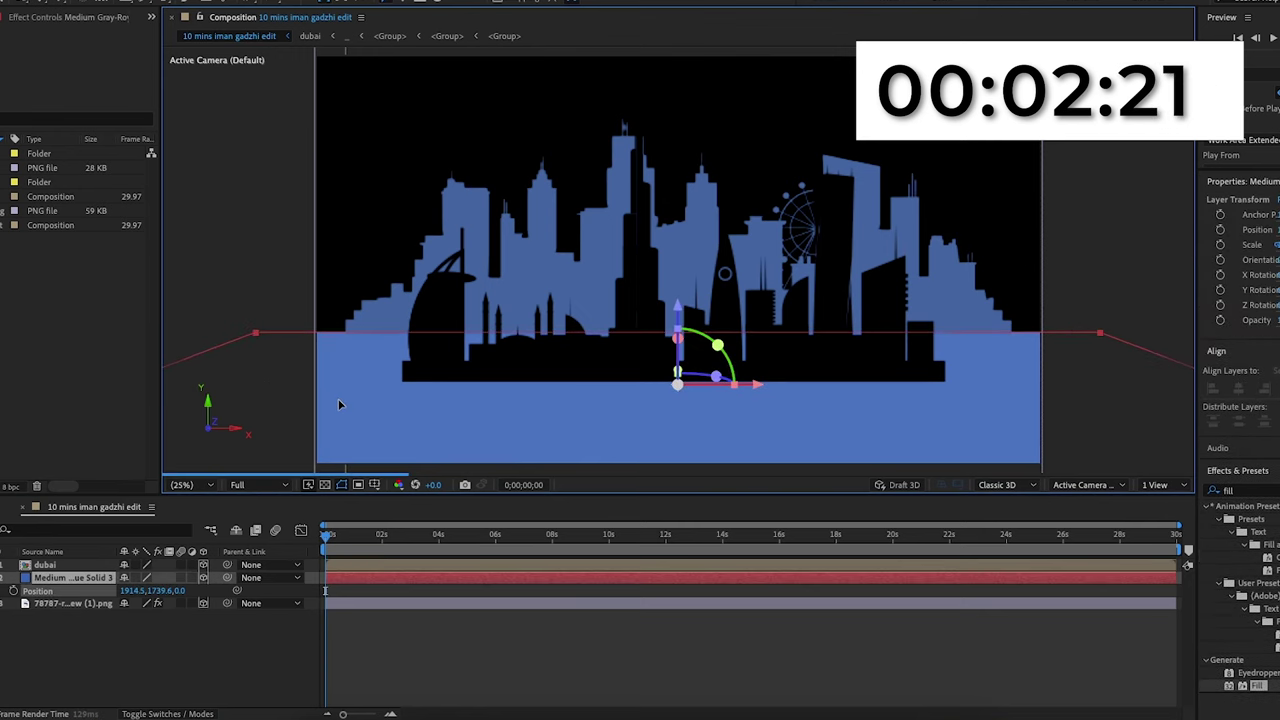
click(233, 246)
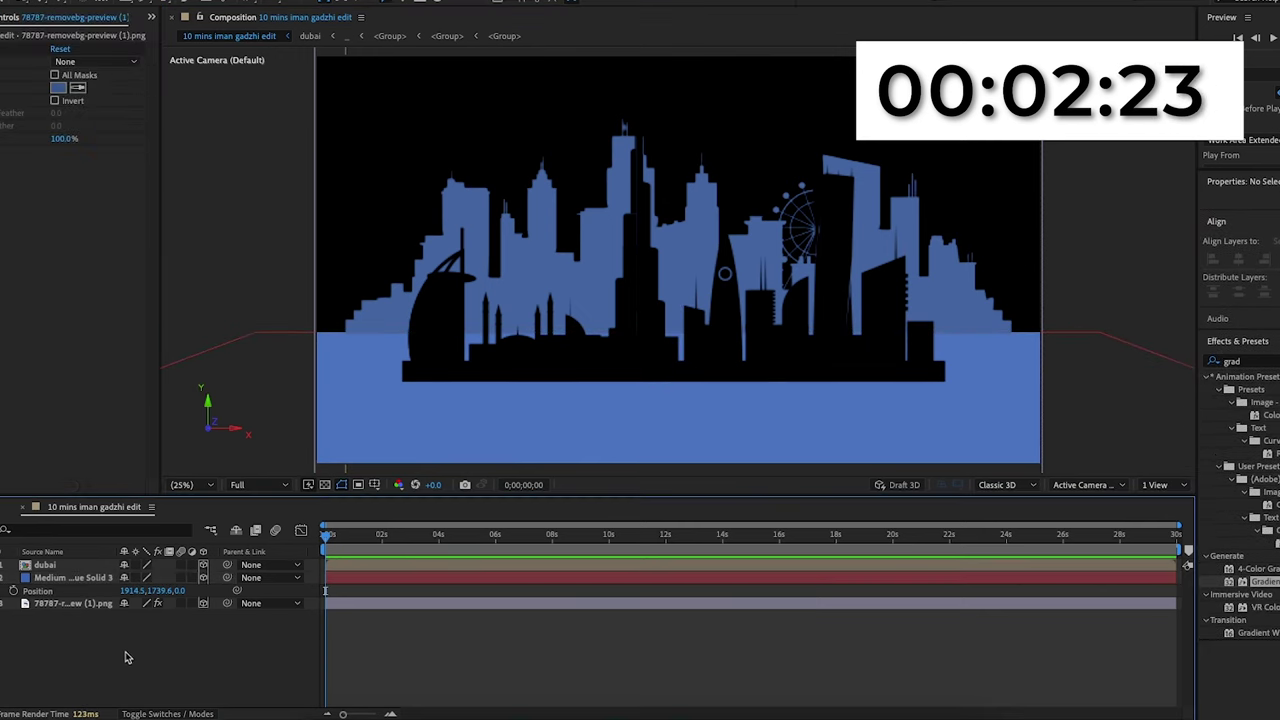
Step: Create a new blue solid for the background and place it beneath all the other layers
right_click(108, 644)
mouse_move(180, 524)
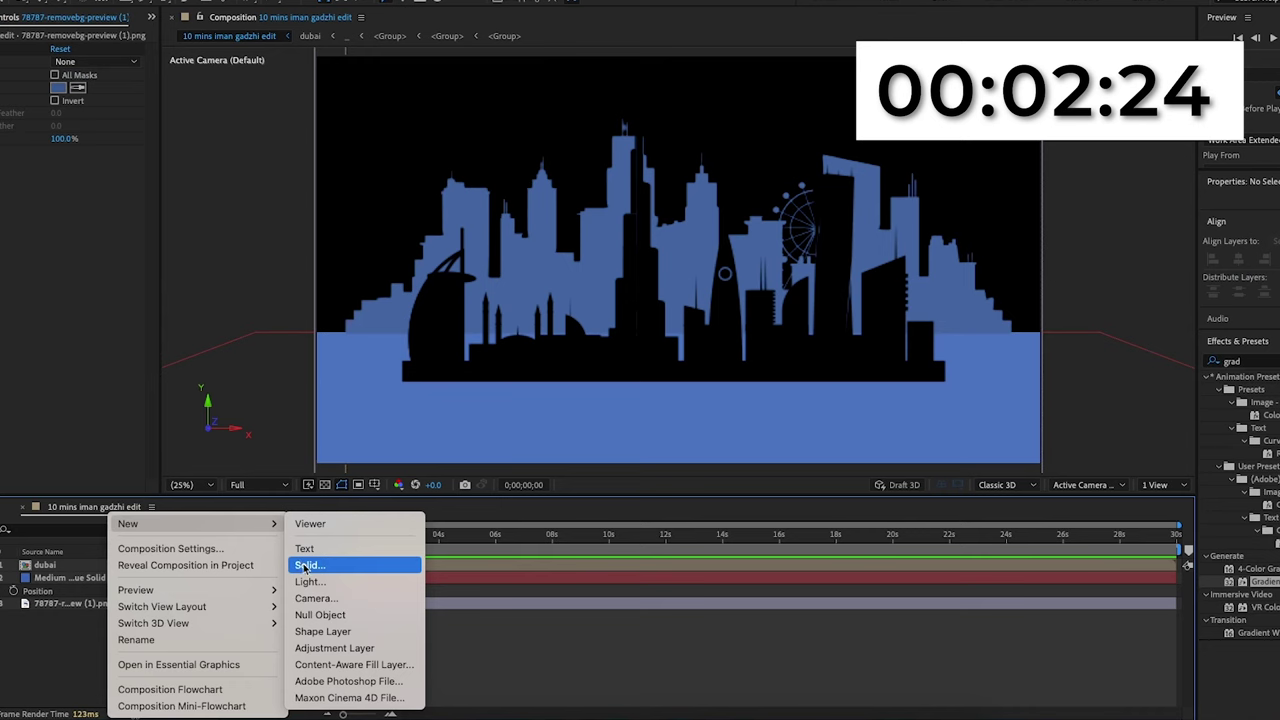
click(305, 567)
click(766, 495)
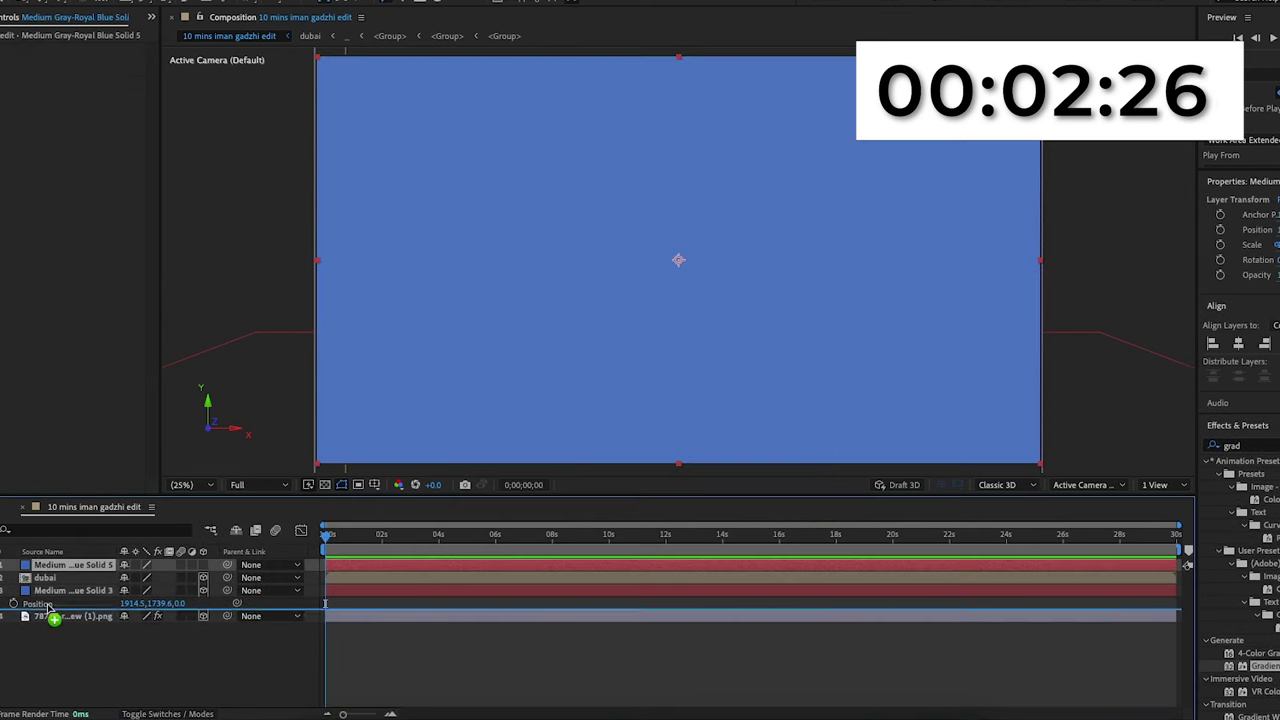
drag(72, 566, 62, 660)
click(62, 660)
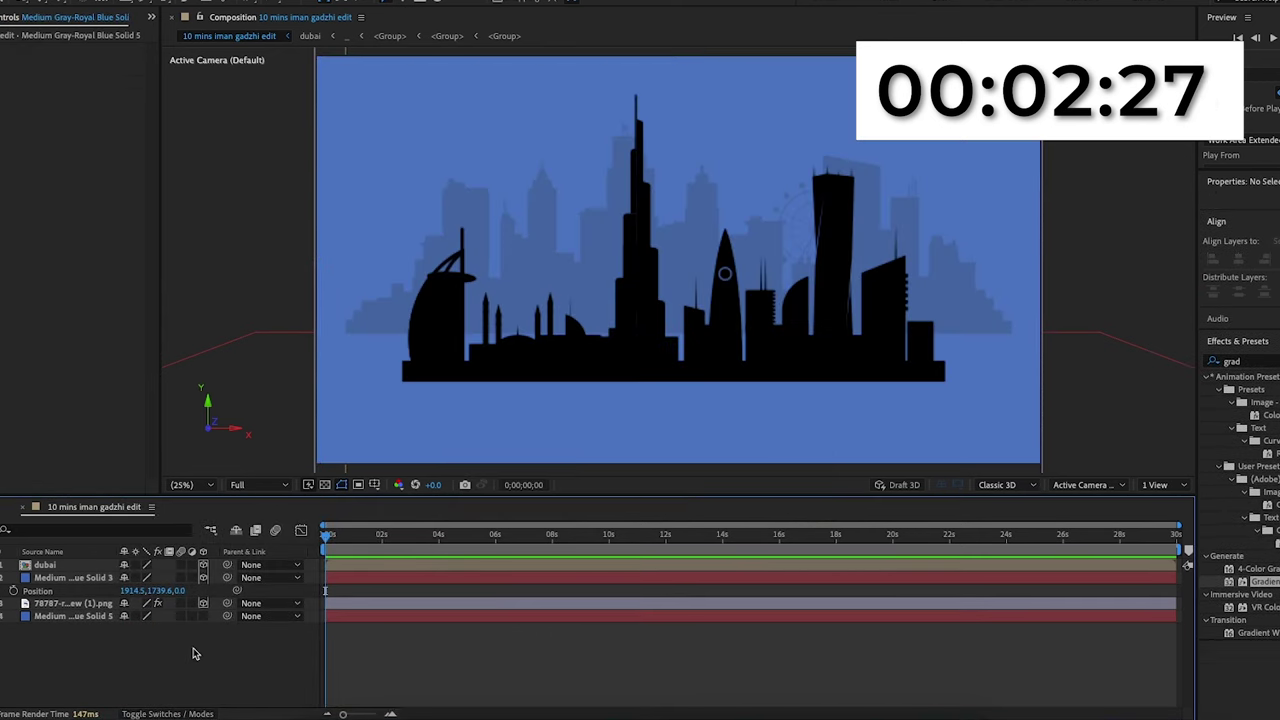
Step: Add grid_.png to the composition directly above the ground solid and make it a 3D layer
click(152, 17)
click(188, 37)
click(72, 578)
drag(45, 168, 101, 572)
click(203, 578)
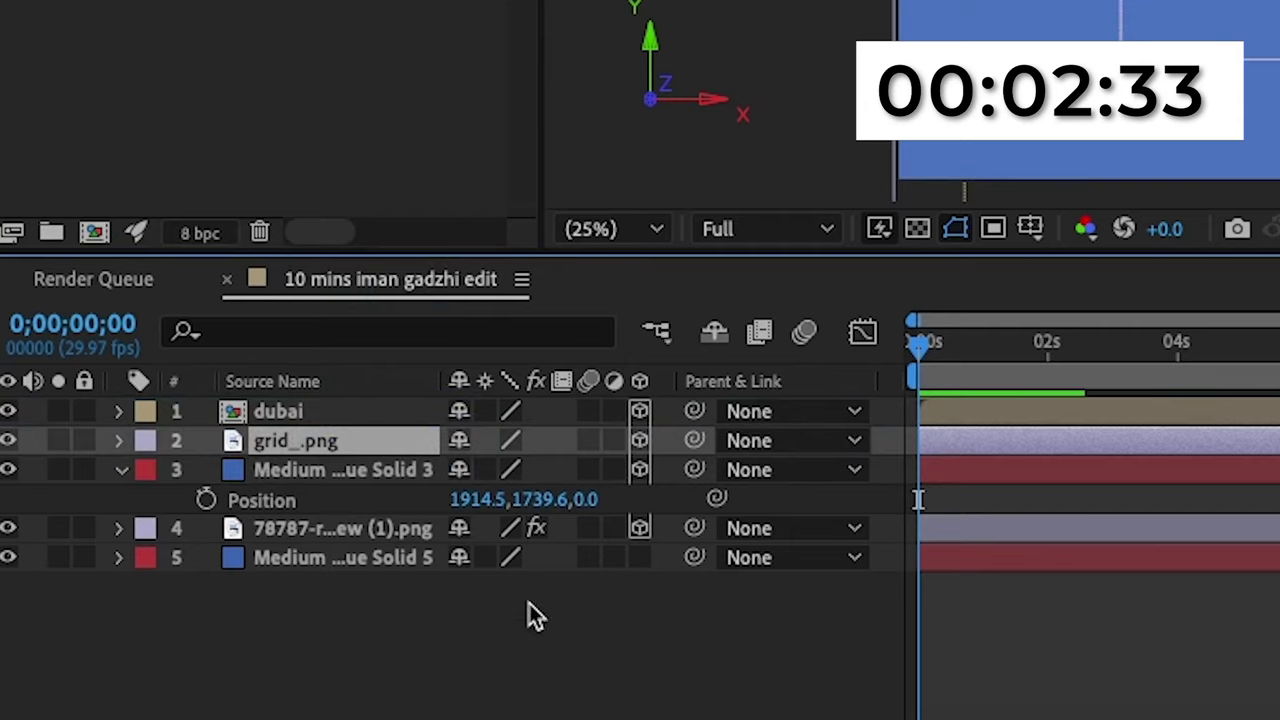
Step: Set the grid layer's X Rotation to -85° and lower it to a Y position of 1734 on the ground
click(534, 600)
click(363, 441)
key(r)
click(493, 500)
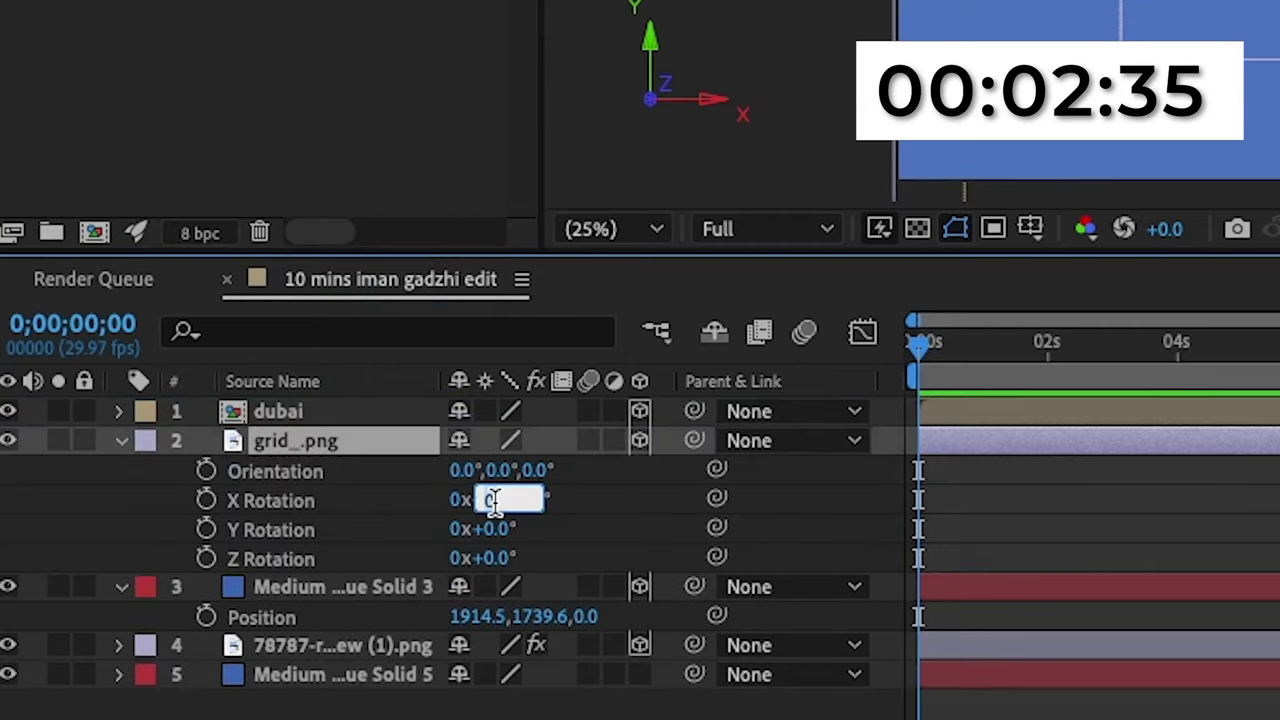
text(-85)
key(Return)
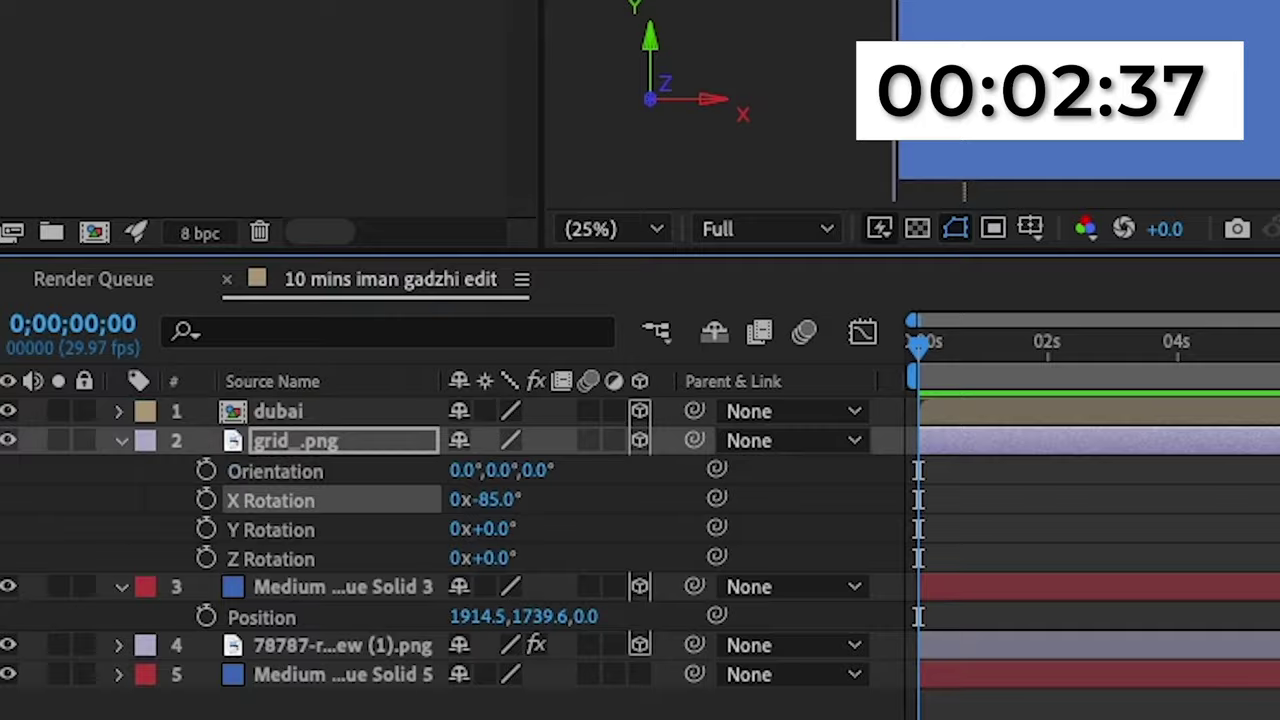
click(463, 469)
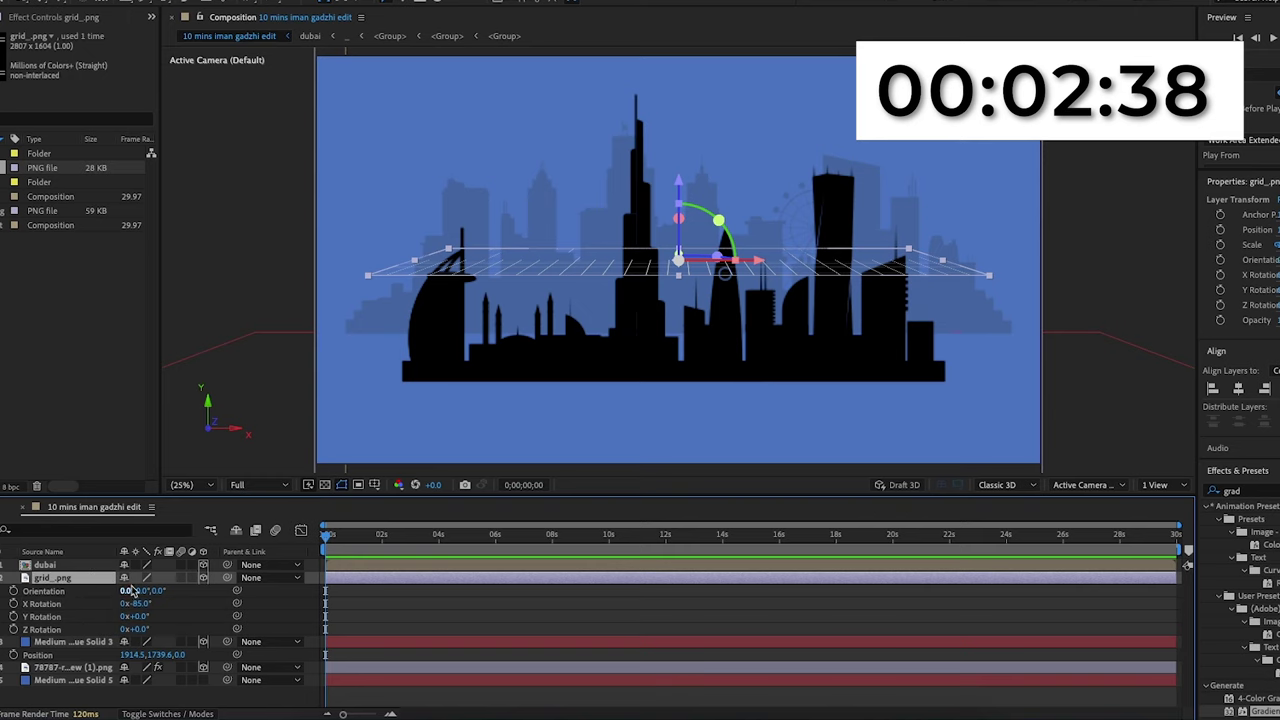
key(p)
drag(161, 592, 814, 603)
Step: Apply the Motion Tile effect to the grid layer with Output Width 780 and Output Height 220
click(1259, 480)
click(1254, 479)
drag(1250, 491, 1171, 494)
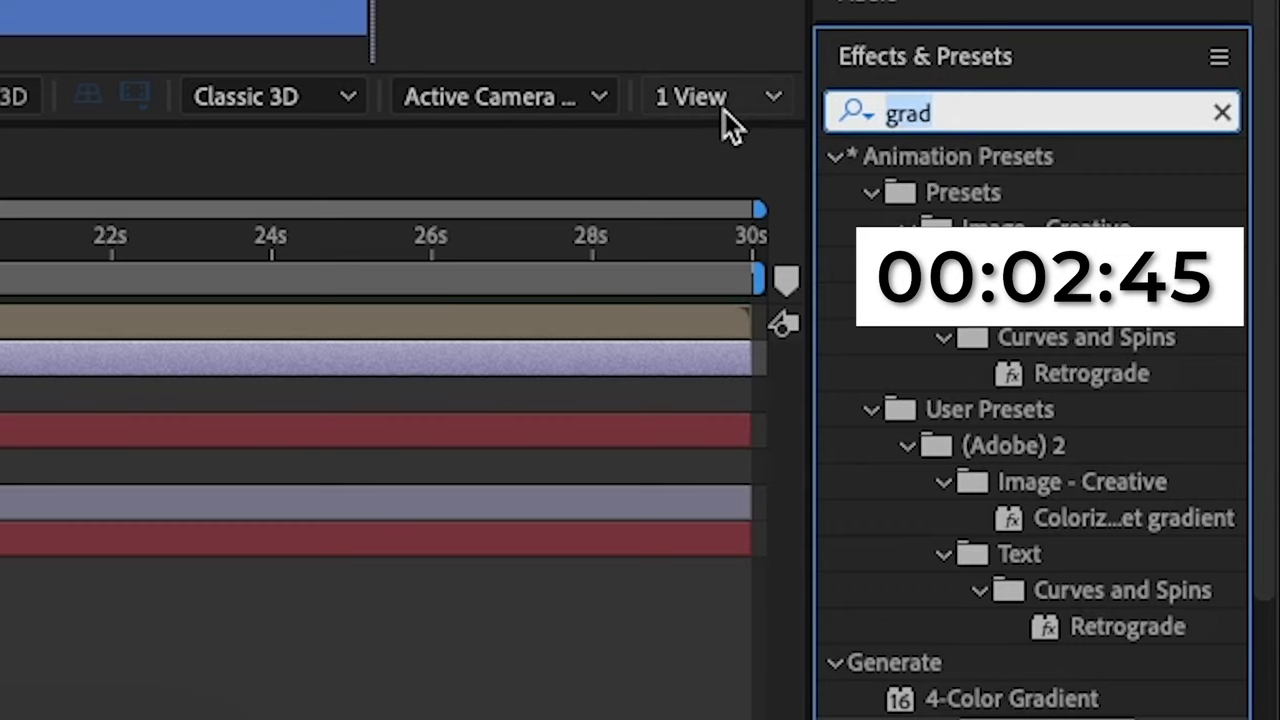
key(BackSpace)
text(motio)
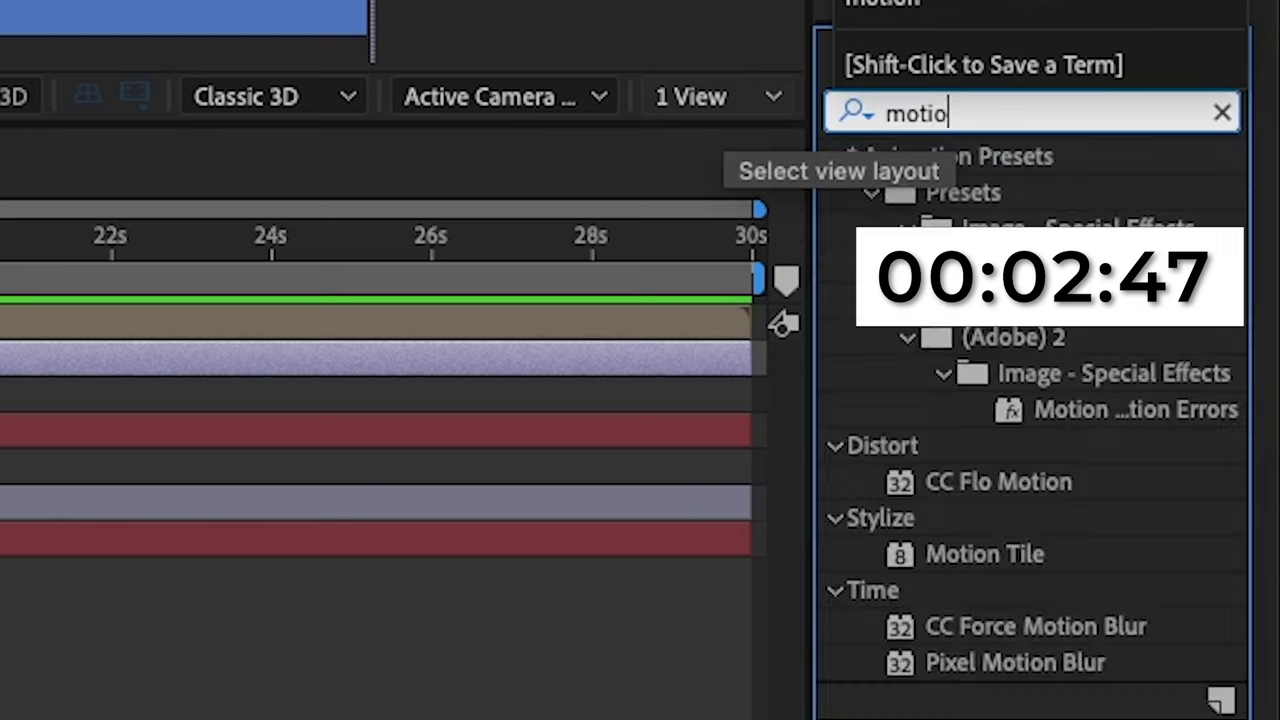
click(985, 554)
drag(985, 554, 115, 578)
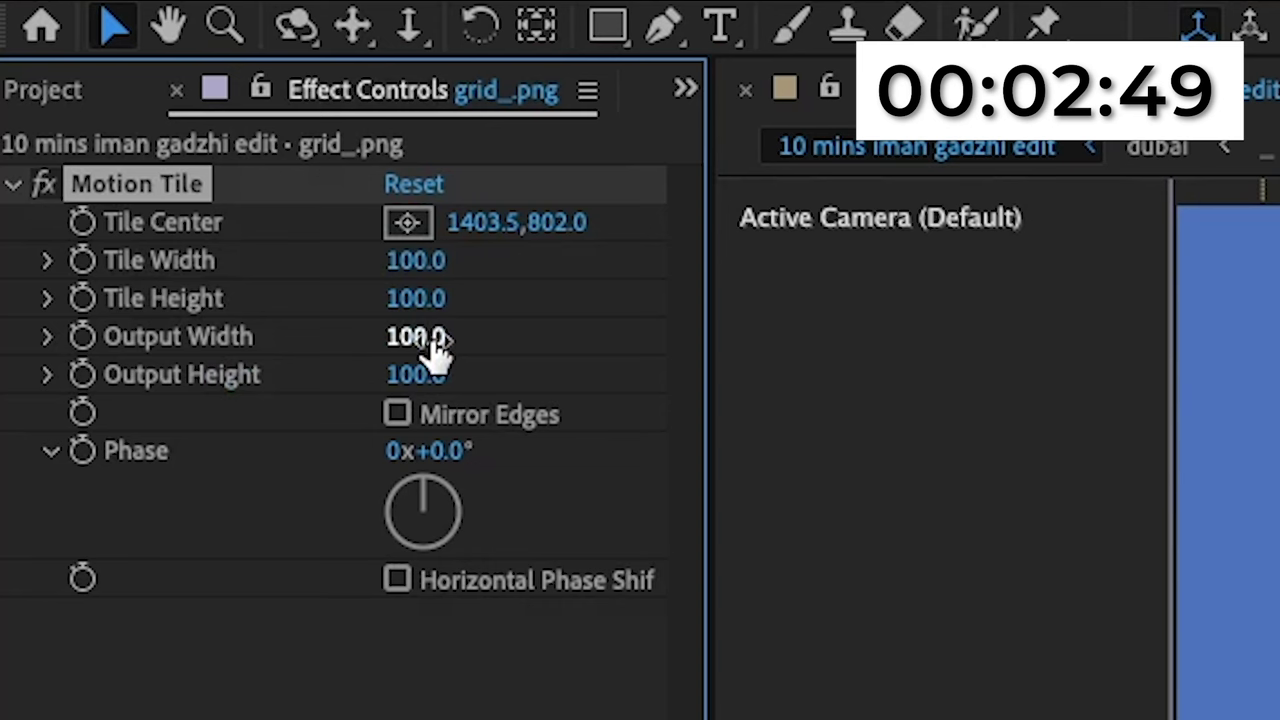
drag(430, 342, 536, 354)
drag(420, 375, 457, 380)
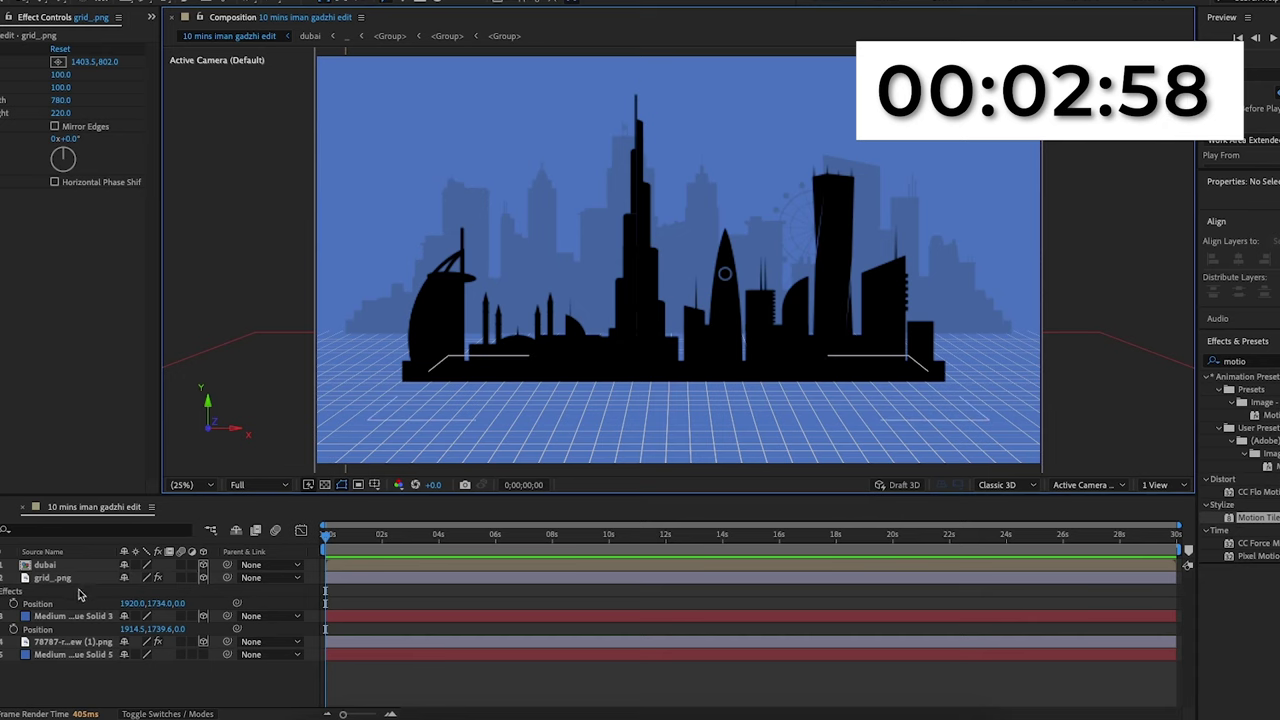
Step: Show the layer blending modes and set the grid layer's mode to Overlay
click(65, 578)
click(167, 714)
click(155, 578)
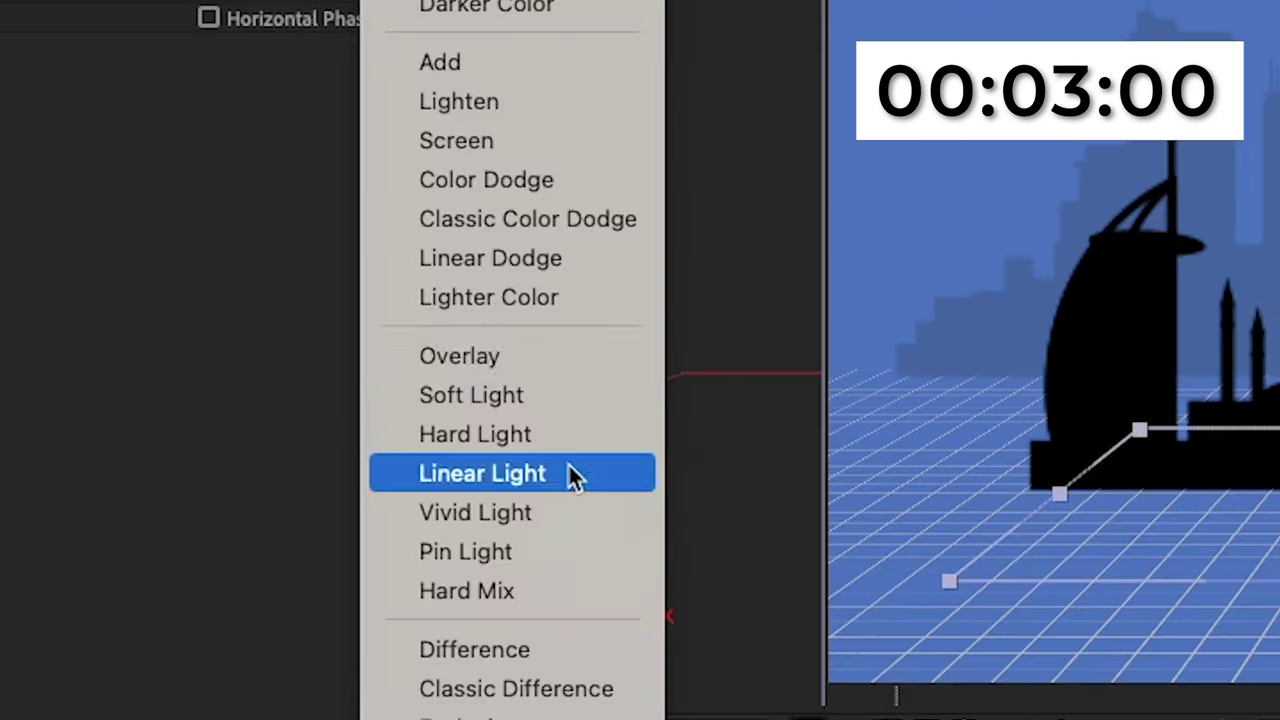
click(195, 326)
click(195, 327)
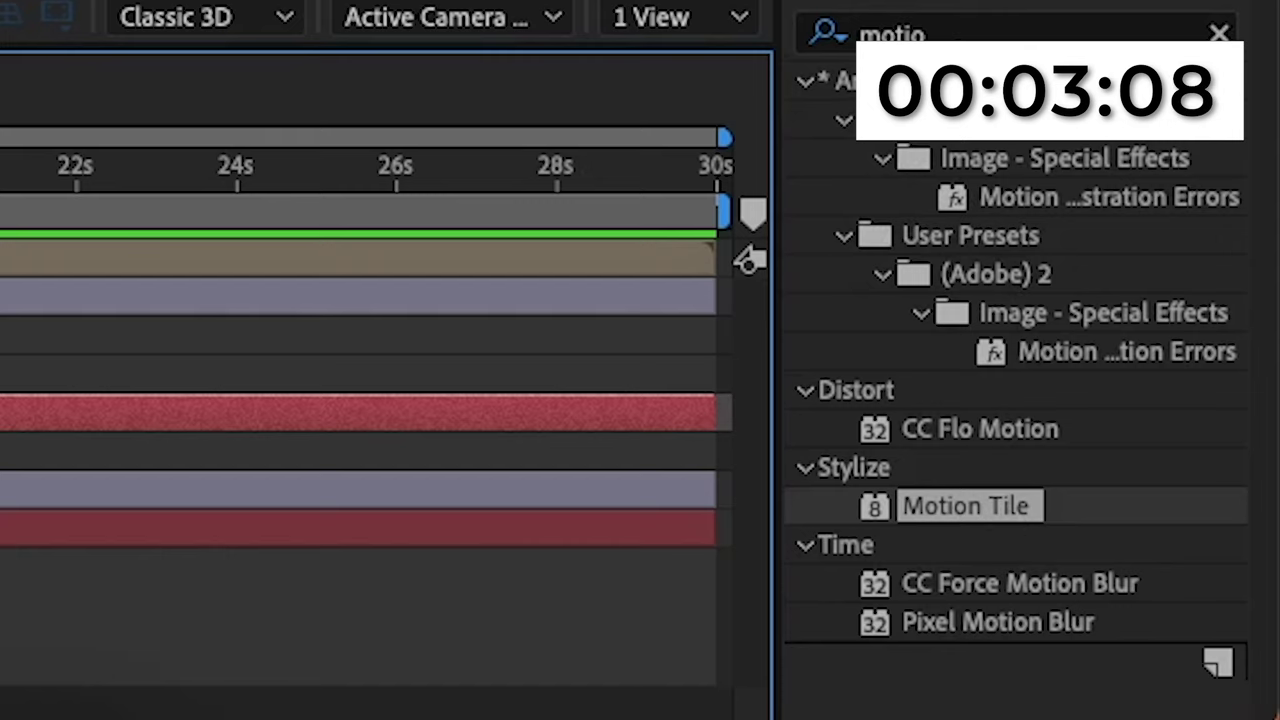
Step: Apply a Gradient Ramp to the ground solid, running from black at 1920, -252 to the background's blue at 1920, 2548
drag(1247, 491, 1153, 482)
text(grad)
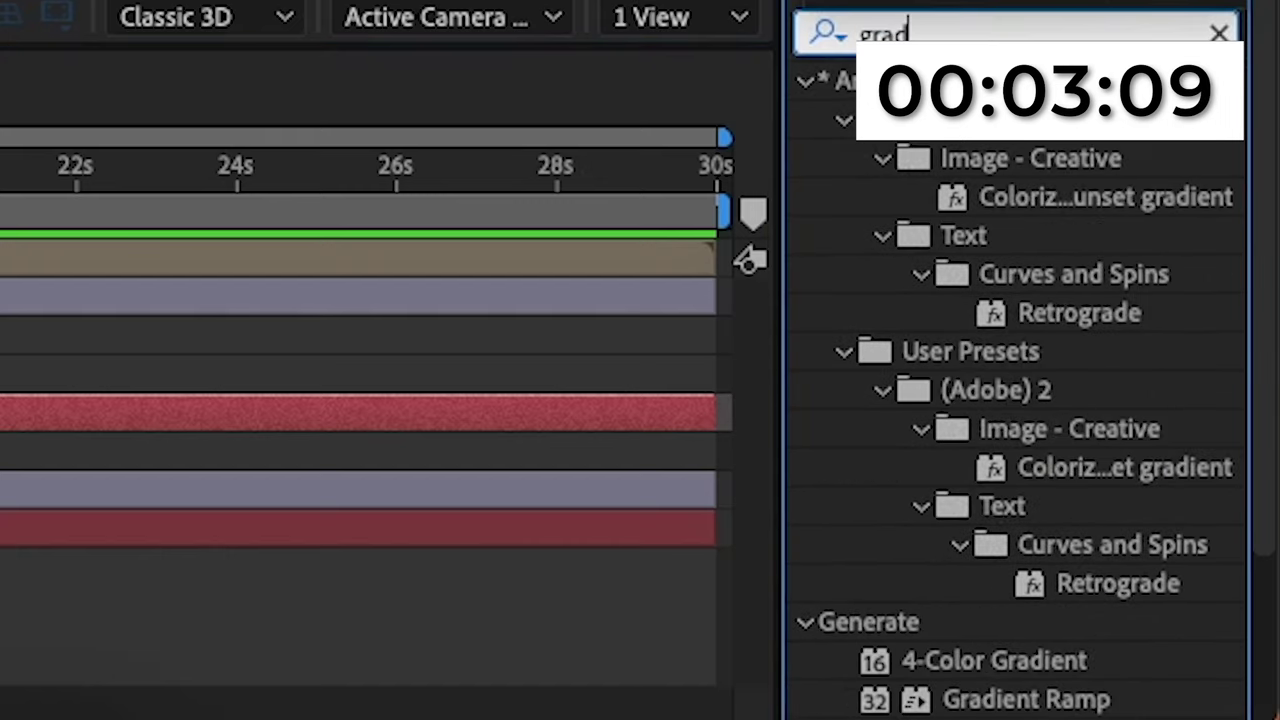
double_click(1025, 699)
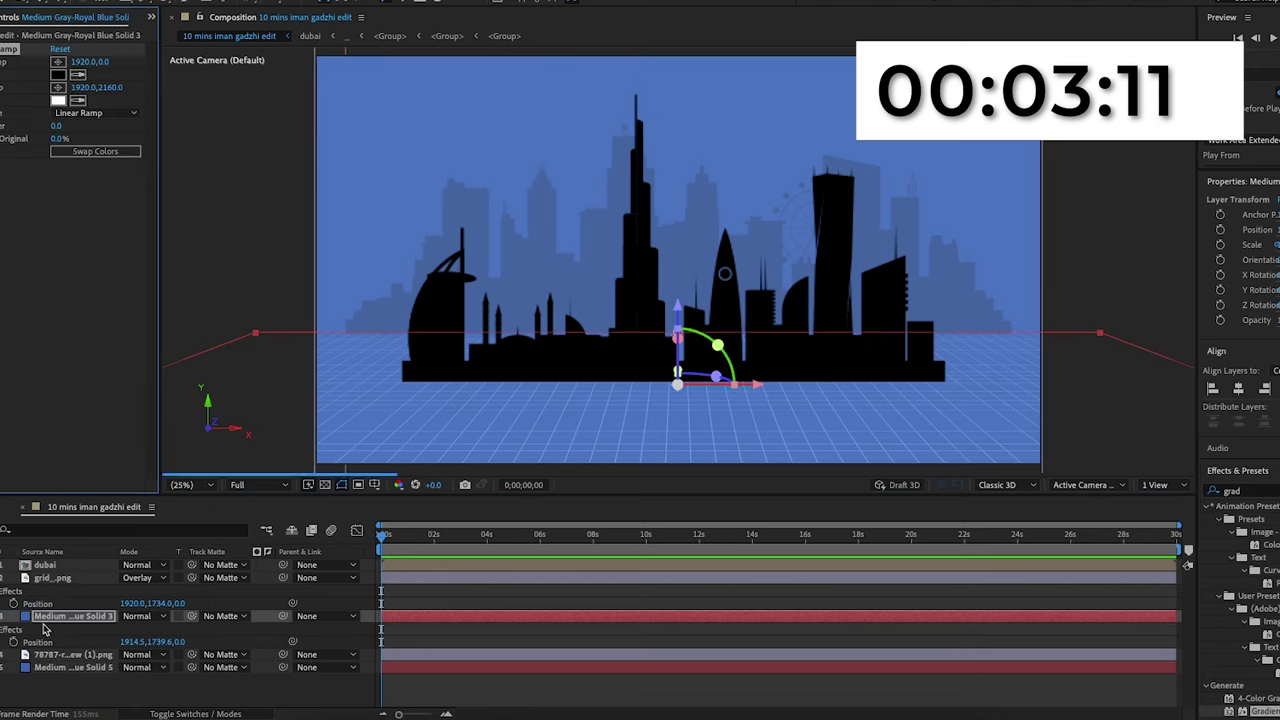
drag(112, 62, 219, 100)
click(80, 101)
click(340, 236)
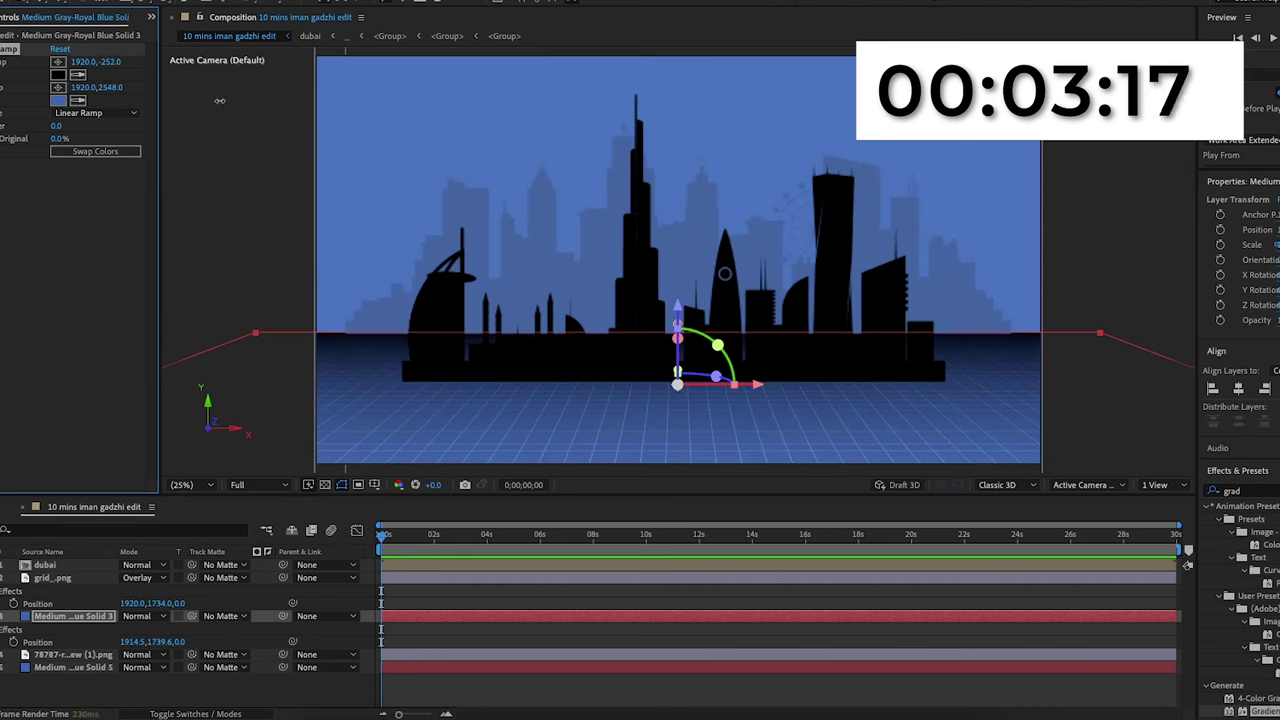
click(259, 121)
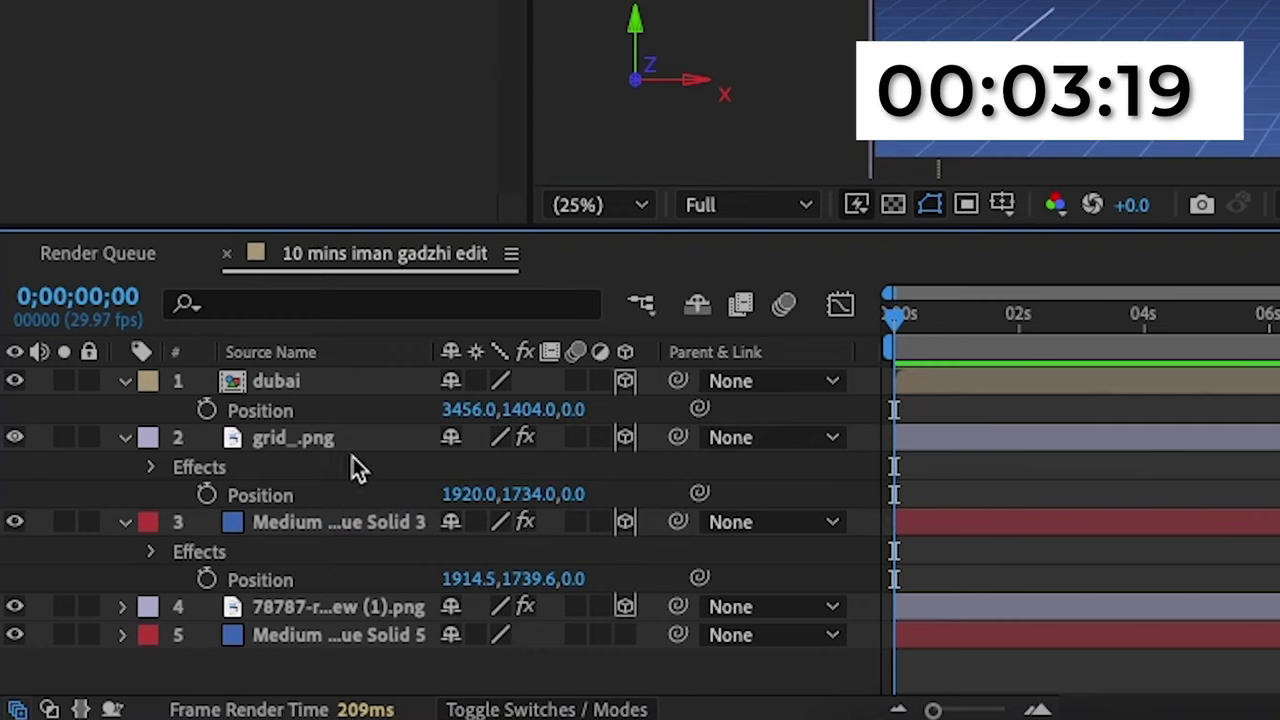
Step: Parent the ground solid, the dubai layer and the back city skyline to the grid layer
click(318, 448)
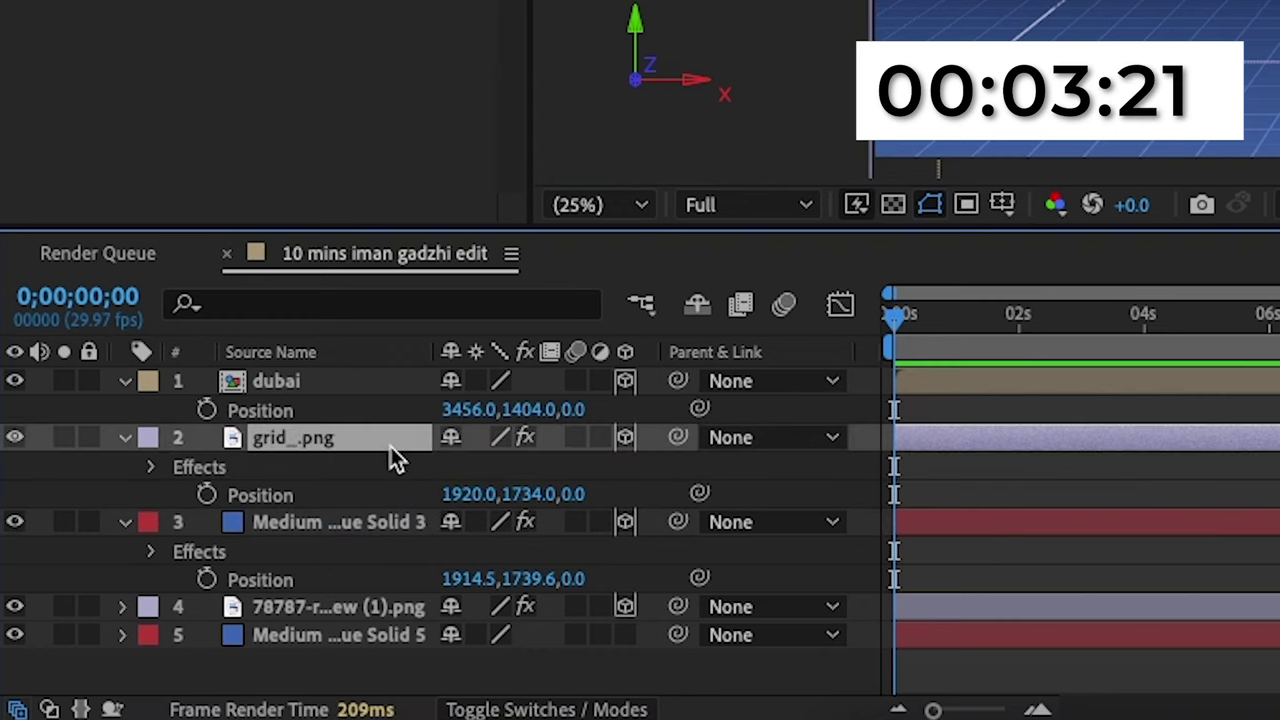
click(376, 525)
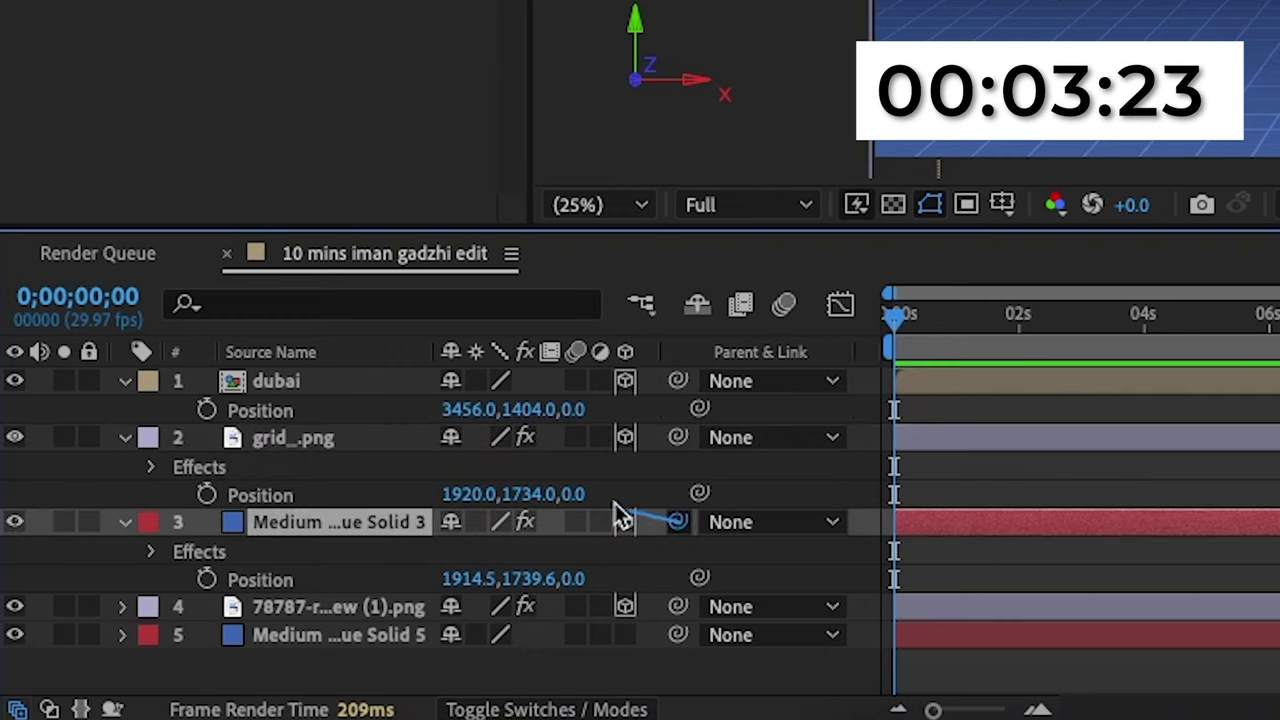
drag(672, 522, 371, 451)
drag(678, 381, 366, 449)
drag(660, 604, 337, 449)
Step: Keyframe the grid layer's Position so its Z moves back from -1163 at the start to a second keyframe at 0;00;03;25
click(315, 450)
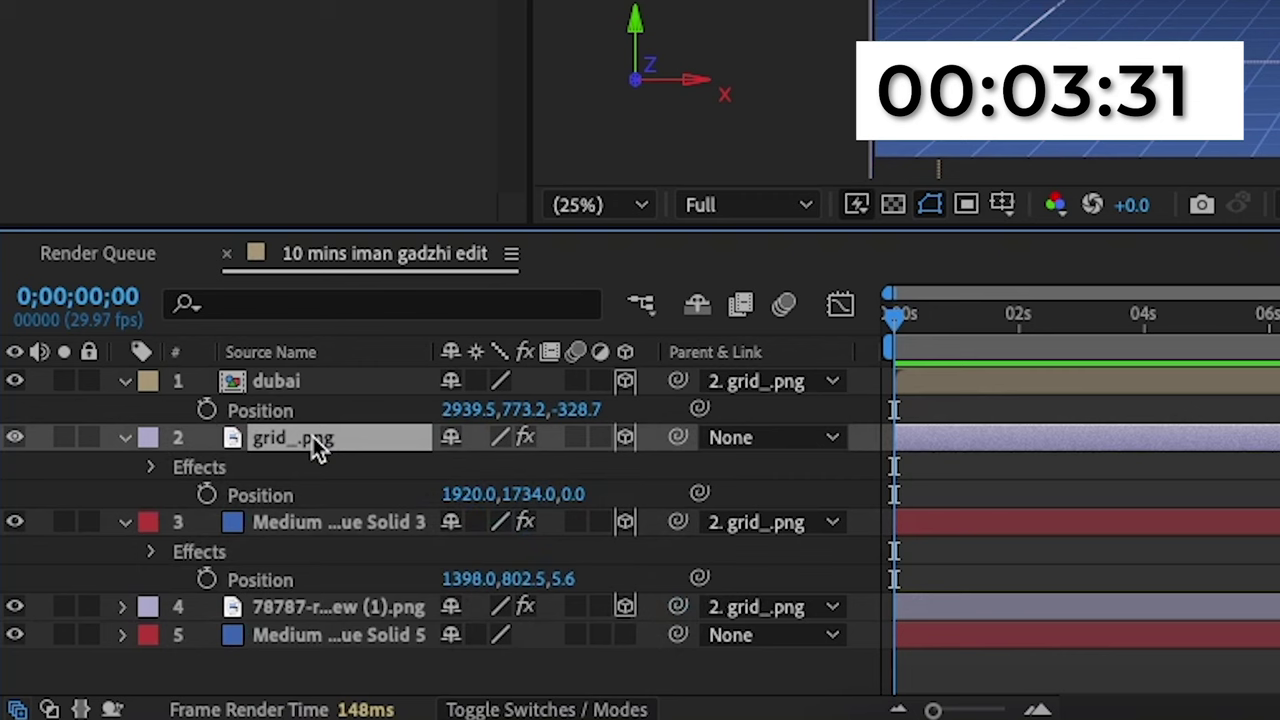
click(206, 494)
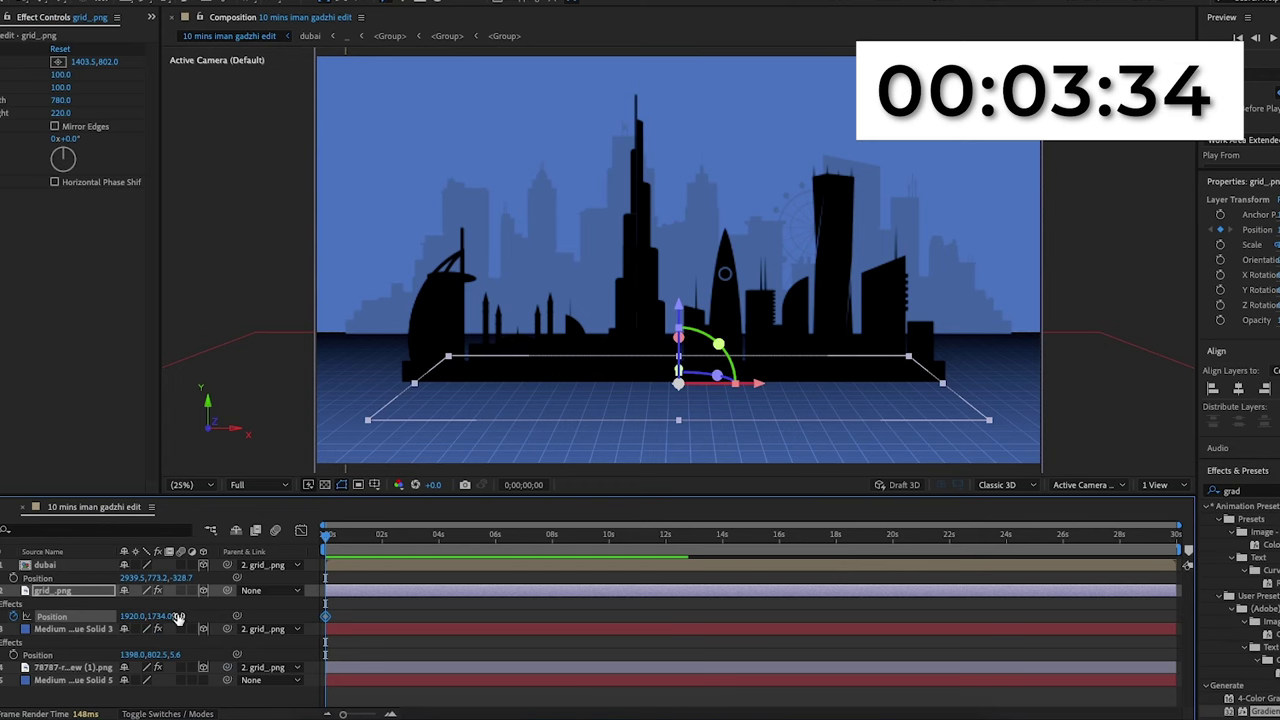
key(space)
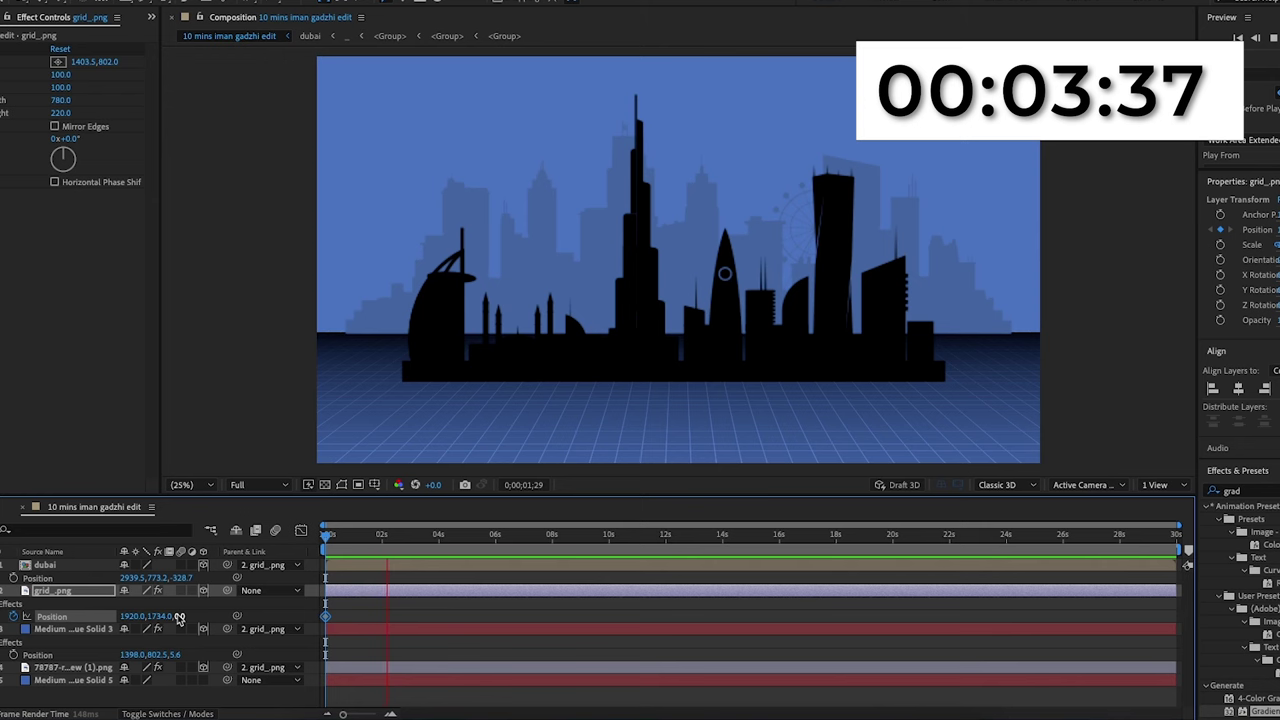
key(space)
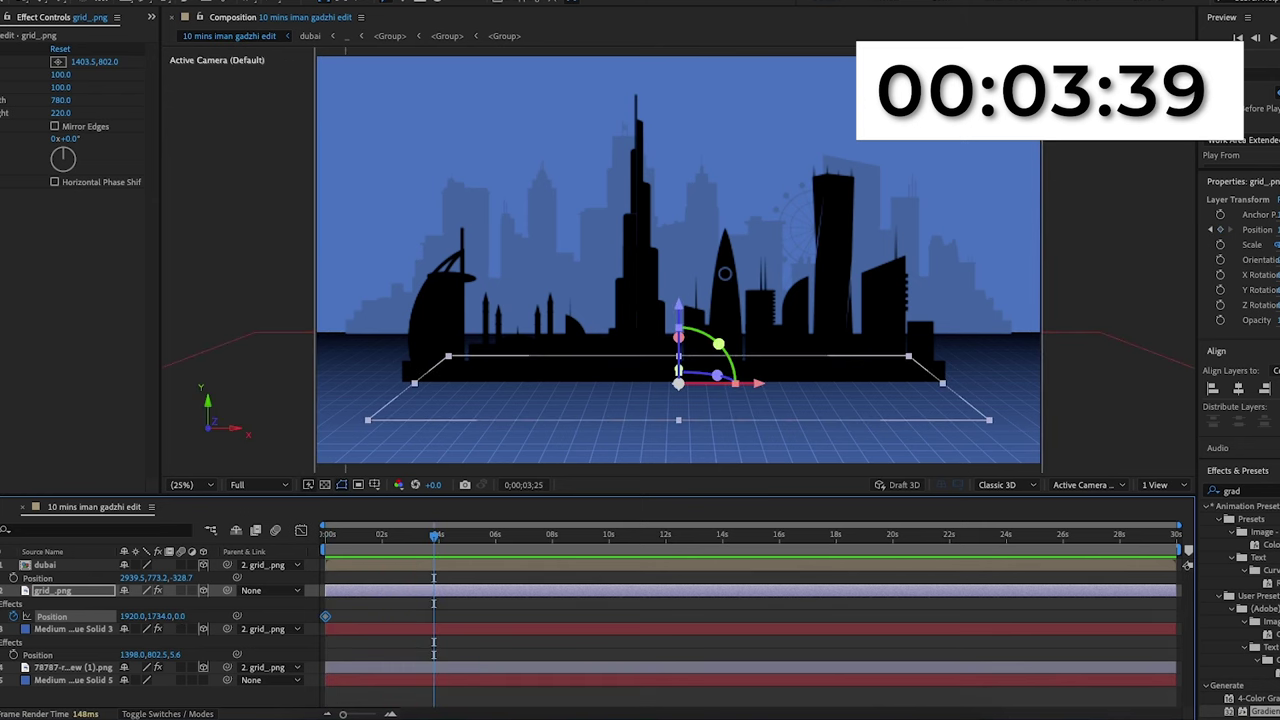
drag(181, 618, 0, 619)
drag(134, 617, 49, 600)
Step: Lower the composition's preview resolution to Quarter and play back the animation
key(space)
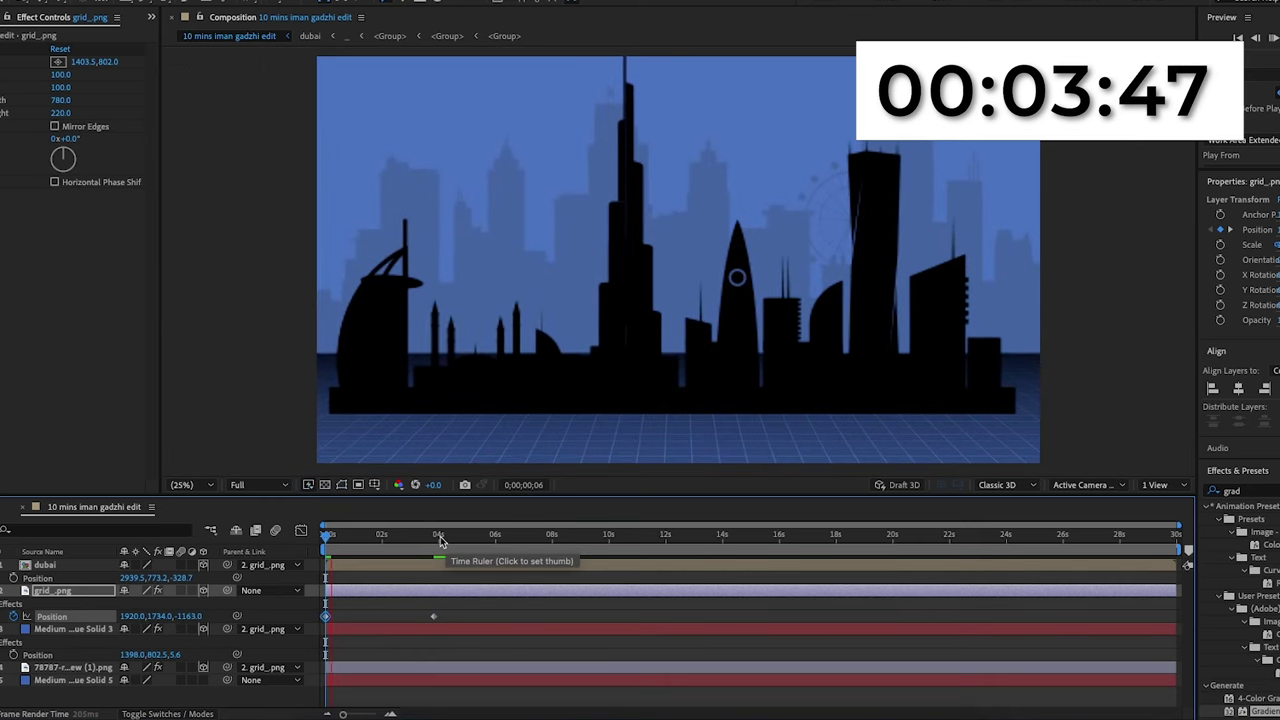
click(244, 486)
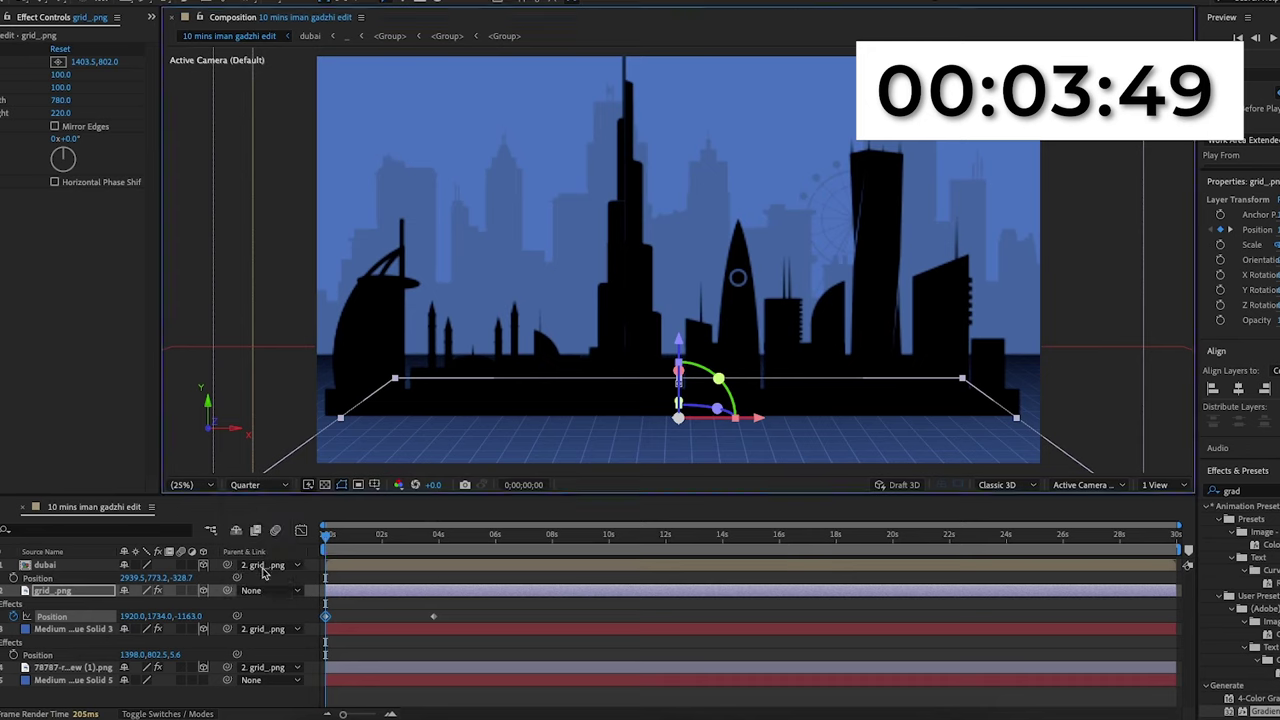
click(256, 570)
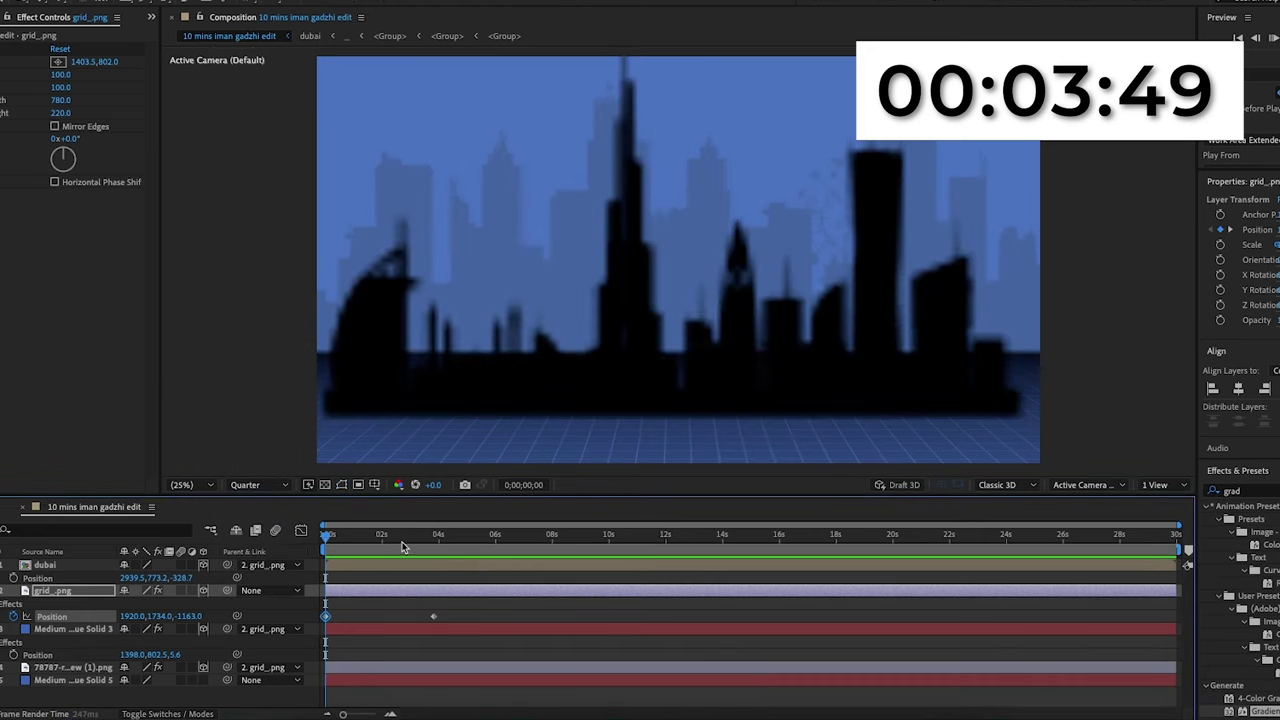
key(space)
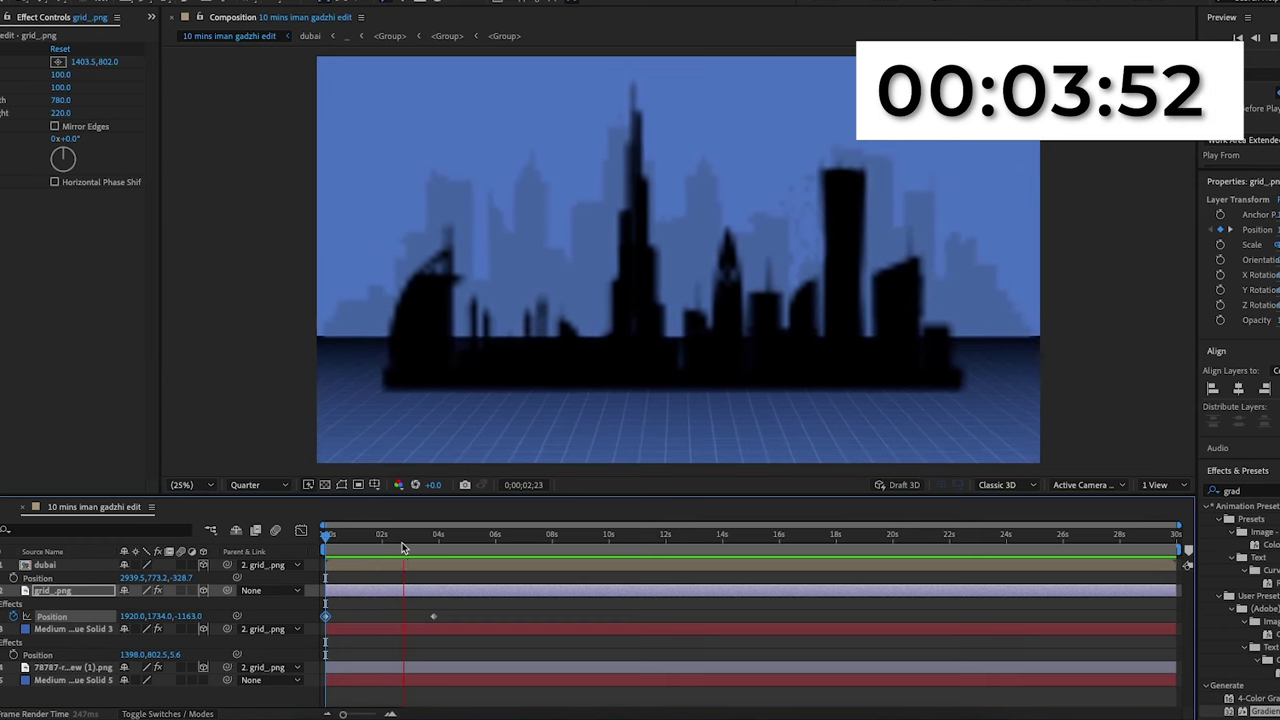
Step: Set the grid layer's Position Y to 1657 at the 0;00;03;25 keyframe and play back the move
click(433, 549)
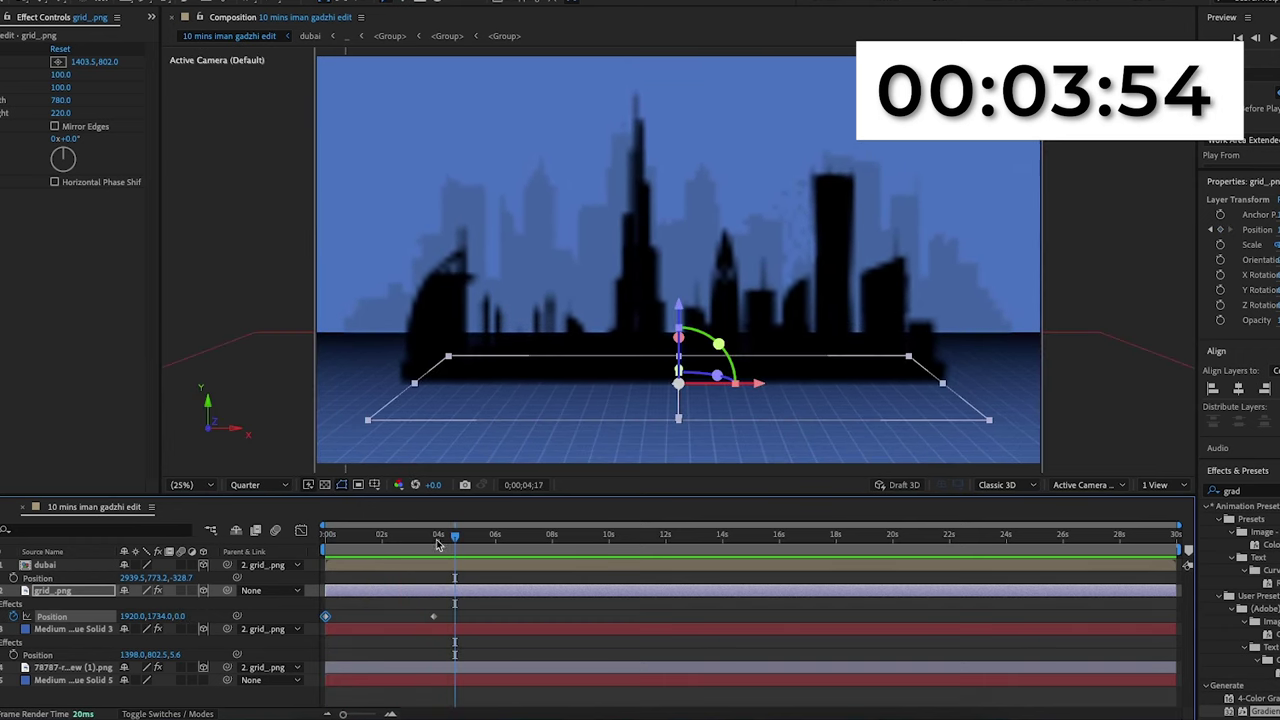
click(472, 608)
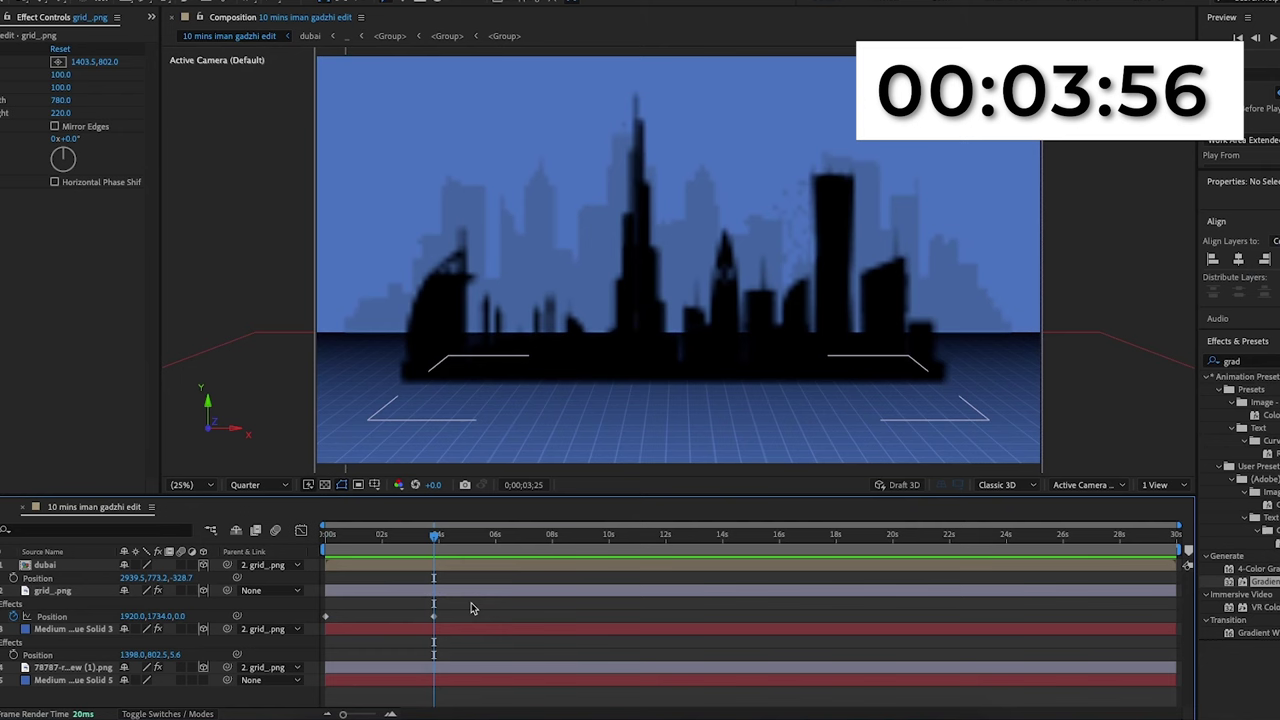
click(110, 617)
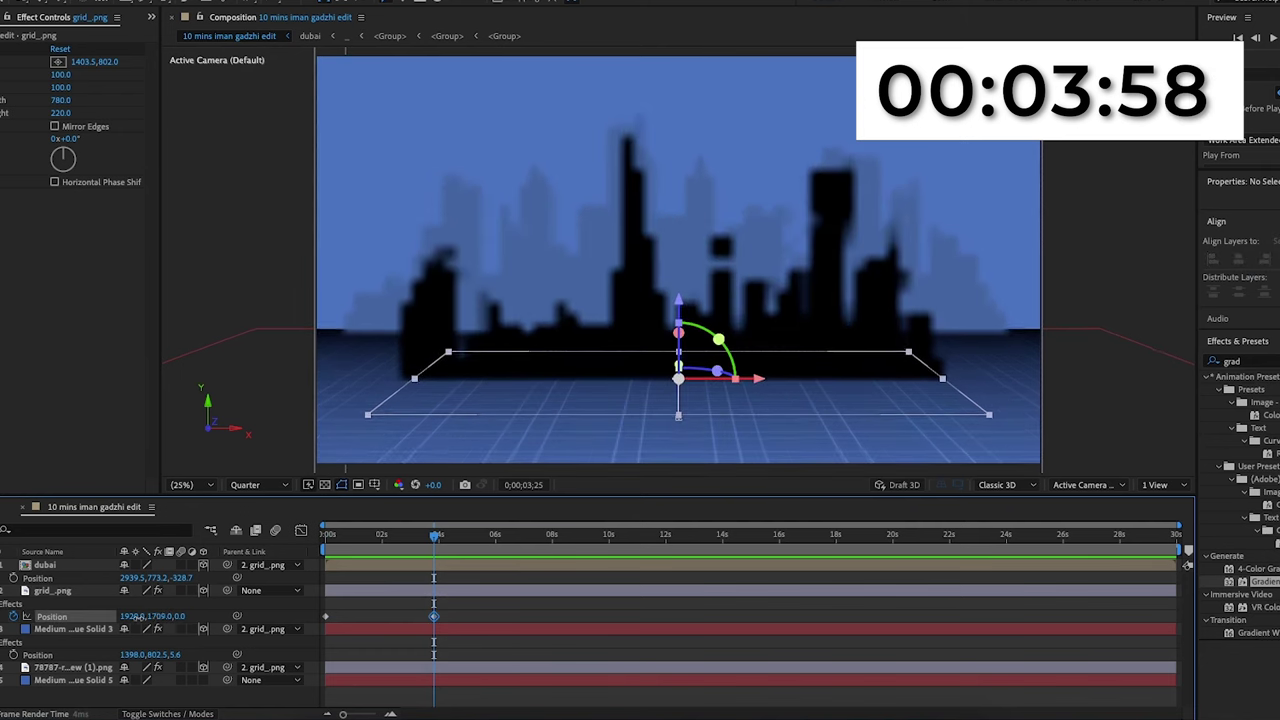
drag(113, 618, 96, 618)
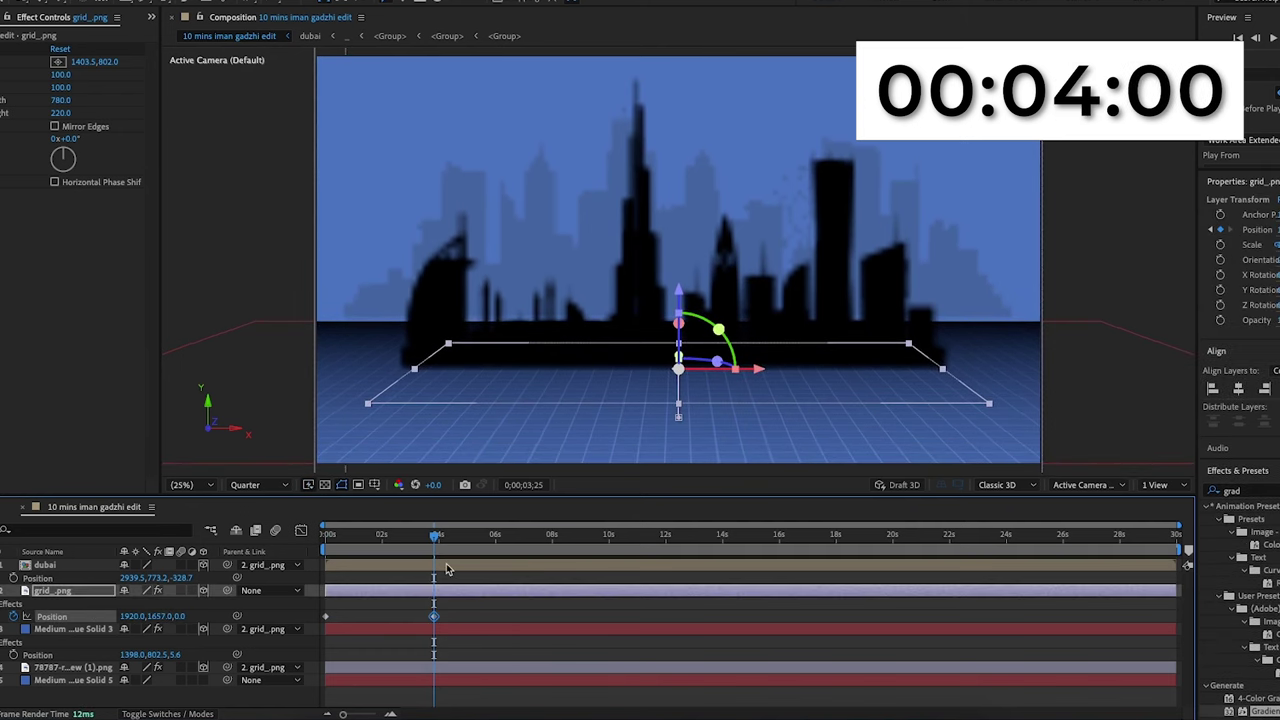
drag(434, 537, 236, 534)
key(space)
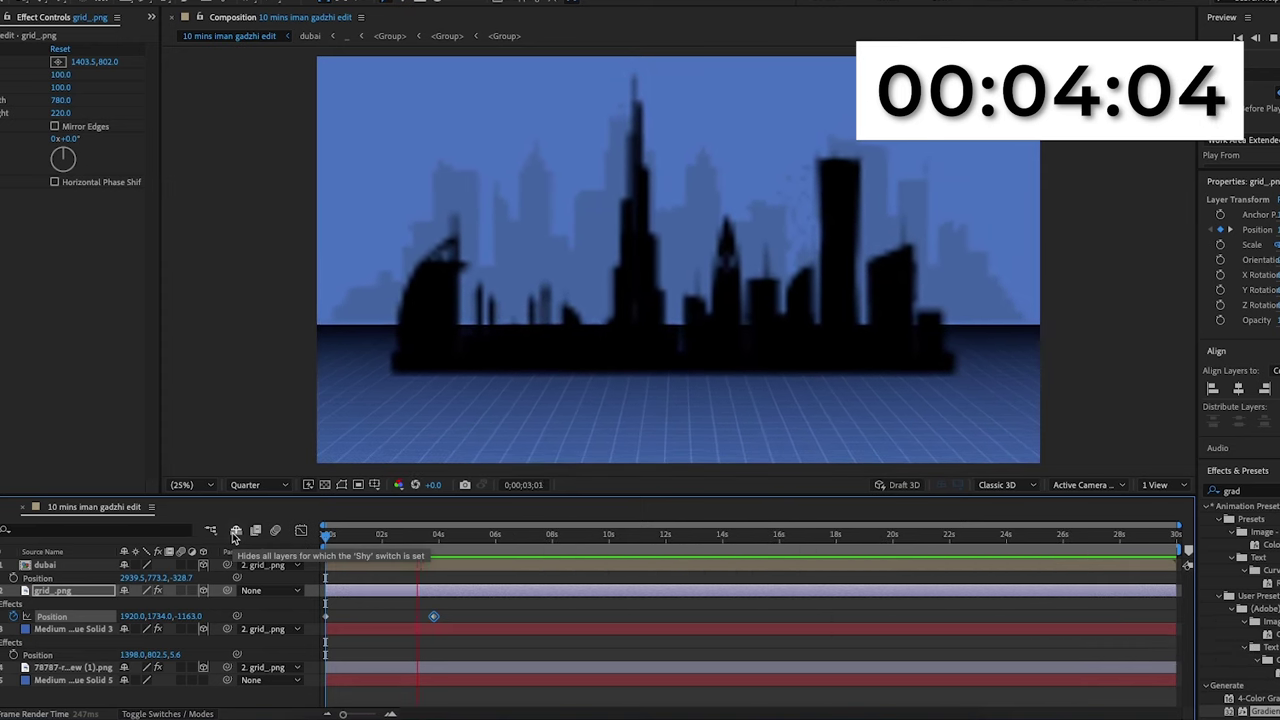
click(404, 471)
key(space)
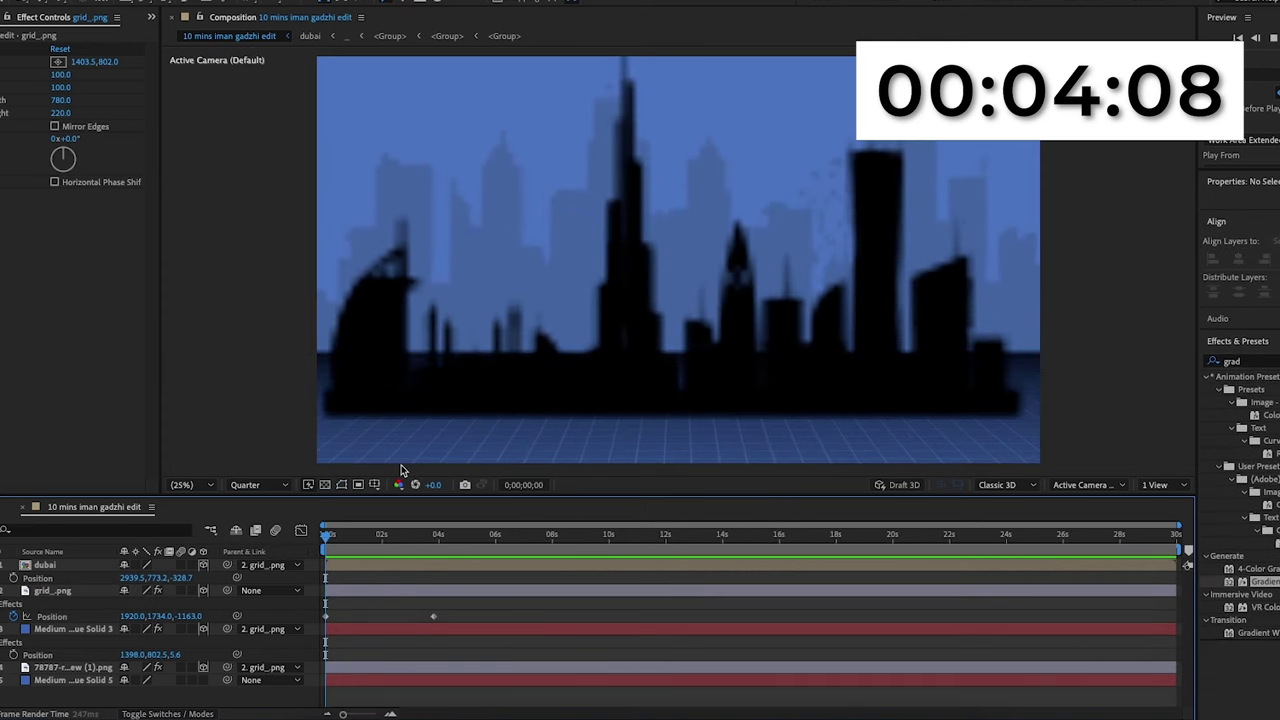
Step: Add a text layer reading DUBAI over the skyline in the composition
click(163, 1)
click(605, 316)
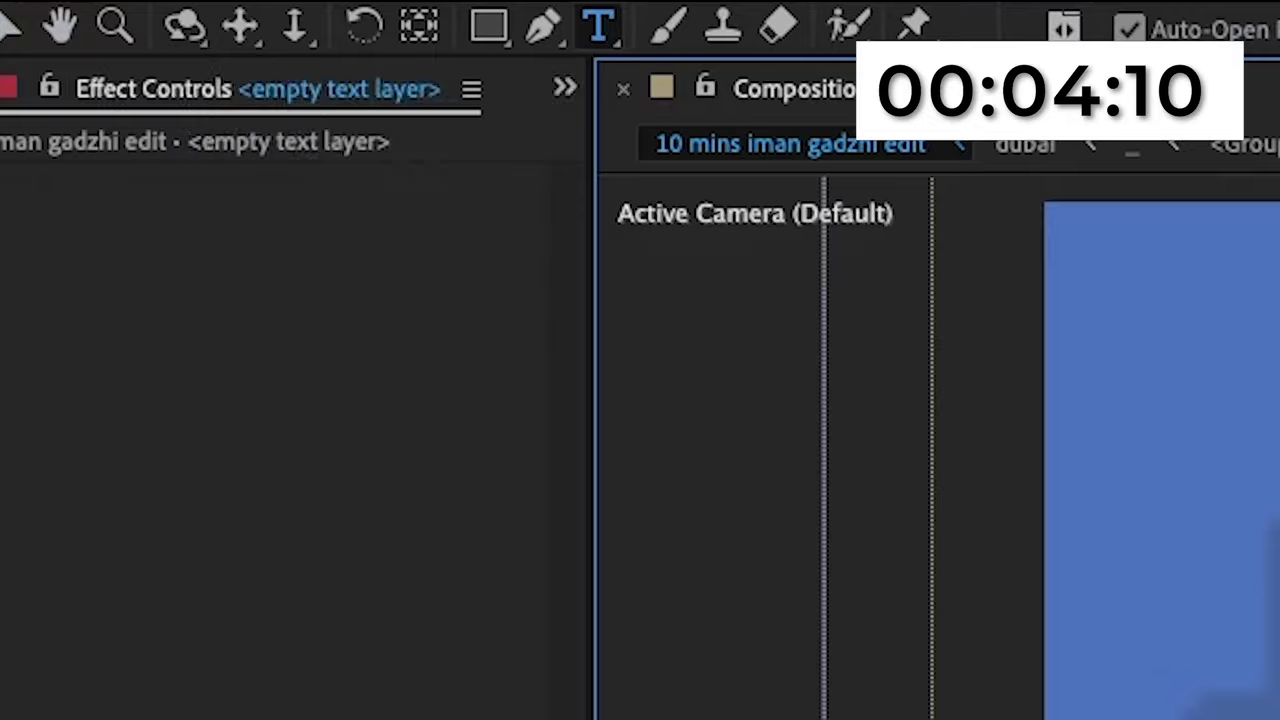
text(DUBASU)
key(BackSpace)
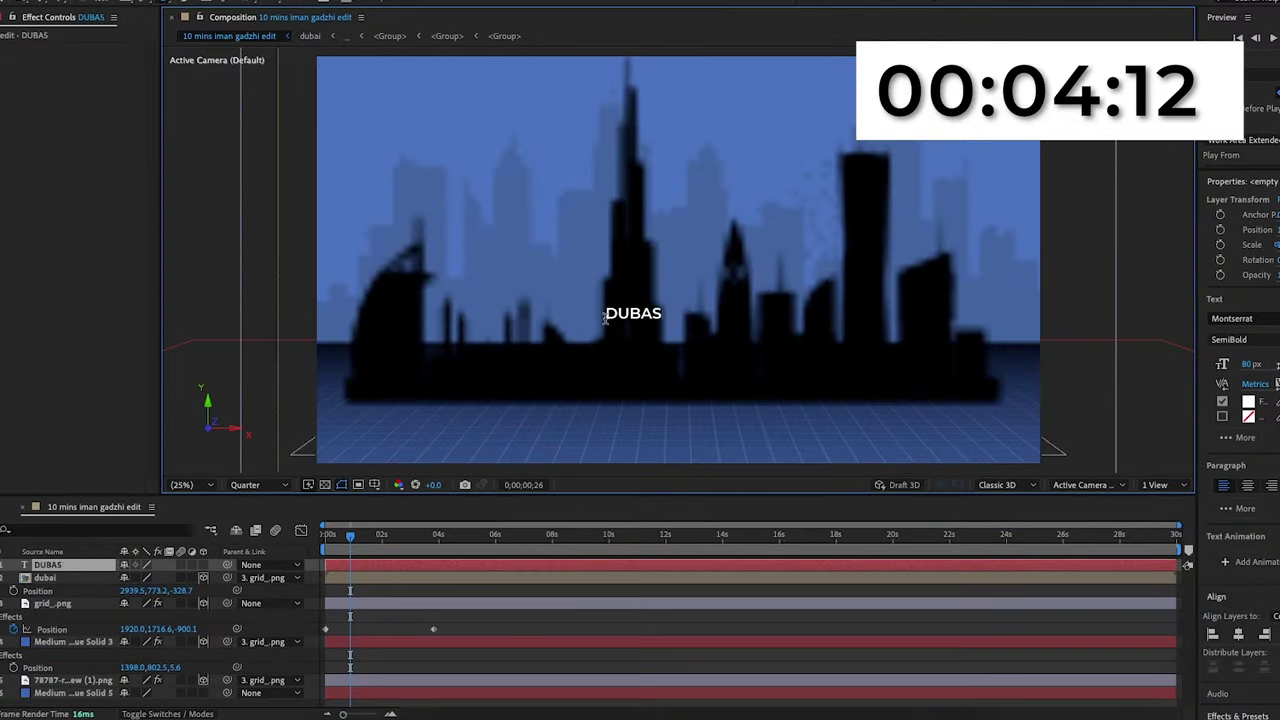
text(I)
Step: Scale the DUBAI text layer to 373% and centre it horizontally in the composition
click(98, 578)
click(106, 565)
key(s)
drag(159, 579, 727, 583)
click(1246, 637)
click(1279, 635)
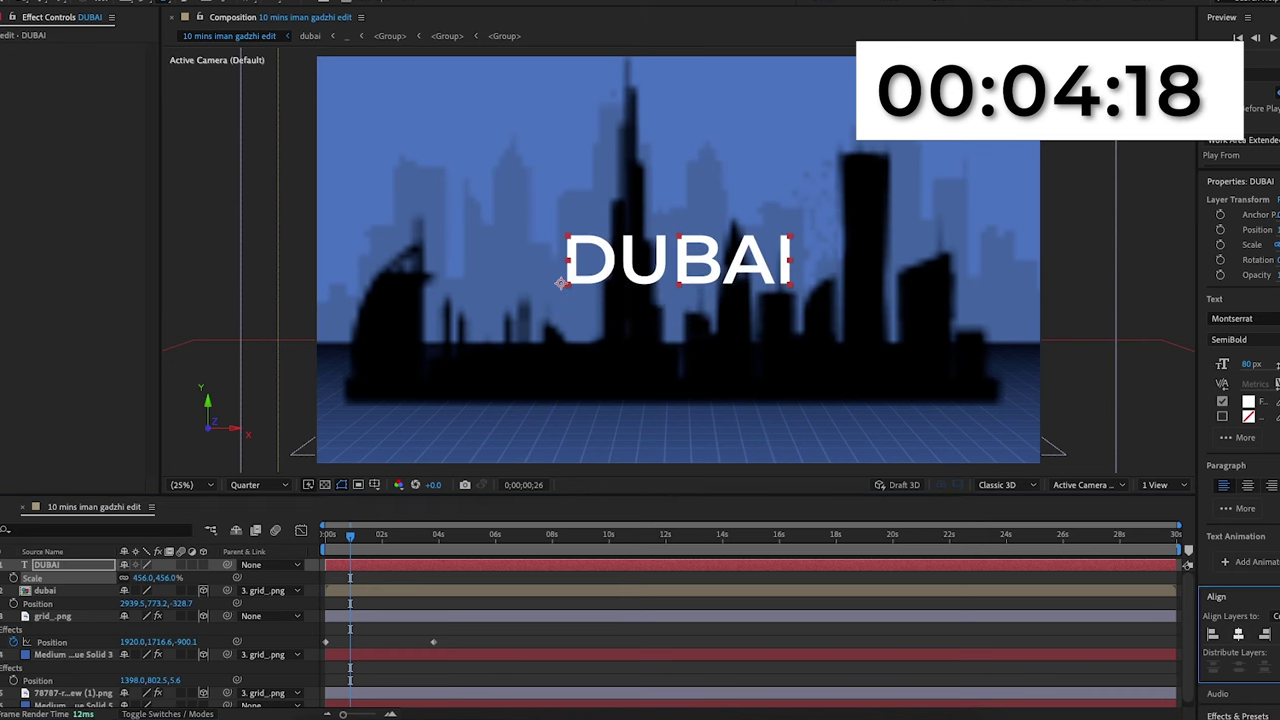
drag(158, 578, 75, 580)
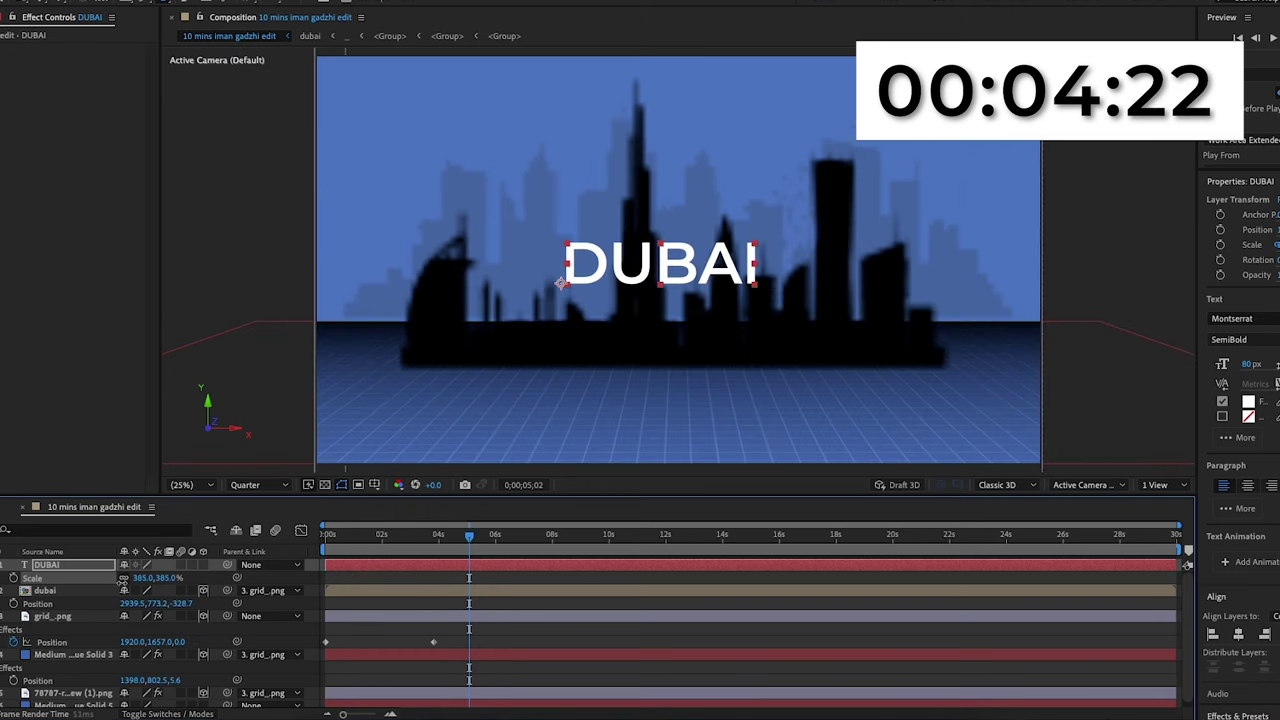
click(1238, 634)
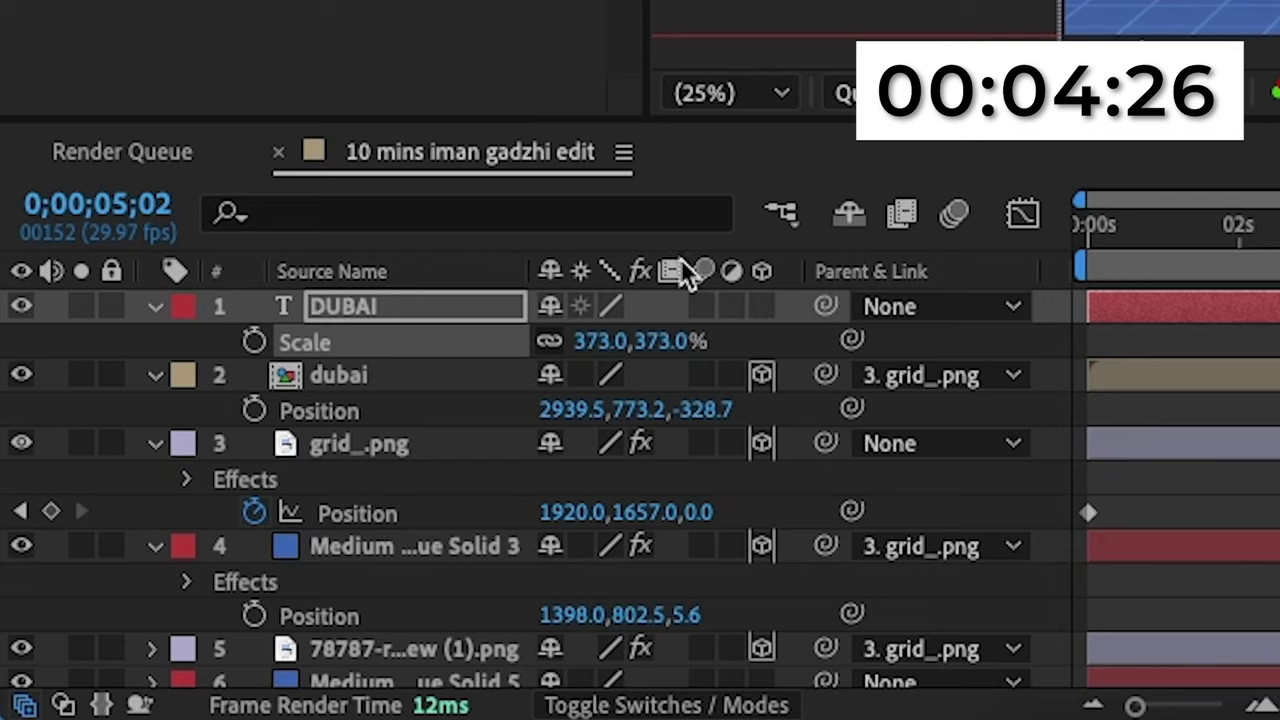
Step: Make the DUBAI text layer 3D, parented to the grid layer, and trim its start to 0;00;00;22
click(202, 565)
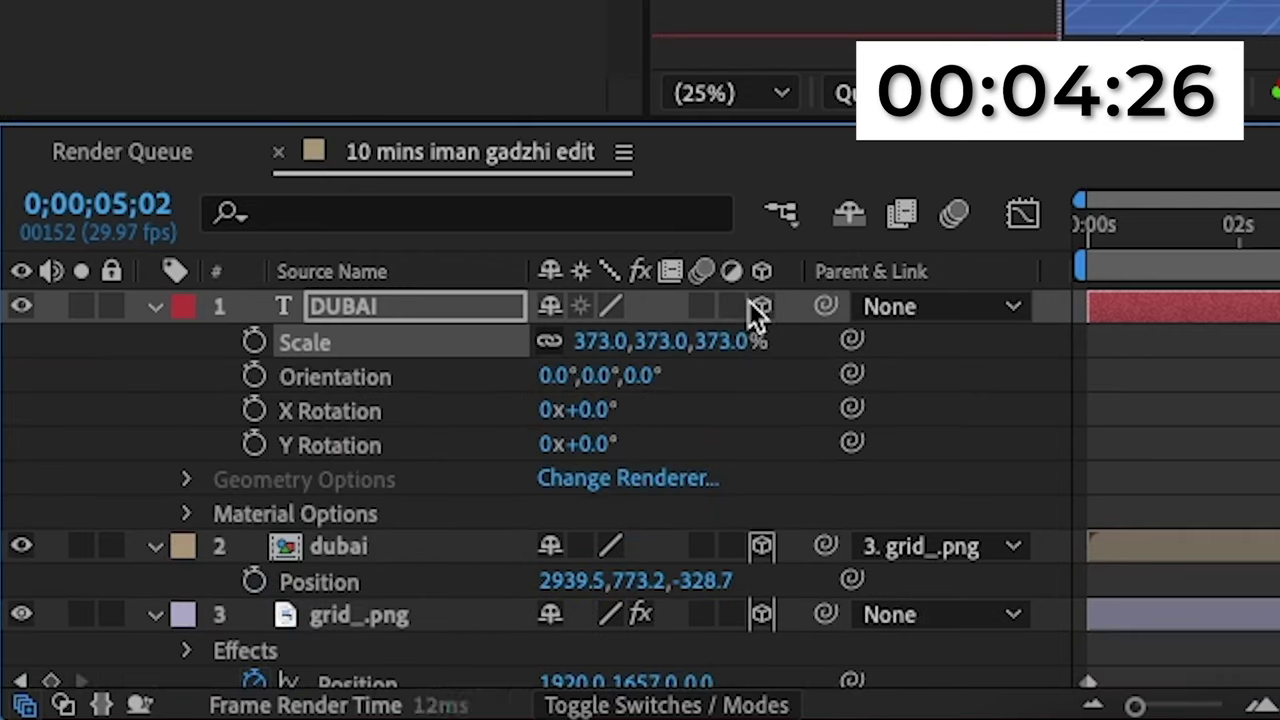
drag(826, 308, 463, 612)
drag(469, 536, 347, 566)
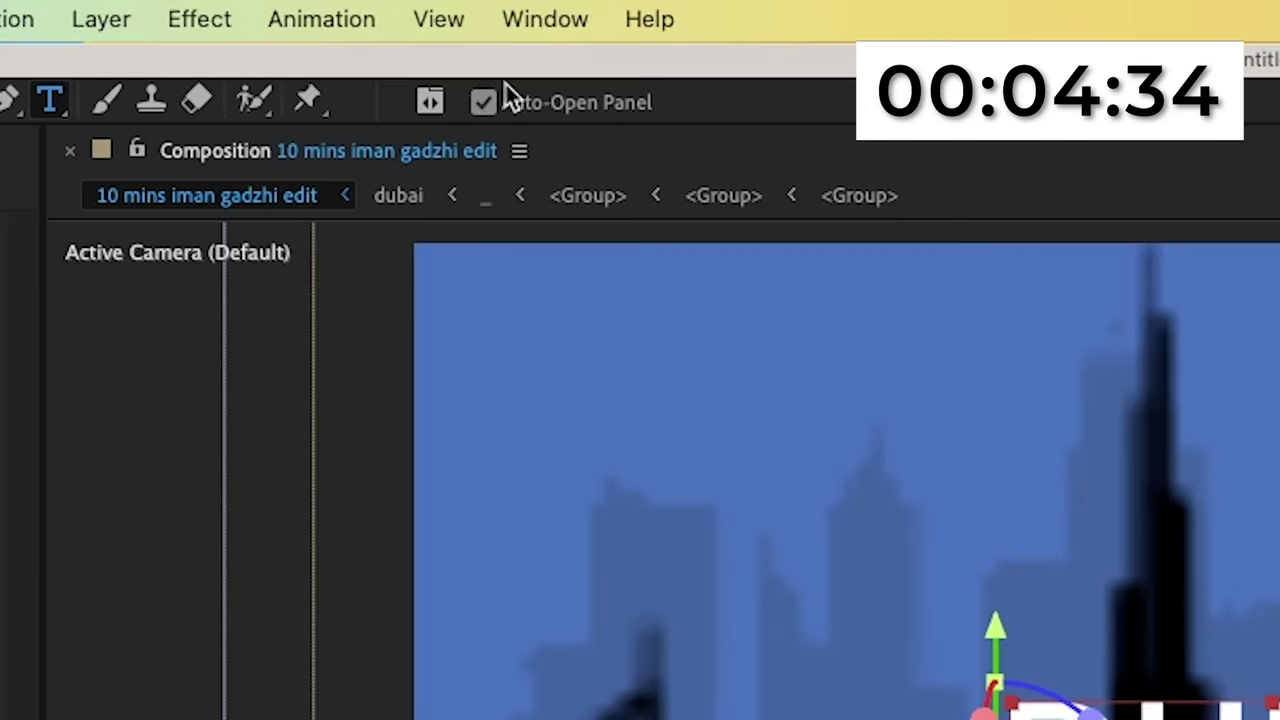
Step: Apply Animation Composer 3's Scale Characters 2 text transition, From Start, as the In animation of the DUBAI layer
click(537, 20)
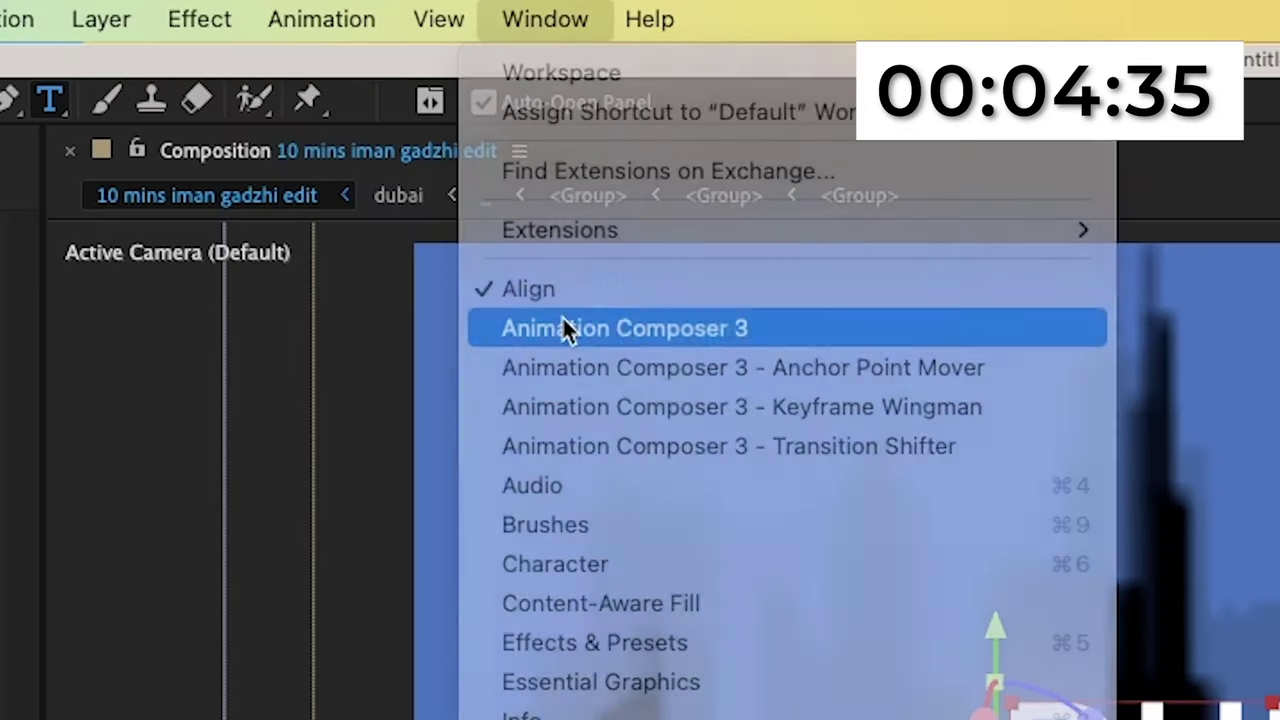
click(597, 330)
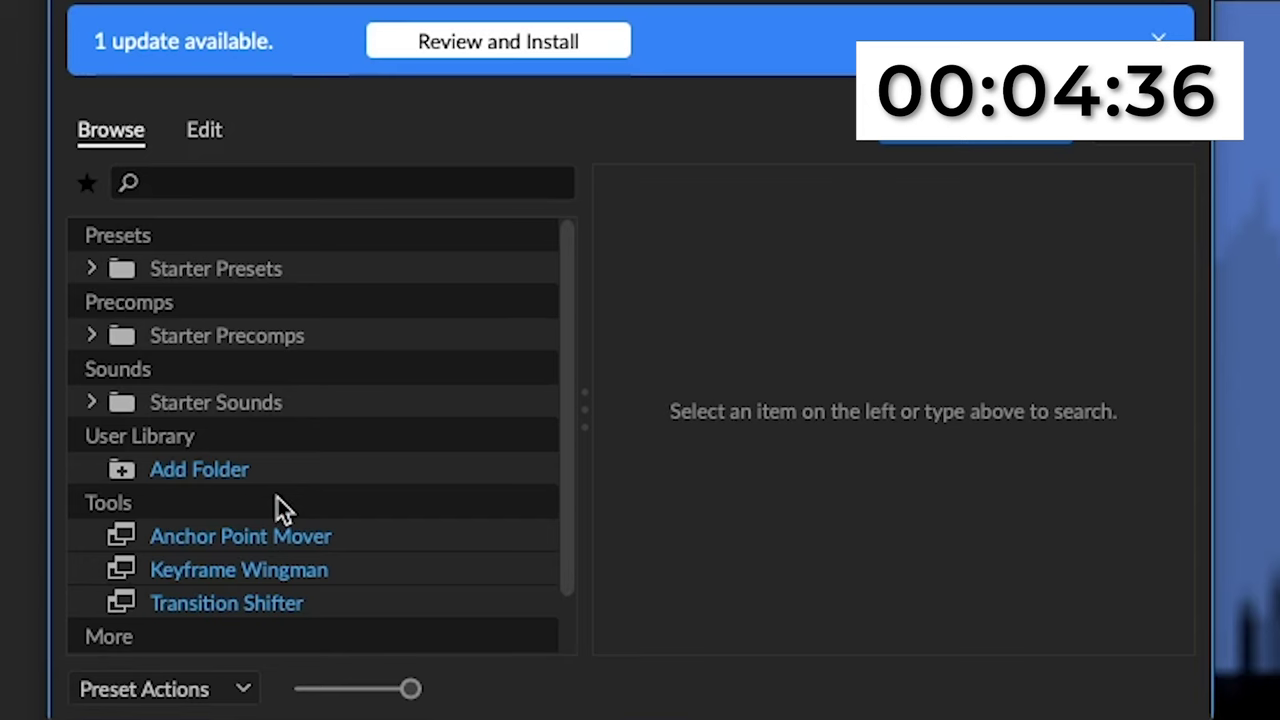
click(91, 268)
click(275, 369)
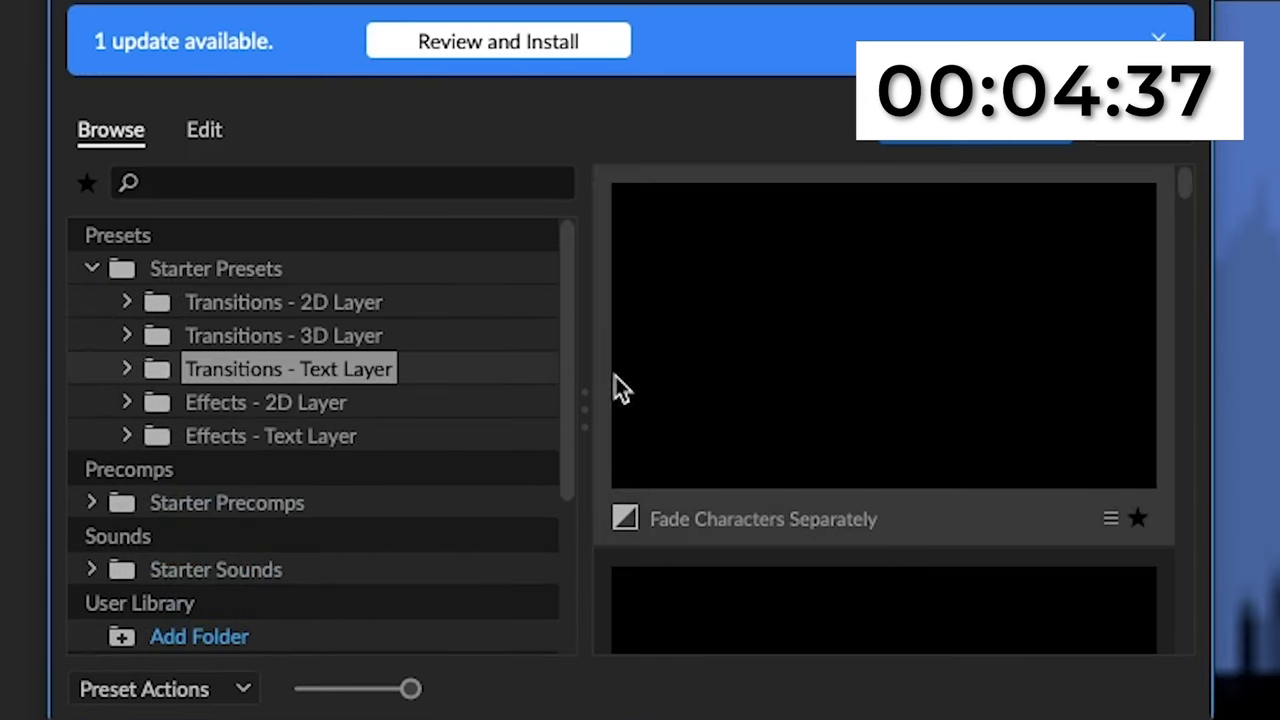
scroll(790, 427, down, 8)
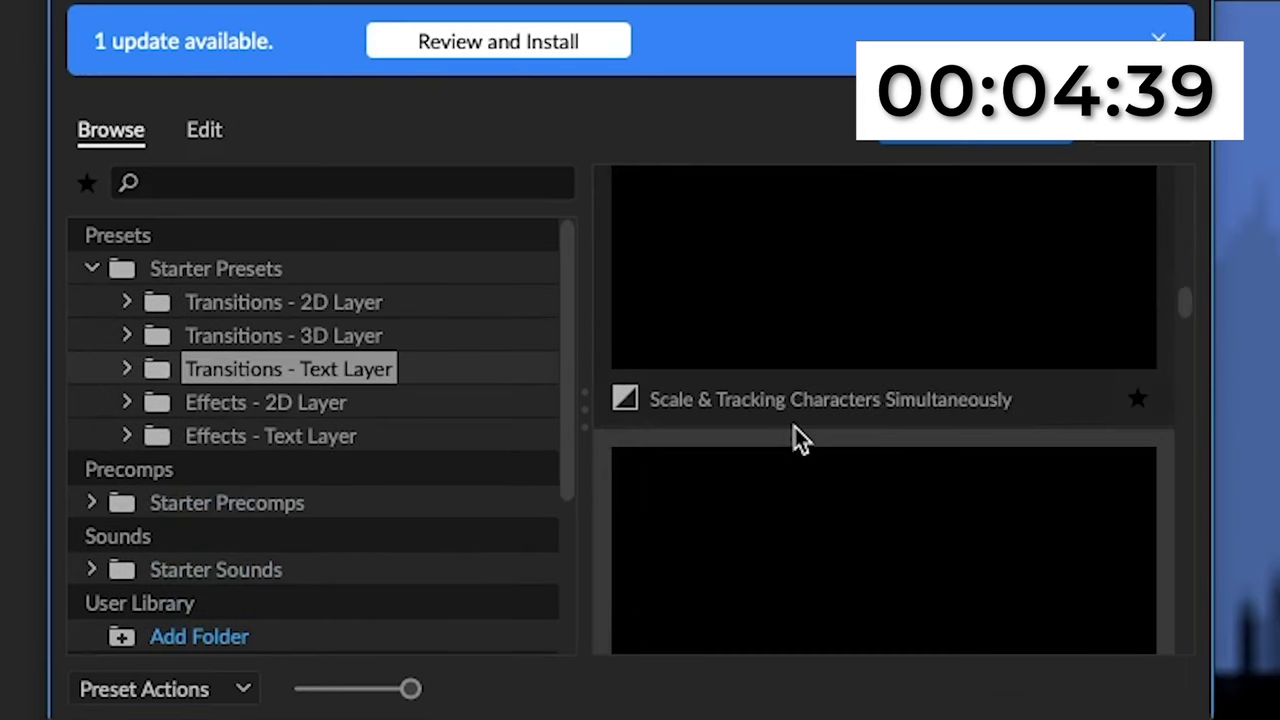
scroll(796, 427, up, 2)
click(800, 425)
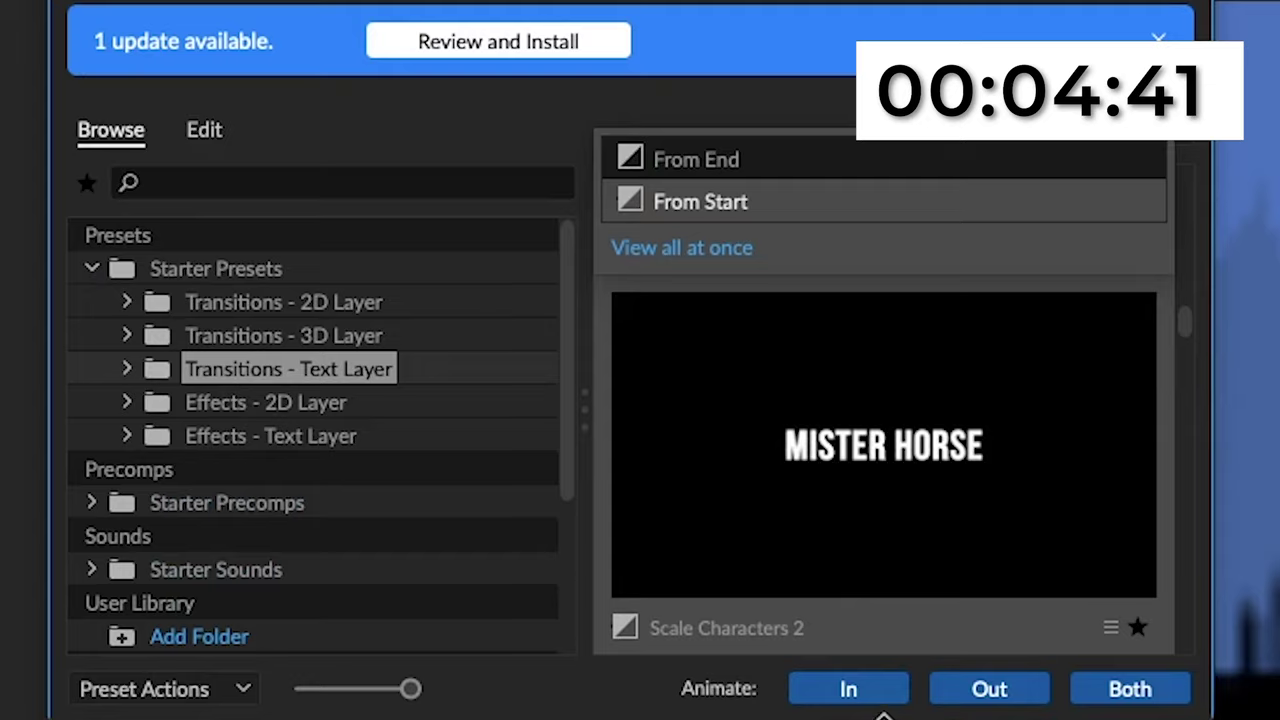
click(849, 689)
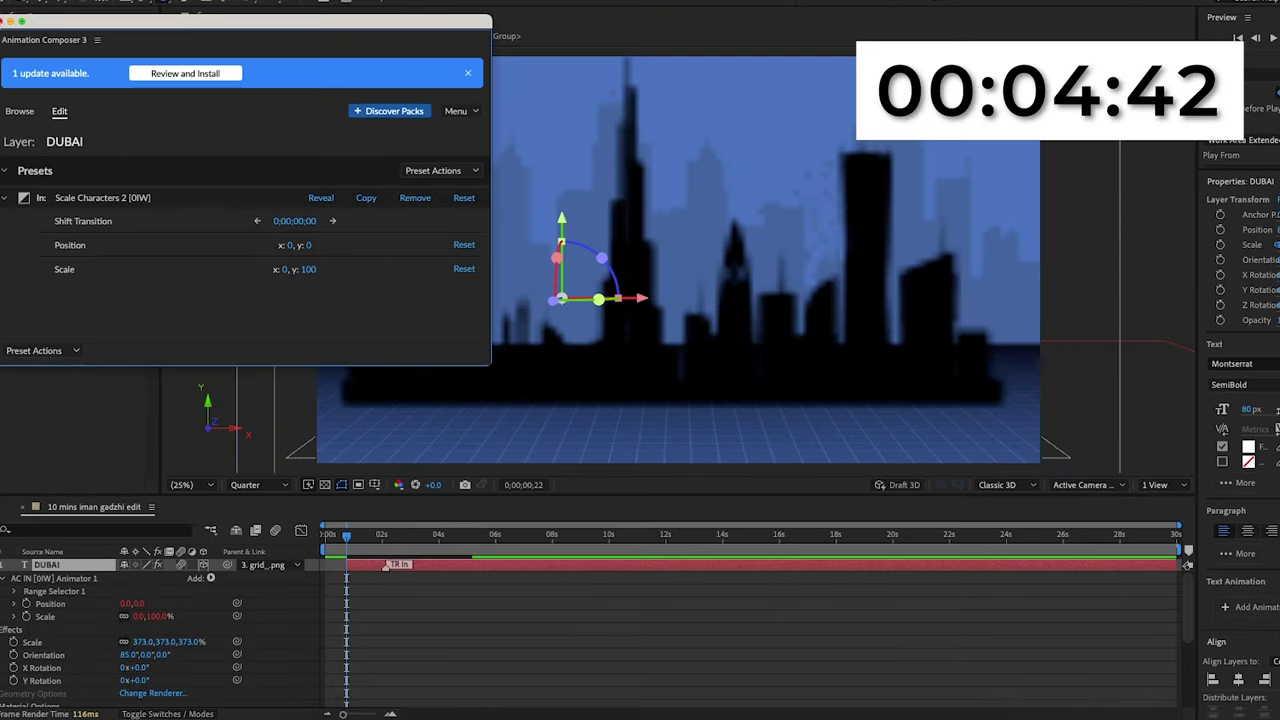
click(381, 512)
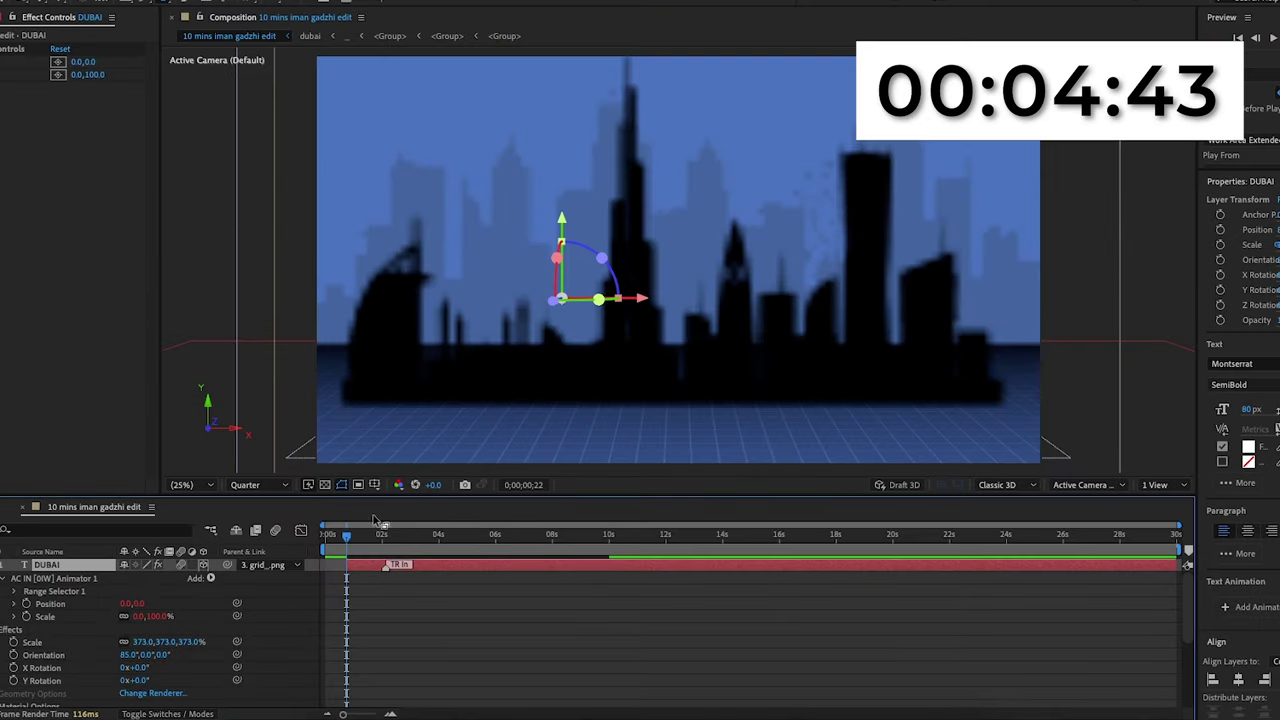
Step: Move the DUBAI layer's transition-in marker slightly earlier, preview it, and shift the layer to start a few frames sooner
click(384, 577)
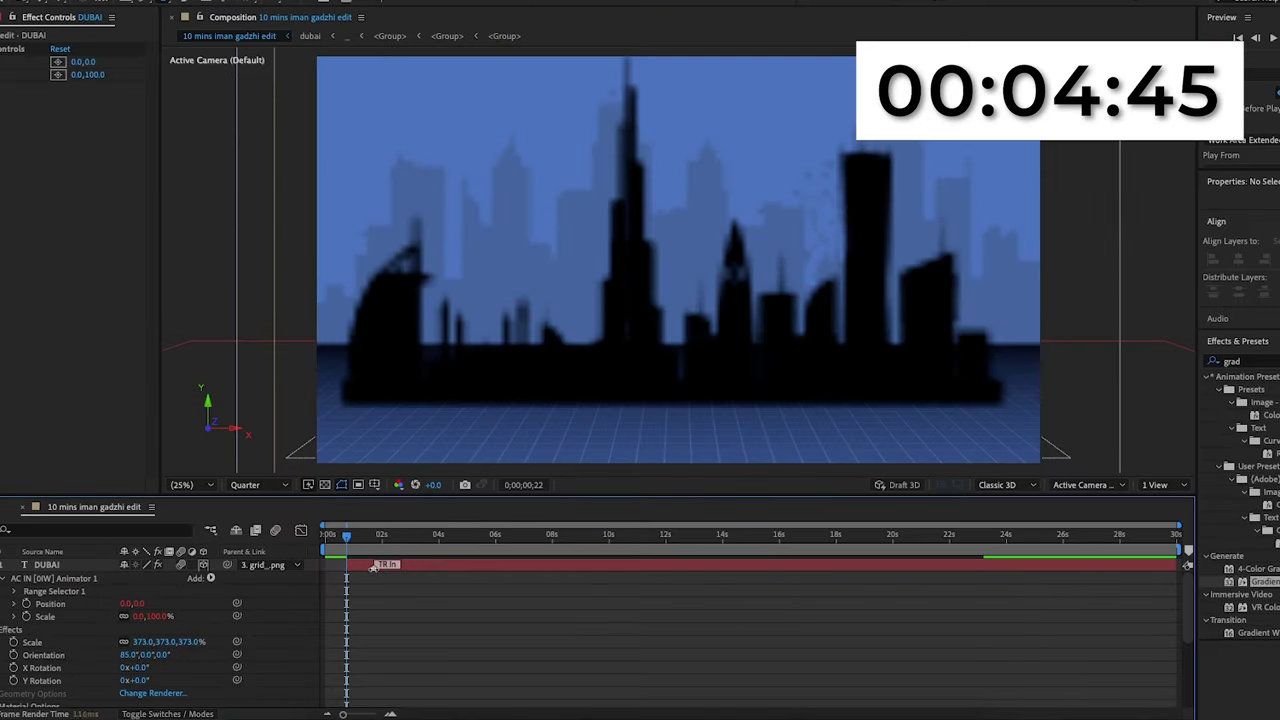
key(space)
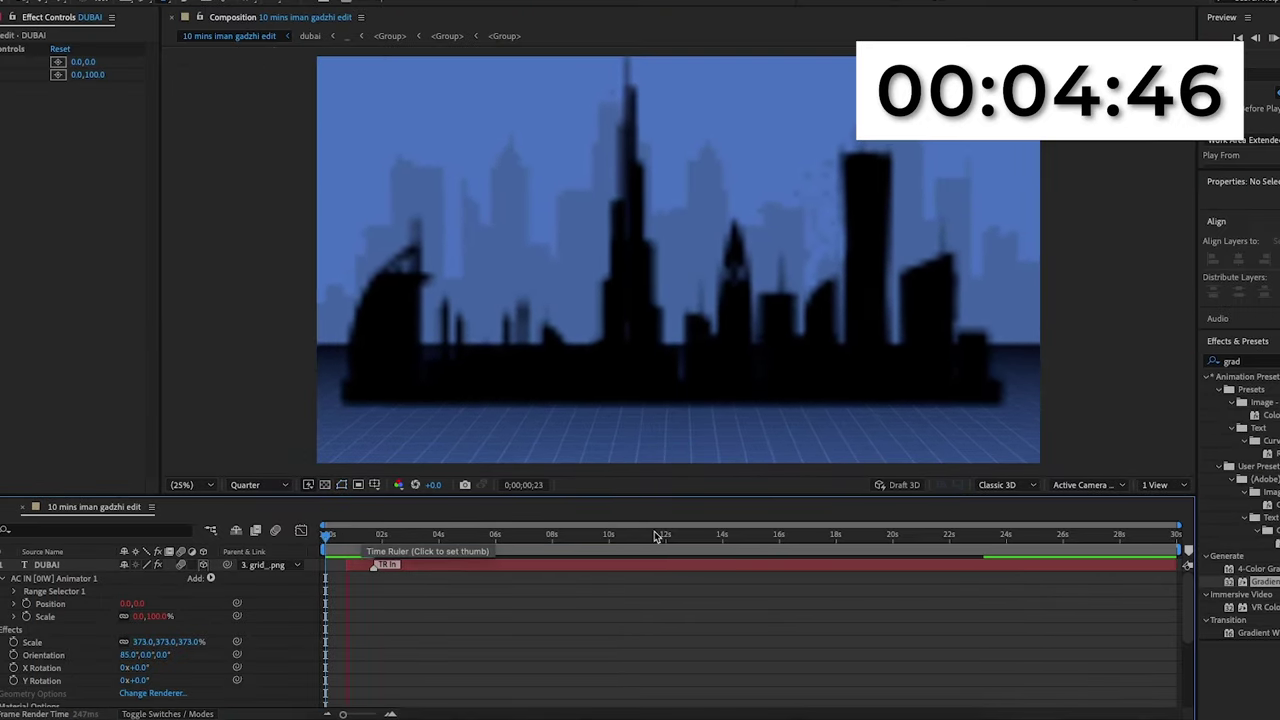
click(450, 564)
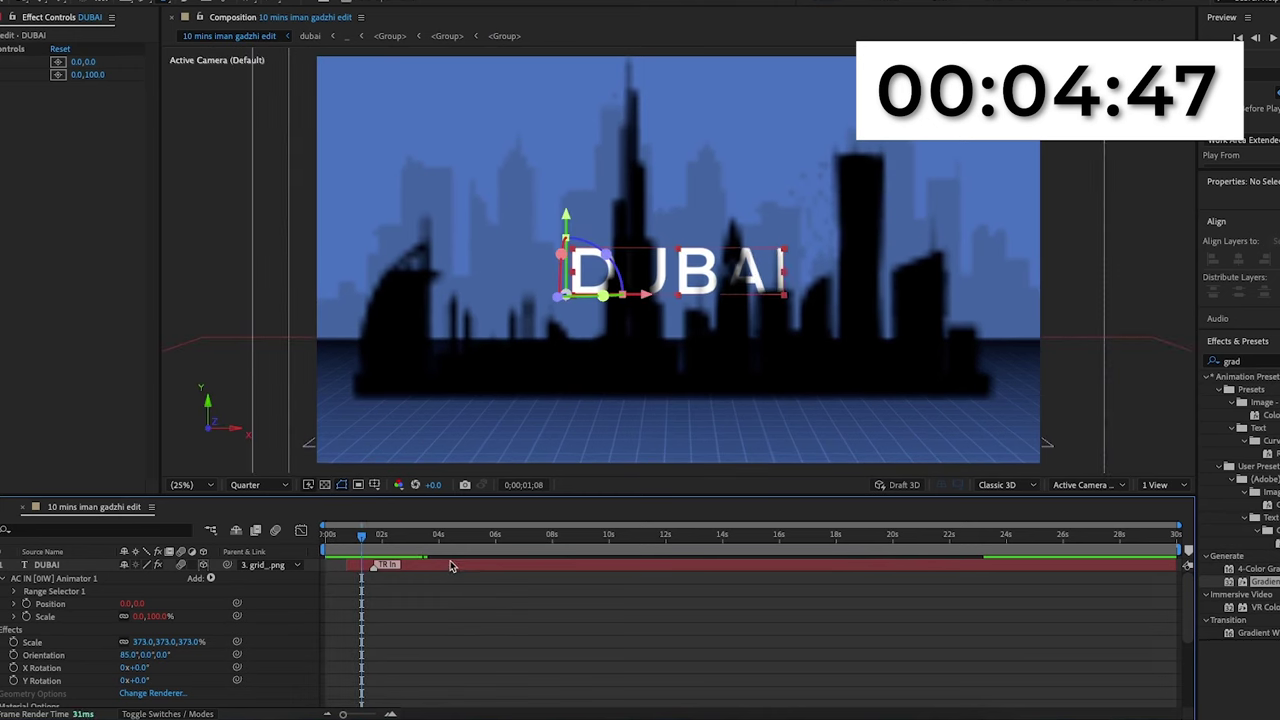
click(342, 541)
drag(342, 541, 347, 541)
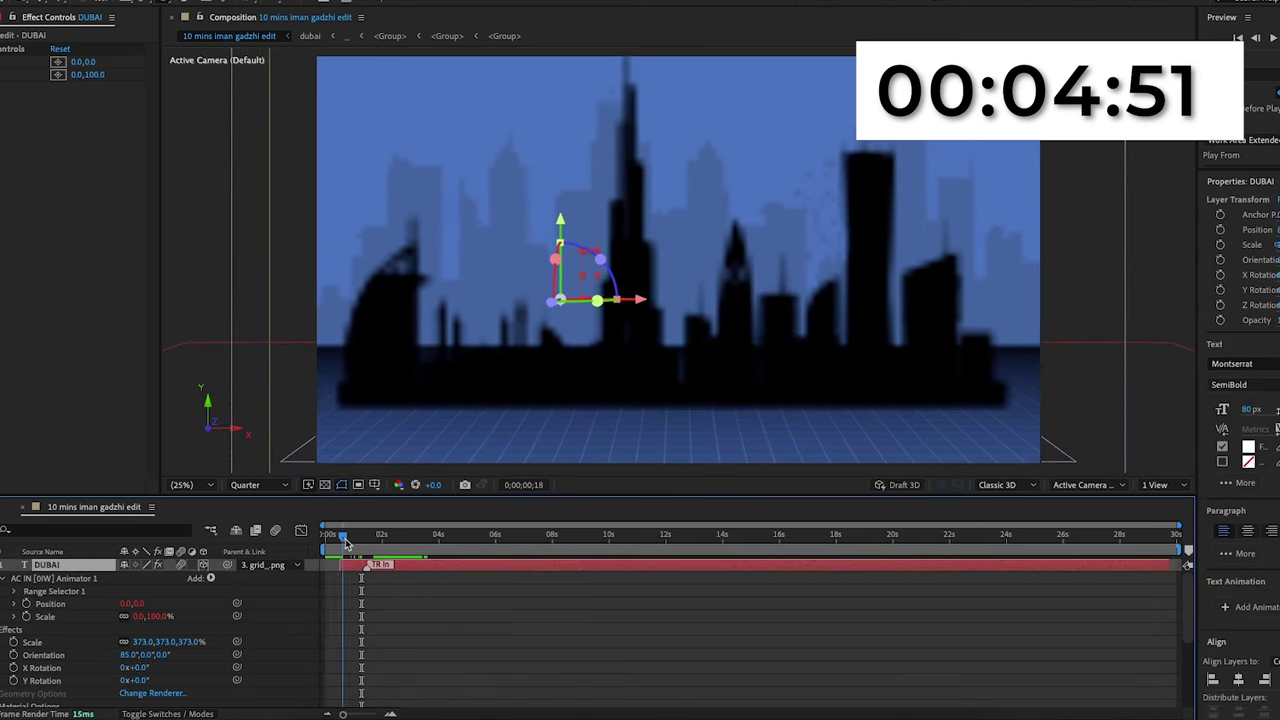
Step: Set the DUBAI layer's Position to 892.8, 760.7, -499.2 and play back the animation
key(p)
mouse_move(180, 580)
mouse_down()
mouse_move(154, 587)
mouse_move(167, 589)
mouse_up()
key(space)
key(space)
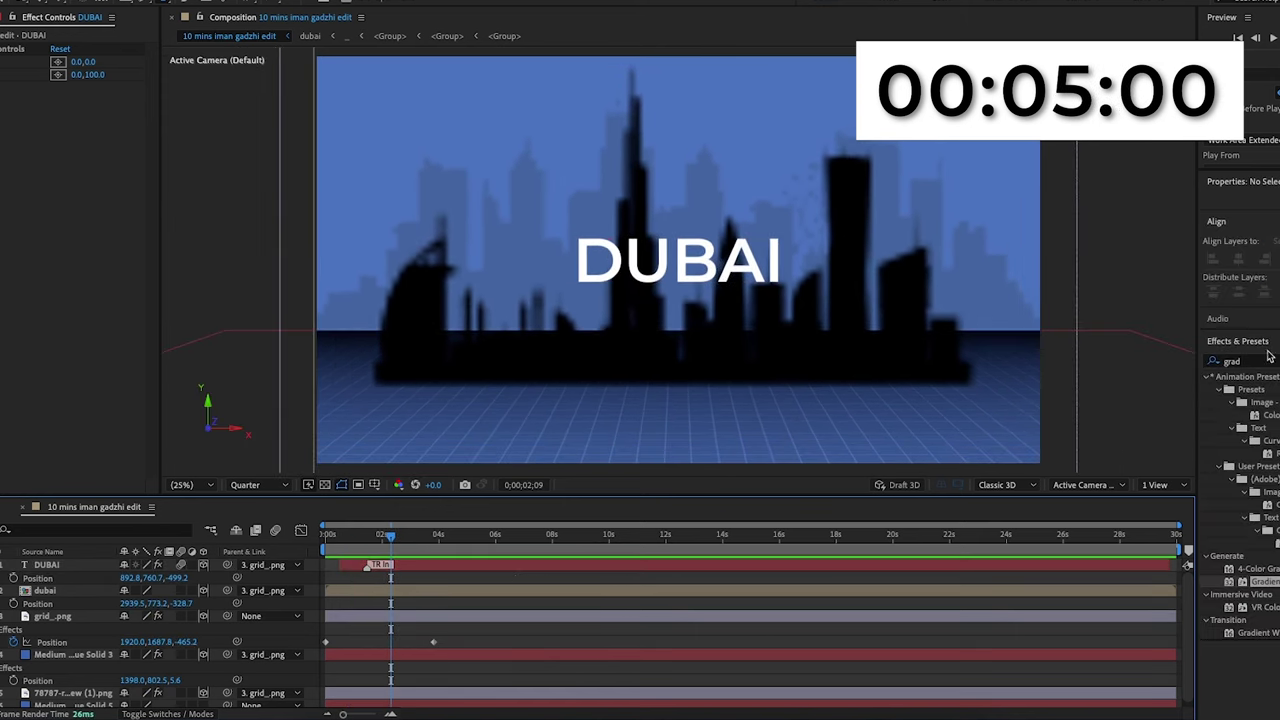
Step: Find the Glow effect and apply it to the DUBAI text layer
click(1262, 361)
key(BackSpace)
key(BackSpace)
text(lo)
key(BackSpace)
key(BackSpace)
key(BackSpace)
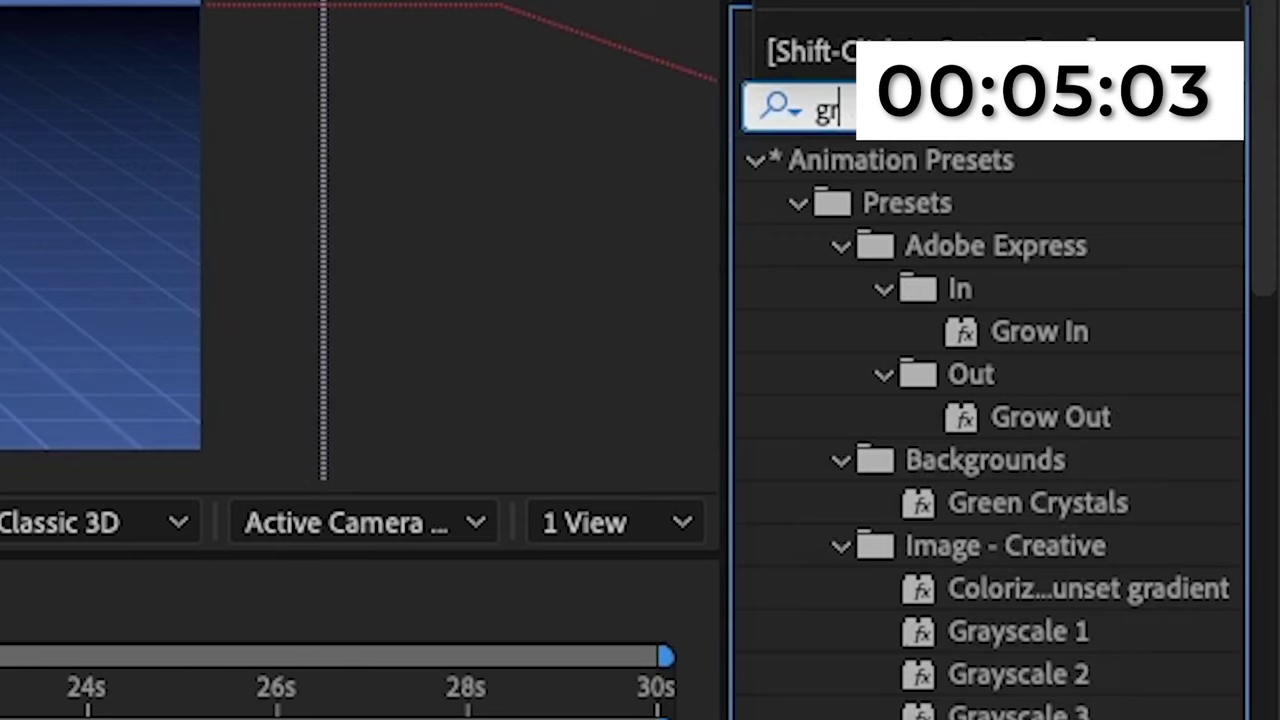
text(low)
double_click(936, 635)
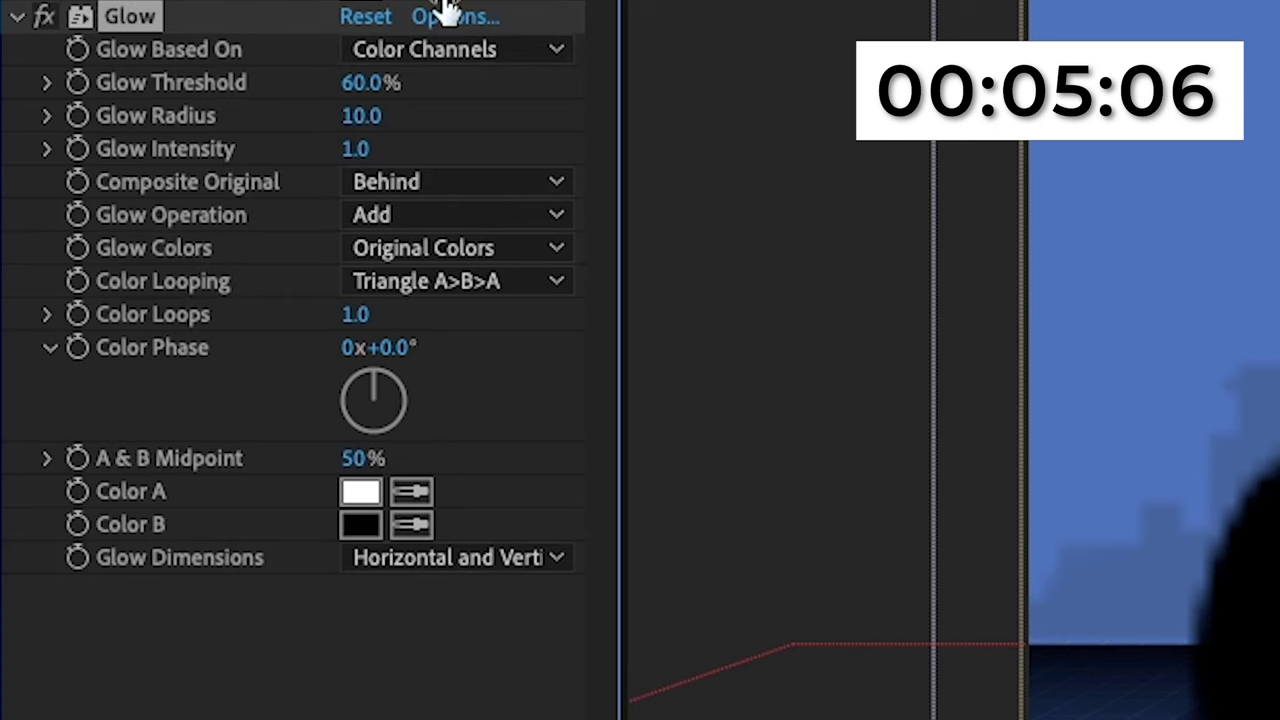
Step: Base the DUBAI layer's glow on the Alpha Channel and set Glow Colors to A & B Colors
click(443, 49)
key(Up)
key(Return)
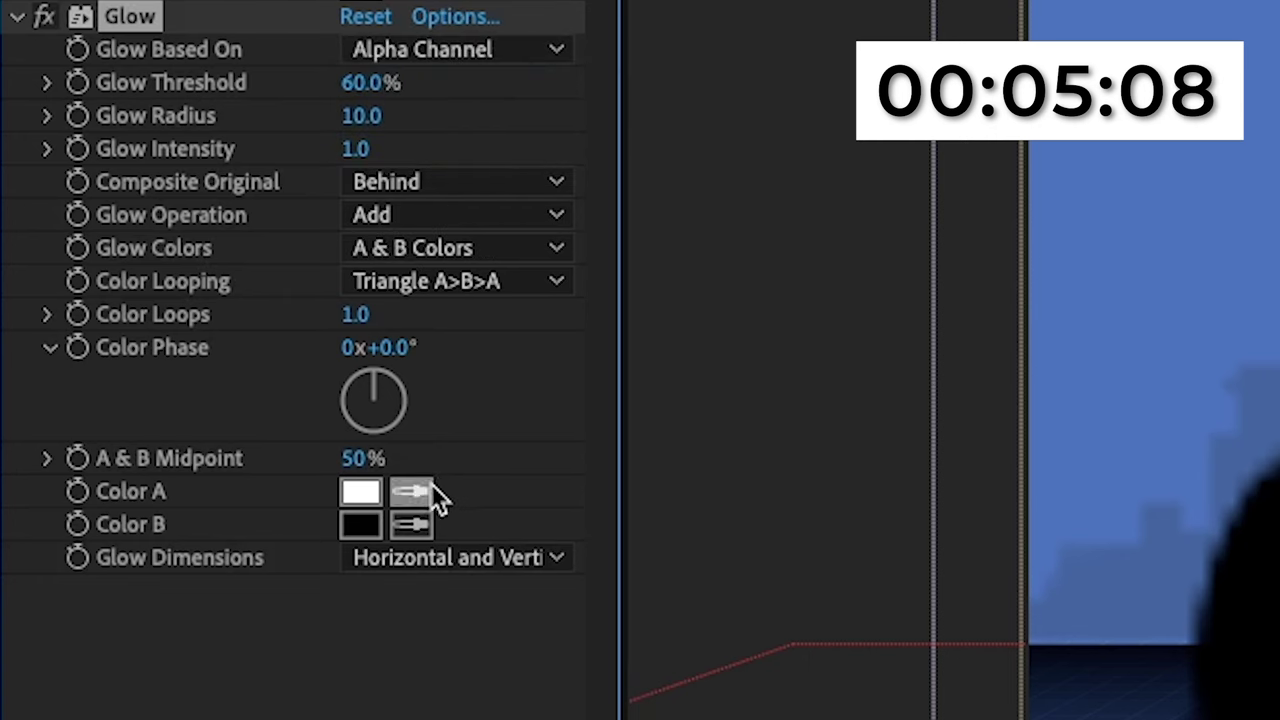
Step: Set the glow's Color A to the medium blue 4979D5
click(1103, 500)
click(361, 492)
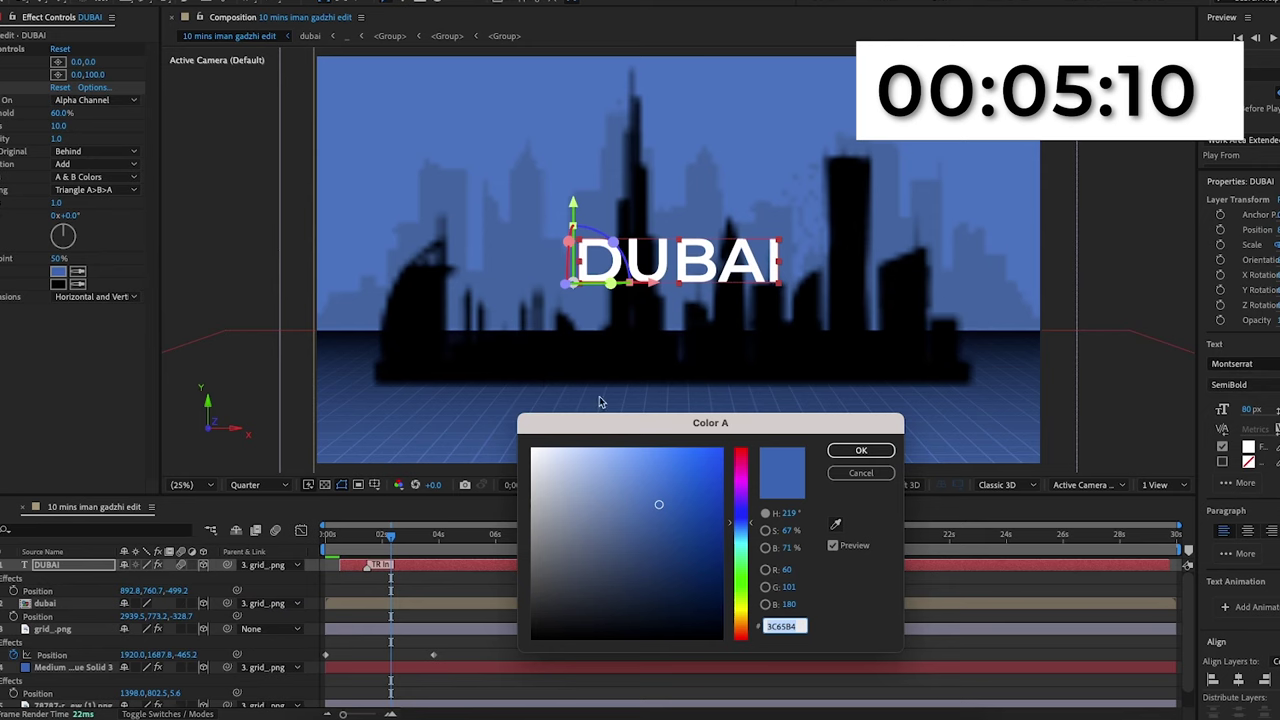
drag(674, 499, 656, 488)
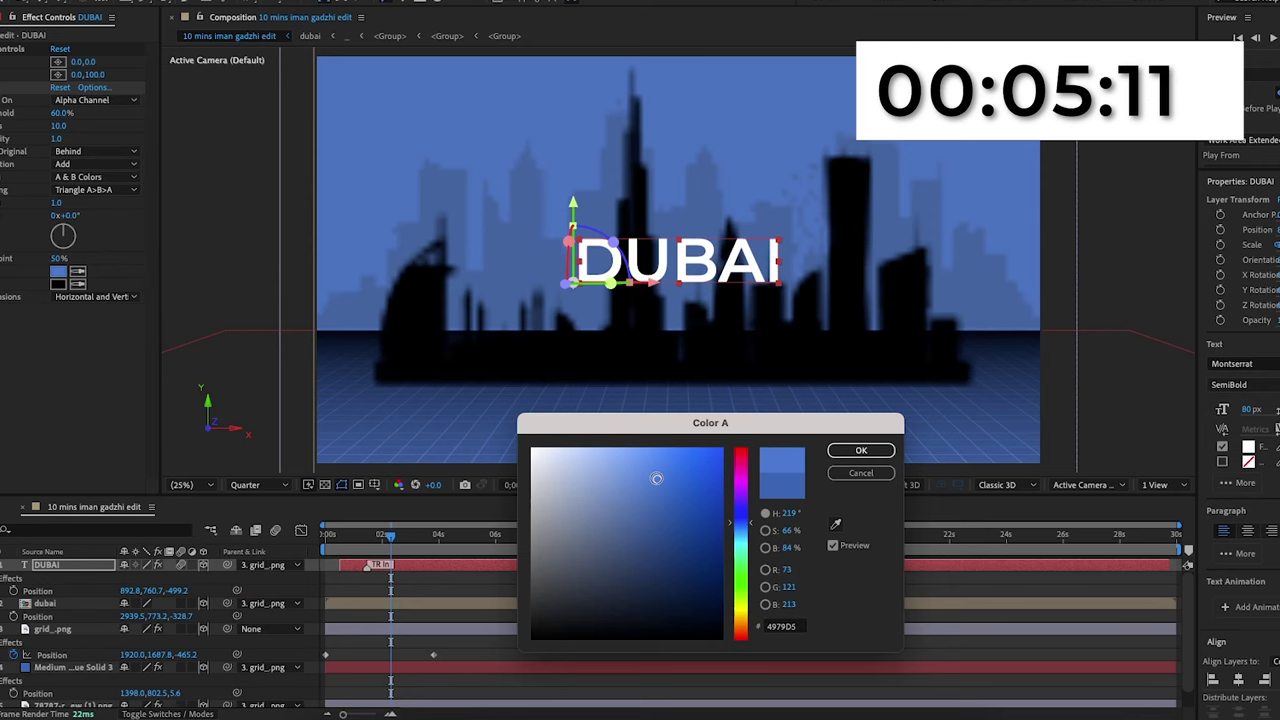
click(861, 450)
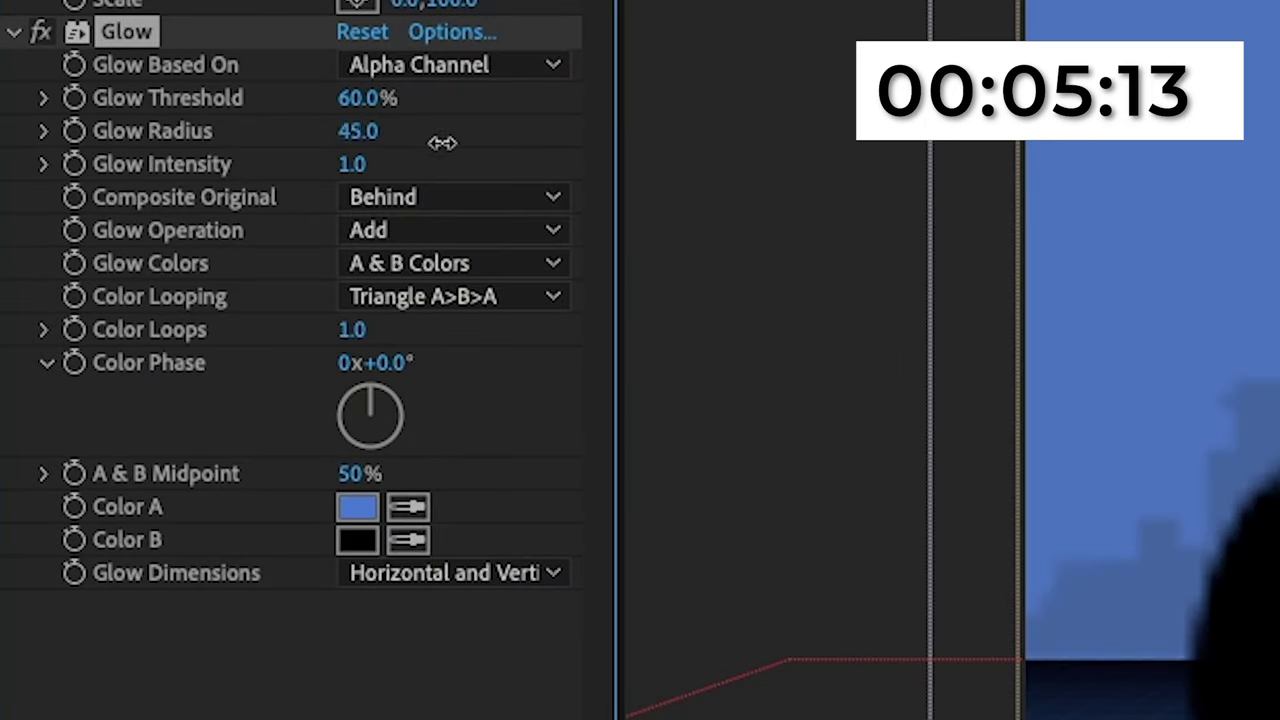
Step: Set the Glow Radius to 129 and change the glow's Color A to the saturated blue 0057FF
drag(442, 143, 623, 160)
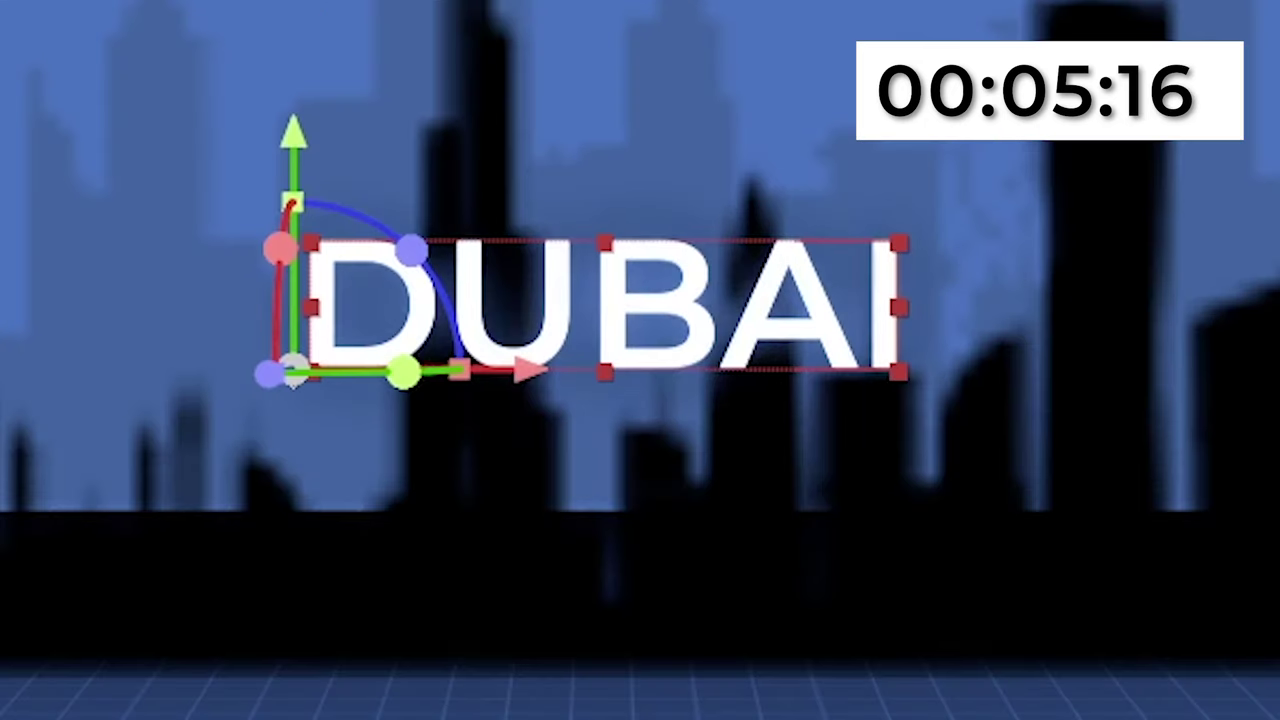
click(58, 272)
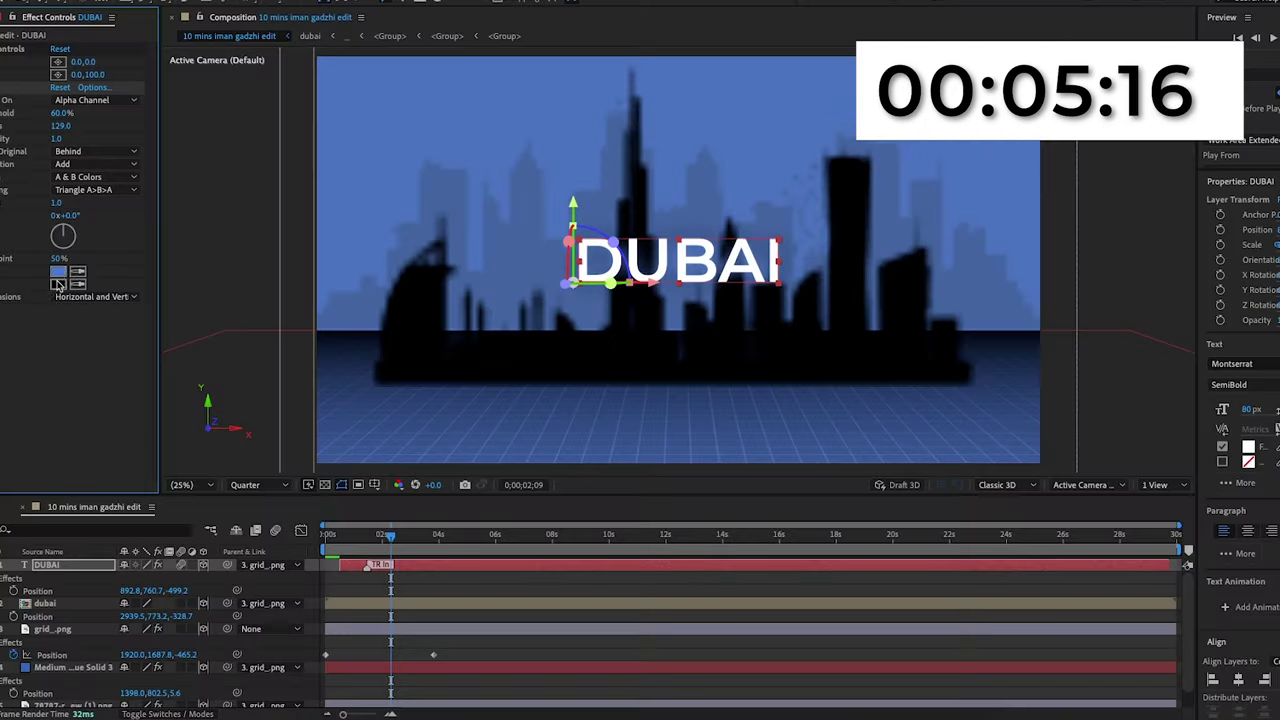
drag(690, 467, 755, 453)
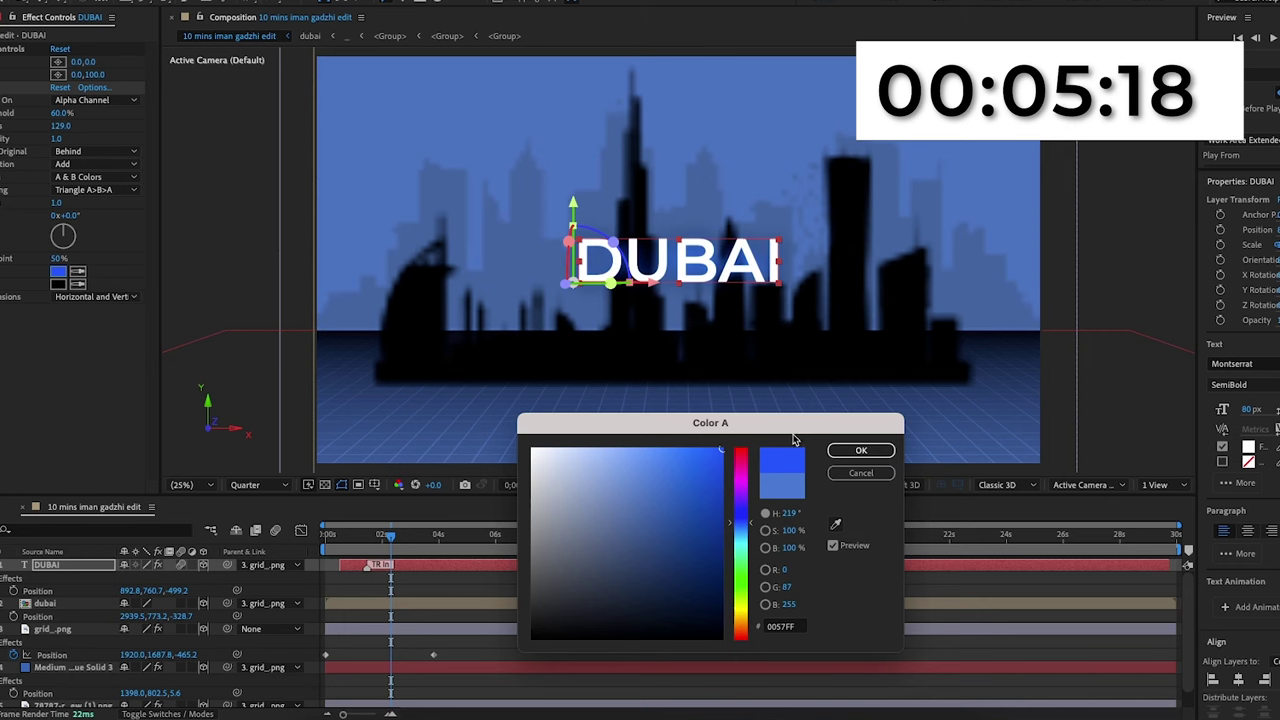
click(861, 451)
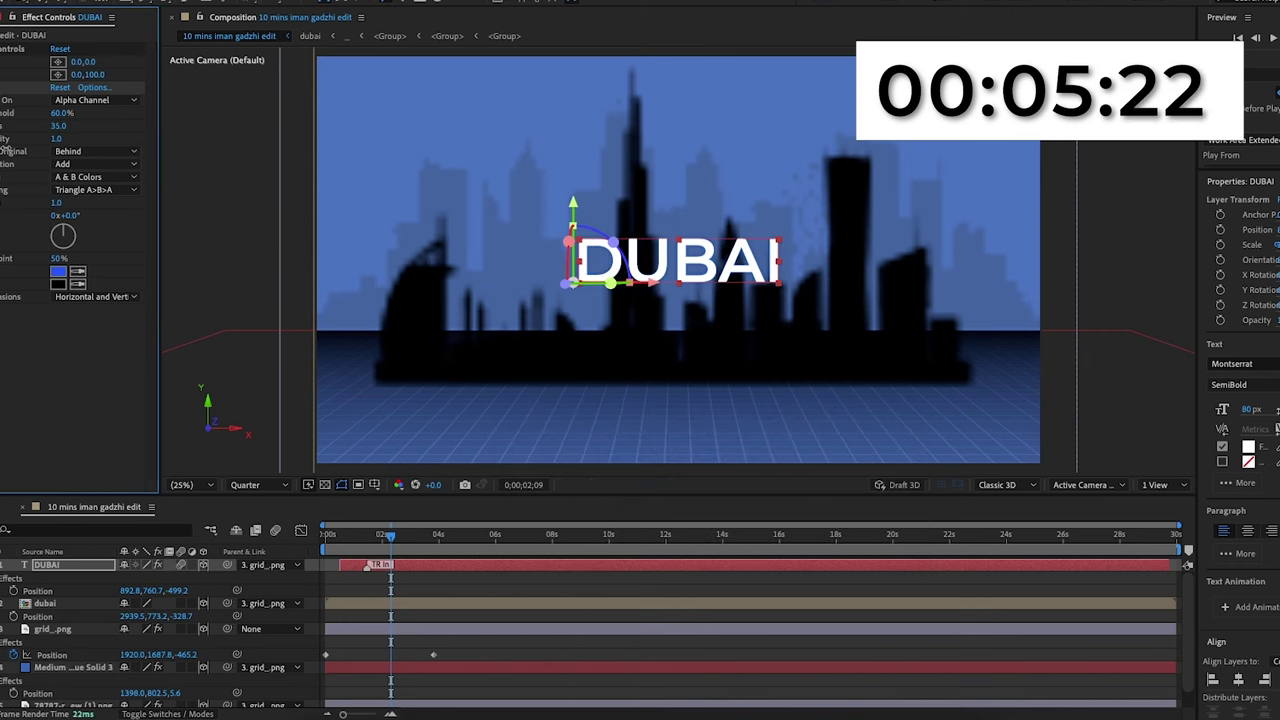
Step: Play back the animation to check the DUBAI title's glow
click(471, 537)
key(space)
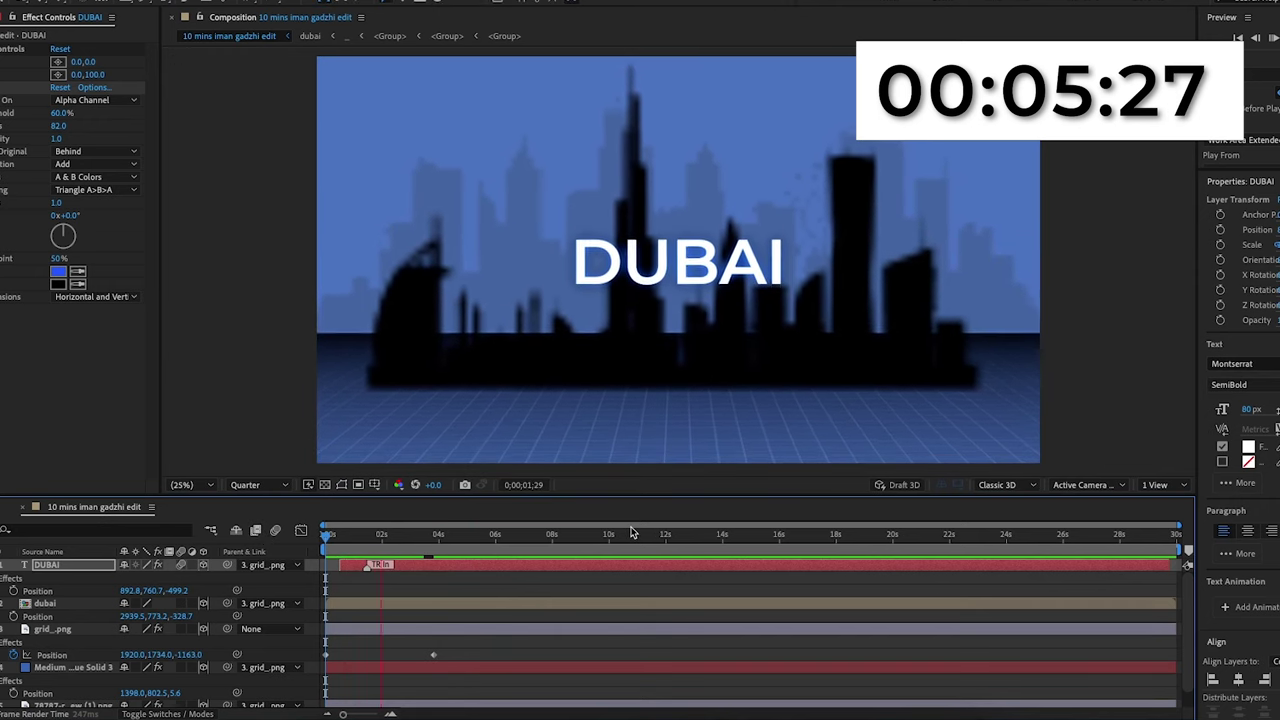
key(space)
Step: Add an adjustment layer above all layers and apply the Posterize Time effect to it
right_click(10, 610)
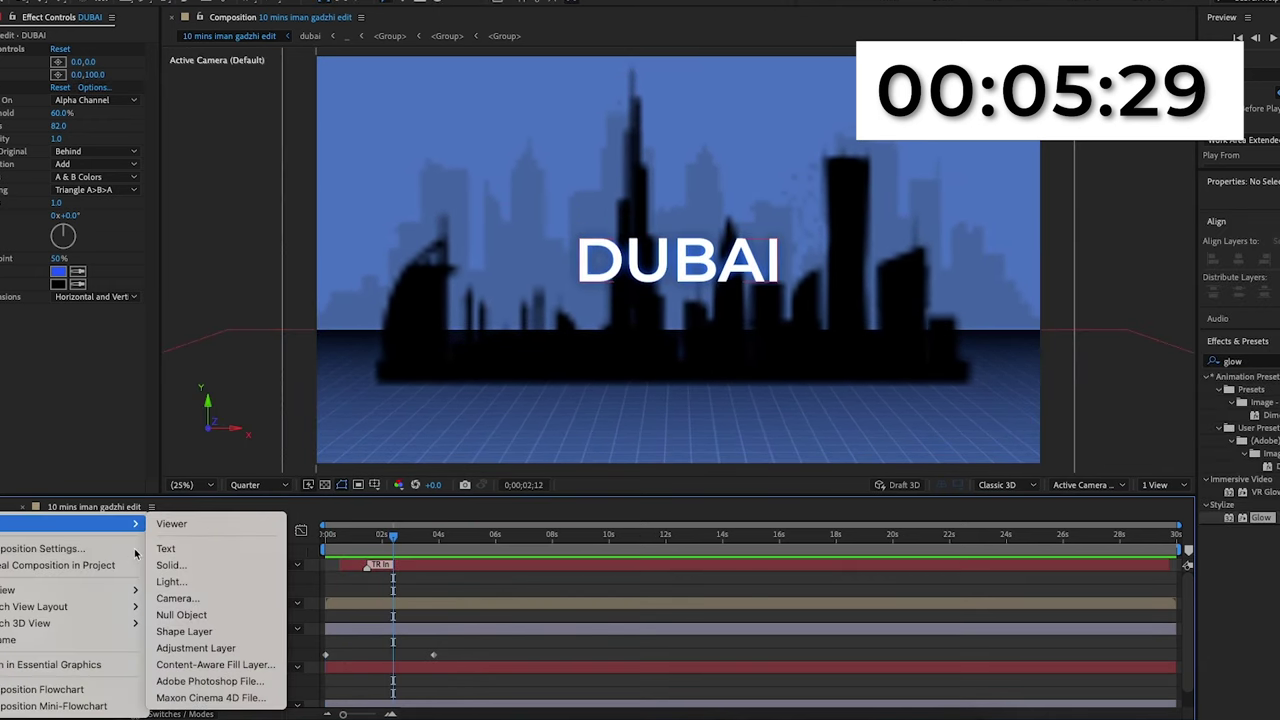
mouse_move(90, 523)
click(202, 655)
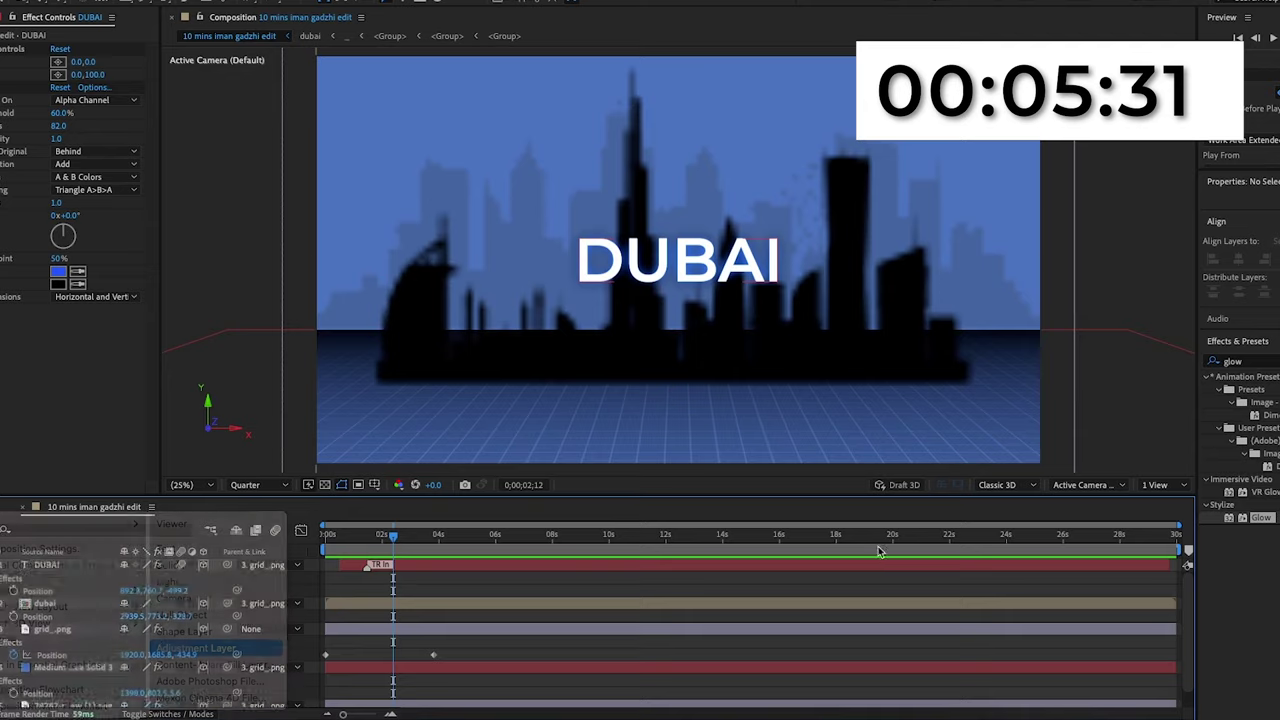
key(BackSpace)
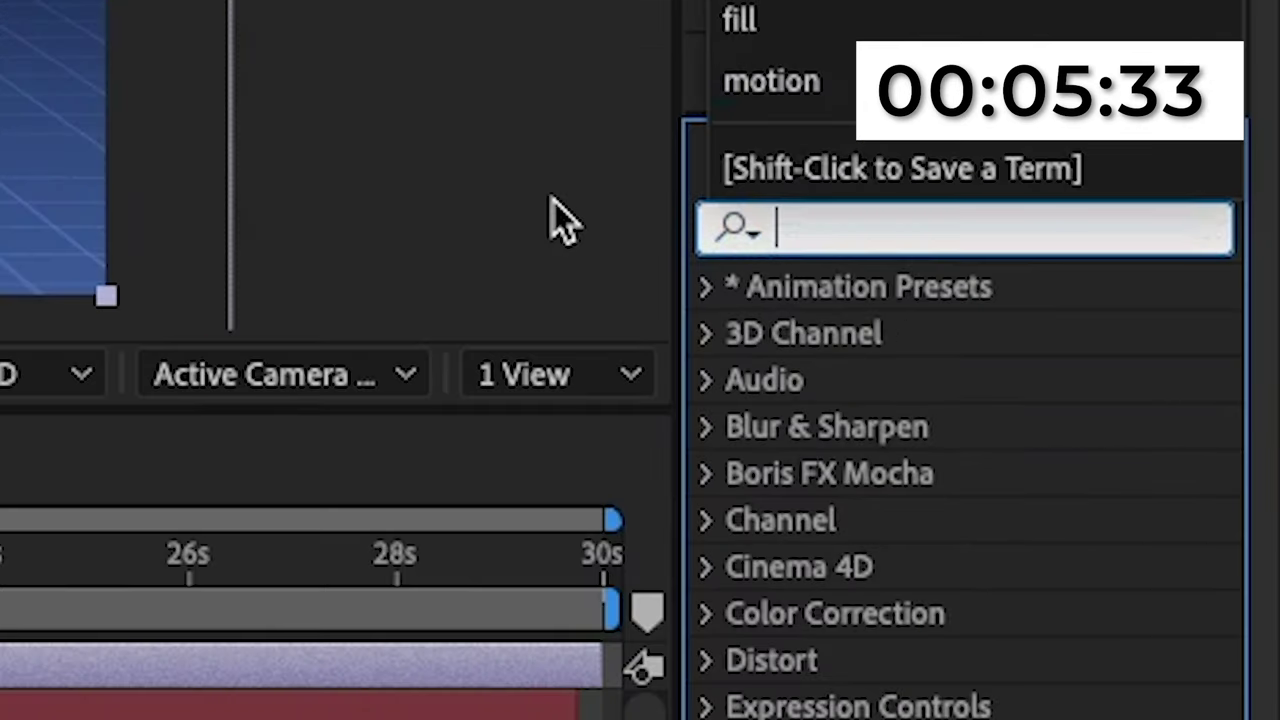
text(poster)
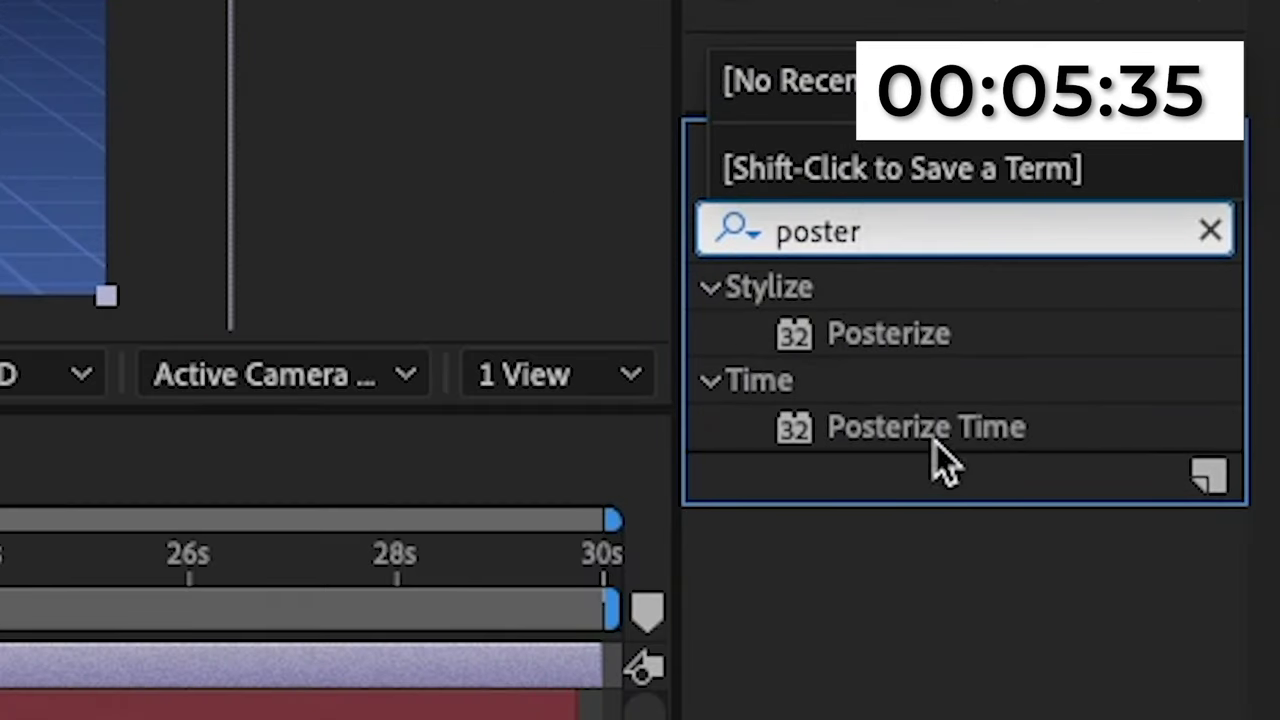
double_click(938, 445)
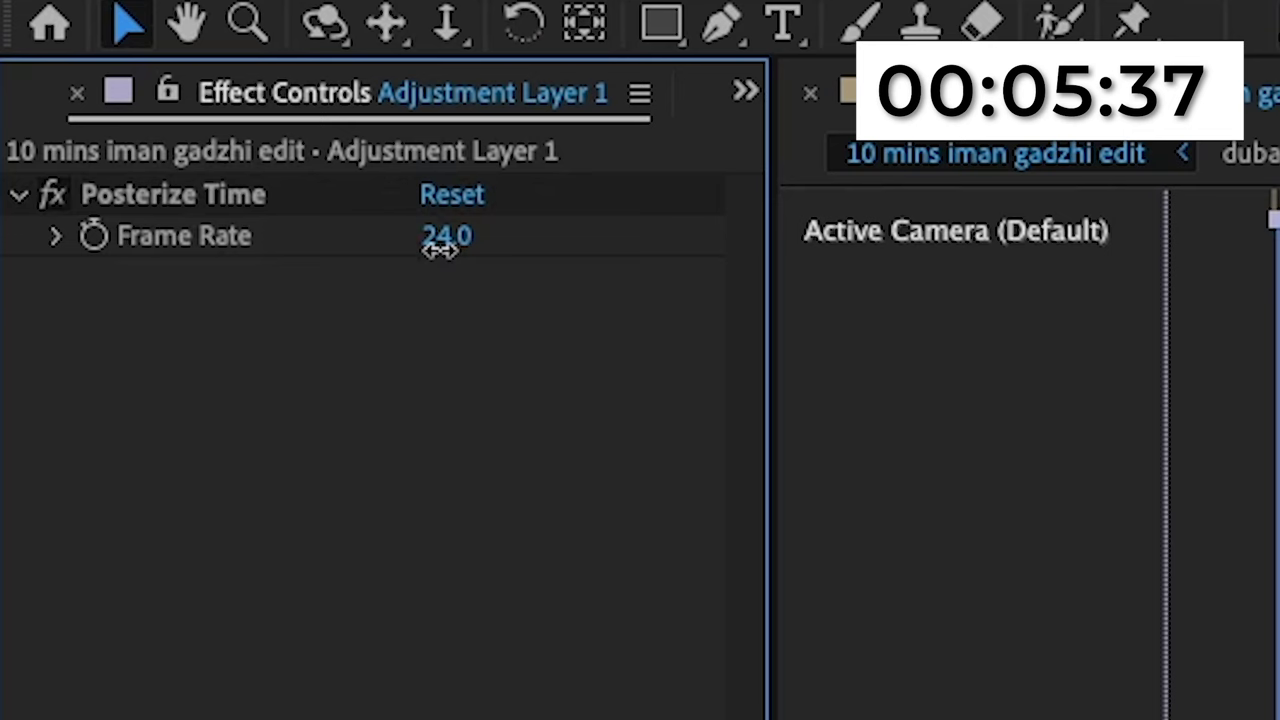
Step: Set the Posterize Time Frame Rate to 14 and play back the animation
click(440, 250)
text(14)
key(Return)
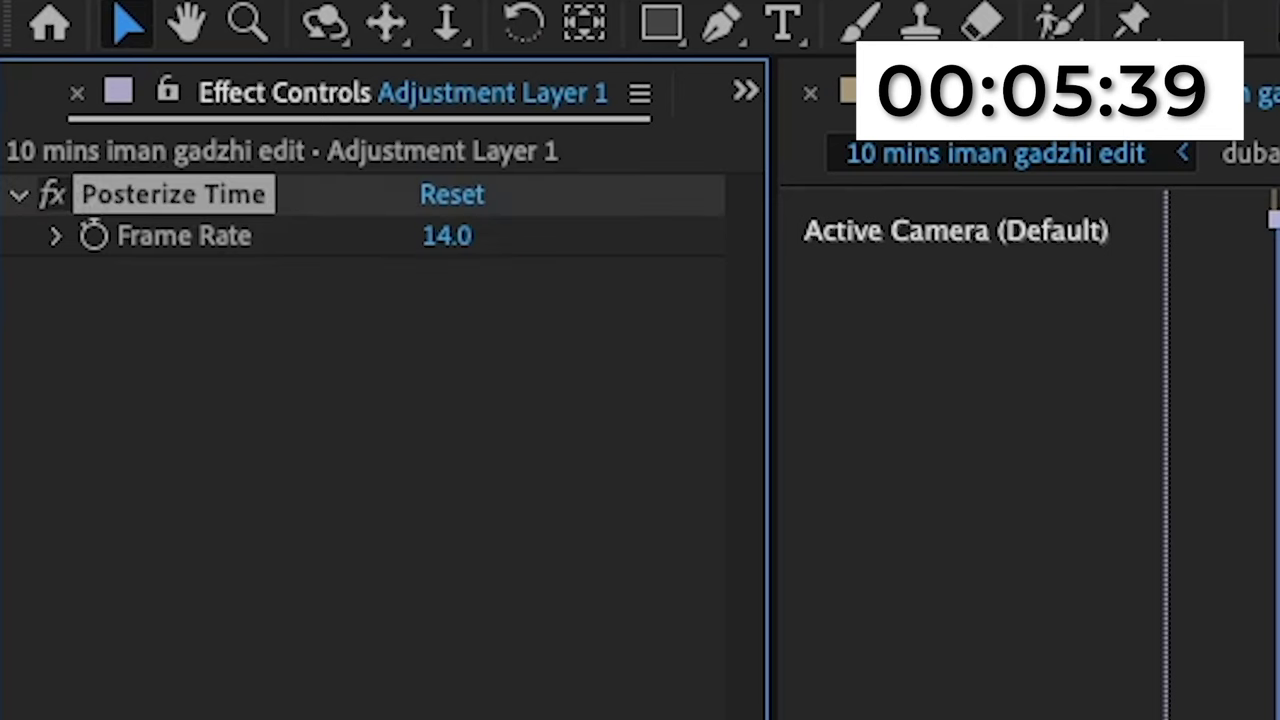
key(space)
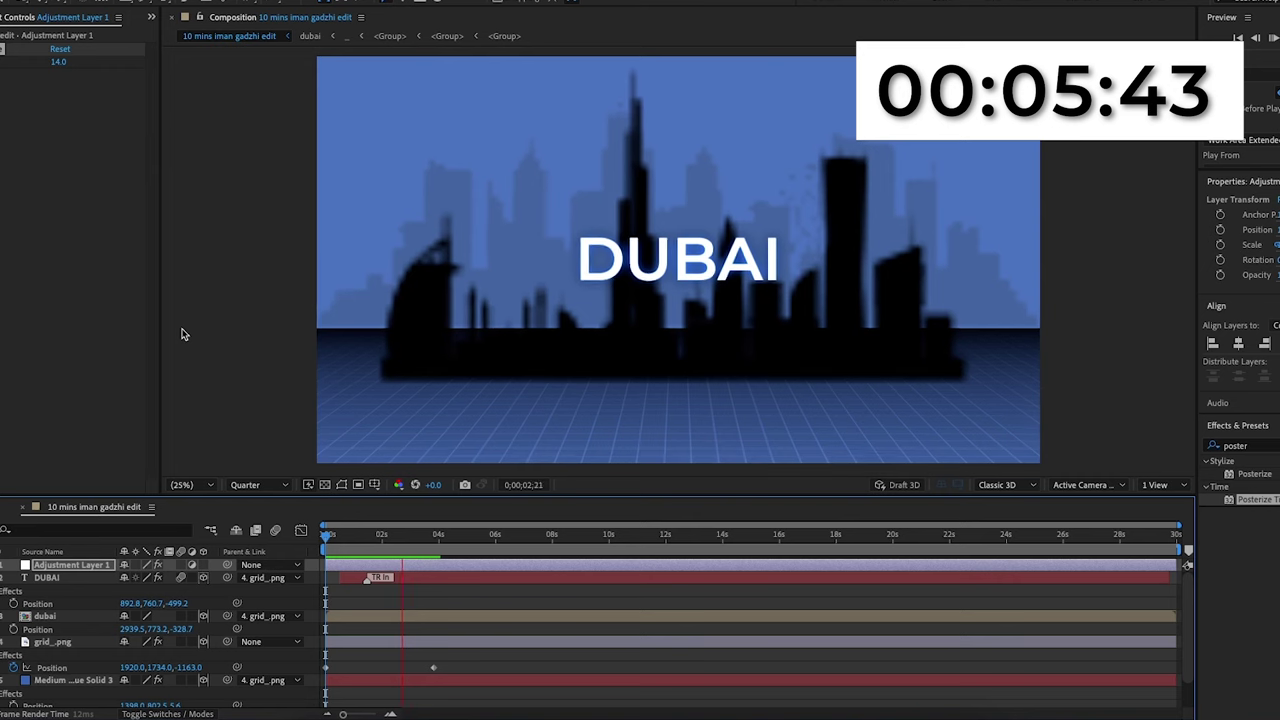
key(space)
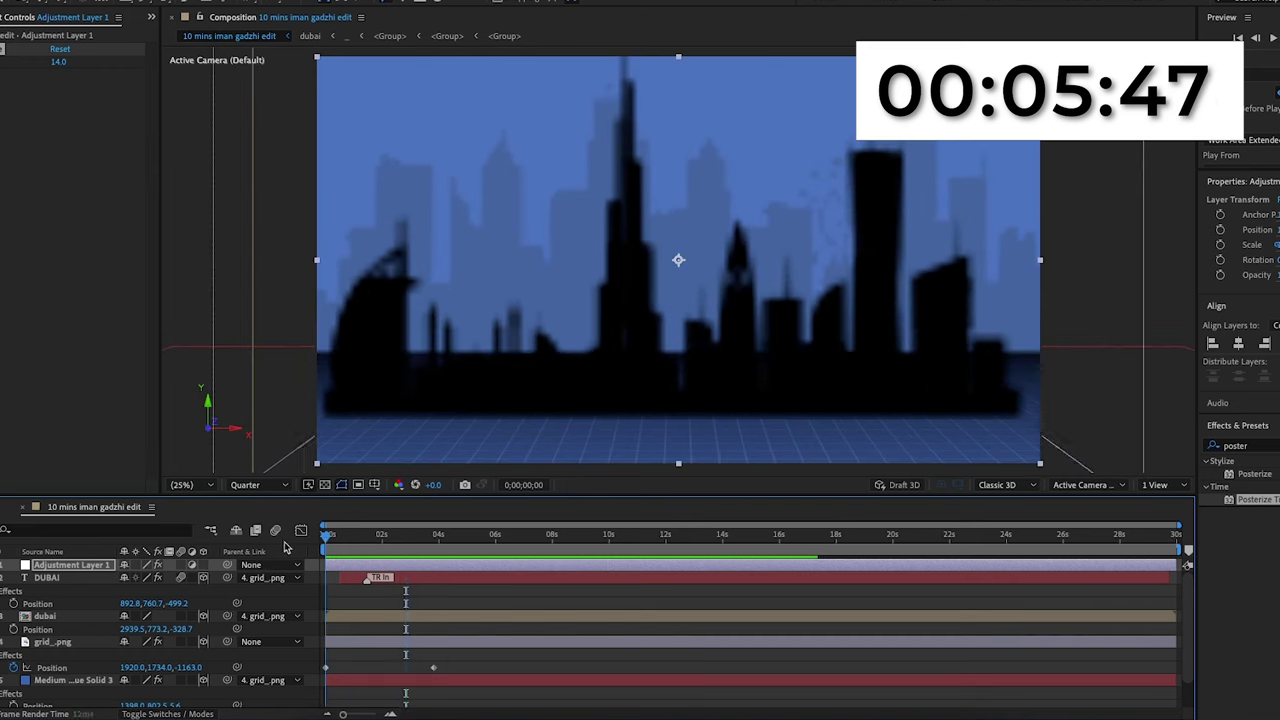
Step: Find the Gradient Ramp effect and apply it to the blue background solid at the bottom of the layer stack
scroll(38, 665, down, 2)
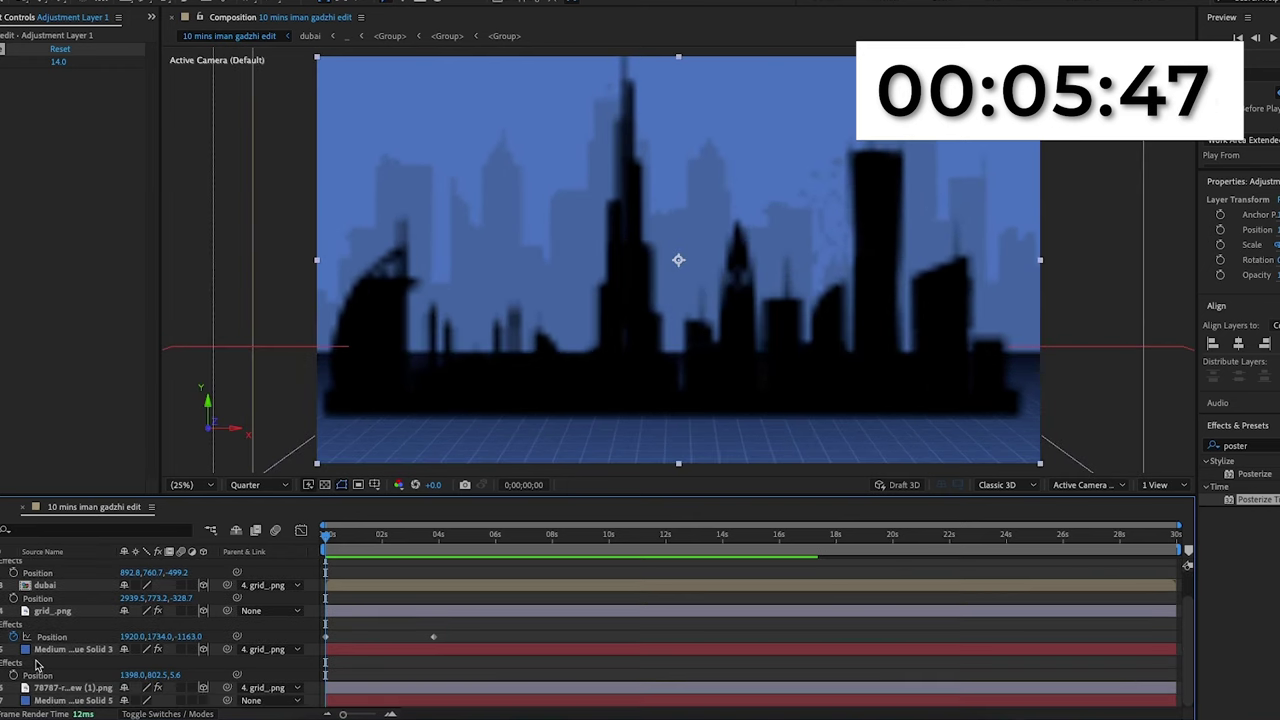
click(57, 699)
drag(1258, 446, 1169, 437)
key(BackSpace)
text(gra)
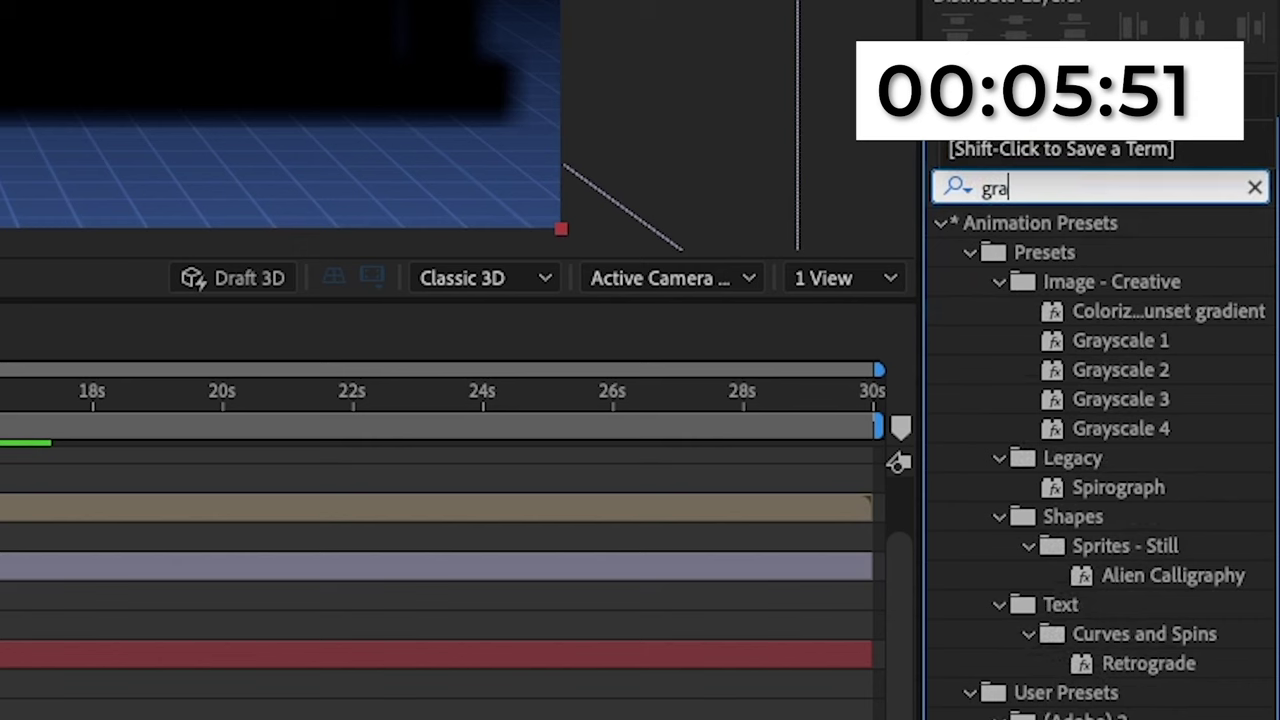
text(d)
scroll(1174, 563, down, 1)
click(1100, 653)
drag(1108, 652, 112, 702)
Step: Go to about 8 seconds in the timeline and set the preview resolution to Full
drag(328, 540, 557, 551)
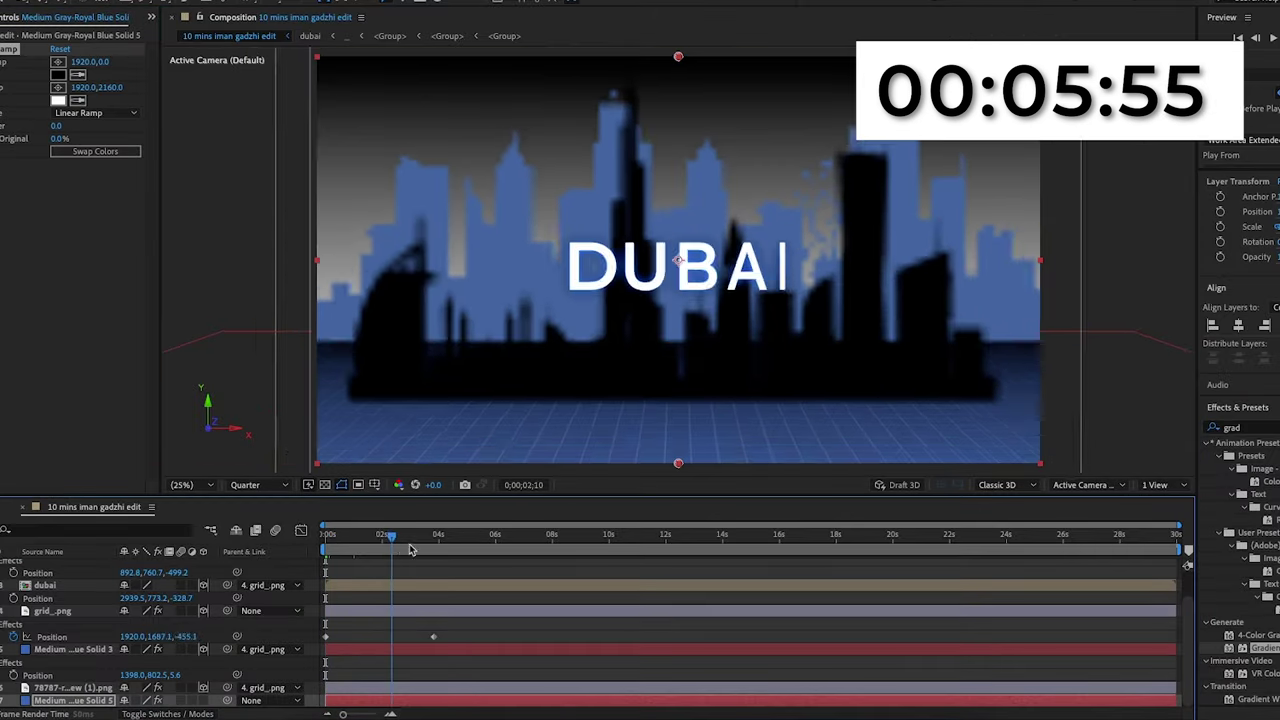
click(222, 294)
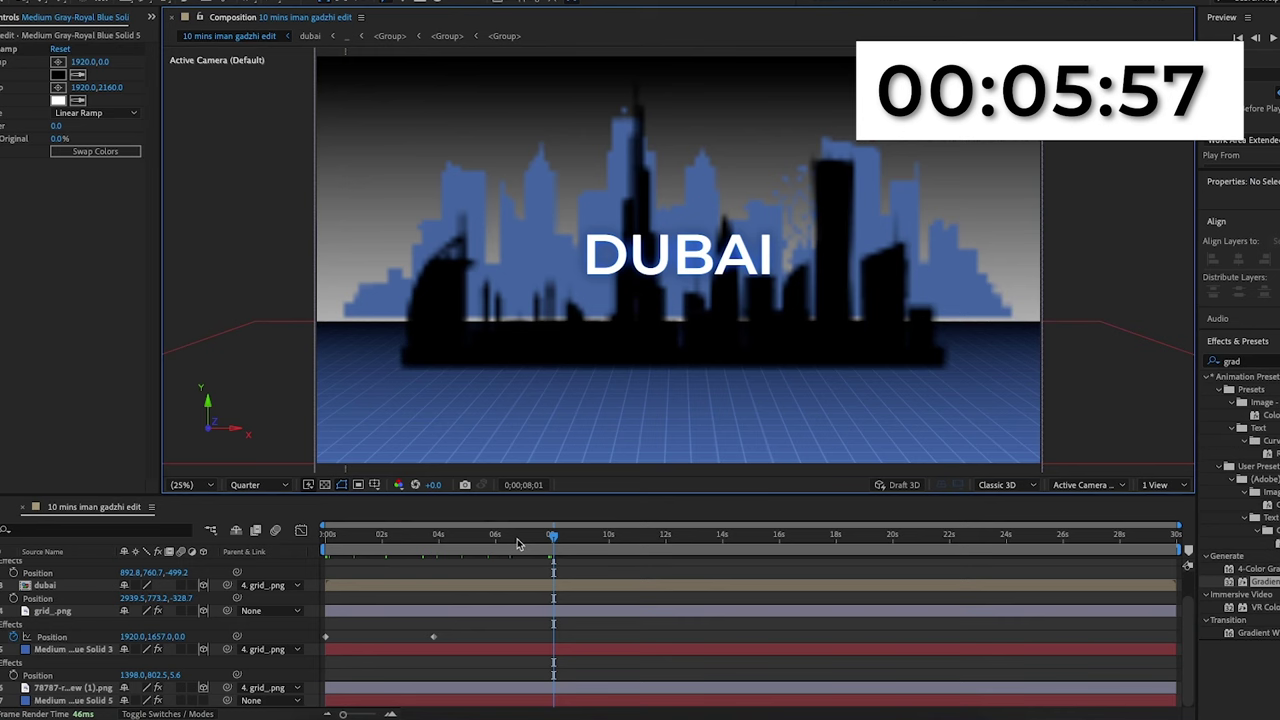
click(255, 485)
click(262, 514)
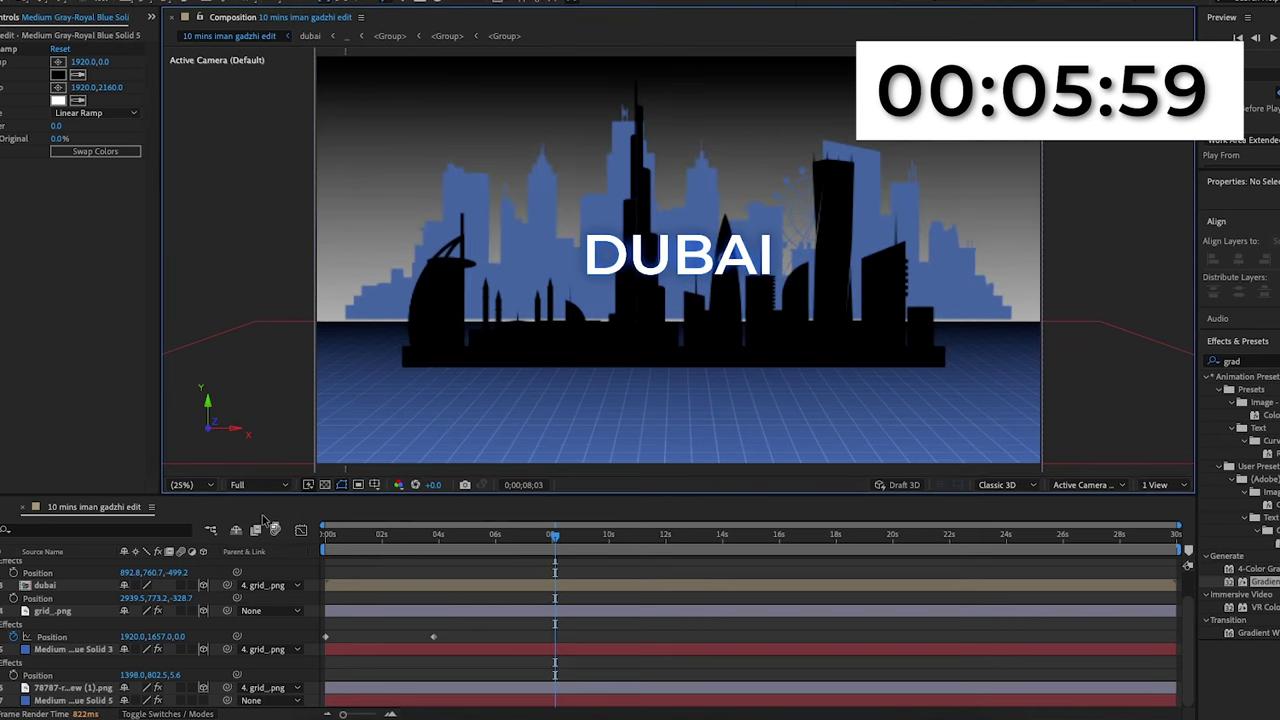
Step: Reveal the Position property of the rear skyline PNG layer
click(66, 614)
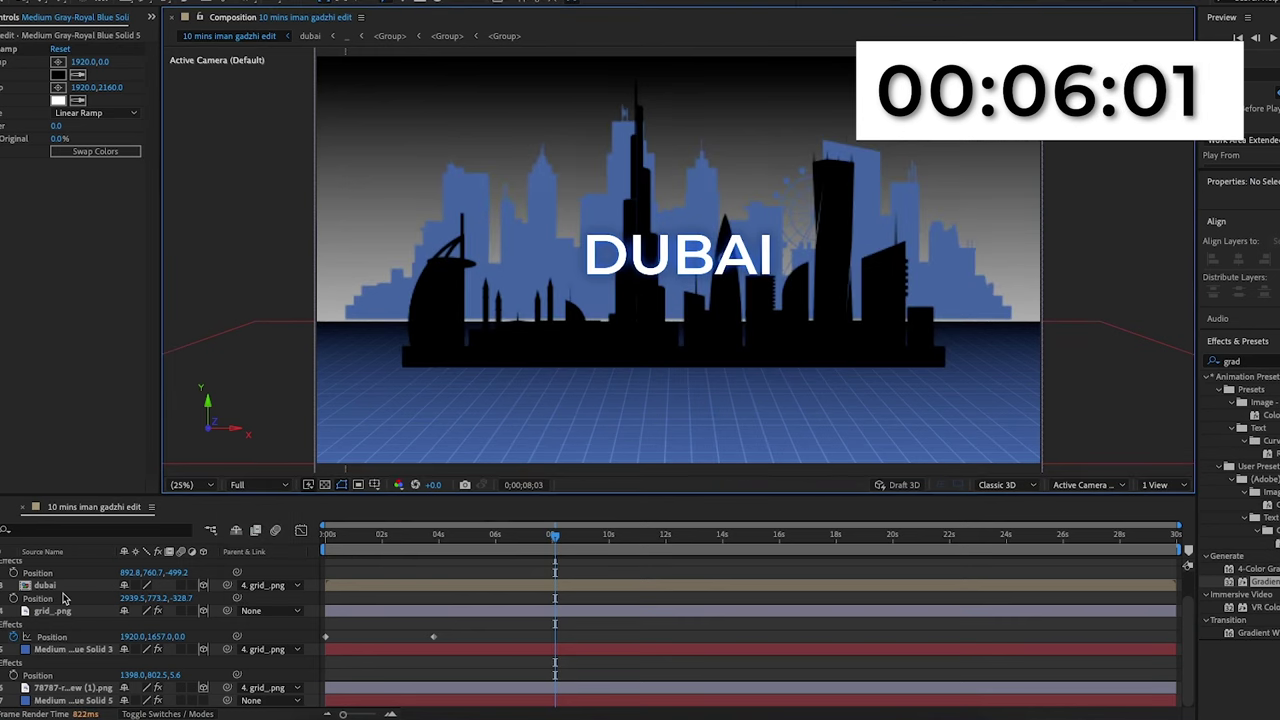
click(73, 688)
key(p)
click(266, 269)
Step: Run the background solid's ramp horizontally, with its start point at -53, 840 and its end point at 3900, 912
click(70, 701)
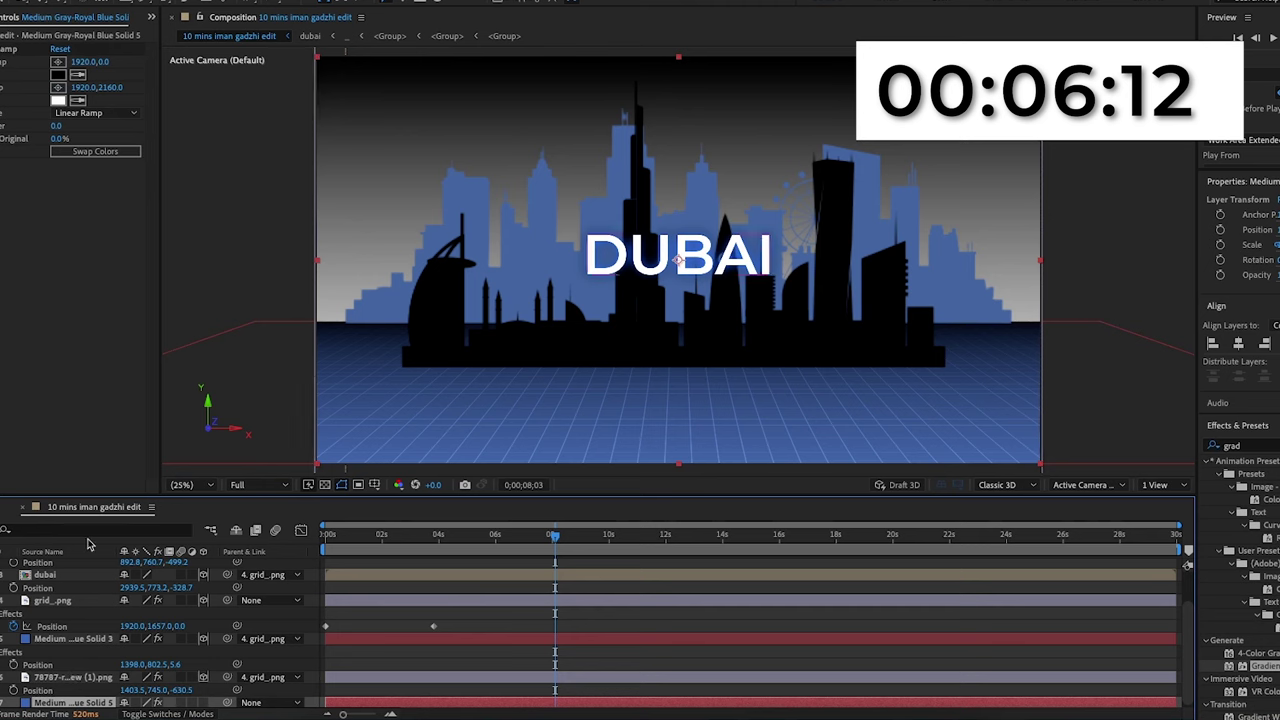
click(58, 62)
click(307, 213)
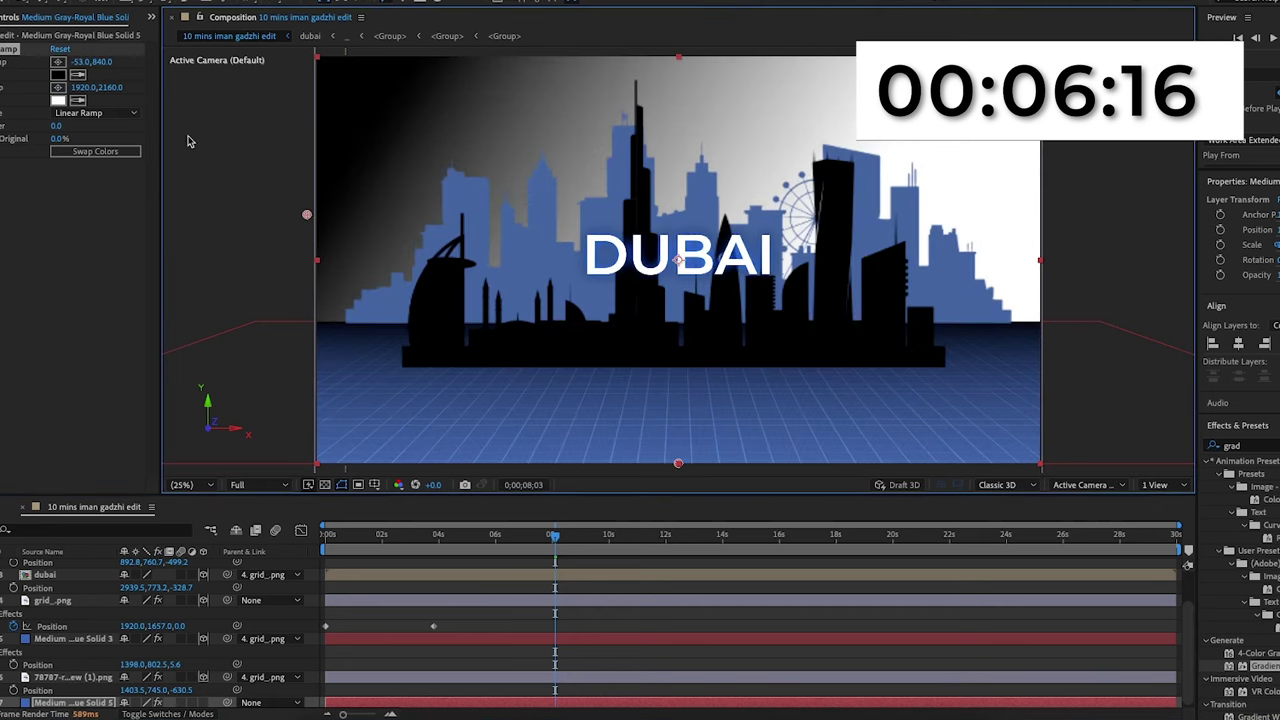
drag(677, 466, 1047, 266)
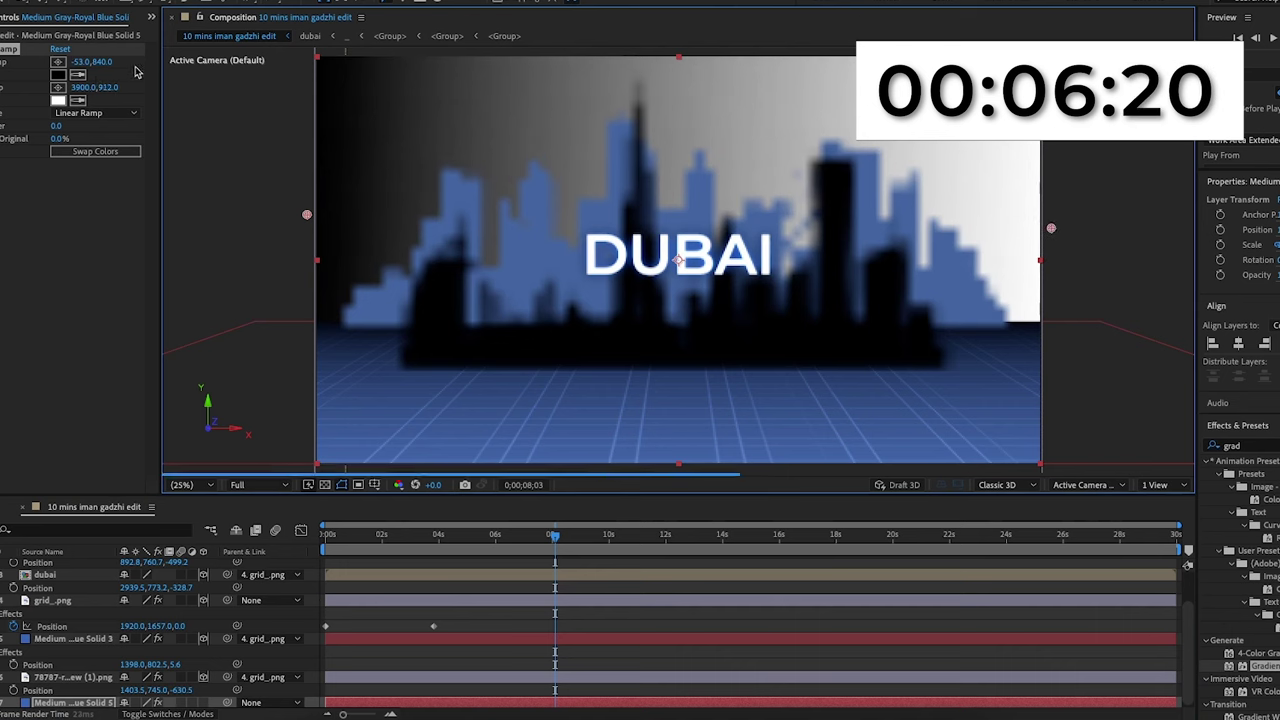
Step: Sample the ramp's Start Color from the rear skyline and lighten it to 5879B4
click(77, 74)
click(530, 248)
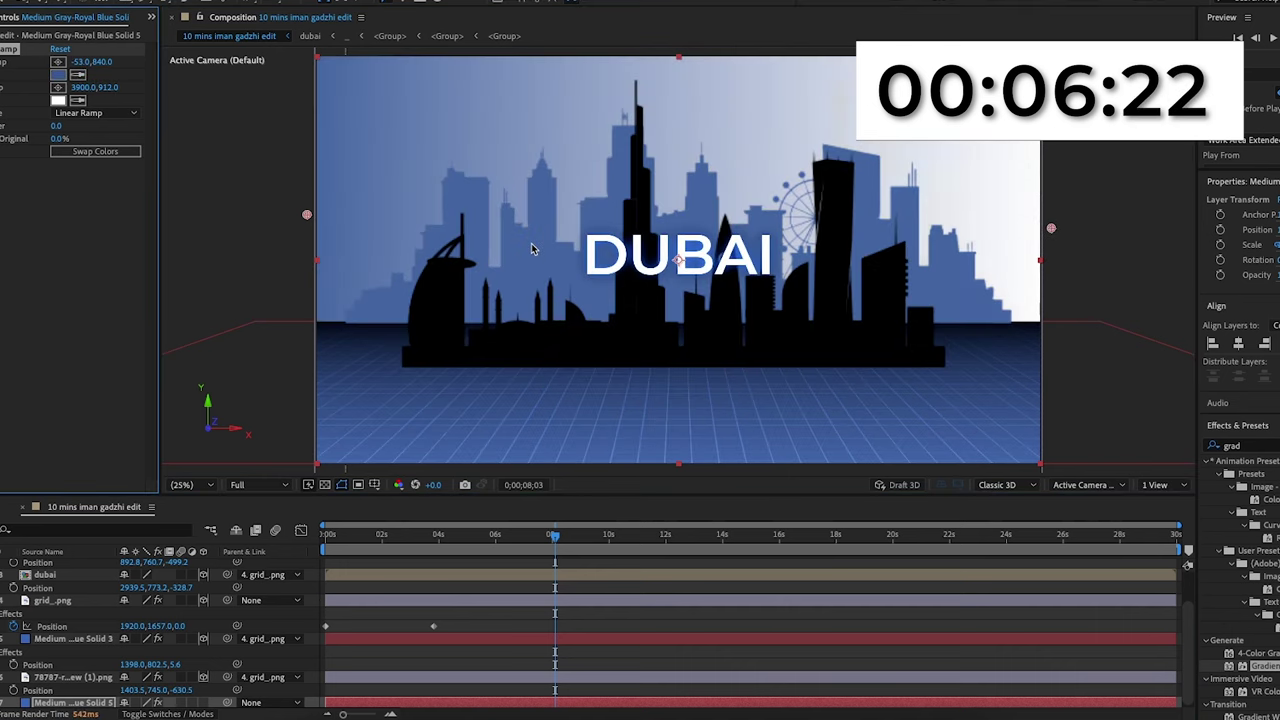
click(60, 78)
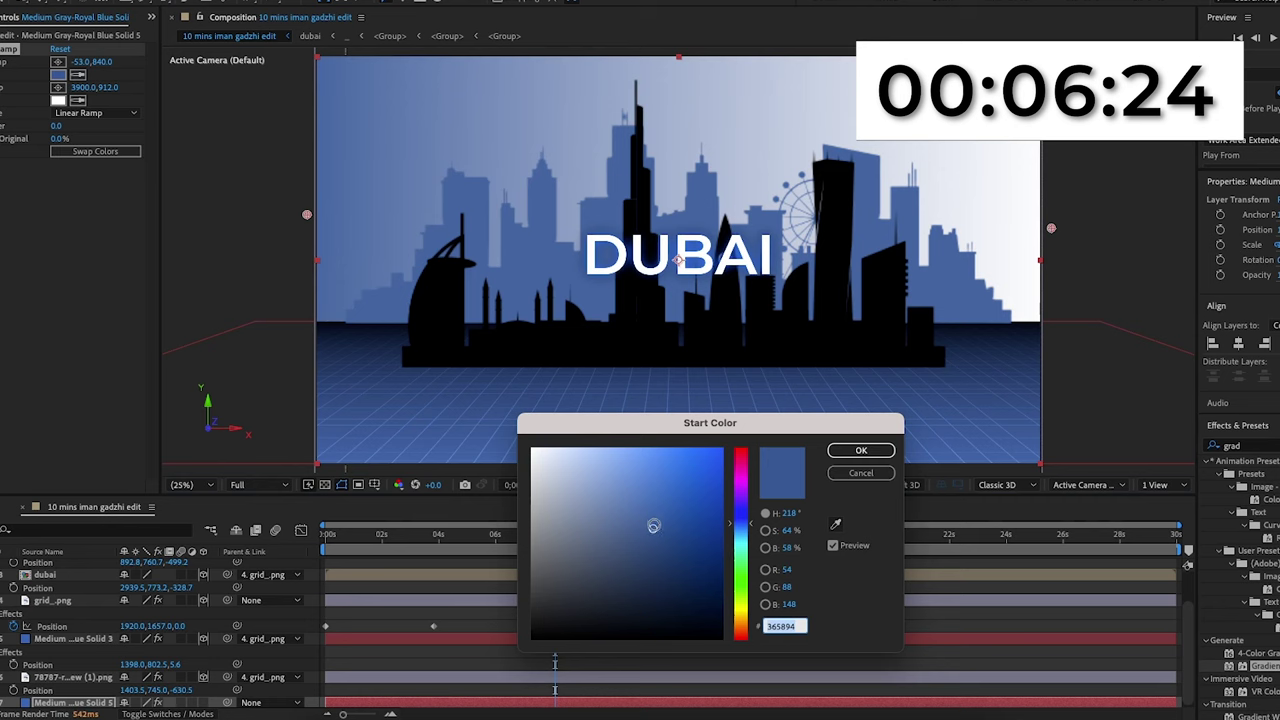
click(631, 501)
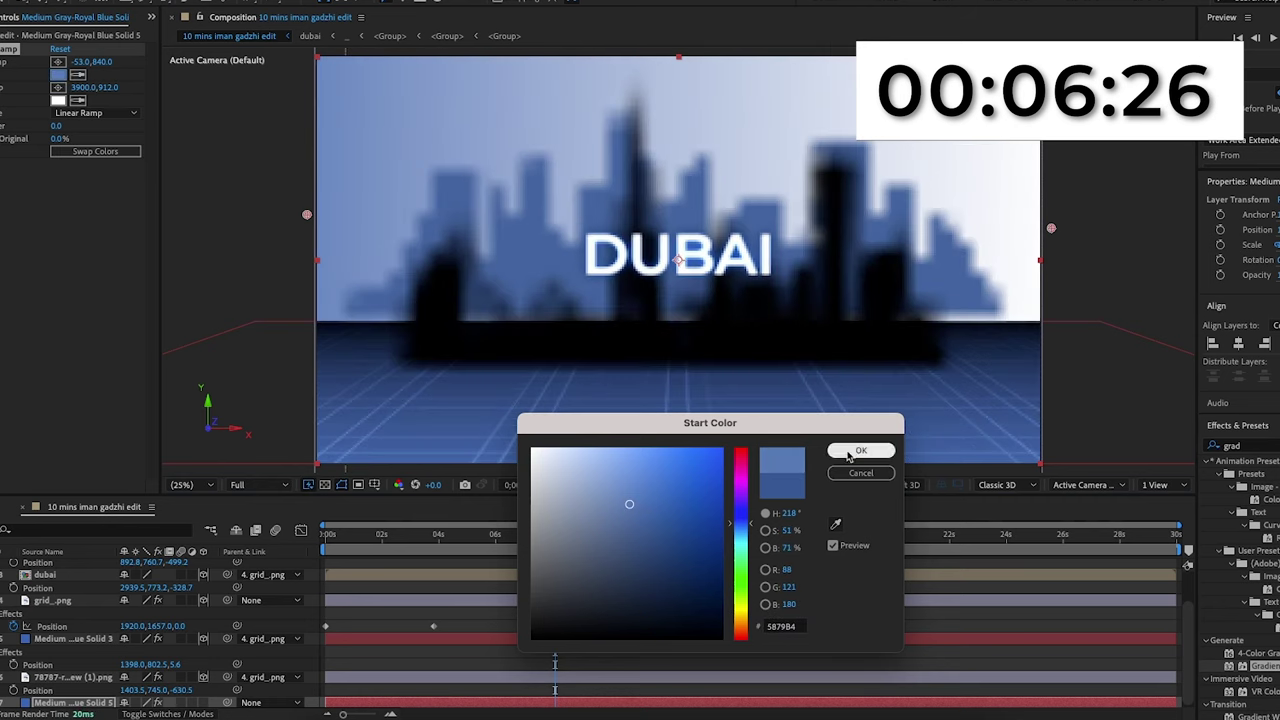
click(861, 450)
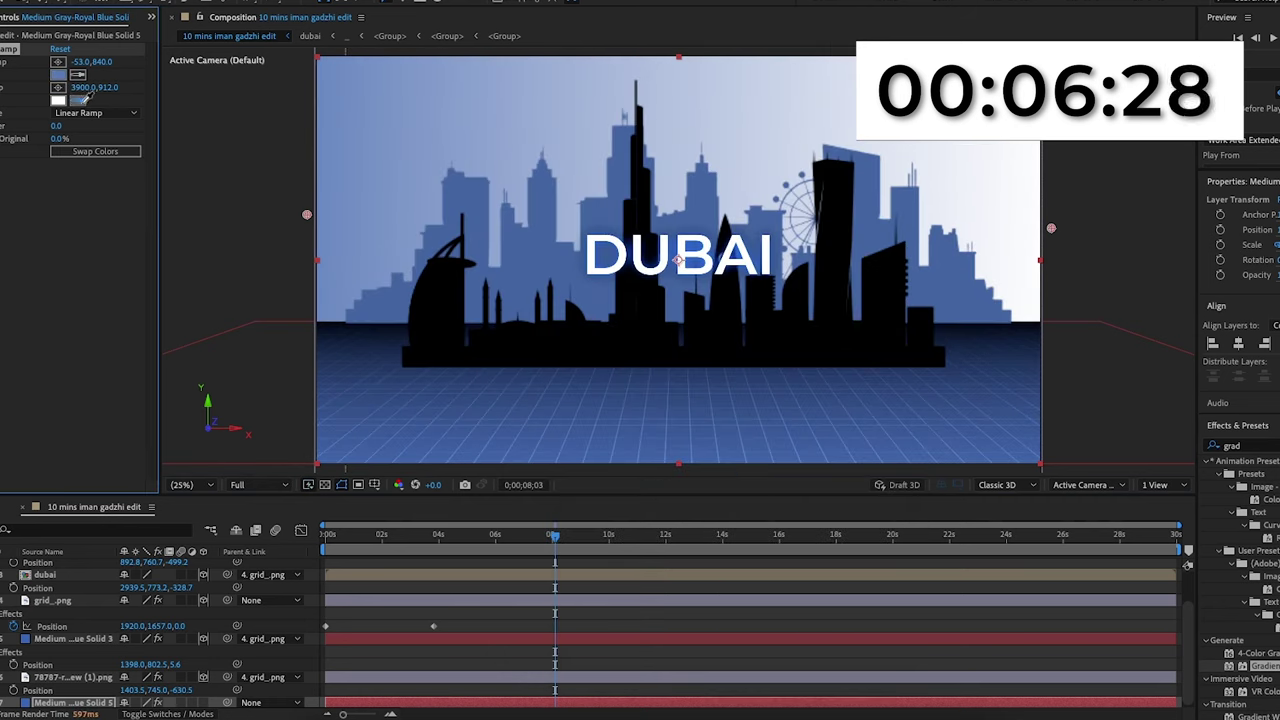
Step: Sample the ramp's End Color from the rear skyline, brighten it to 3462B3, and review the Start Color
click(562, 271)
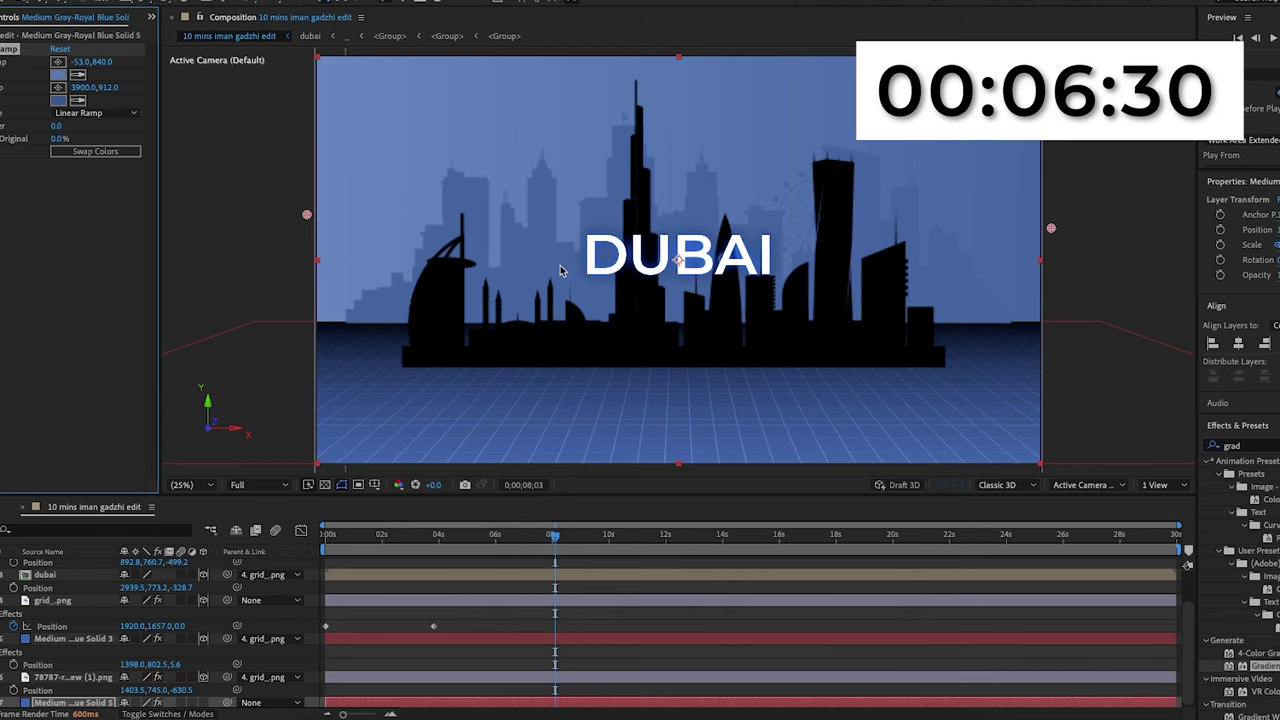
click(60, 100)
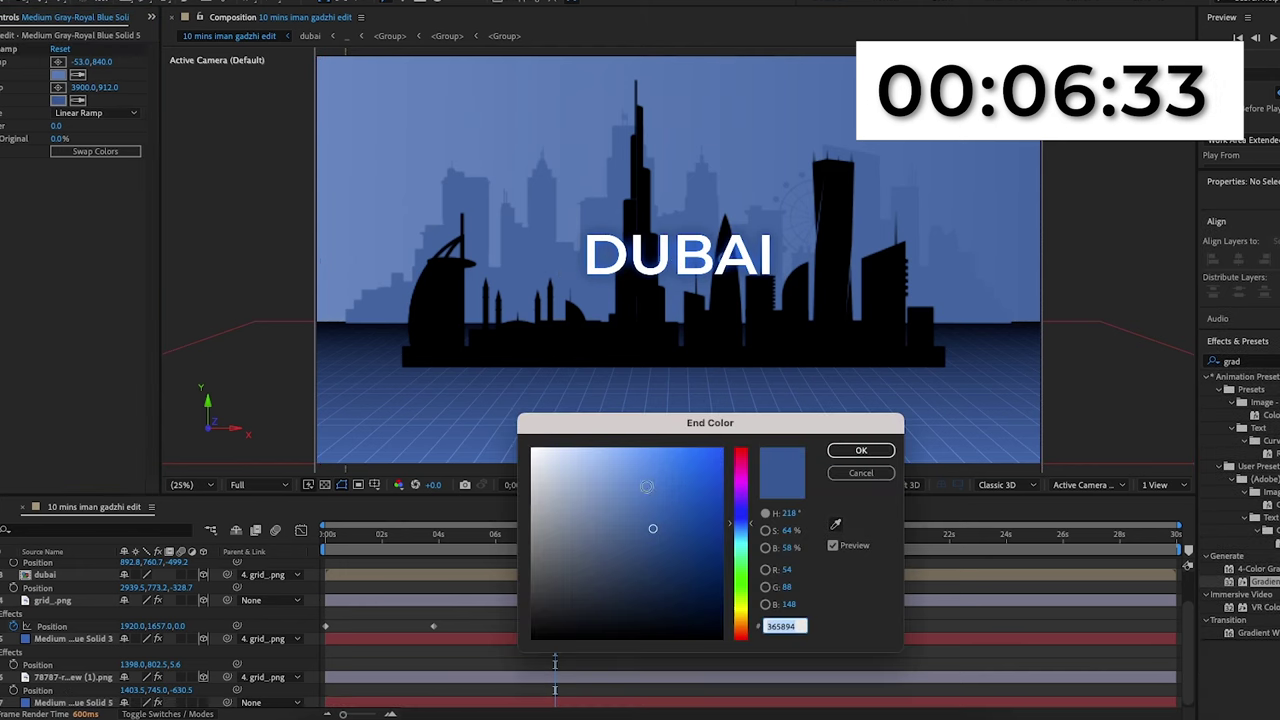
drag(654, 529, 663, 509)
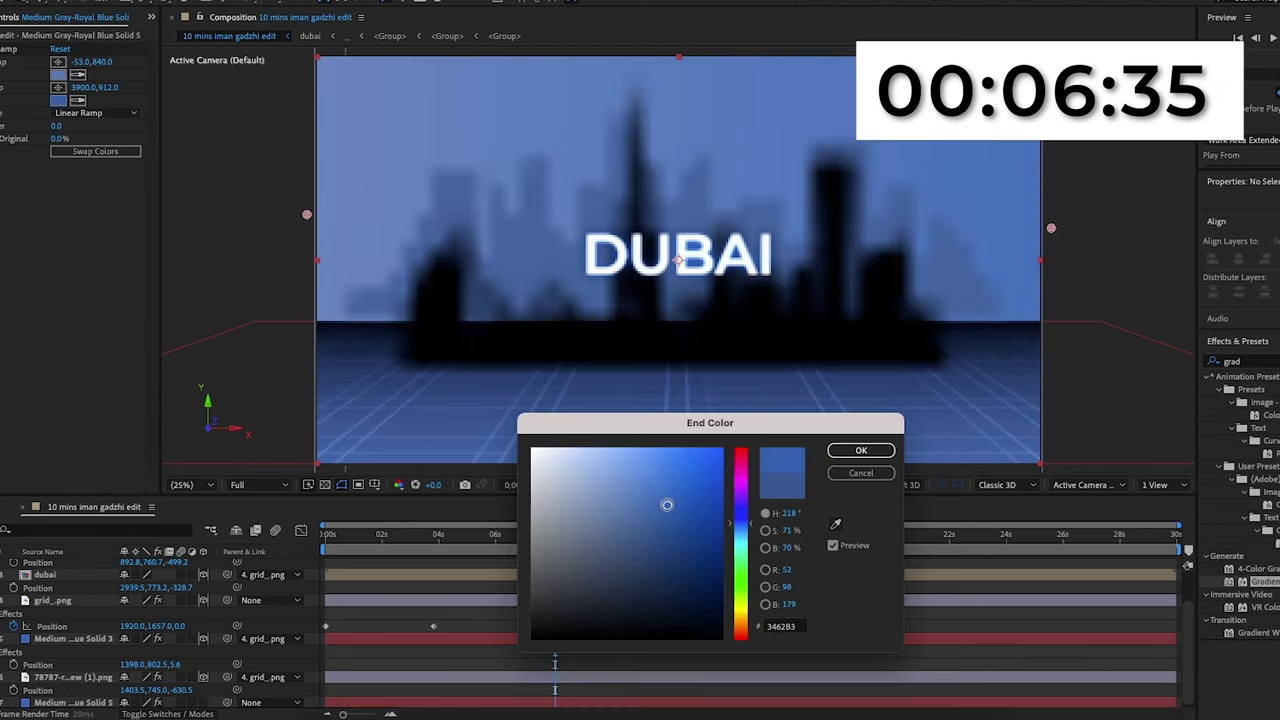
click(861, 450)
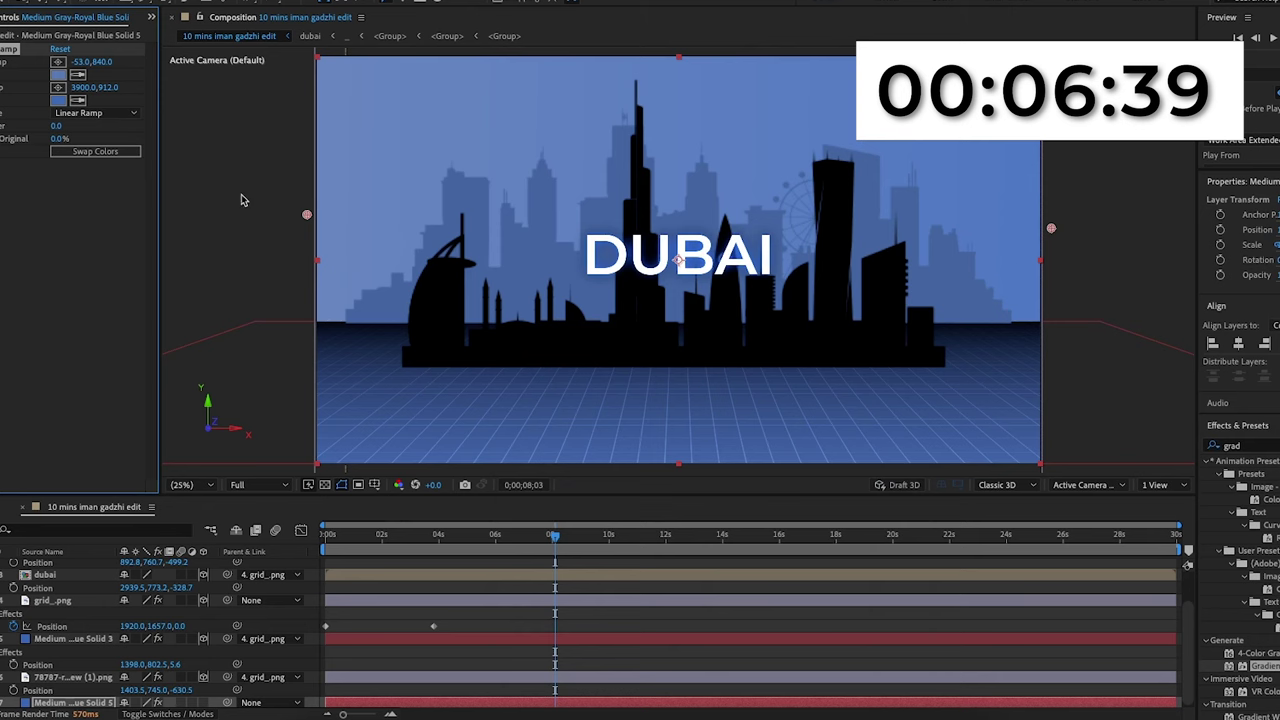
click(58, 75)
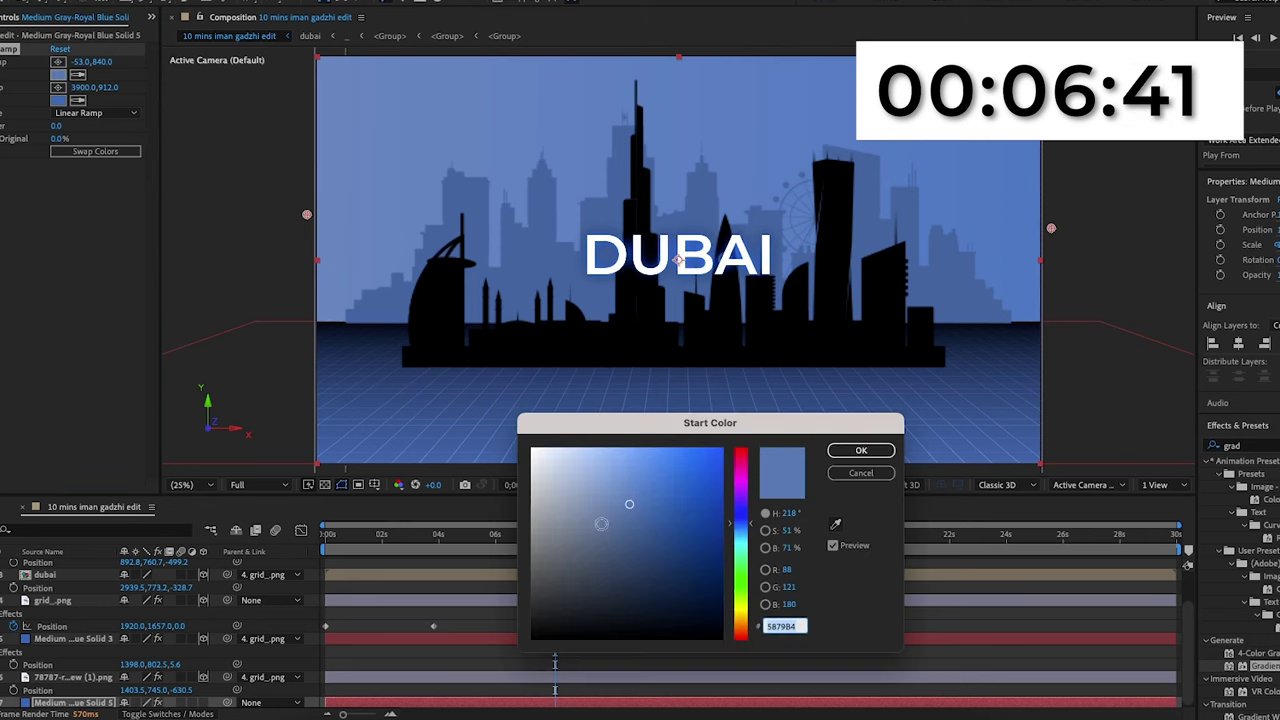
click(861, 450)
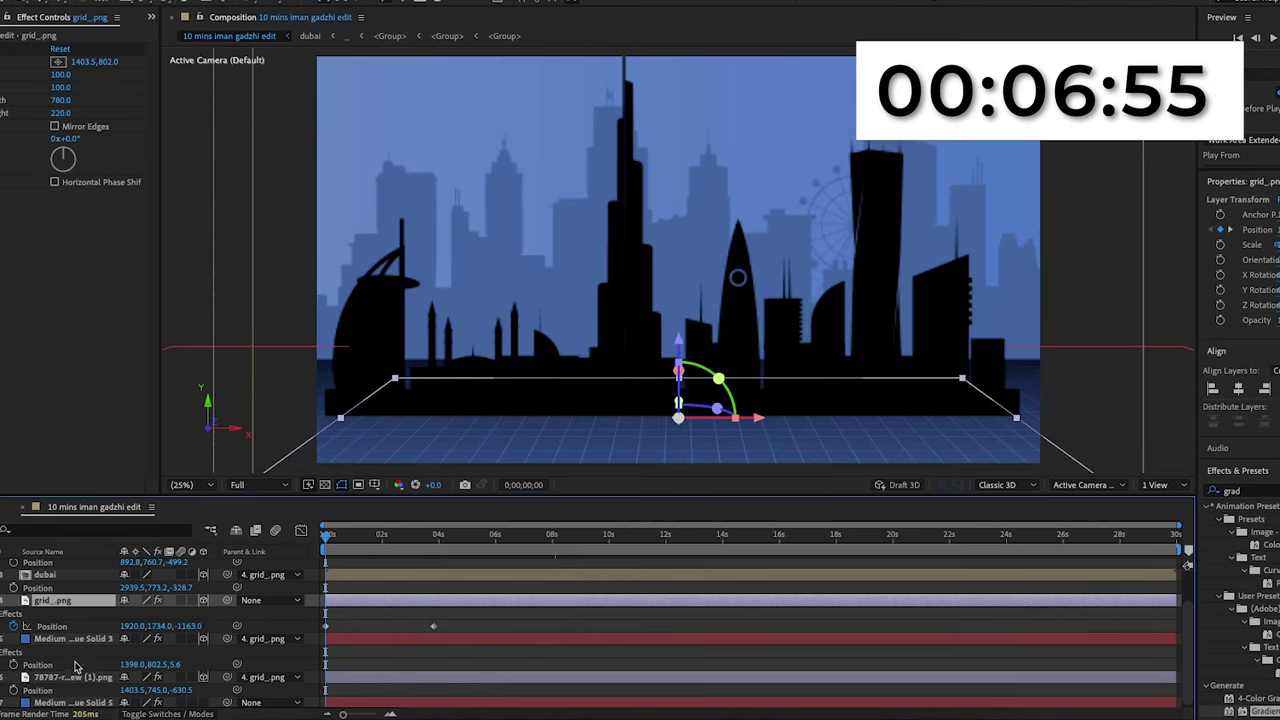
Step: Reposition the dubai front skyline layer to Y 1083.2 and Z -340.7
scroll(80, 640, up, 2)
click(83, 618)
drag(180, 634, 136, 631)
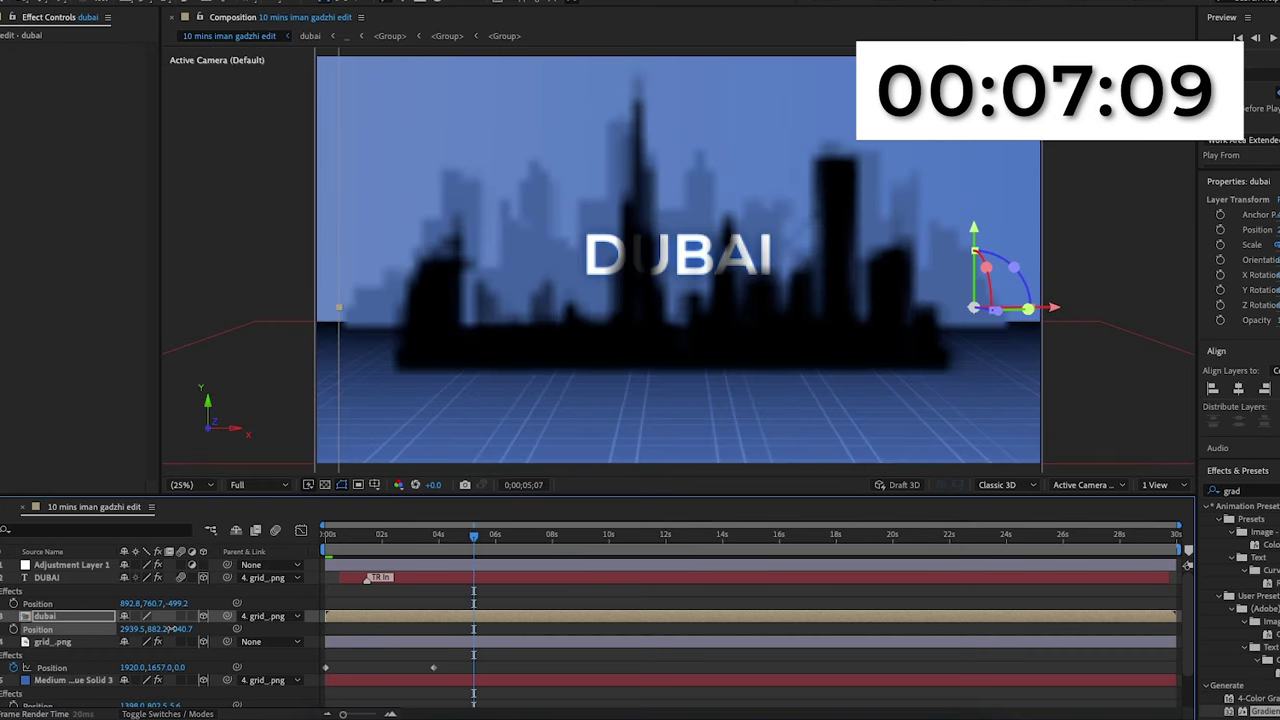
drag(268, 616, 346, 611)
Step: Move the DUBAI text layer to Position Y 1330.7 and Z -502.2, and play back the animation
click(60, 581)
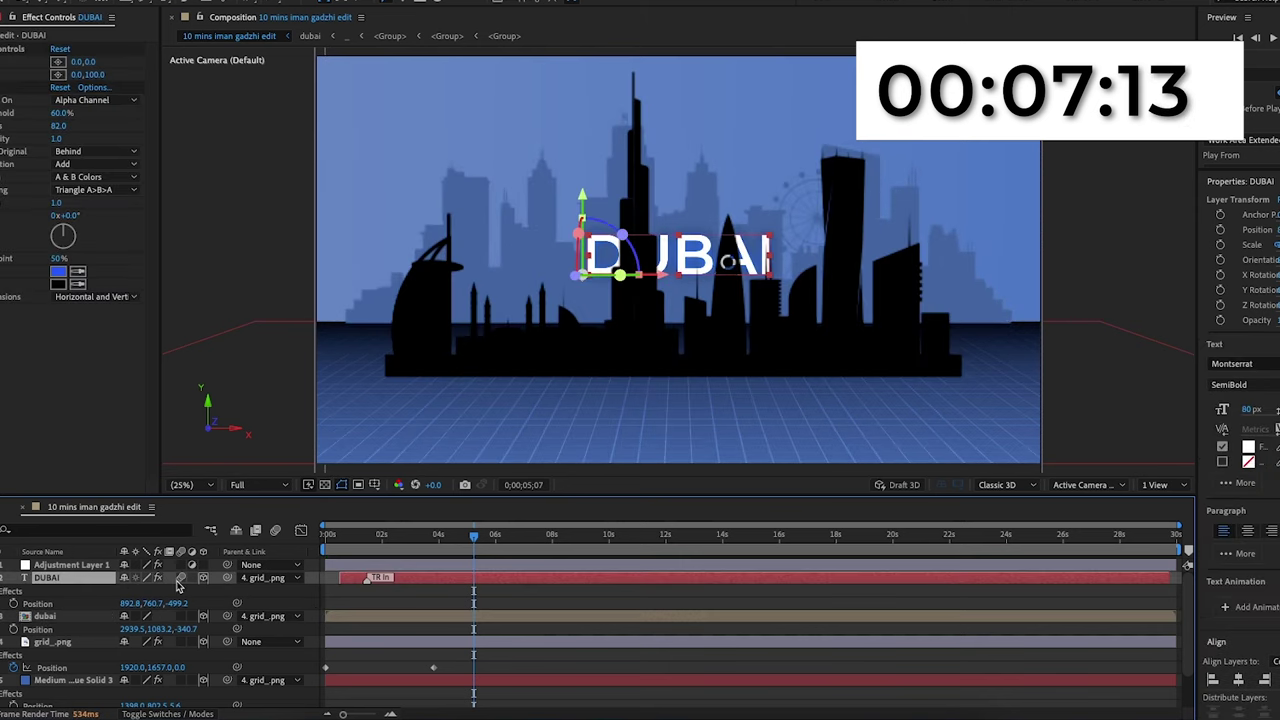
key(u)
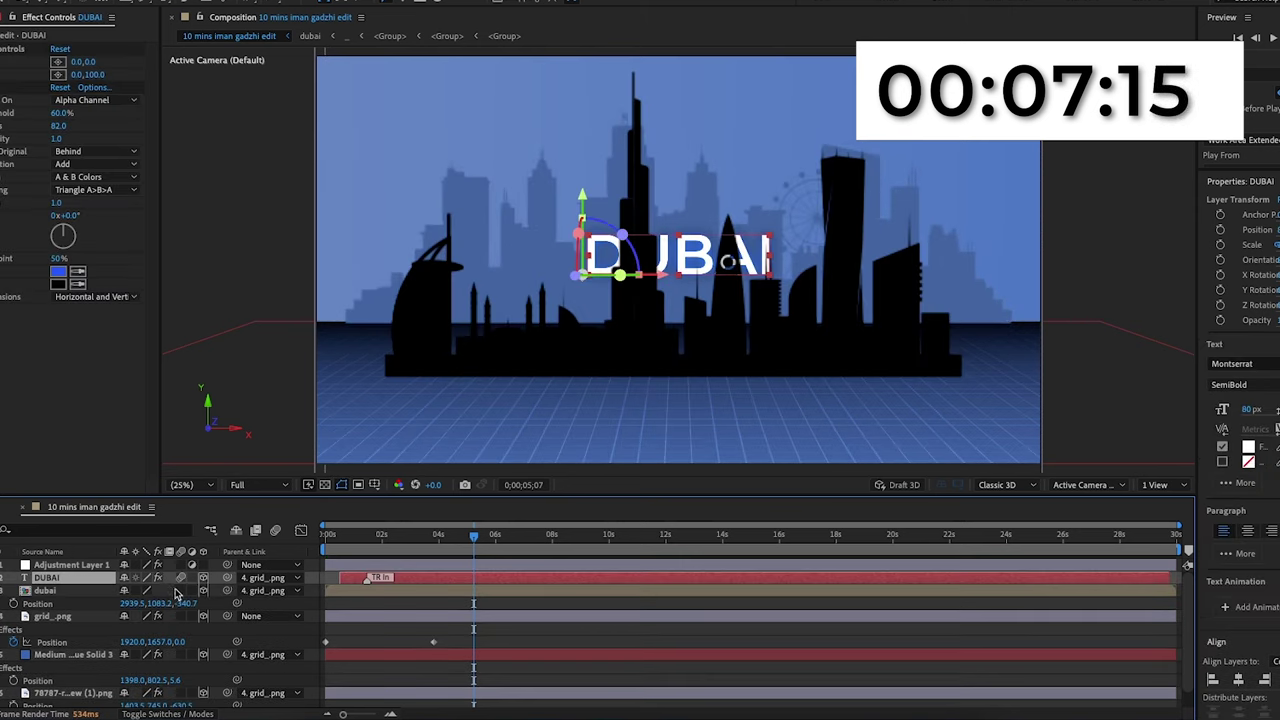
key(p)
drag(177, 592, 608, 552)
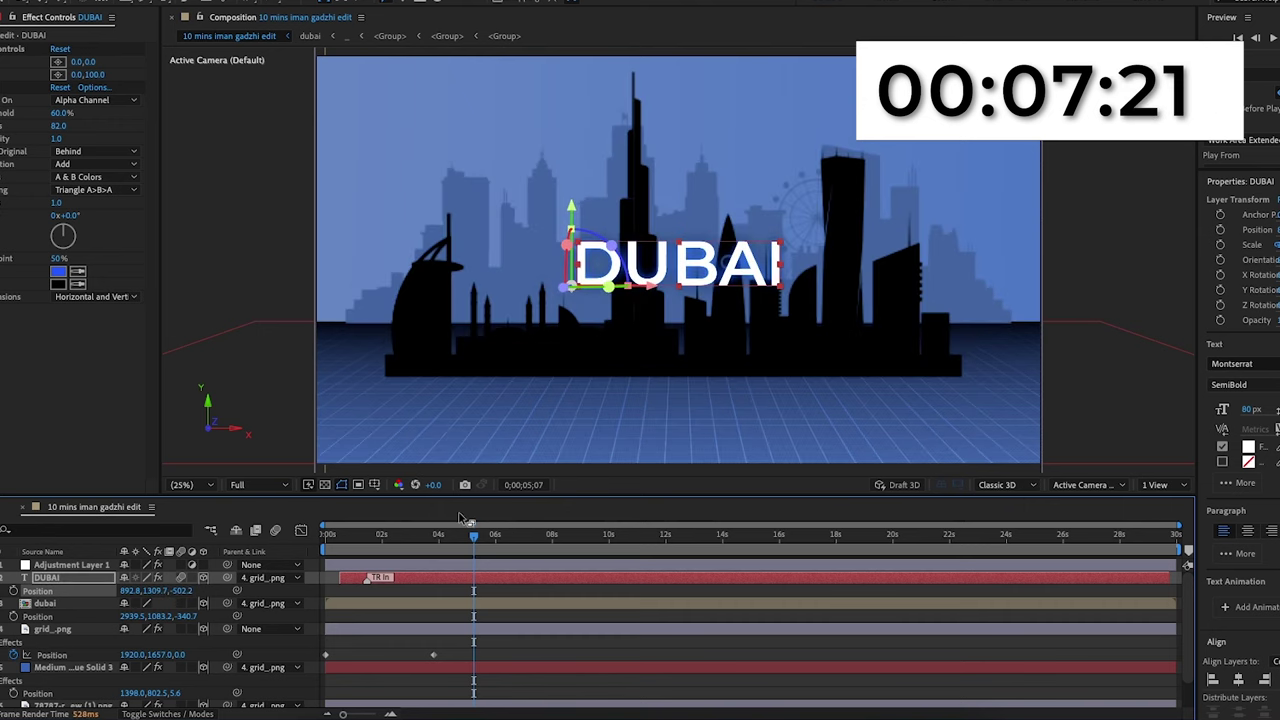
key(space)
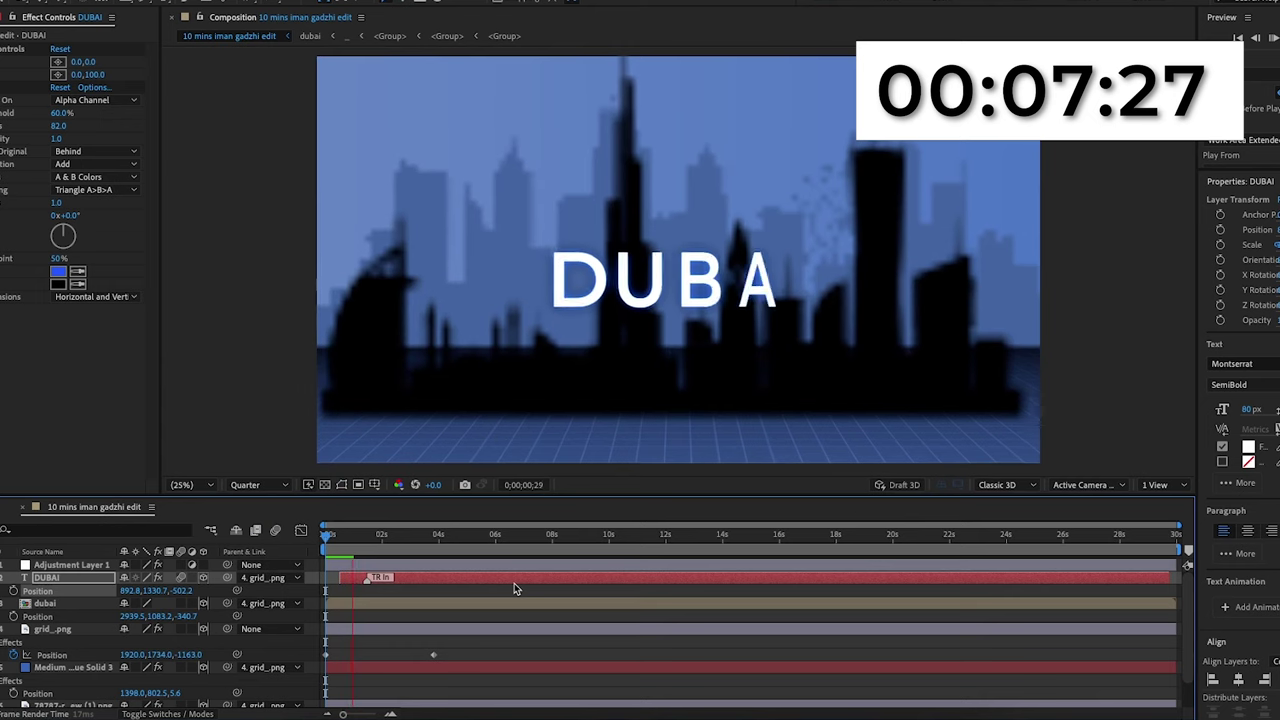
key(space)
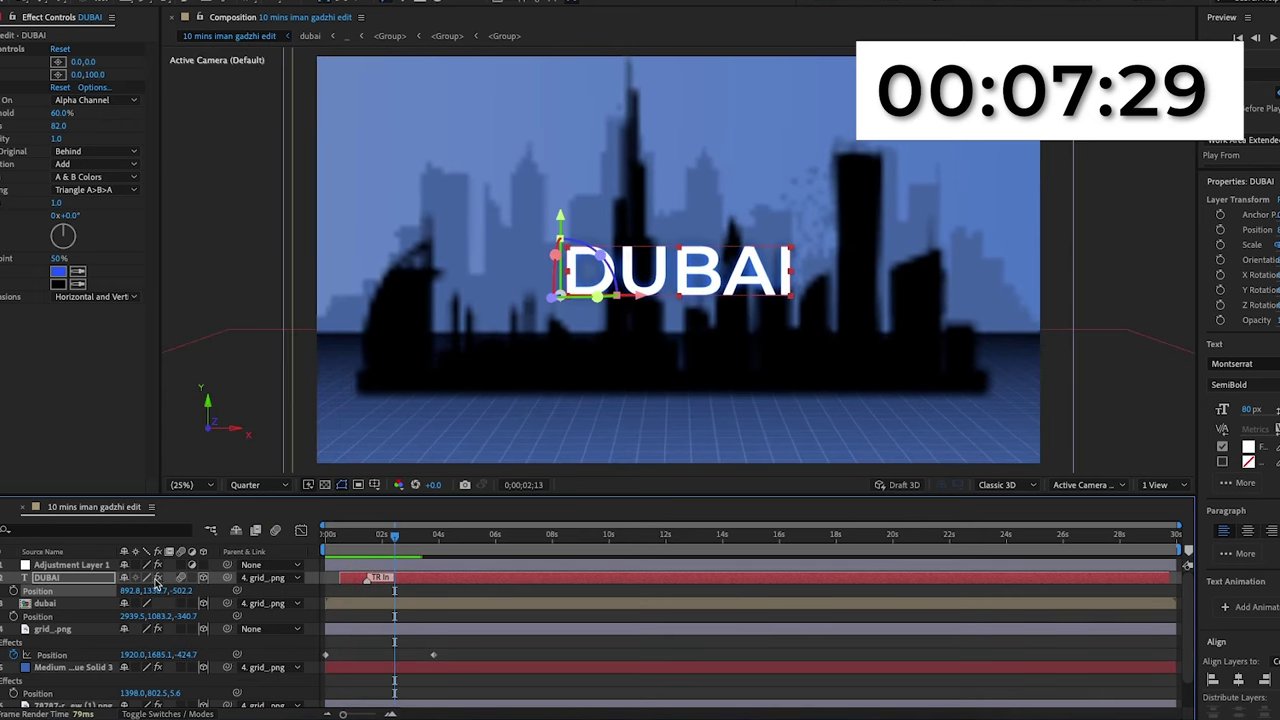
Step: Scale the DUBAI text layer down to 324%
click(105, 578)
key(s)
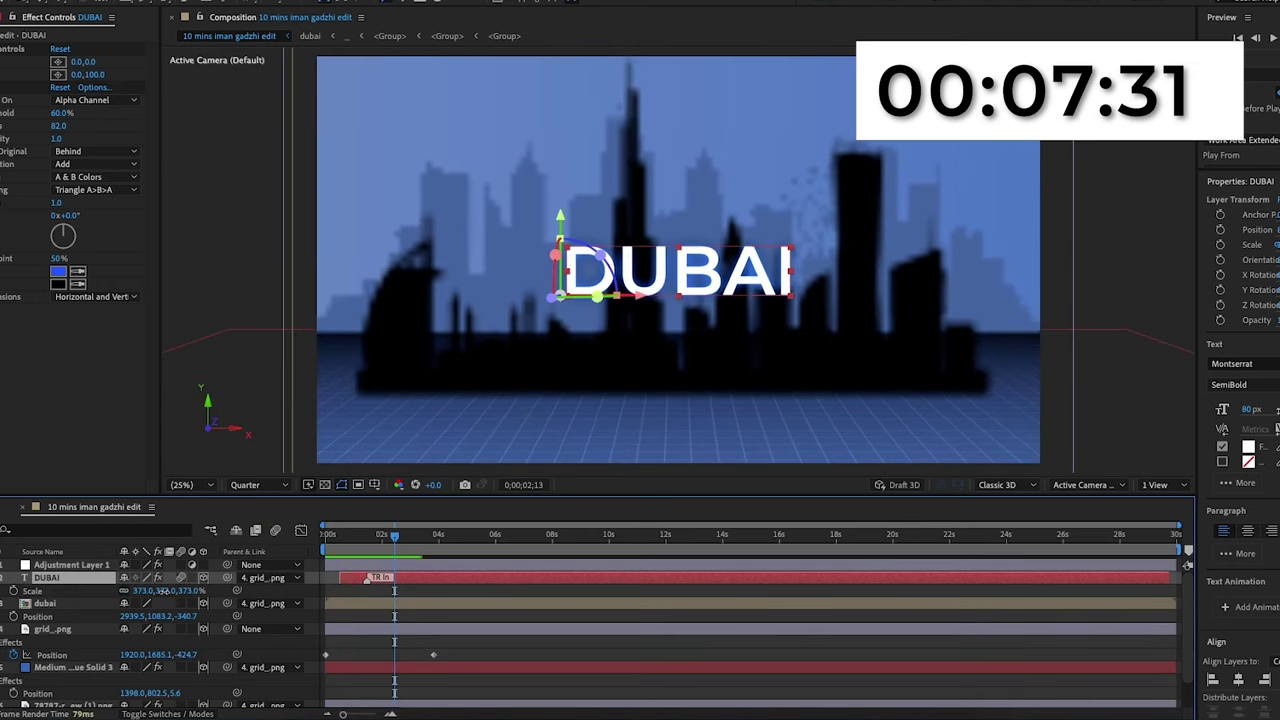
drag(155, 591, 134, 591)
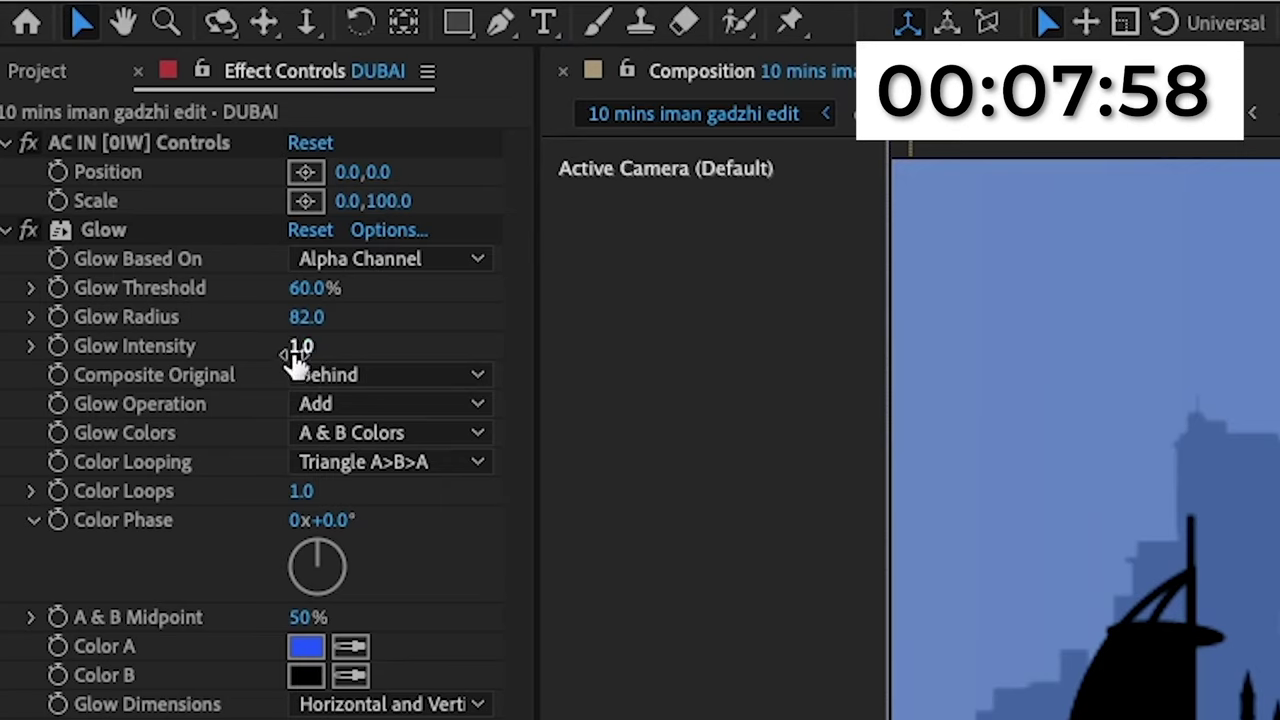
Step: Try a Glow Intensity of 2 on the DUBAI text
click(53, 139)
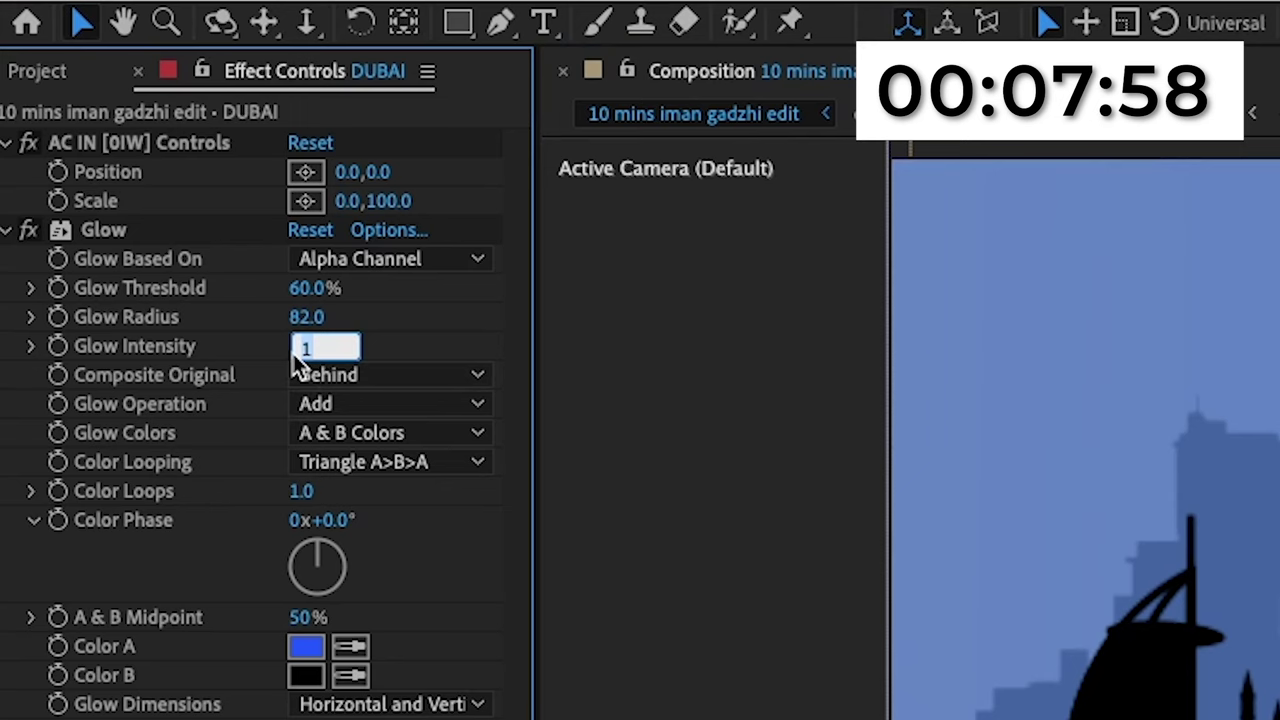
text(2)
key(Return)
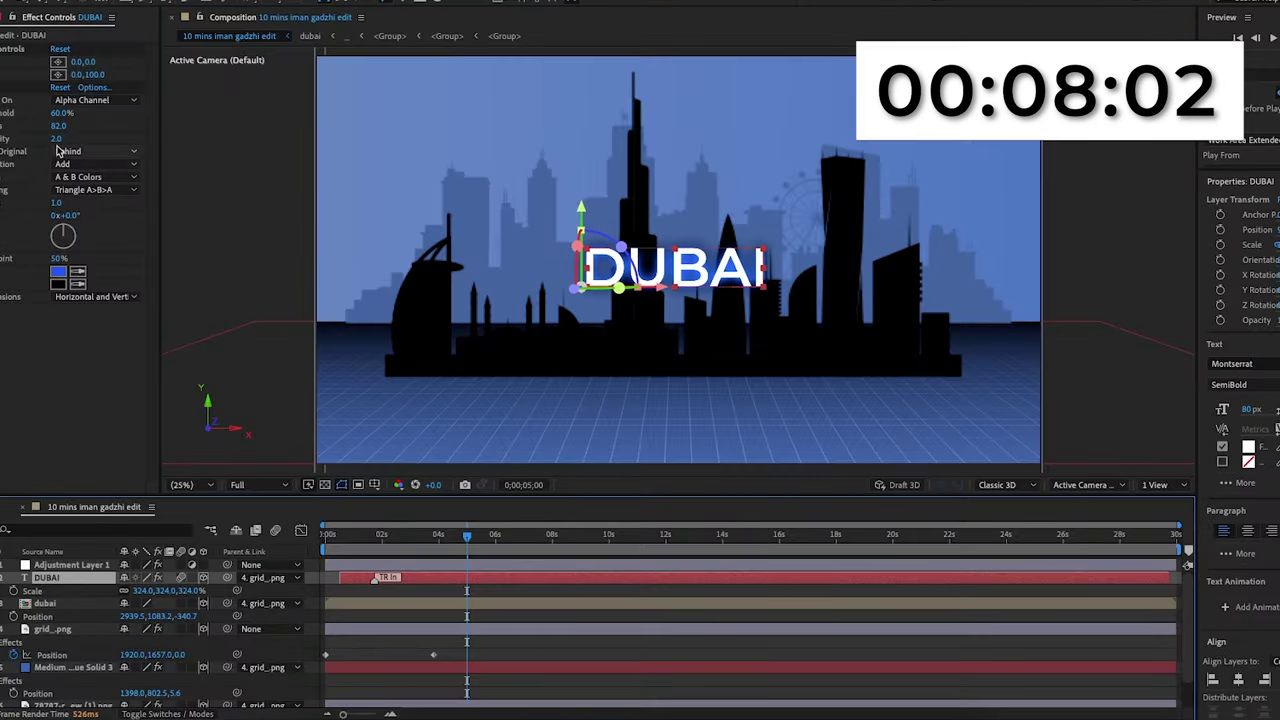
Step: Set the DUBAI text's Glow Intensity to 1.5
click(58, 139)
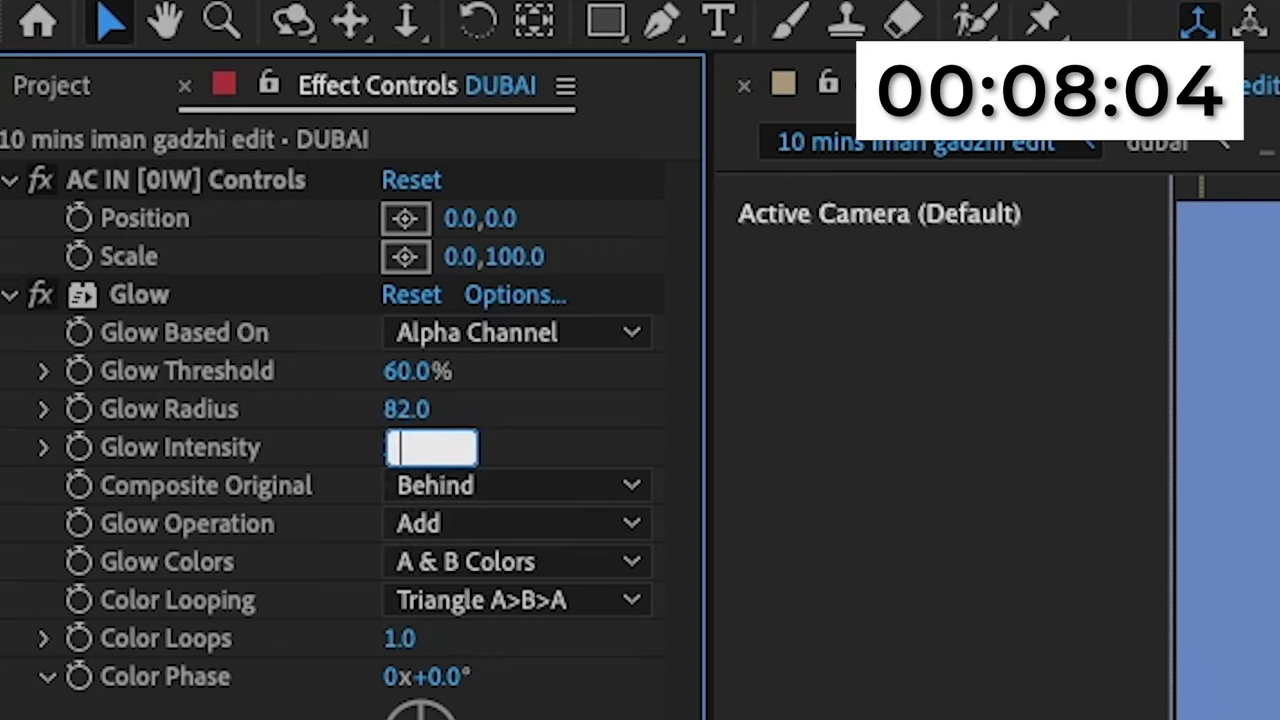
text(1.5)
key(Return)
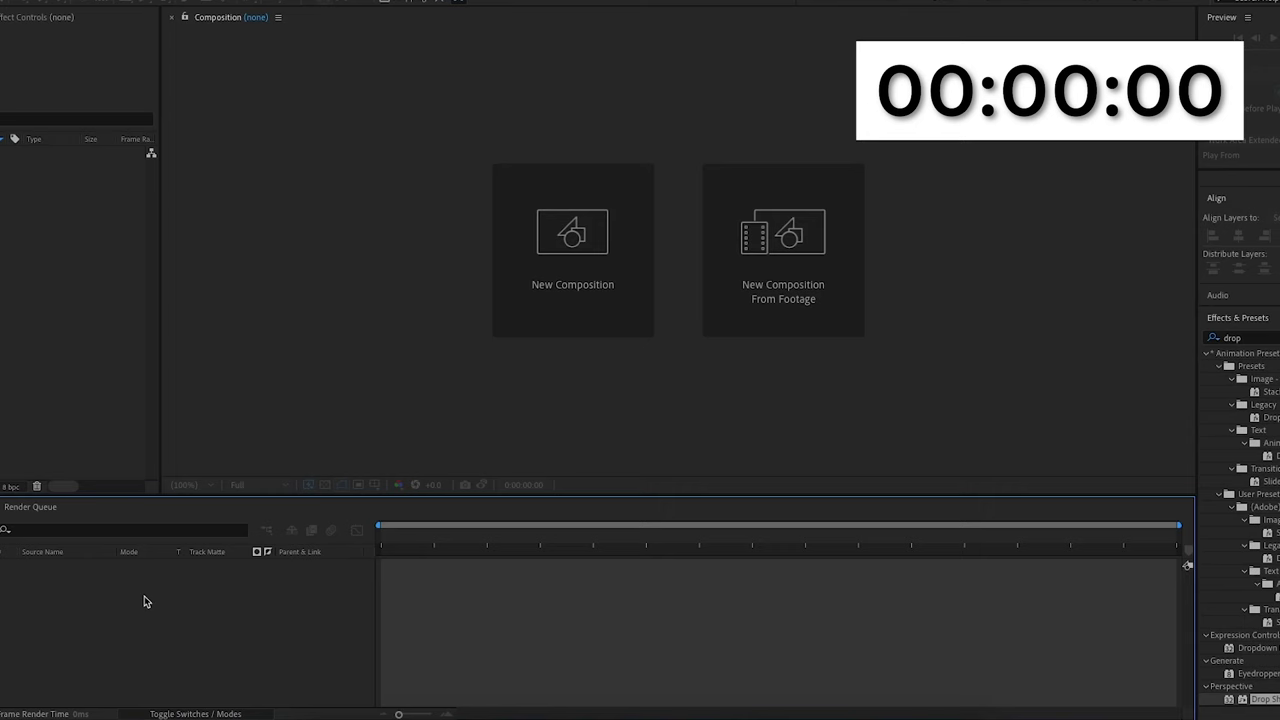
Step: Create a UHD (4K) 3840x2160 composition named "iman gadzhi 1 hour edit" with a 30-second duration
click(572, 250)
text(iman ga)
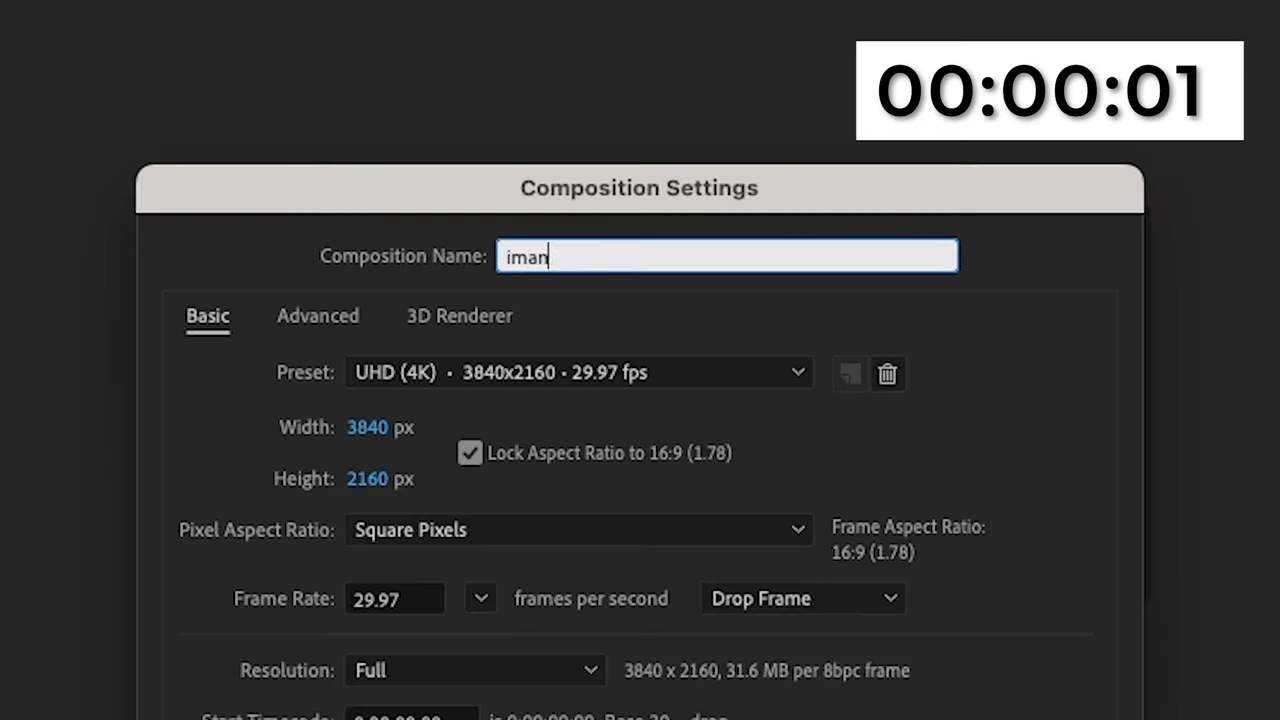
text(dzhi 1 hour edi)
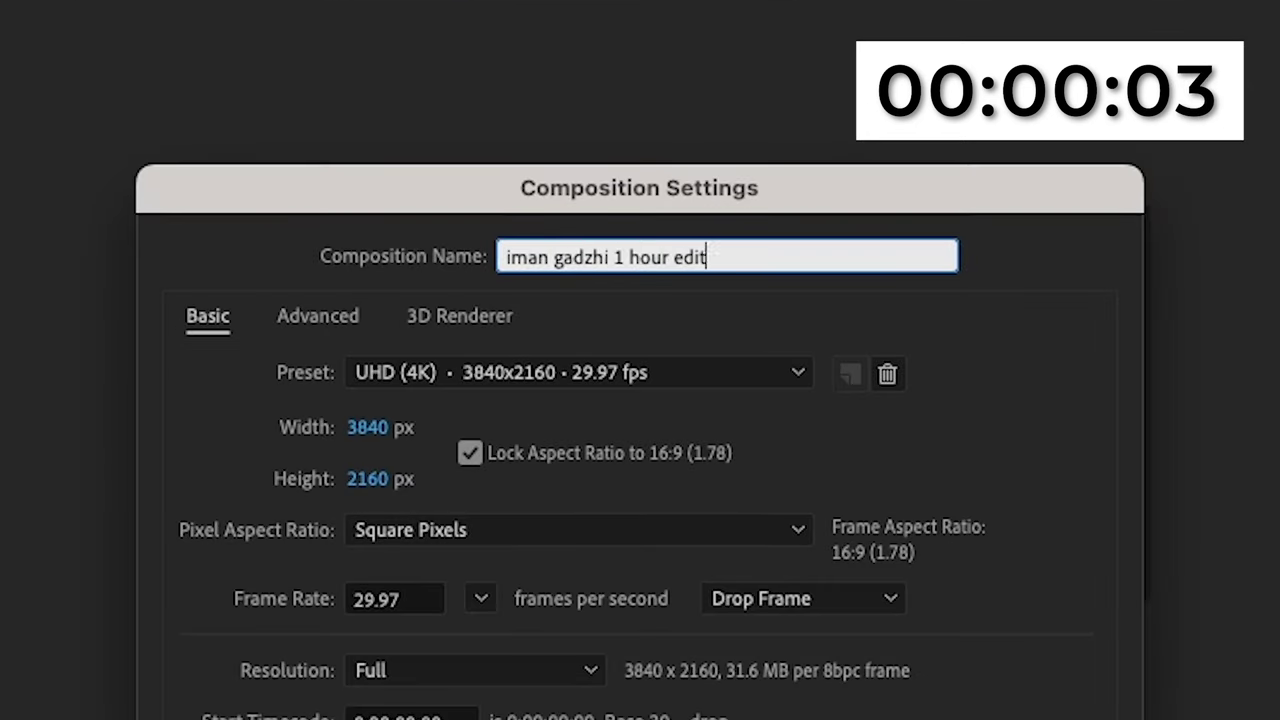
text(t)
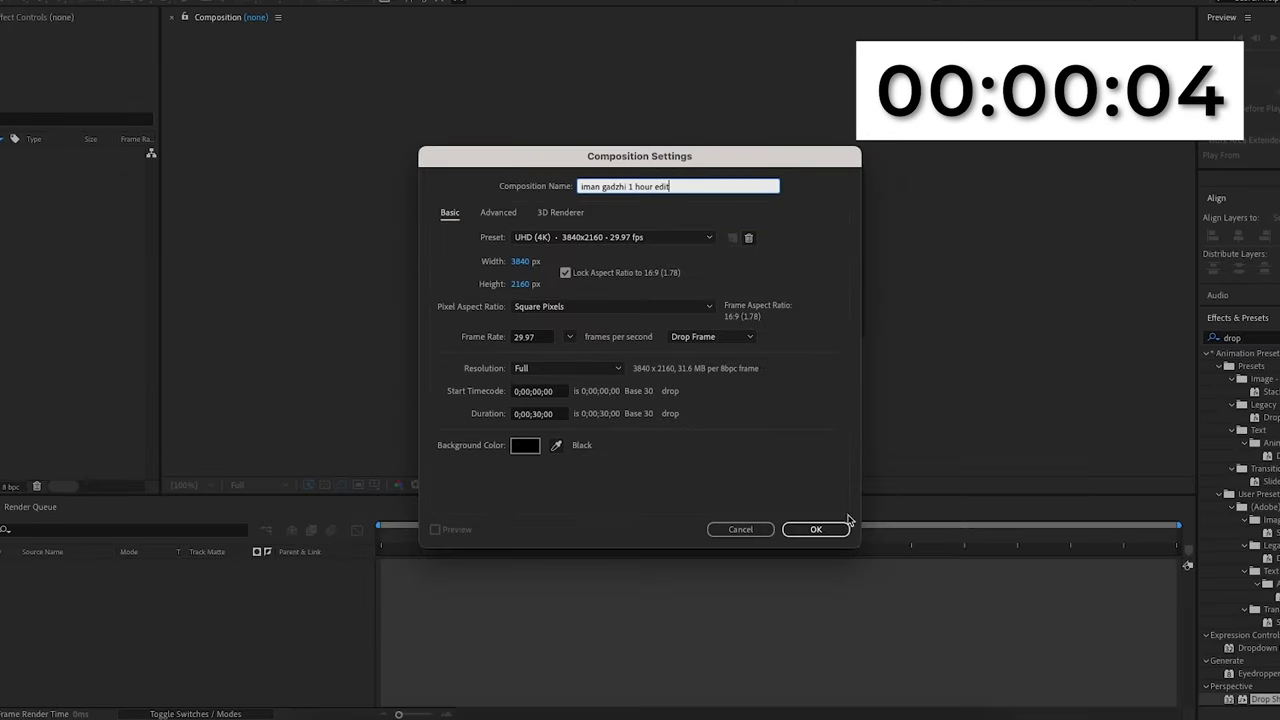
click(835, 526)
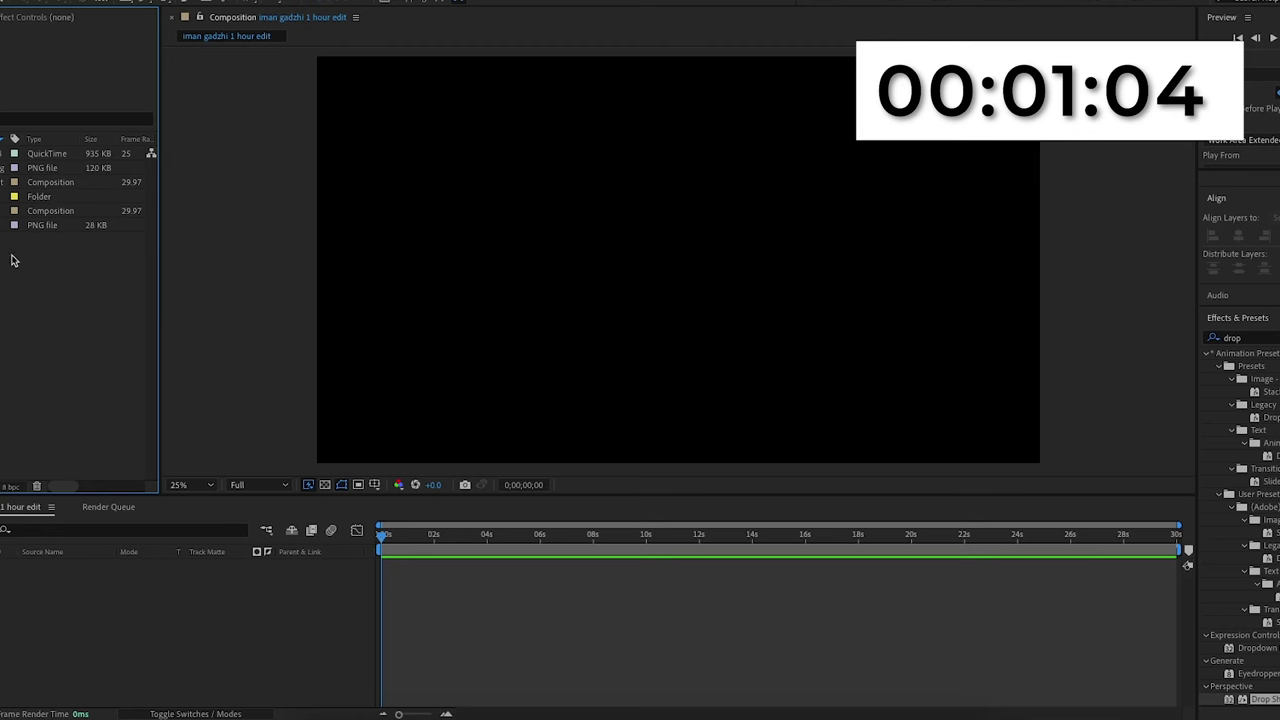
Step: Add grid_.png to the composition and enlarge it slightly
drag(40, 225, 100, 632)
key(s)
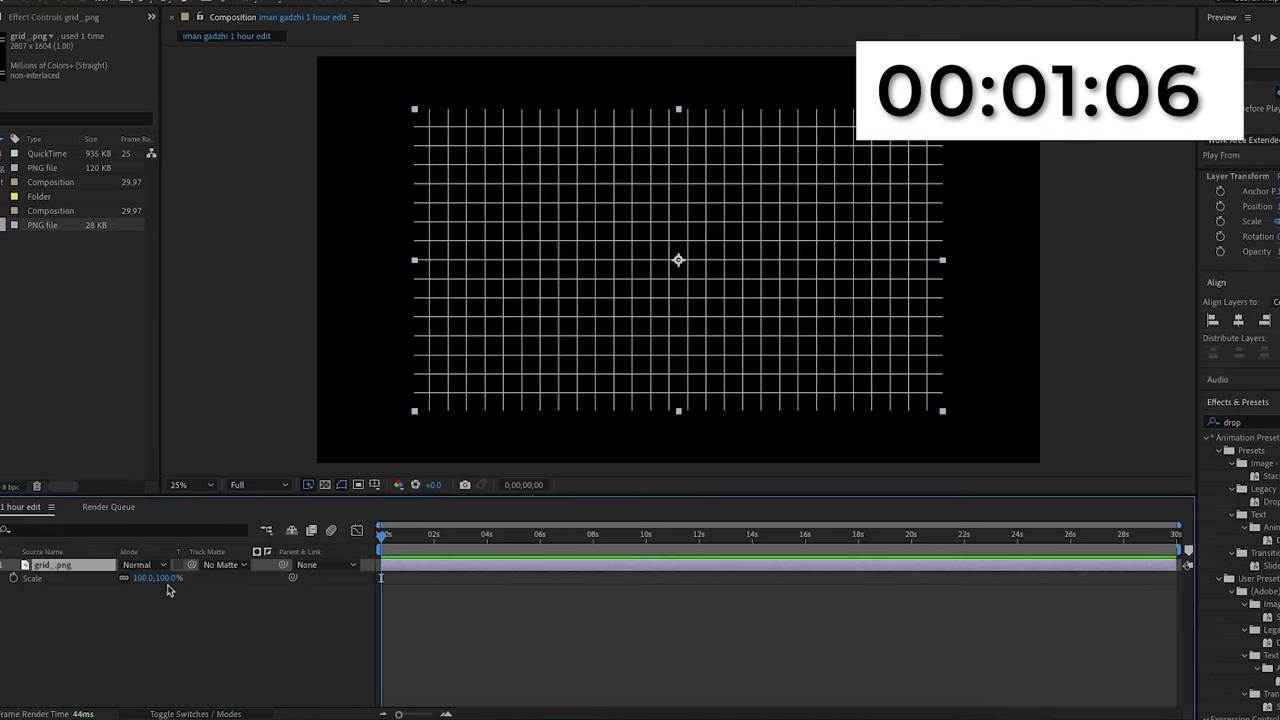
drag(165, 580, 185, 580)
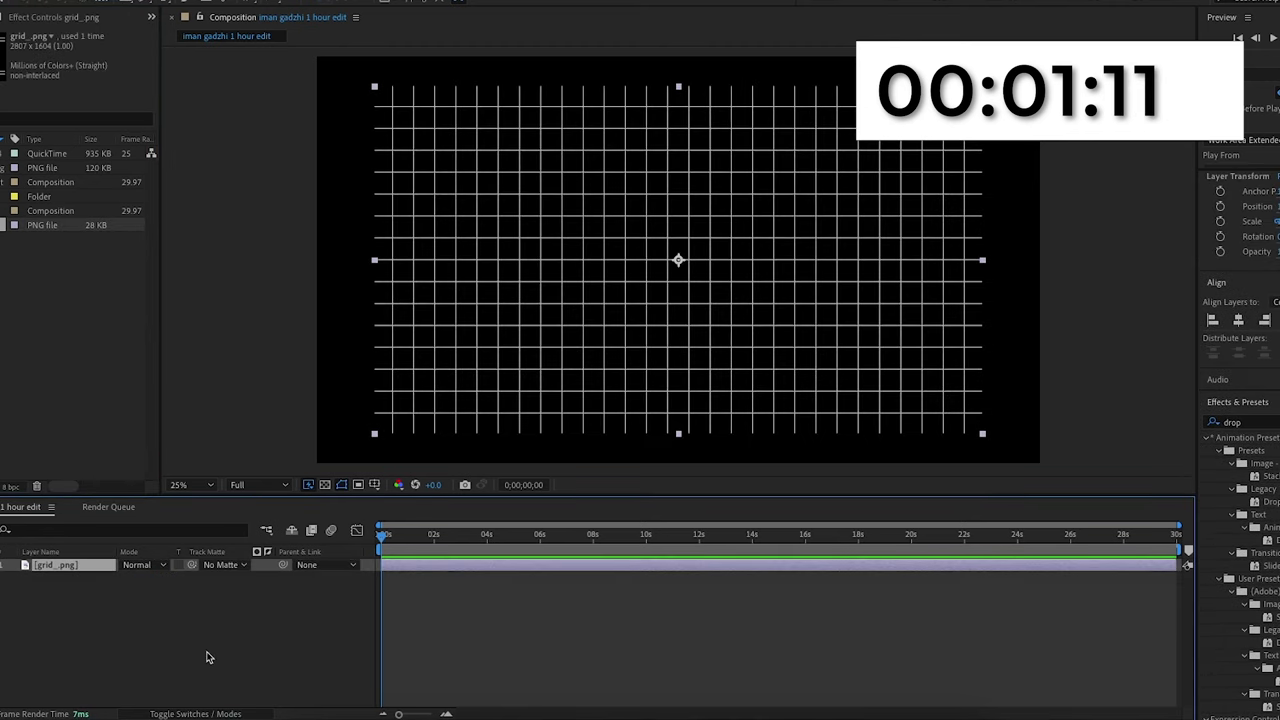
Step: Make the grid layer 3D and lay it as a floor low in the frame with X Rotation at -83°
click(214, 712)
click(203, 565)
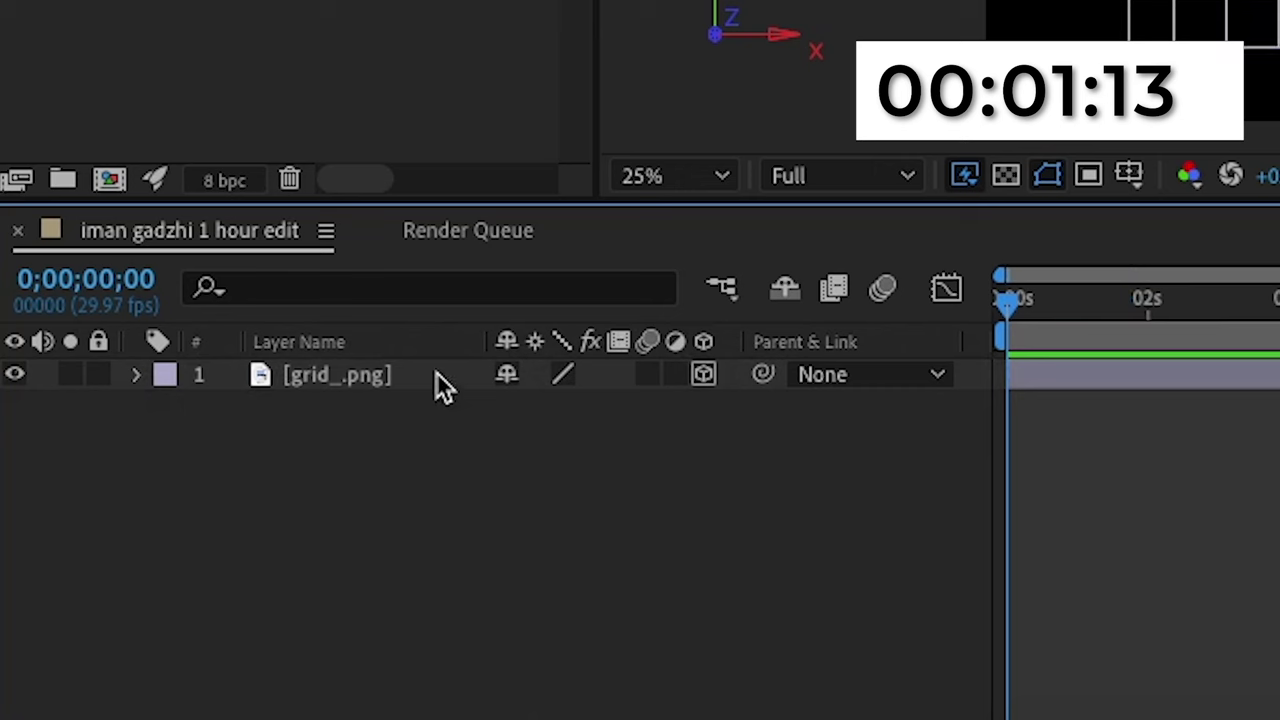
key(r)
drag(557, 443, 426, 469)
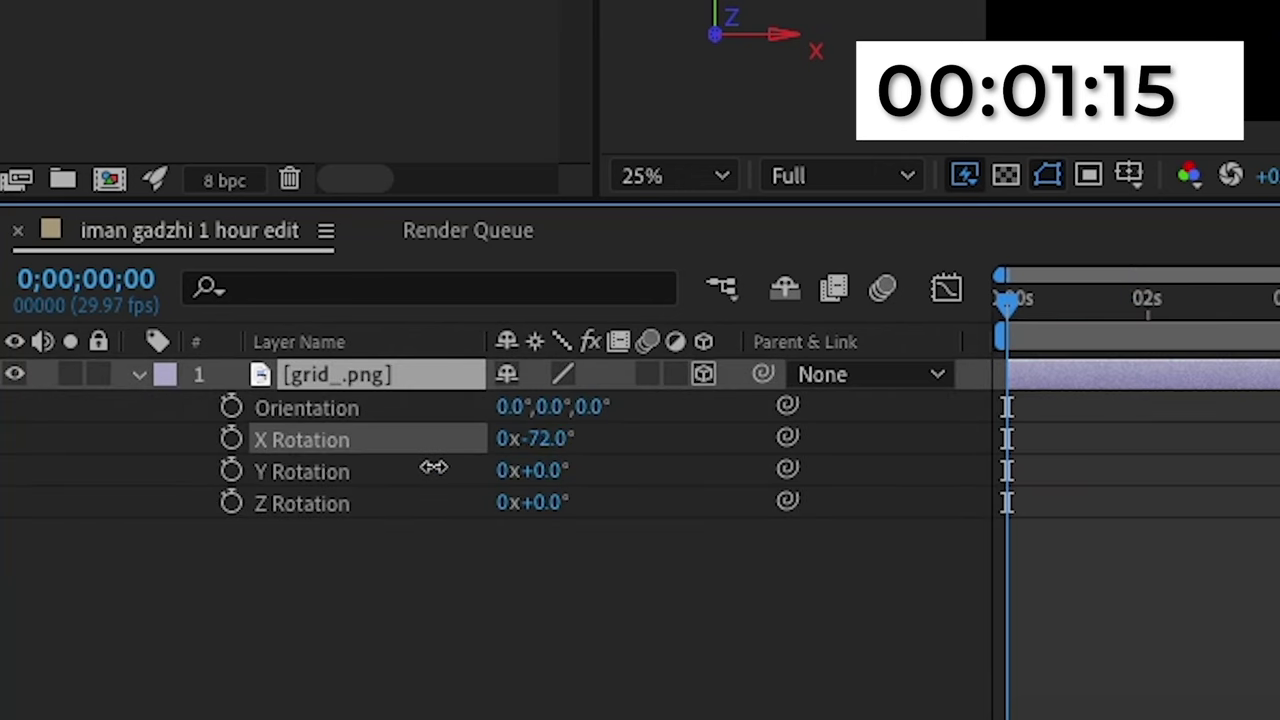
drag(92, 602, 87, 603)
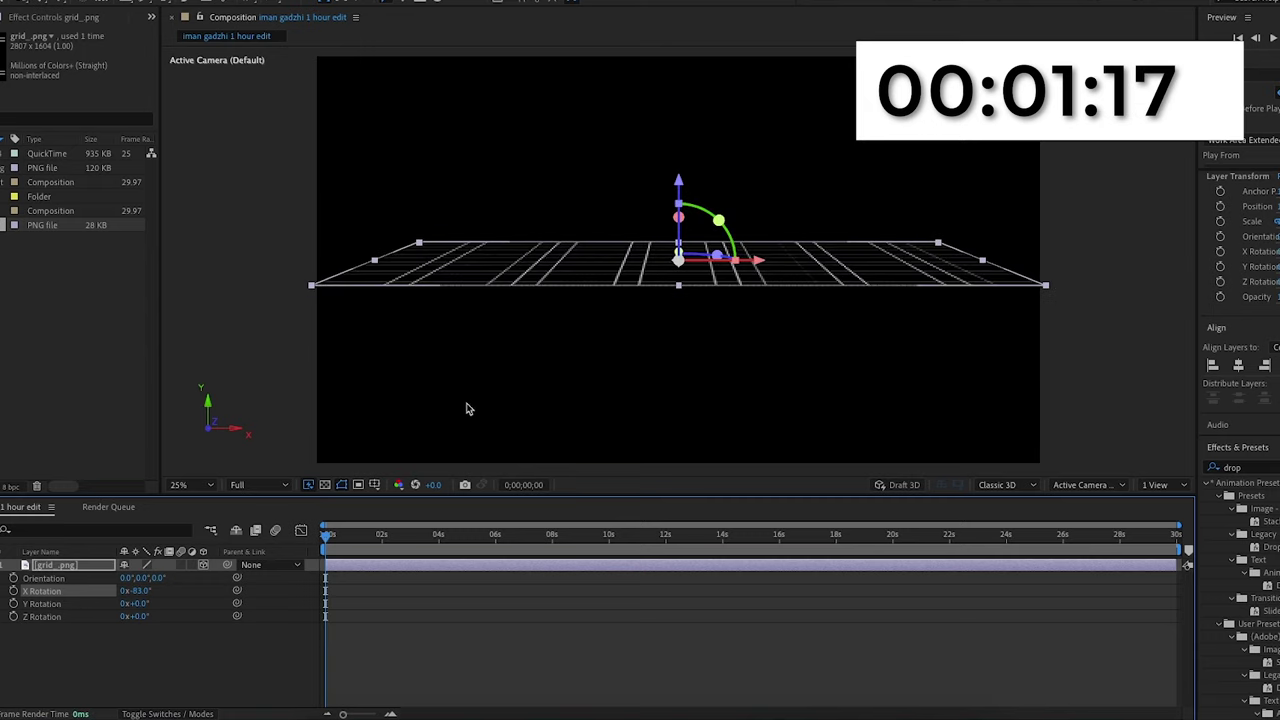
drag(559, 280, 558, 449)
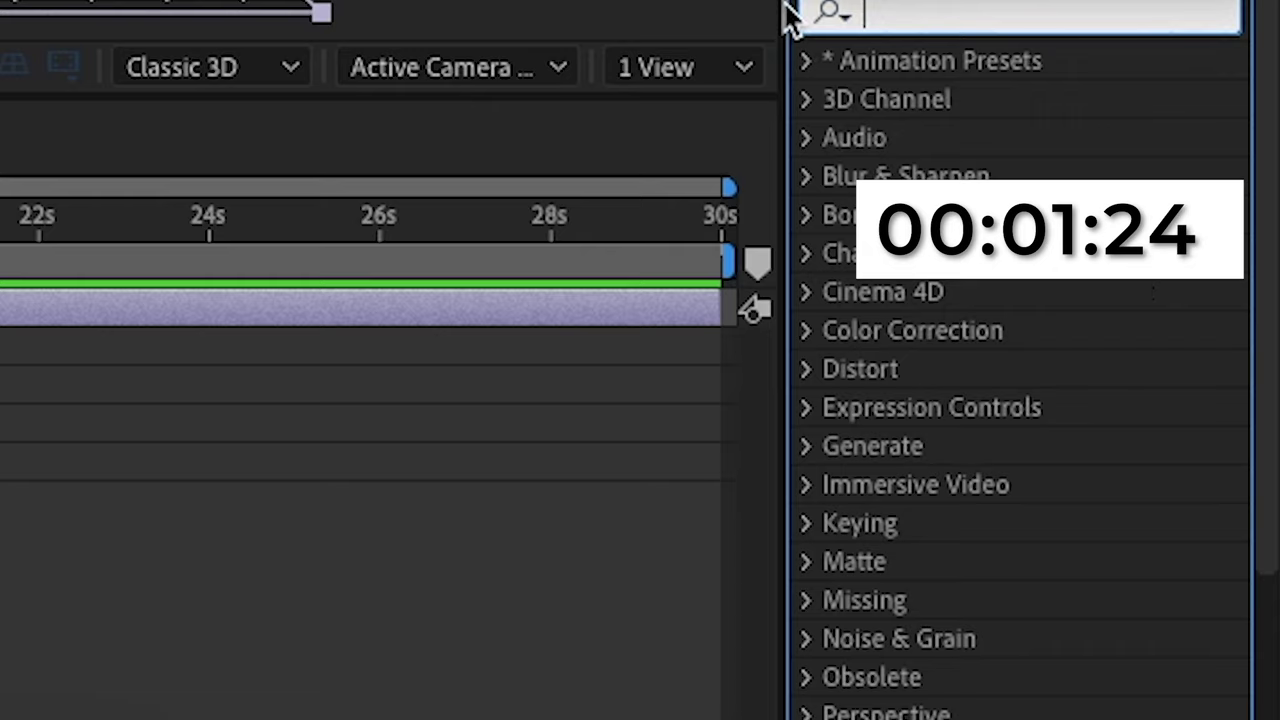
Step: Apply Motion Tile to the grid layer with Output Width 270 and Output Height 340
text(motio)
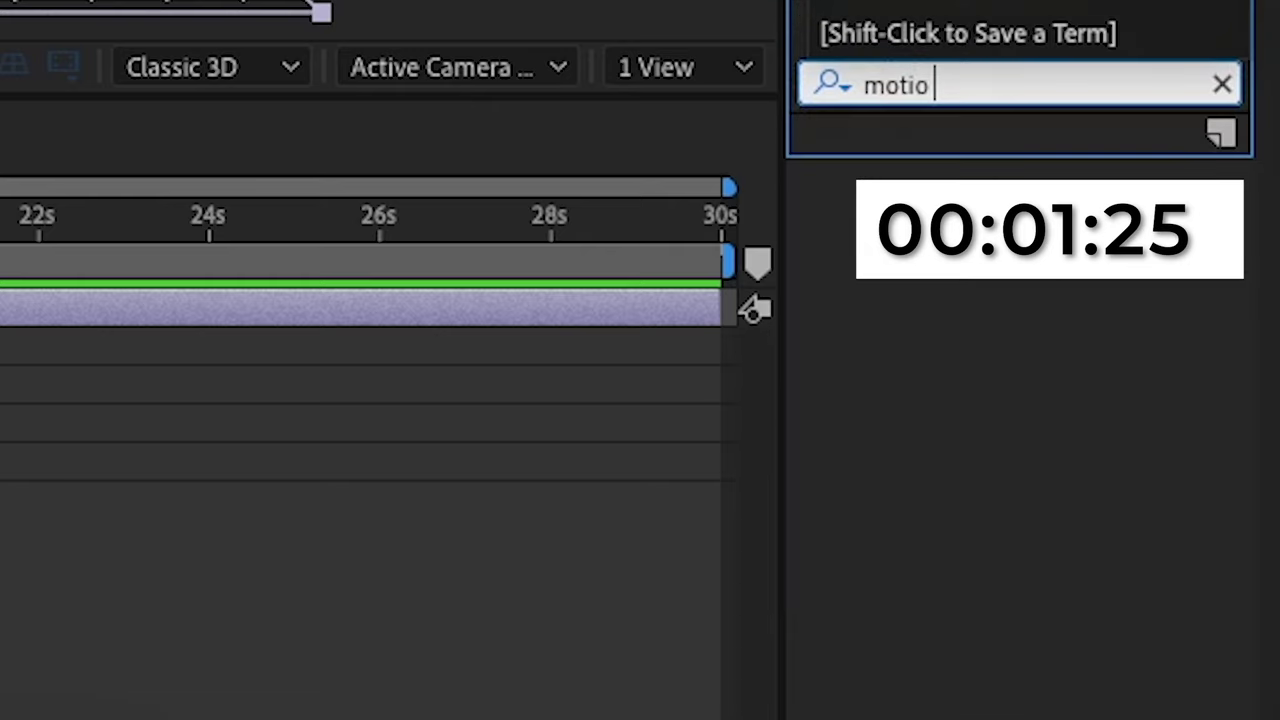
double_click(968, 553)
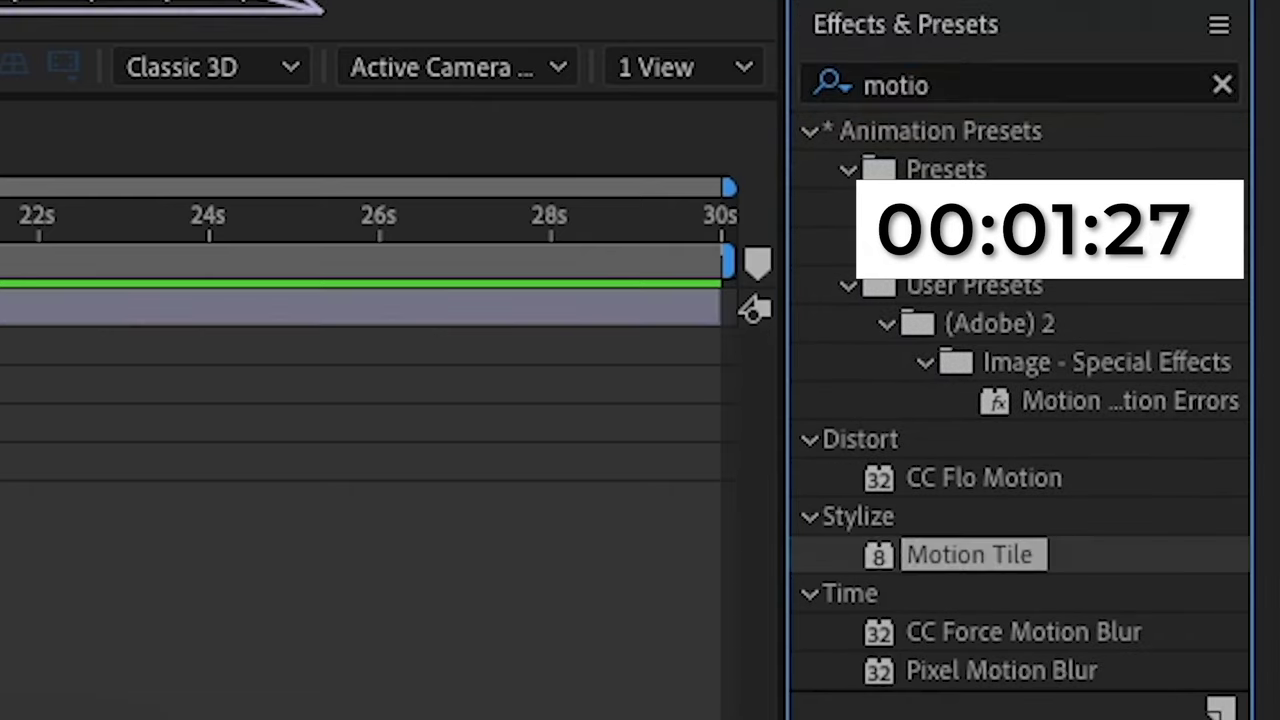
drag(62, 114, 79, 114)
click(58, 113)
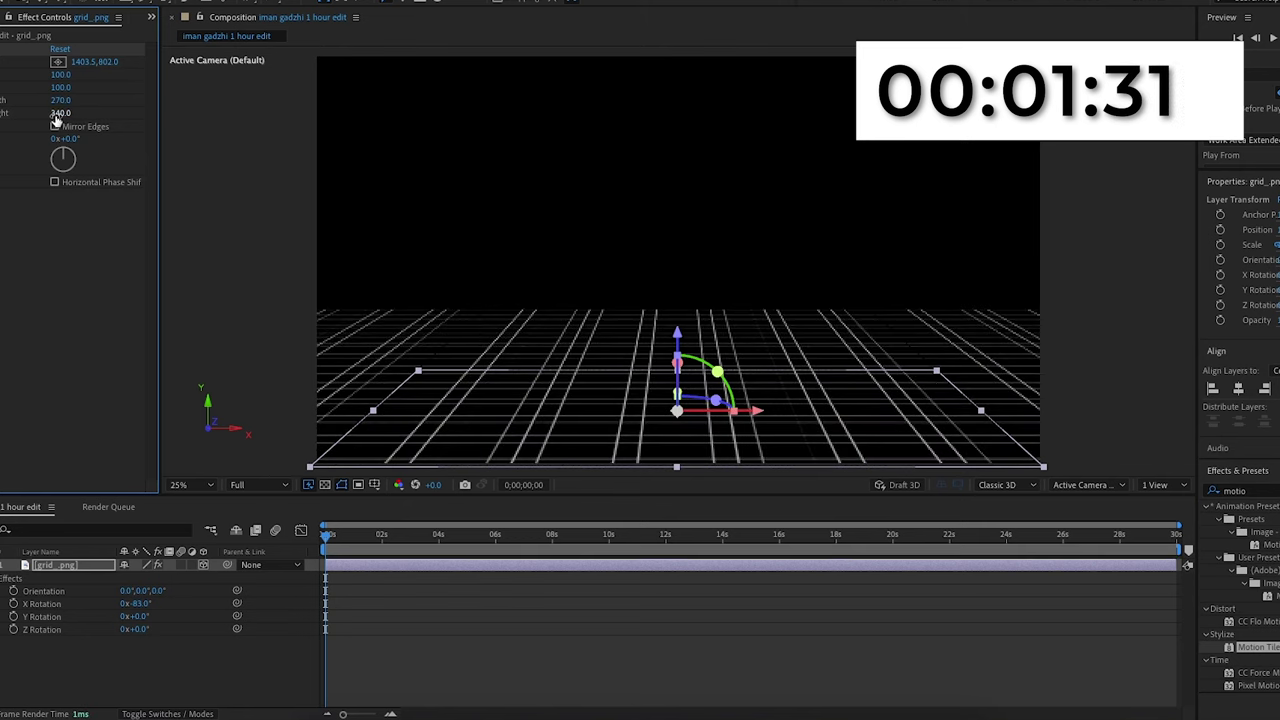
Step: Bring the grid closer to the camera at Position 1912.9, 978.5, -996.0 and fine-tune its X Rotation
click(71, 600)
key(p)
mouse_move(157, 579)
mouse_down()
mouse_move(50, 579)
mouse_move(128, 580)
mouse_move(2, 609)
mouse_move(138, 578)
mouse_up()
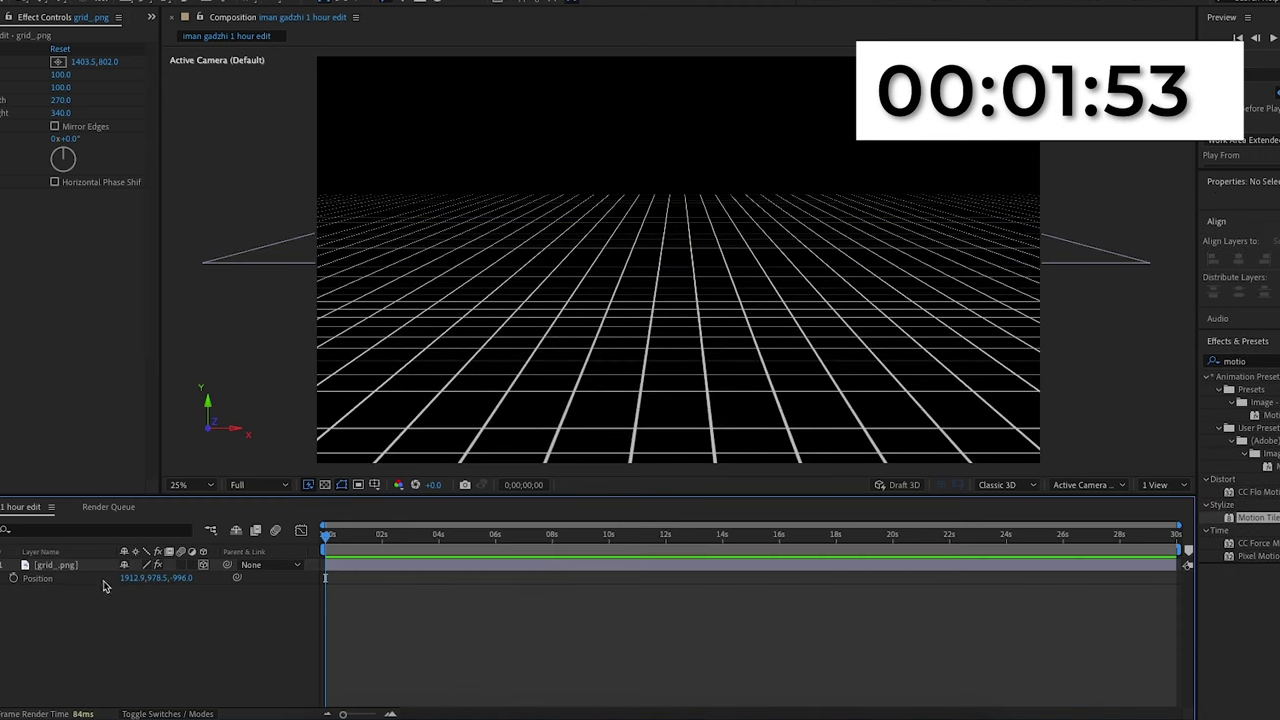
click(58, 566)
key(r)
drag(136, 591, 138, 591)
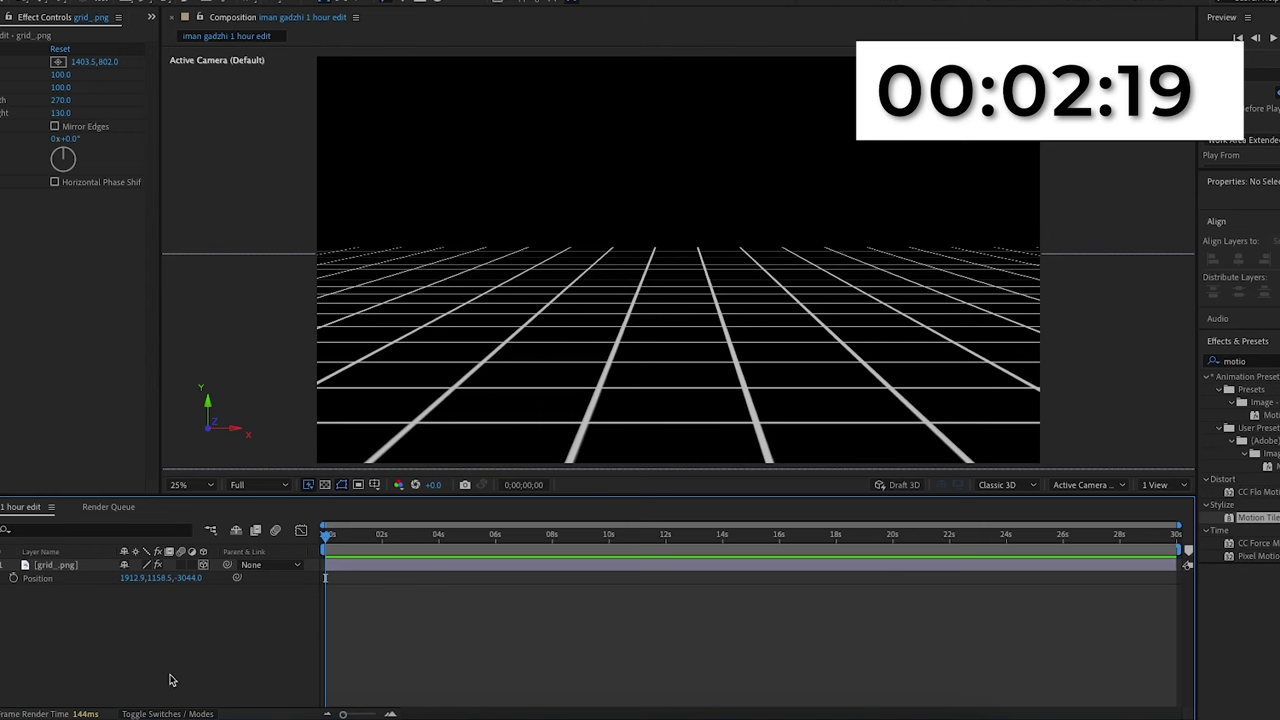
Step: Apply Gradient Ramp to the grid layer and set its Start Color to a very dark red
click(1234, 362)
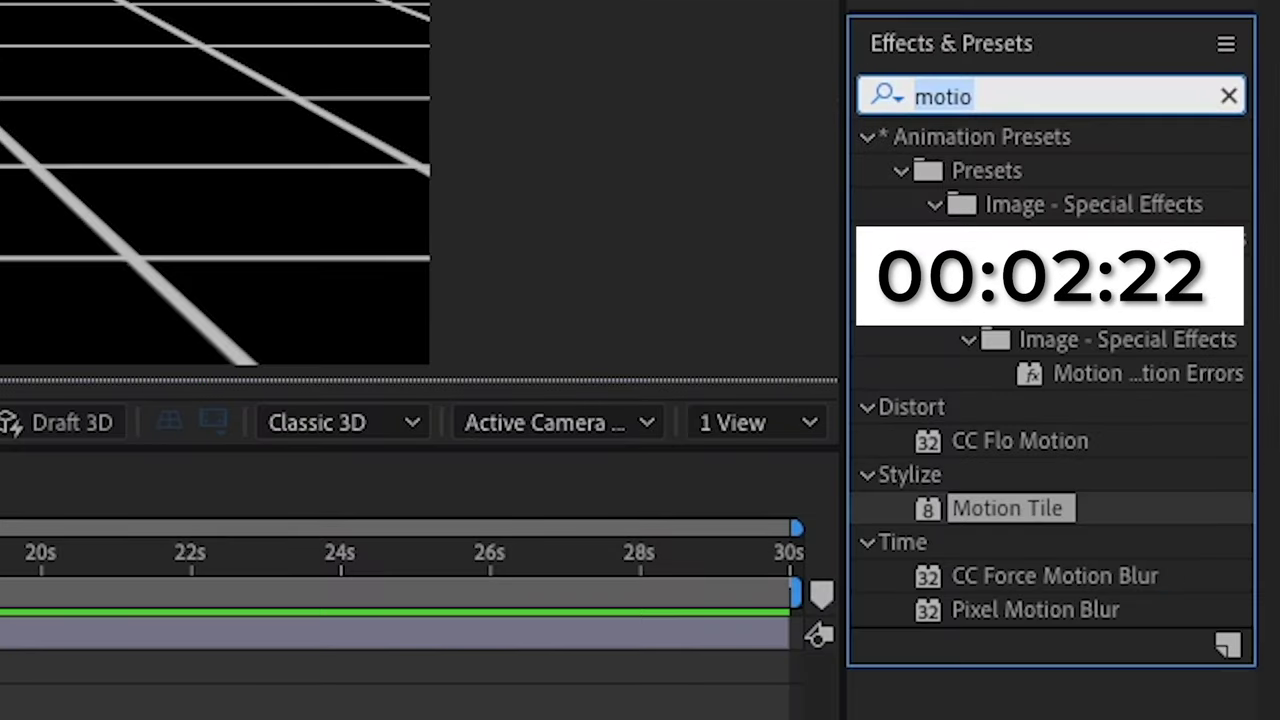
text(gra)
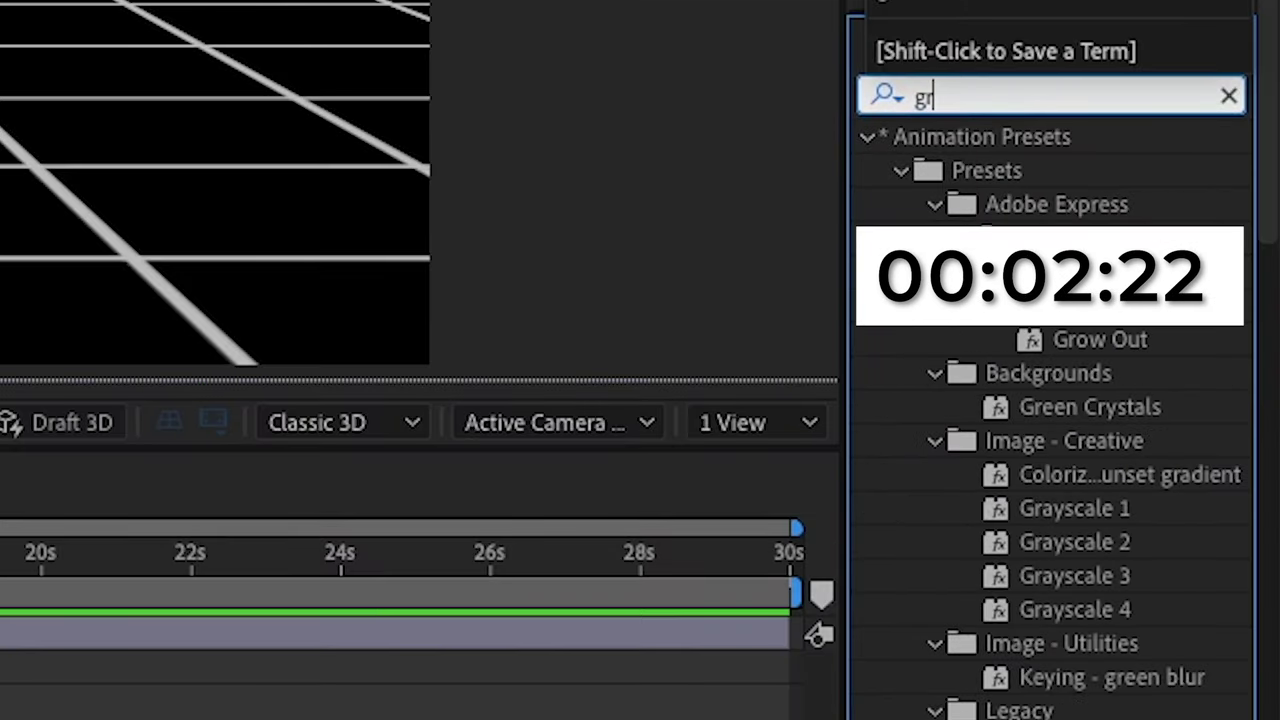
text(d)
double_click(1035, 676)
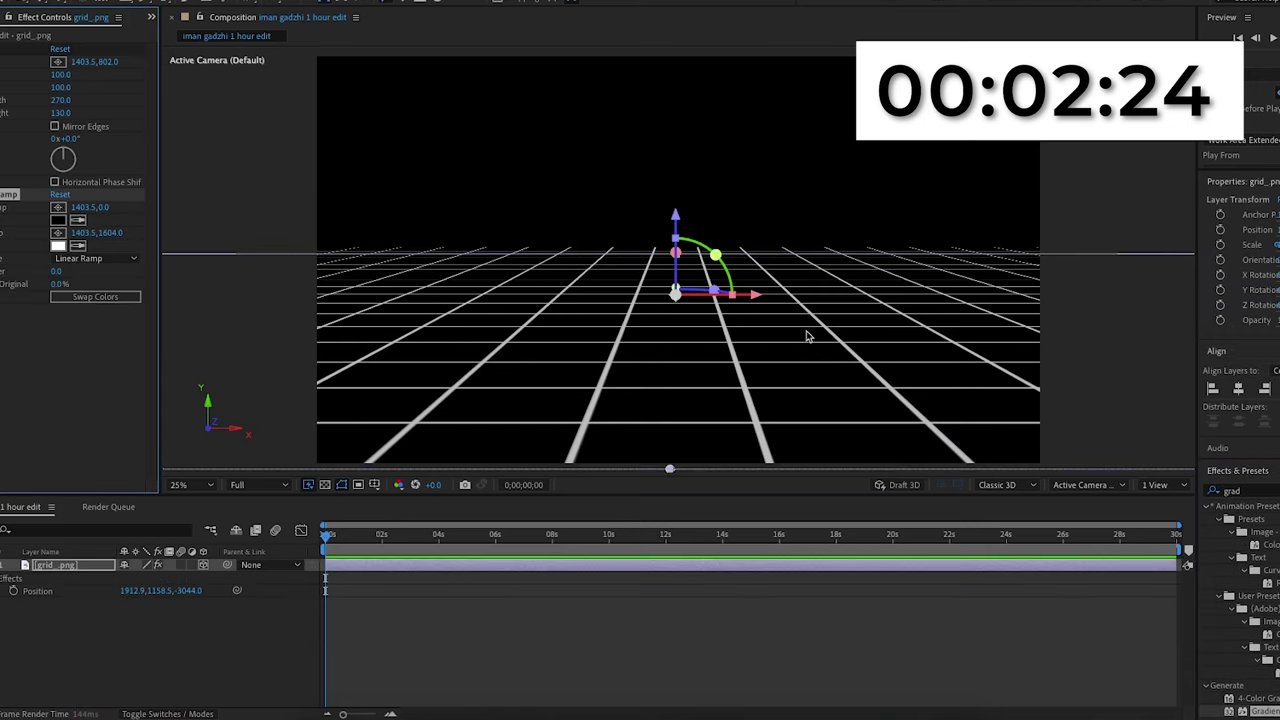
click(58, 220)
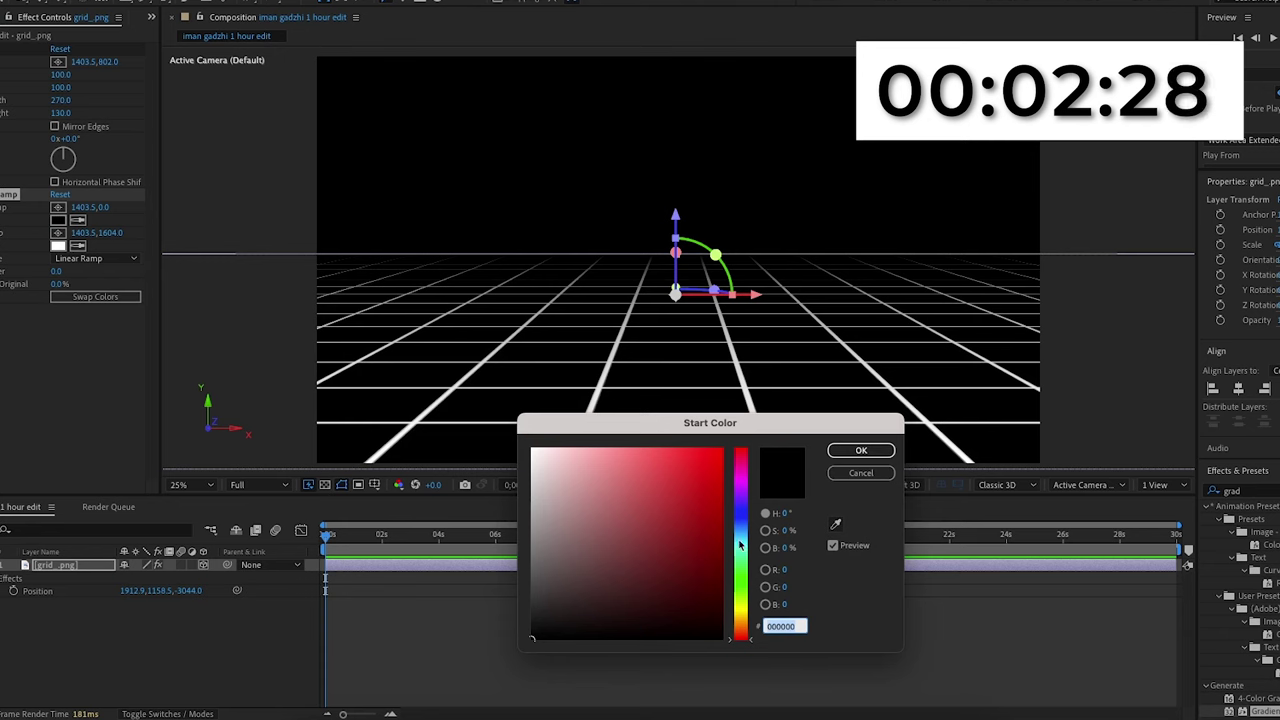
click(697, 531)
drag(681, 571, 682, 597)
click(865, 475)
Step: Create a black solid layer above the grid and apply Gradient Ramp to it
right_click(192, 516)
mouse_move(207, 524)
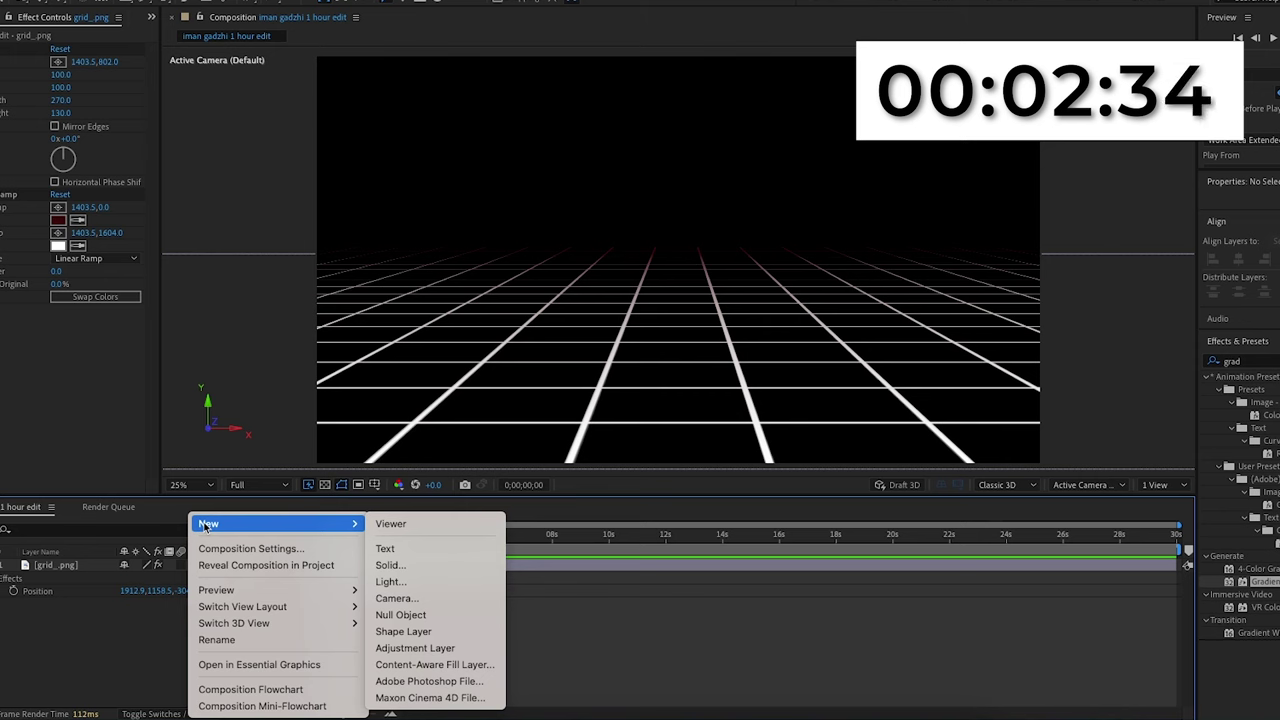
click(387, 565)
click(760, 493)
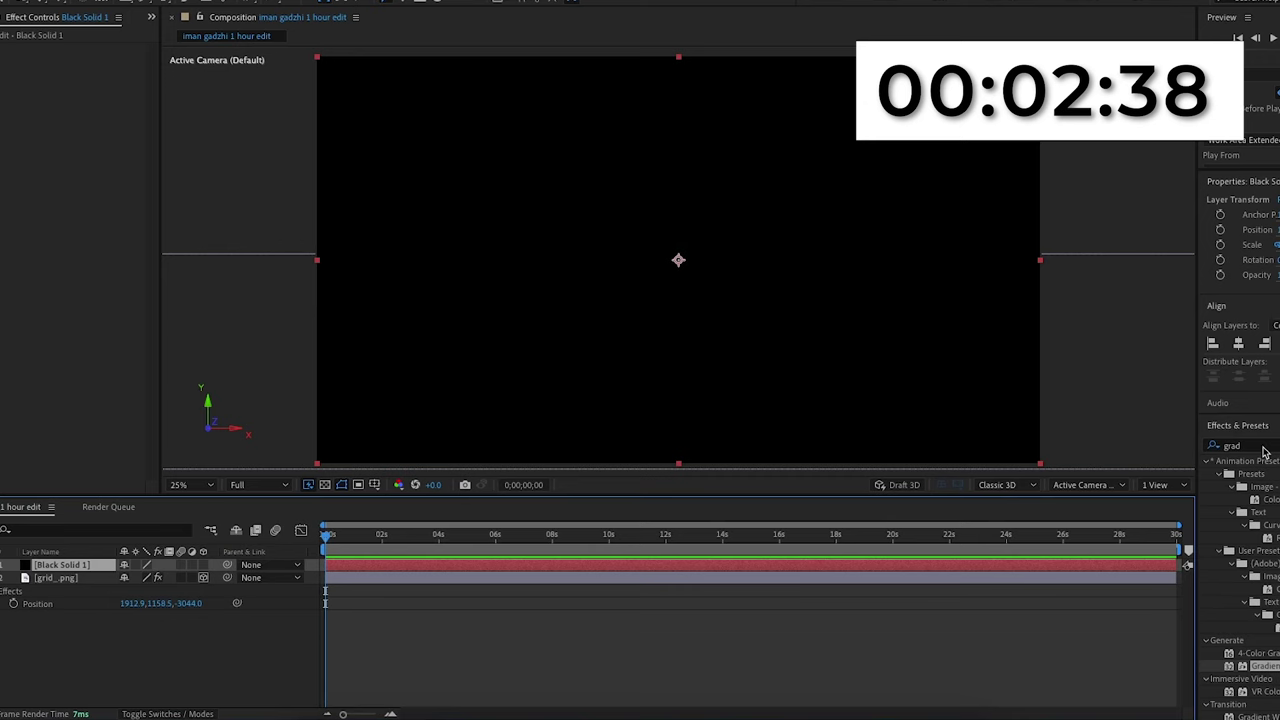
drag(1263, 448, 1183, 444)
drag(1090, 686, 107, 566)
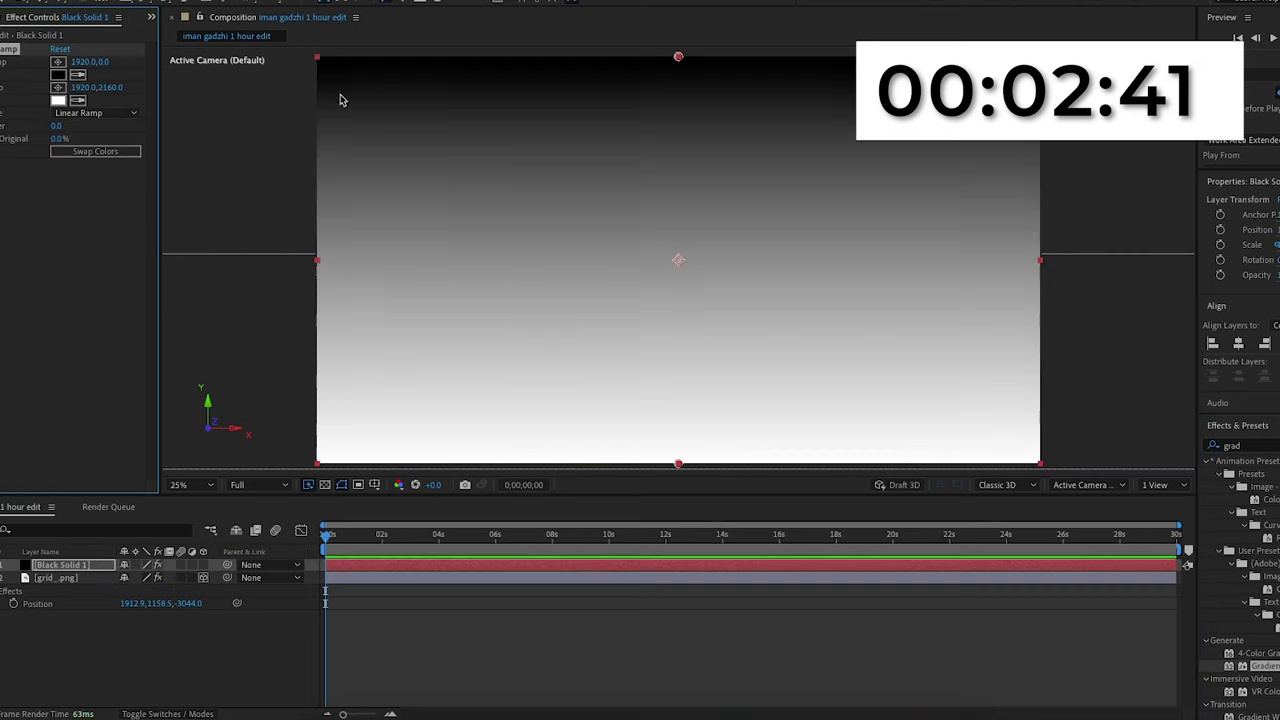
Step: Turn the solid's ramp horizontal, with its start at -397.0, 1084.0 and its end at 3892.0, 1080.0
drag(678, 56, 308, 260)
drag(680, 465, 1054, 262)
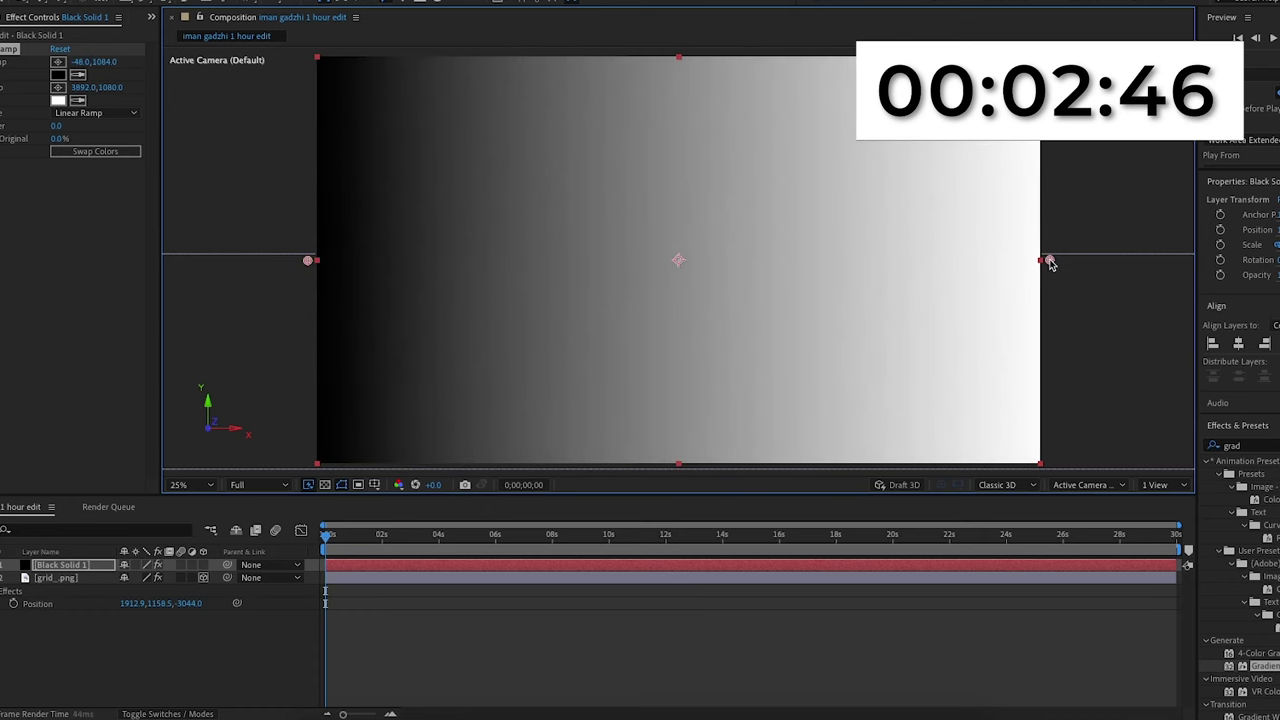
drag(81, 63, 1, 62)
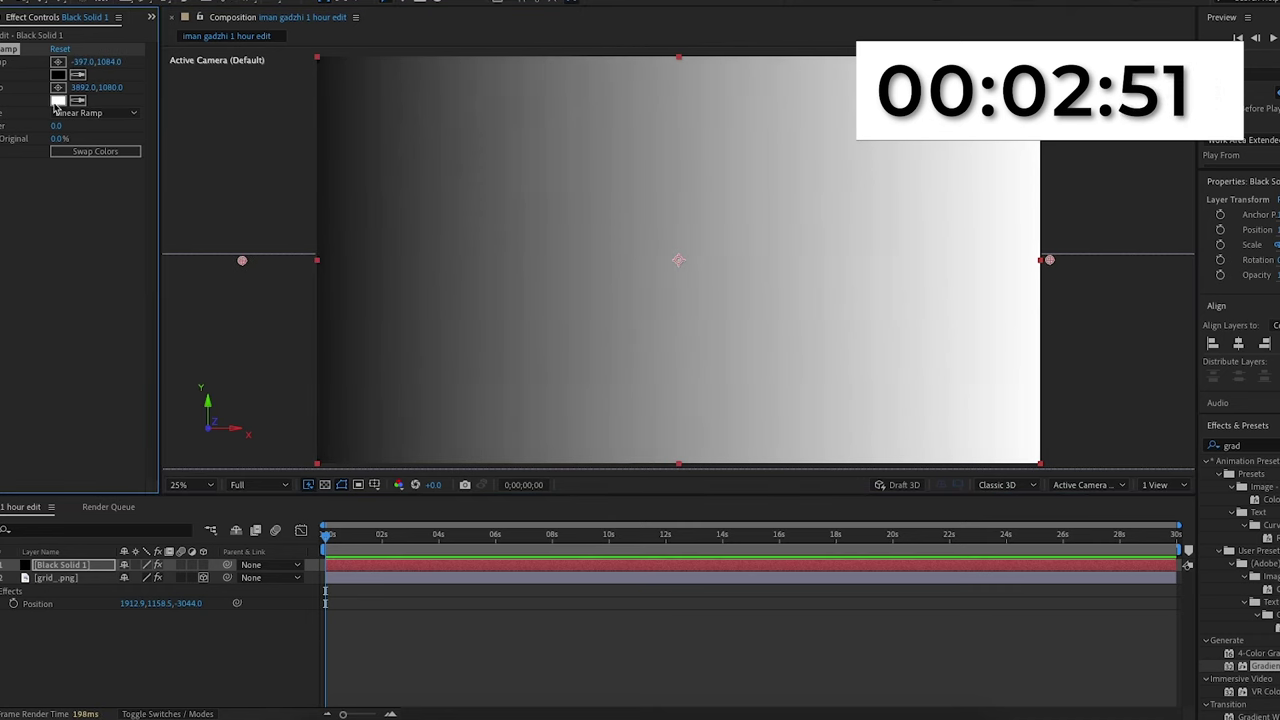
Step: Set the solid's ramp End Color to red BD2222 and shift its start point to -585.0, 1084.0
click(58, 100)
mouse_move(694, 474)
mouse_down()
mouse_move(711, 503)
mouse_move(703, 486)
mouse_move(688, 496)
mouse_up()
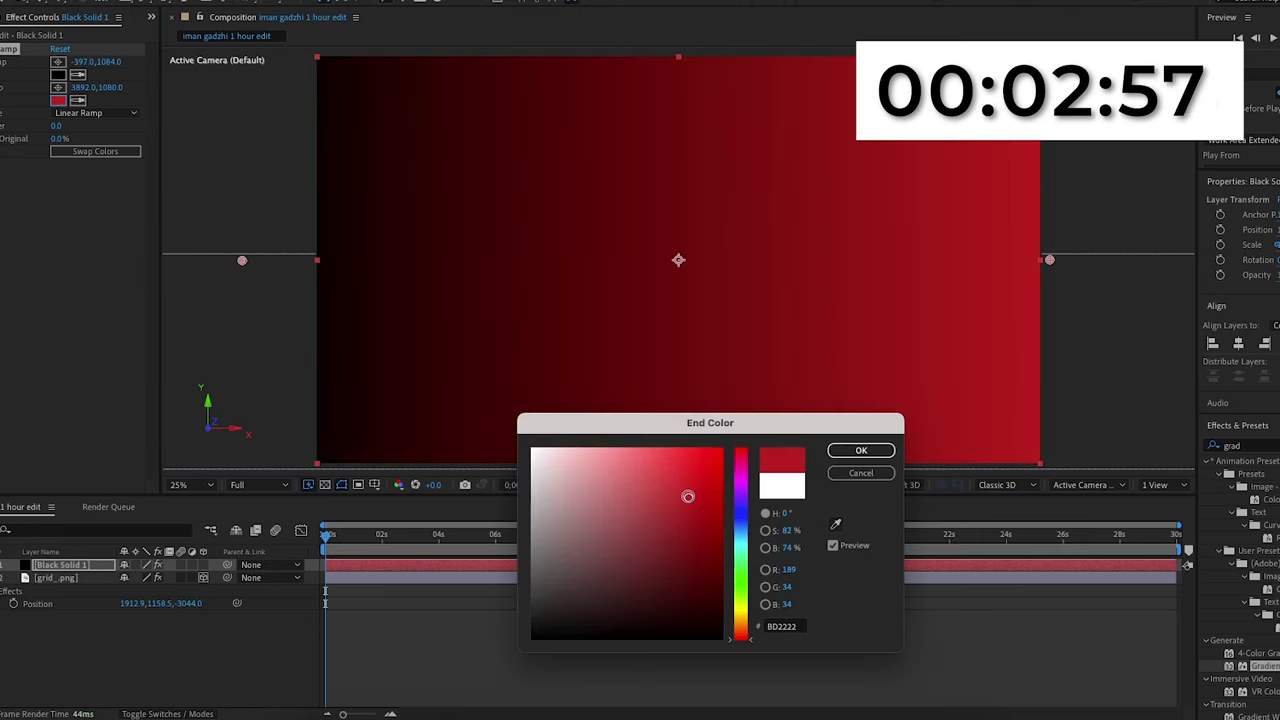
click(862, 451)
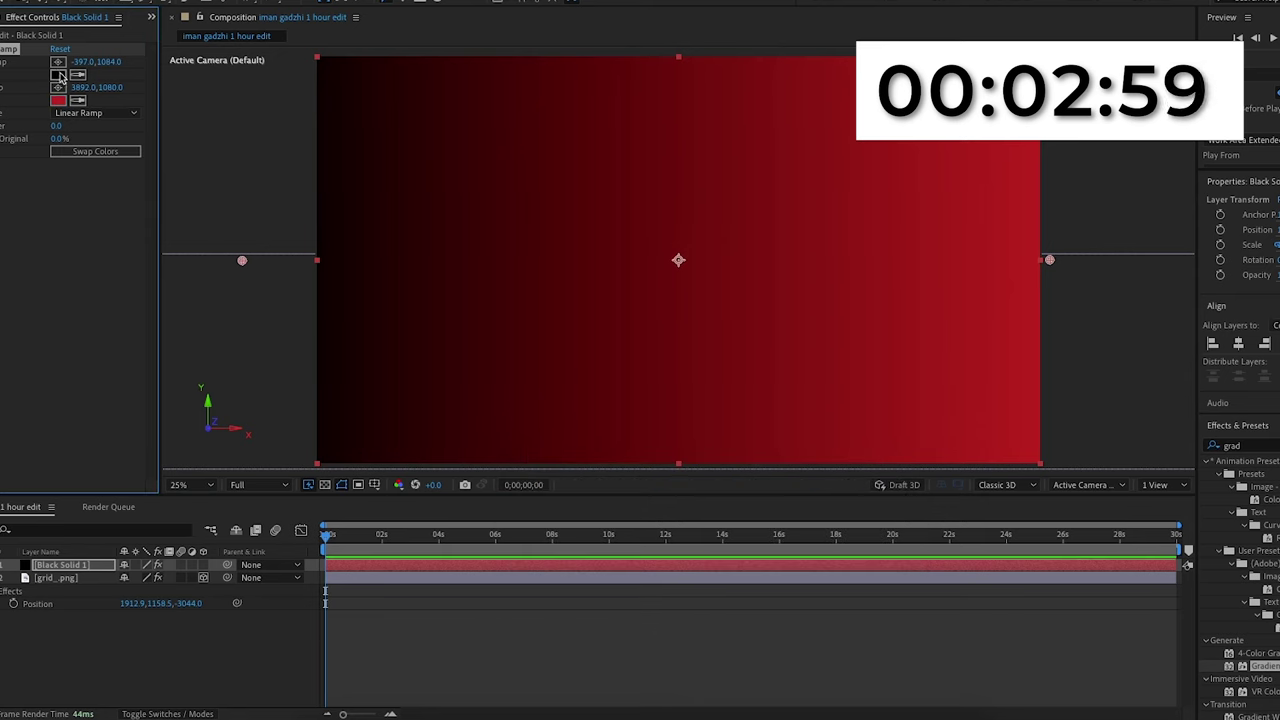
click(237, 234)
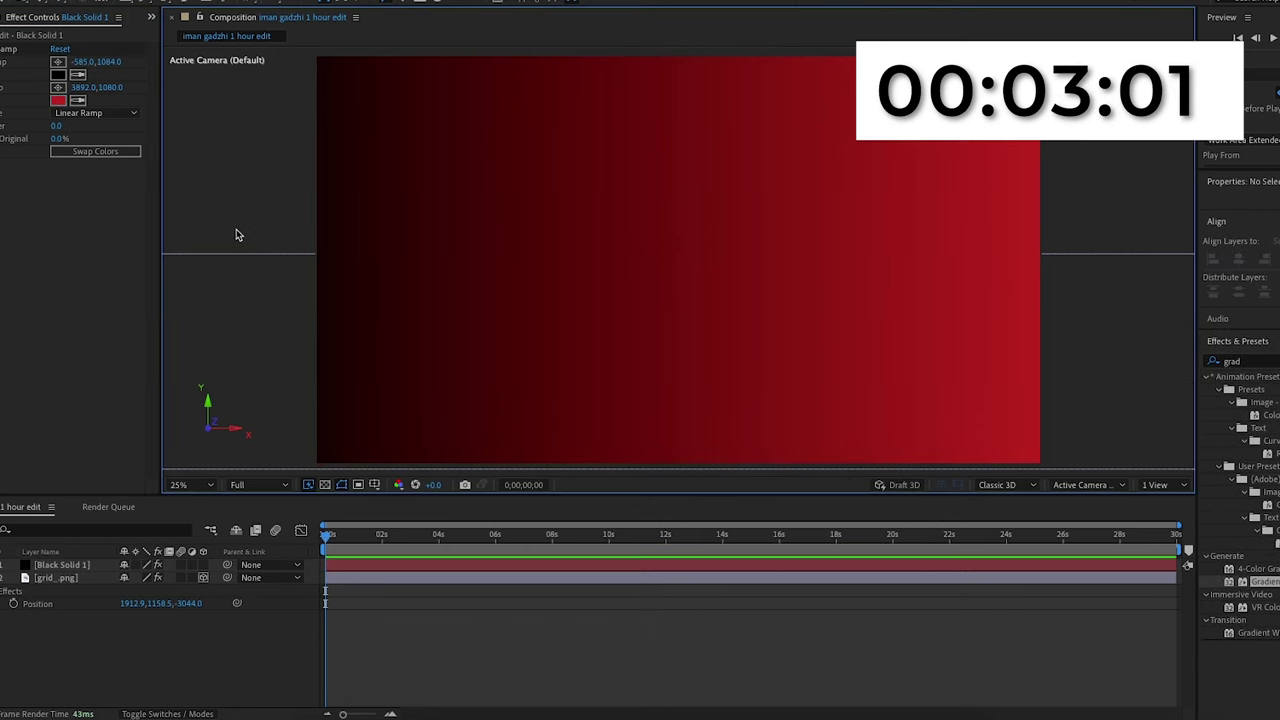
Step: Show the layers' blending mode options and set the black solid's blending mode to Screen
click(167, 713)
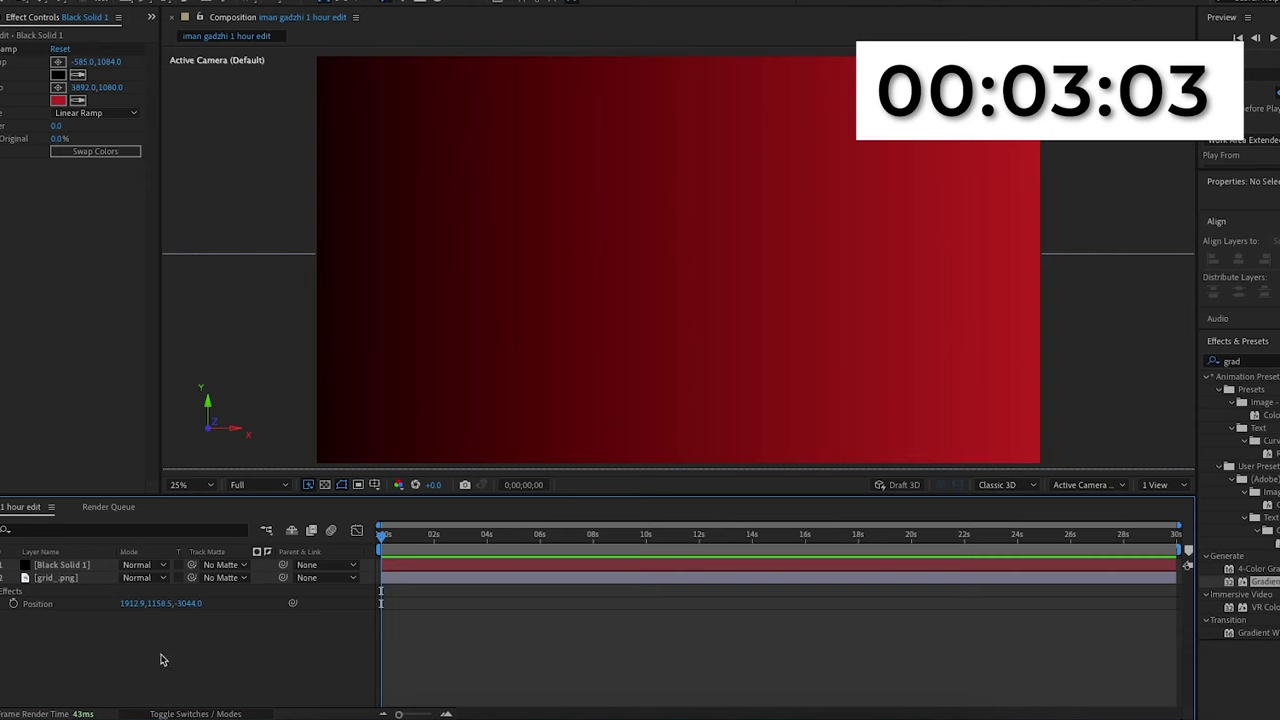
click(148, 565)
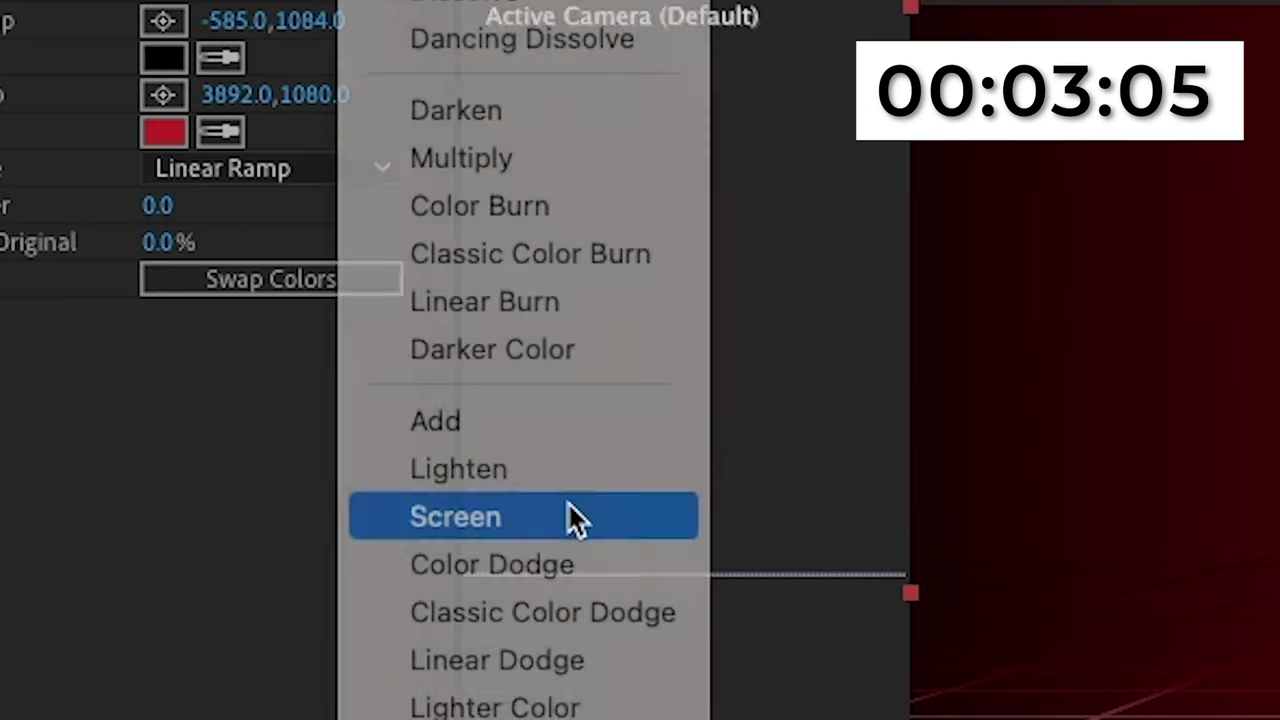
click(200, 234)
Step: Lower the grid layer's opacity to 6% and set the black solid's blending mode to Soft Light
click(87, 582)
key(t)
click(125, 592)
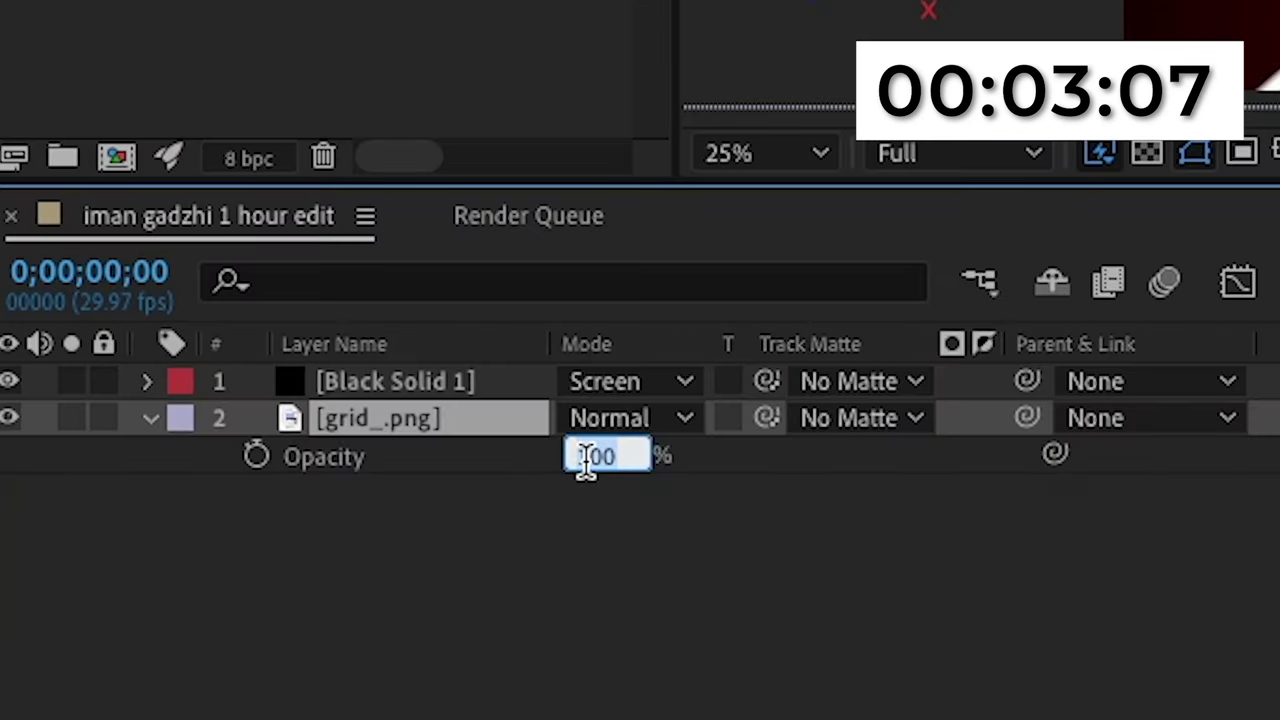
text(6)
key(Return)
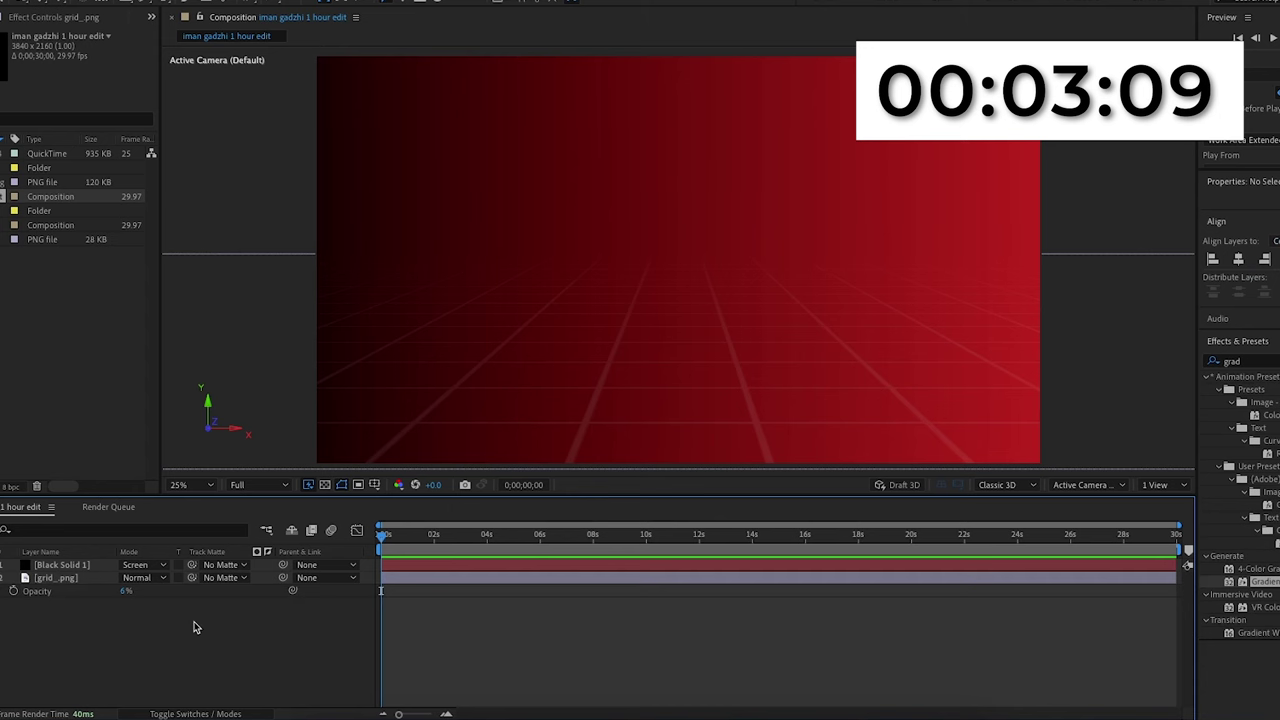
click(136, 578)
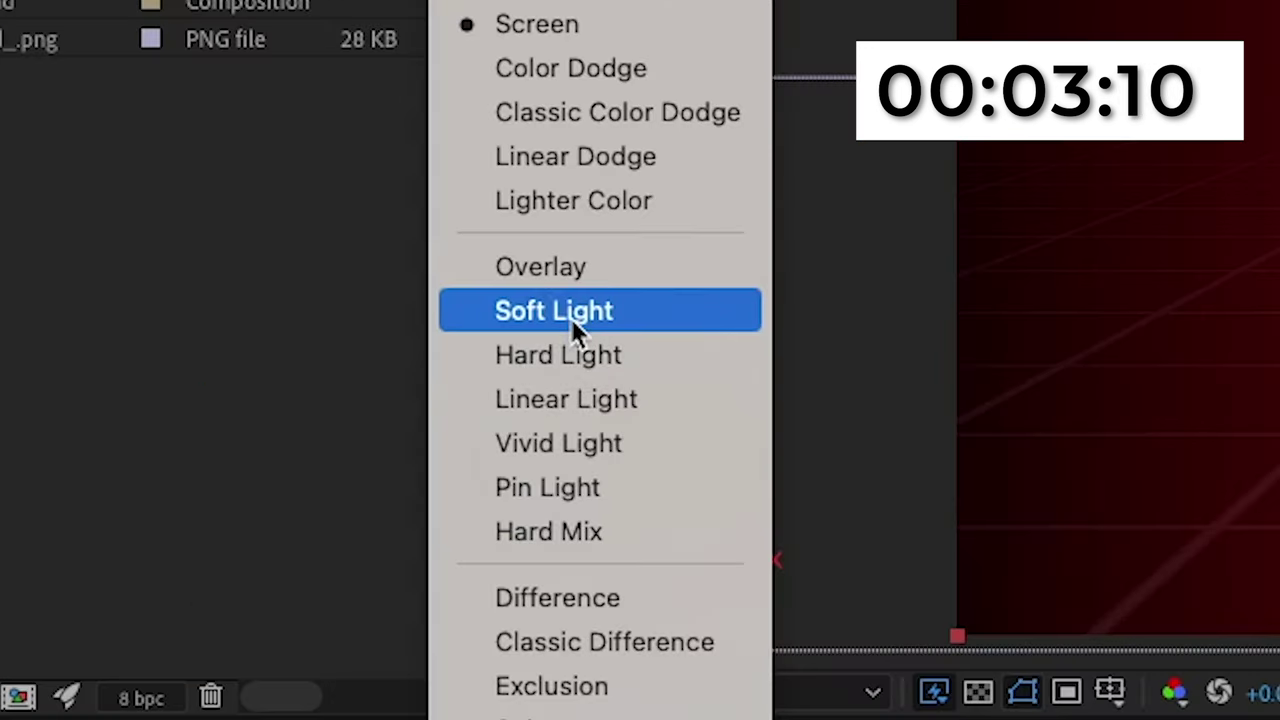
click(161, 332)
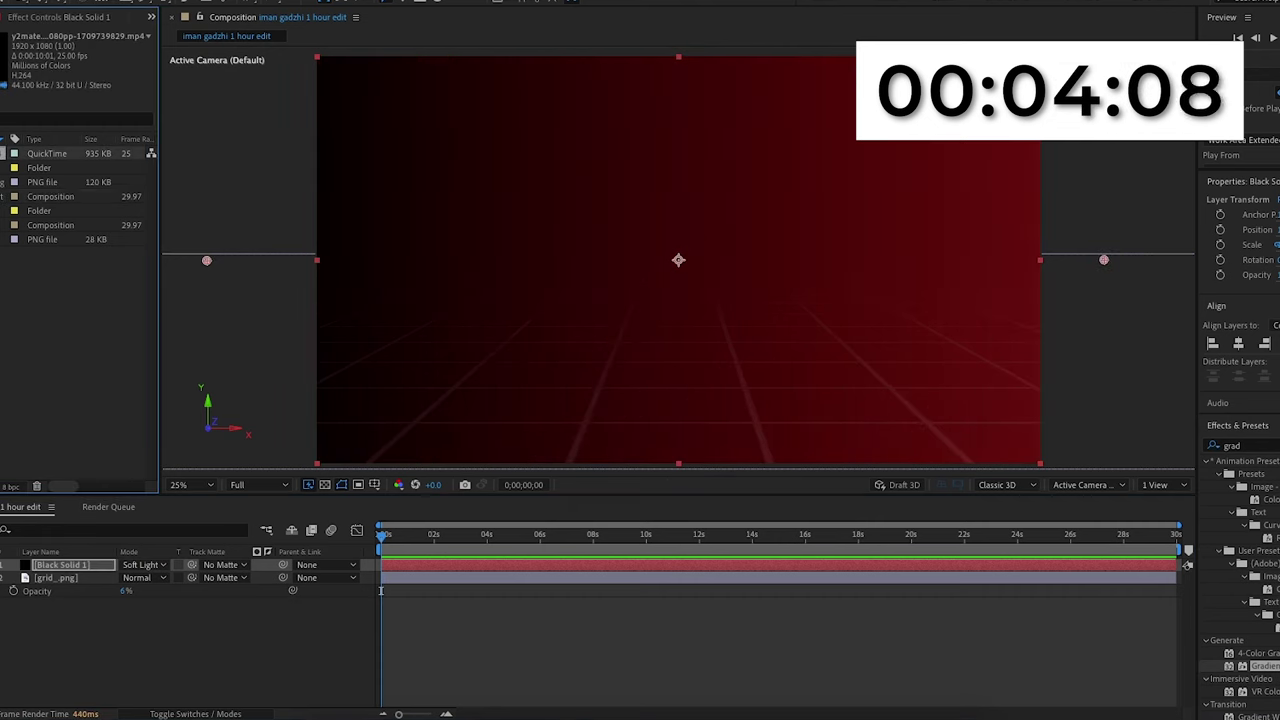
Step: Place the y2mate MP4 footage above the black solid in the composition and scale it to 200%
drag(47, 153, 166, 553)
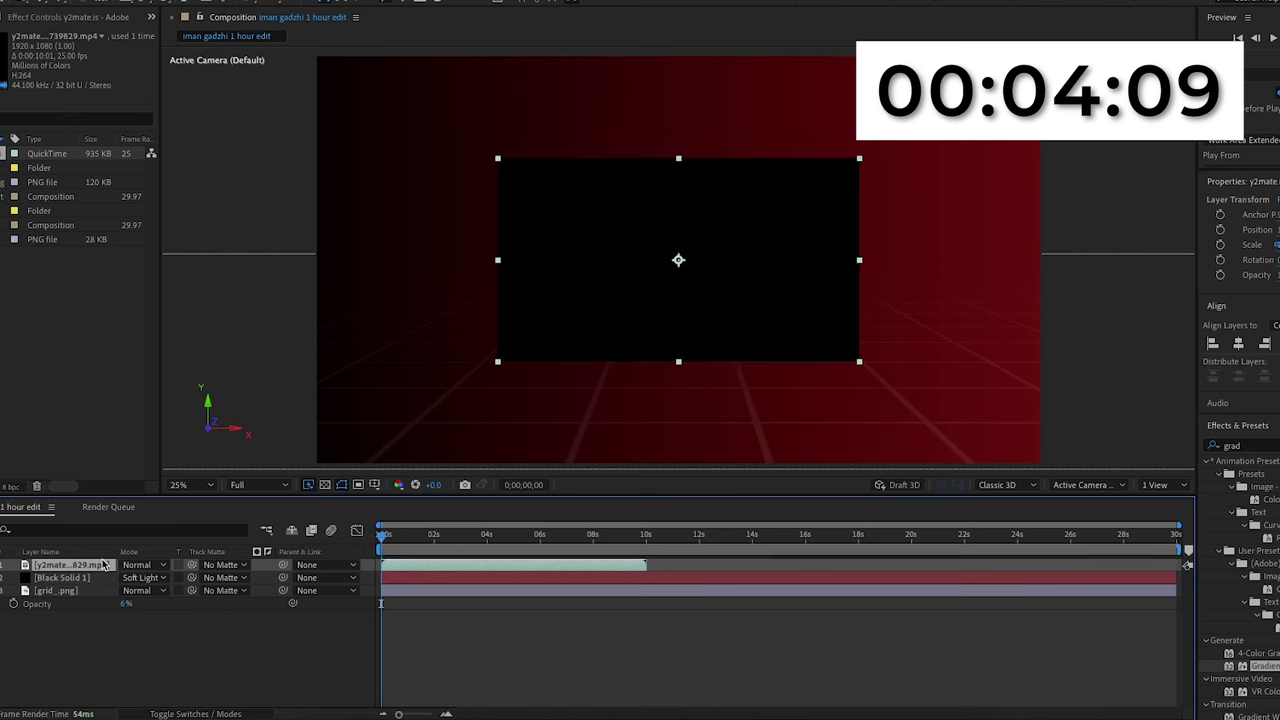
key(s)
click(166, 578)
text(20)
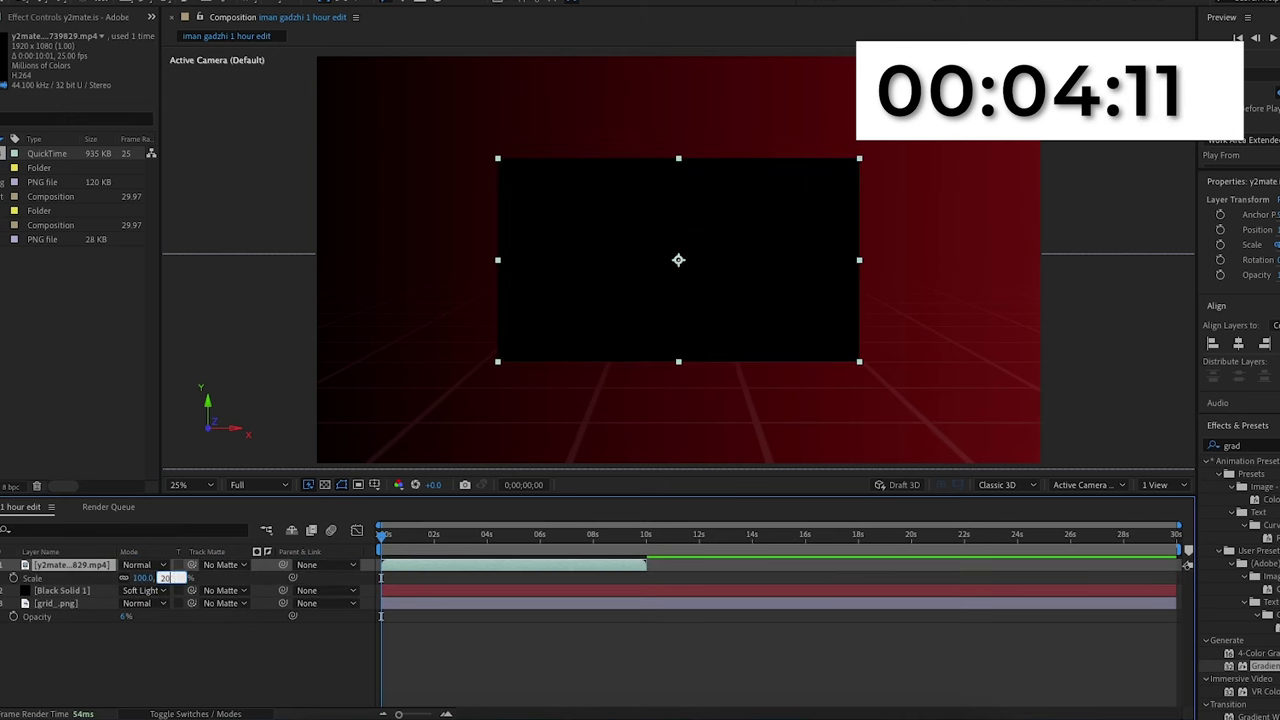
text(0)
key(Return)
click(180, 655)
Step: Set the MP4 clip's blending mode to Screen so its black background drops out
click(138, 565)
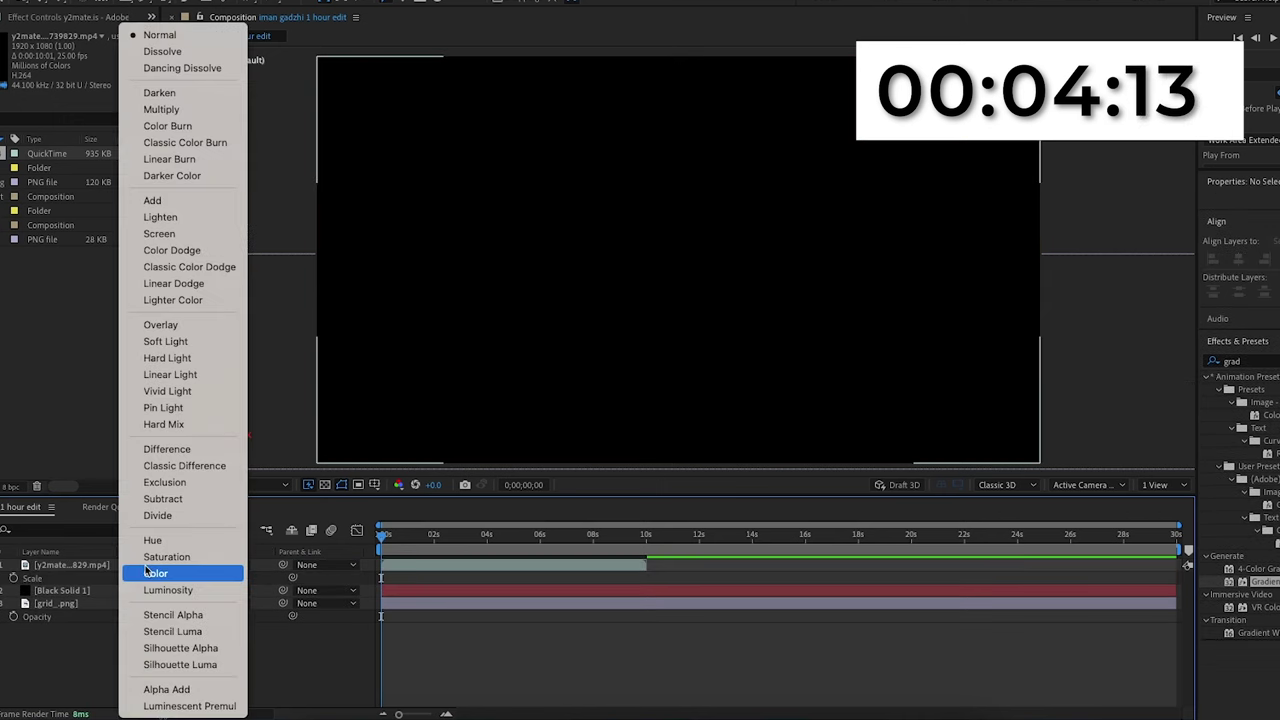
click(160, 234)
click(175, 233)
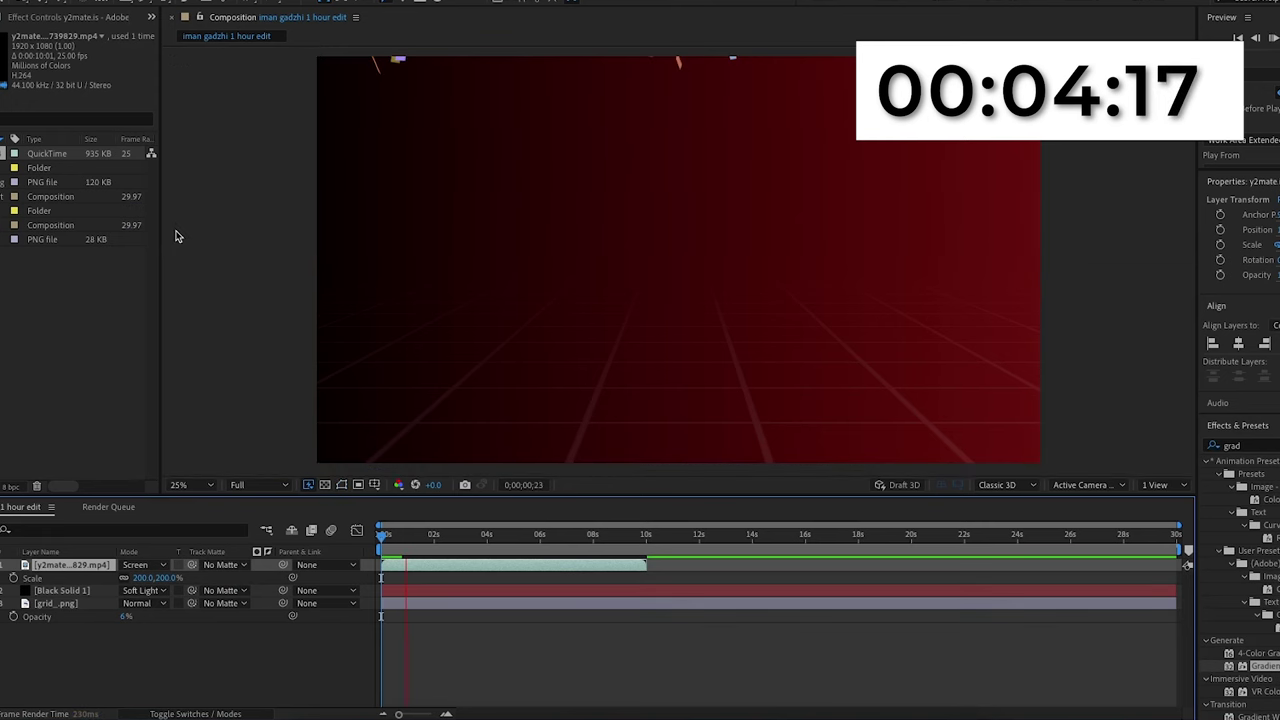
Step: Preview the confetti clip and slide it slightly earlier so the confetti enters sooner
key(space)
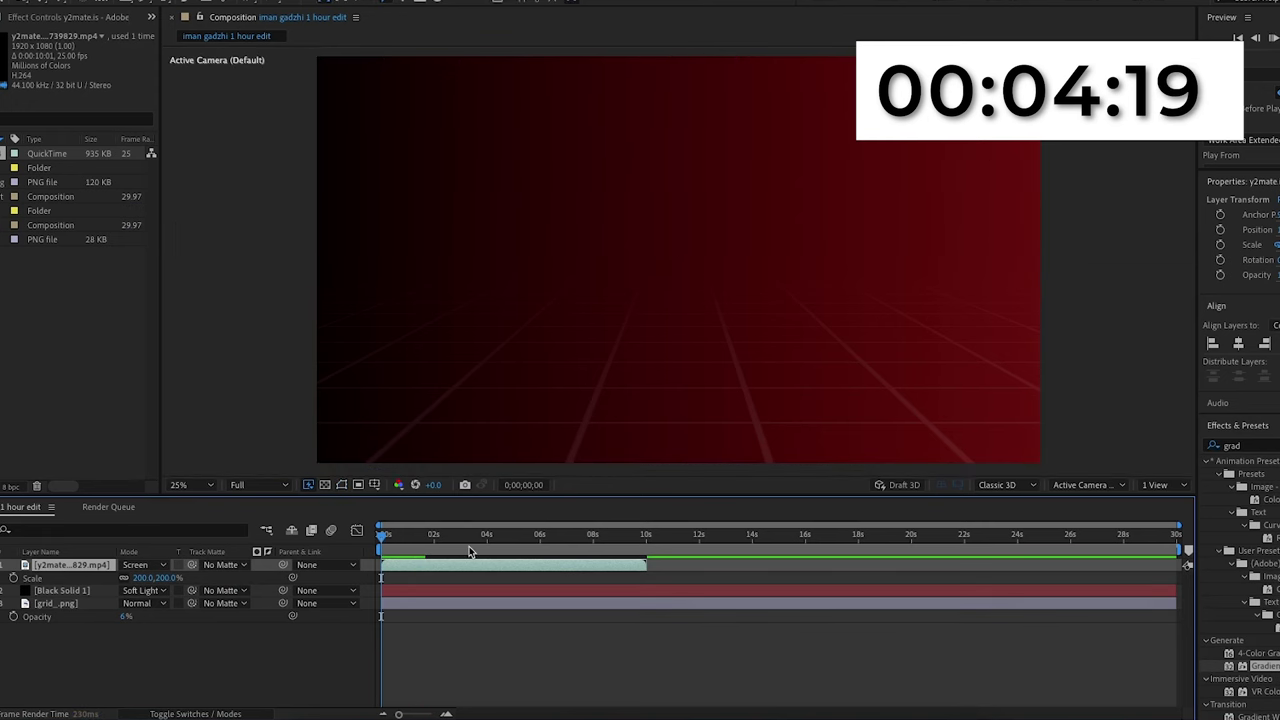
key(space)
drag(417, 545, 397, 573)
key(Home)
key(space)
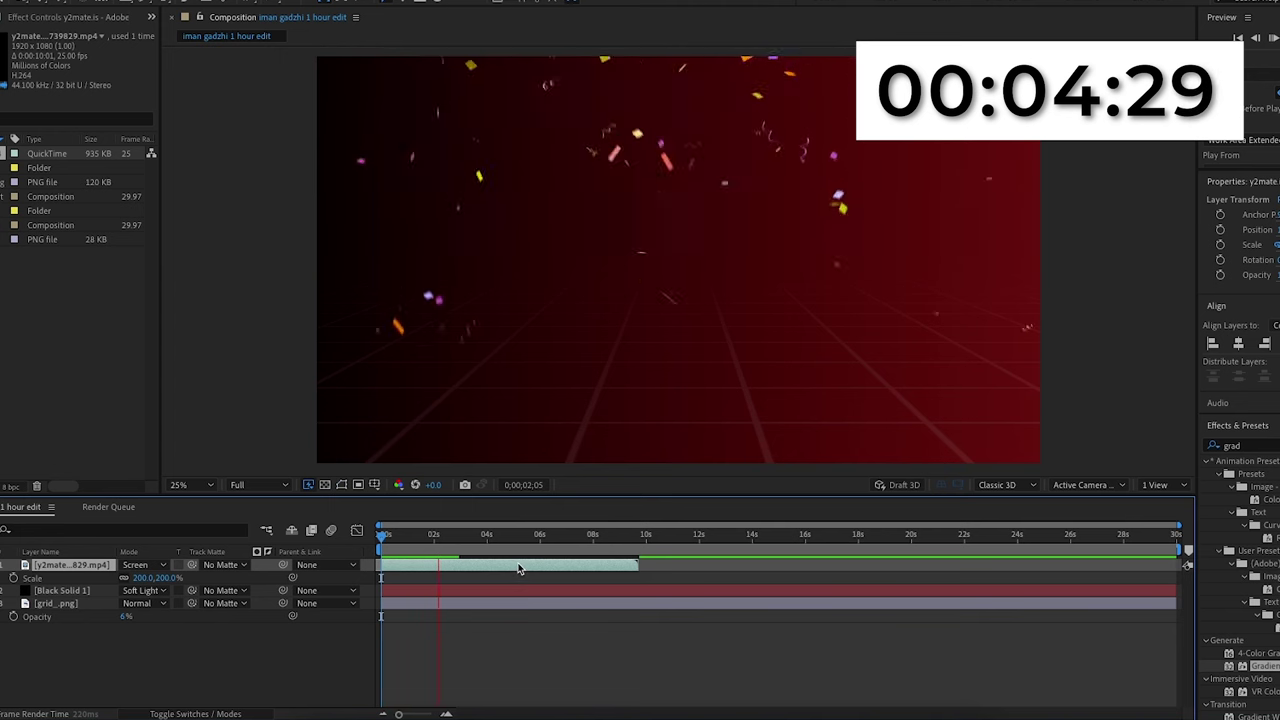
key(space)
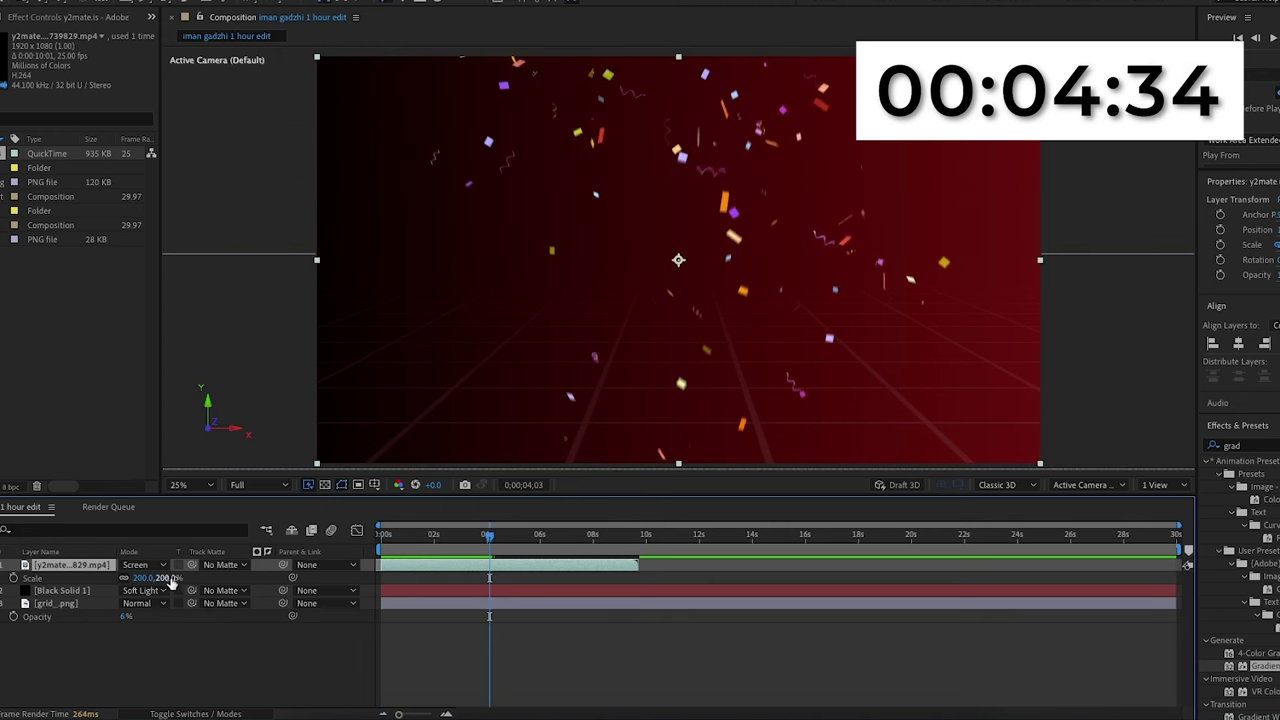
Step: Enlarge the confetti clip to 275% and preview the result
drag(170, 578, 213, 577)
key(space)
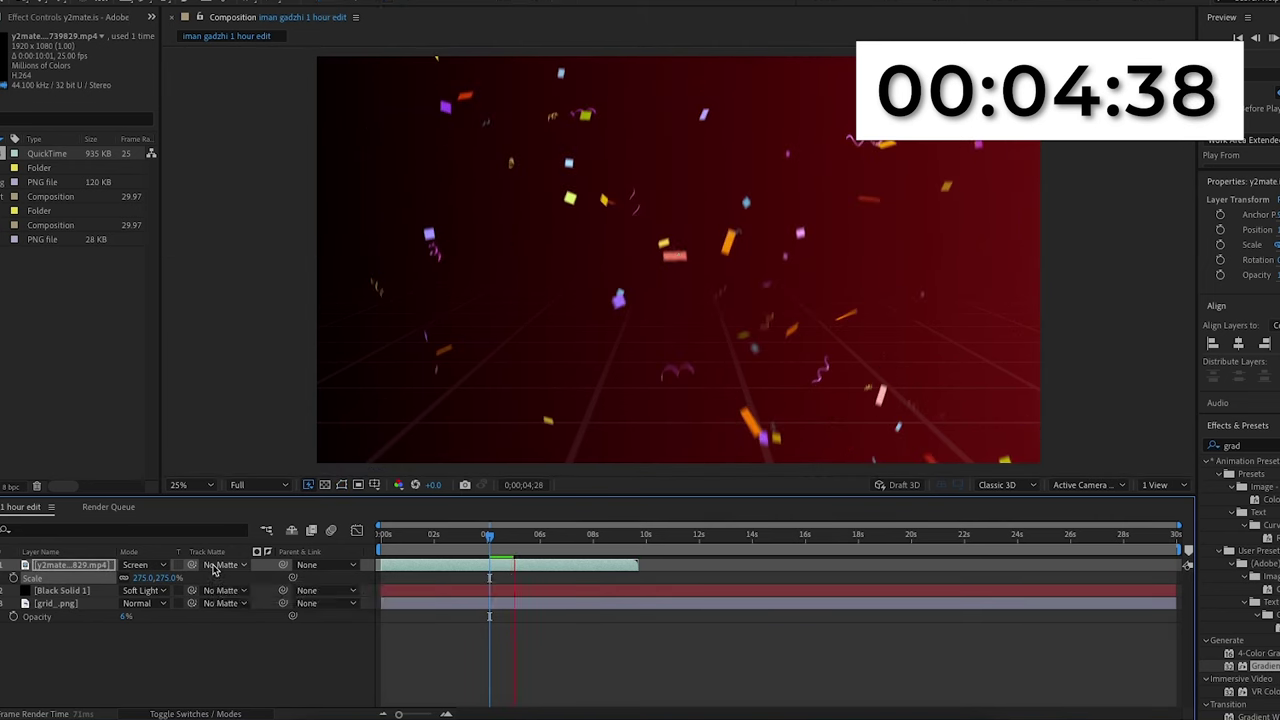
key(space)
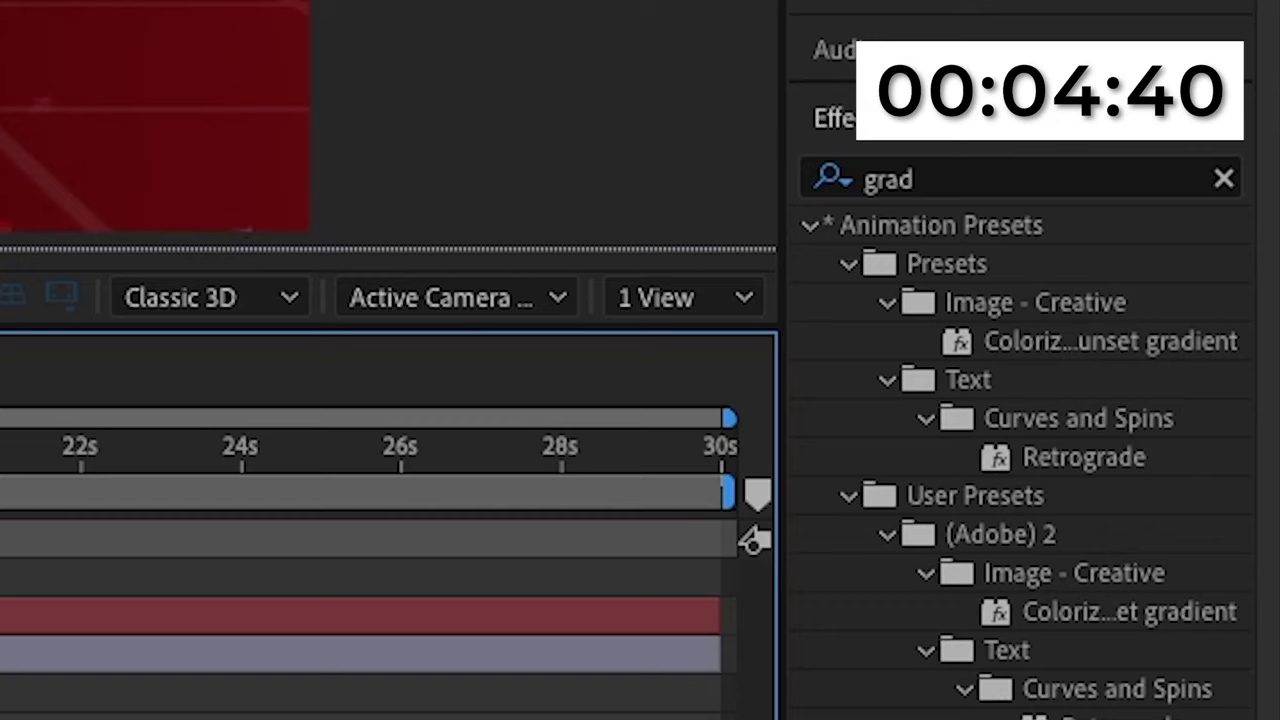
Step: Apply Fast Box Blur to the confetti clip with a blur radius of 2
key(ctrl+f)
key(BackSpace)
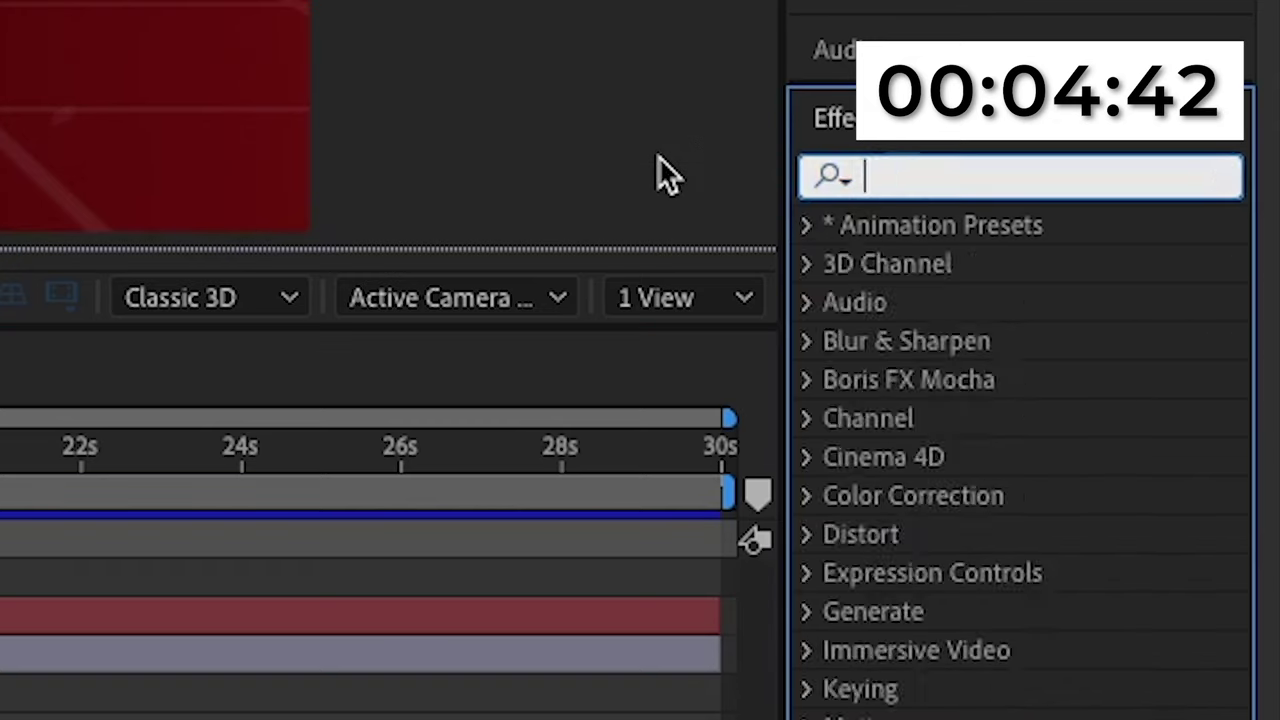
text(fast)
double_click(938, 688)
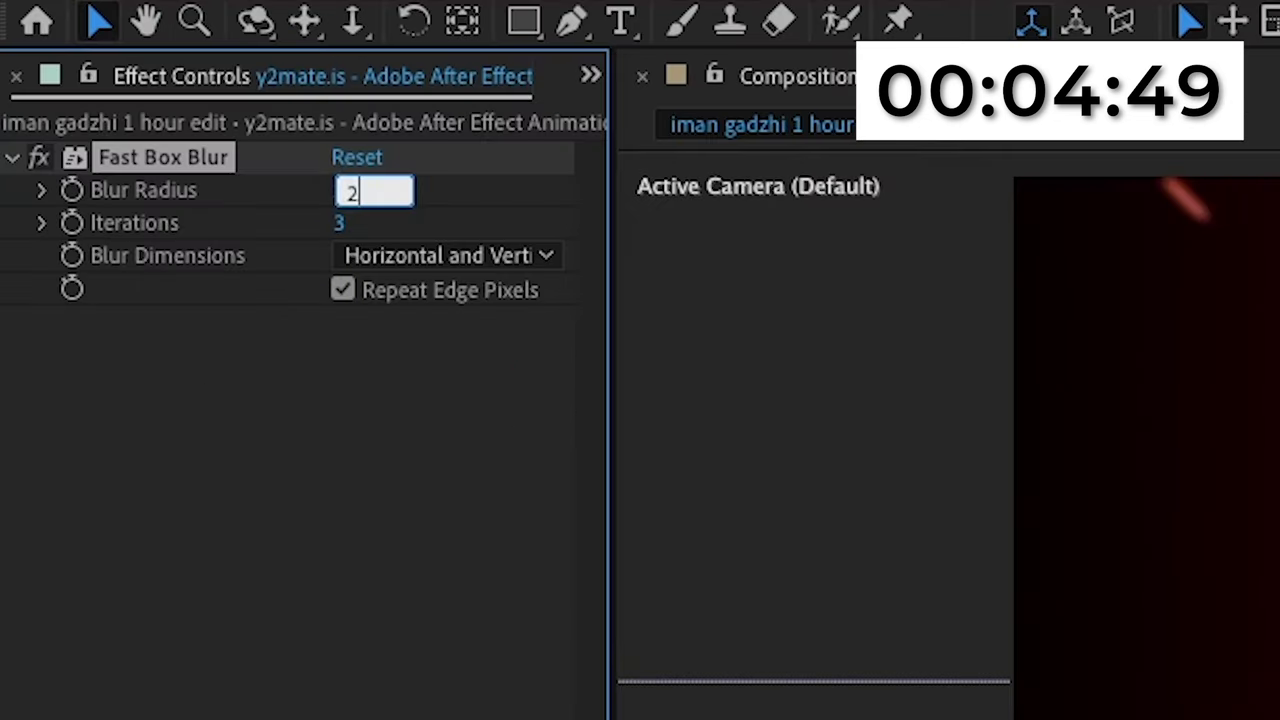
text(2)
key(Return)
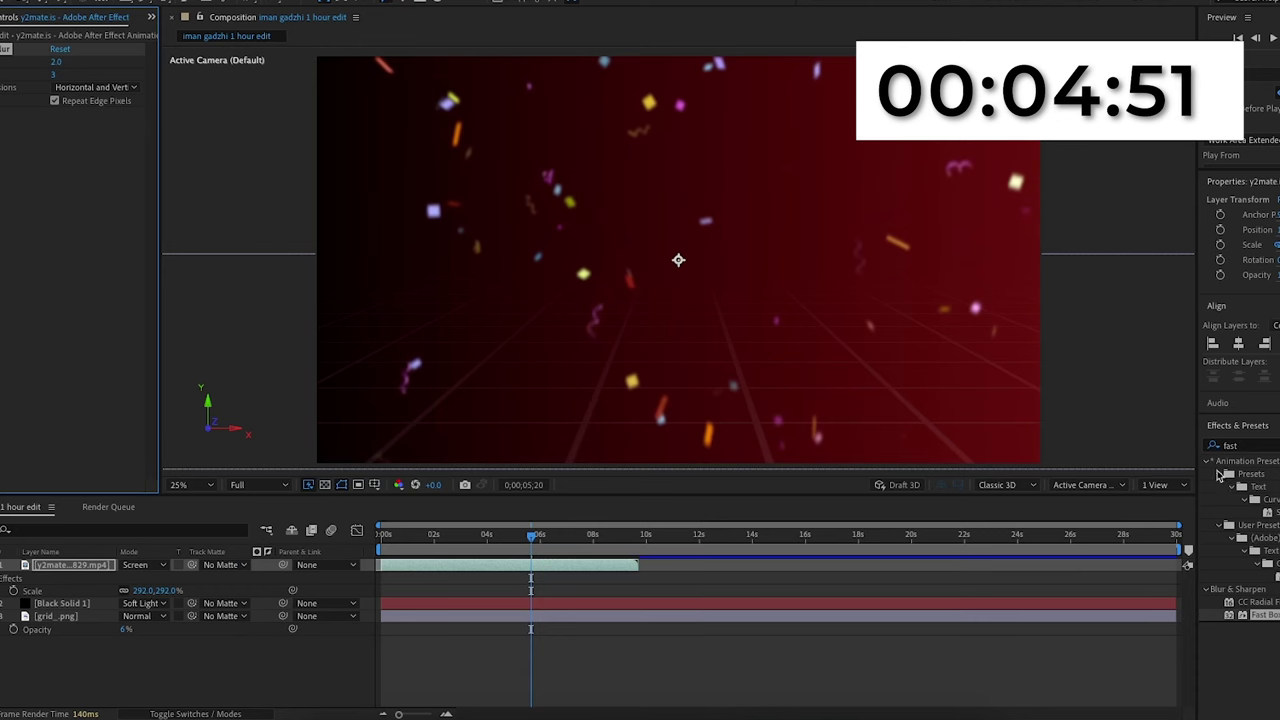
Step: Apply Glow to the confetti clip, set its glow radius to 26, and preview the result
drag(1241, 446, 1166, 434)
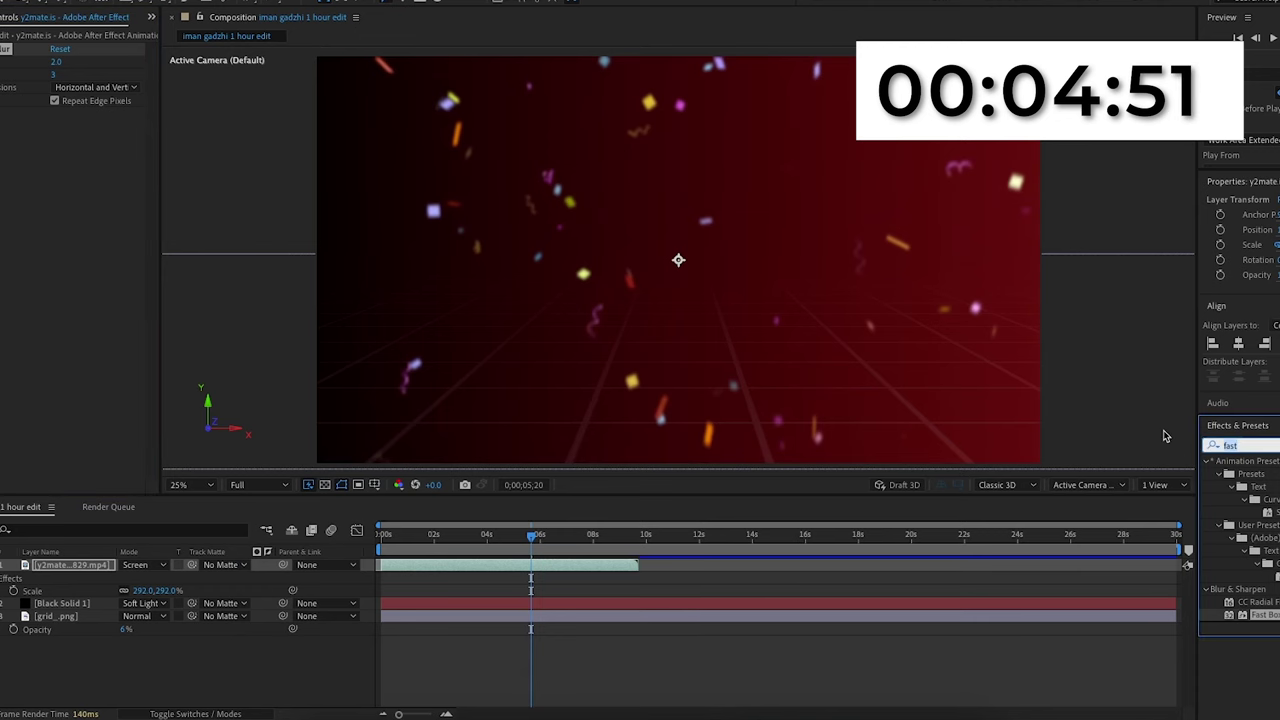
key(BackSpace)
text(glow)
drag(905, 658, 131, 568)
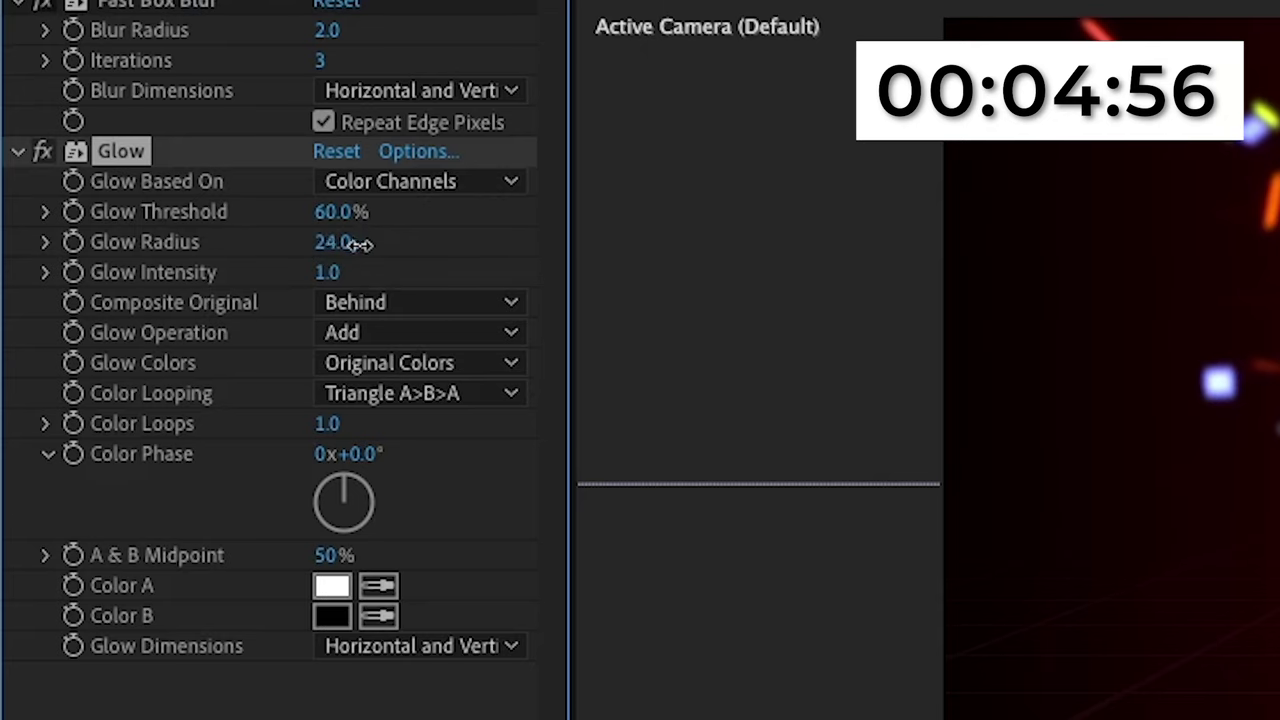
drag(360, 245, 365, 245)
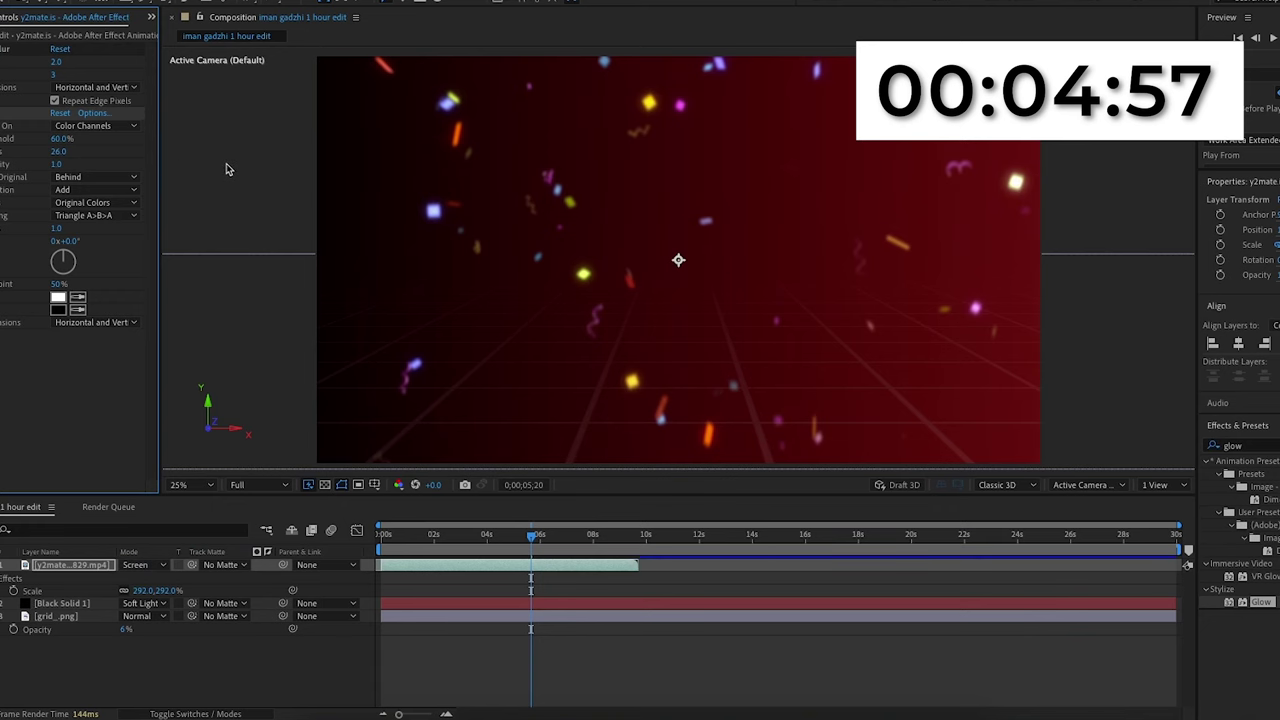
click(226, 169)
key(space)
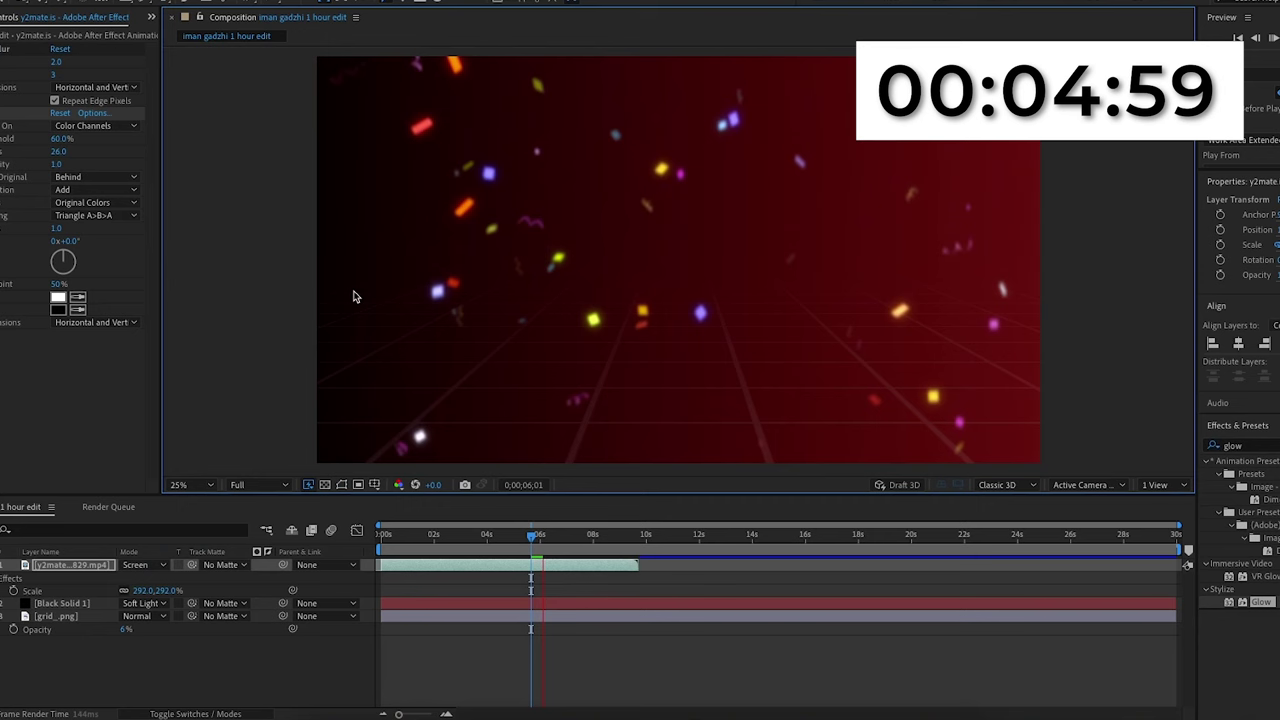
key(space)
Step: Duplicate the confetti clip and offset the two copies so the duplicate starts at about 4 s, overlapping the first
drag(546, 547, 706, 580)
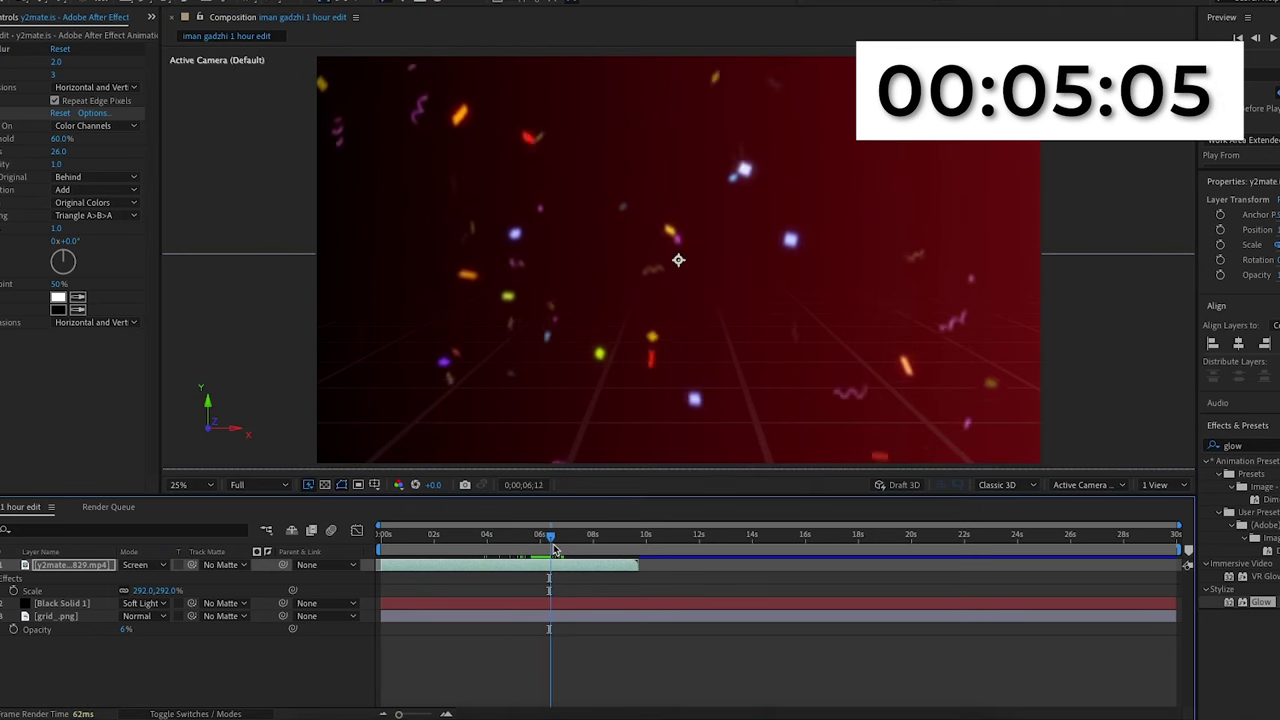
key(ctrl+d)
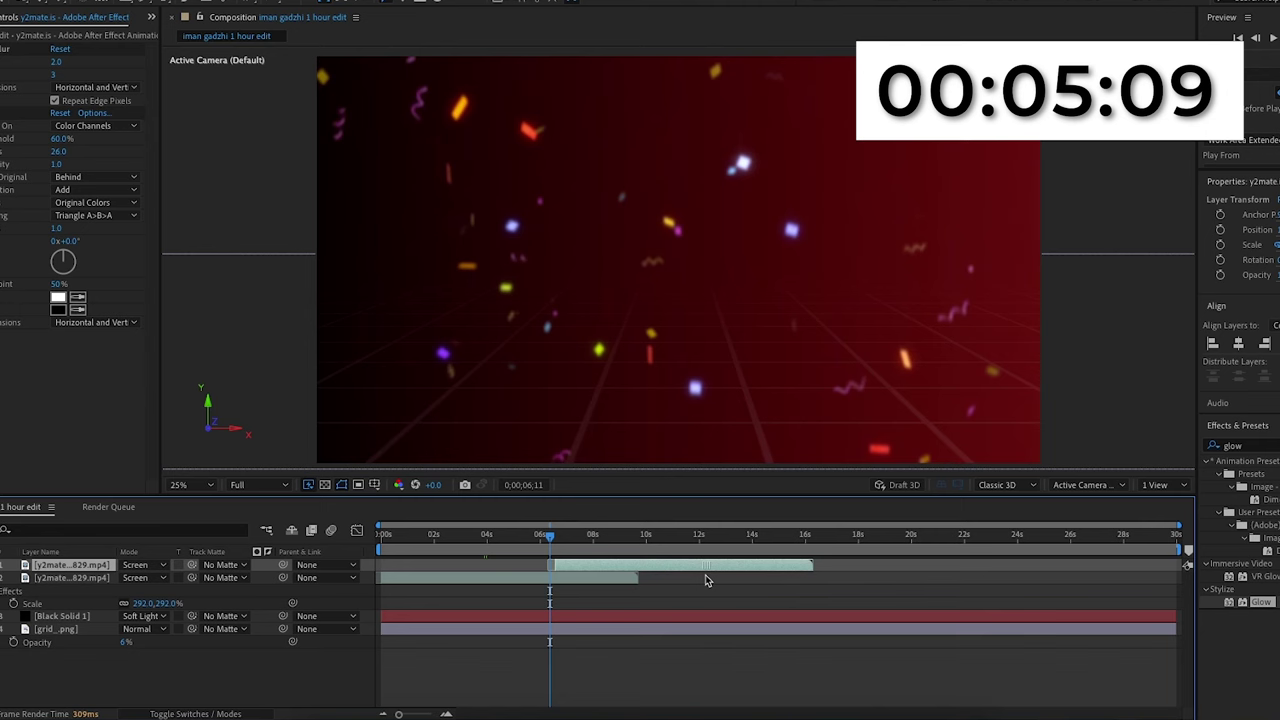
drag(551, 537, 589, 572)
drag(594, 540, 527, 554)
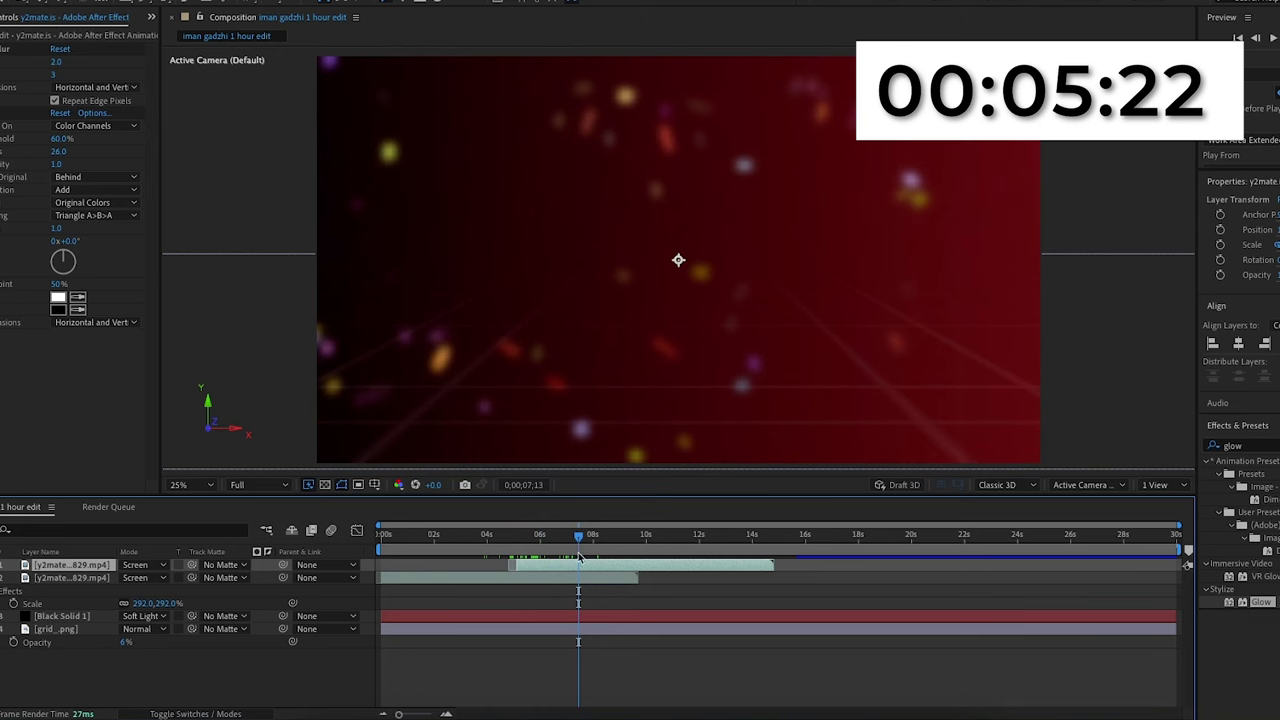
drag(574, 570, 547, 543)
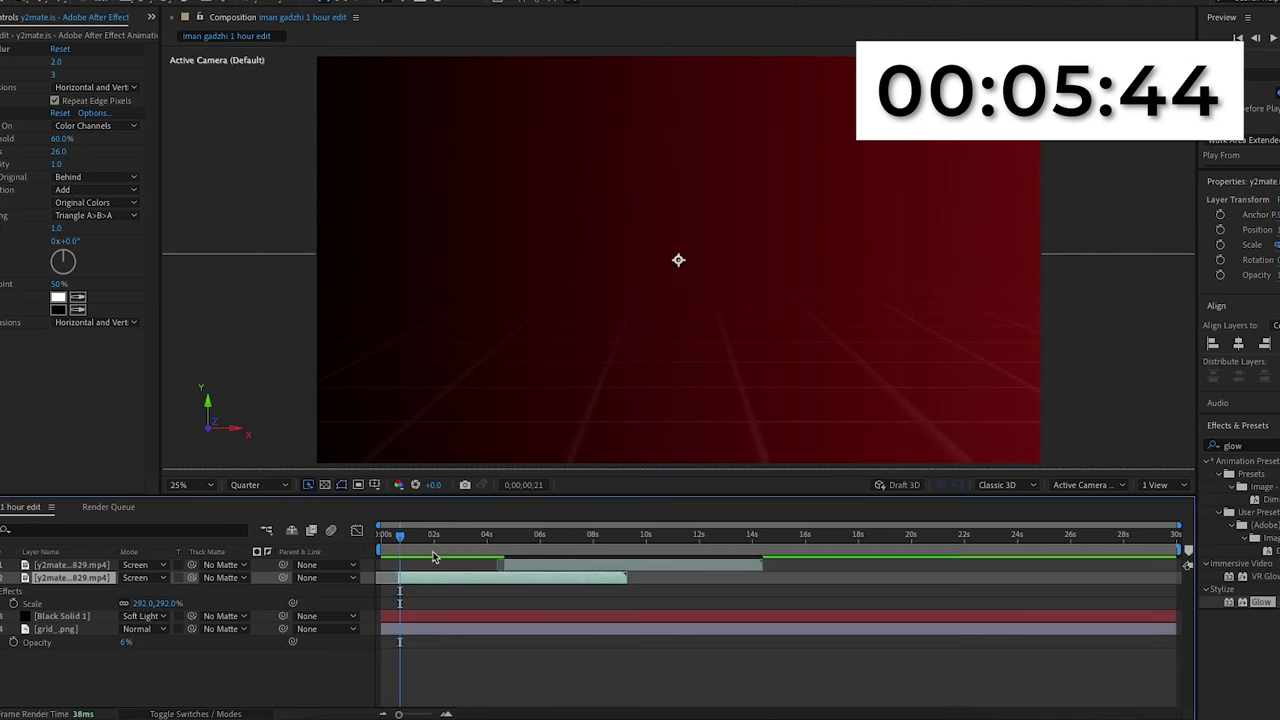
drag(422, 577, 450, 574)
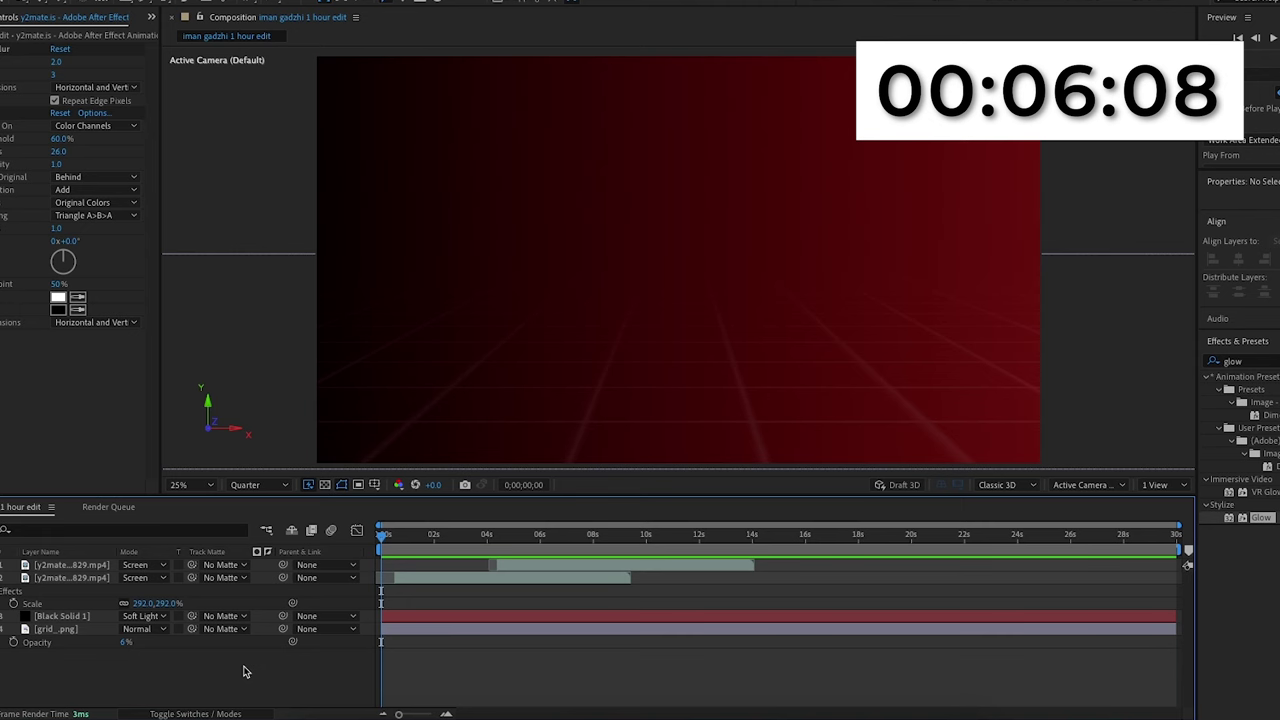
Step: Scale the grid layer to 116% and set its tiling output height to 190
click(100, 615)
click(105, 629)
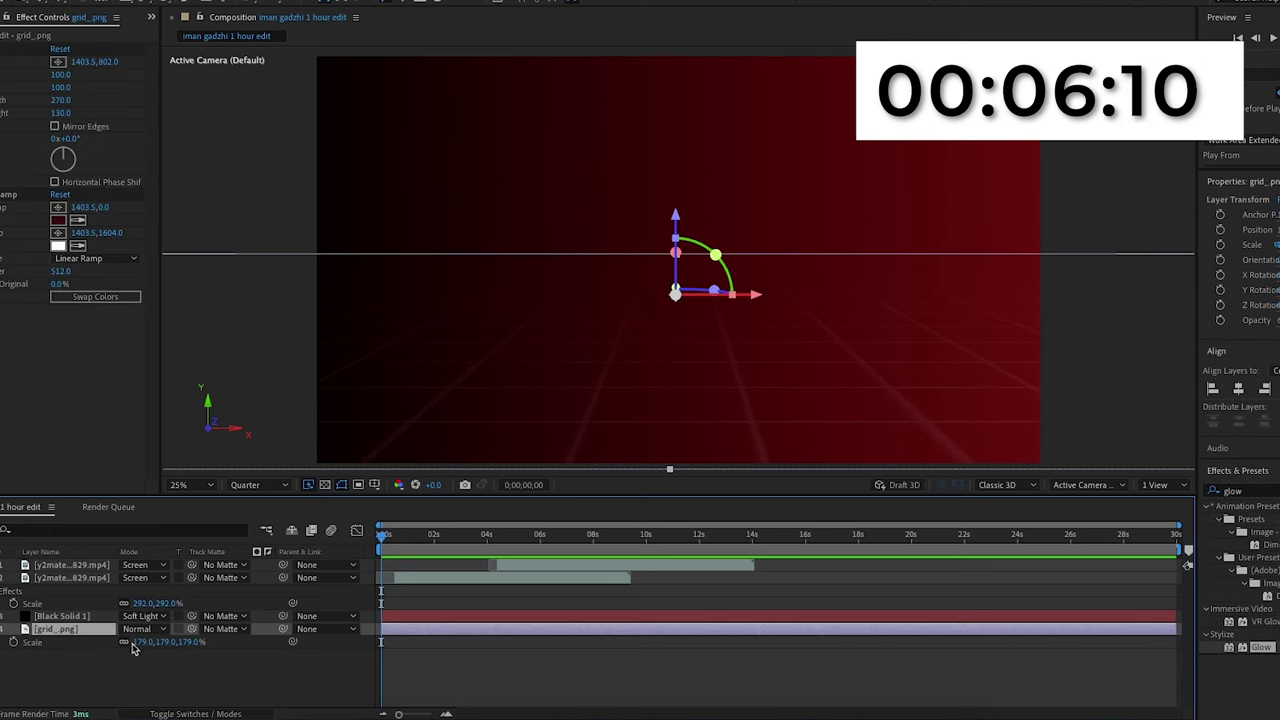
drag(183, 642, 147, 654)
click(103, 415)
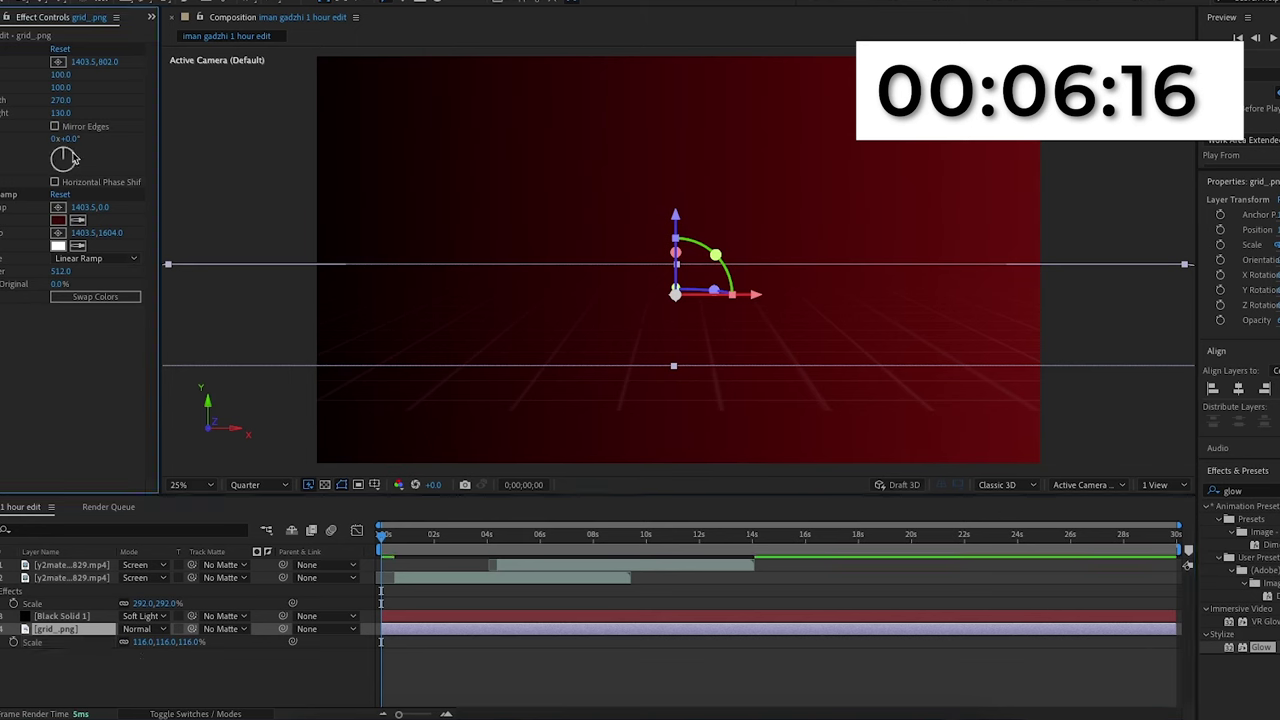
drag(62, 113, 66, 113)
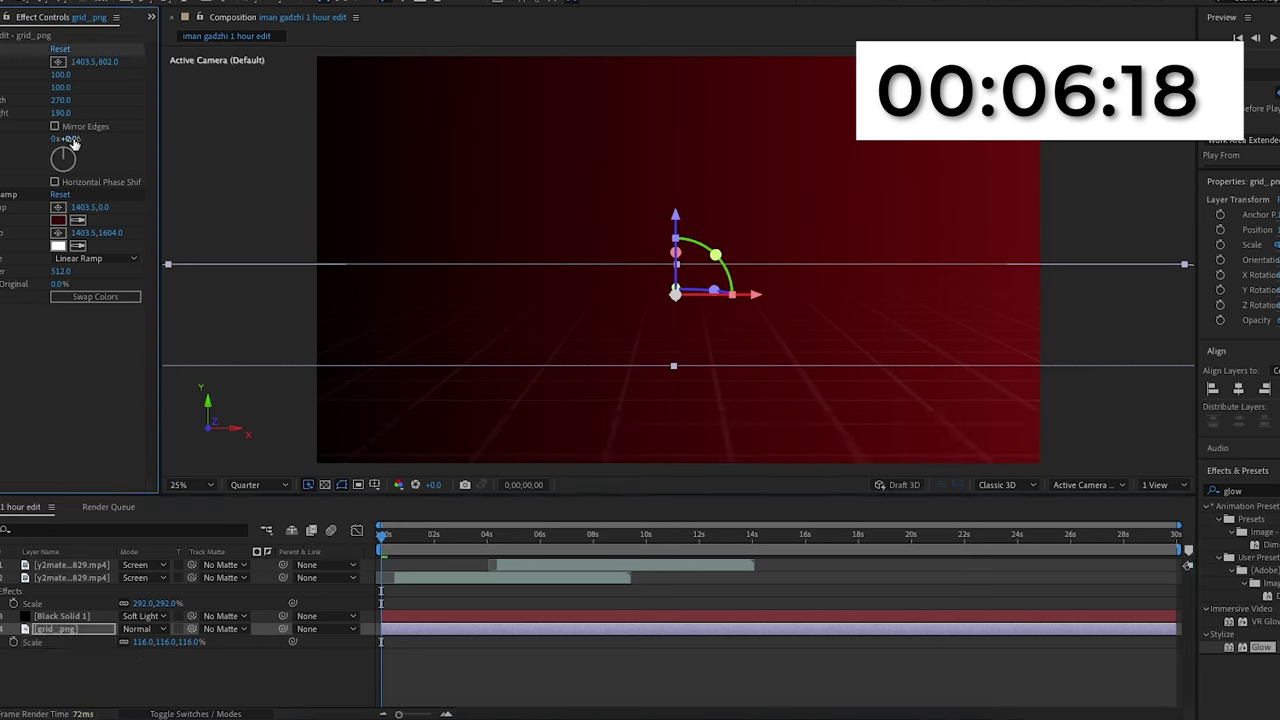
click(183, 432)
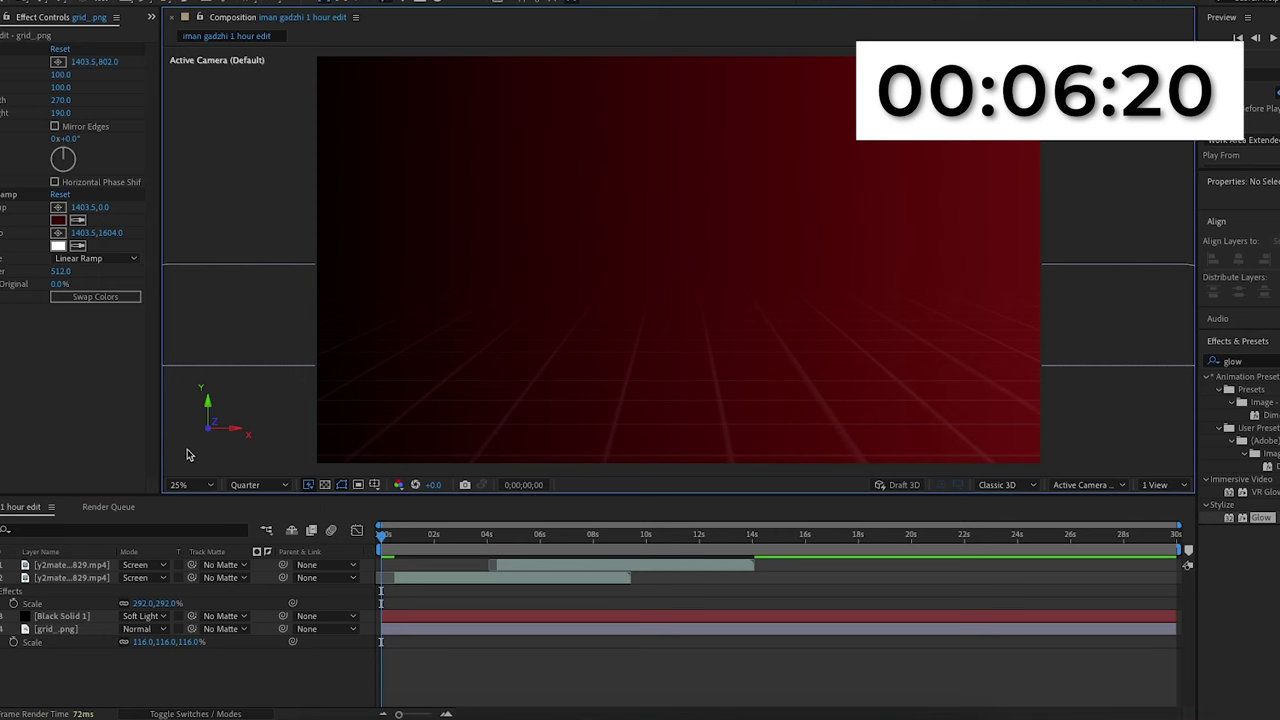
Step: Add an adjustment layer at the top of the composition and apply the Transform effect to it
right_click(80, 662)
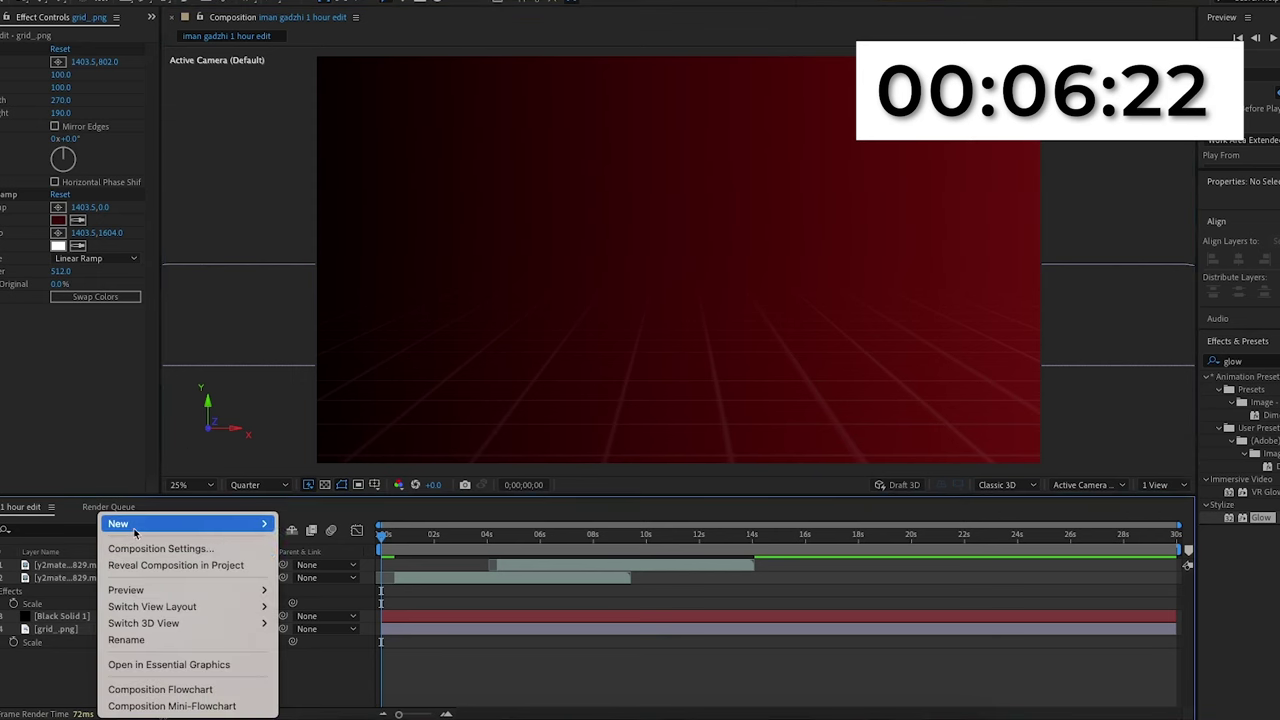
mouse_move(130, 526)
click(325, 648)
click(1243, 360)
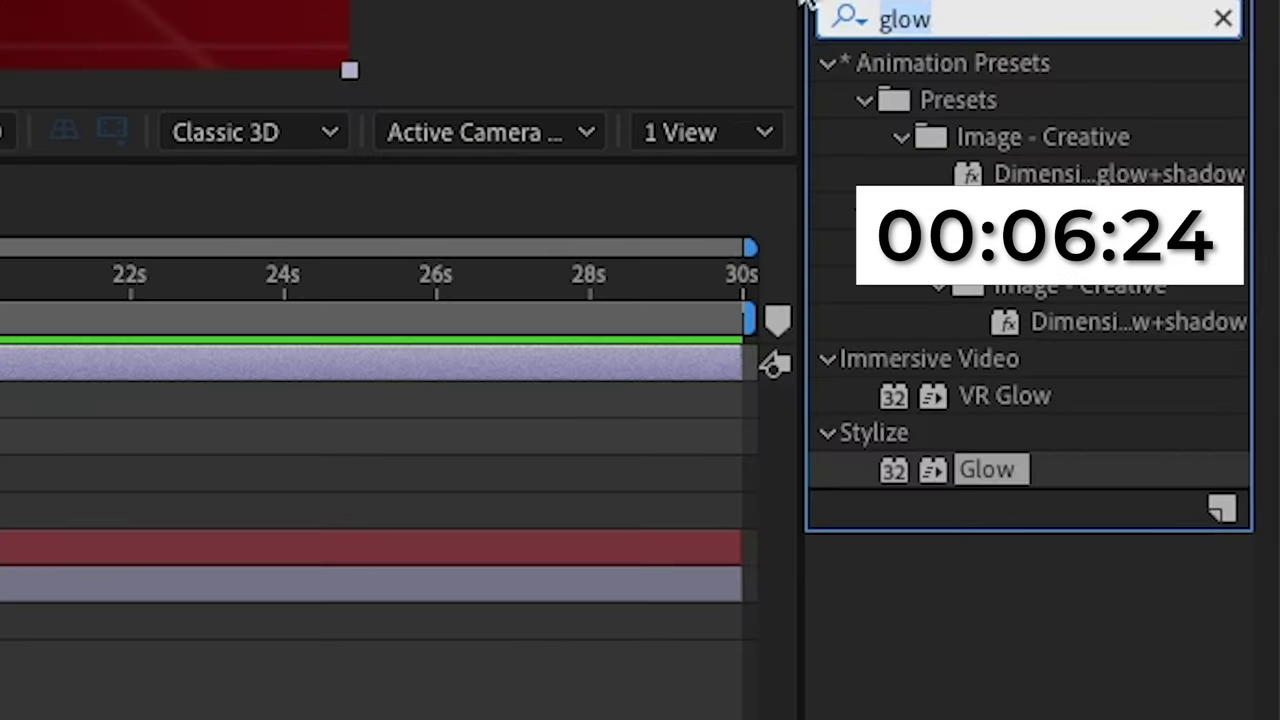
key(BackSpace)
text(trans)
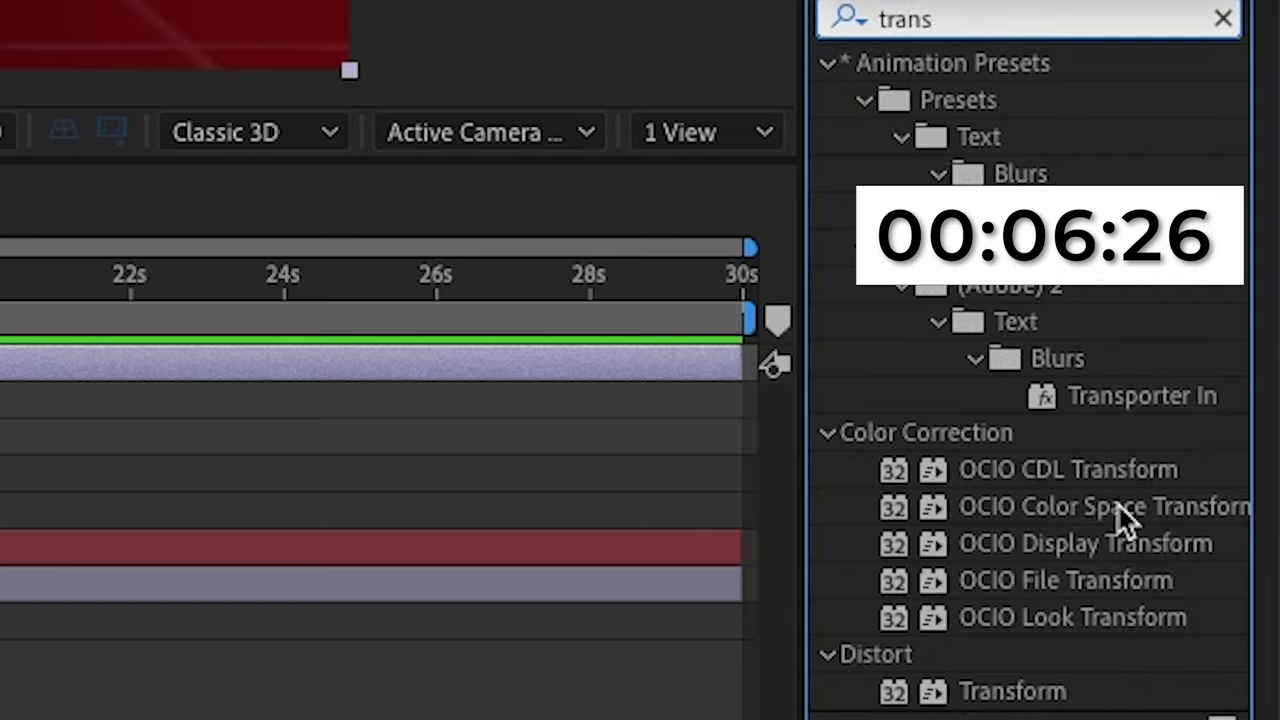
double_click(1008, 691)
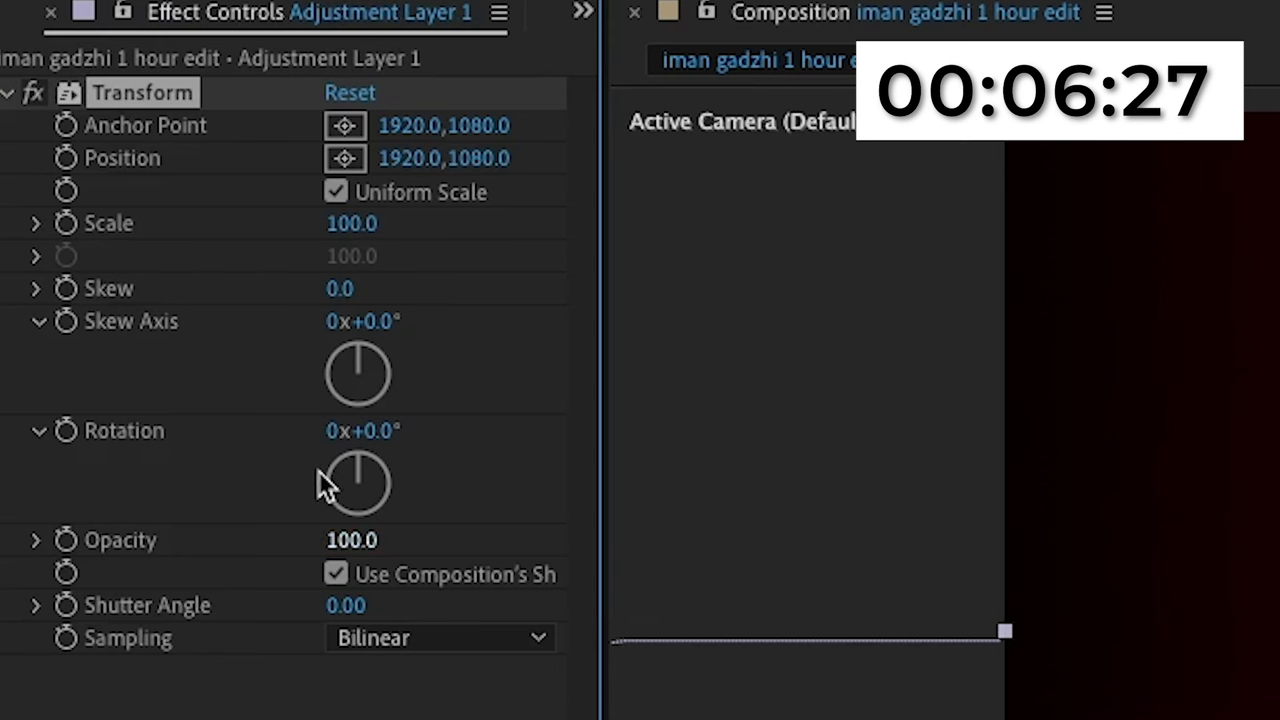
Step: Animate the adjustment layer's Transform Scale from 208 at the composition start to 100 at 0;00;07;29
click(66, 223)
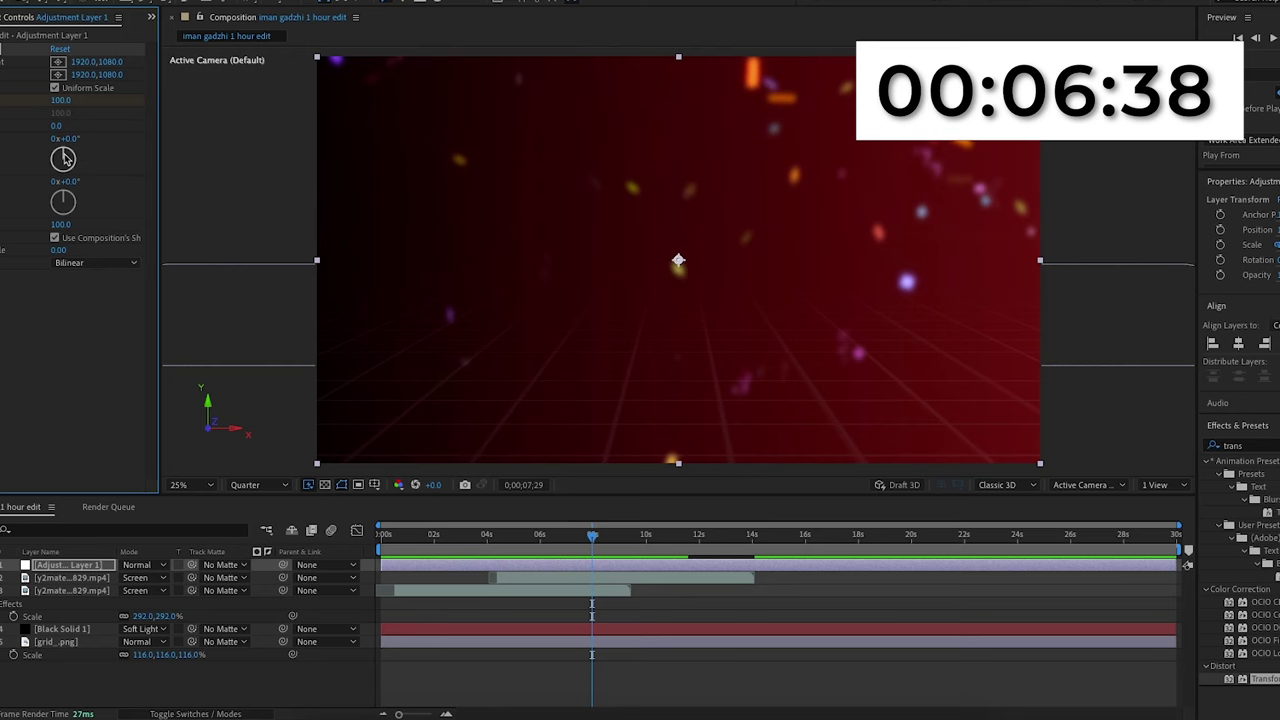
key(u)
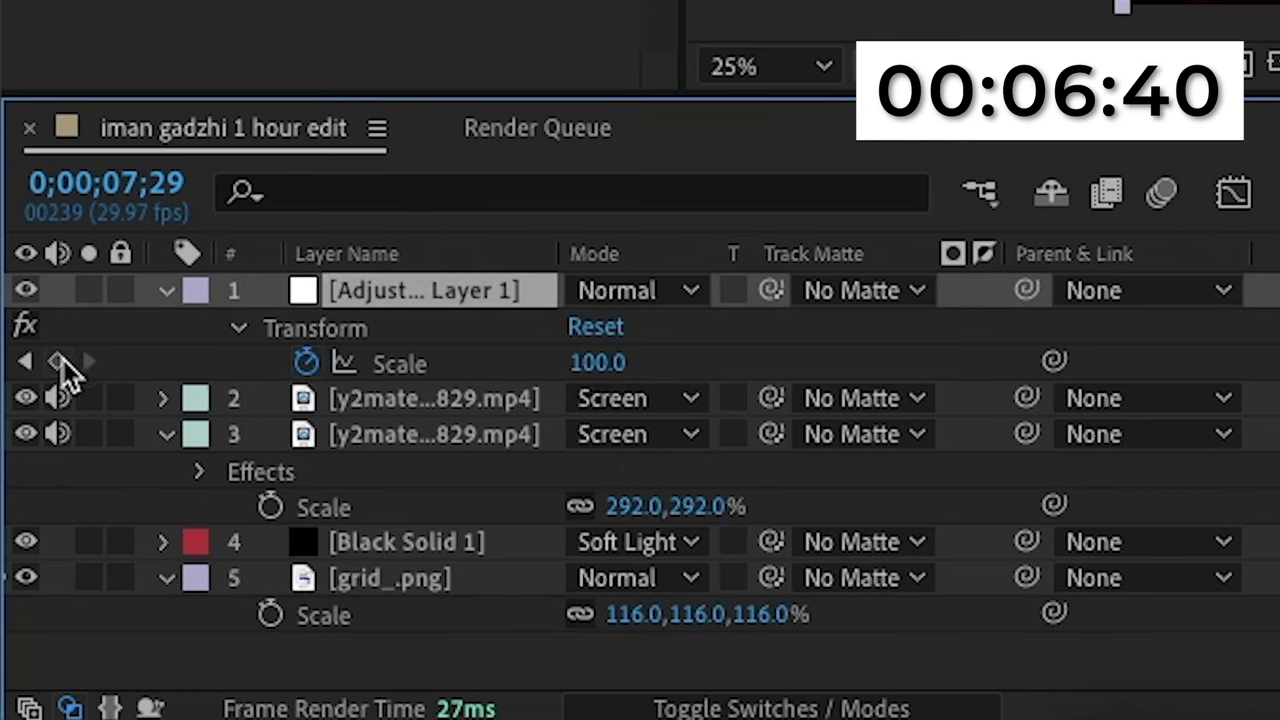
drag(592, 537, 380, 537)
drag(131, 591, 228, 590)
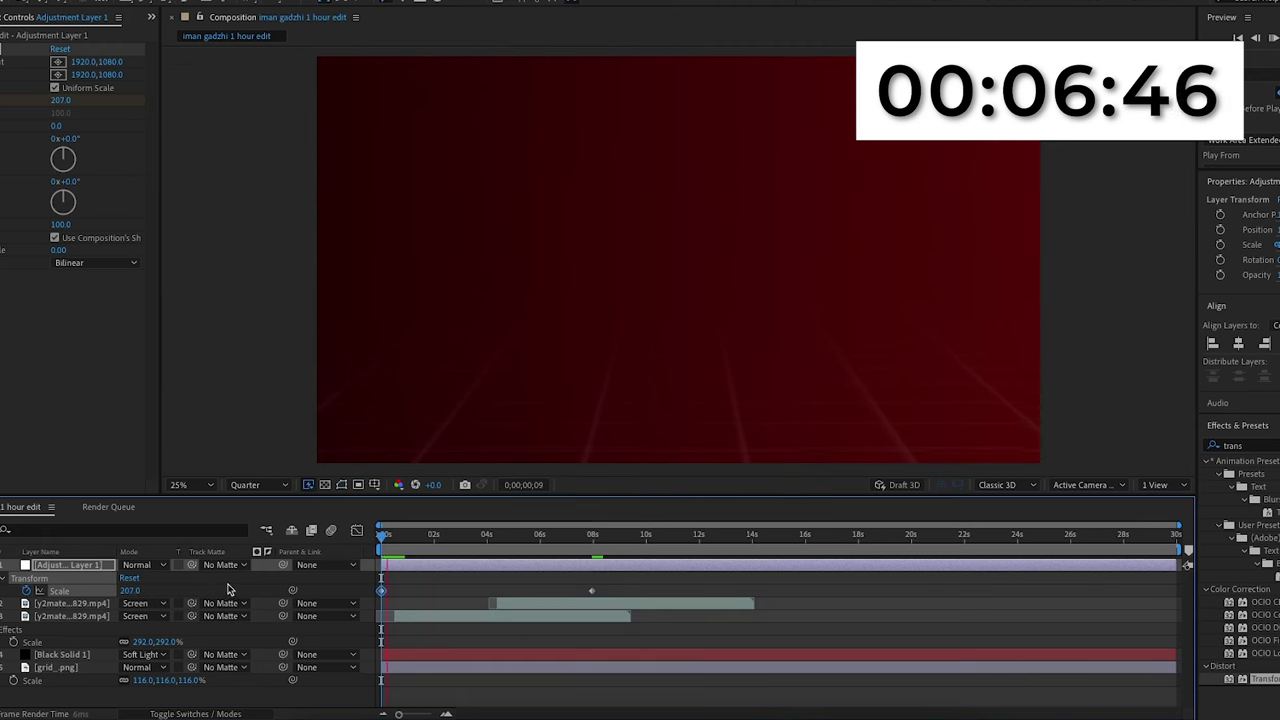
drag(410, 536, 378, 537)
drag(131, 591, 140, 590)
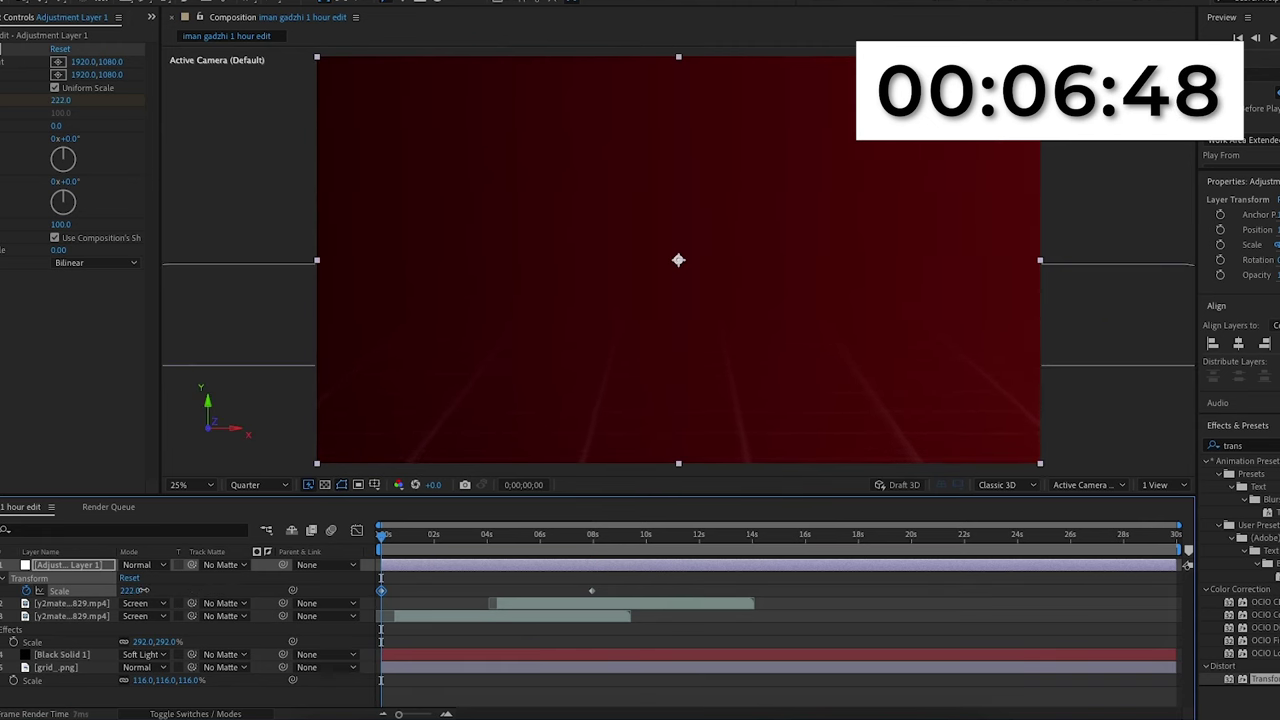
Step: Ease both Scale keyframes, extend their speed-graph handles inward until they nearly meet at about 5.5 s, and preview the zoom
drag(612, 585, 364, 601)
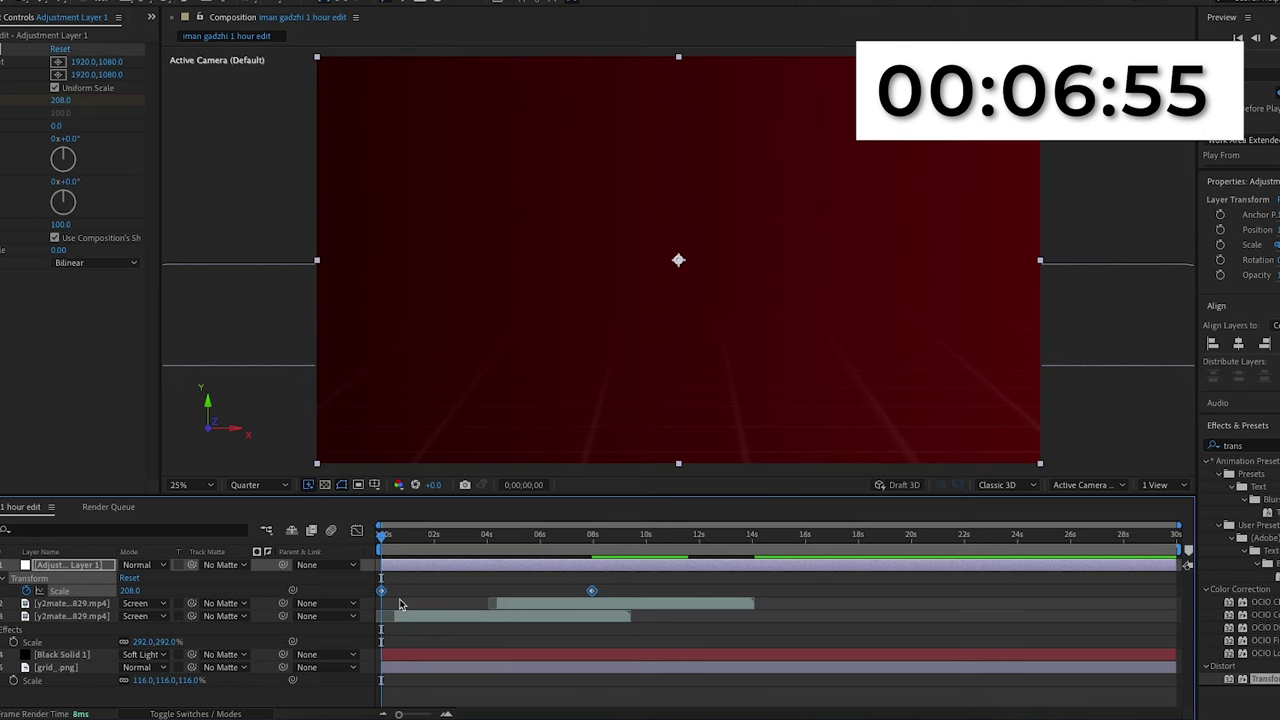
click(357, 530)
drag(453, 554, 485, 552)
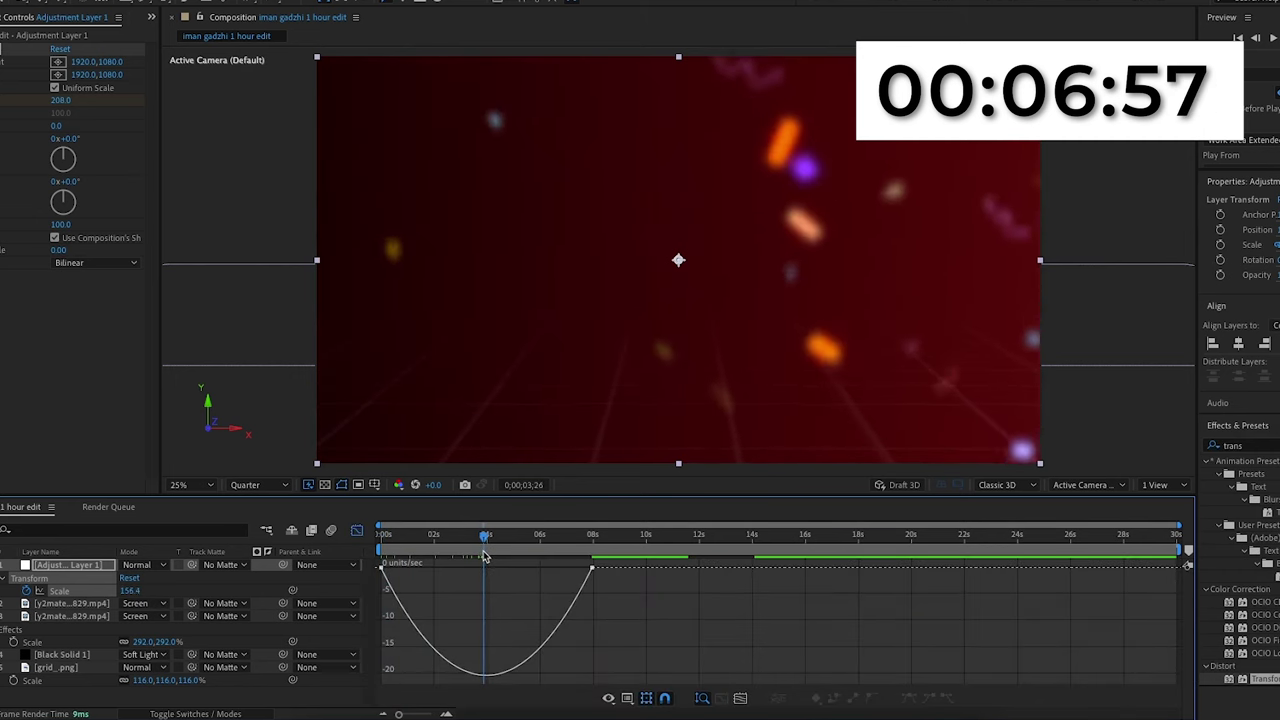
click(593, 569)
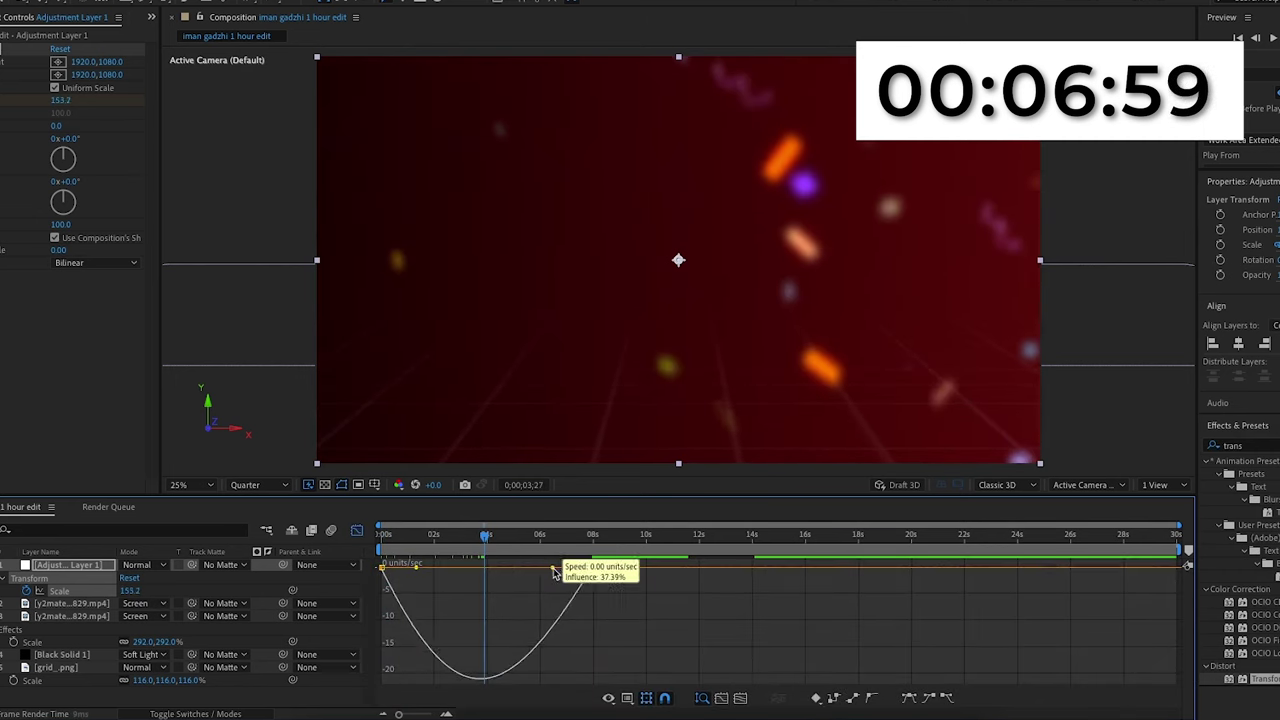
drag(557, 568, 523, 568)
drag(415, 568, 527, 568)
key(space)
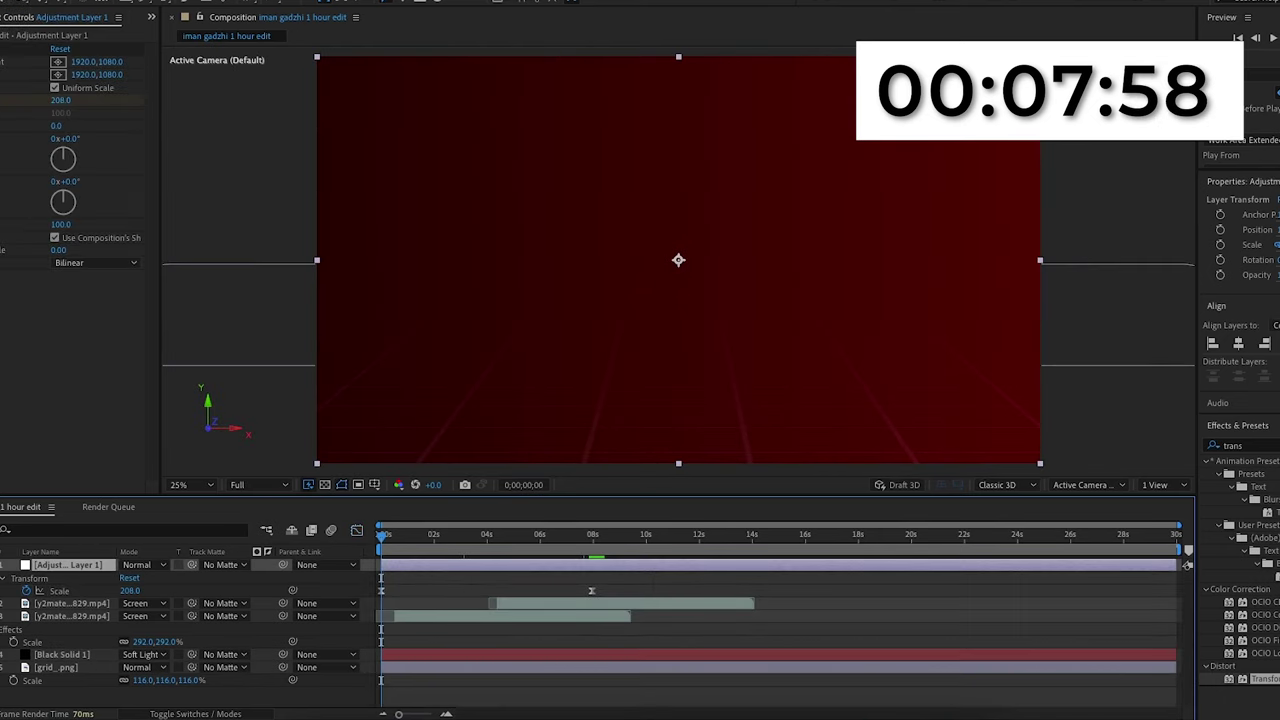
Step: Apply Posterize Time to the adjustment layer and set its frame rate to 12
drag(1262, 446, 1221, 440)
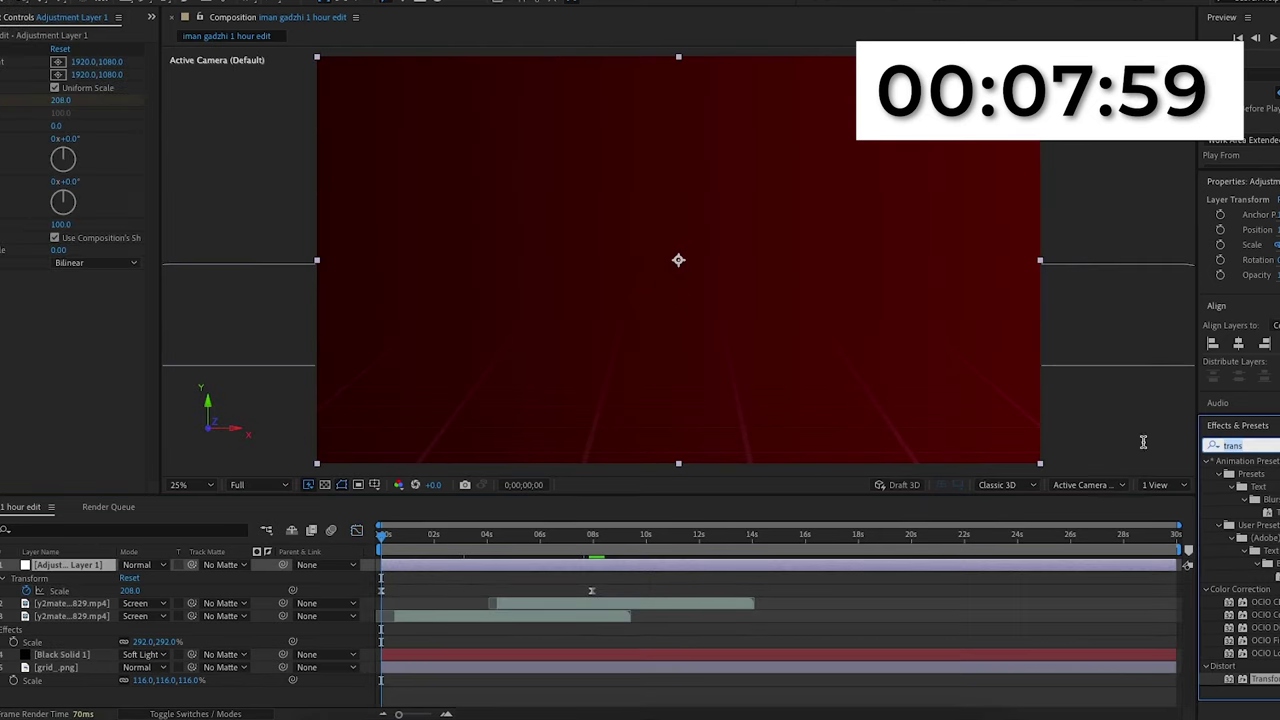
text(p)
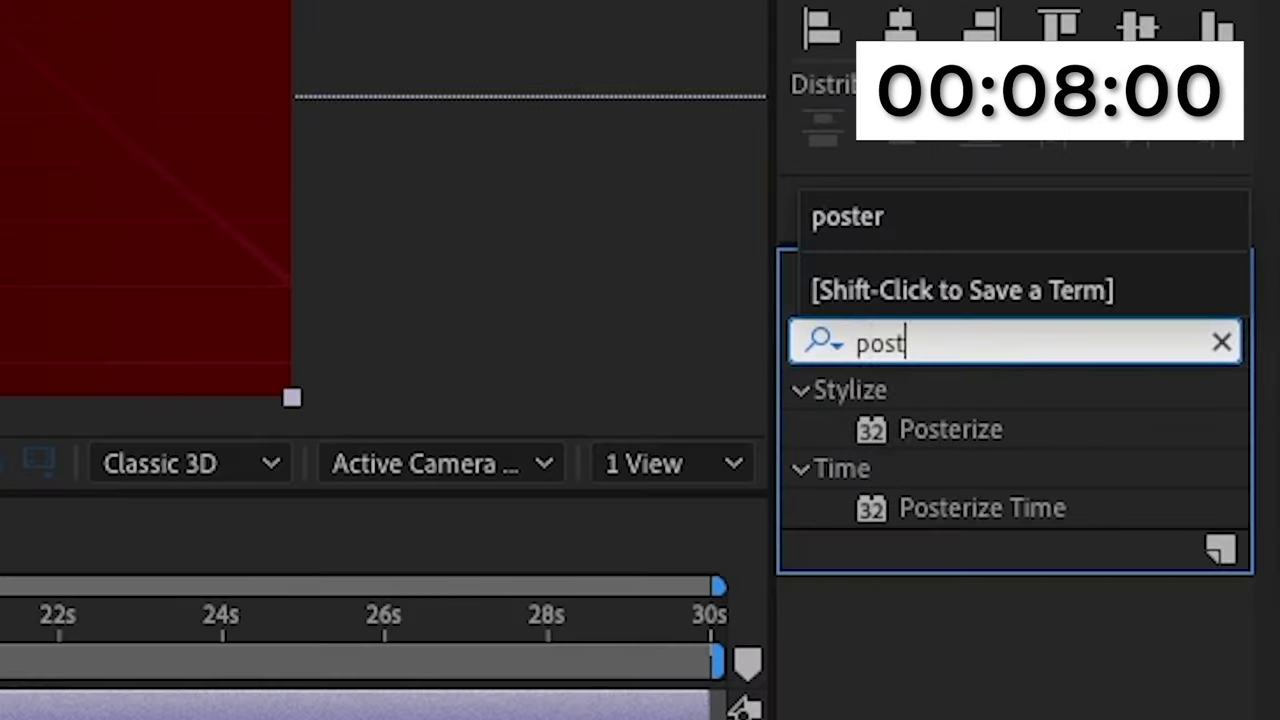
text(er)
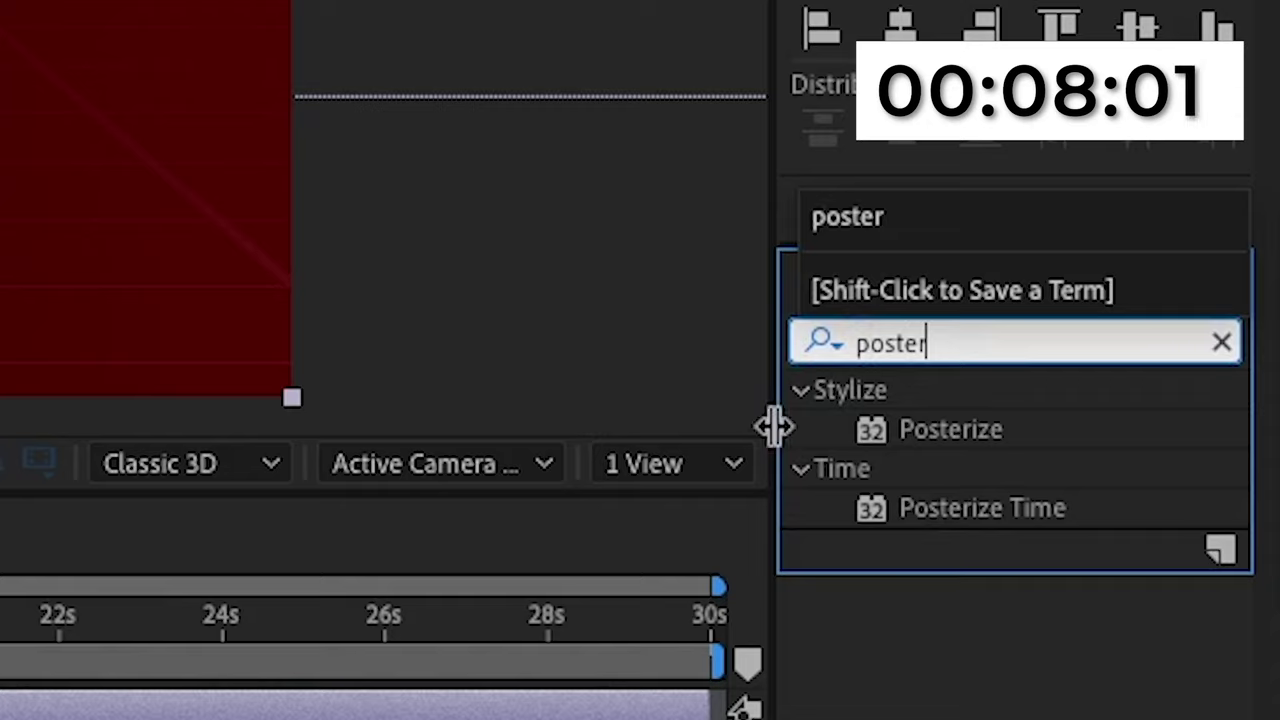
drag(982, 508, 63, 700)
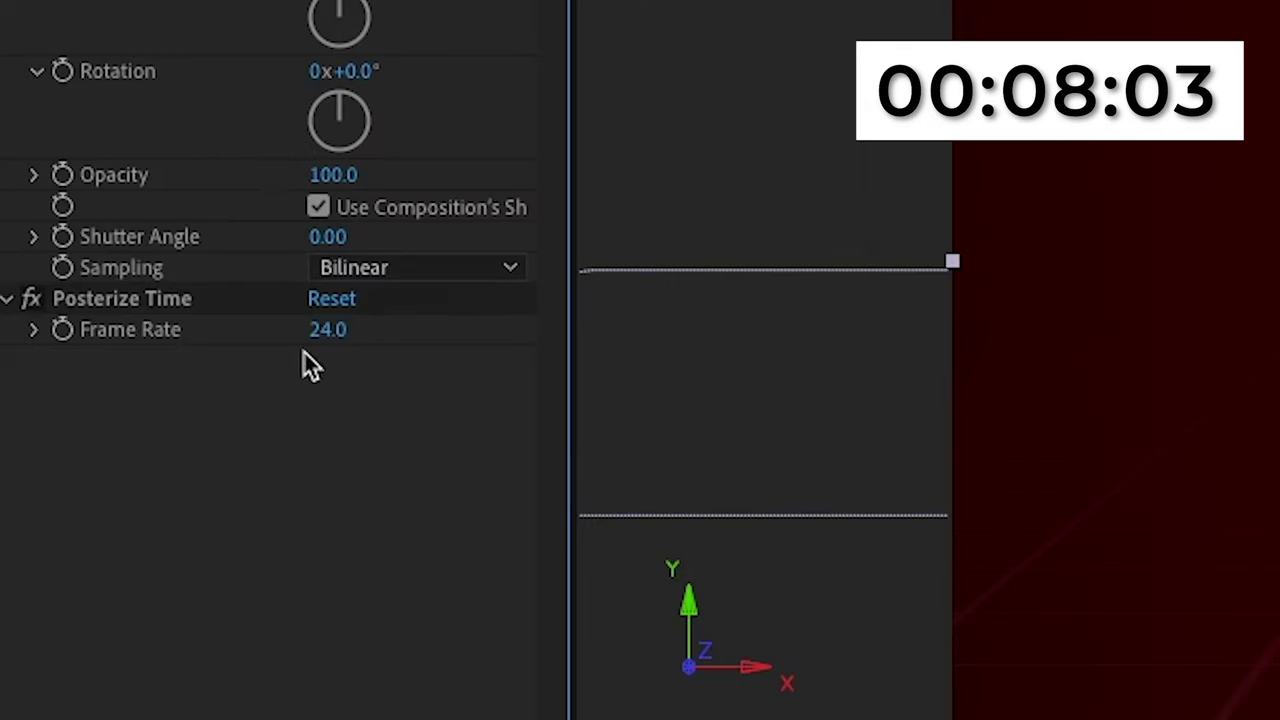
click(55, 288)
text(12)
key(Return)
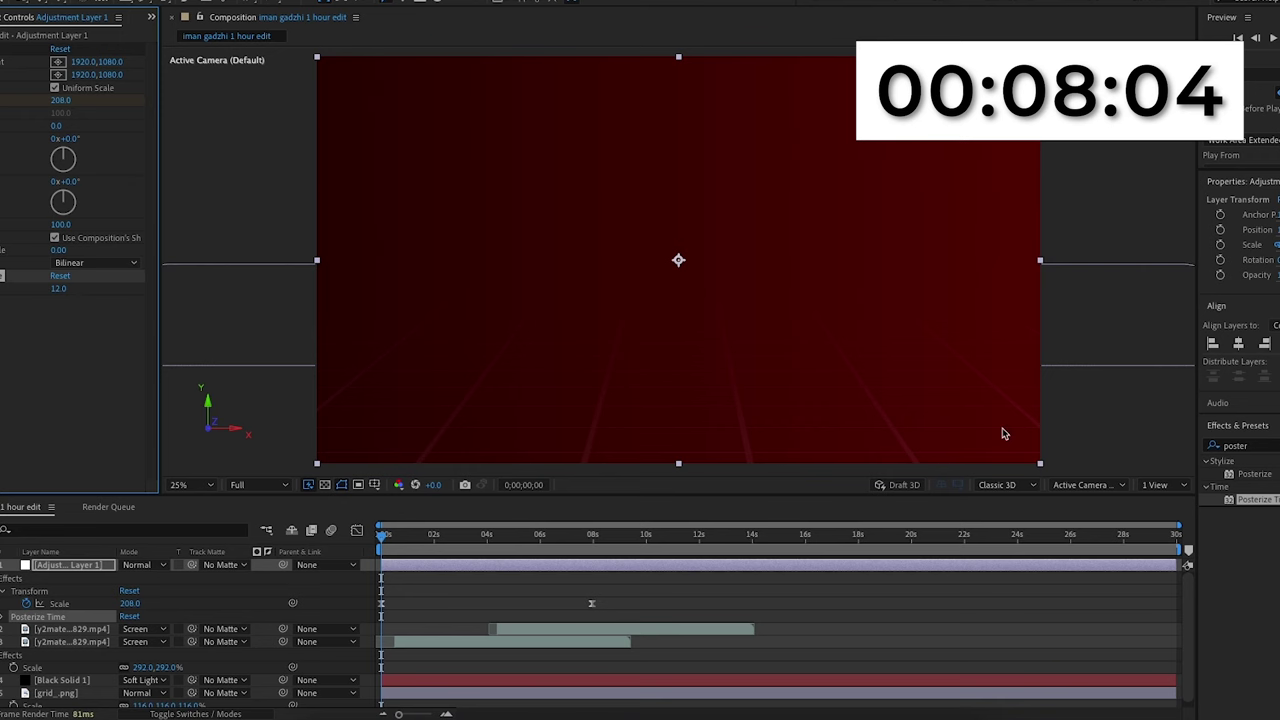
Step: Apply Turbulent Displace to the adjustment layer with an amount of 30 and a size of 3
click(1238, 445)
text(turb)
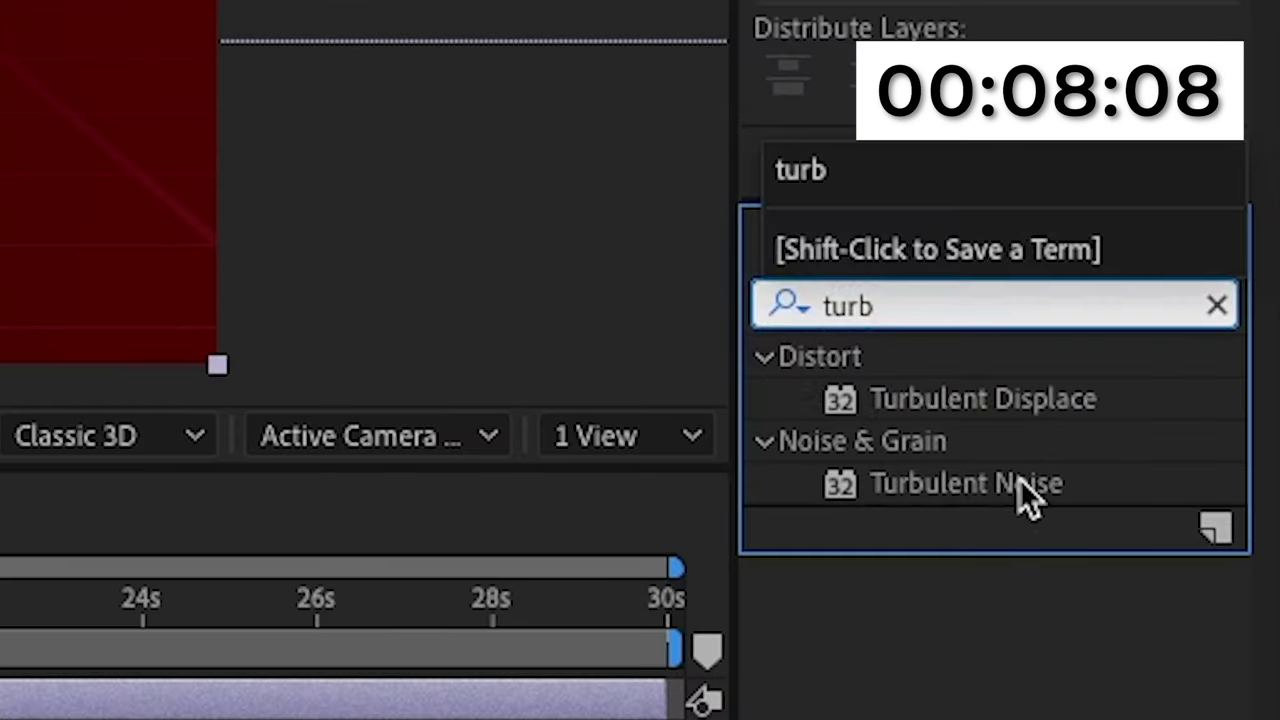
double_click(1046, 406)
click(338, 281)
text(30)
key(Return)
click(338, 311)
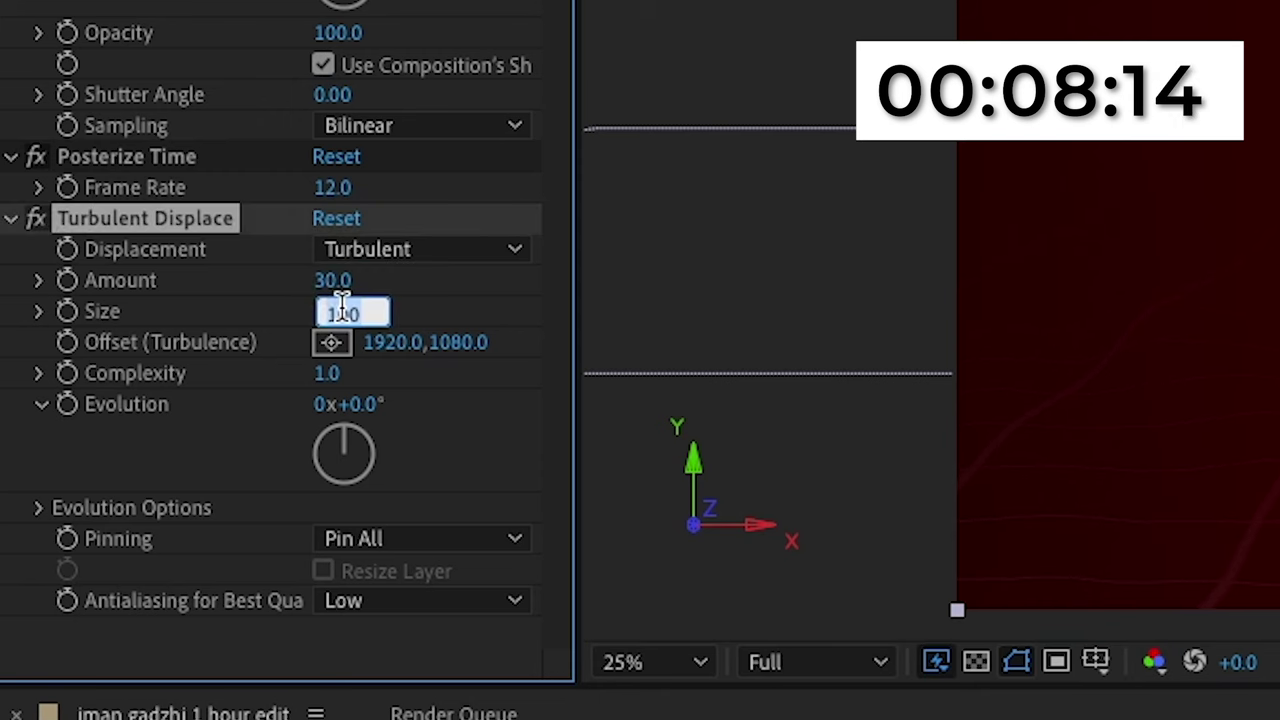
text(3)
key(Return)
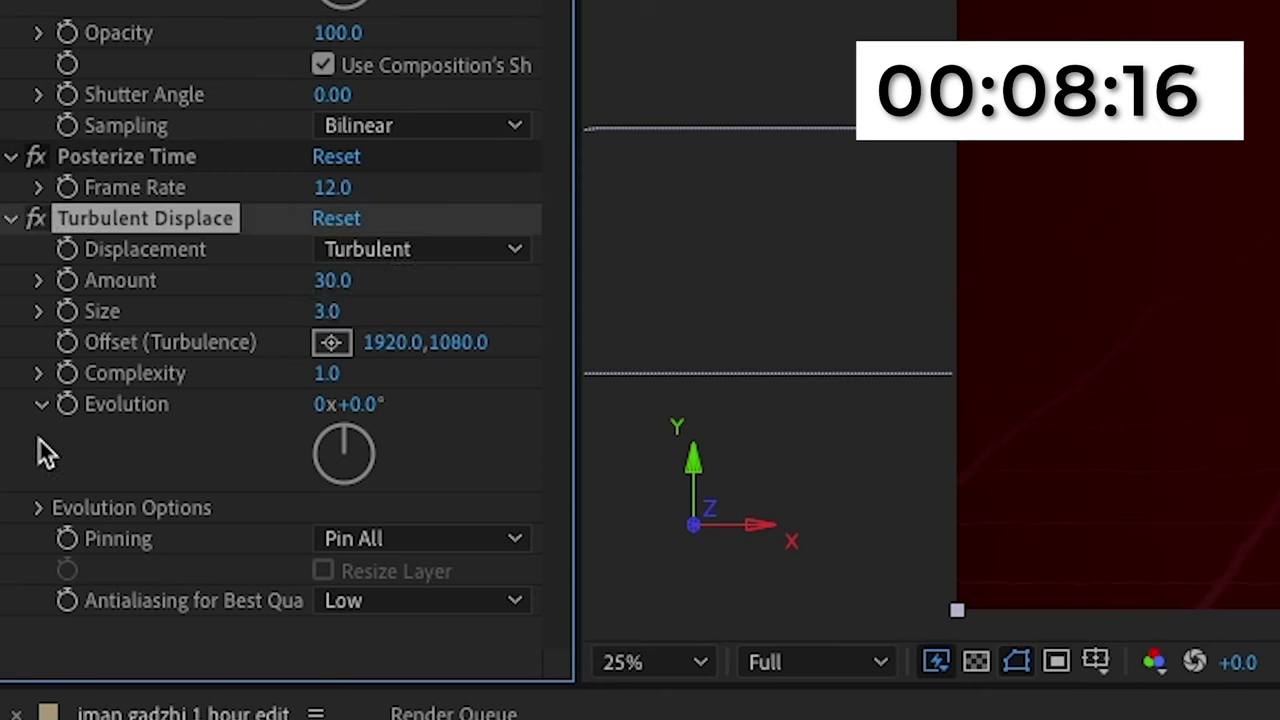
Step: Add the expression random(4) to Turbulent Displace's Random Seed under Evolution Options
click(40, 508)
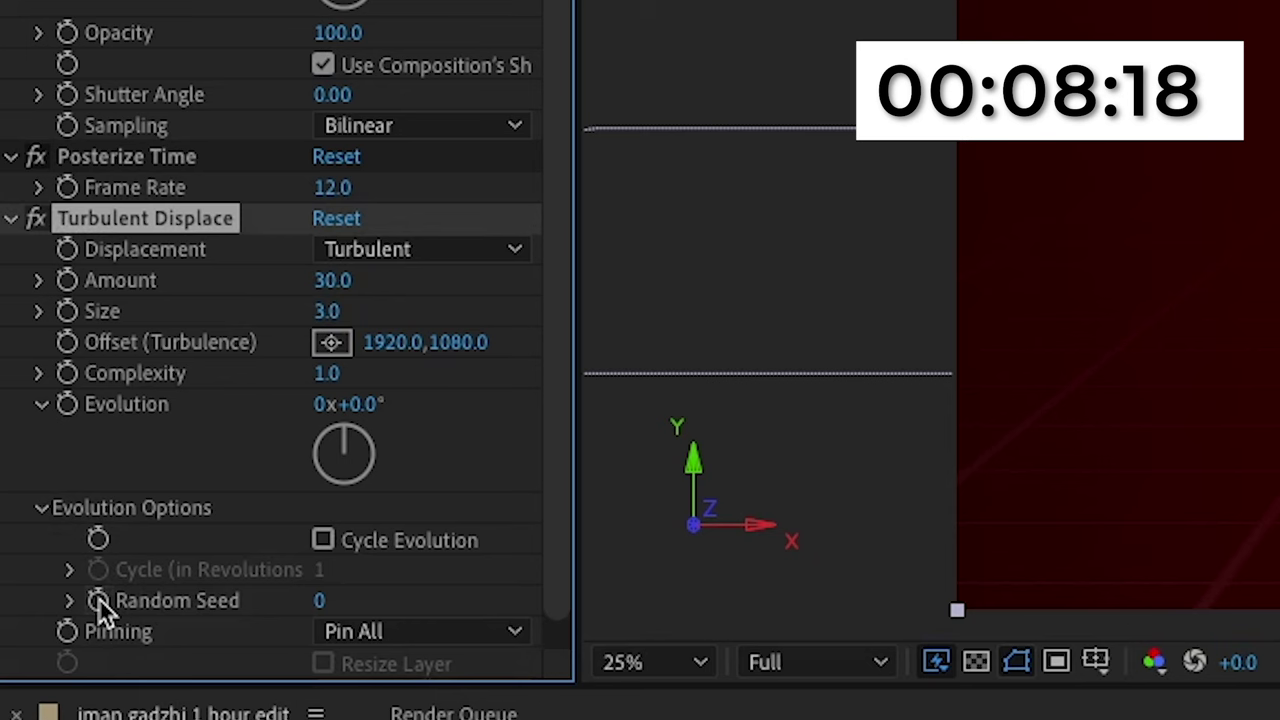
alt+click(99, 599)
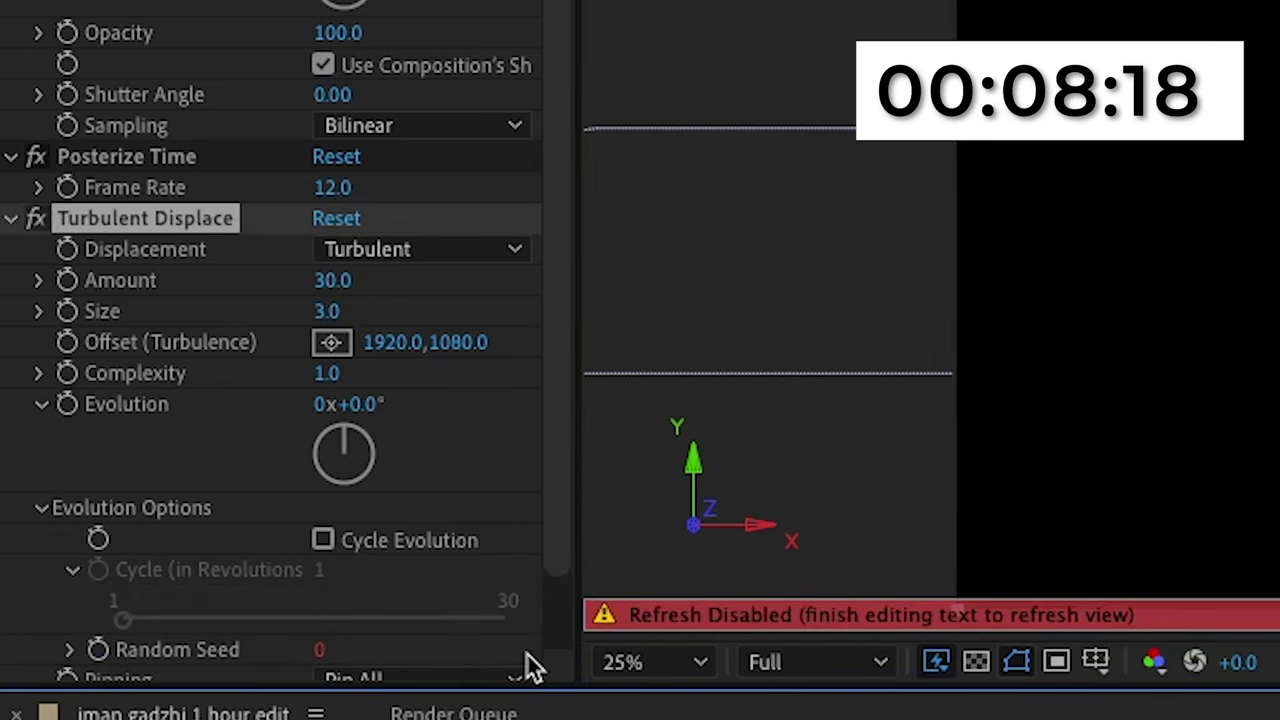
text(ran)
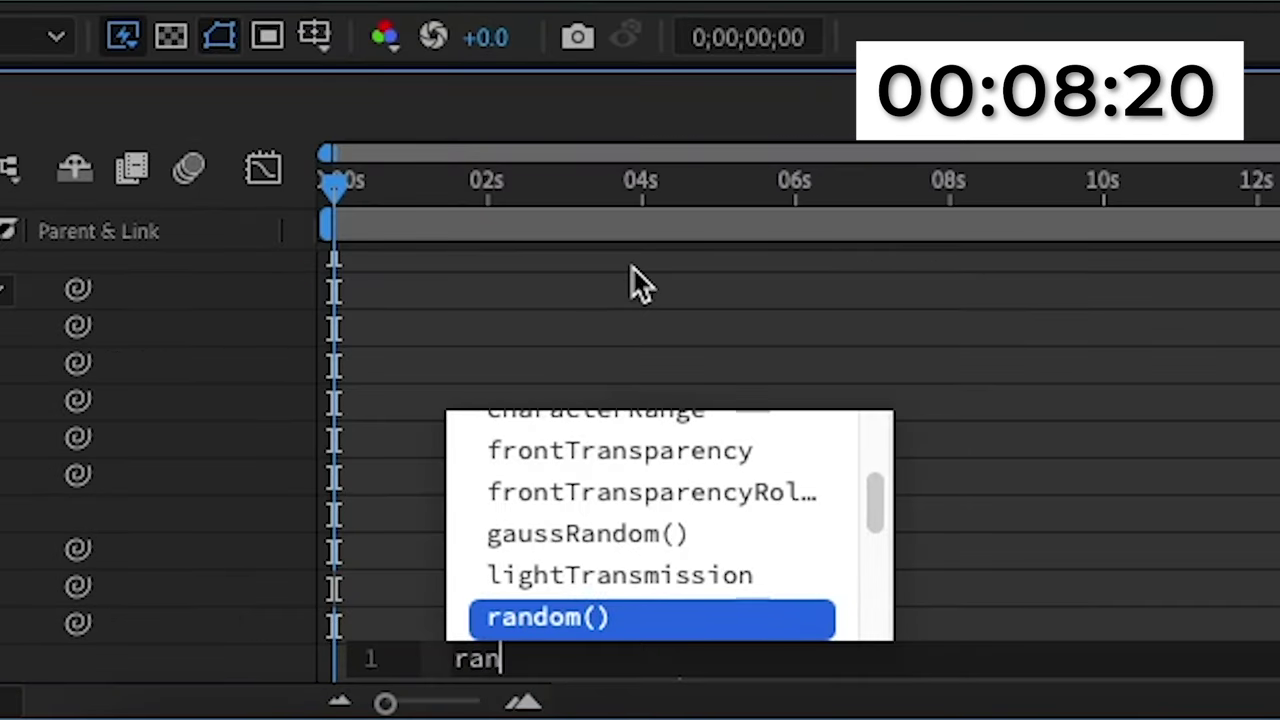
key(Return)
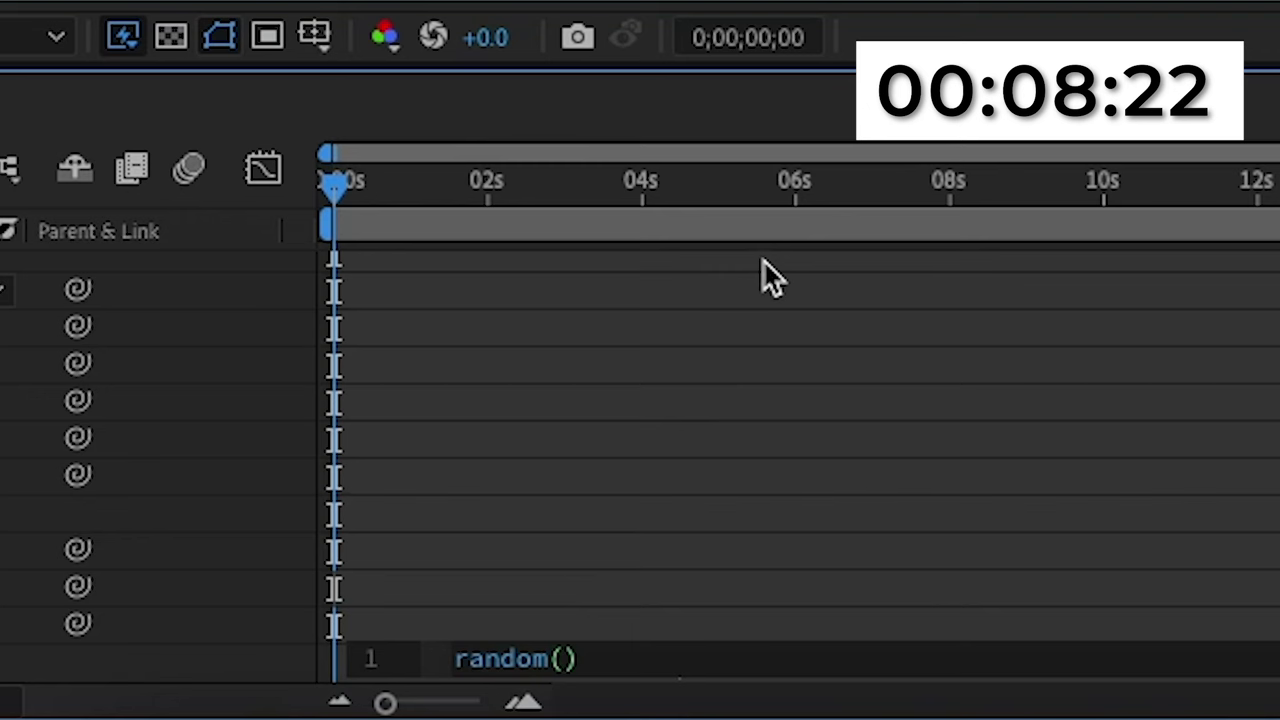
text(4))
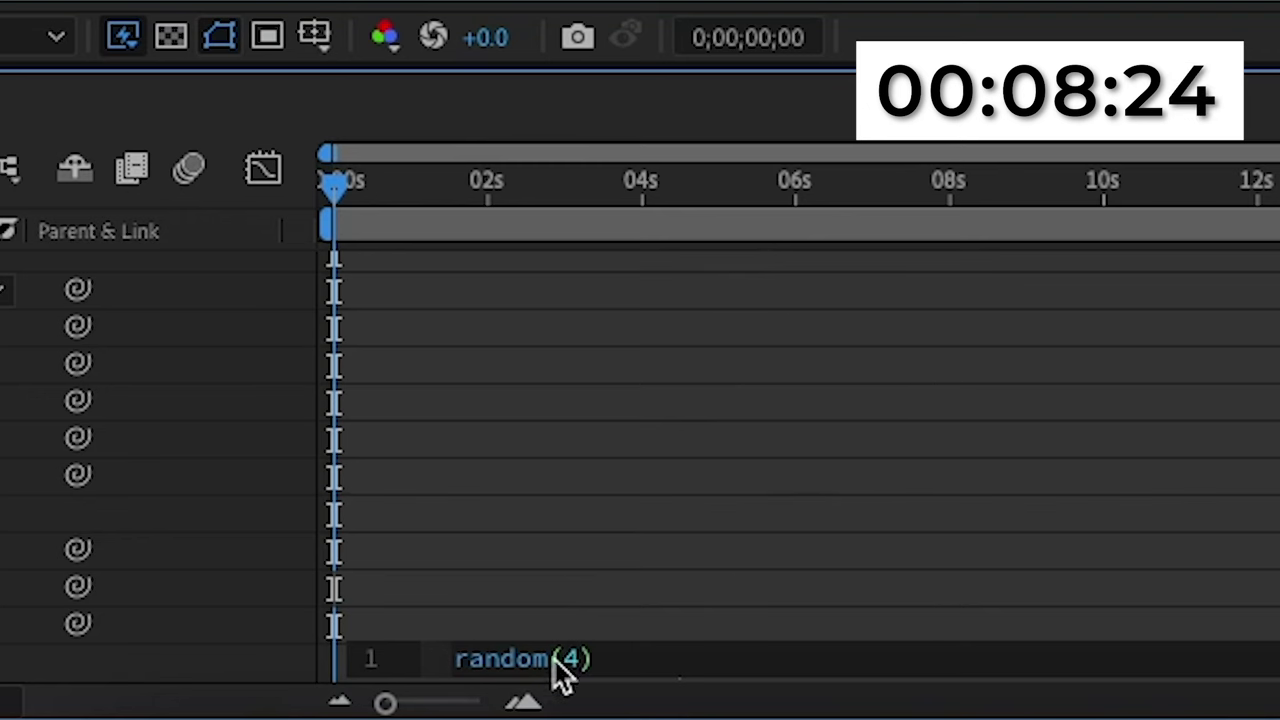
Step: Insert the line posterizeTime(6) above random(4) in the Random Seed expression and commit it
drag(457, 662, 707, 664)
click(708, 672)
key(Left)
key(Left)
key(Left)
key(Left)
key(Left)
key(Left)
key(Left)
key(Left)
key(Left)
scroll(852, 503, down, 2)
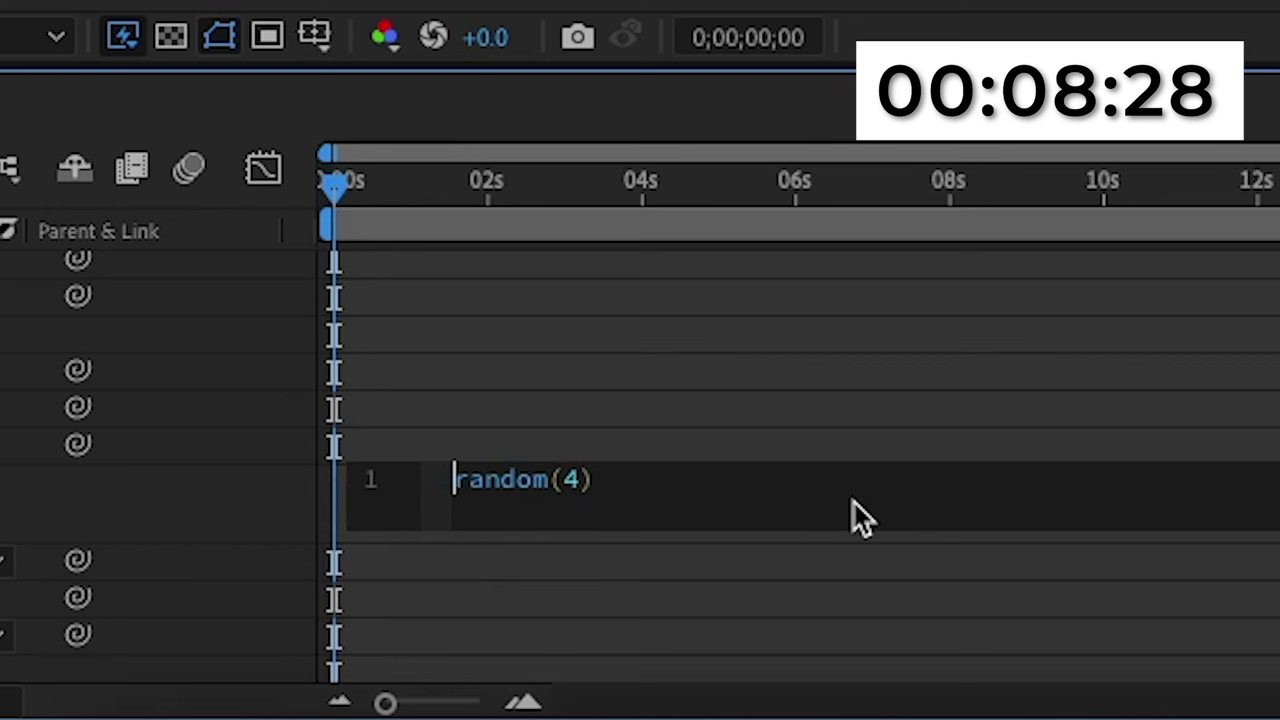
key(Return)
key(Up)
text(poster)
key(Return)
text(6)
click(817, 377)
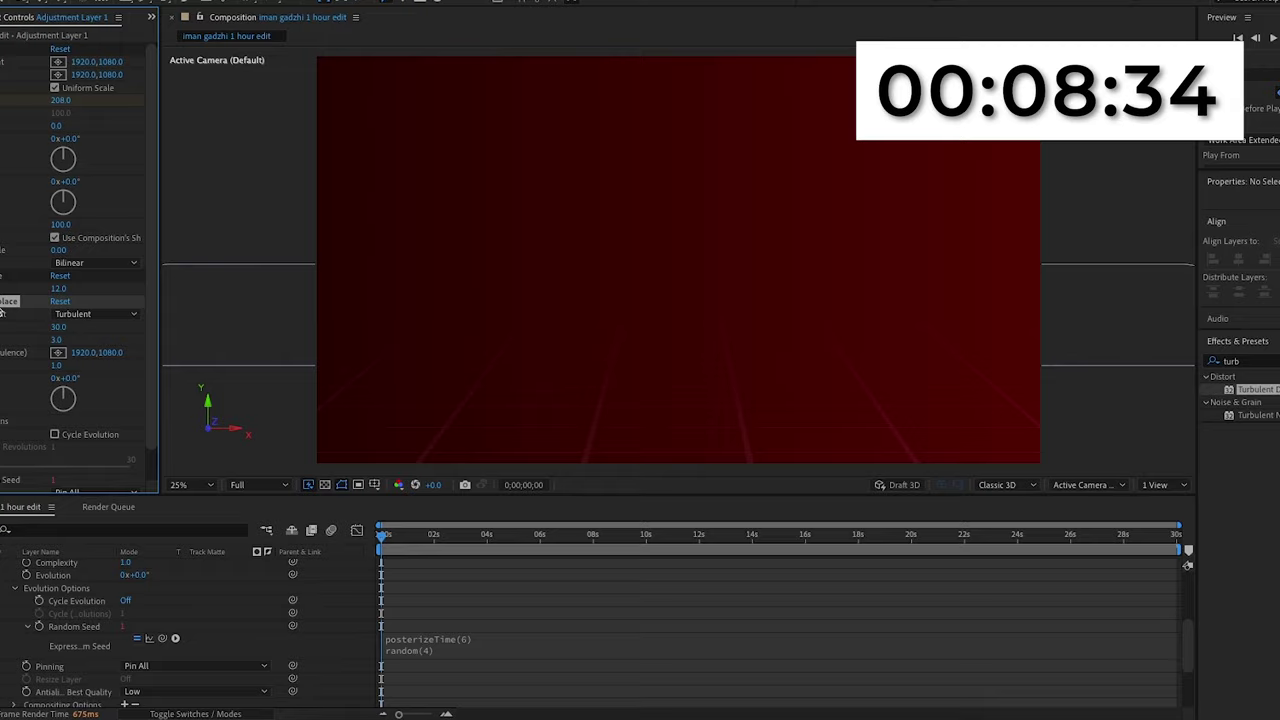
Step: Duplicate the Turbulent Displace effect and set the copy's amount and size both to 8
click(5, 301)
key(ctrl+d)
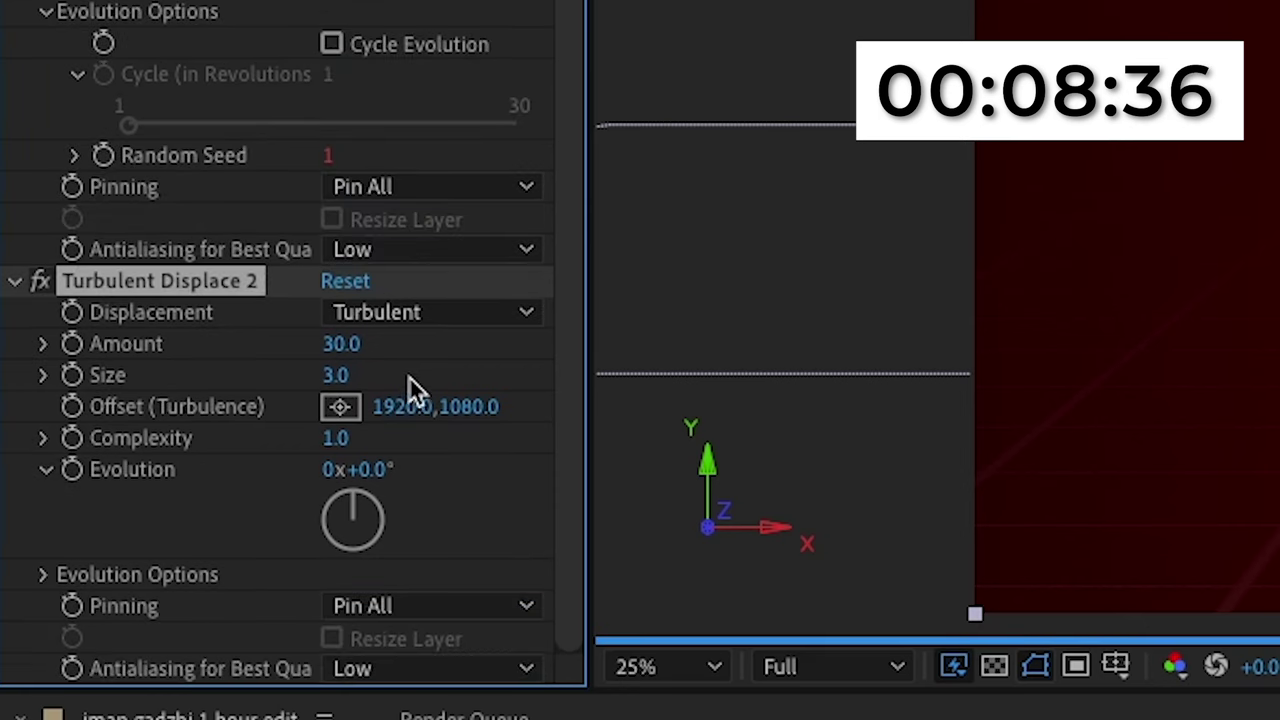
click(340, 345)
text(8)
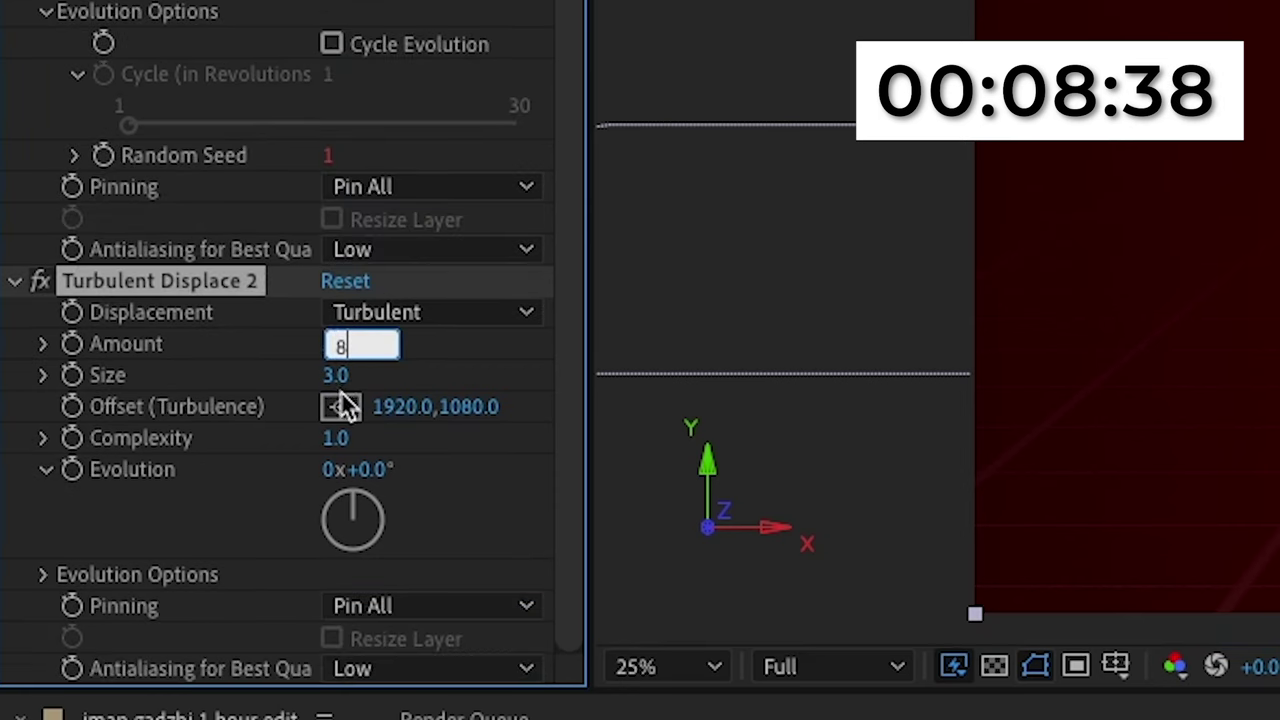
click(336, 376)
text(8)
key(Return)
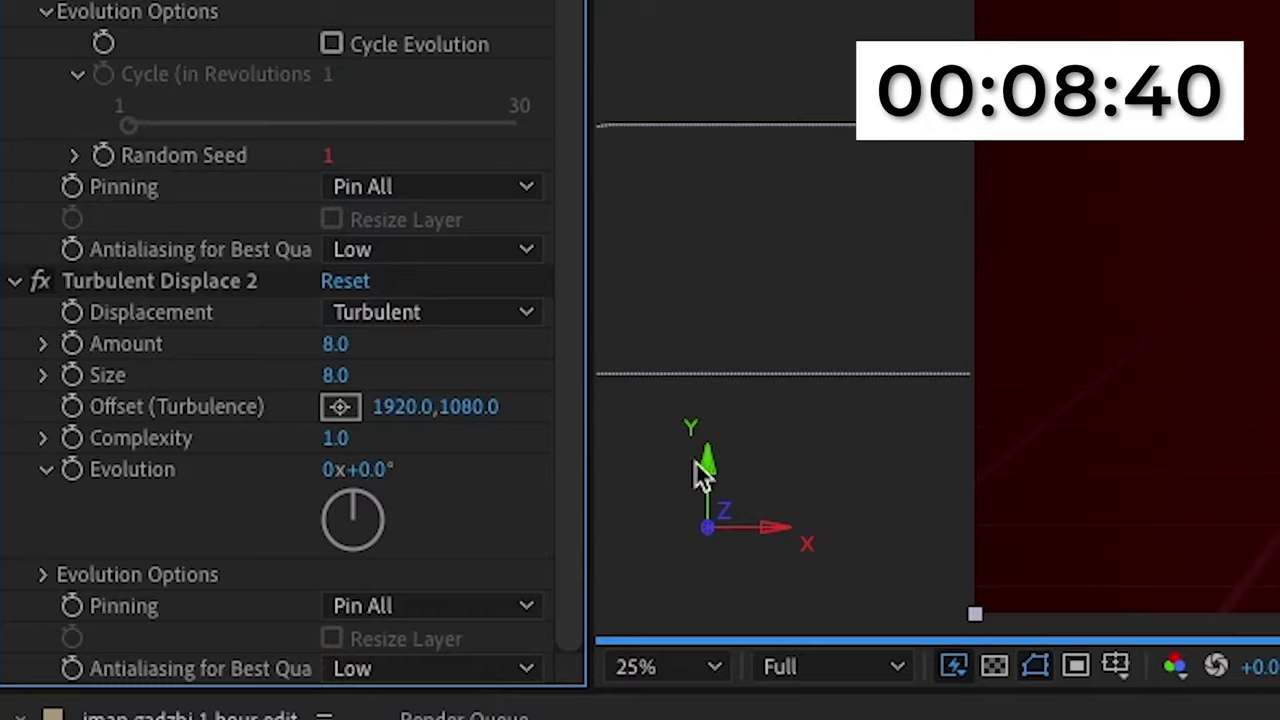
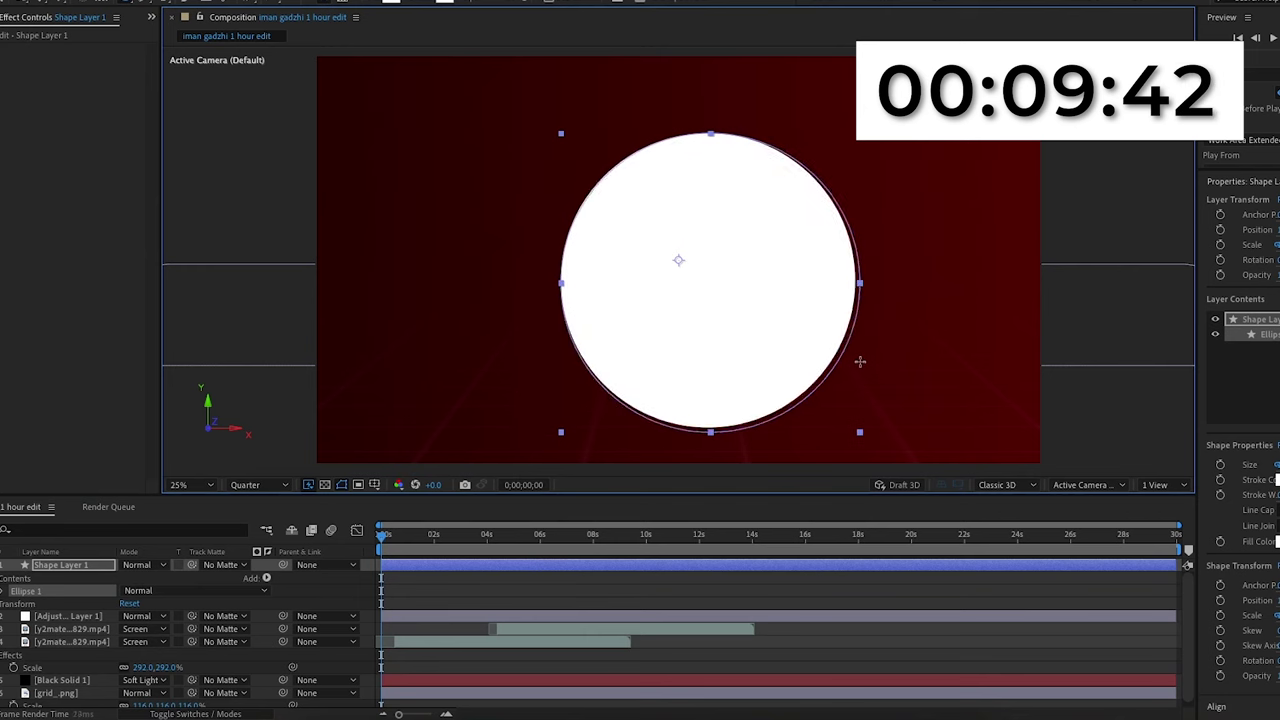
Step: Center the circle horizontally and vertically in the composition and set its fill to None
scroll(1238, 500, down, 4)
click(1238, 543)
click(1279, 543)
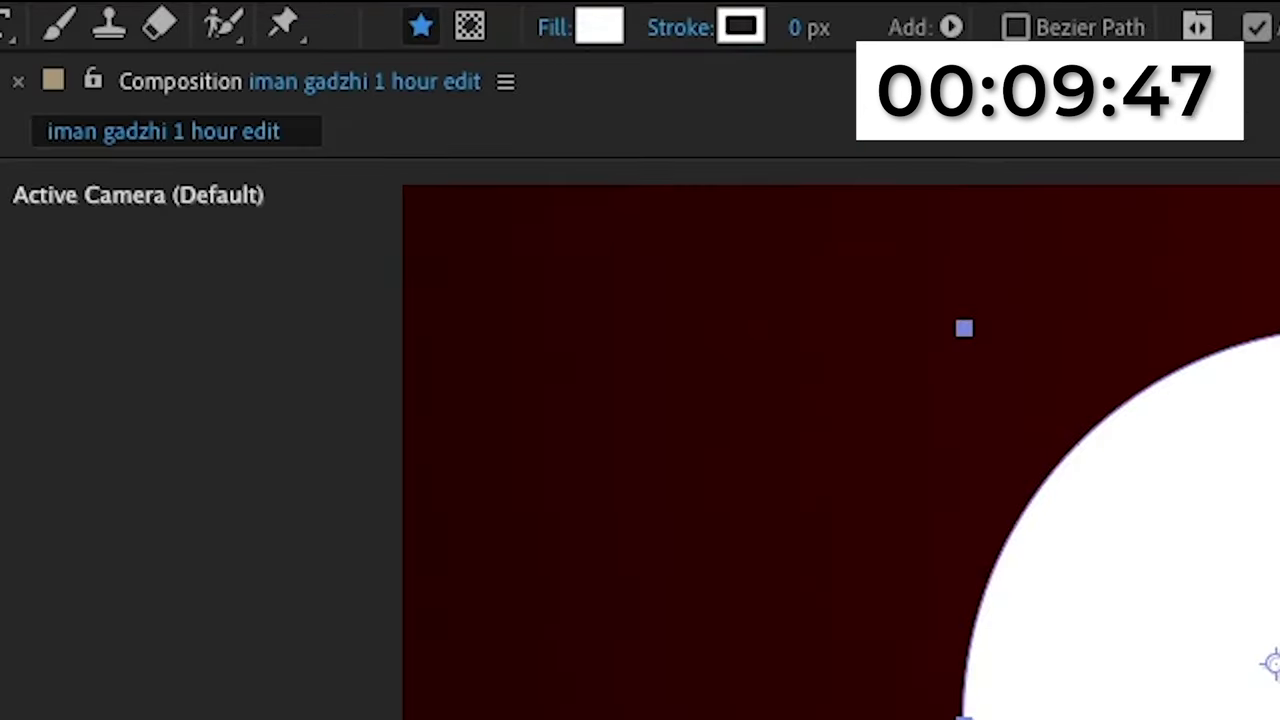
click(555, 27)
click(564, 314)
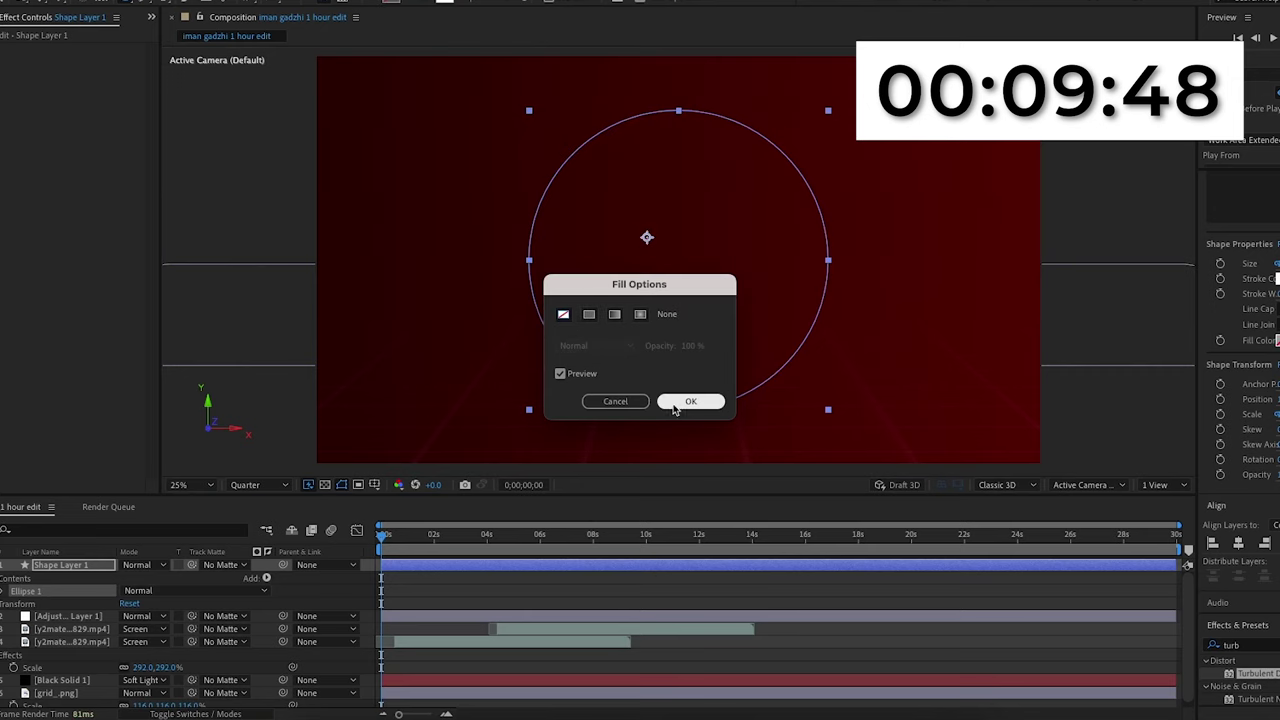
click(677, 404)
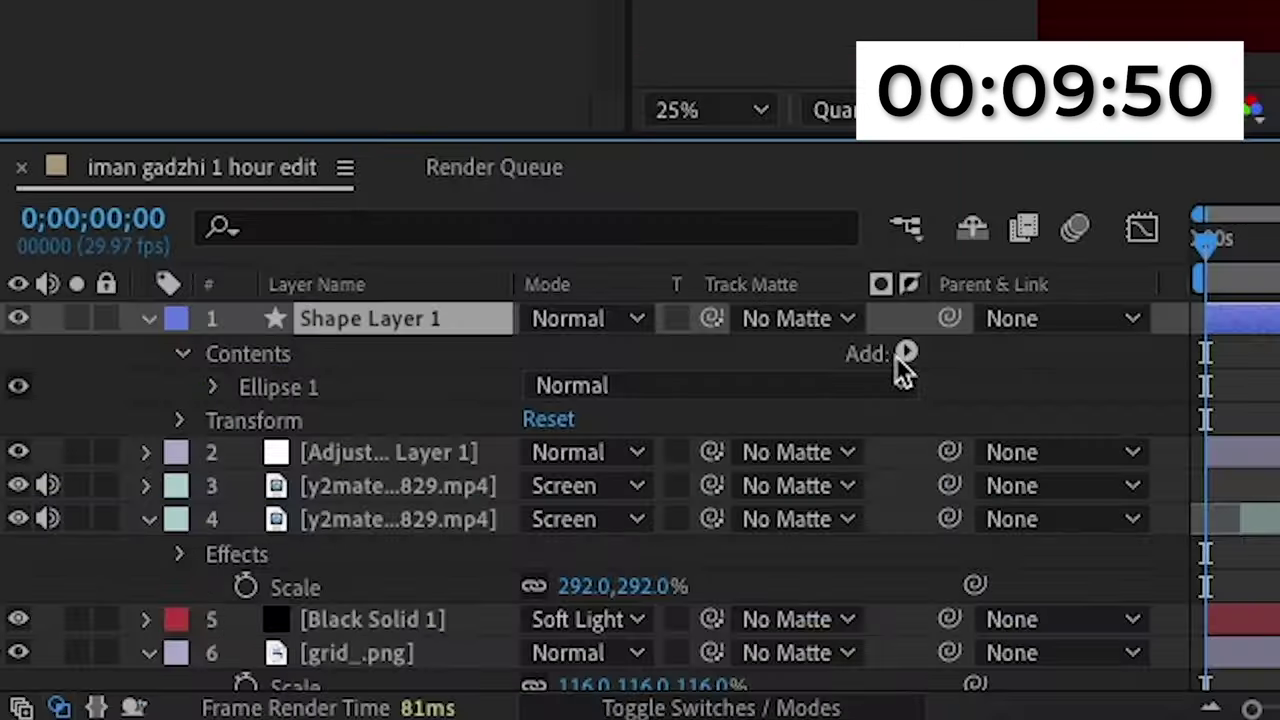
Step: Add a separate Stroke to the circle's shape layer and expand its properties
click(266, 578)
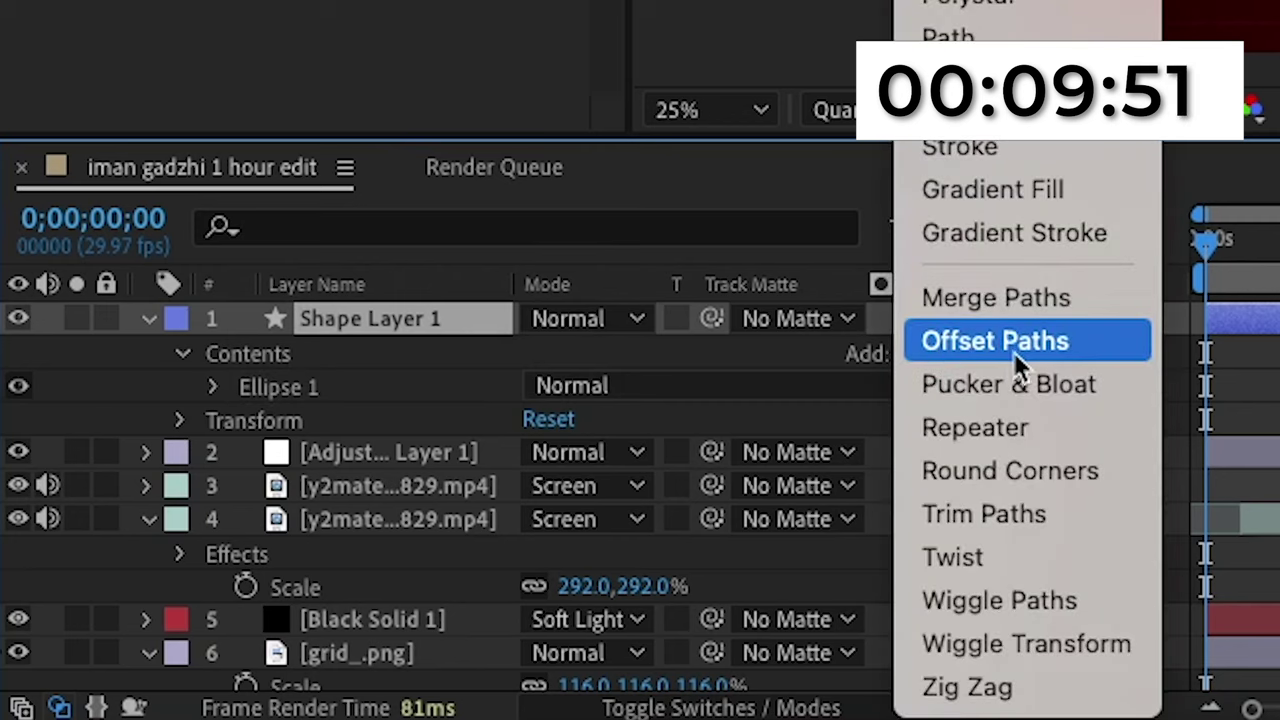
click(960, 146)
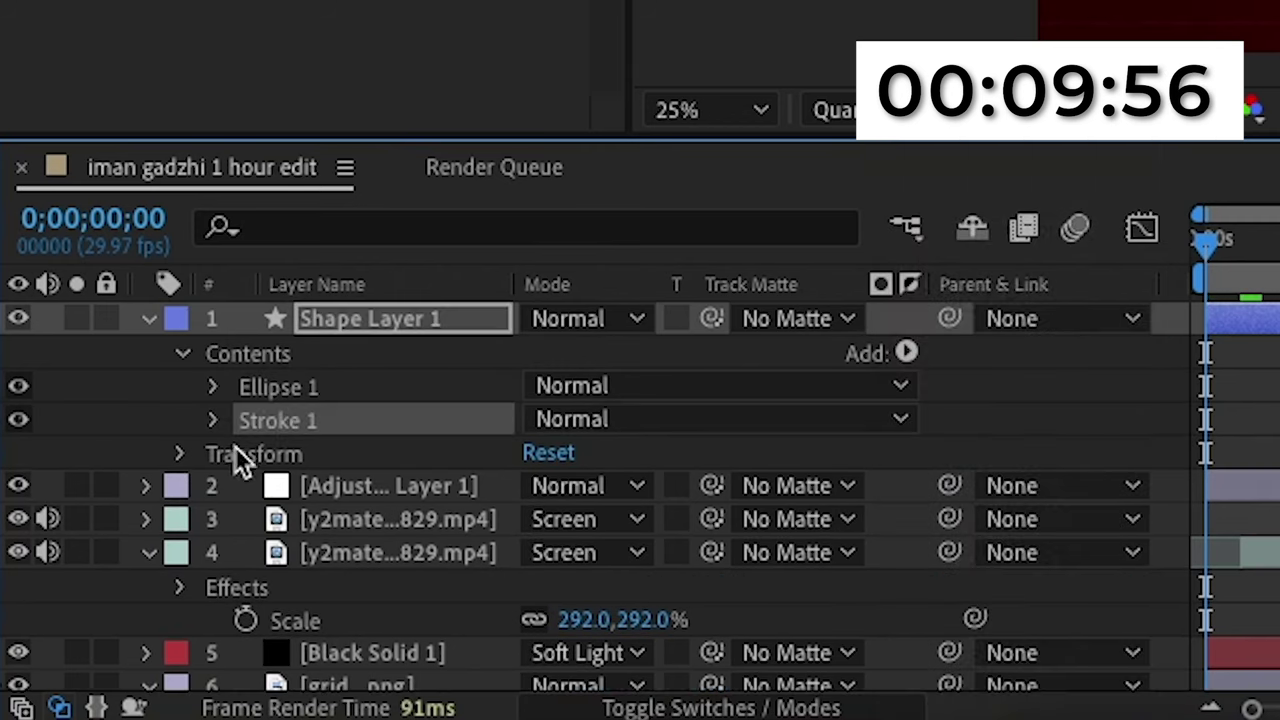
click(214, 417)
scroll(243, 471, down, 2)
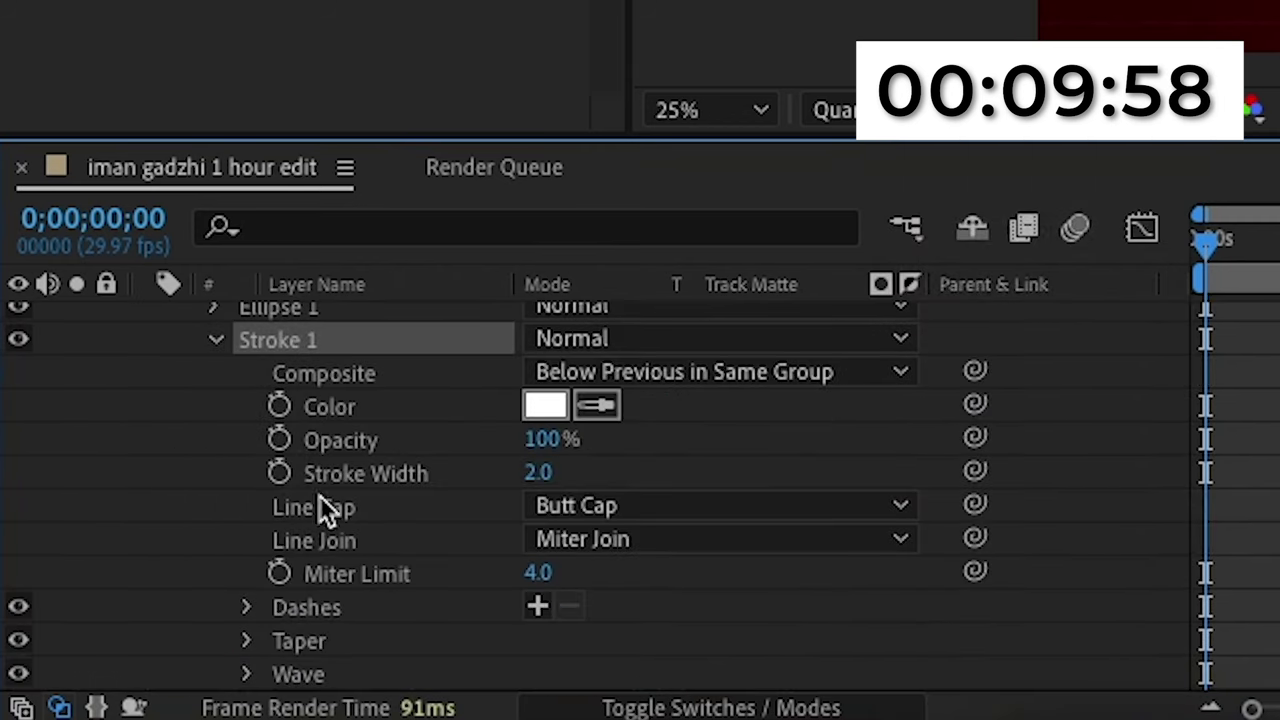
Step: Keyframe the circle's Stroke Width at the composition start with a value of 37 and preview it
click(279, 473)
drag(533, 480, 691, 471)
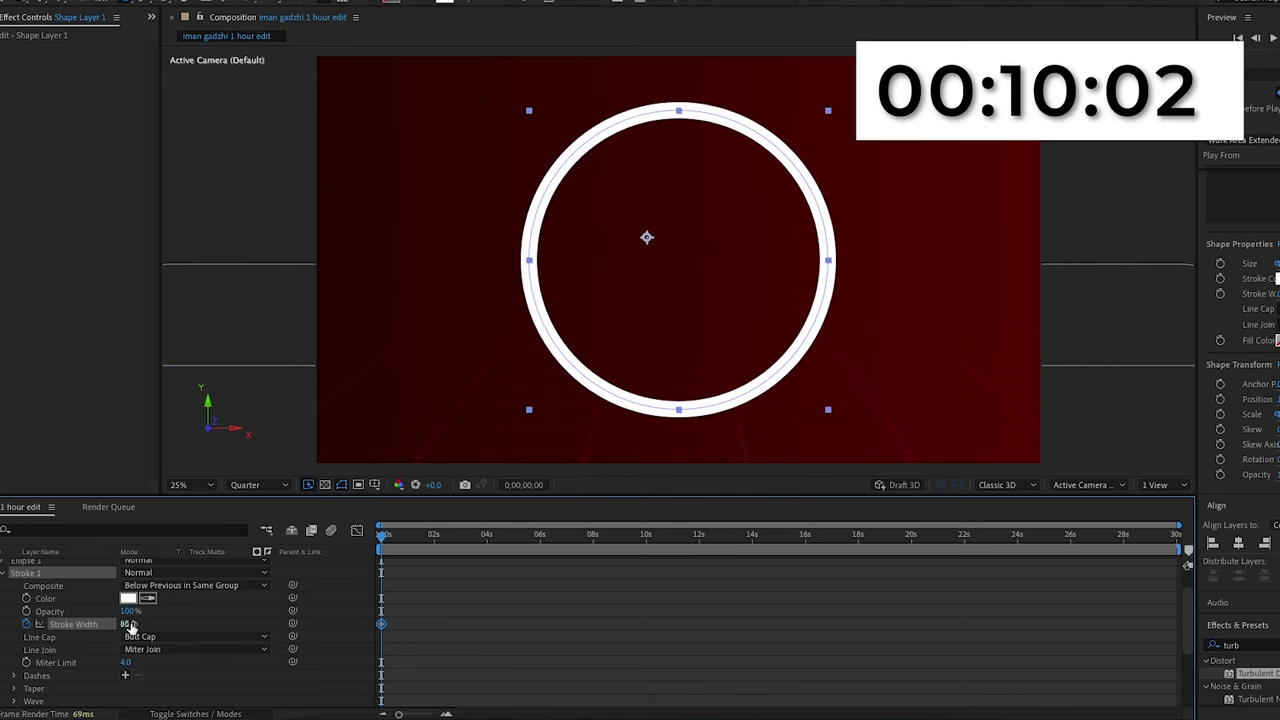
key(ctrl+z)
drag(128, 625, 151, 620)
key(space)
key(space)
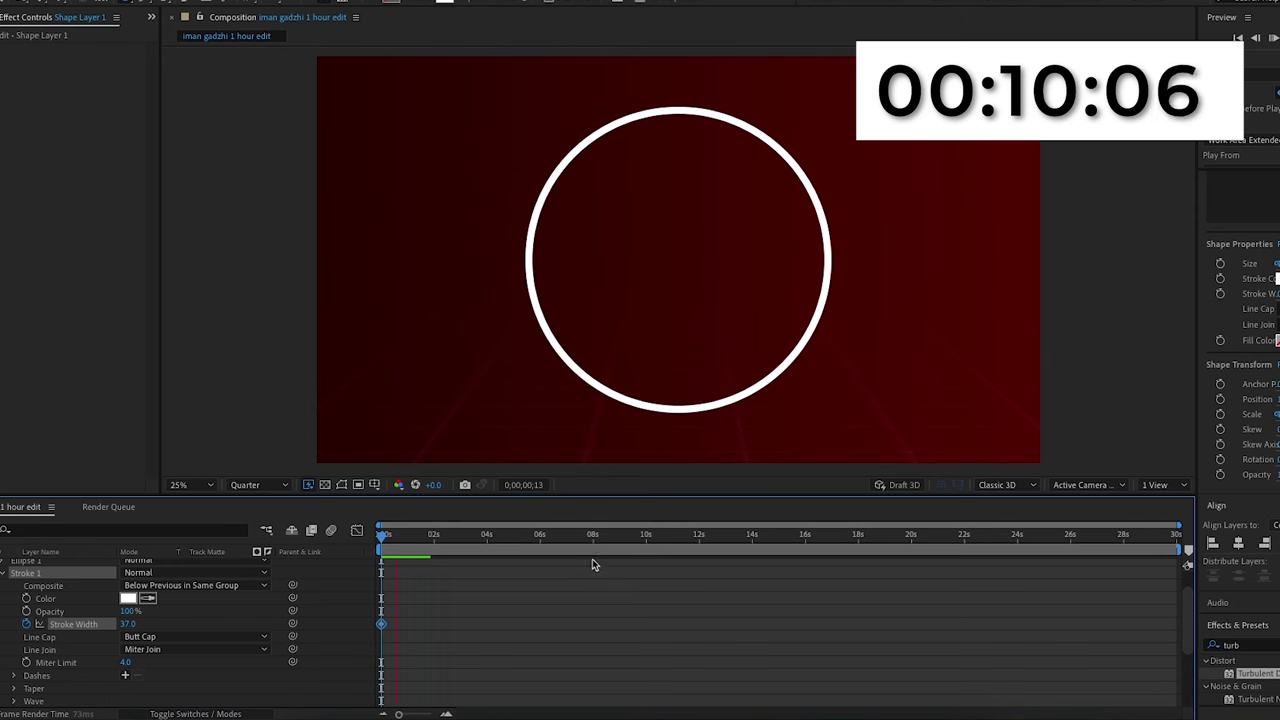
Step: Add a second Stroke Width keyframe of about 115 a little over one second in and preview the growing circle
key(space)
drag(128, 627, 185, 625)
drag(422, 536, 348, 533)
key(space)
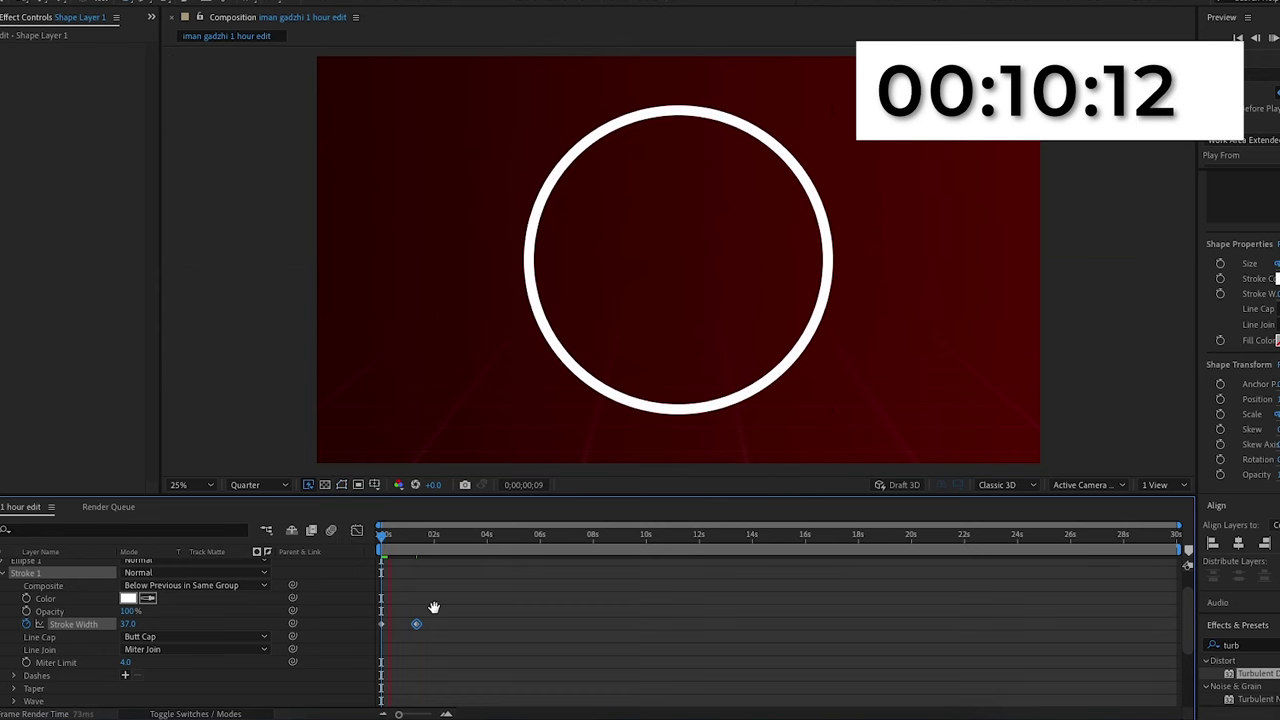
key(space)
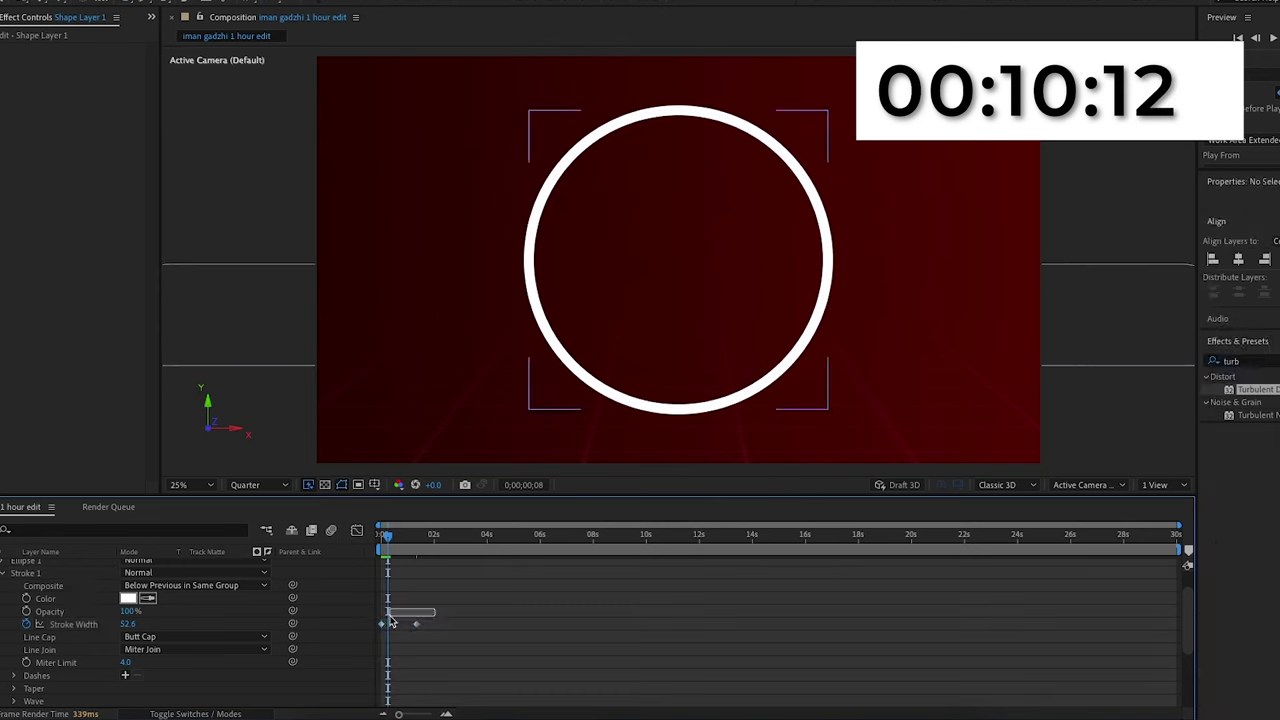
Step: Smooth the Stroke Width animation with a speed curve peaking midway, preview it, and shift the second keyframe slightly later
click(357, 531)
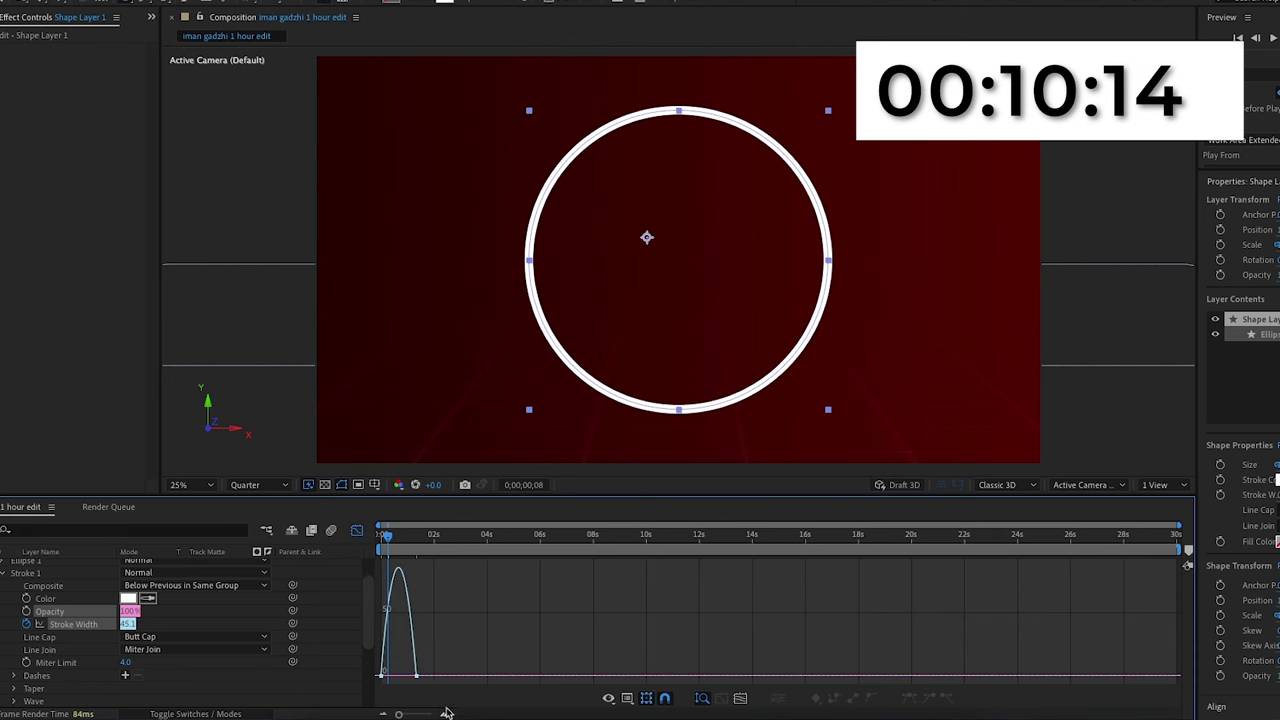
click(447, 712)
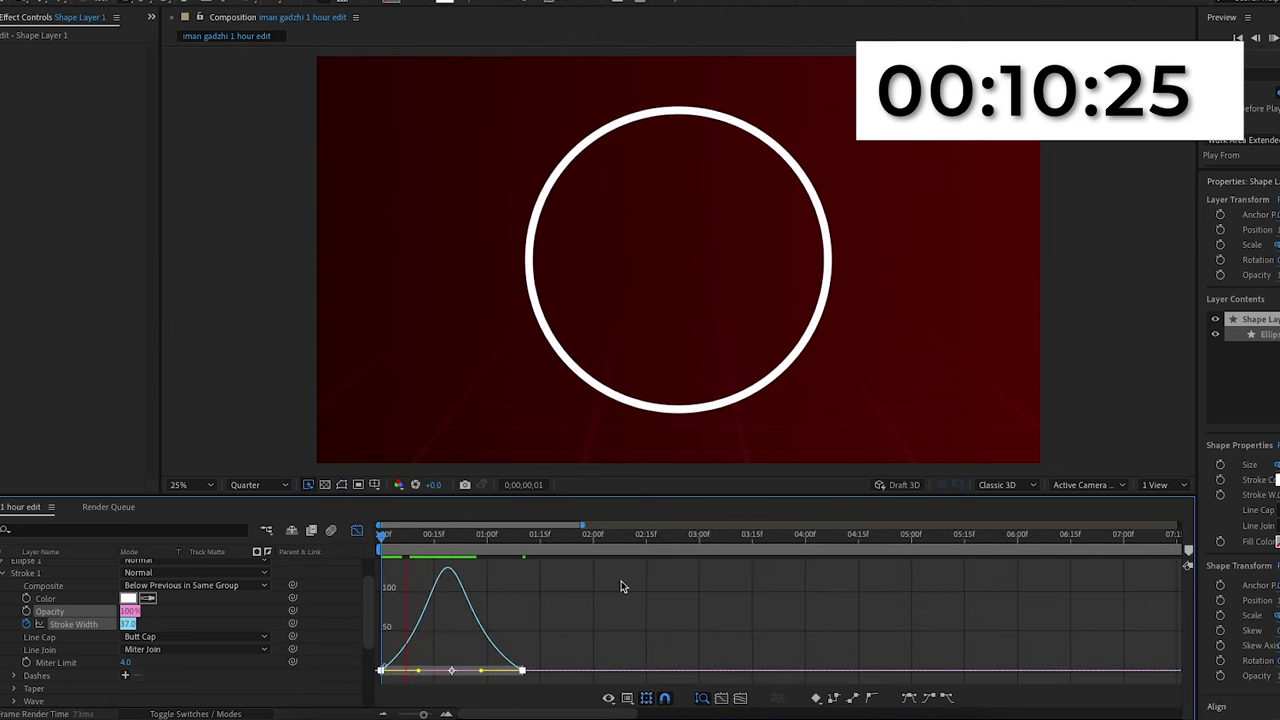
key(space)
click(357, 530)
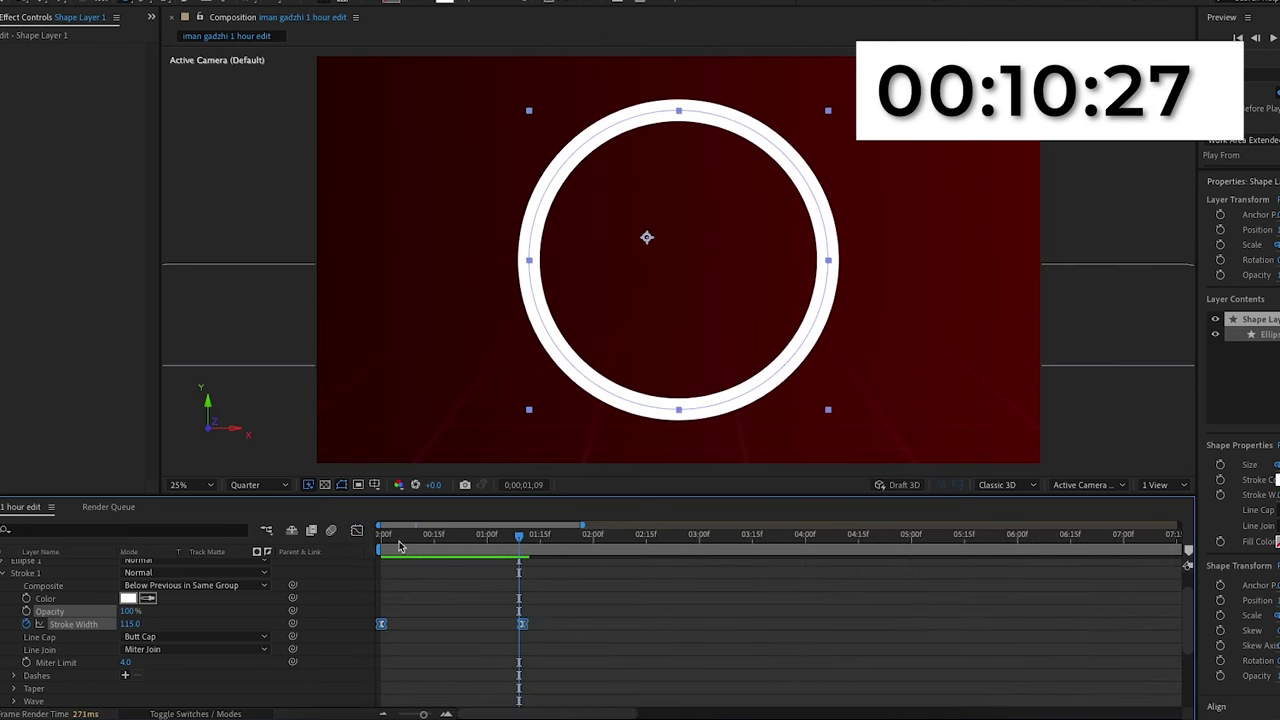
click(522, 624)
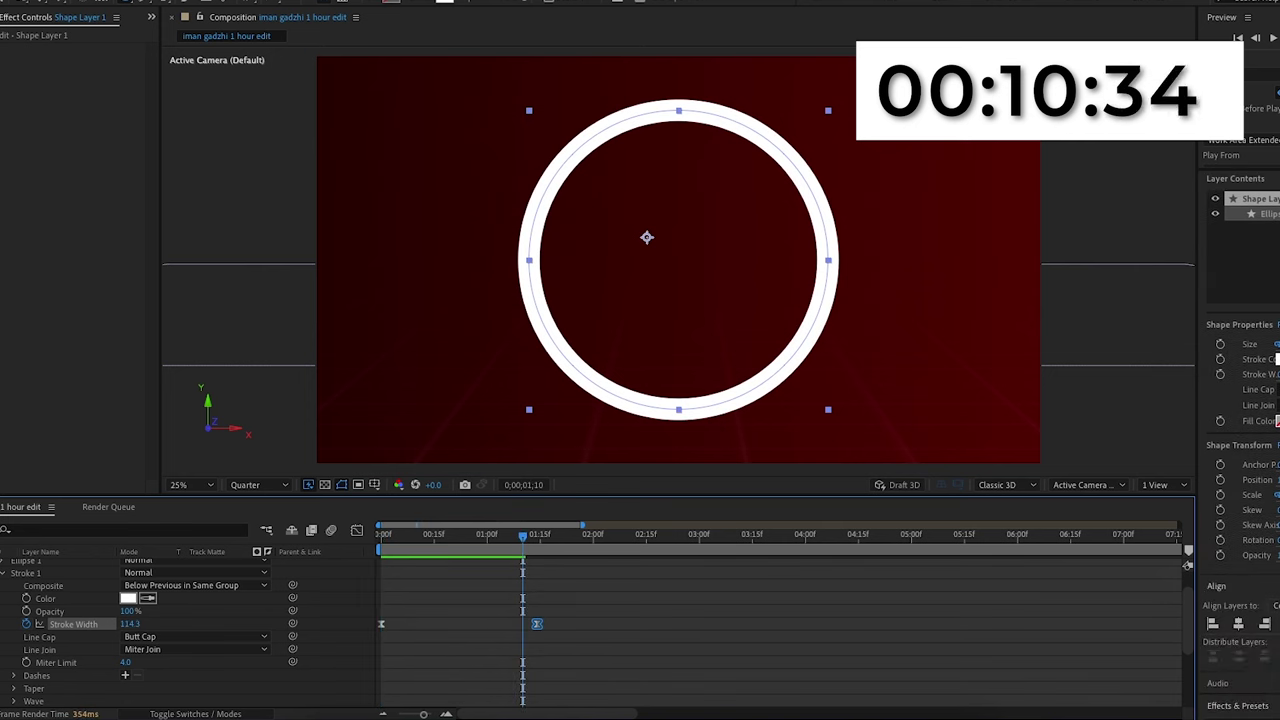
Step: Search the effects for "glow" and move Shape Layer 1 beneath the adjustment layer
scroll(1249, 664, down, 2)
drag(1263, 648, 1168, 641)
text(glow)
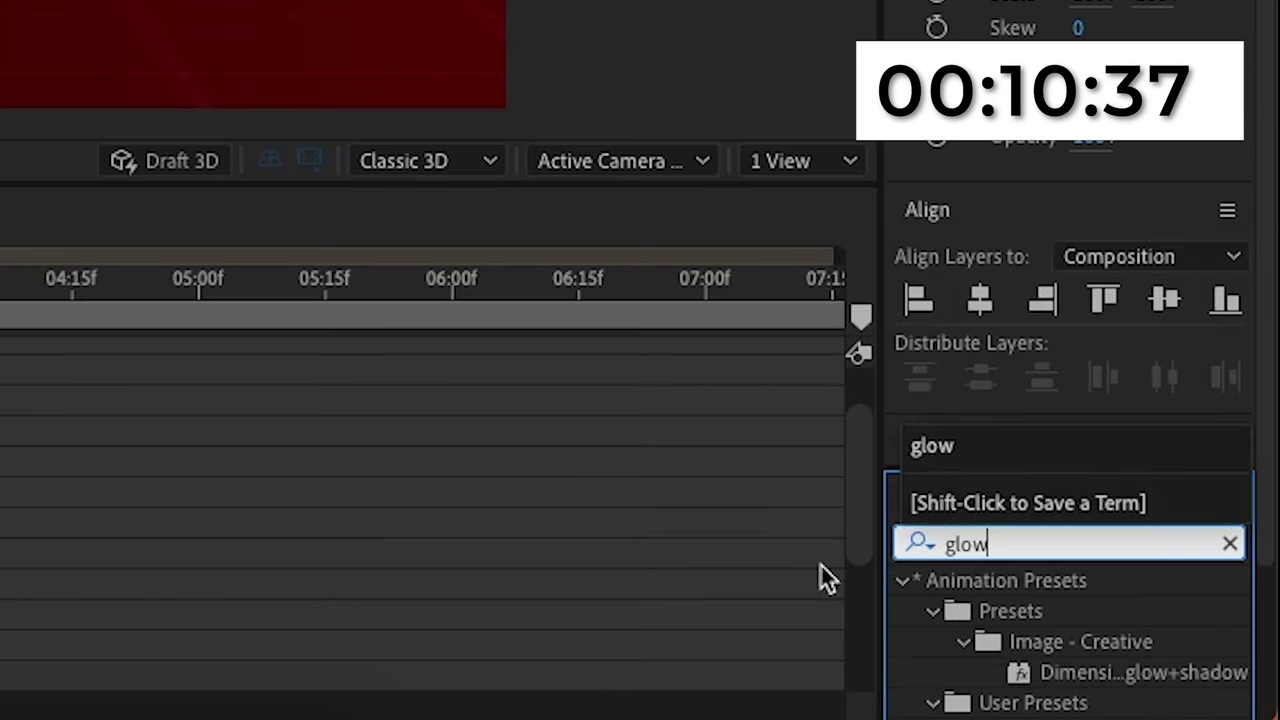
scroll(1255, 702, down, 3)
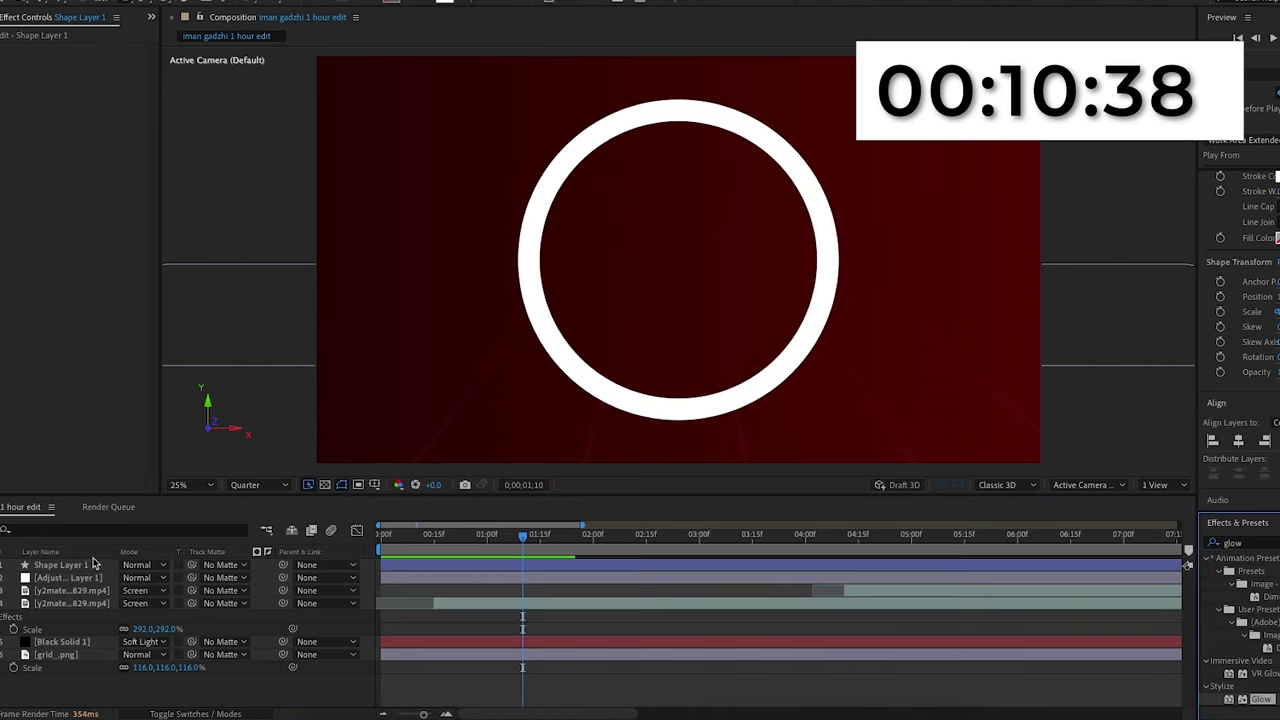
click(86, 580)
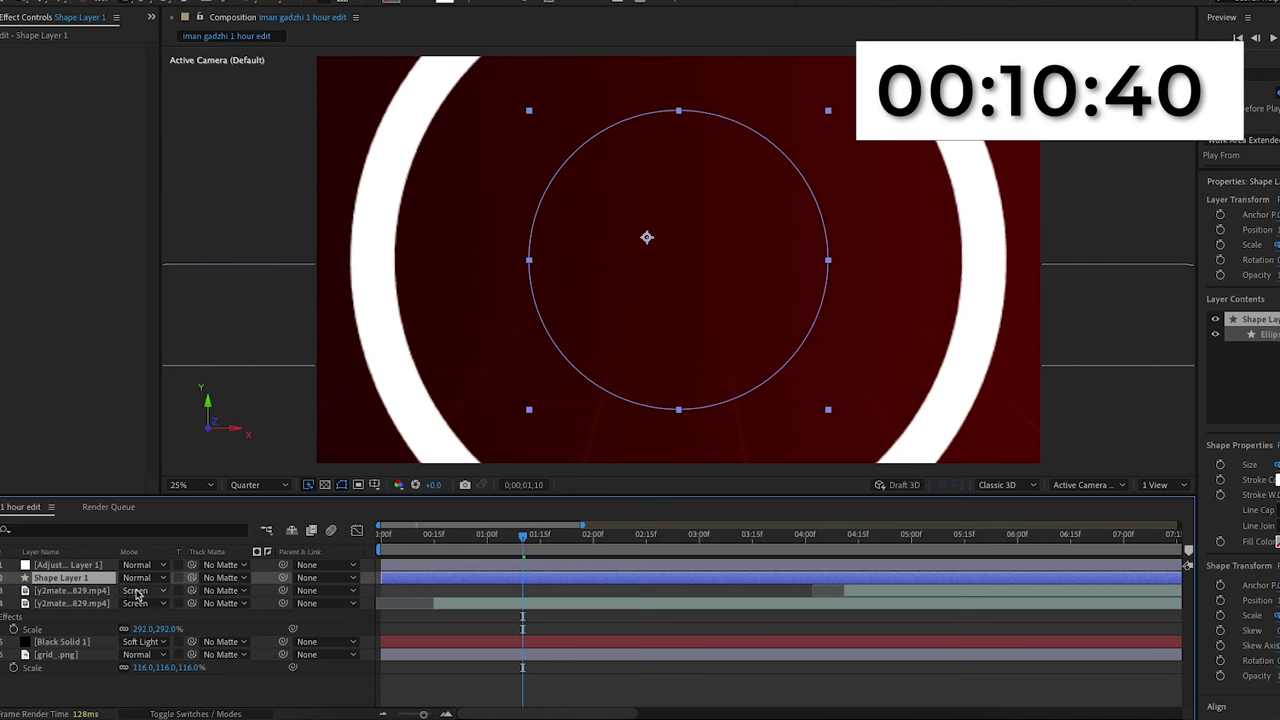
Step: Scale Shape Layer 1 down to 58% and center the circle in the composition
key(s)
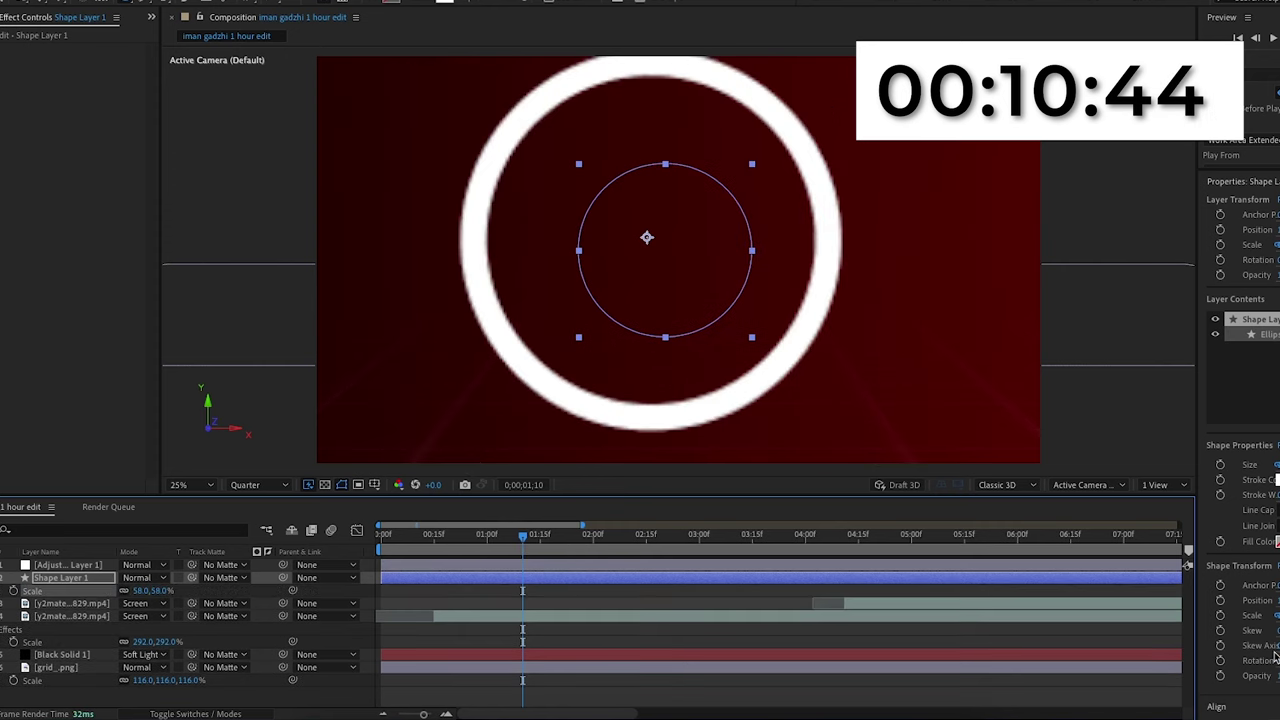
scroll(1275, 655, down, 3)
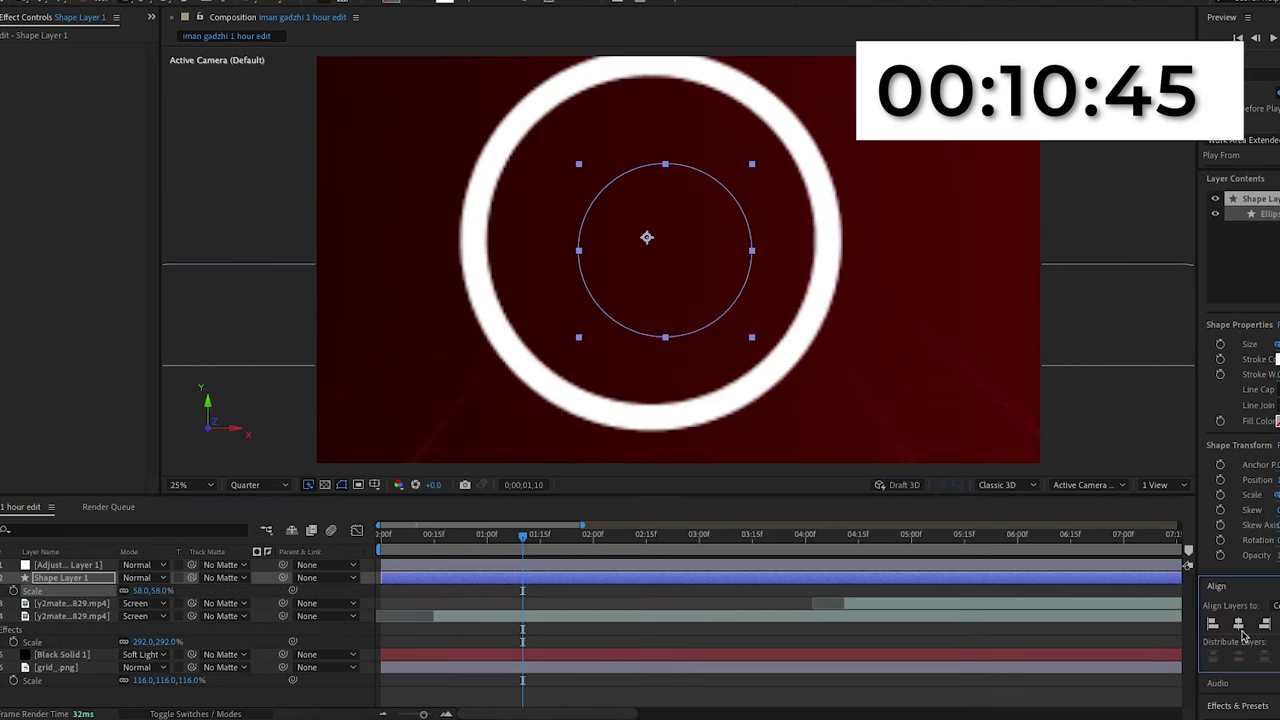
click(1236, 622)
click(1240, 624)
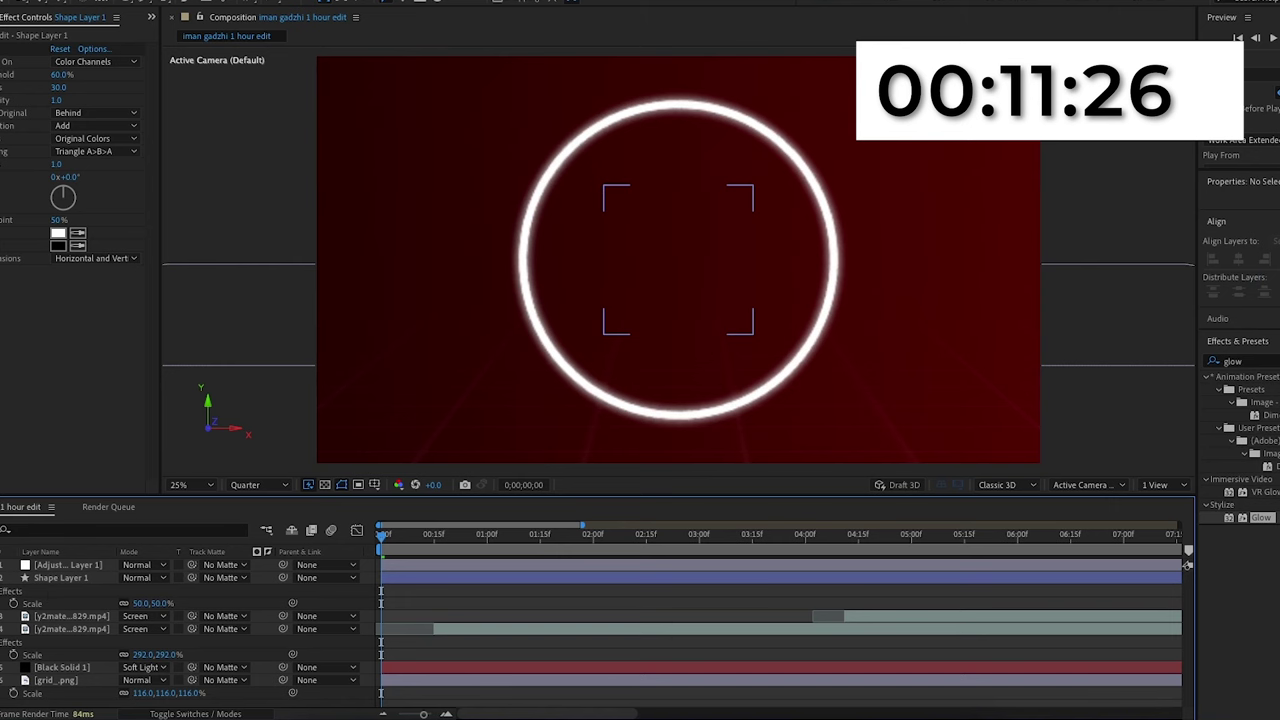
Step: Draw a second circle on its own layer over the glowing ring and center it at 43% scale
drag(536, 131, 896, 490)
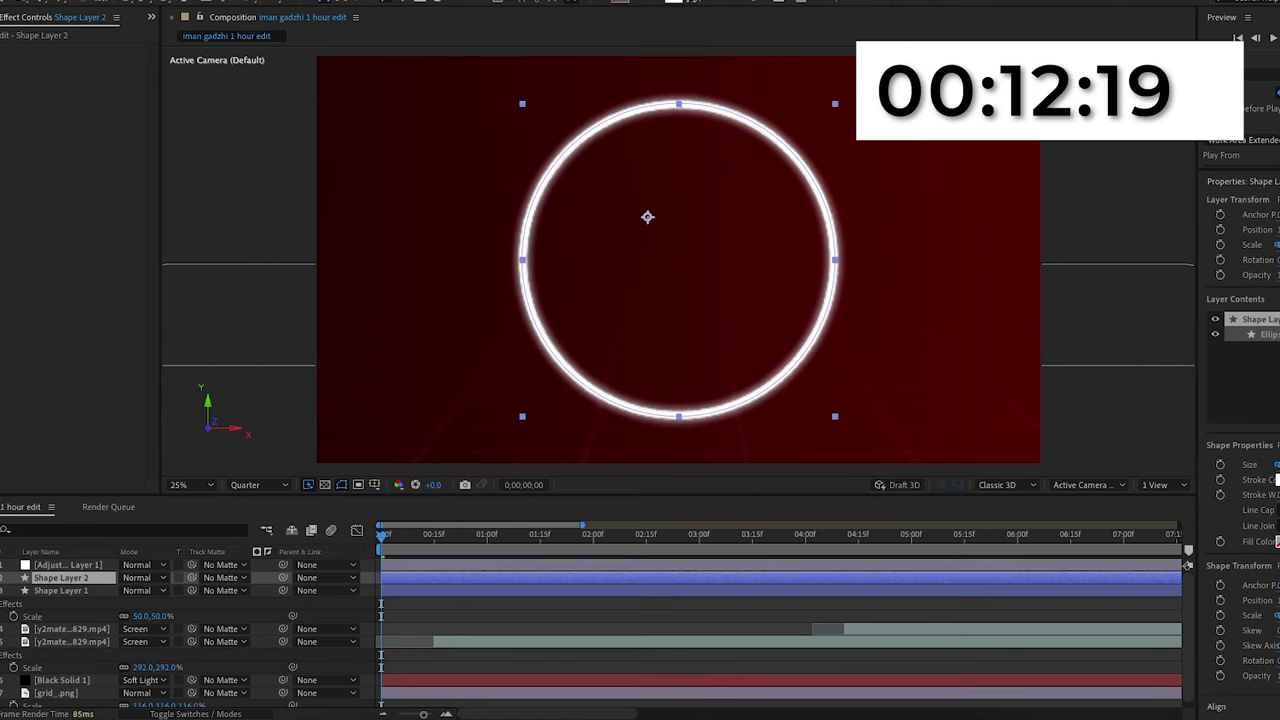
key(ctrl+z)
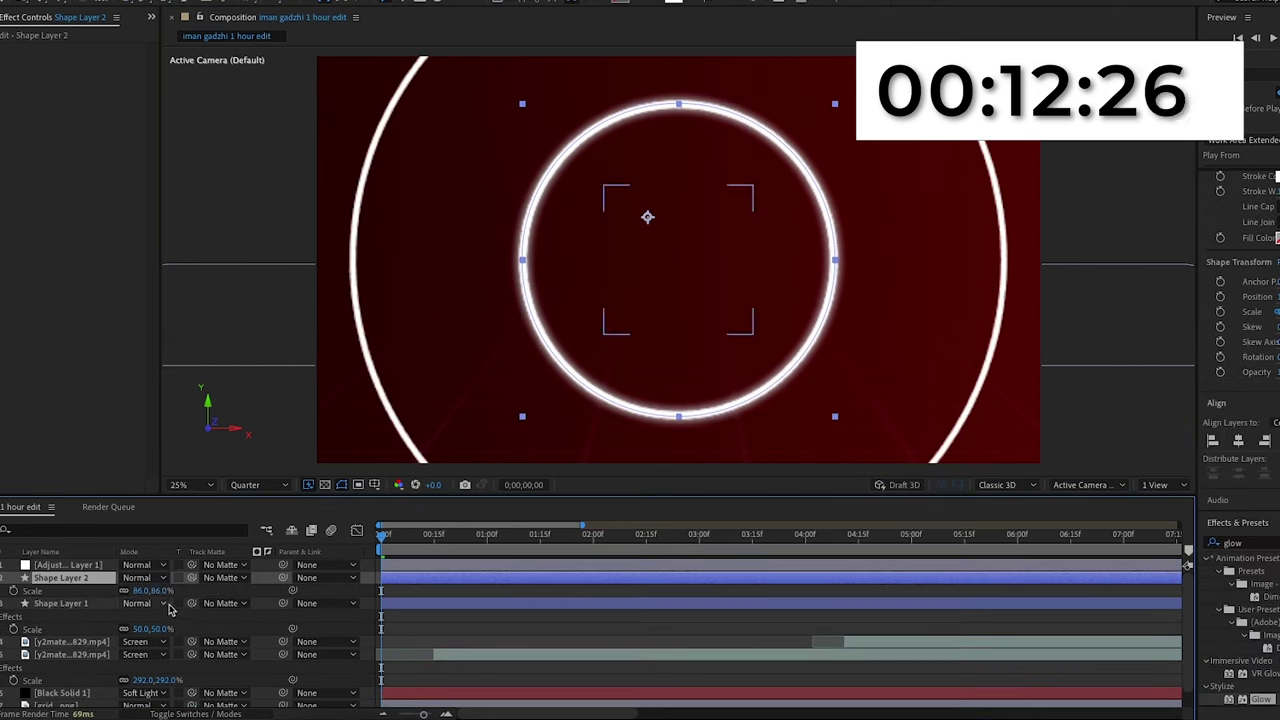
drag(152, 591, 137, 600)
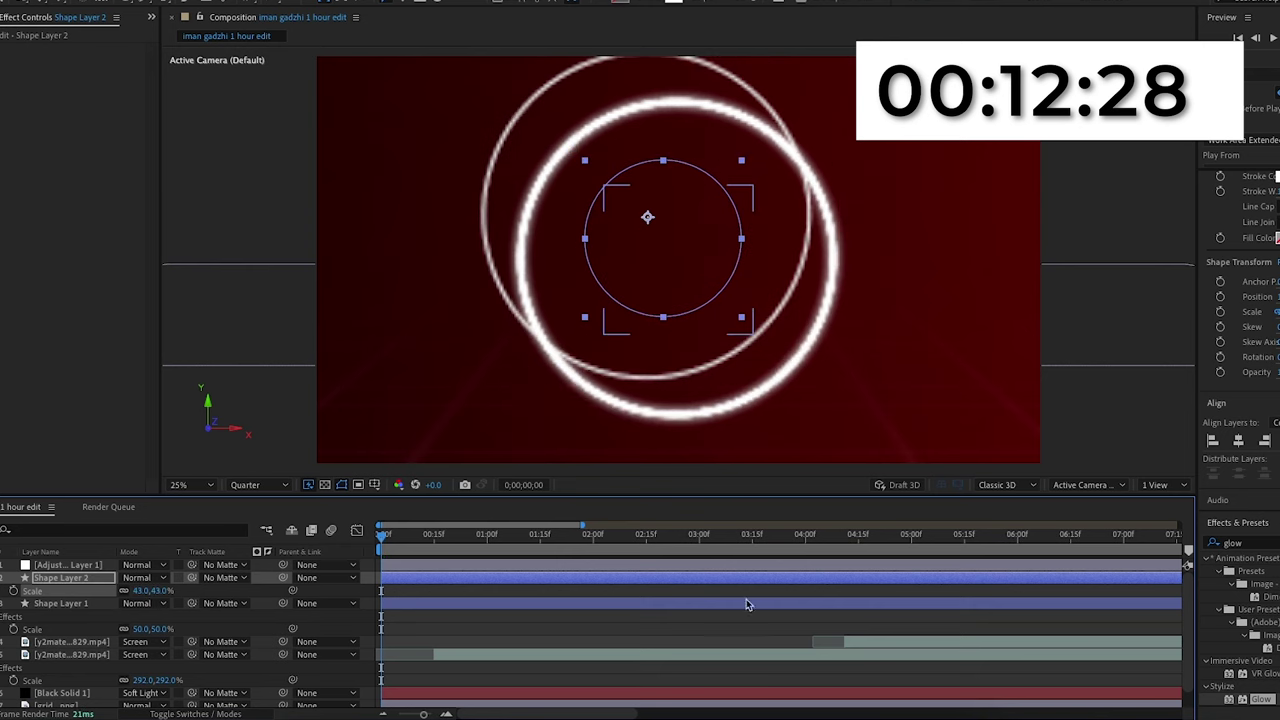
click(1239, 442)
click(1279, 442)
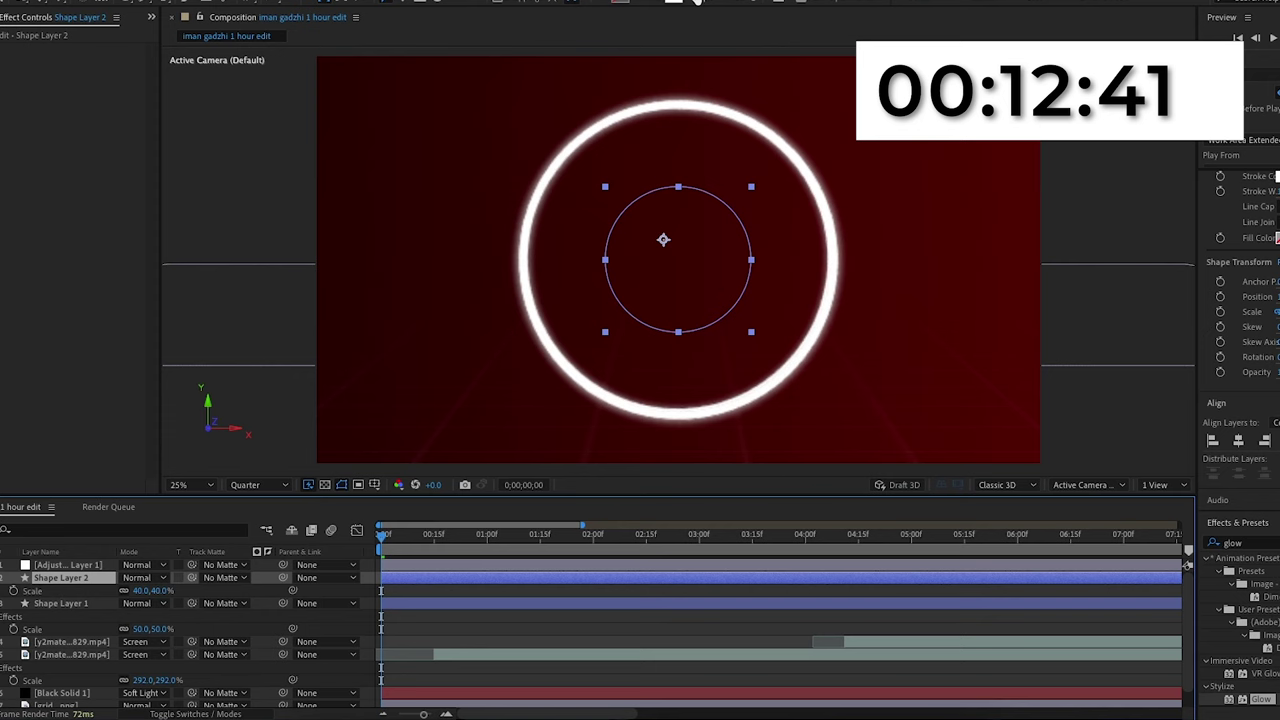
Step: Set Shape Layer 2's opacity to 50% and widen its stroke beyond the first ring
key(t)
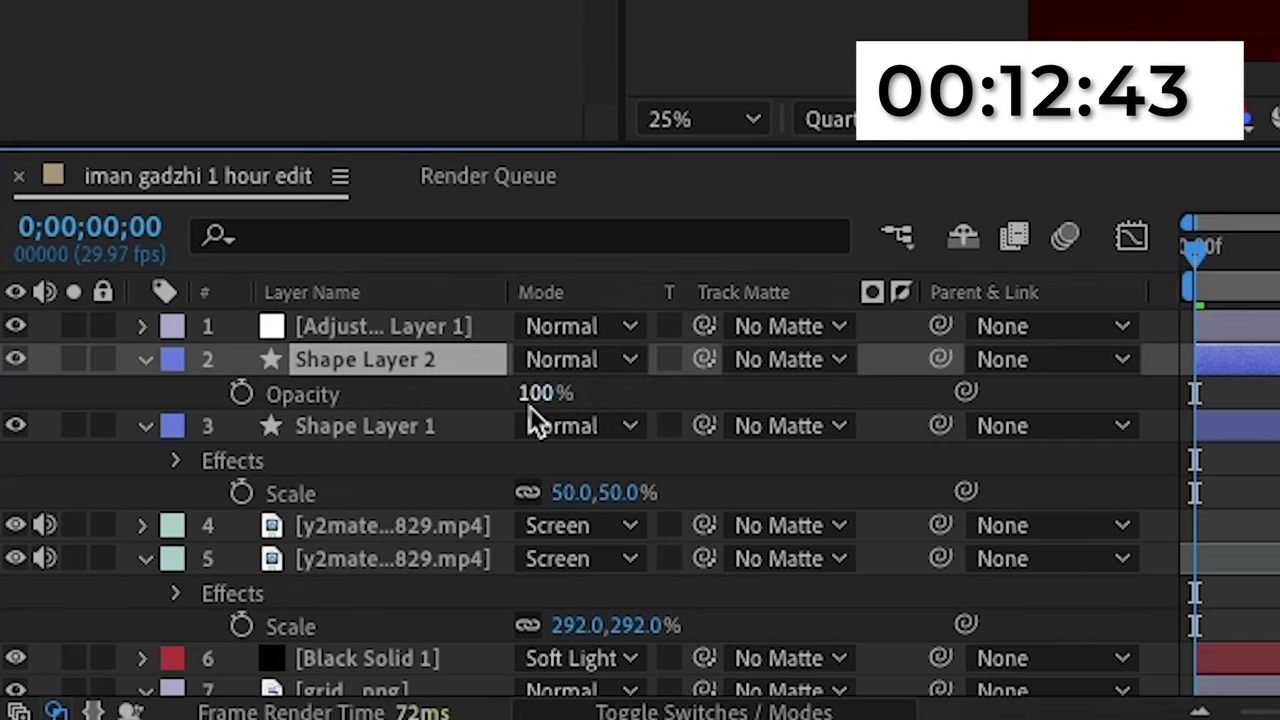
click(133, 591)
text(50)
key(Return)
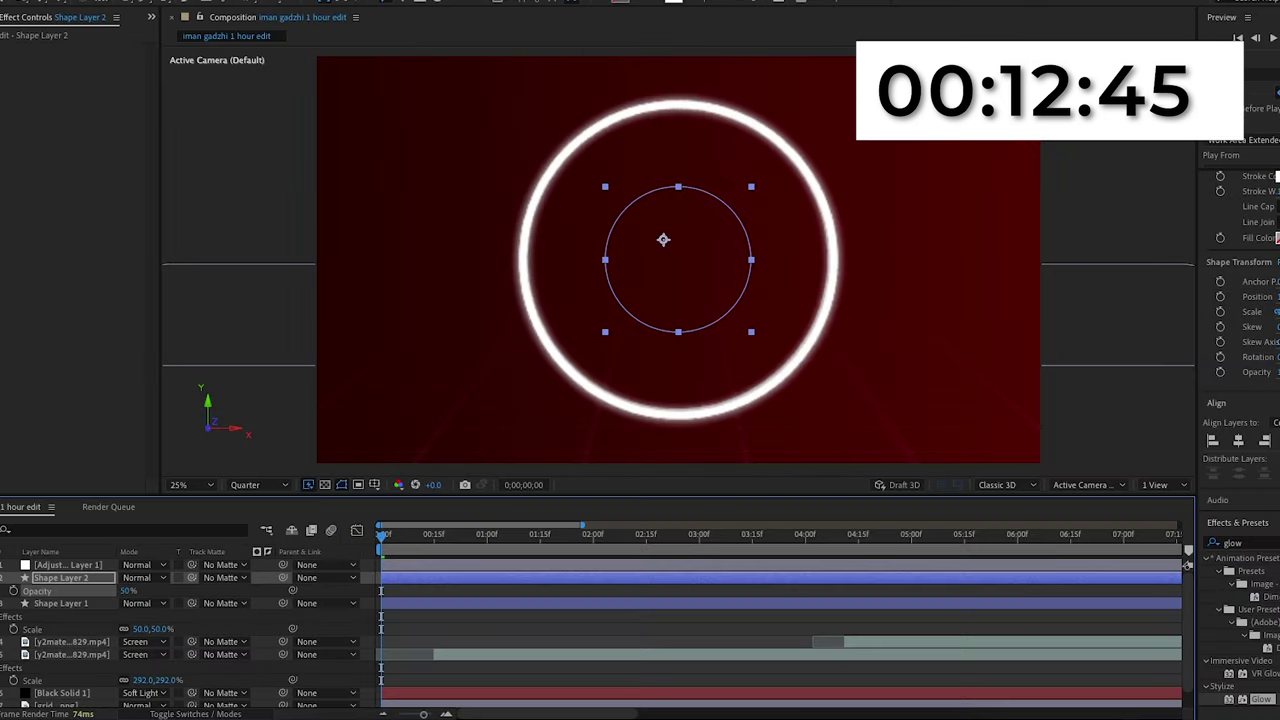
drag(700, 2, 844, 6)
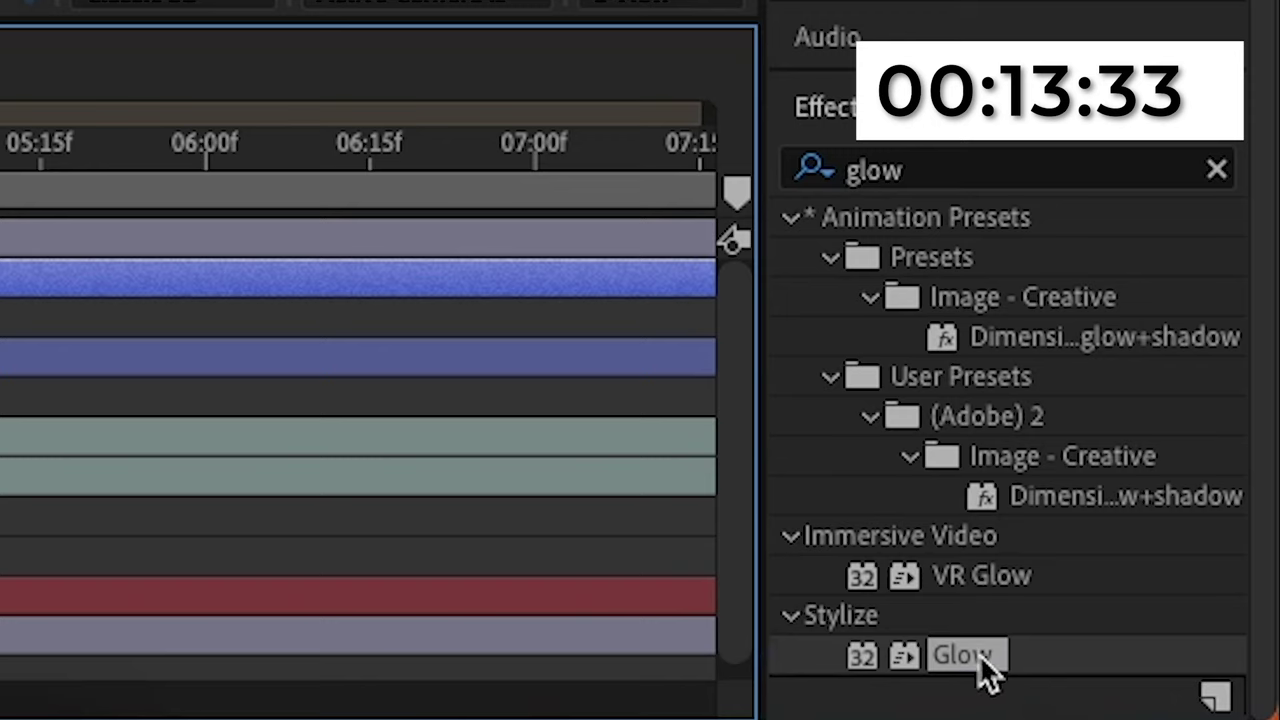
Step: Apply the Glow effect to Shape Layer 2 and set its Glow Radius to 38
drag(1262, 700, 100, 585)
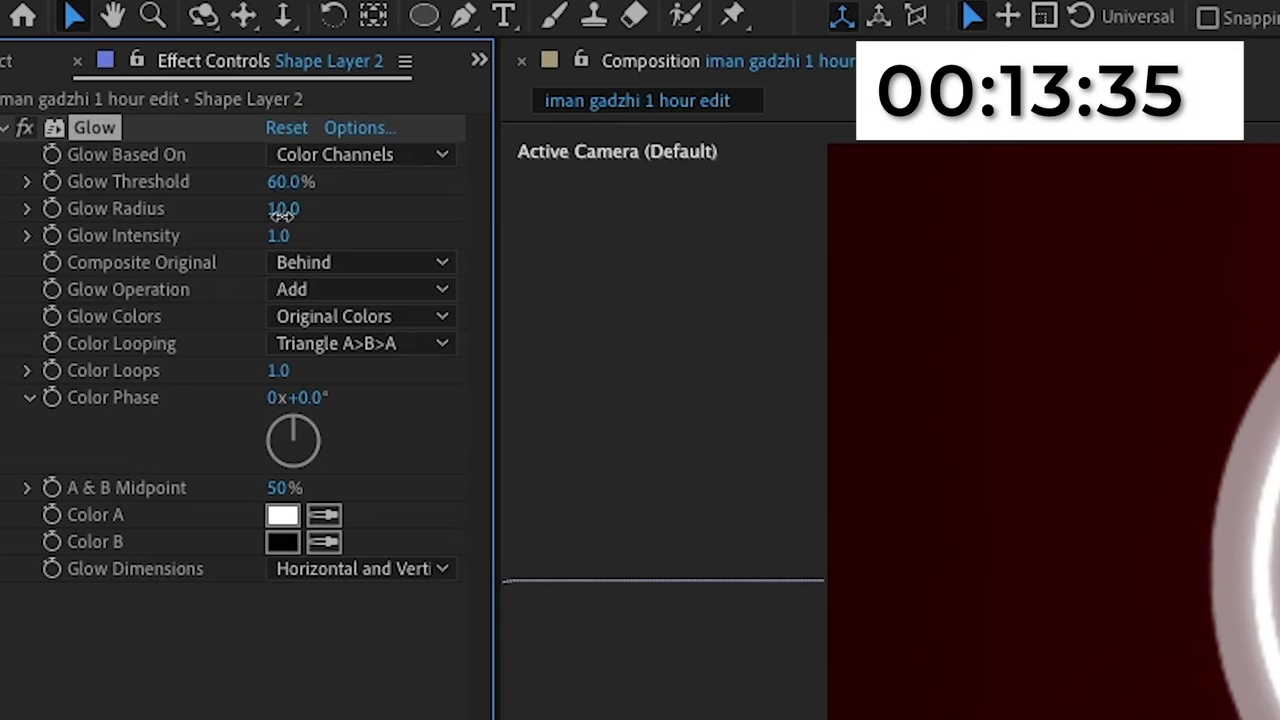
drag(59, 88, 79, 89)
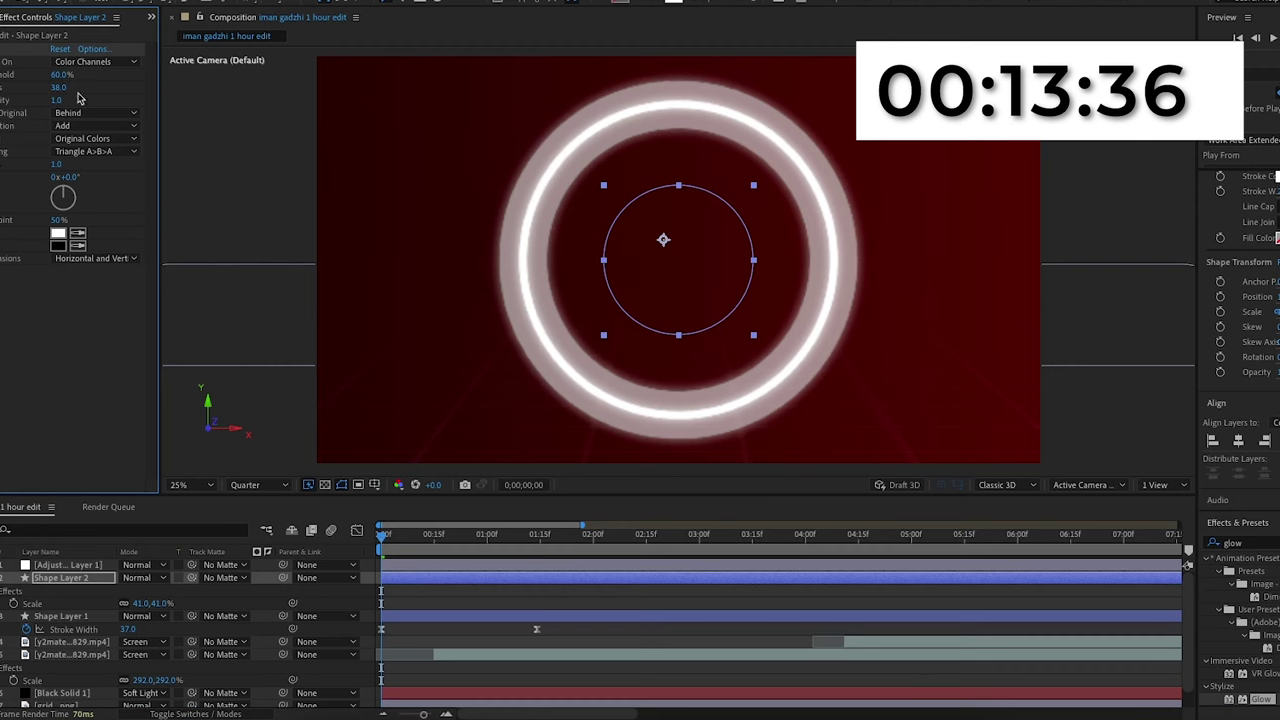
click(222, 144)
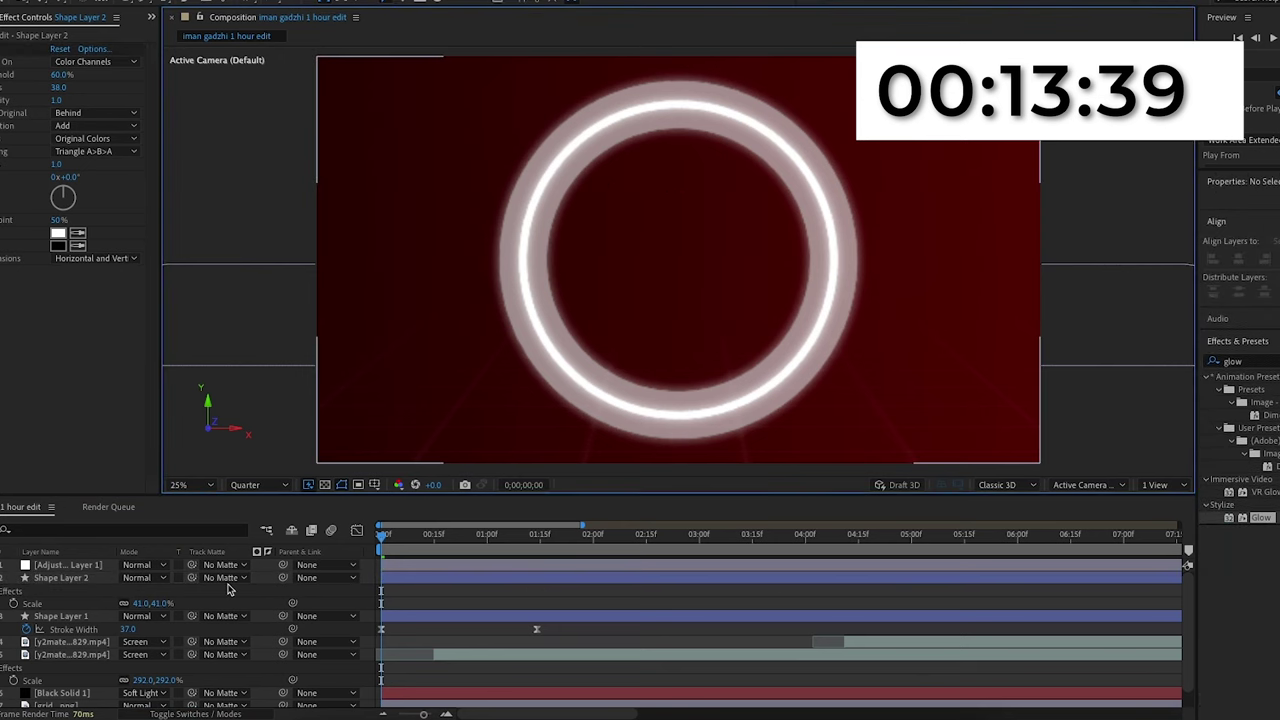
Step: Add Trim Paths to Shape Layer 2 and keyframe its End at 0% at the composition start
click(61, 578)
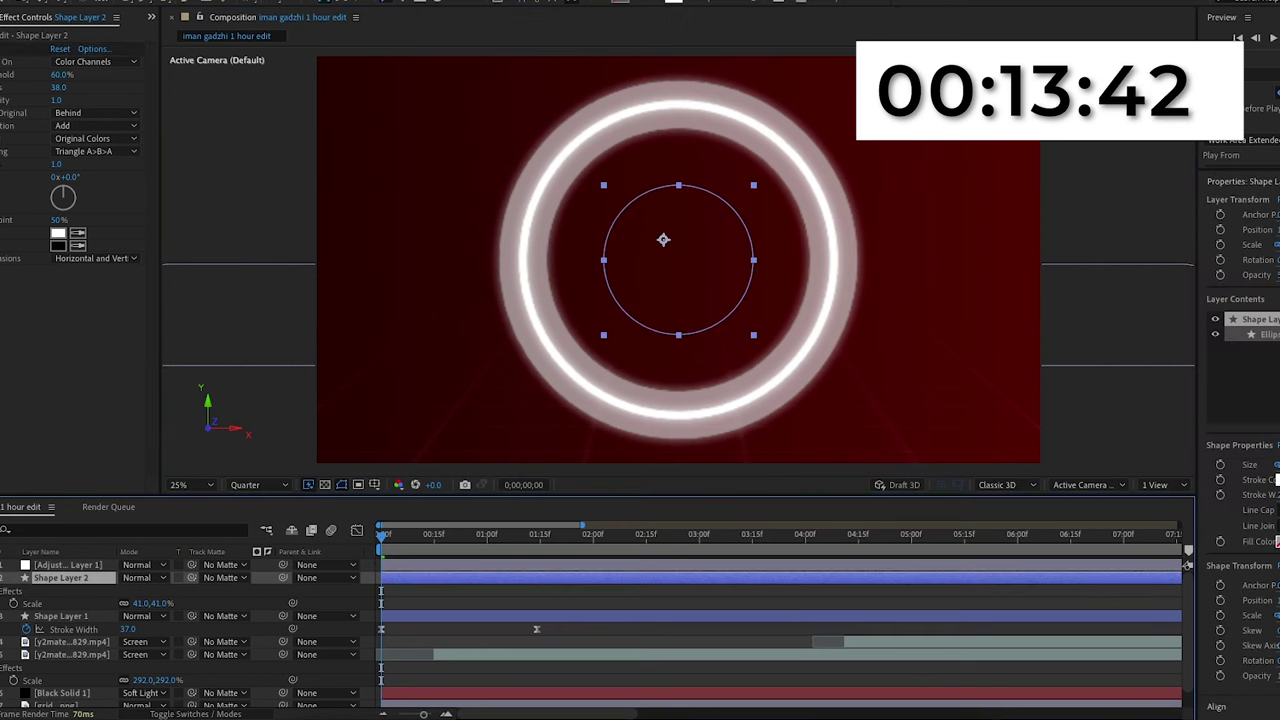
key(u)
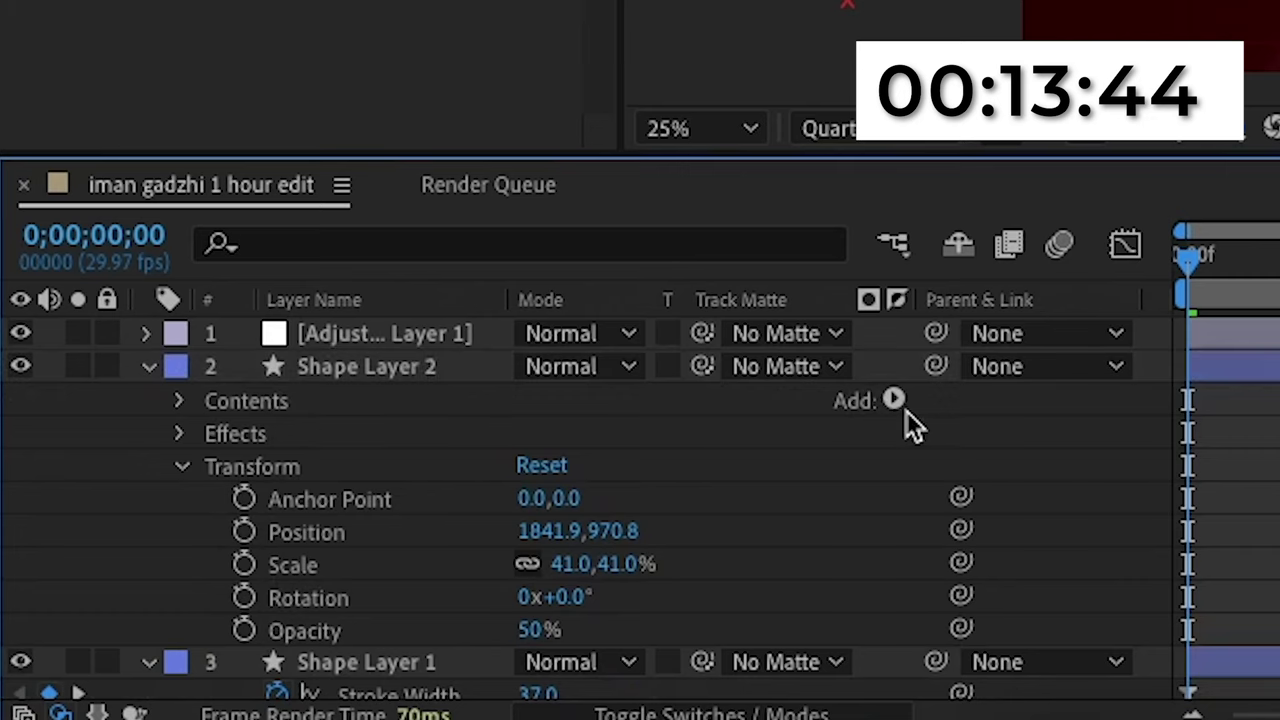
click(262, 590)
click(970, 526)
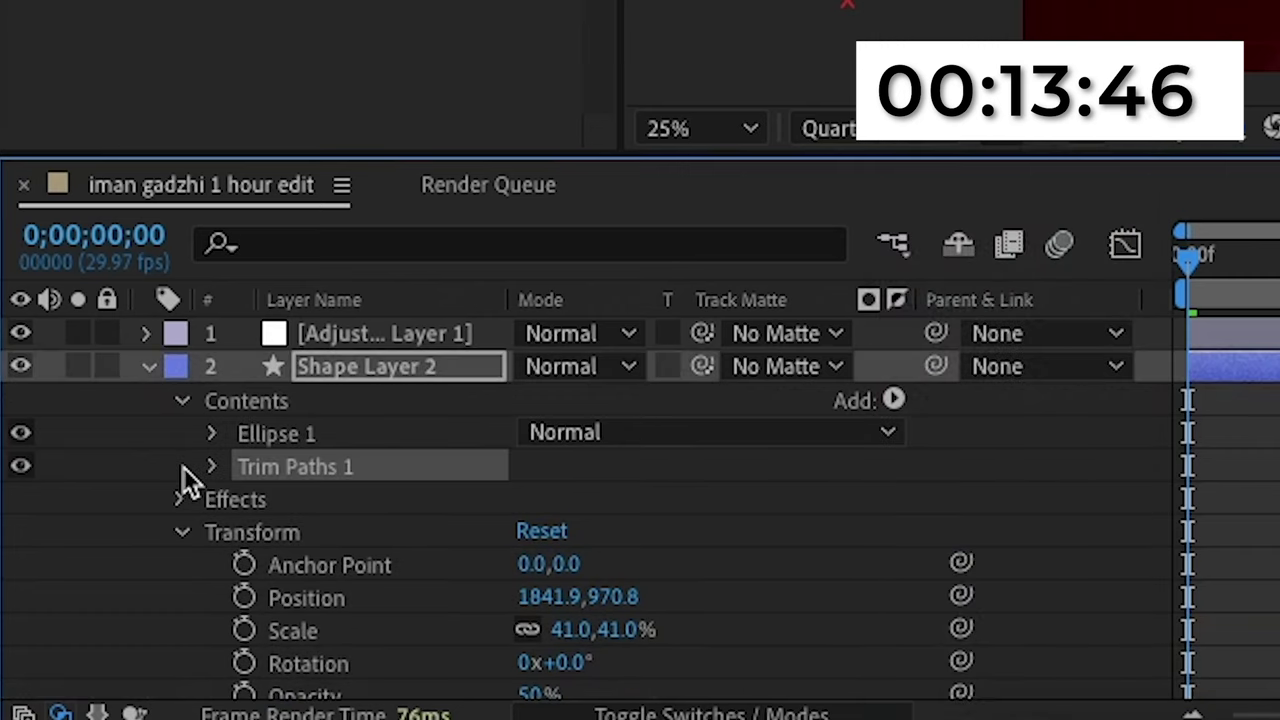
click(212, 467)
click(277, 531)
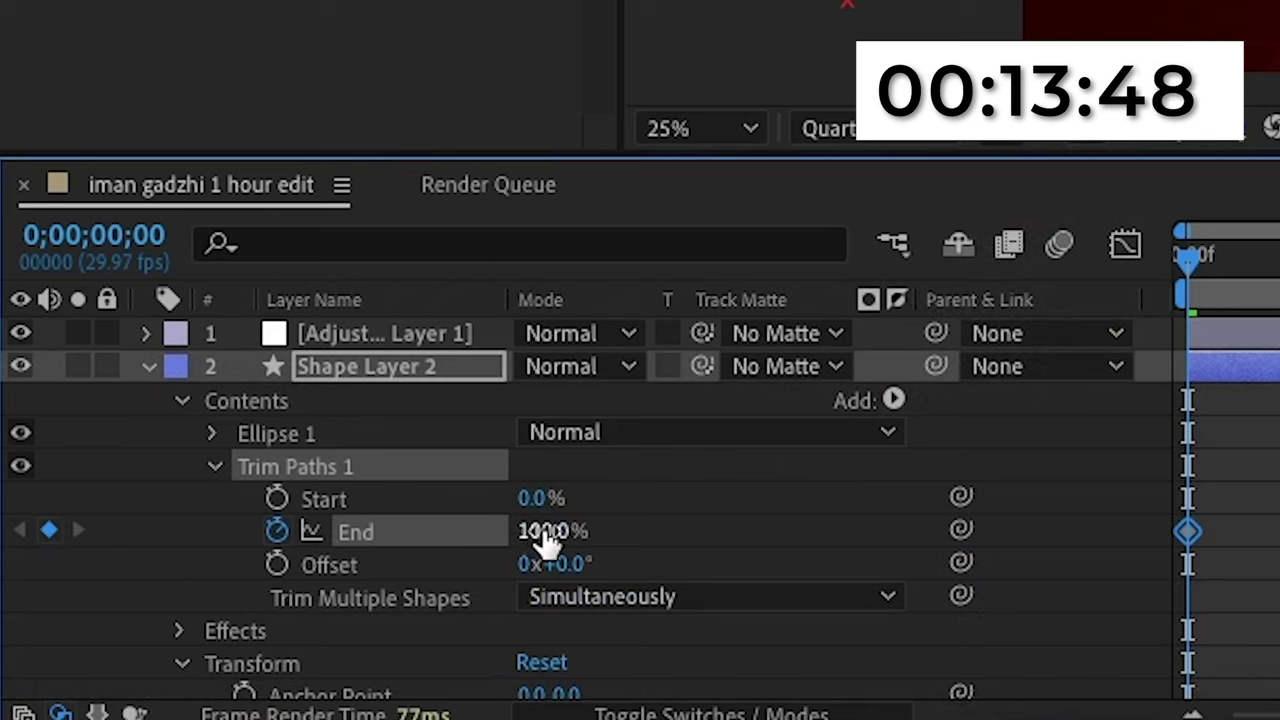
drag(537, 540, 214, 537)
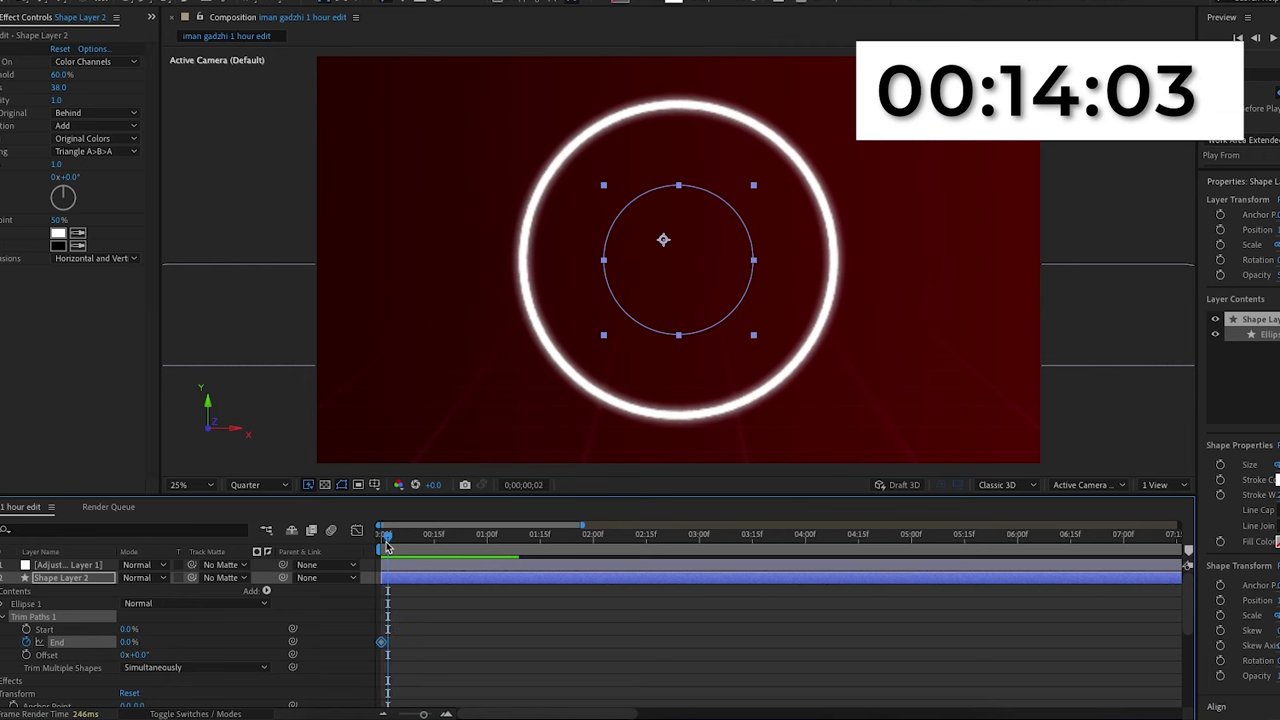
Step: Set the Trim Paths End to 92% at 0;00;03;04 to create the second keyframe
drag(390, 537, 713, 557)
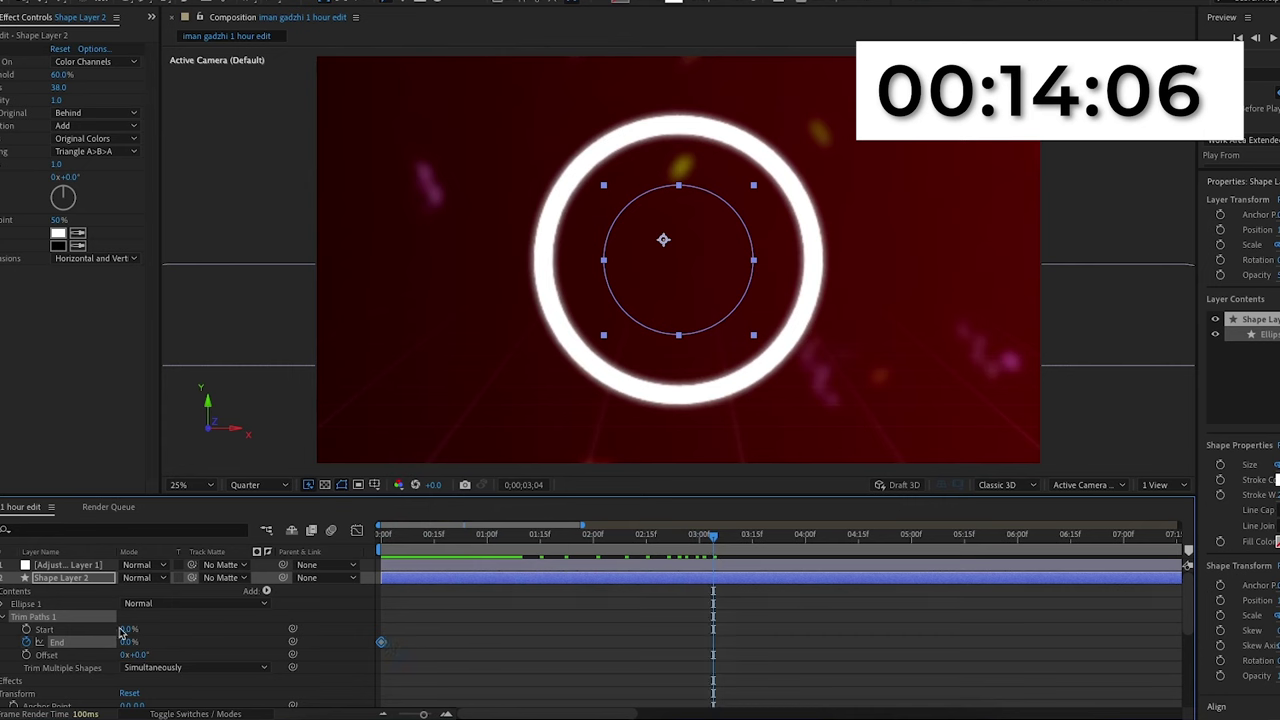
drag(129, 641, 193, 634)
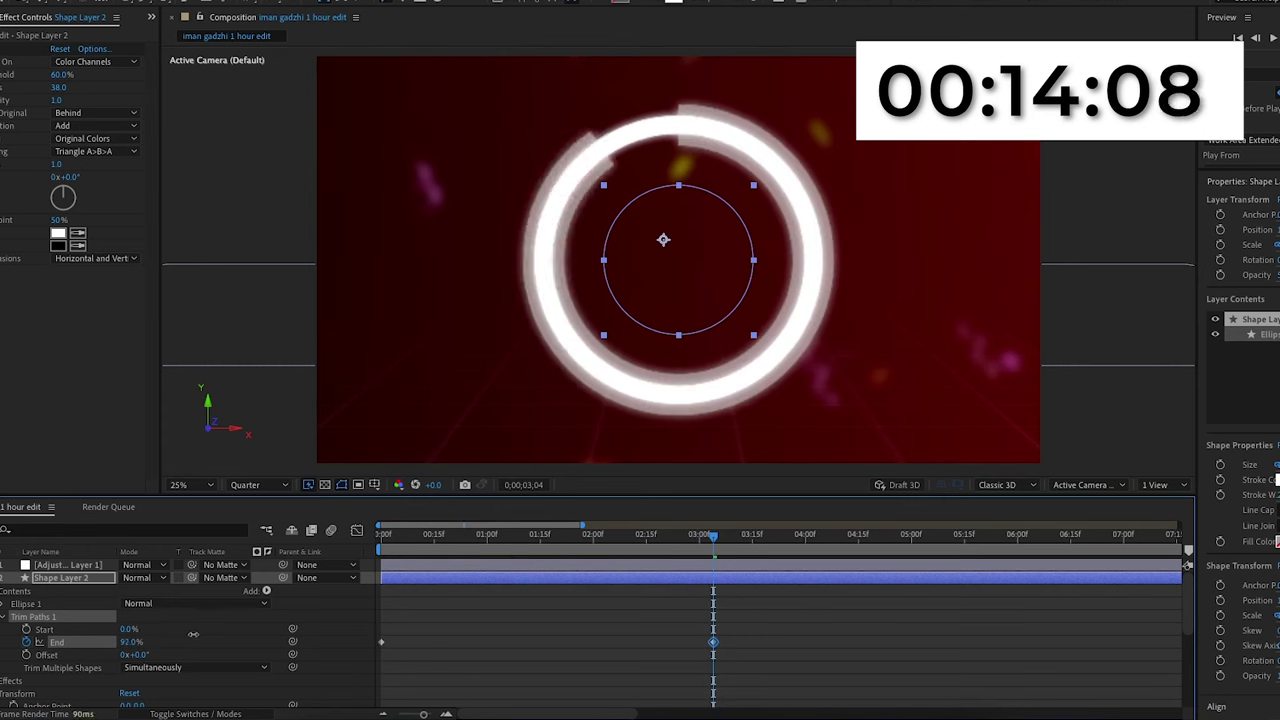
click(654, 626)
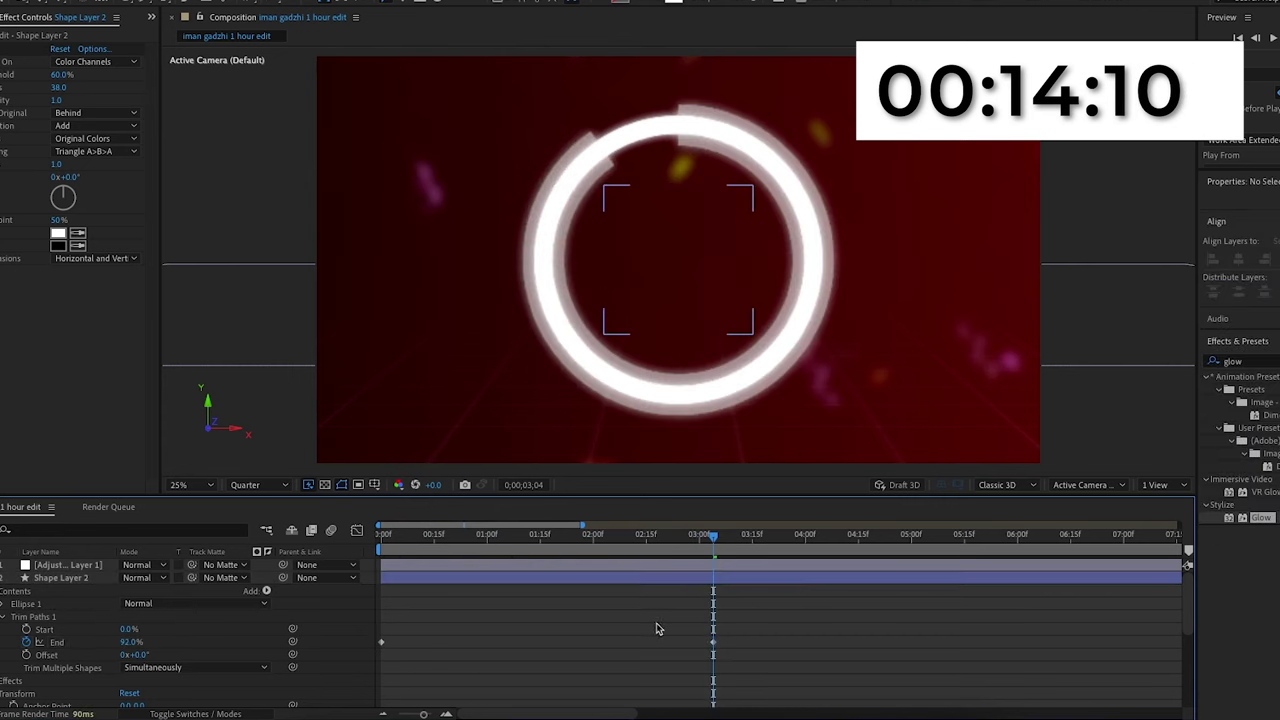
Step: Easy-ease both Trim Paths End keyframes, shape the speed graph to start fast and slow gradually, and preview it
drag(760, 636, 320, 656)
key(F9)
click(357, 531)
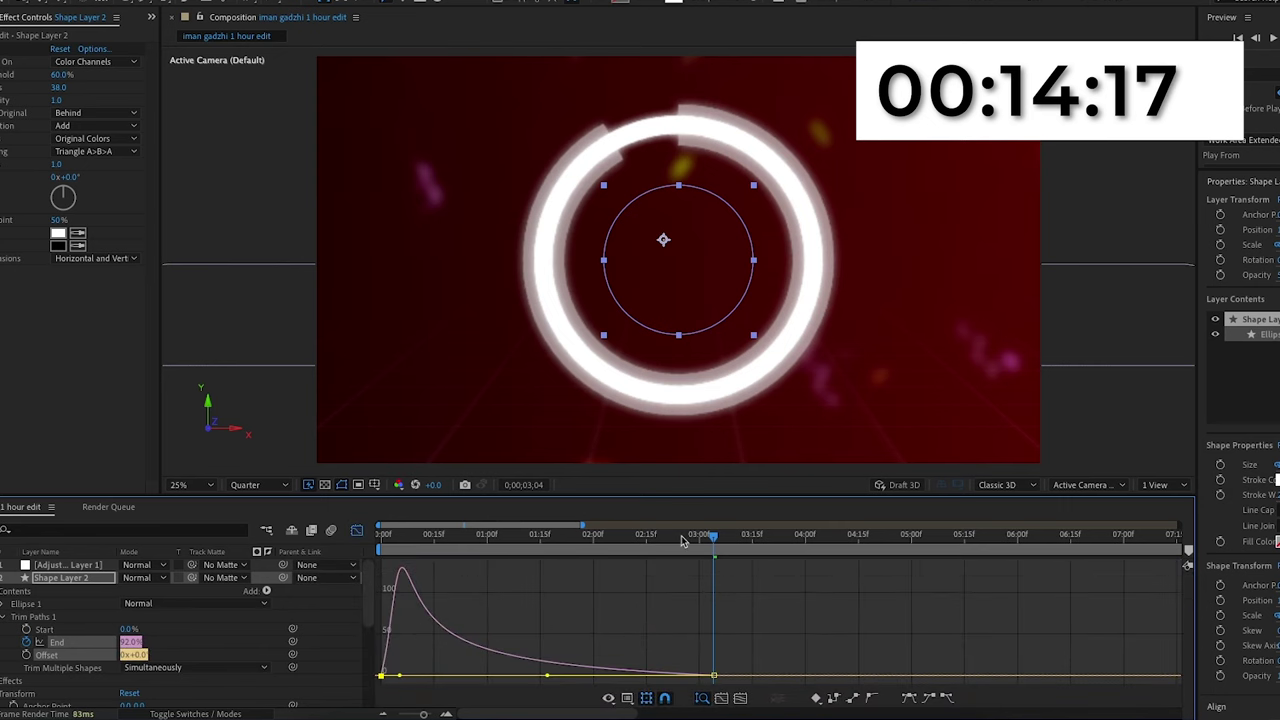
key(space)
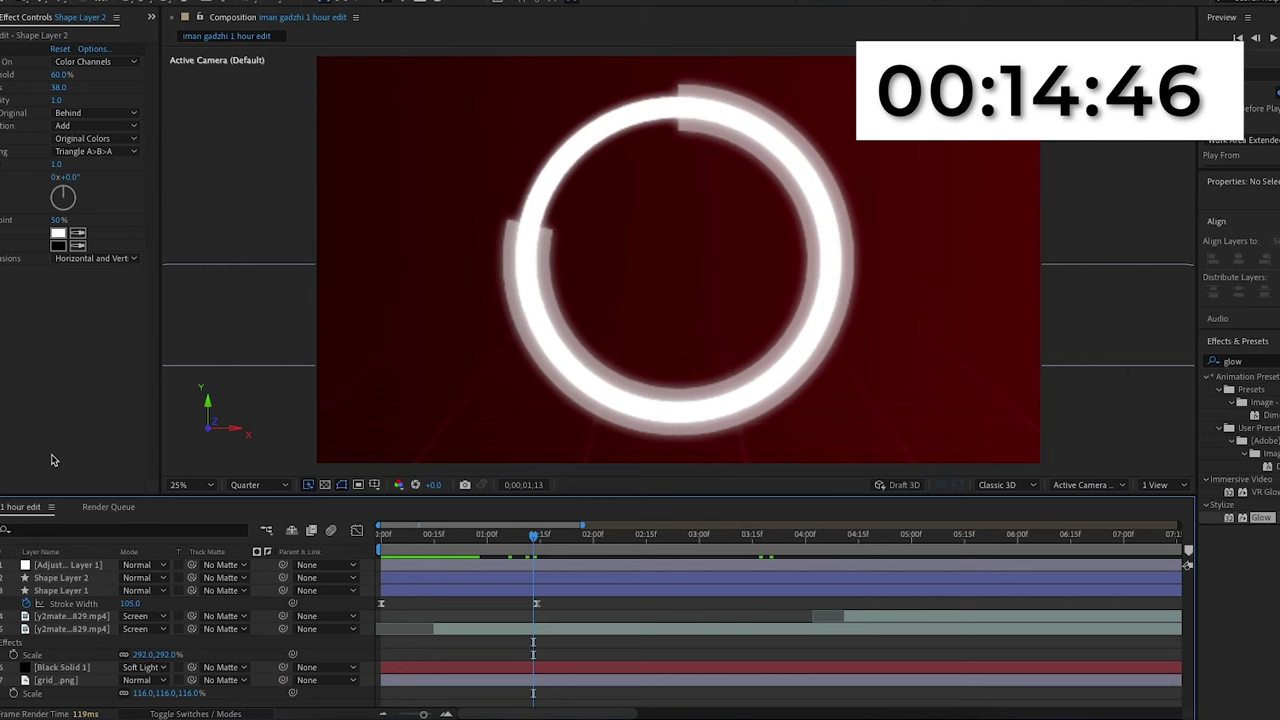
Step: Add the text "99%" inside the circle and place its layer beneath the adjustment layer
key(ctrl+t)
click(648, 288)
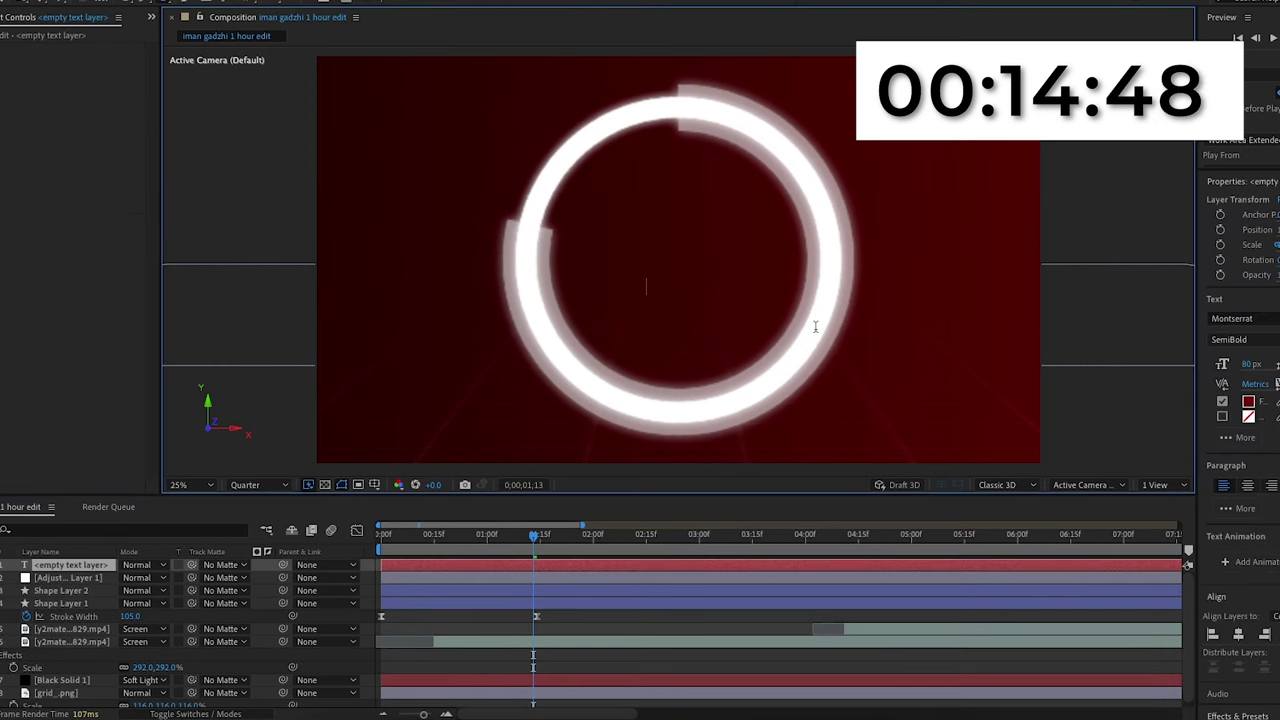
text(99)
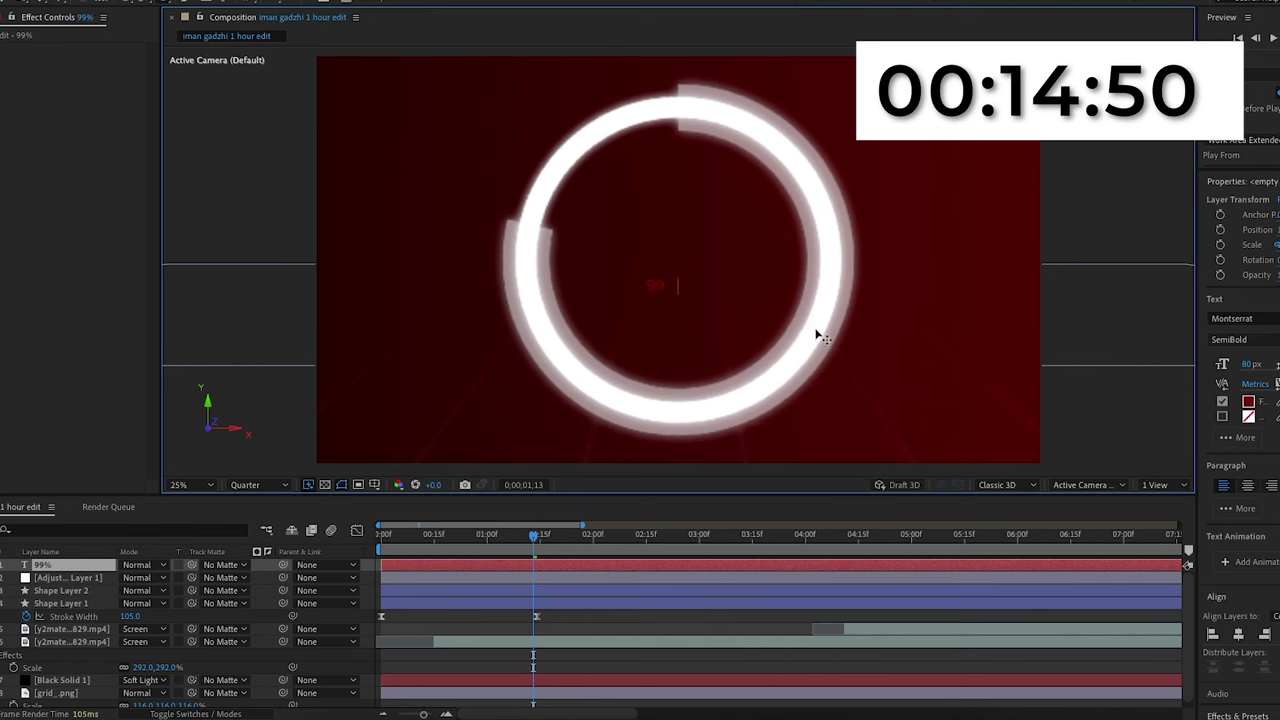
text(%)
drag(81, 571, 105, 588)
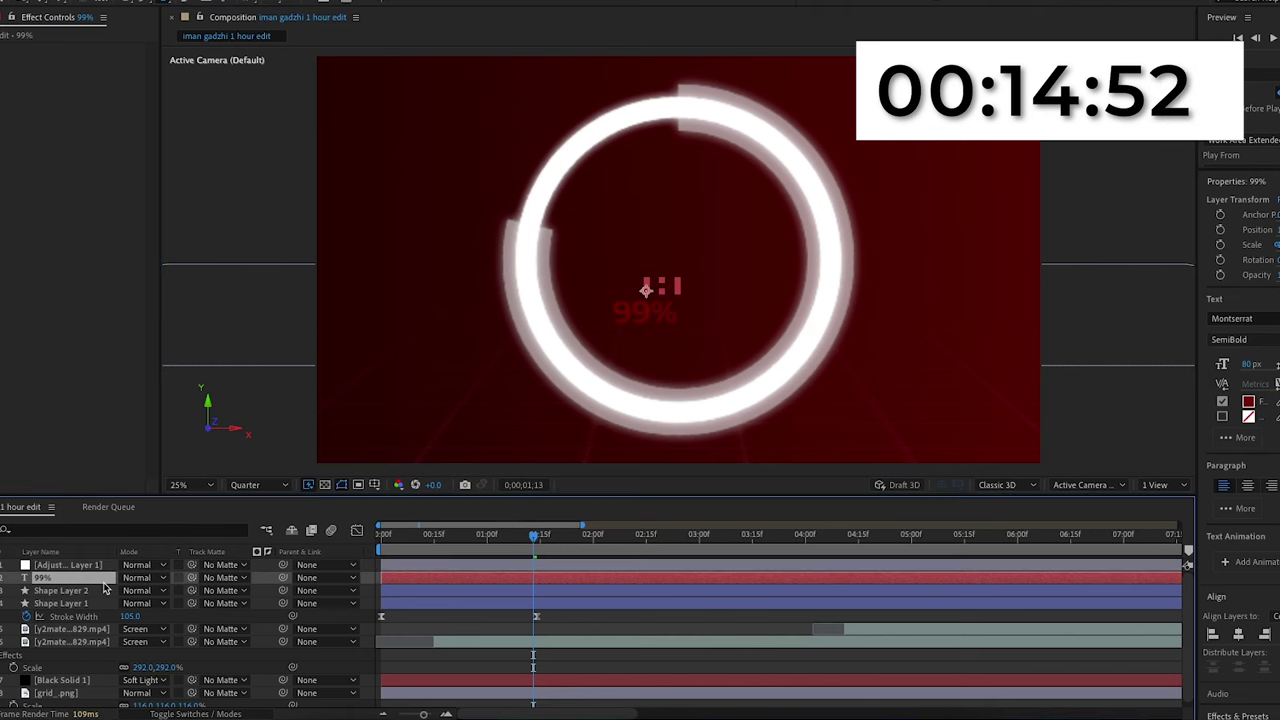
Step: Scale the 99% text to 263.3, 300.0% and change its fill colour to white
key(s)
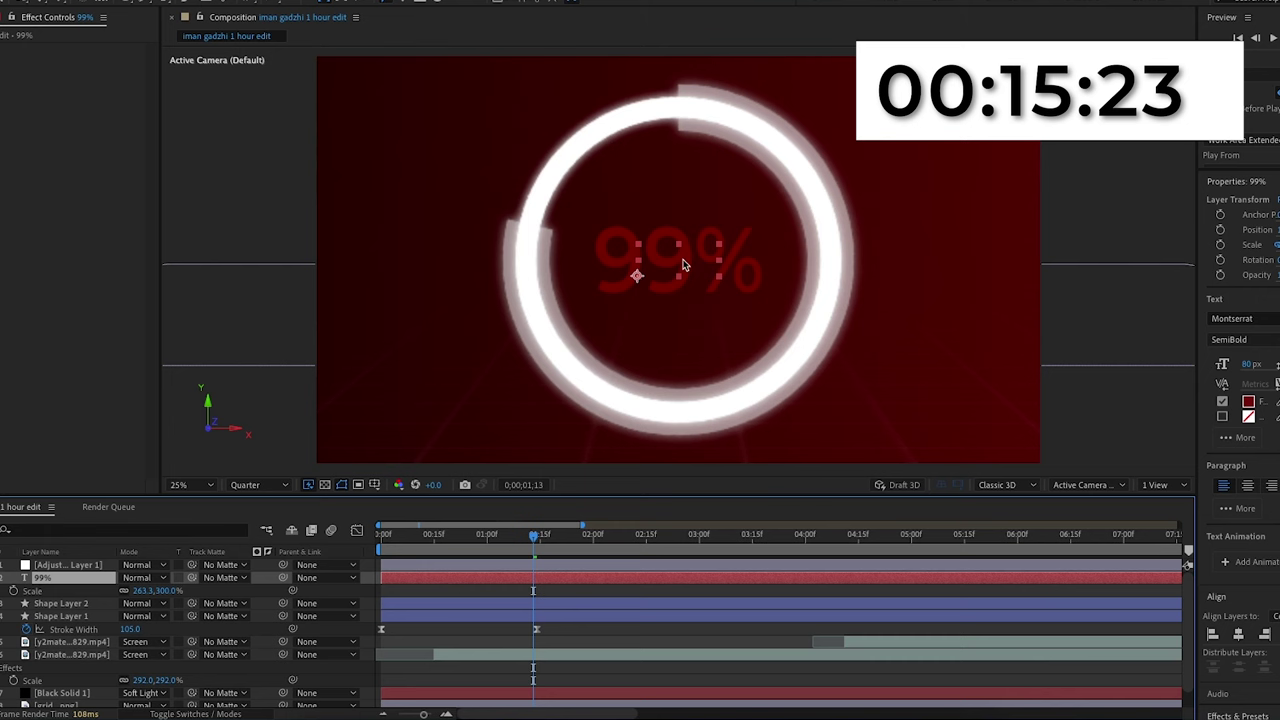
double_click(677, 268)
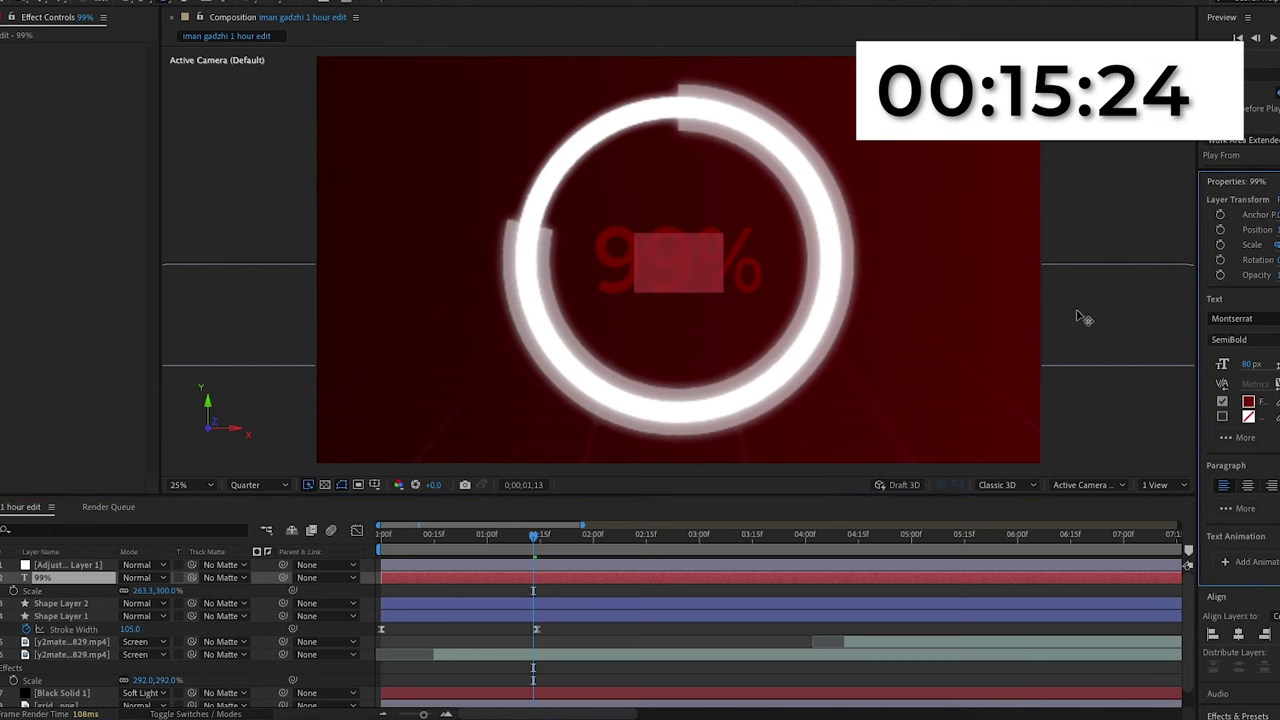
click(1248, 401)
click(583, 443)
click(857, 449)
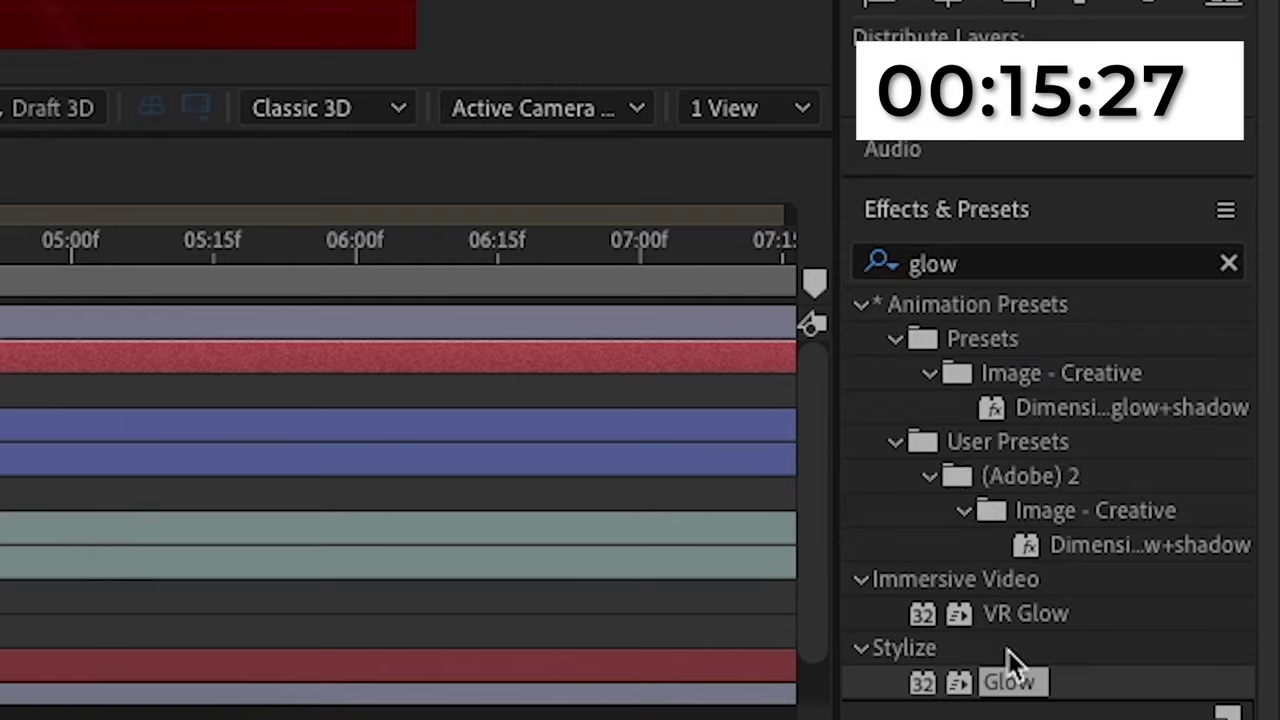
Step: Apply the Glow effect to the 99% layer, increase its glow radius and lower its intensity
drag(1263, 700, 66, 582)
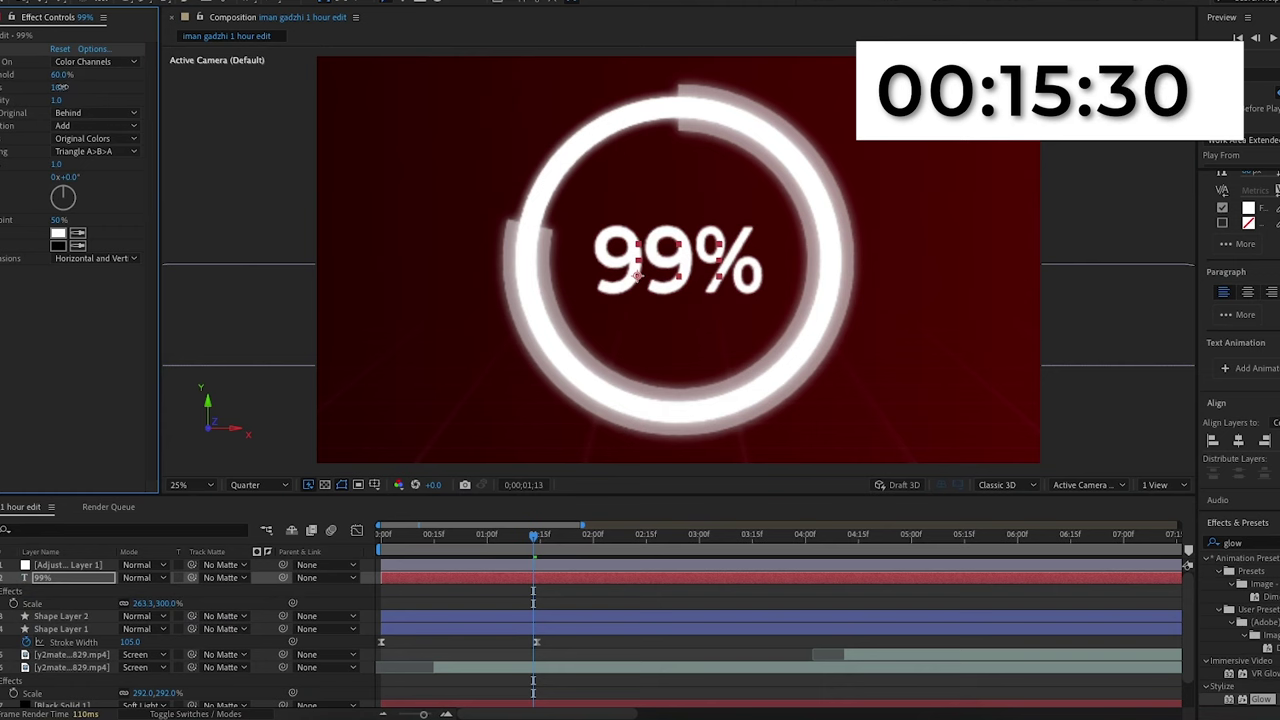
drag(66, 92, 78, 97)
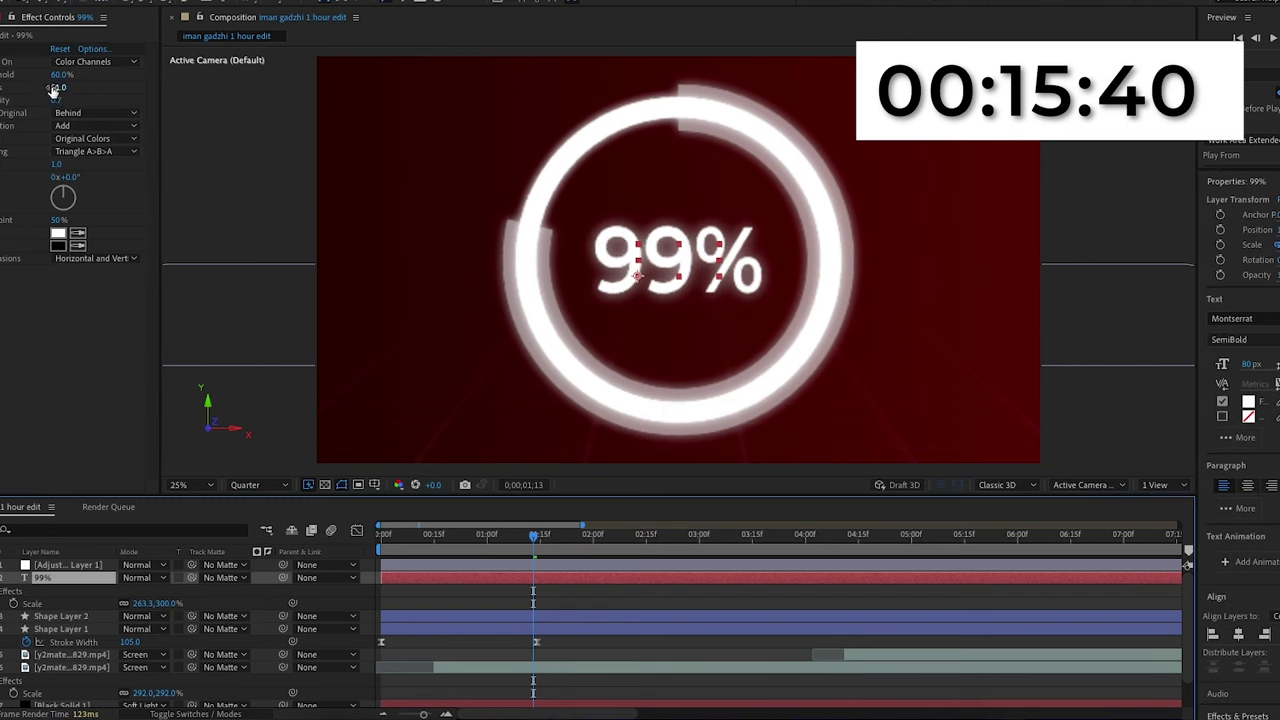
click(55, 102)
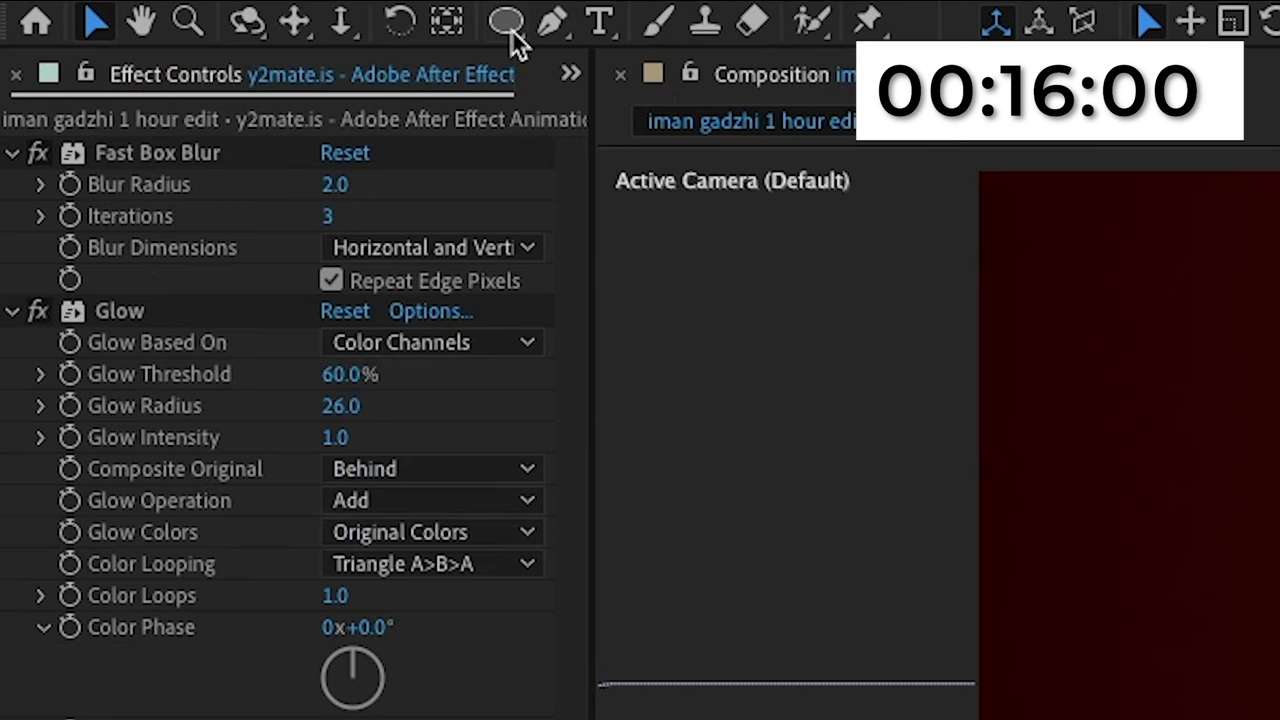
Step: Draw a wide rectangle inside the circle beneath the 99% text and remove its stroke
key(q)
key(q)
key(q)
key(q)
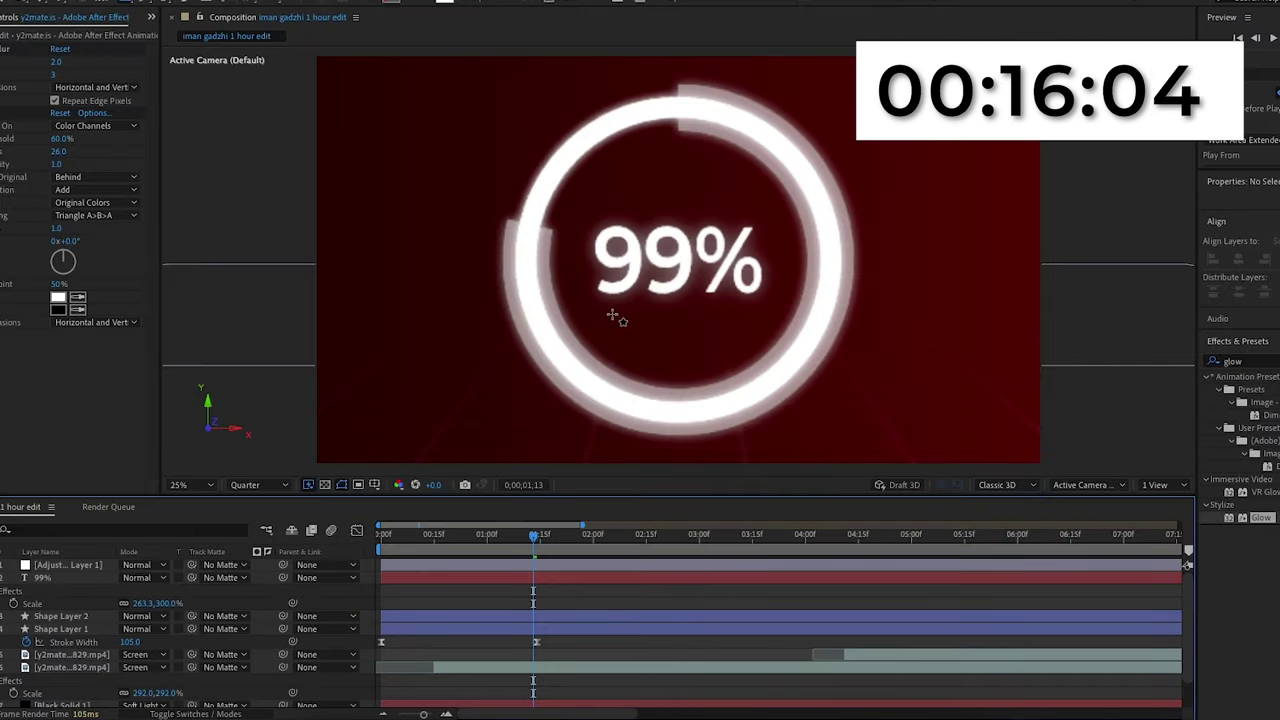
drag(603, 318, 756, 356)
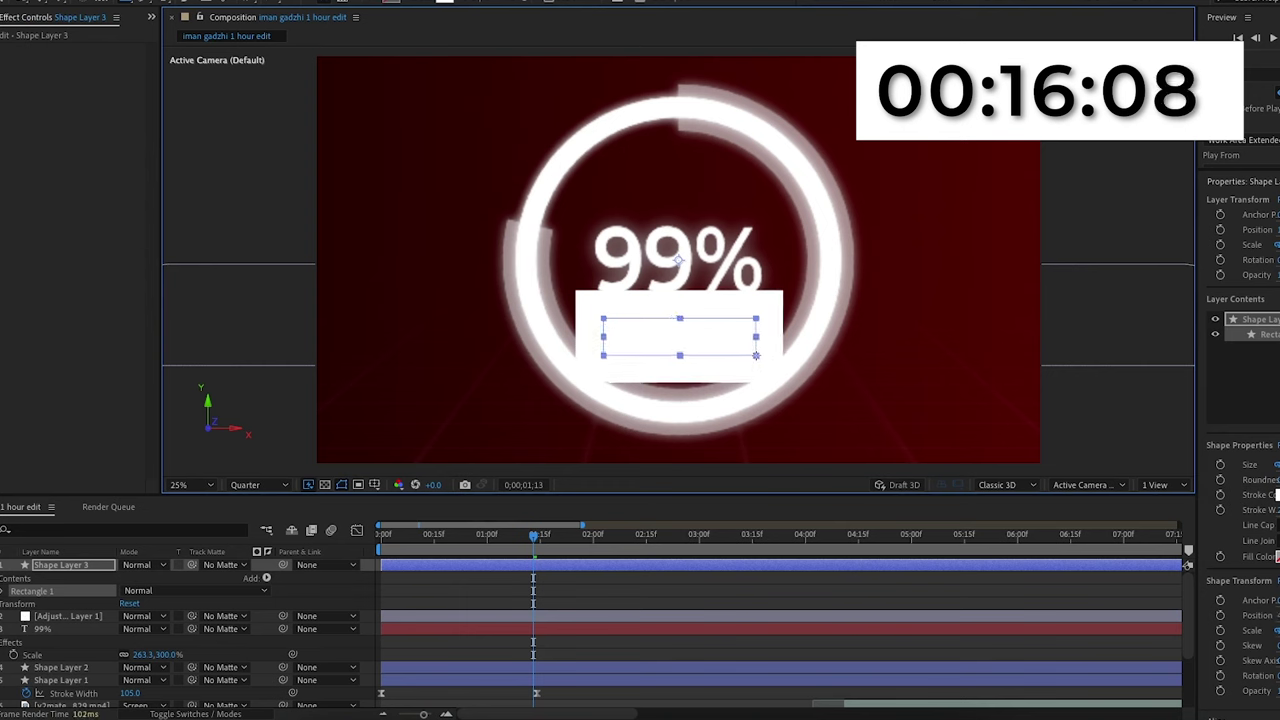
drag(465, 2, 150, 50)
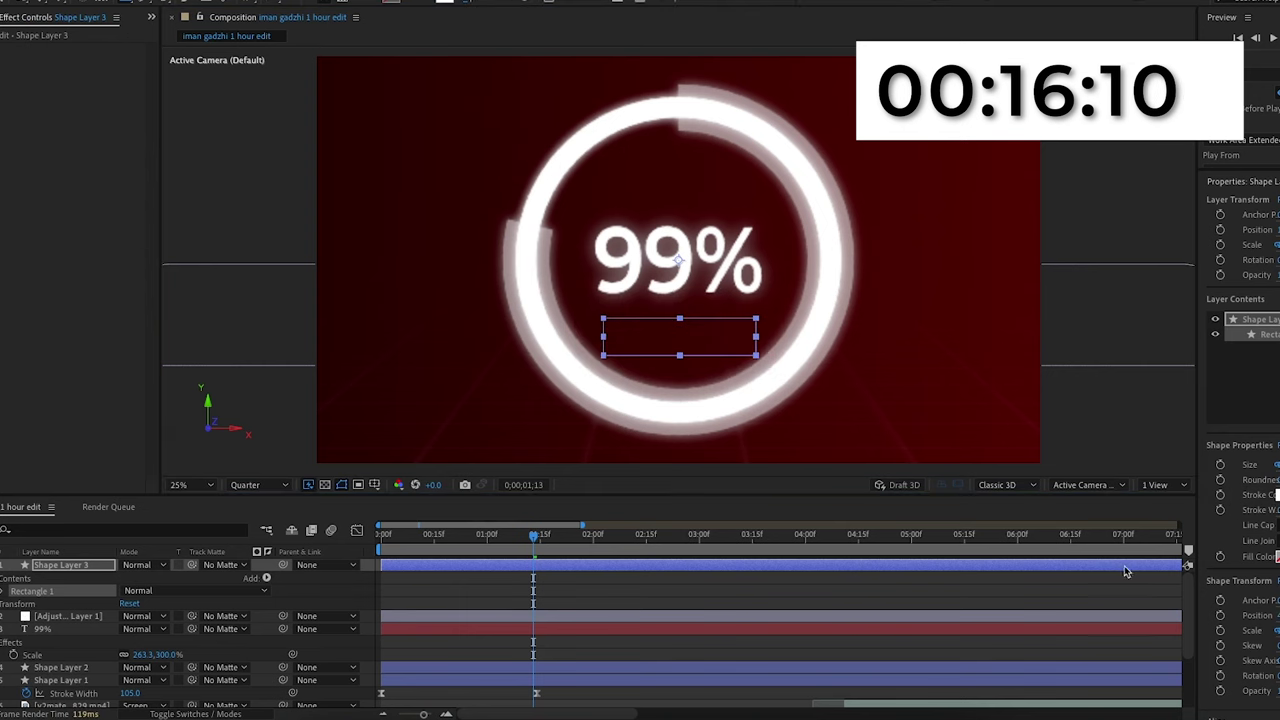
Step: Center the rectangle horizontally and position its layer at 1915.2, 997.0, directly beneath the adjustment layer
scroll(1234, 632, down, 5)
click(1238, 443)
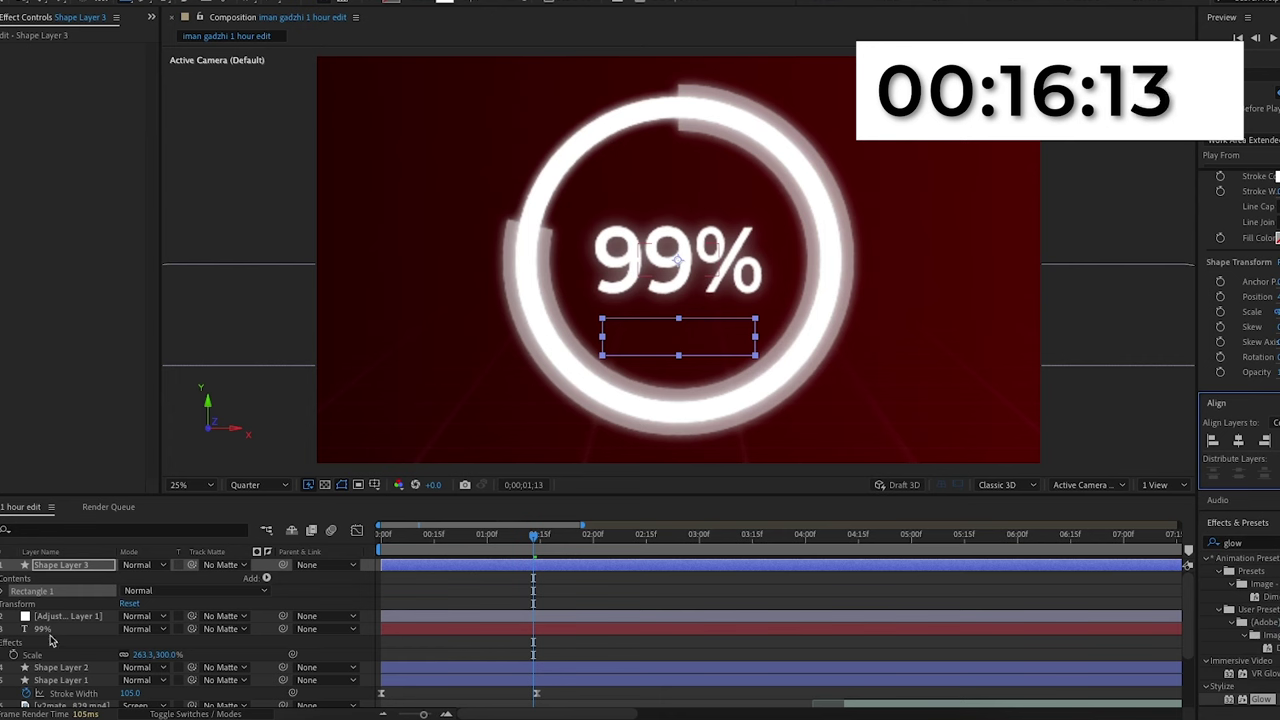
drag(75, 572, 86, 623)
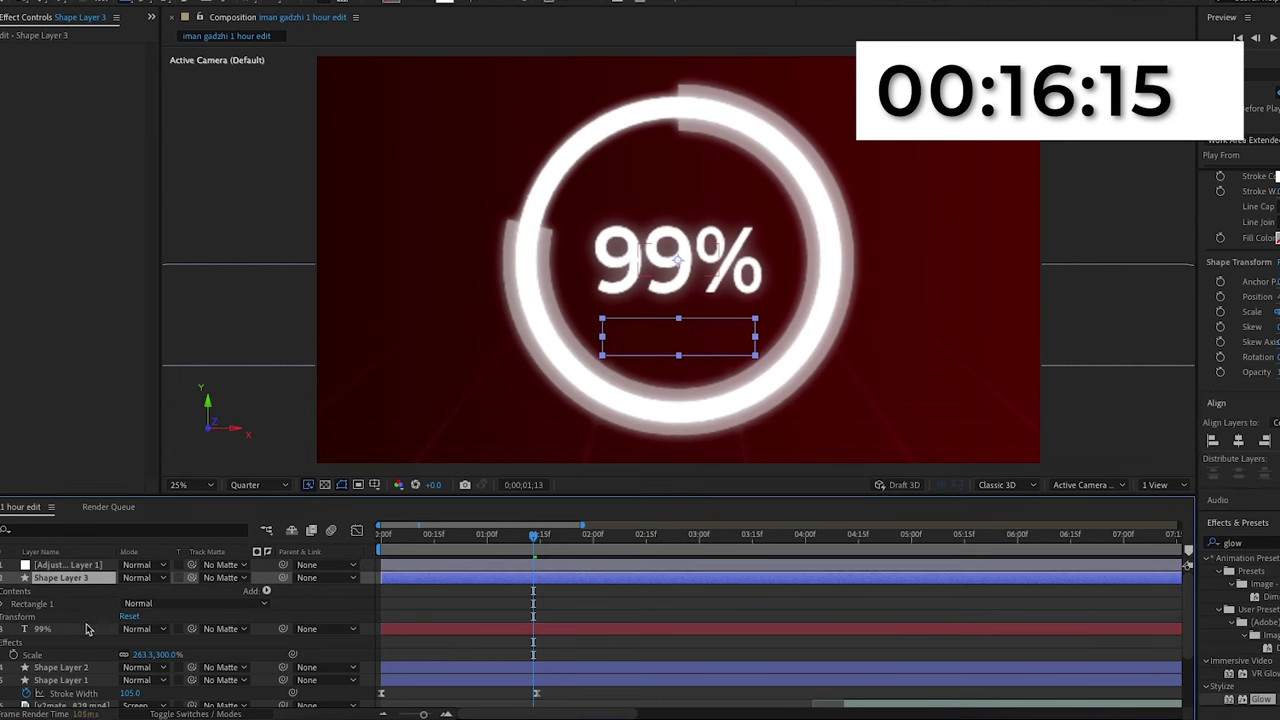
key(p)
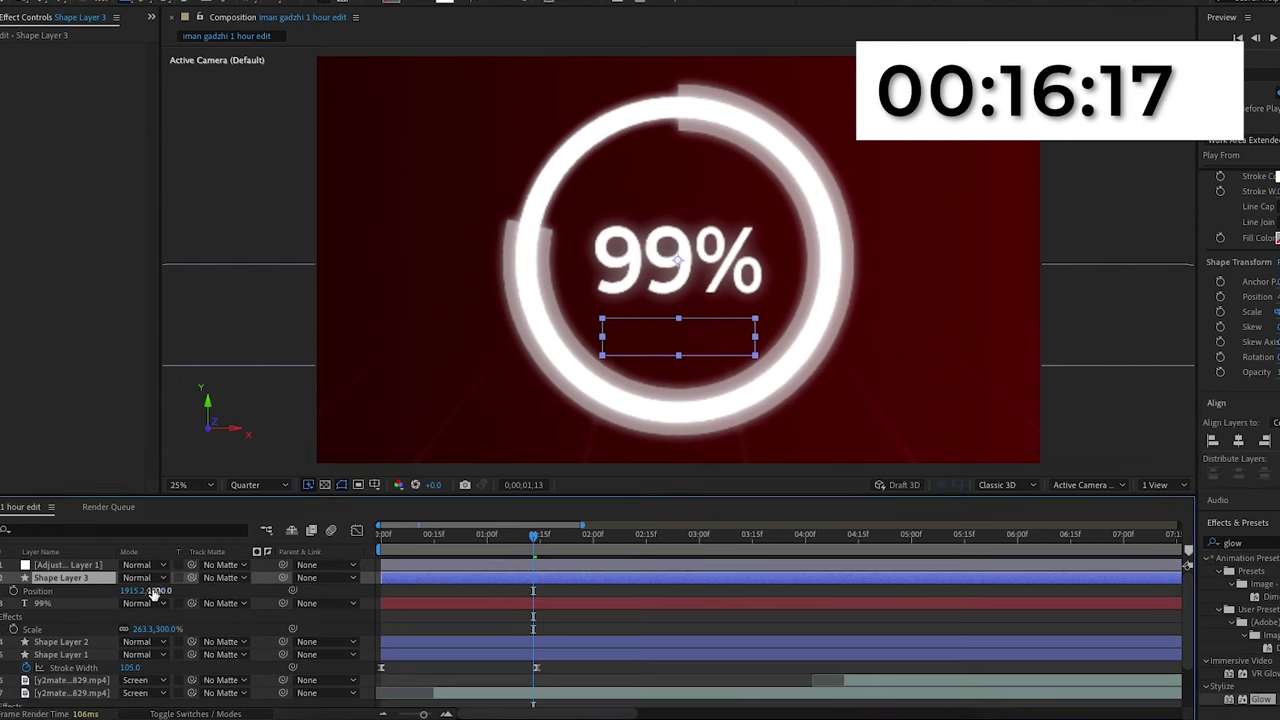
drag(157, 592, 96, 596)
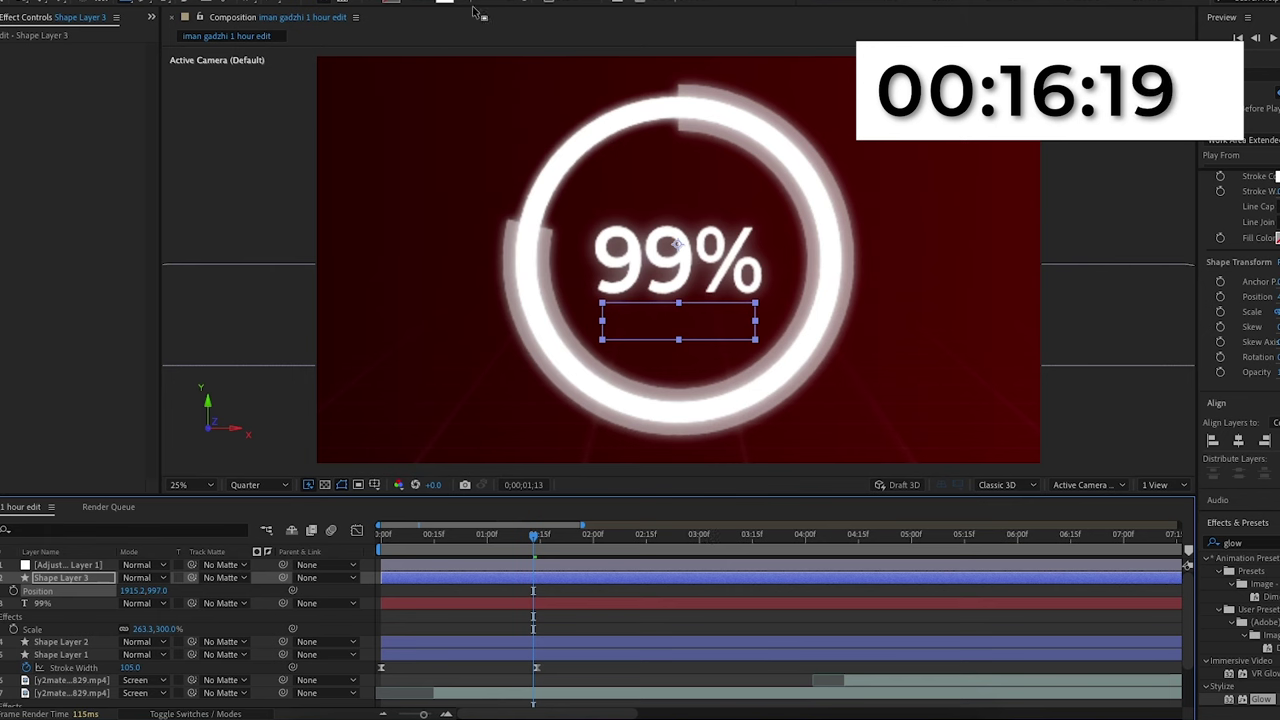
Step: Fill the rectangle with white FFFFFF and scale Shape Layer 3 to 51%
click(392, 5)
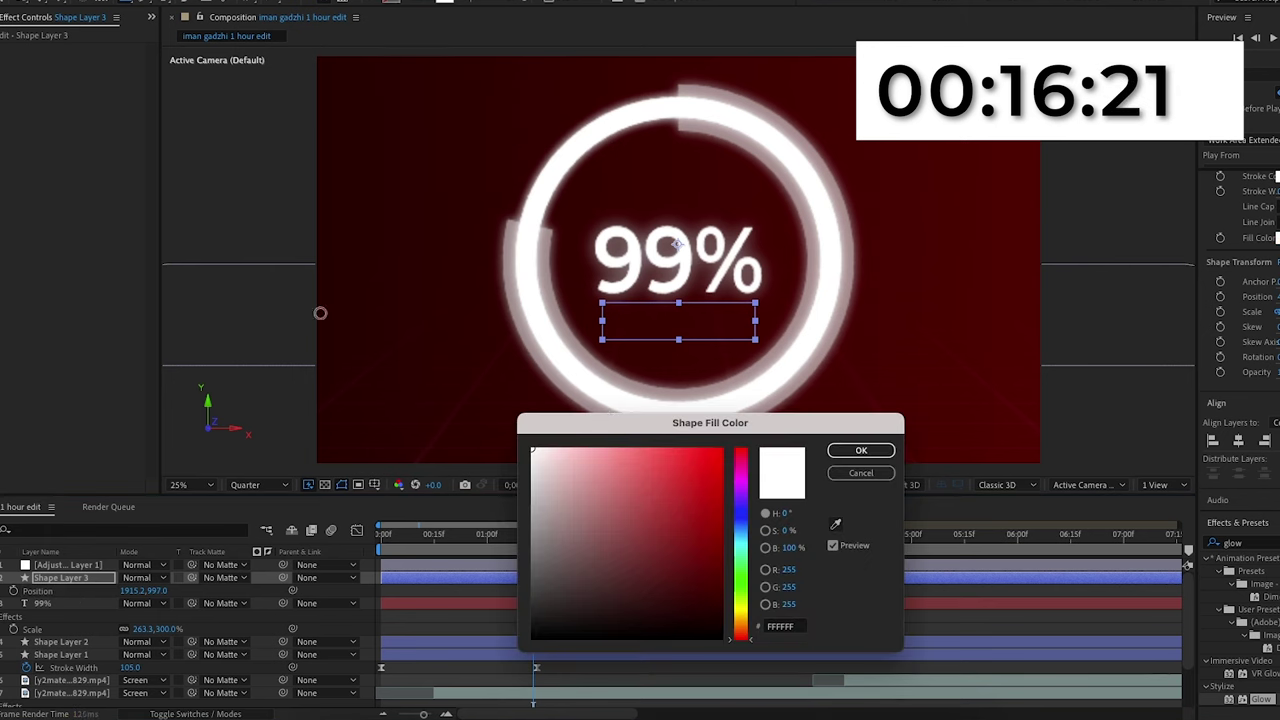
click(833, 451)
key(s)
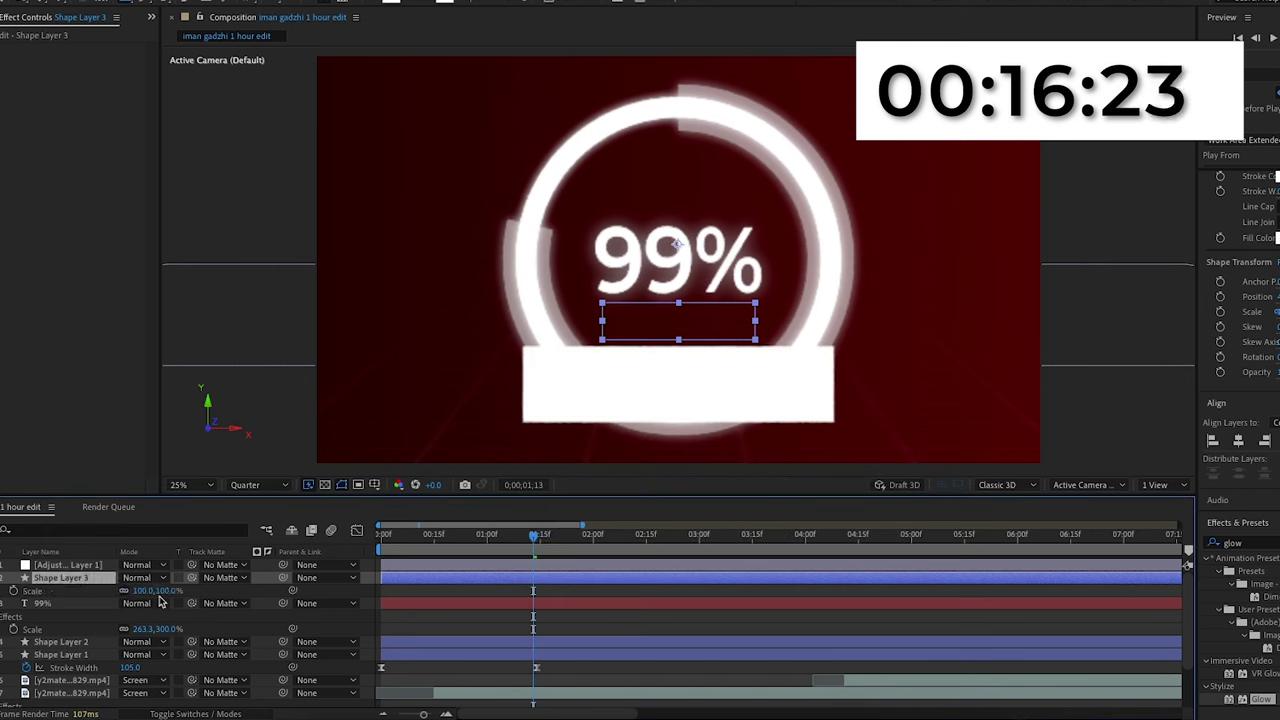
drag(165, 592, 140, 592)
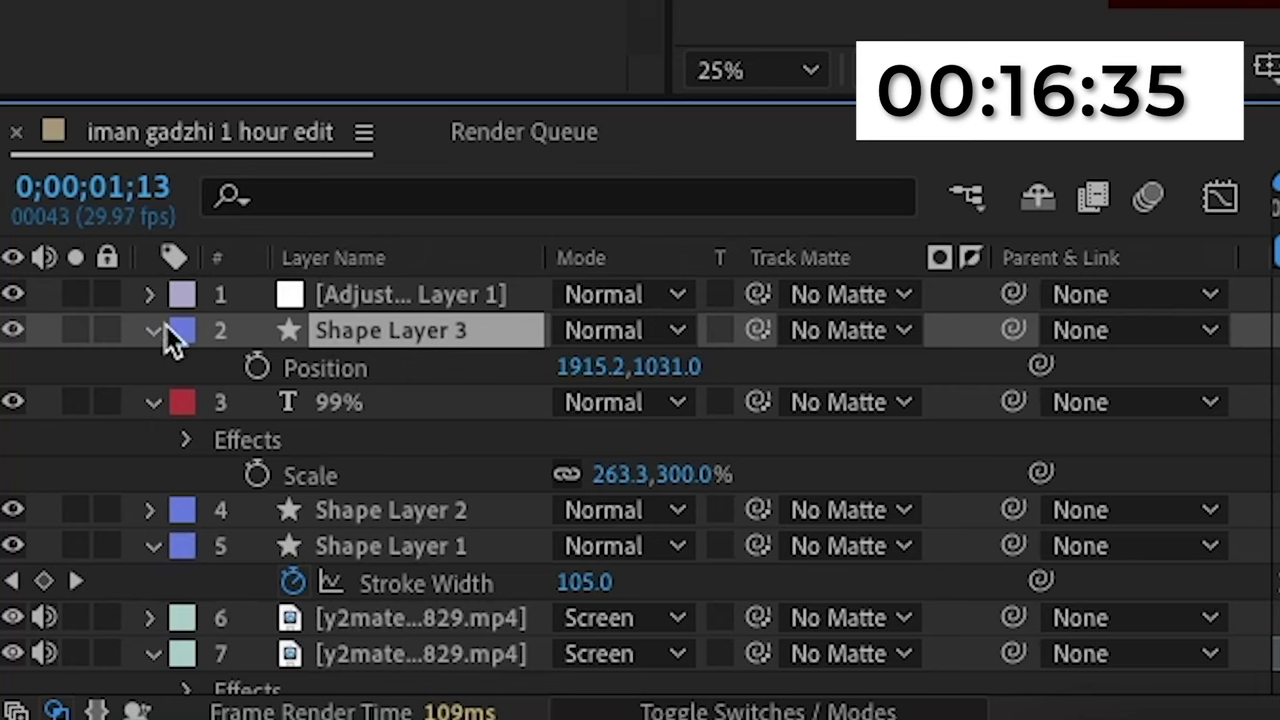
Step: Round the corners of Shape Layer 3's rectangle into a pill and position the layer at 1915.2, 1043.0
click(148, 330)
click(148, 330)
click(966, 368)
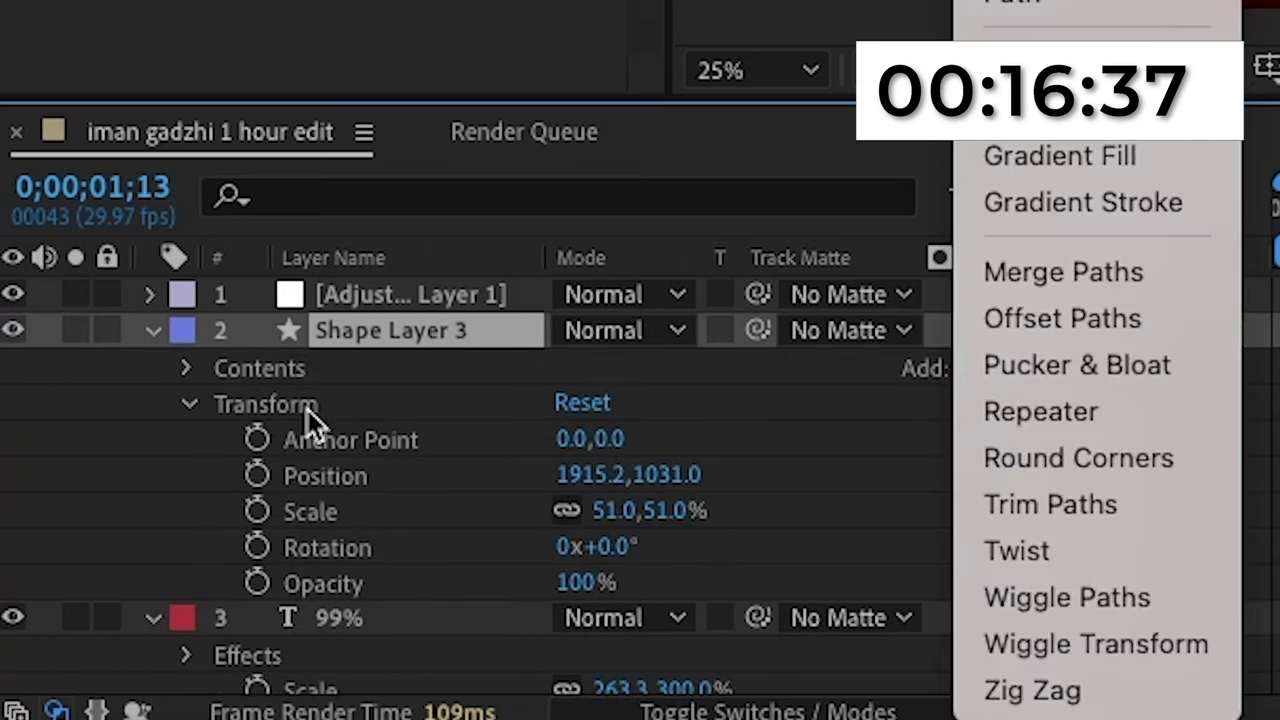
click(182, 380)
click(189, 370)
click(224, 404)
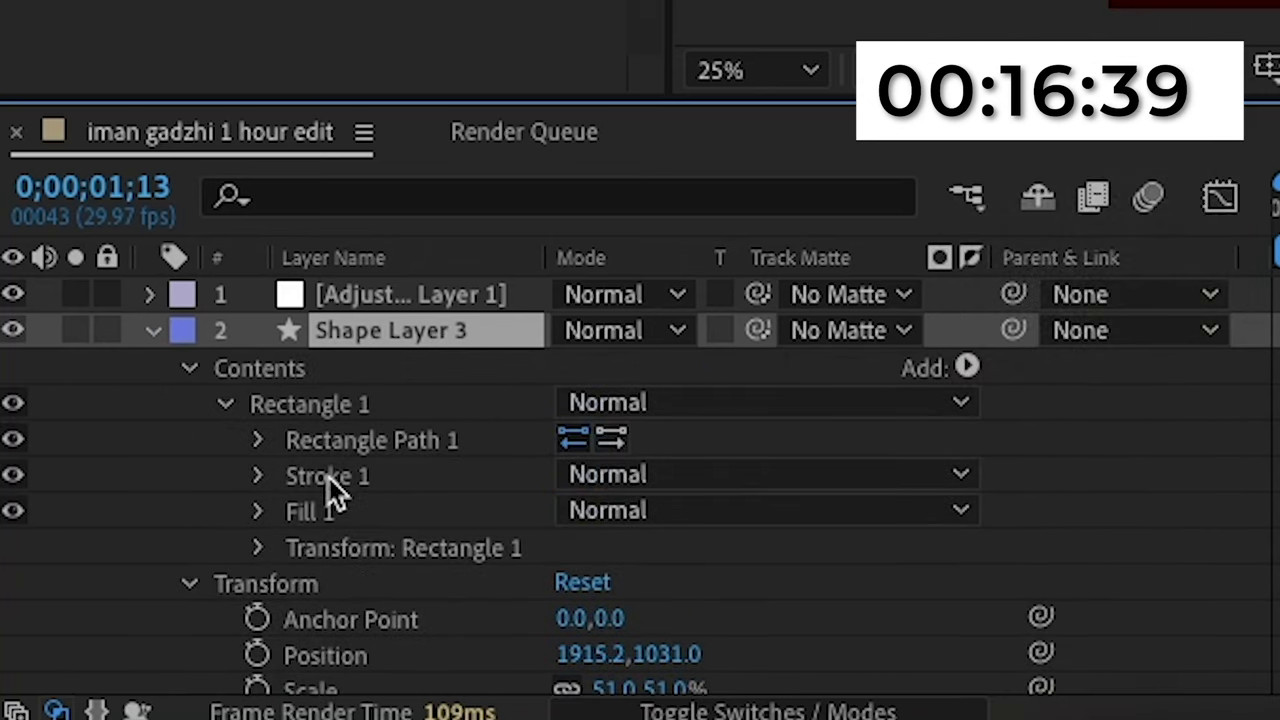
drag(562, 546, 1171, 409)
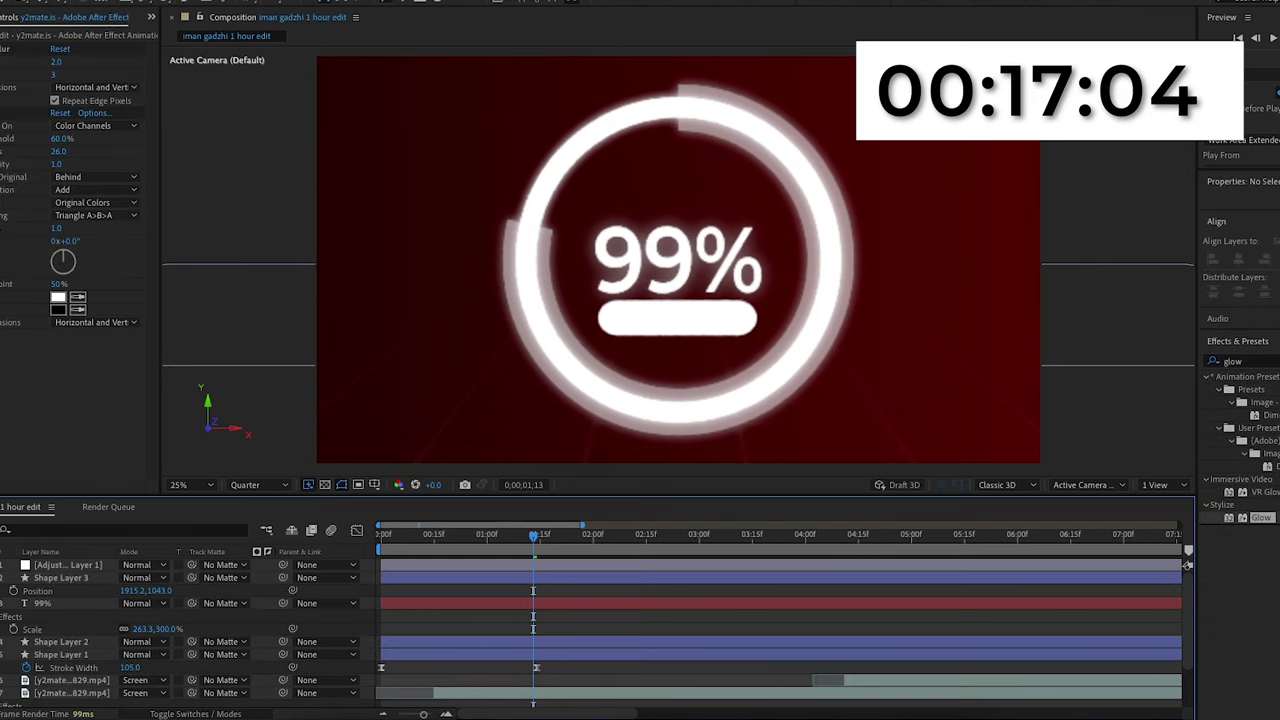
Step: Add the text "HAPPINESS" over the white pill and place its layer beneath the adjustment layer
click(671, 300)
text(H)
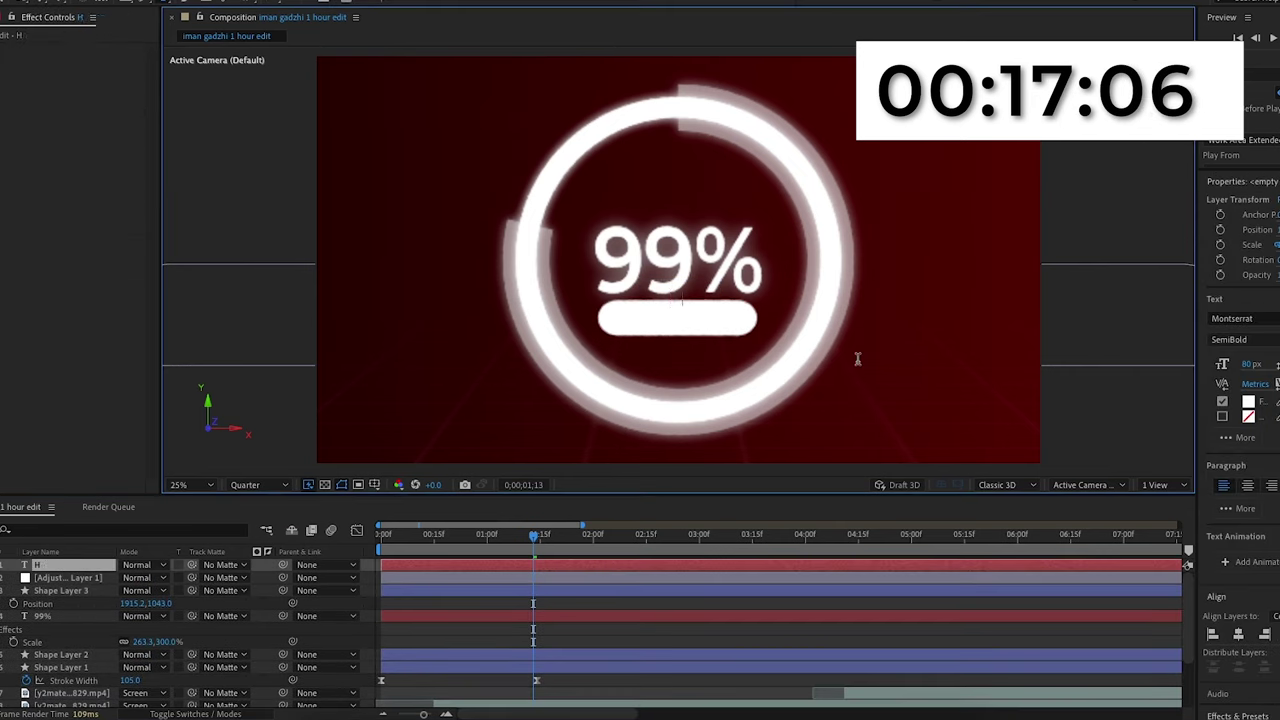
text(APPINESS)
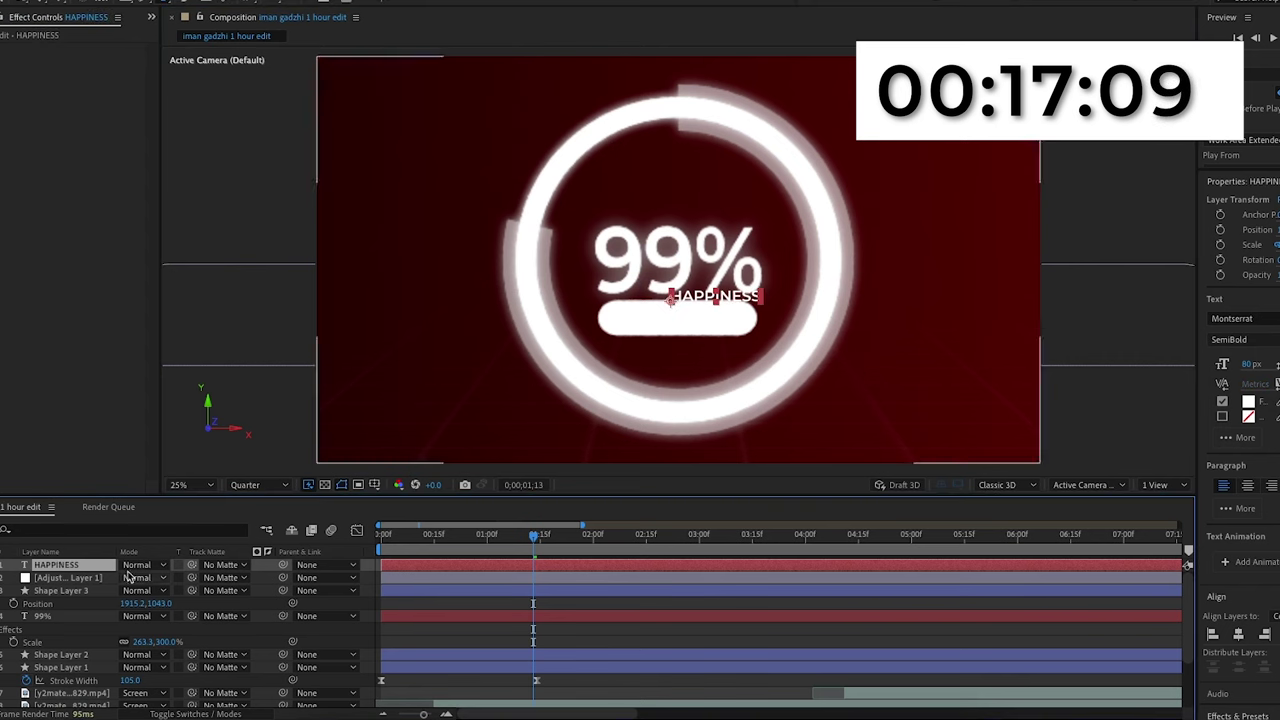
drag(82, 566, 147, 592)
Step: Scale the HAPPINESS text to 70%, center it horizontally and raise it onto the pill at 1750.1, 1243.0
click(1238, 636)
key(s)
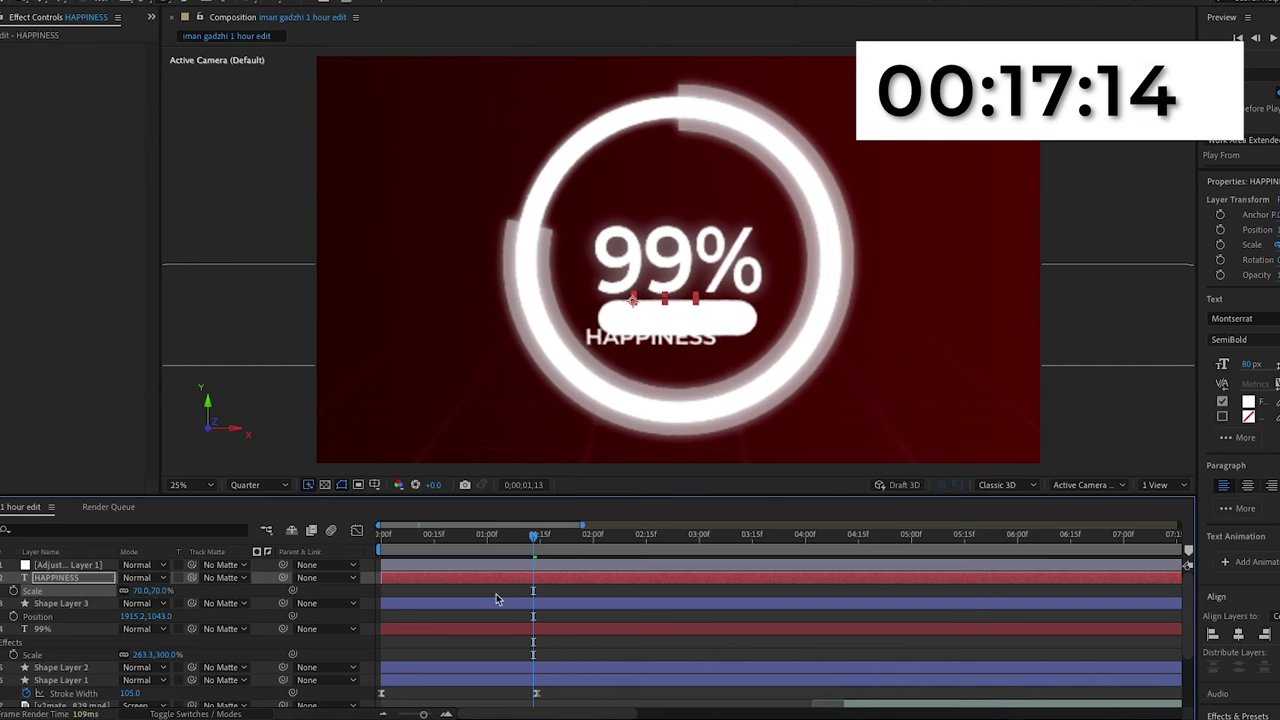
click(1239, 635)
click(58, 577)
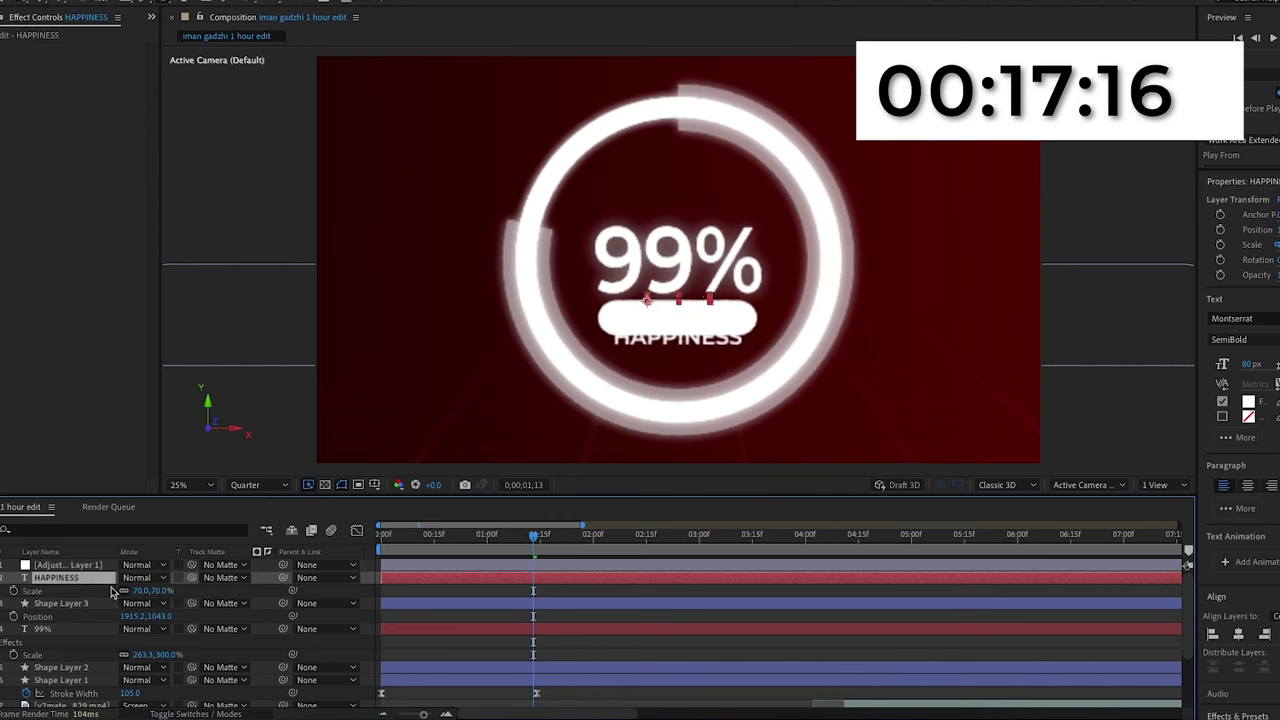
drag(156, 594, 113, 594)
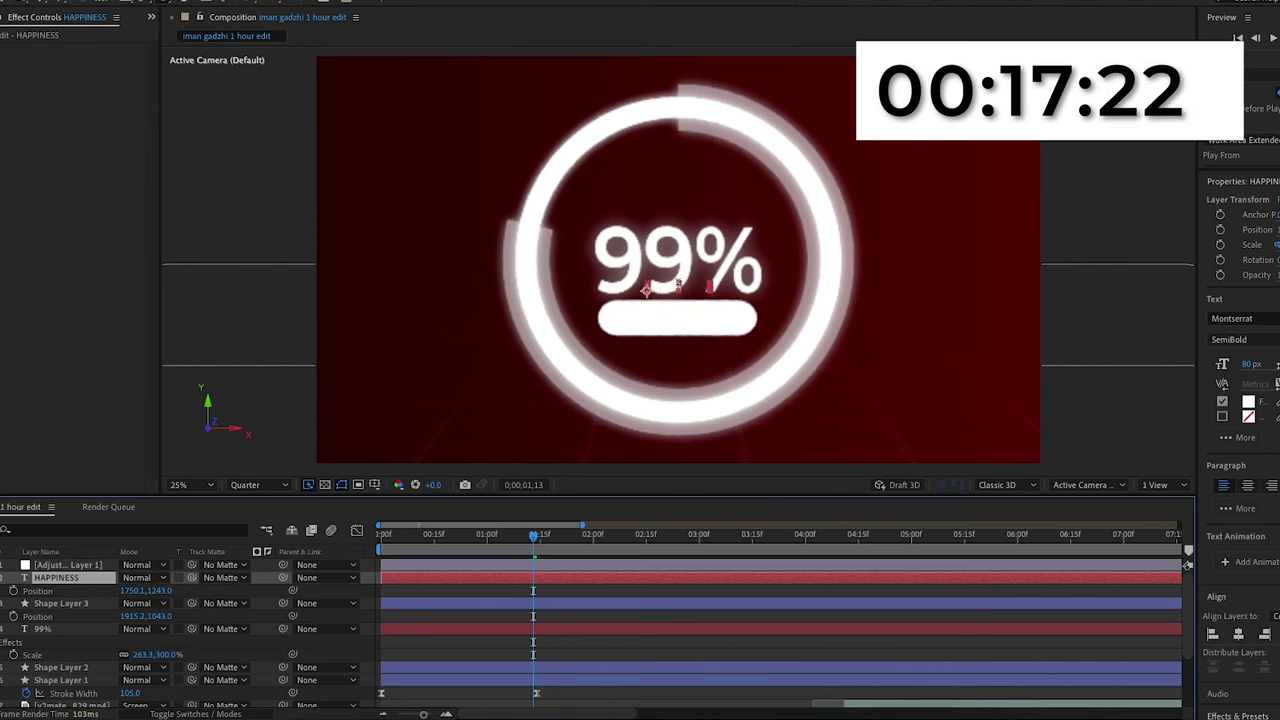
Step: Sample the red background for the HAPPINESS text fill and brighten it to dark red 730707
click(931, 332)
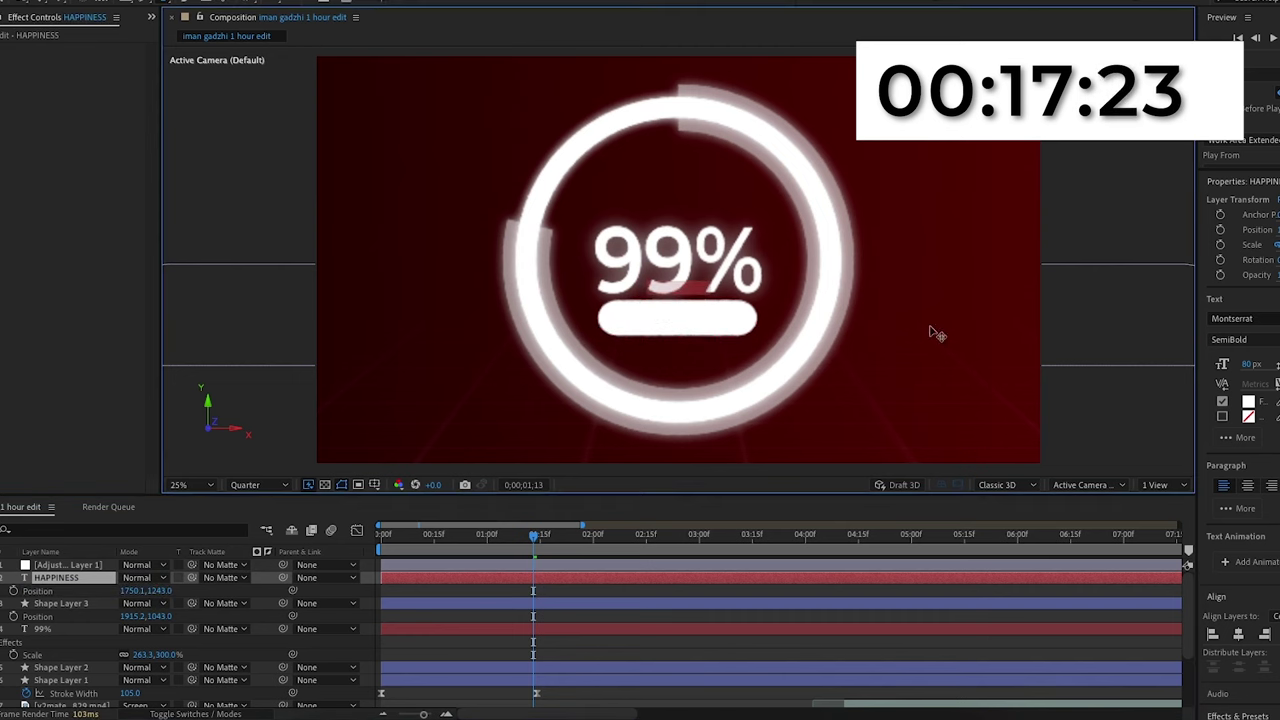
click(1248, 403)
click(836, 525)
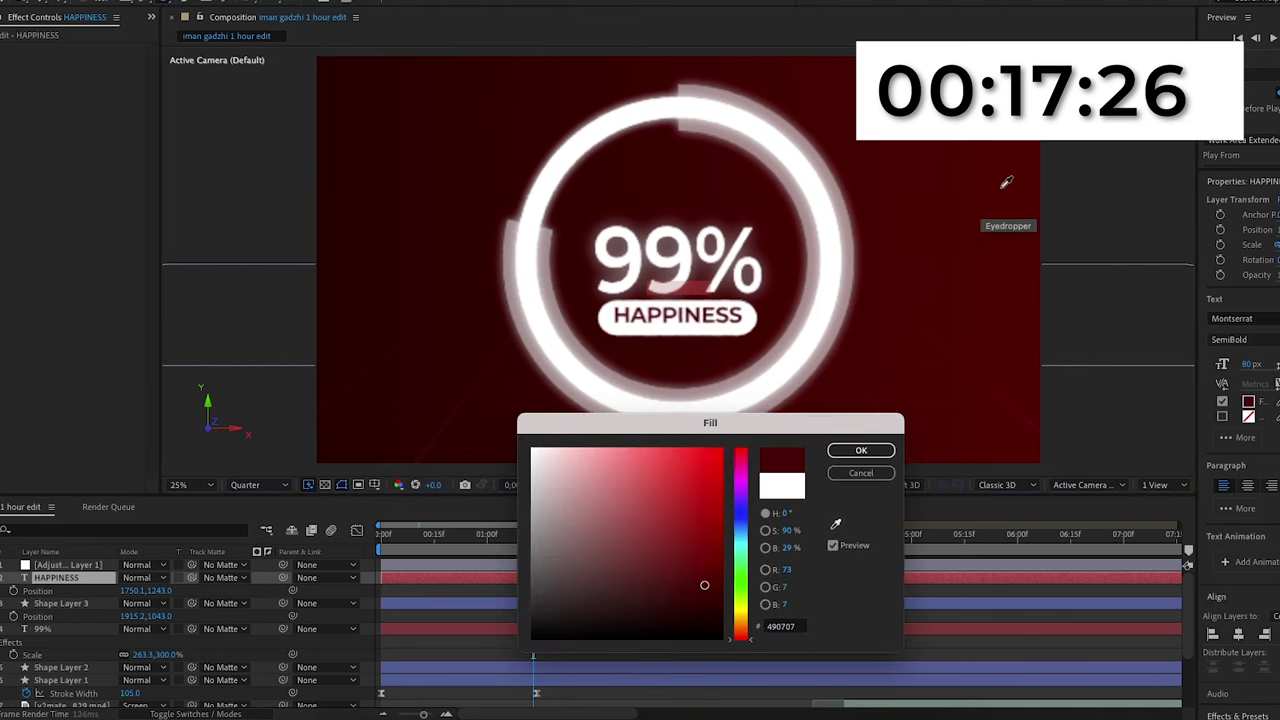
click(1004, 186)
click(710, 551)
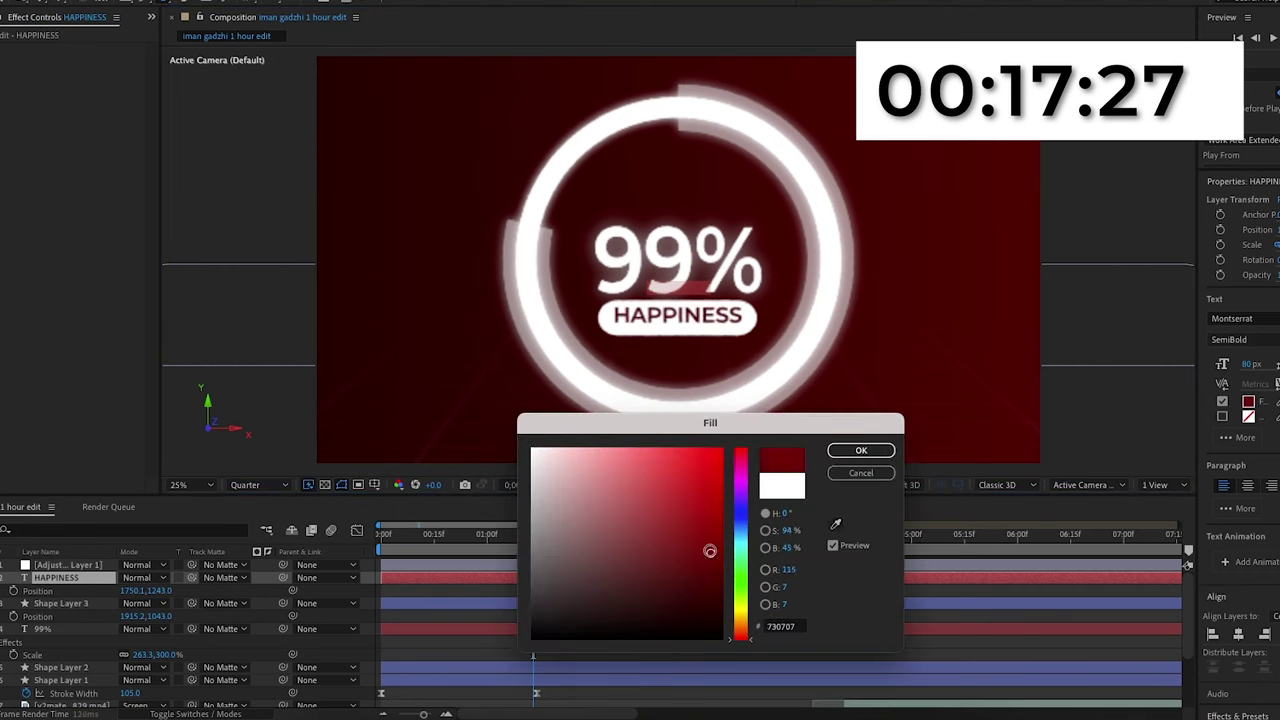
click(861, 450)
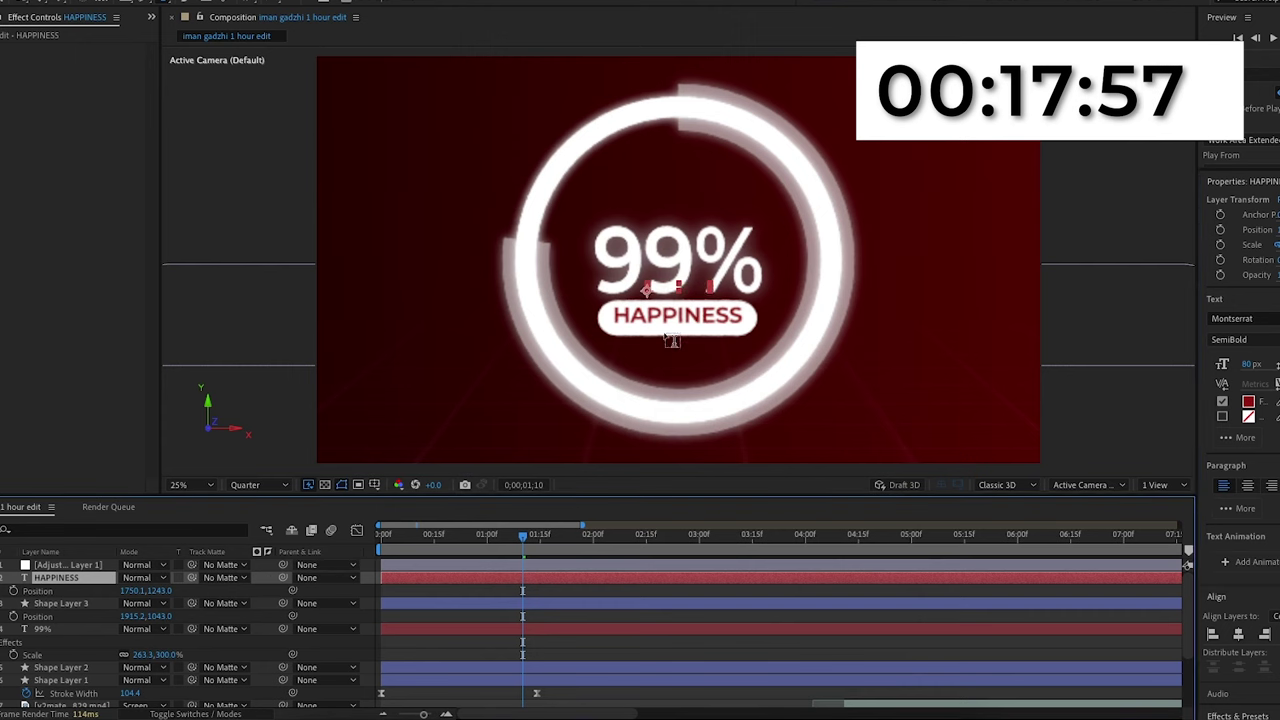
Step: Shrink the HAPPINESS text slightly and recenter it within the pill at 1770.4, 1250.0
key(period)
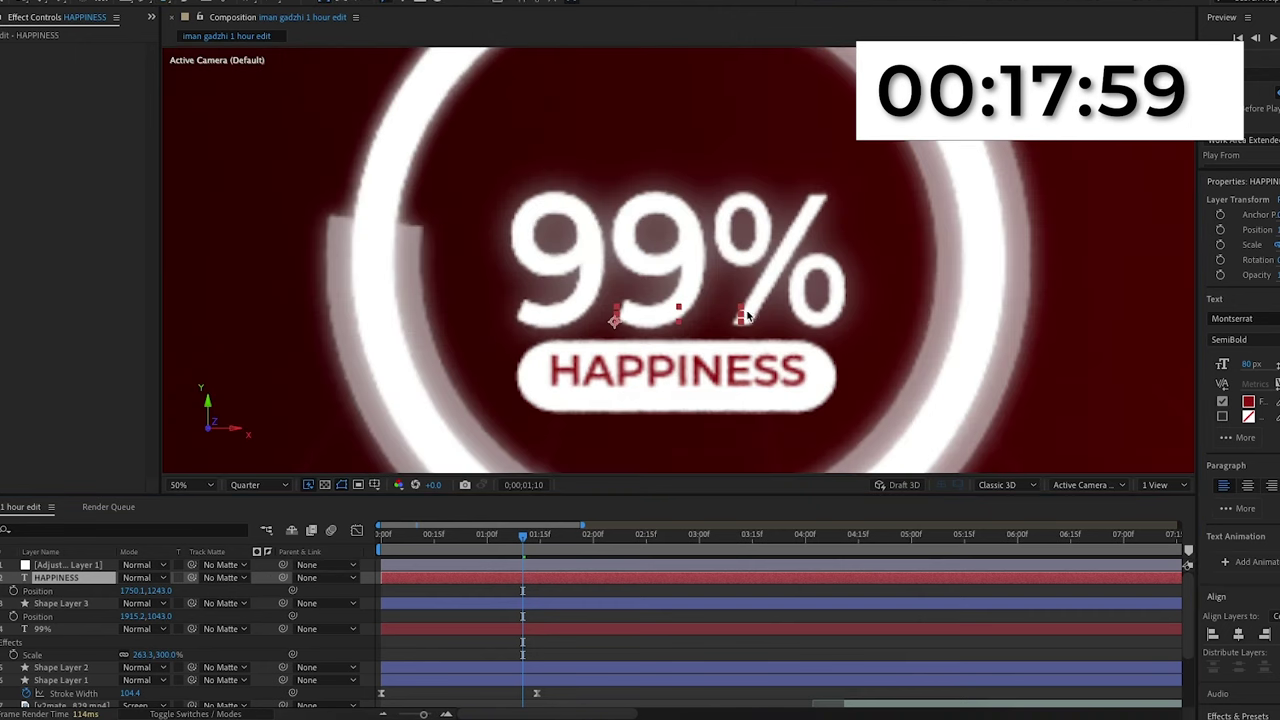
drag(742, 316, 728, 316)
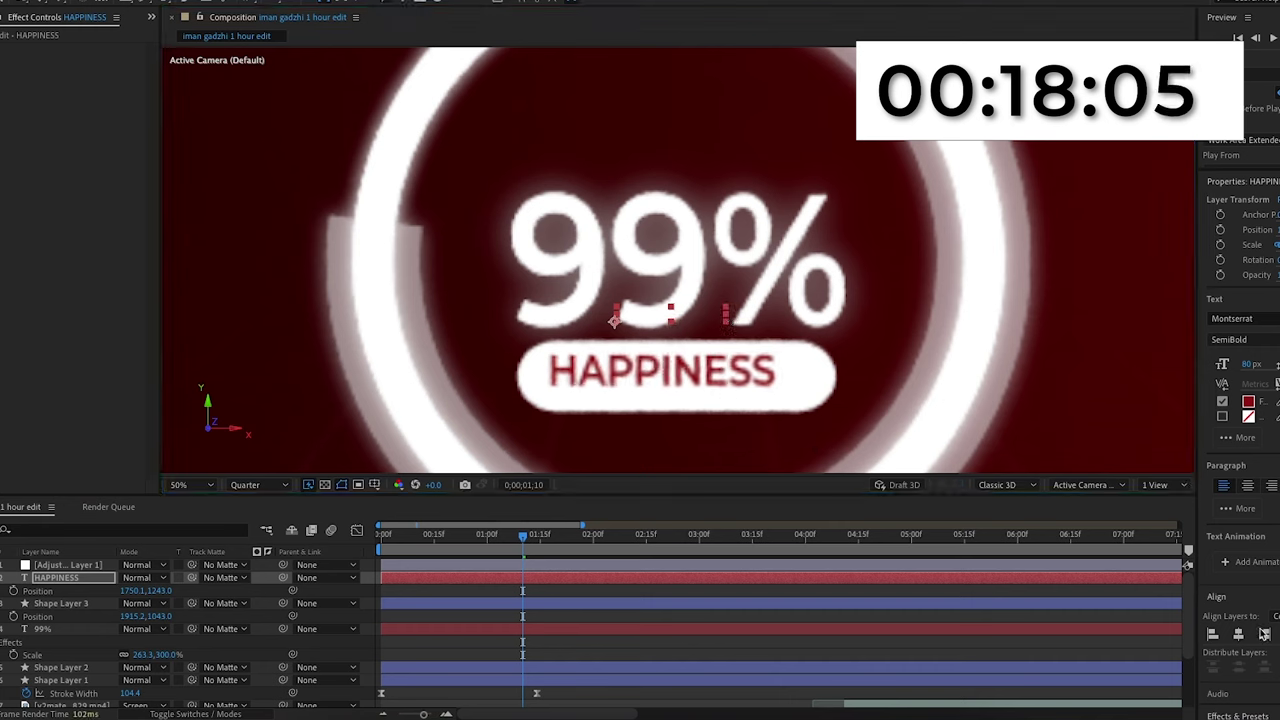
click(1264, 635)
click(99, 565)
click(99, 577)
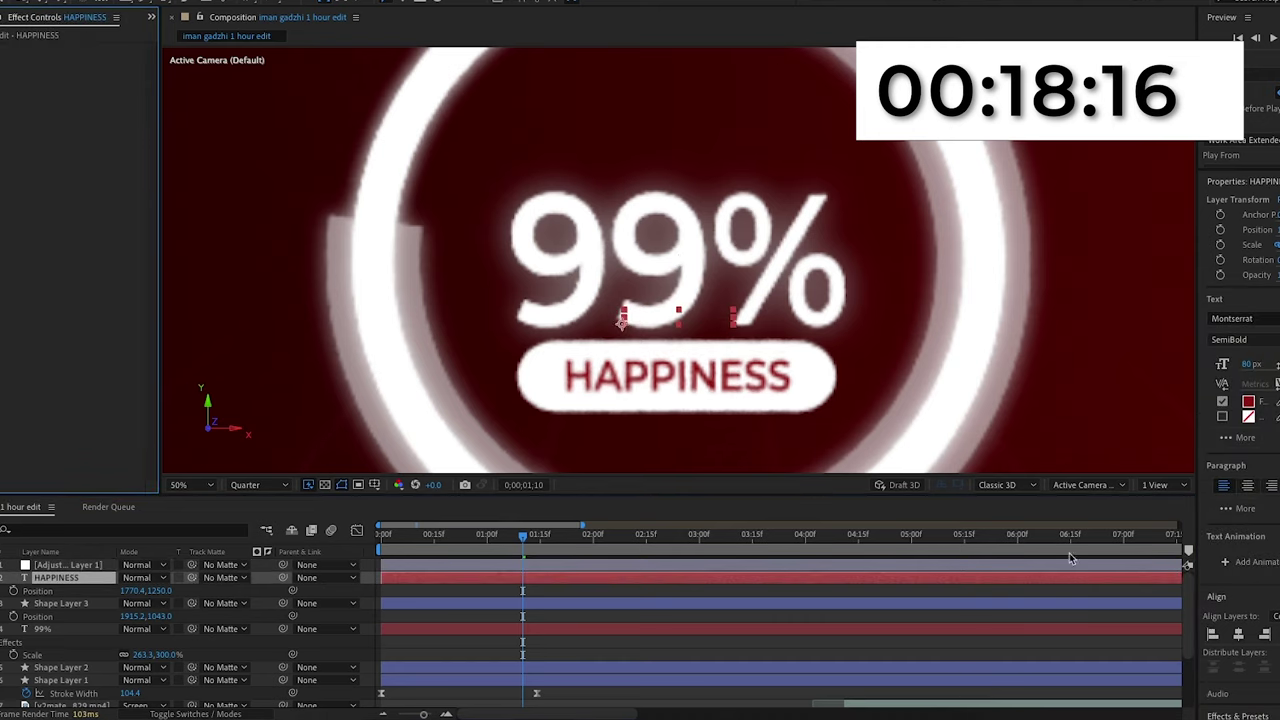
Step: Apply the Glow effect to Shape Layer 3 with radius 38 and intensity 0.5
scroll(1256, 575, down, 5)
drag(975, 668, 112, 603)
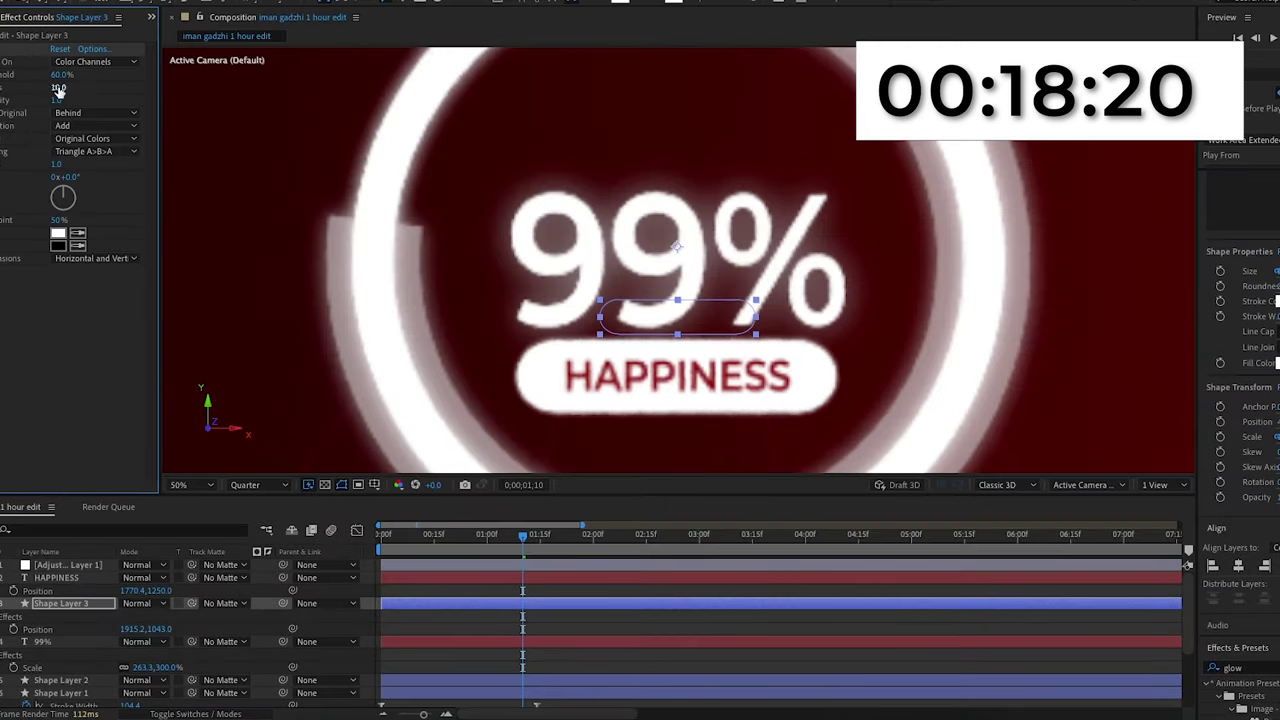
drag(58, 88, 84, 98)
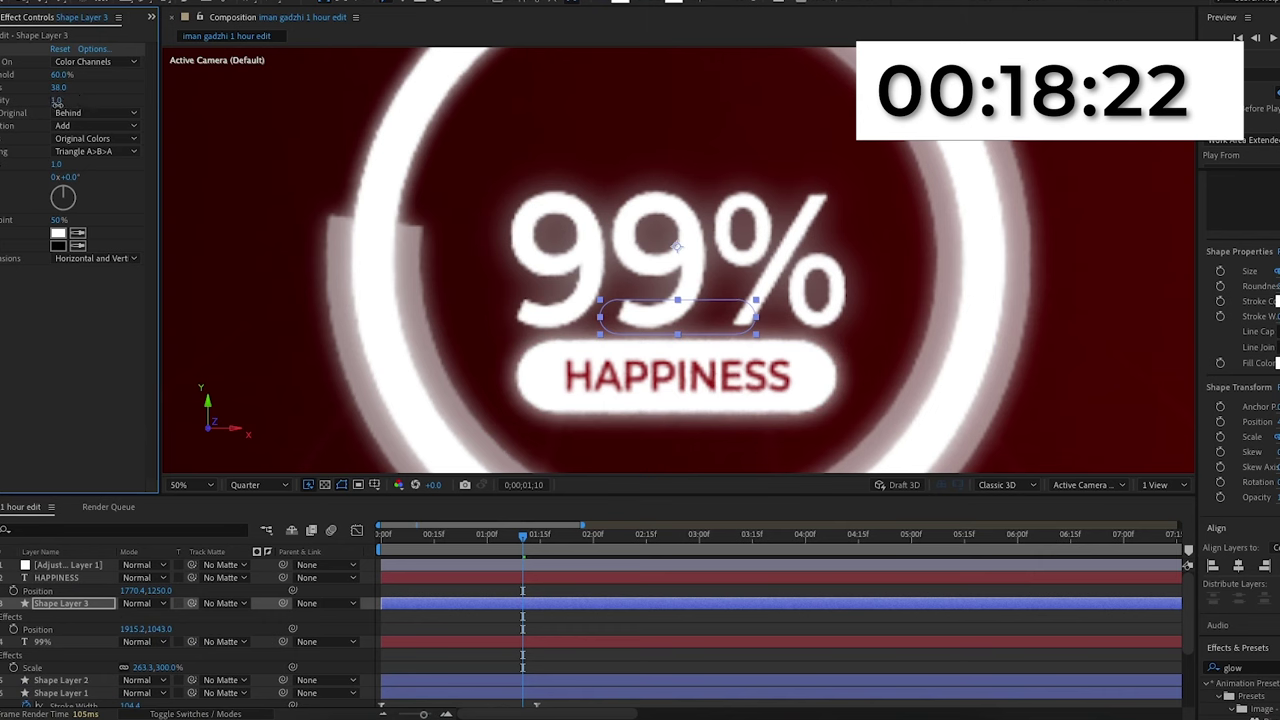
click(58, 101)
text(0.5)
key(Return)
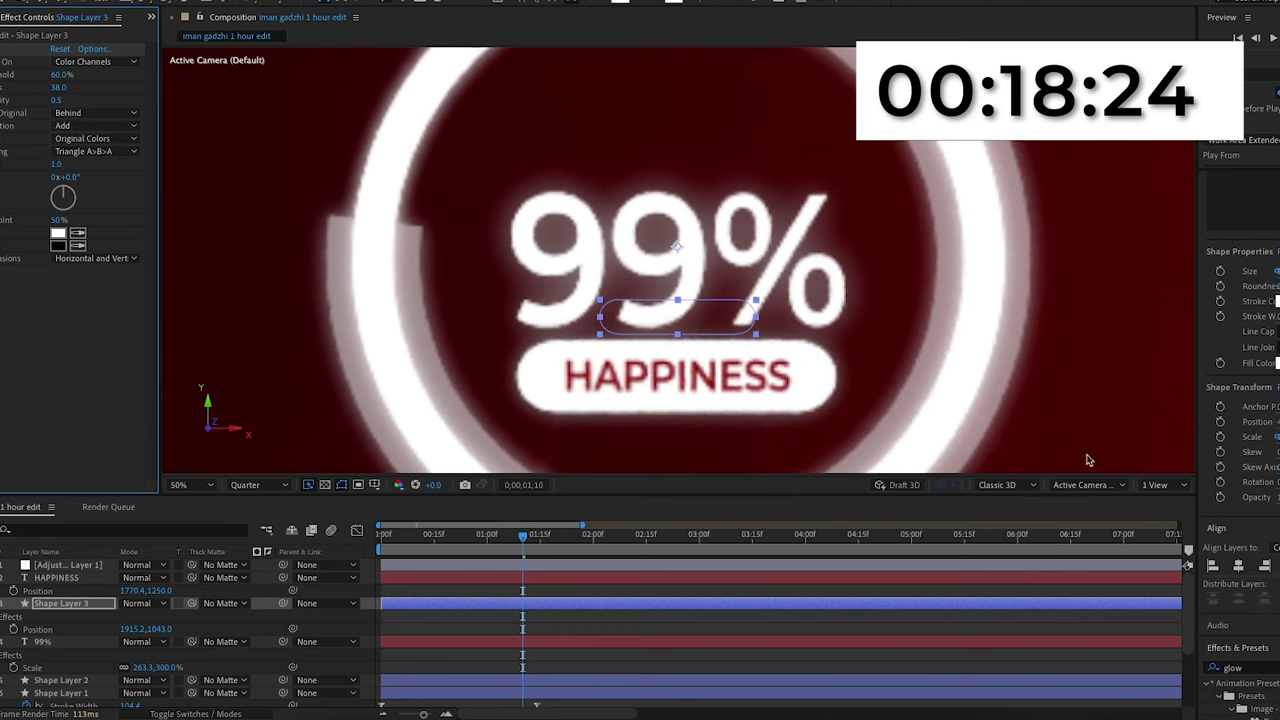
Step: Find the Drop Shadow effect and apply it to the HAPPINESS text layer
click(1238, 668)
text(drop)
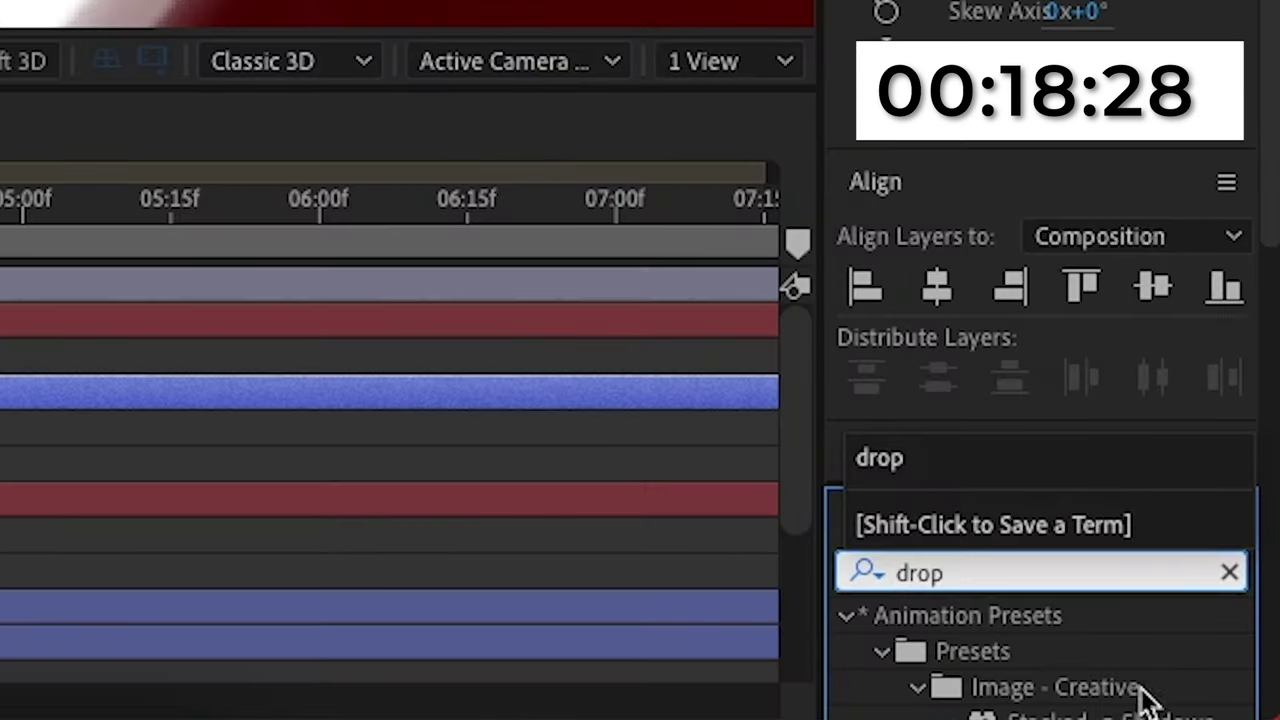
scroll(1110, 680, down, 5)
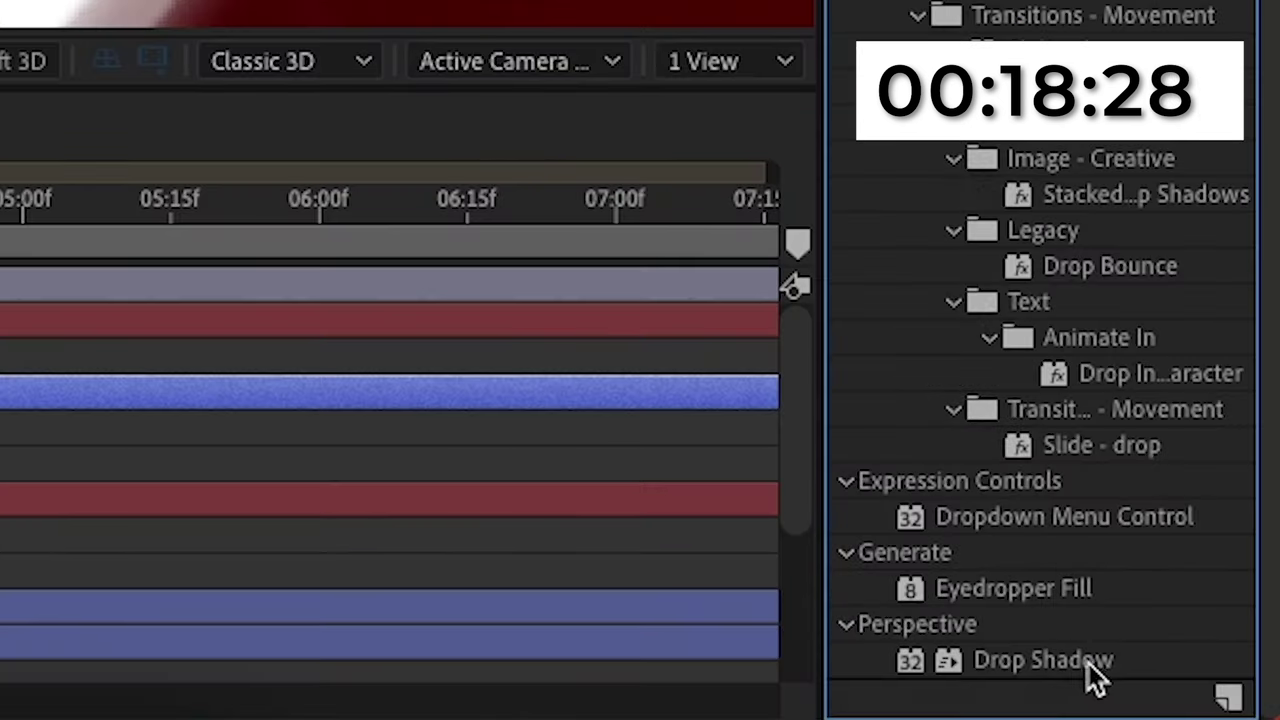
double_click(1043, 660)
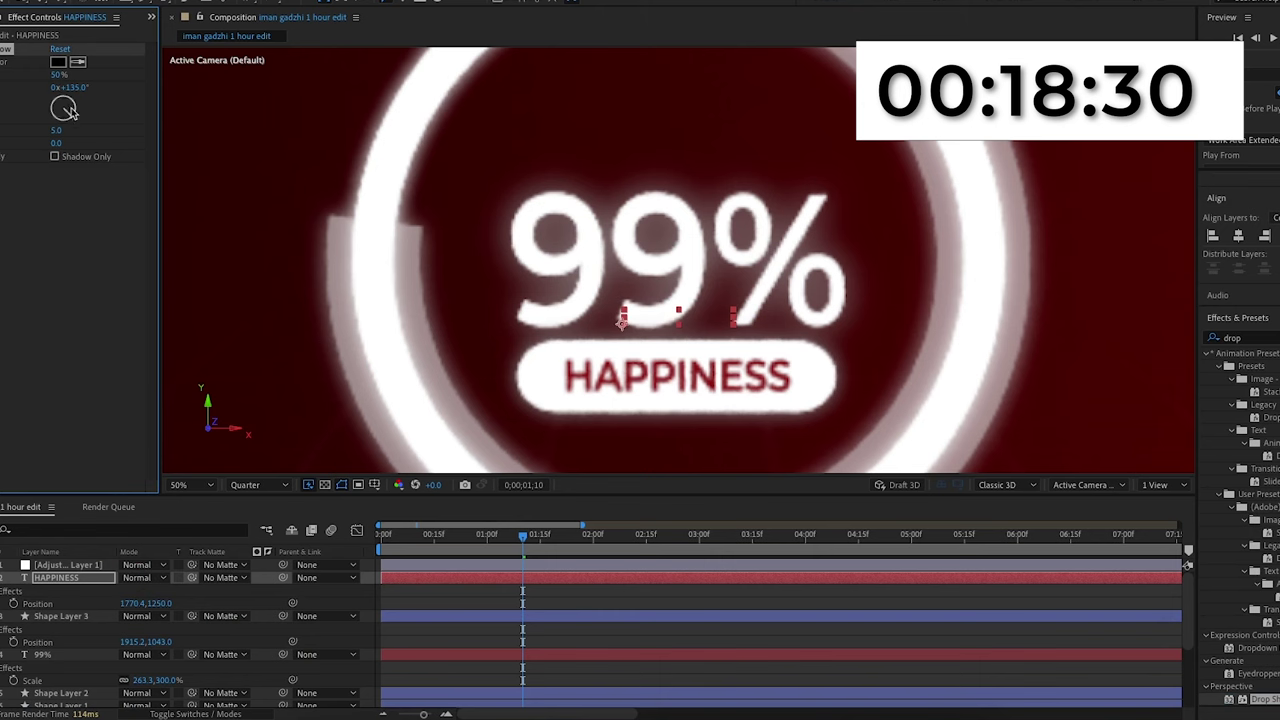
Step: Adjust the HAPPINESS text's drop shadow, setting its distance to 15 and softness to 10
click(57, 131)
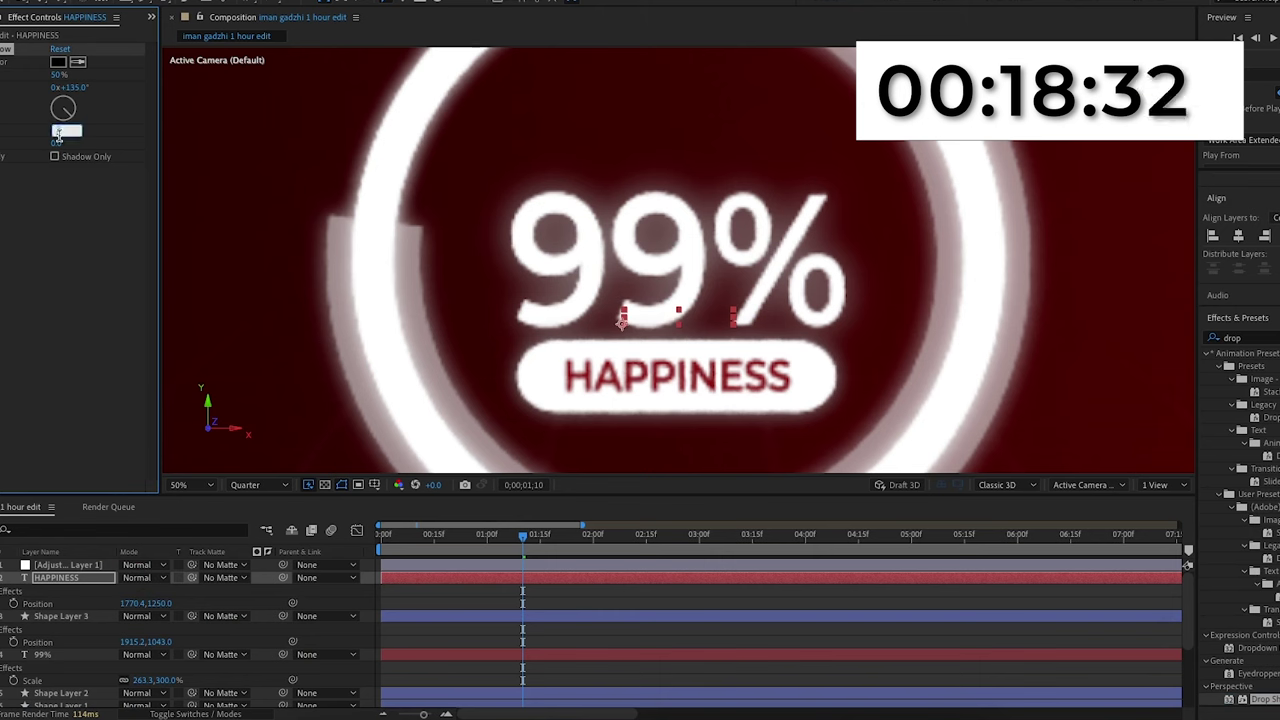
text(10)
key(Return)
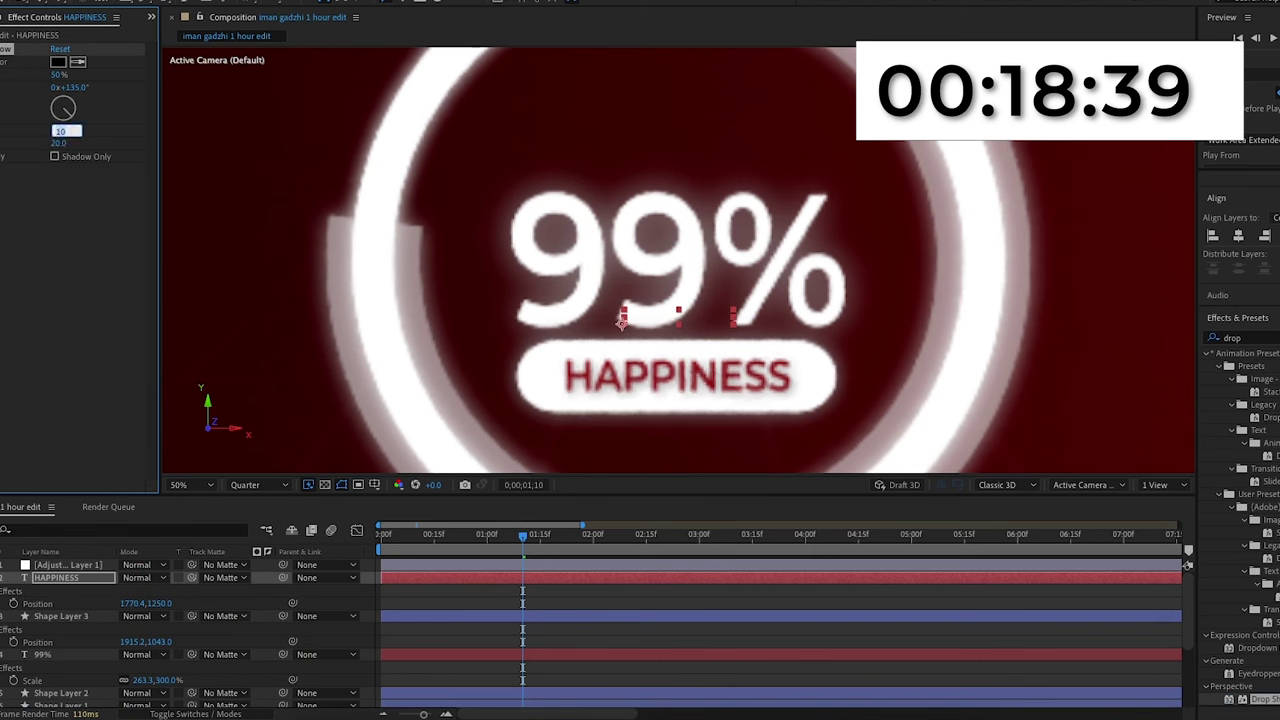
text(1)
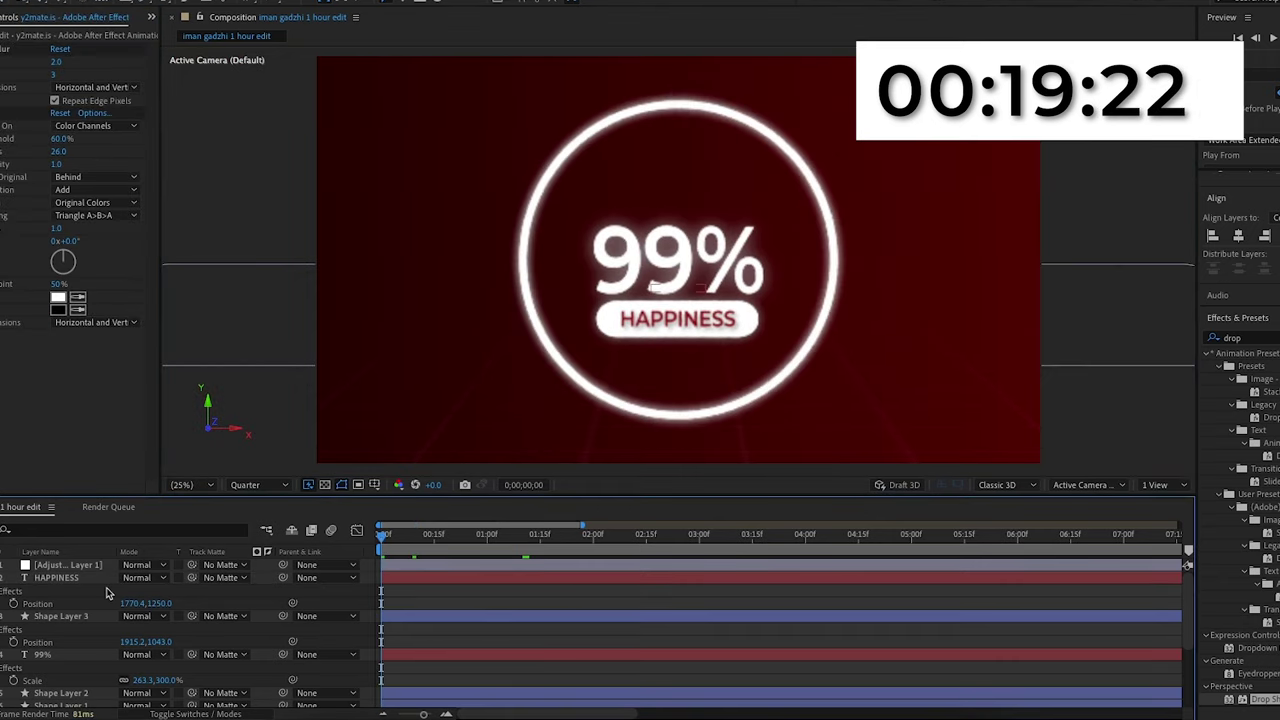
Step: Open Animation Composer 3 and show the Transitions - Text Layer presets within Starter Presets
click(90, 579)
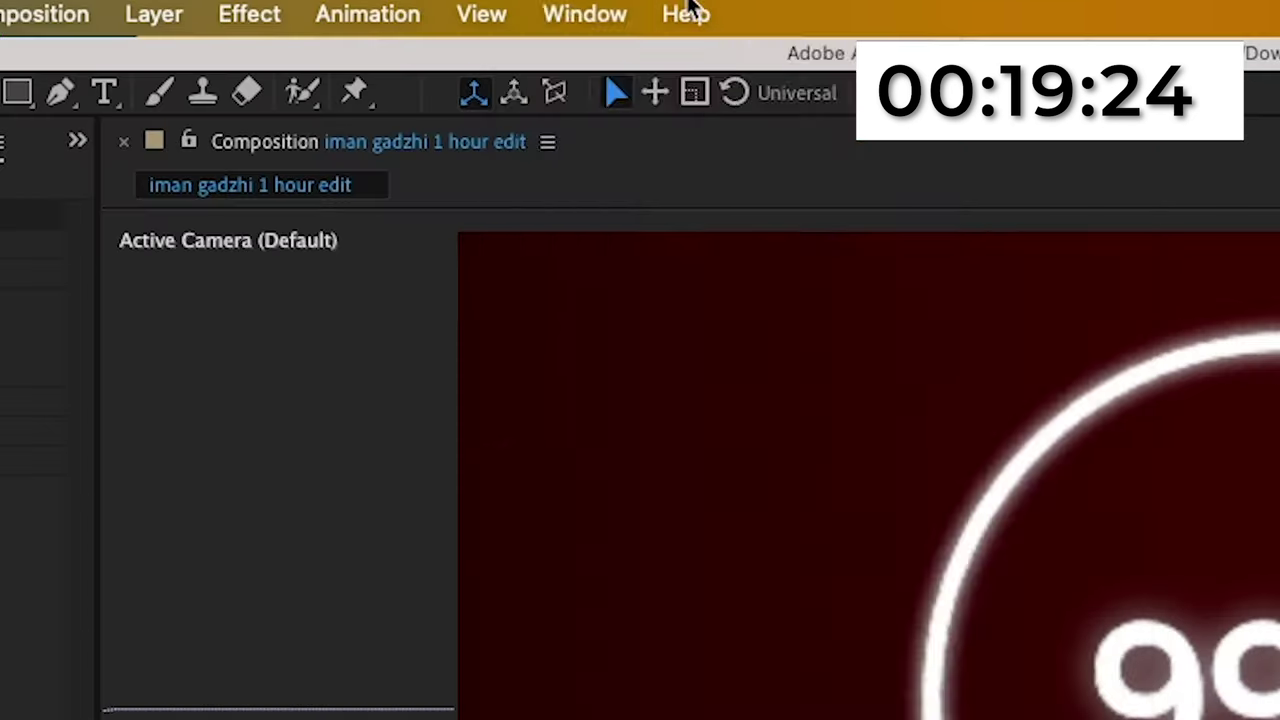
click(584, 14)
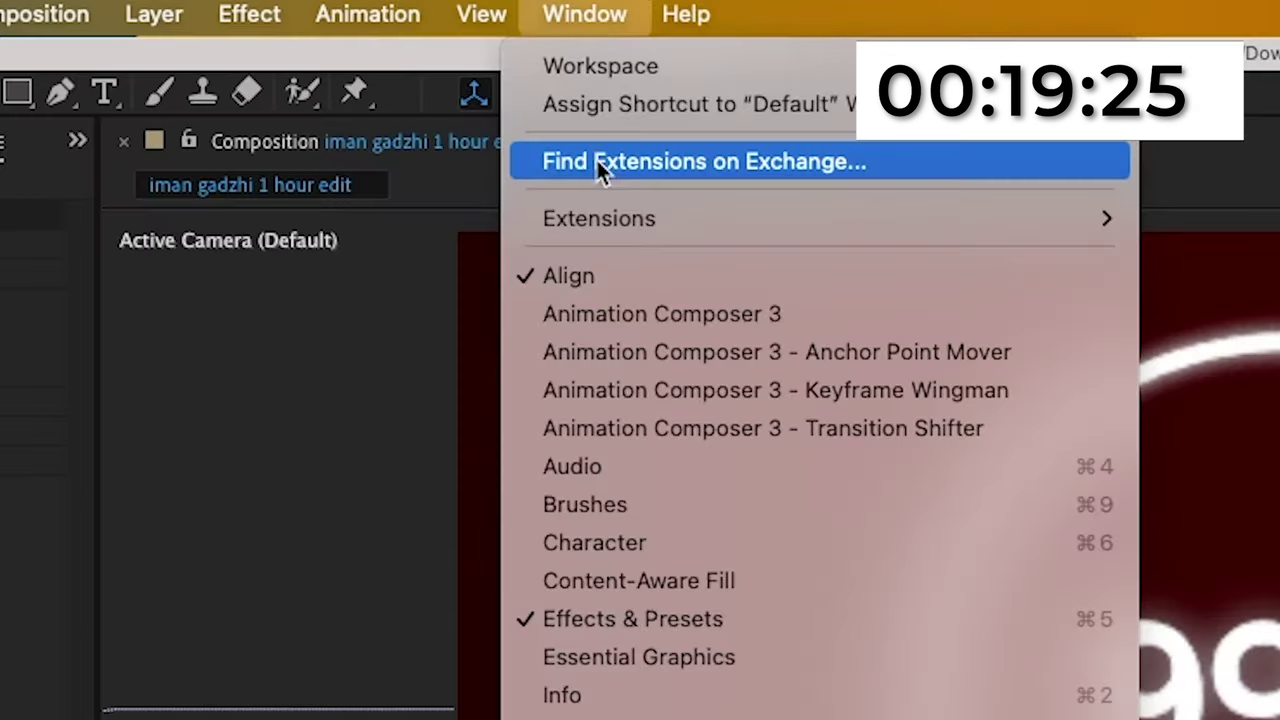
click(623, 300)
click(127, 269)
click(310, 364)
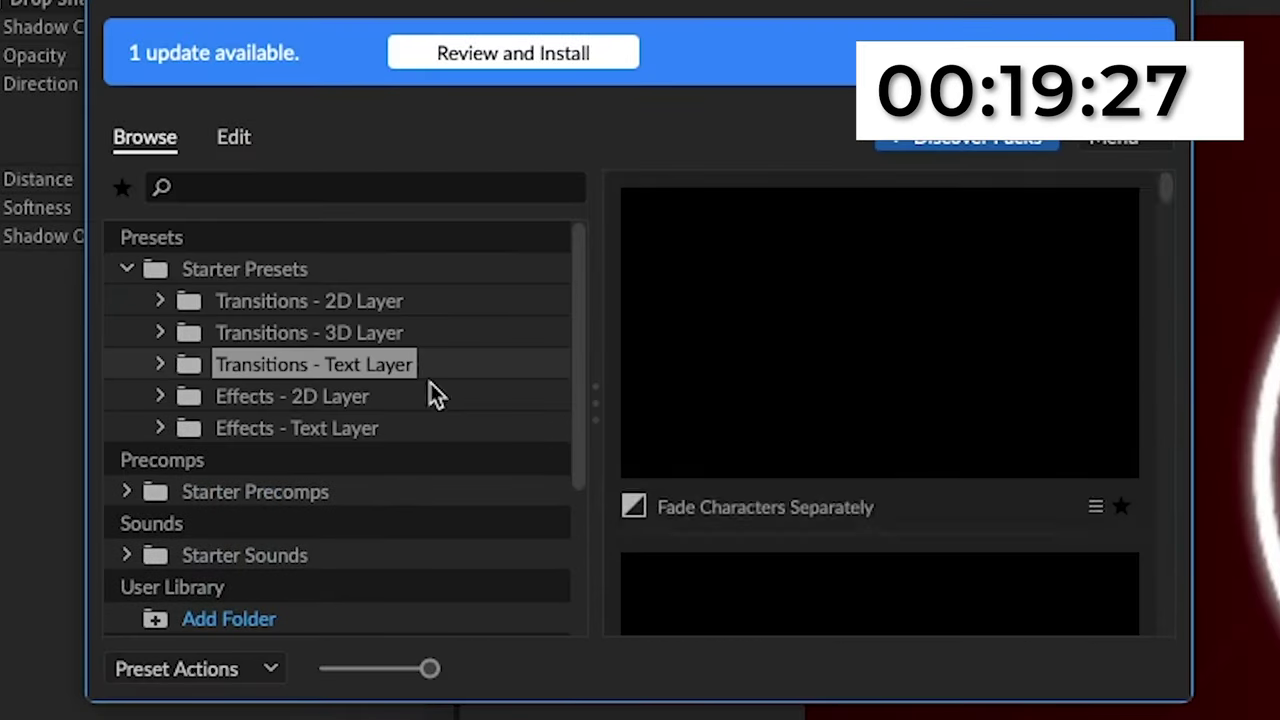
Step: Apply the Flickering Decode & Scale Words From Start 2 preset to the 99% text as an In animation and preview it
scroll(940, 414, down, 10)
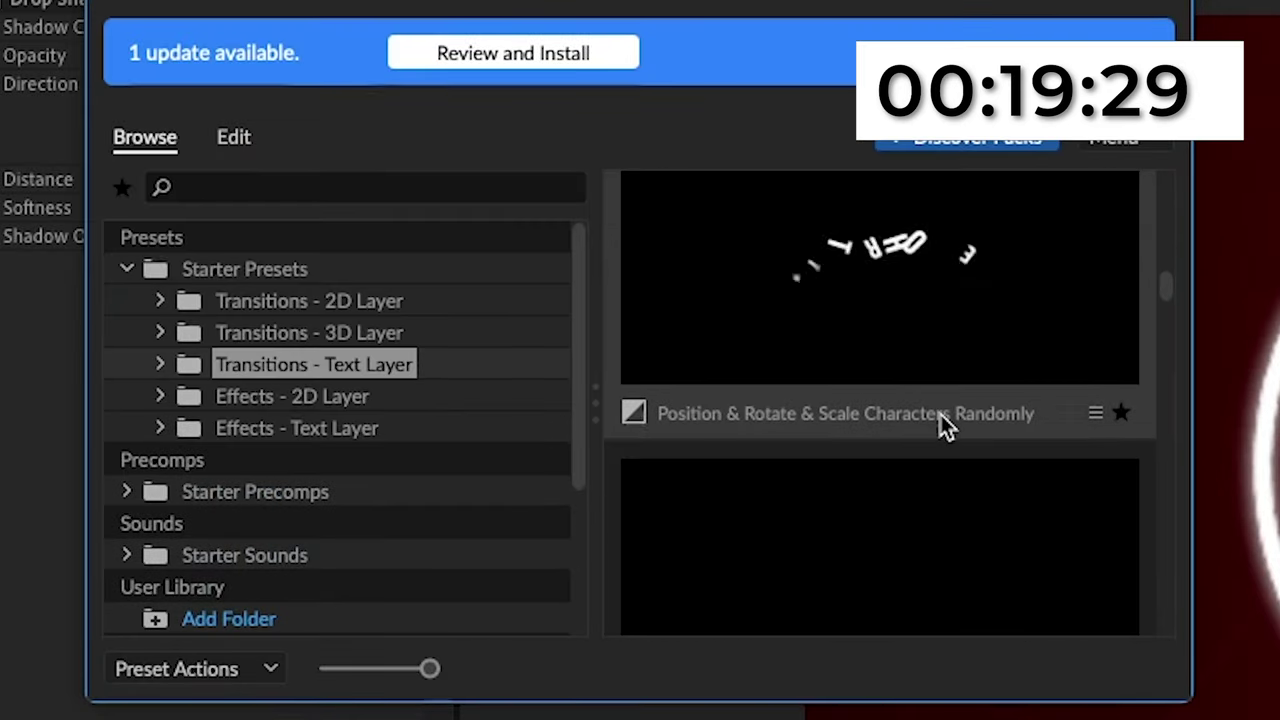
scroll(940, 414, down, 8)
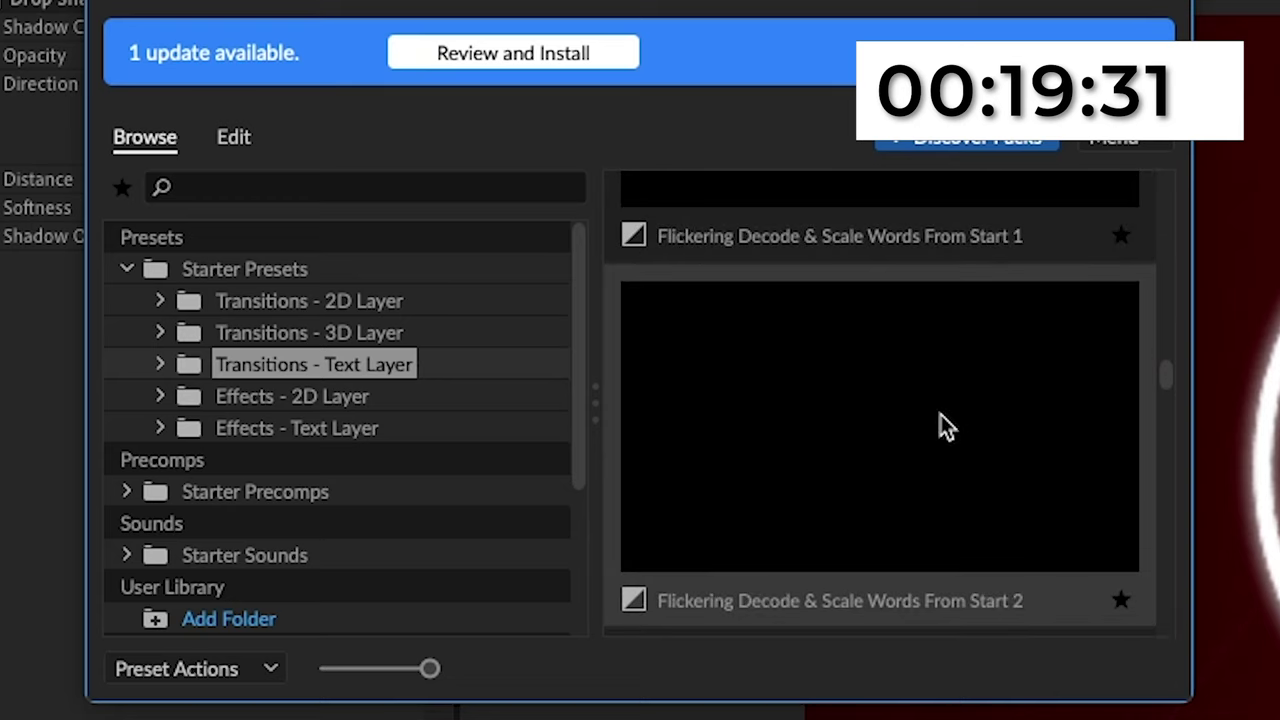
scroll(940, 423, up, 1)
scroll(946, 449, down, 1)
click(946, 449)
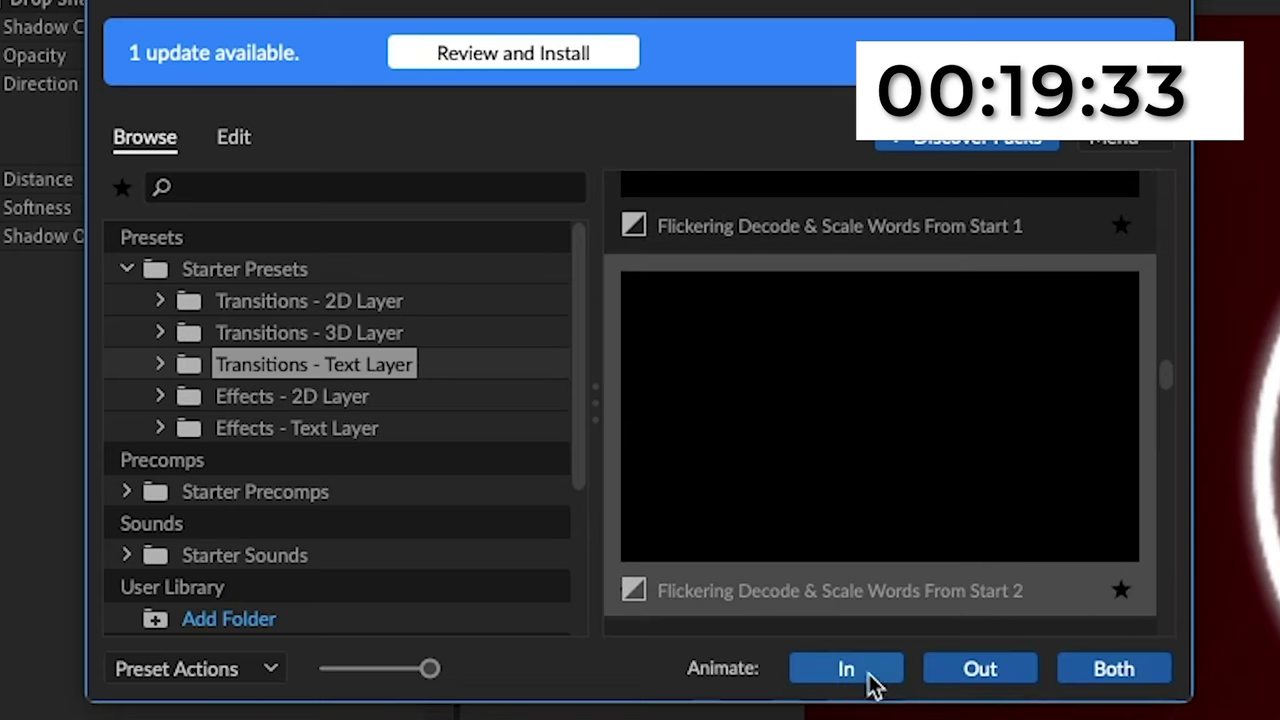
click(871, 680)
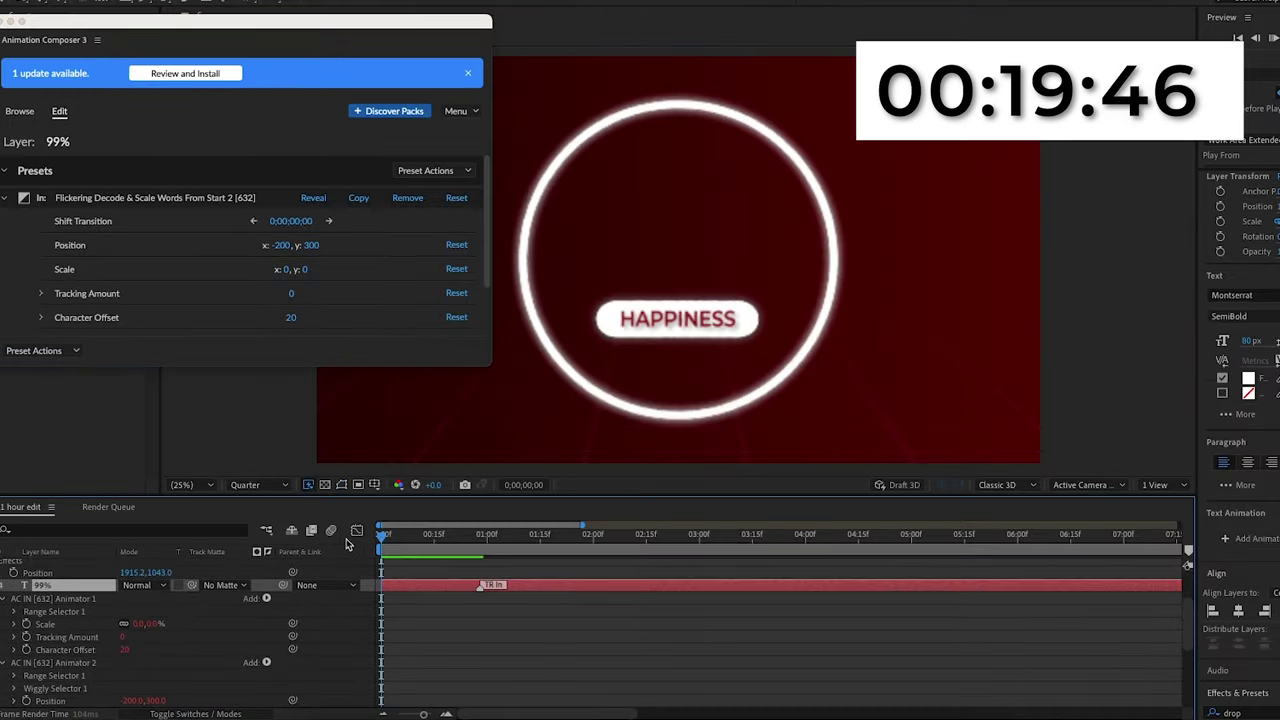
key(space)
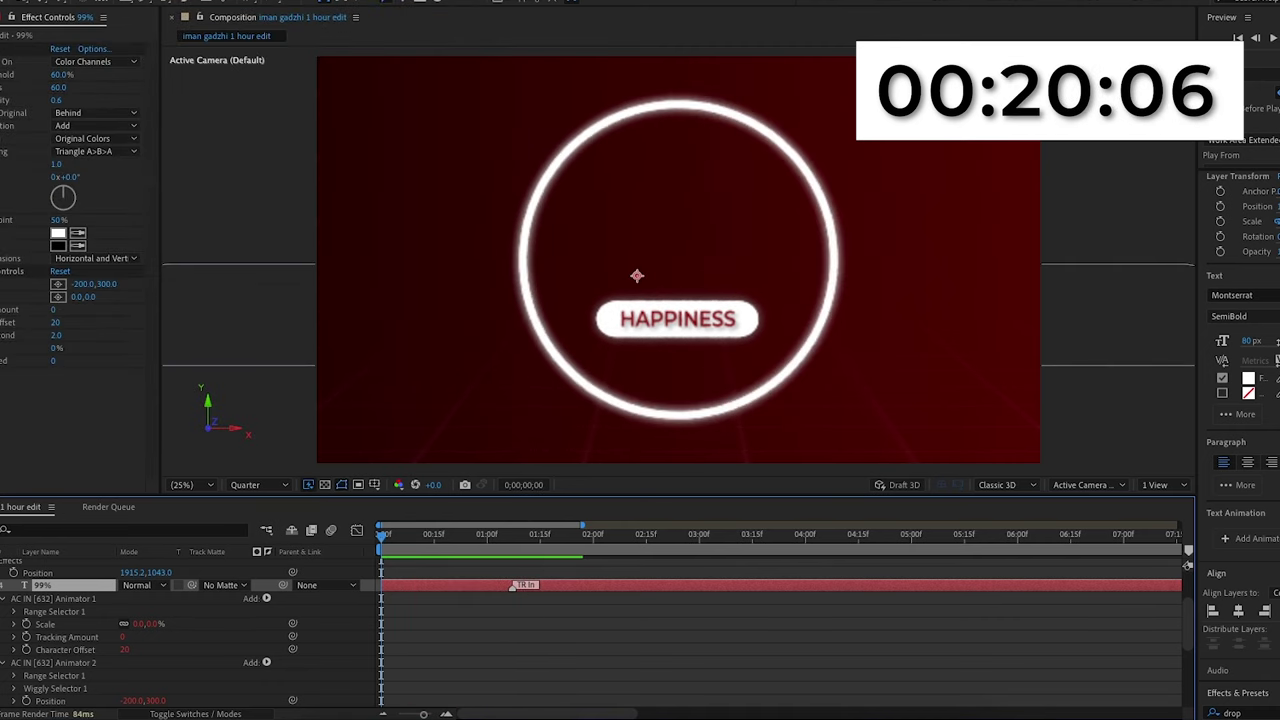
Step: Collapse the properties of the 99% layer and Shape Layer 3, and parent the HAPPINESS text to Shape Layer 3
click(0, 585)
scroll(0, 587, up, 2)
click(0, 605)
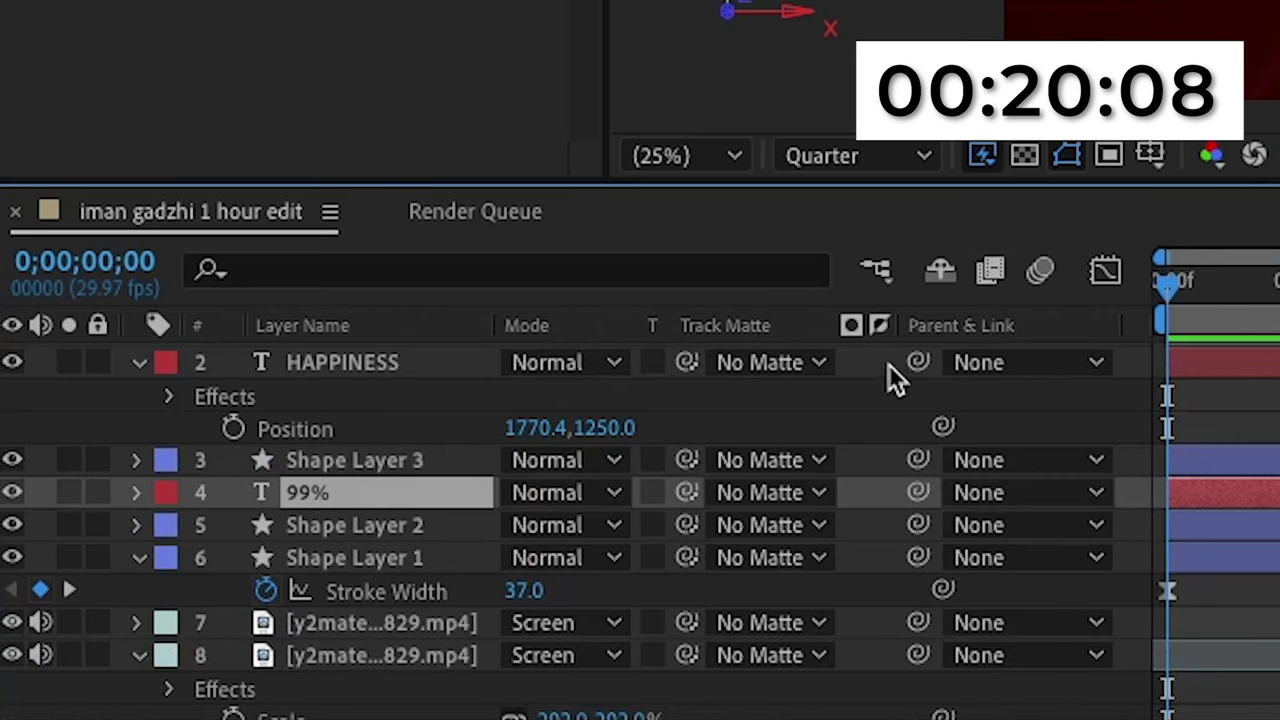
scroll(272, 570, up, 1)
drag(282, 577, 60, 618)
Step: Add position keyframes to Shape Layer 3 at the start of the composition and at 0;00;00;20
drag(349, 490, 355, 492)
click(355, 492)
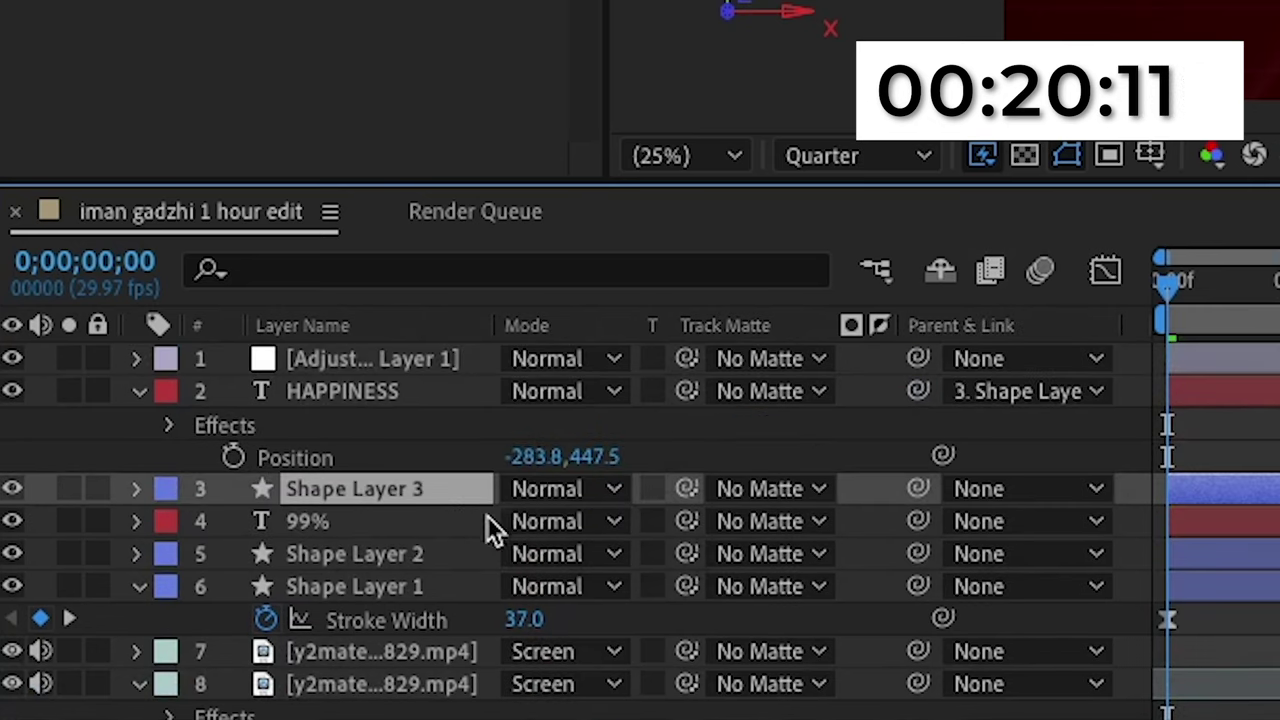
key(p)
click(234, 521)
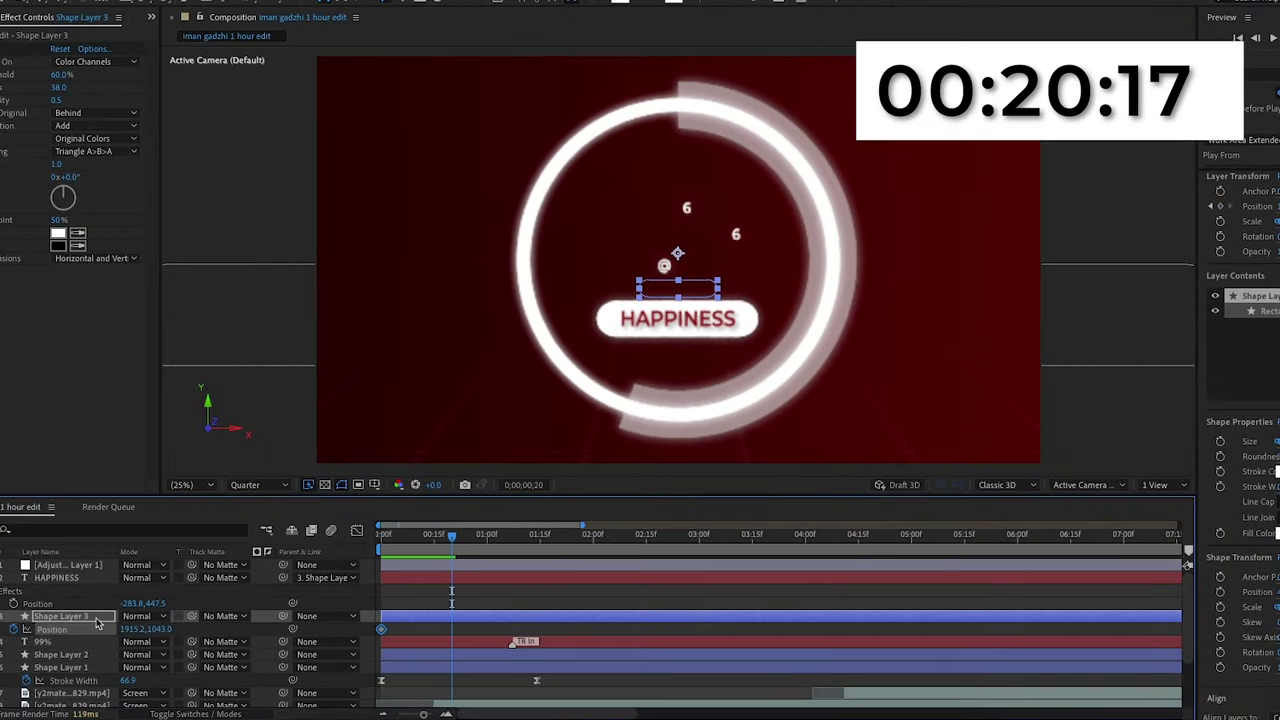
click(97, 622)
key(alt+shift+p)
Step: Set Shape Layer 3's Y position at the first frame to 1074 and apply Easy Ease to both position keyframes
key(Home)
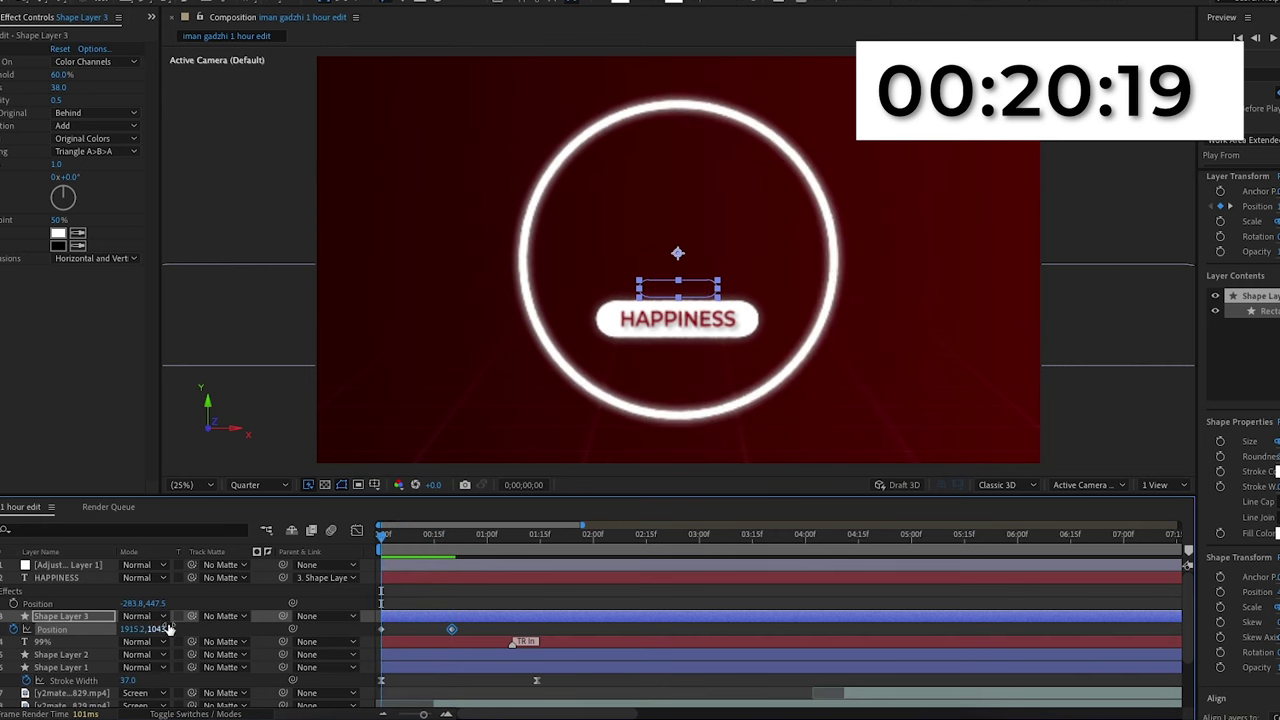
drag(154, 629, 383, 627)
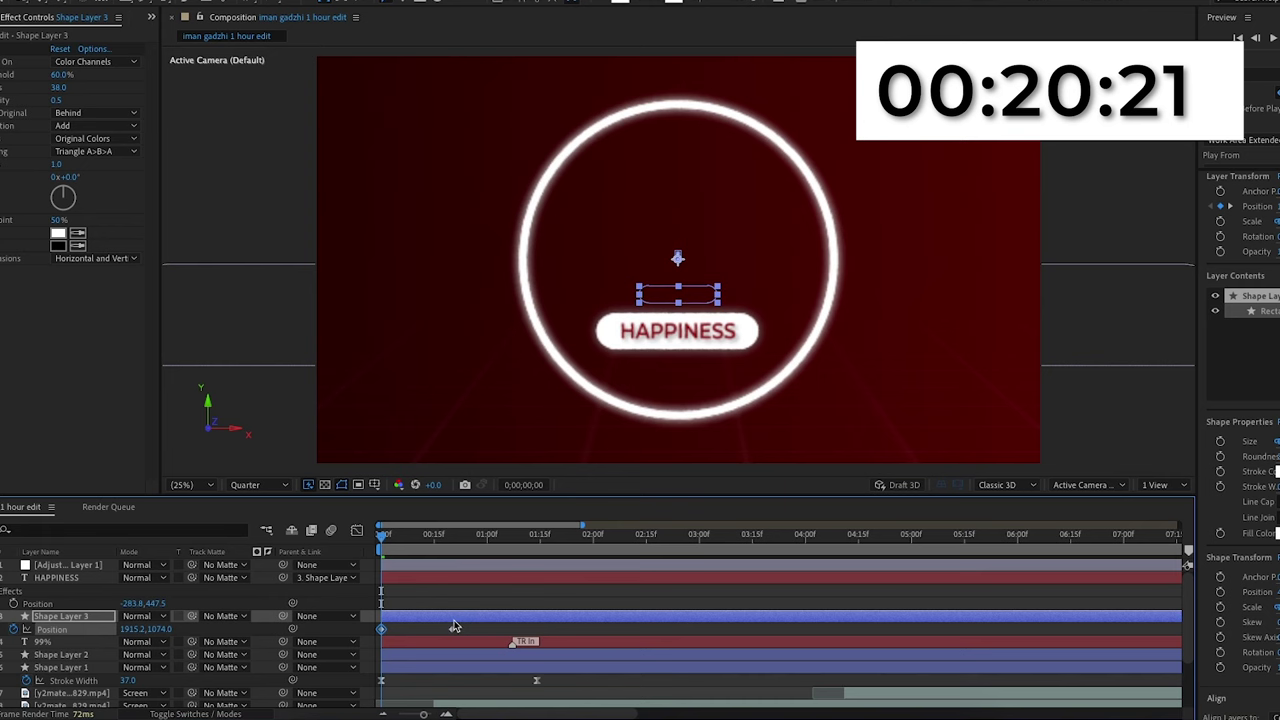
drag(462, 625, 341, 626)
key(F9)
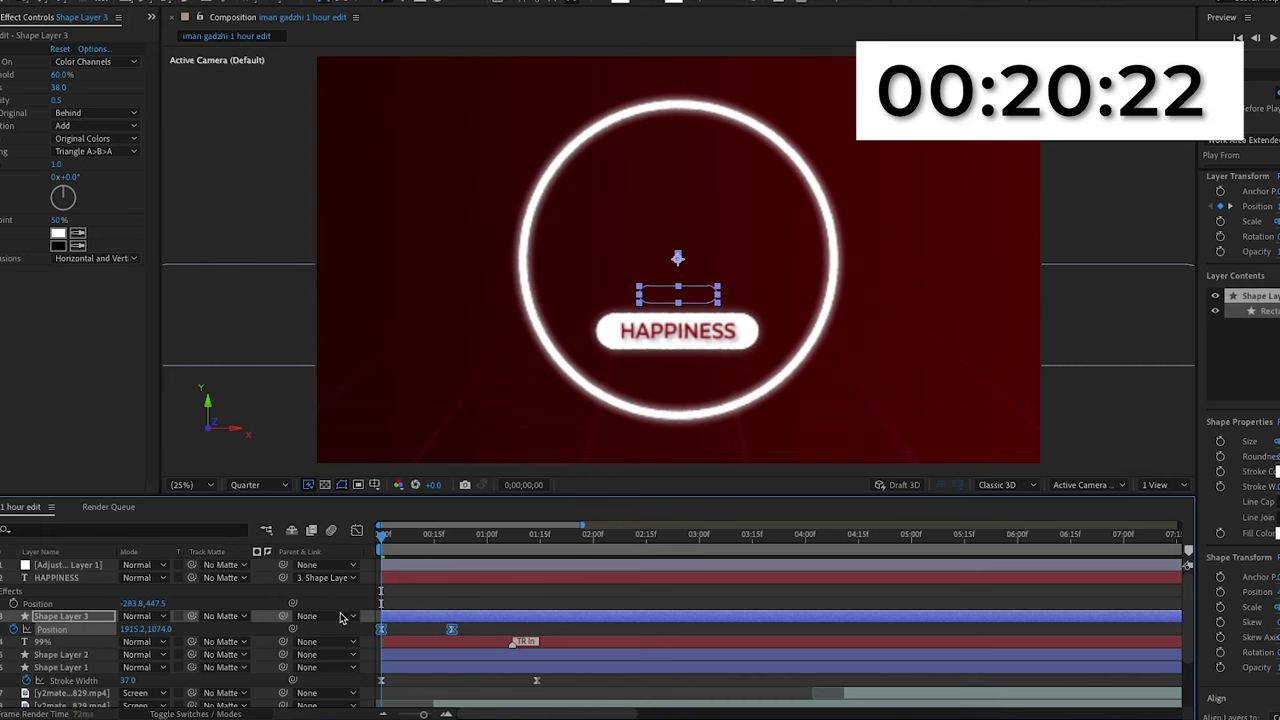
click(354, 529)
click(354, 530)
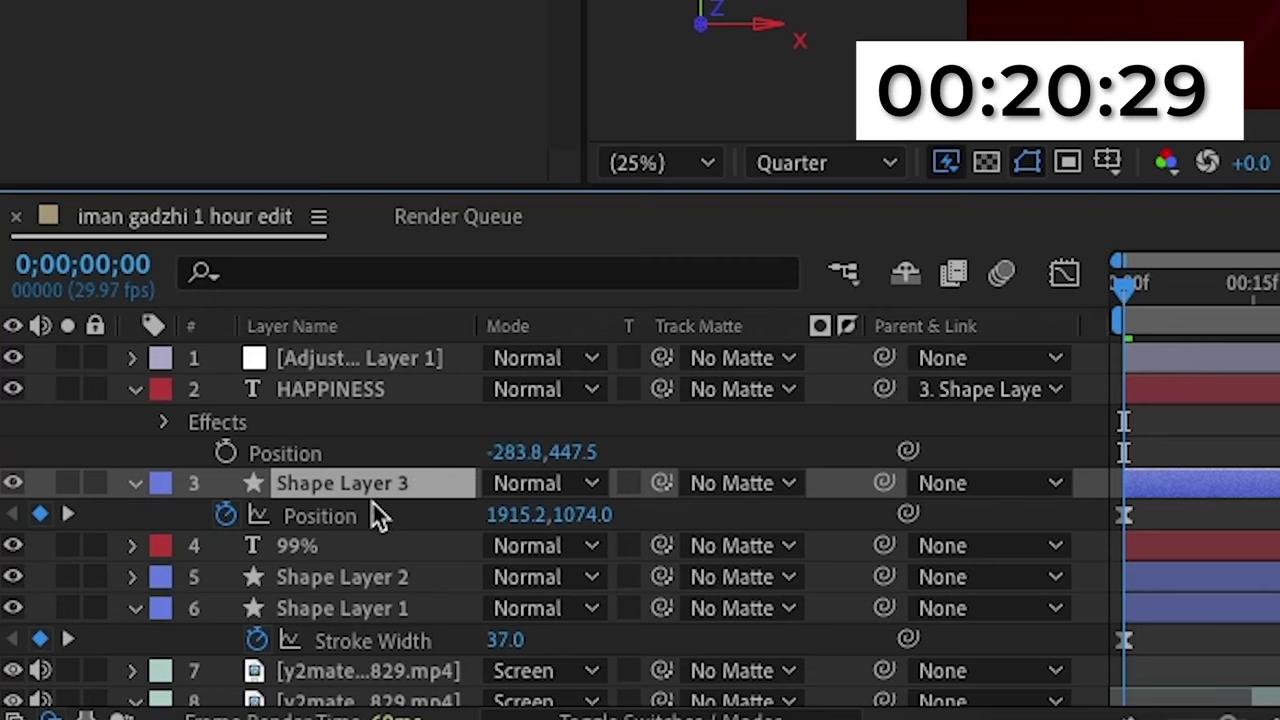
Step: Keyframe Shape Layer 3's opacity from 0% at the start to 100% at 0;00;00;20, and move its second position keyframe to about 0;00;01;01
key(t)
click(13, 631)
drag(127, 631, 0, 629)
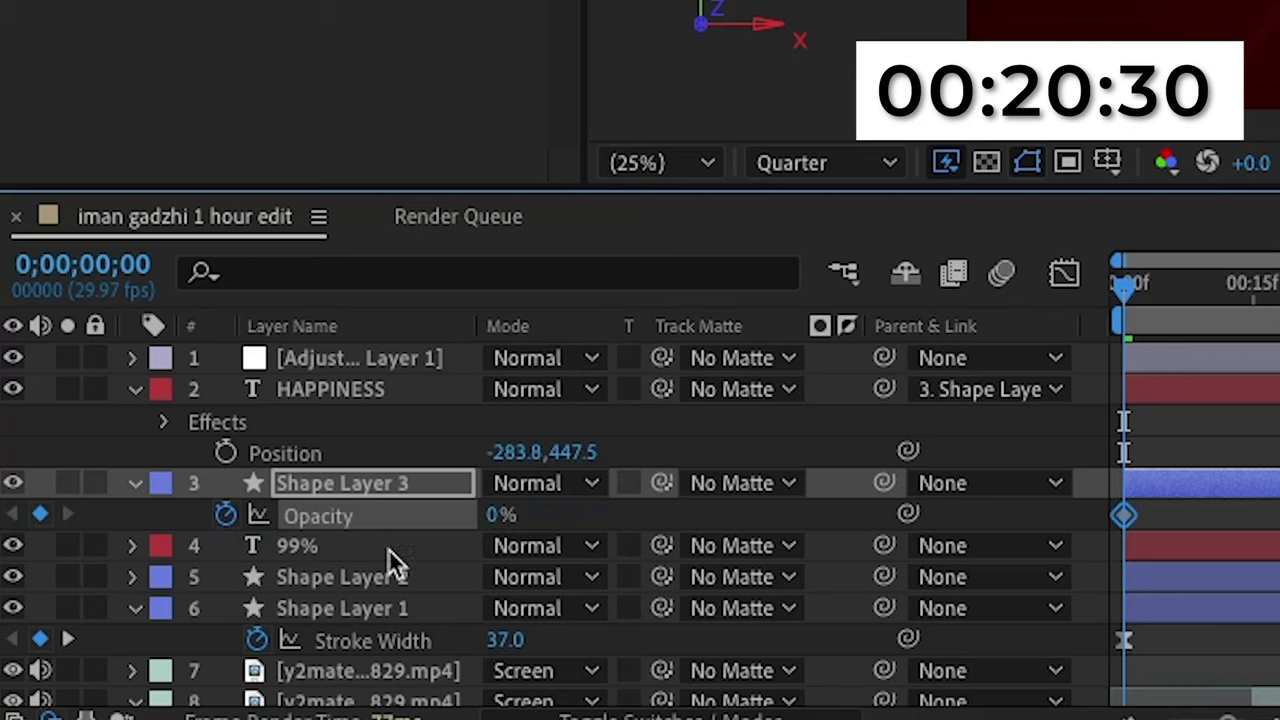
key(u)
key(space)
key(space)
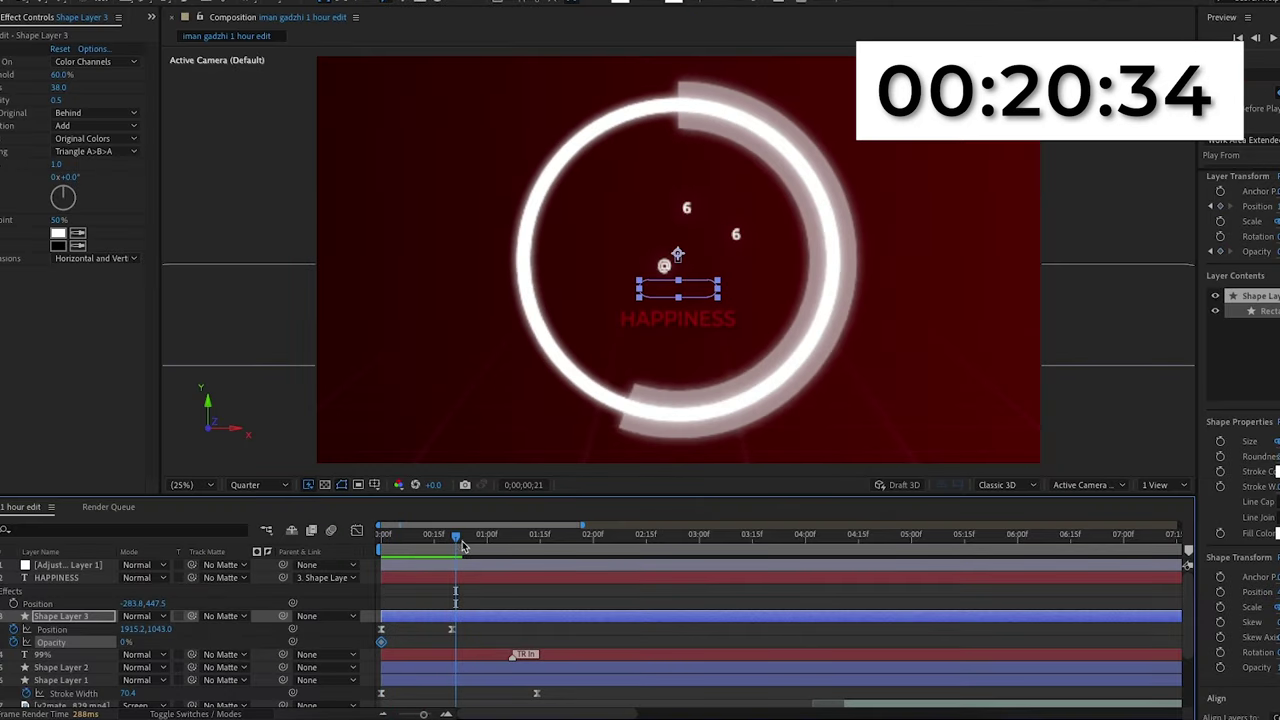
drag(462, 547, 451, 547)
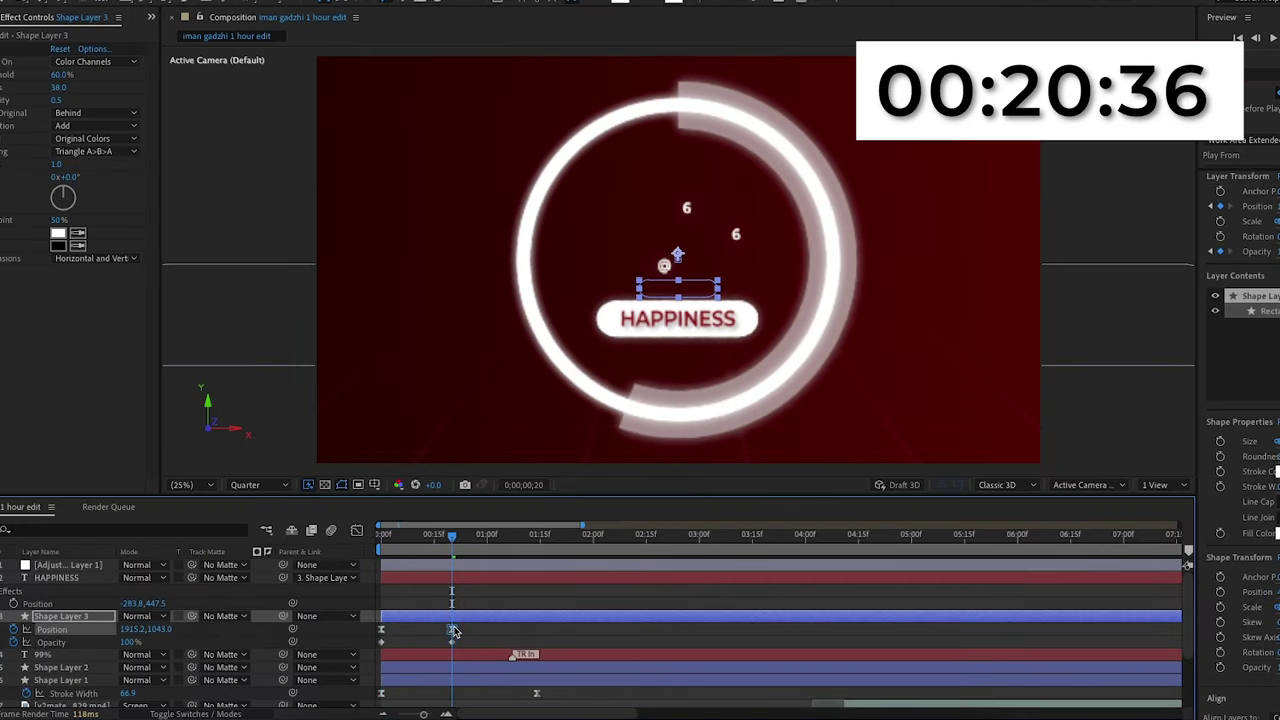
drag(451, 630, 489, 629)
key(Home)
Step: Keyframe the HAPPINESS text's opacity from 0% at the start to 100% at 0;00;00;20
click(70, 580)
key(t)
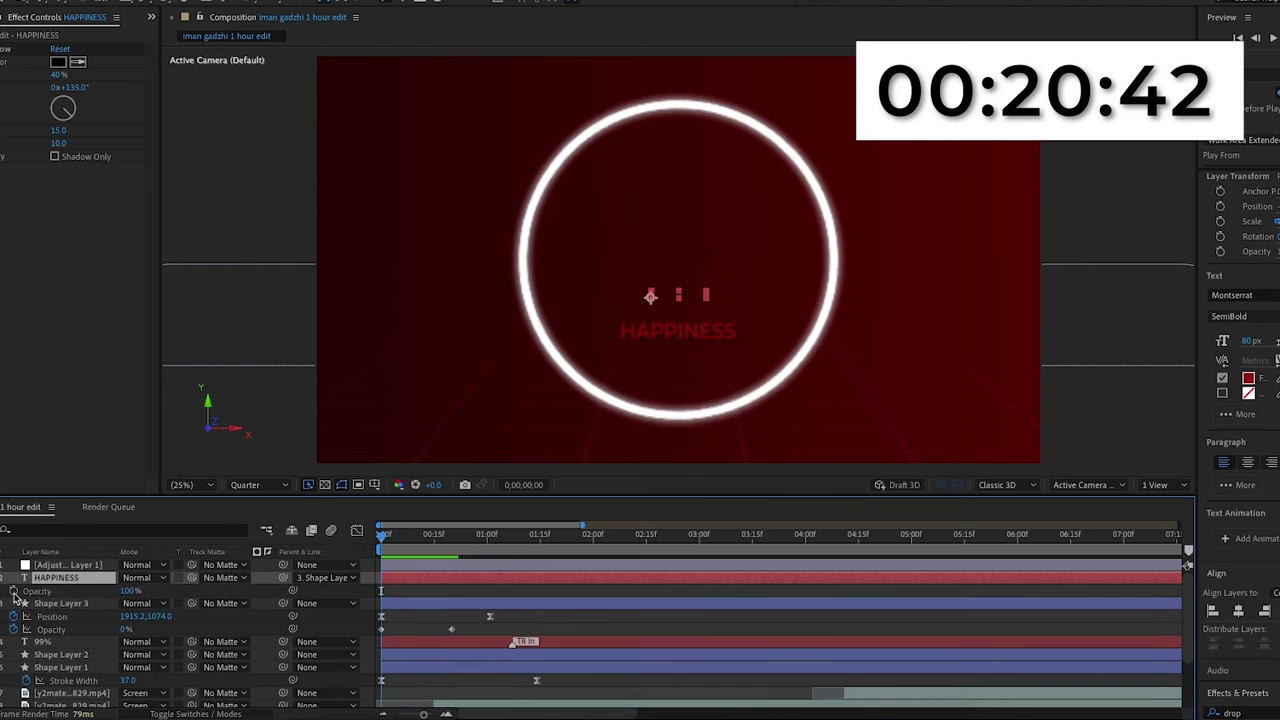
click(13, 591)
click(127, 591)
text(0)
key(Return)
drag(387, 545, 451, 540)
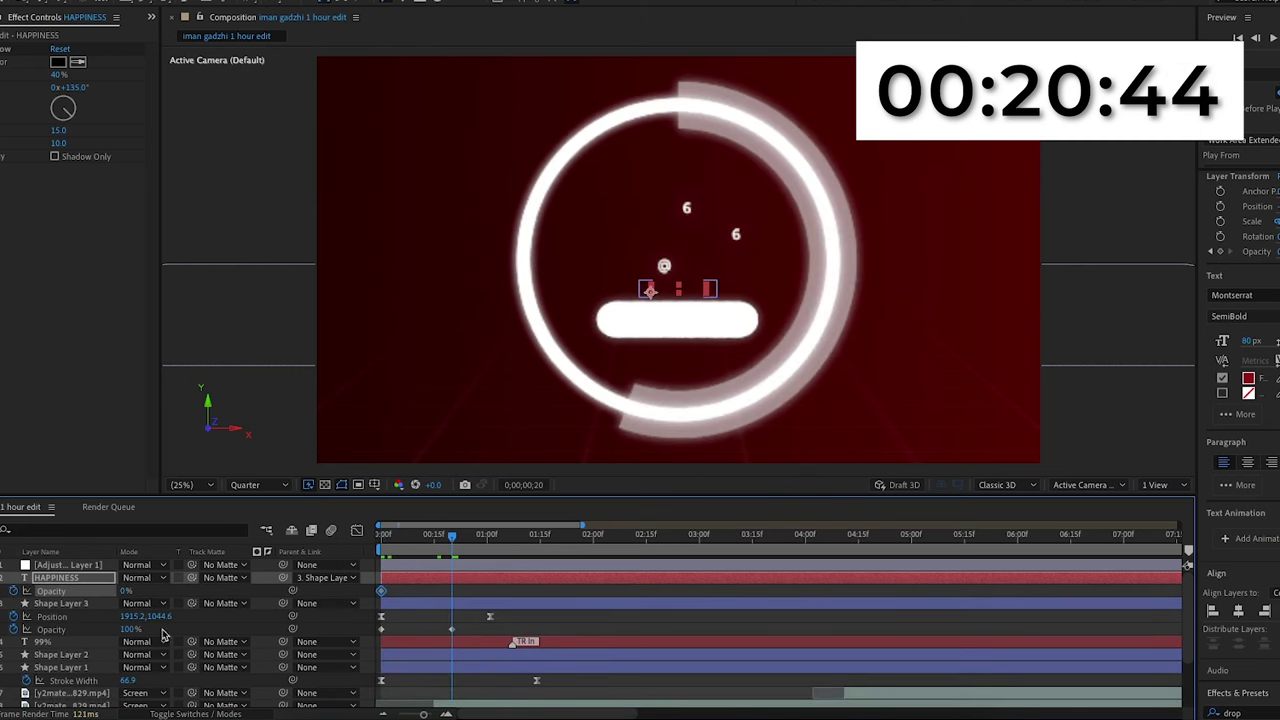
drag(125, 592, 300, 591)
Step: Find the Fast Box Blur effect and apply it to Shape Layer 3 with the playhead at the first frame
drag(452, 540, 323, 542)
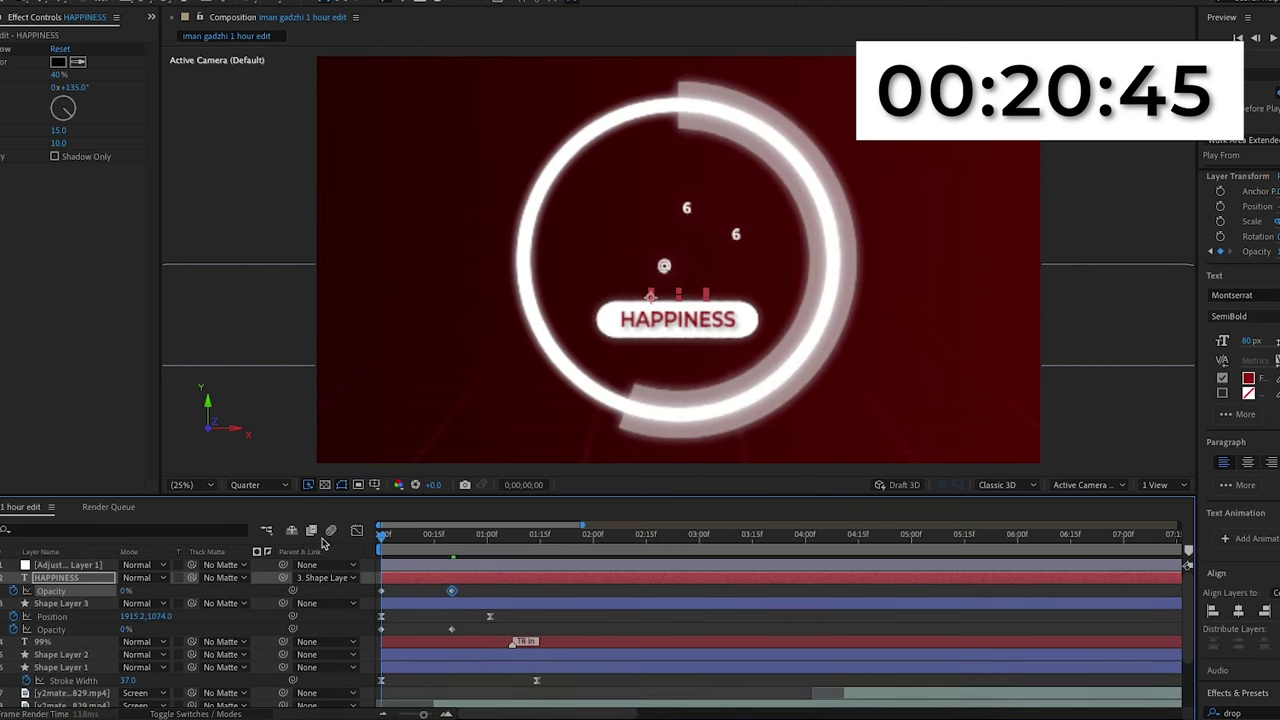
click(63, 605)
scroll(1260, 607, down, 5)
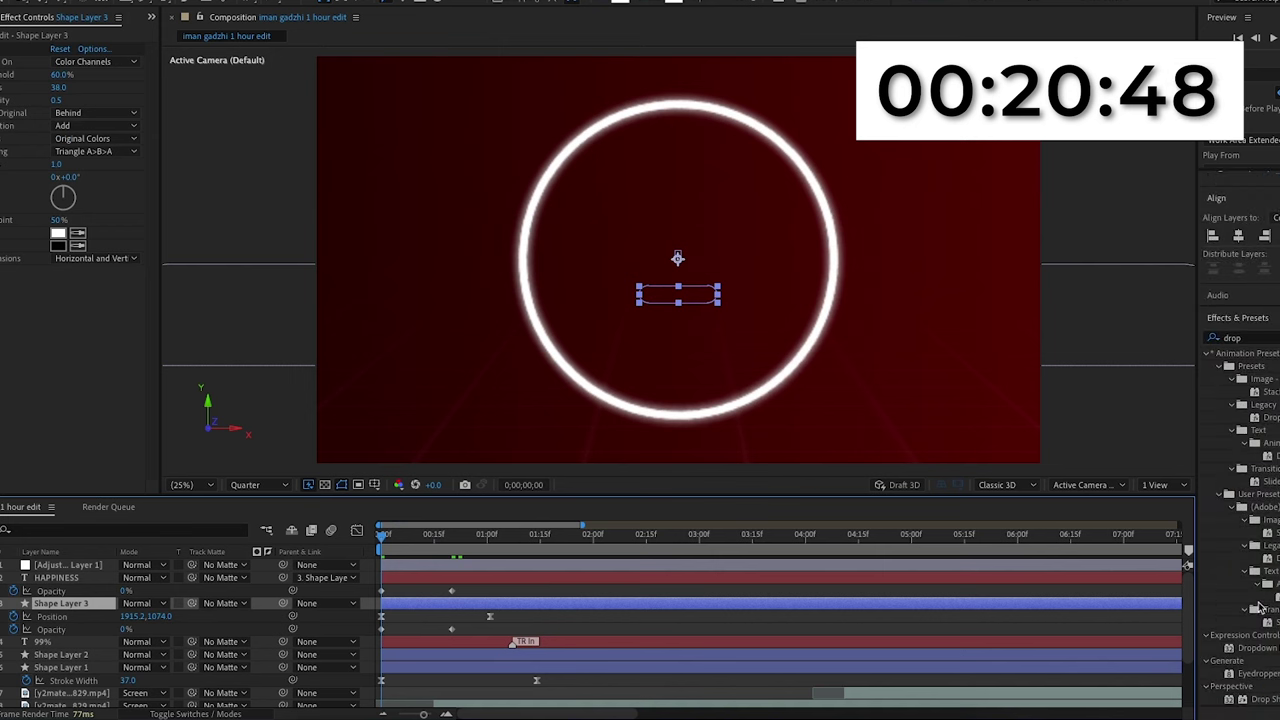
double_click(1263, 343)
text(fast box)
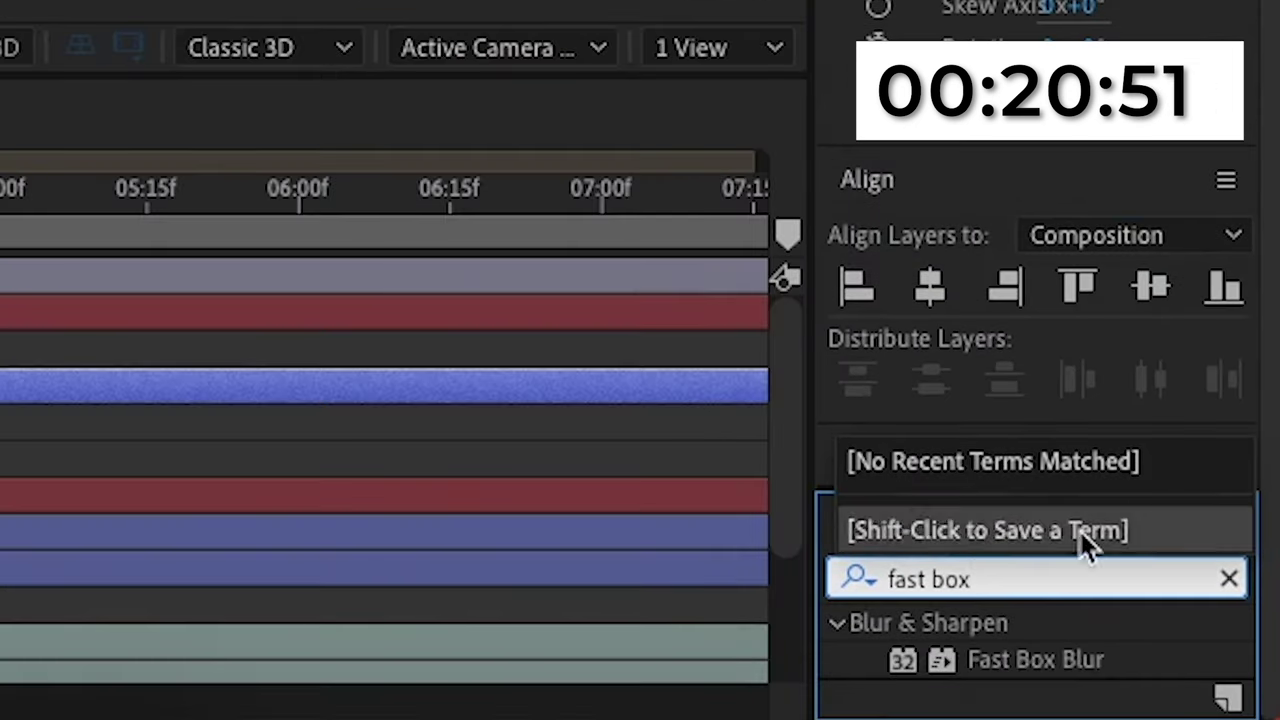
double_click(1035, 660)
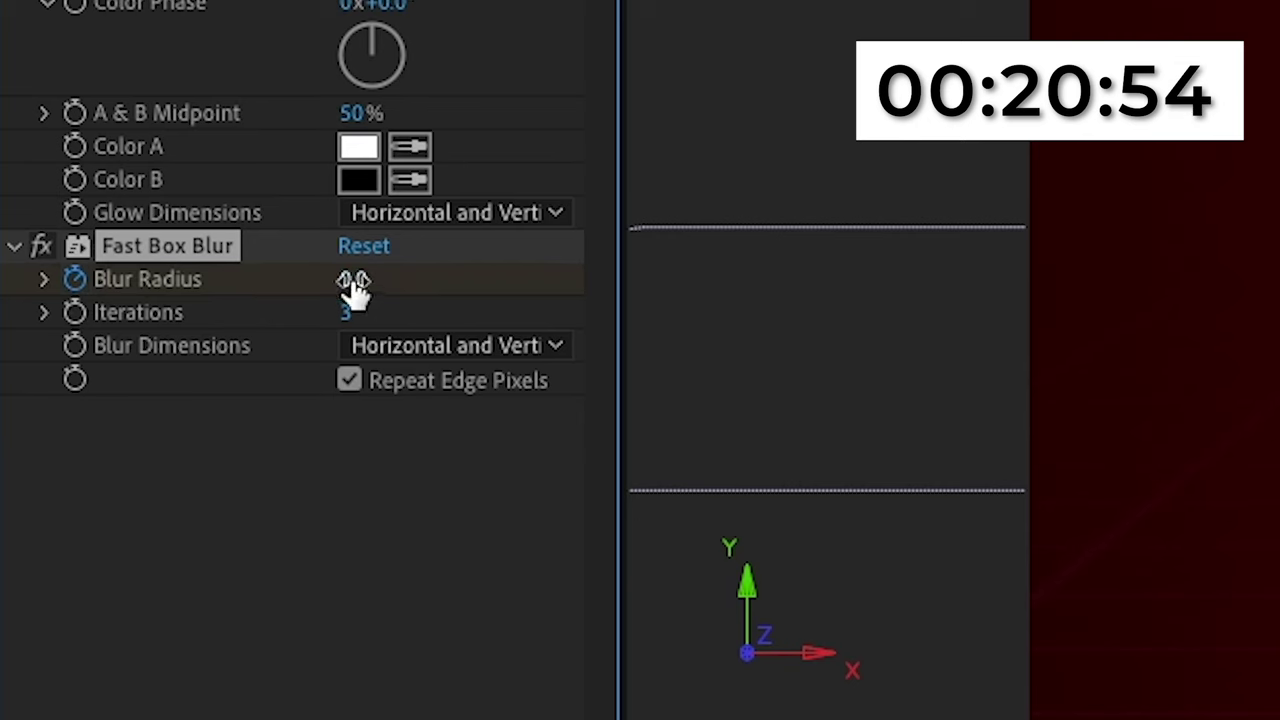
Step: Set Shape Layer 3's blur radius to 5 at the first frame and add a second blur radius keyframe at 0;00;01;01
click(56, 284)
text(5)
key(Return)
key(space)
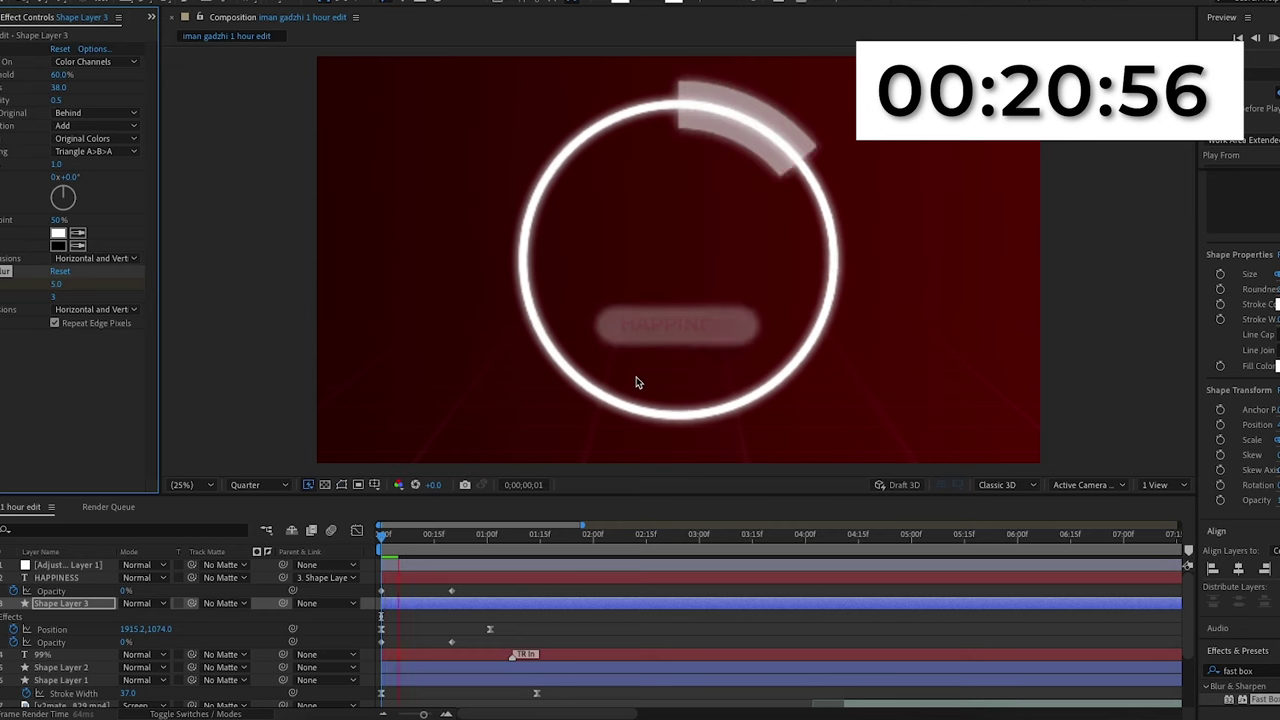
drag(434, 535, 490, 538)
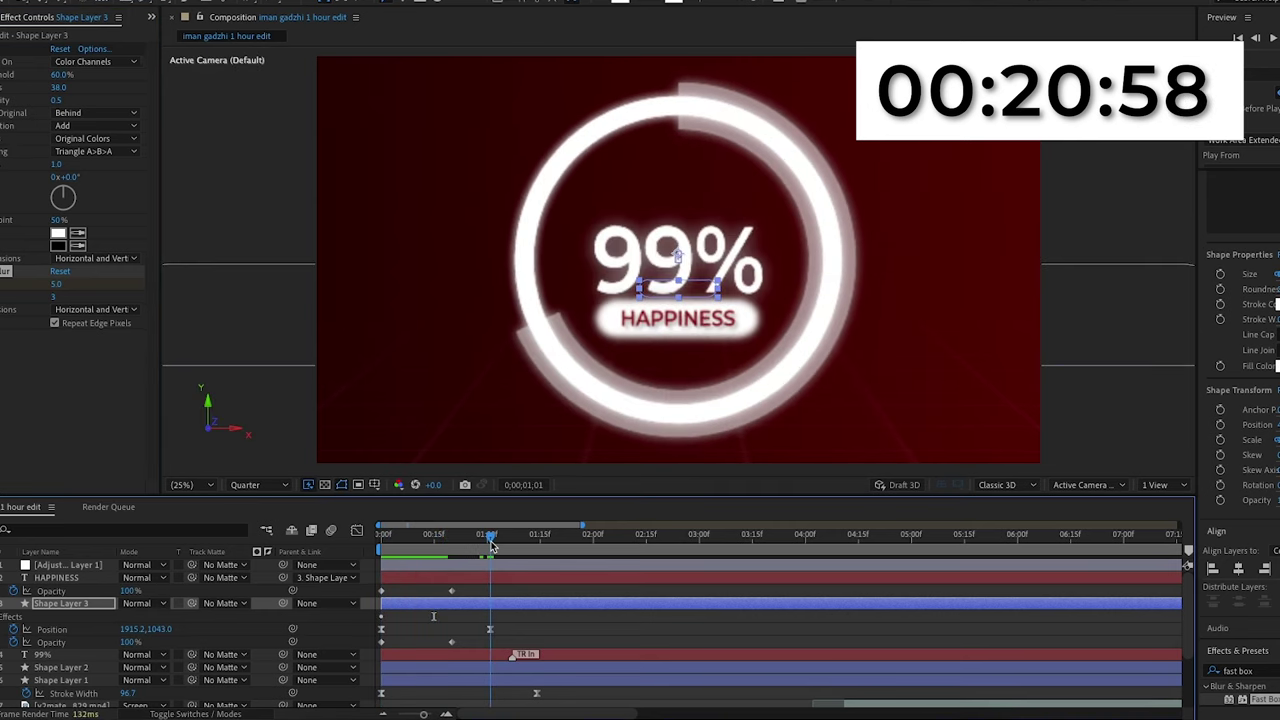
key(Home)
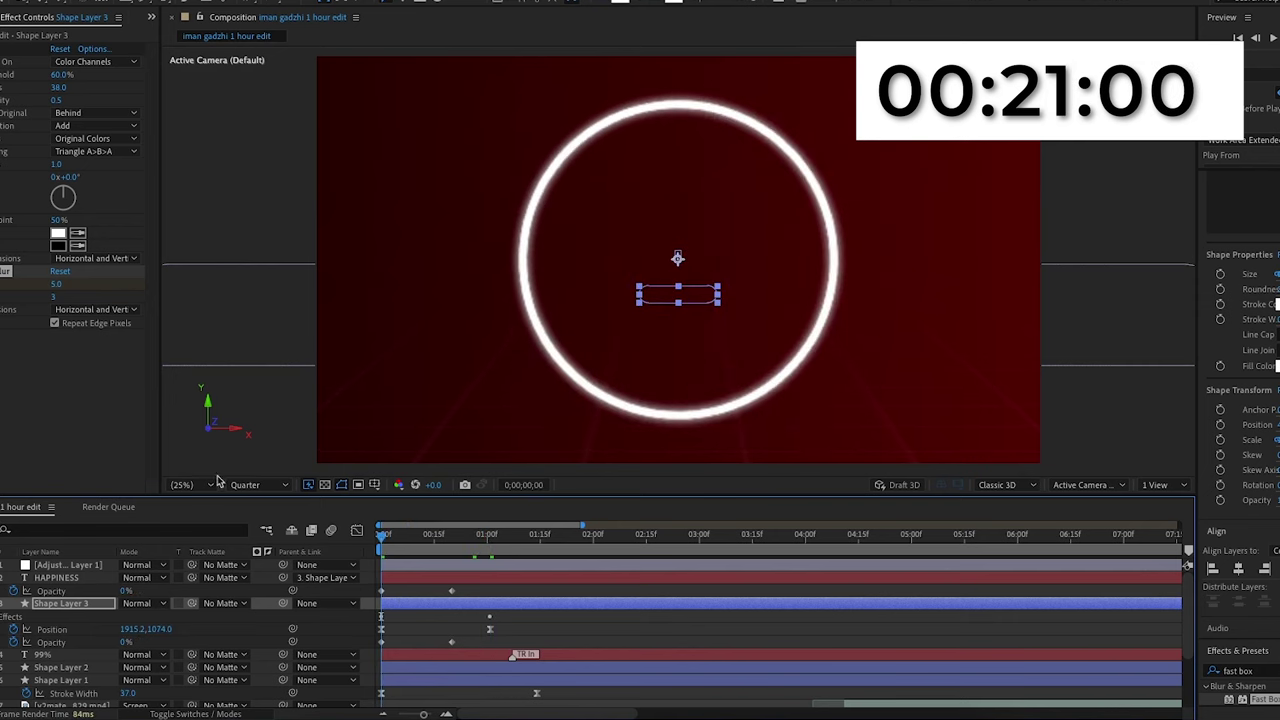
Step: Copy Shape Layer 3's keyframed Fast Box Blur onto the HAPPINESS text at the first frame and preview the animation
click(3, 283)
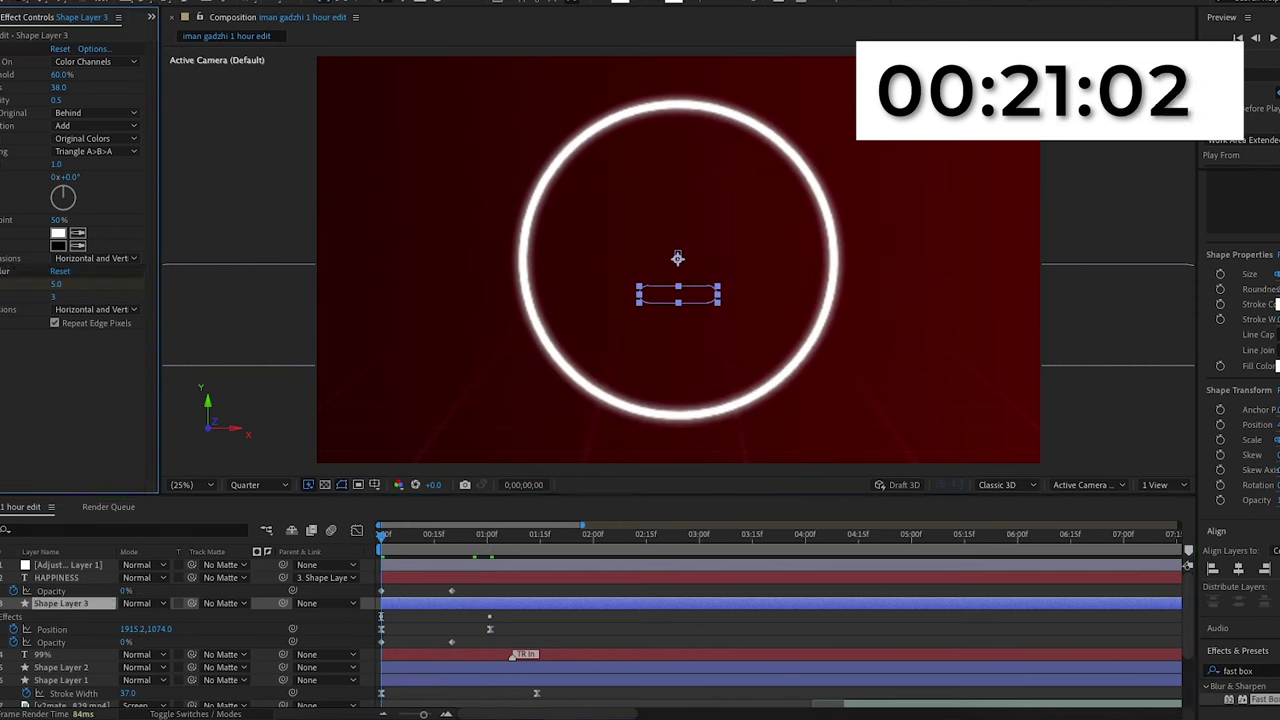
click(86, 579)
key(ctrl+v)
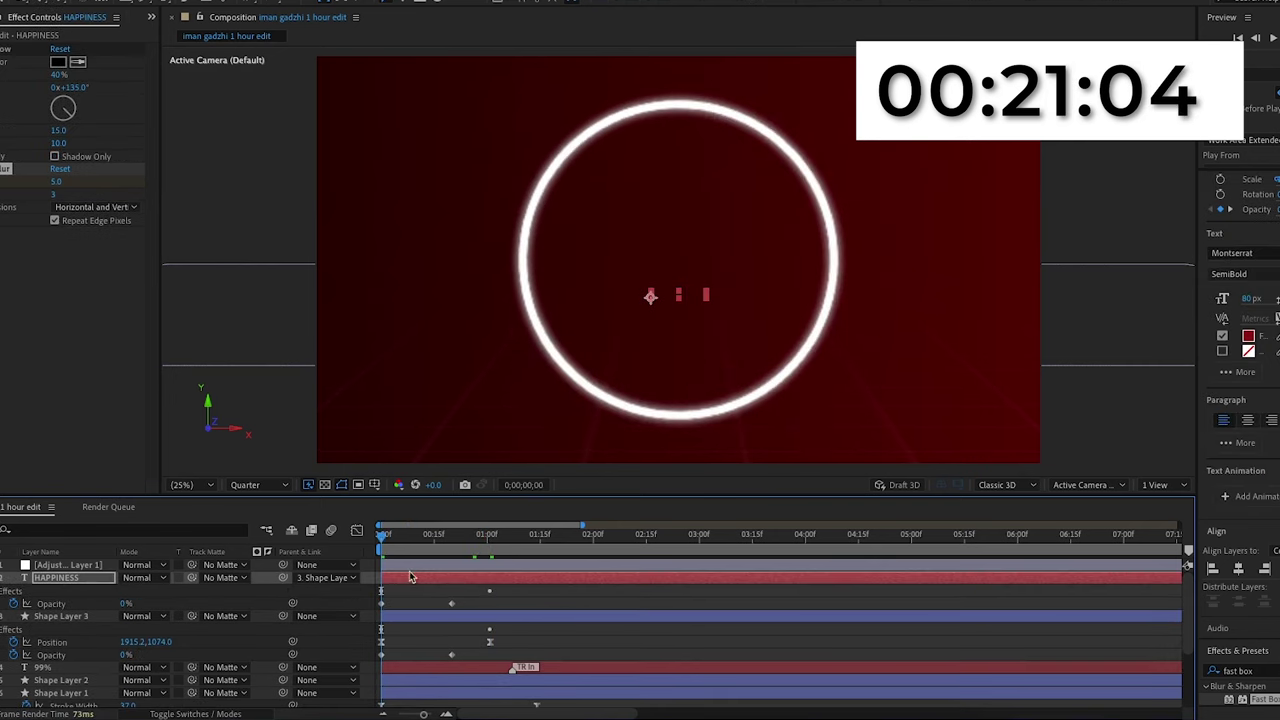
click(452, 537)
key(space)
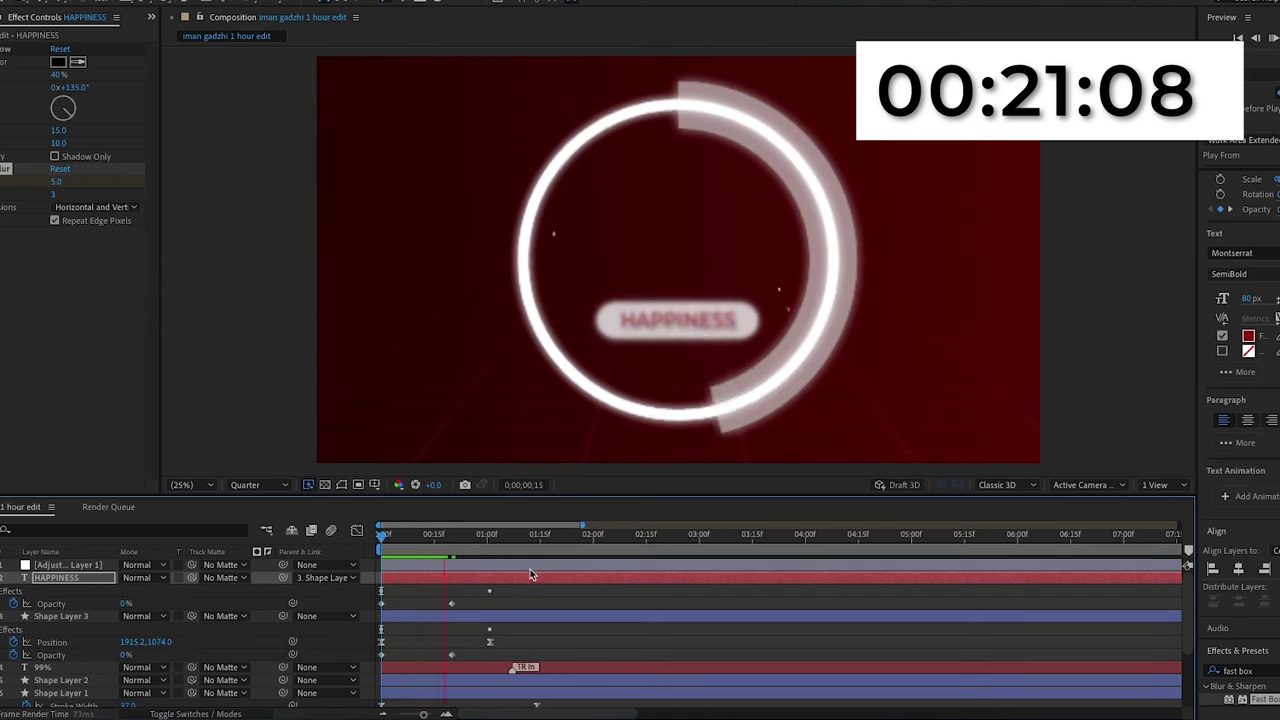
key(space)
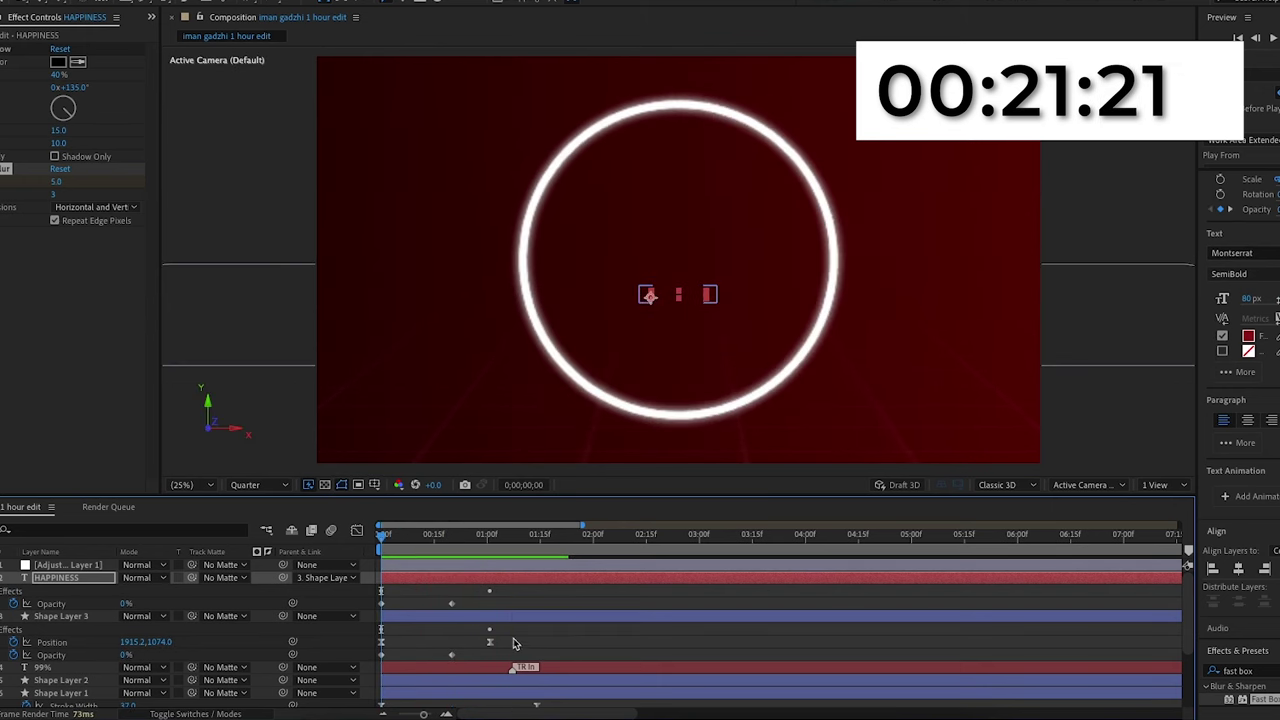
Step: Shift both of Shape Layer 3's position keyframes about 7 frames later
drag(514, 638, 409, 647)
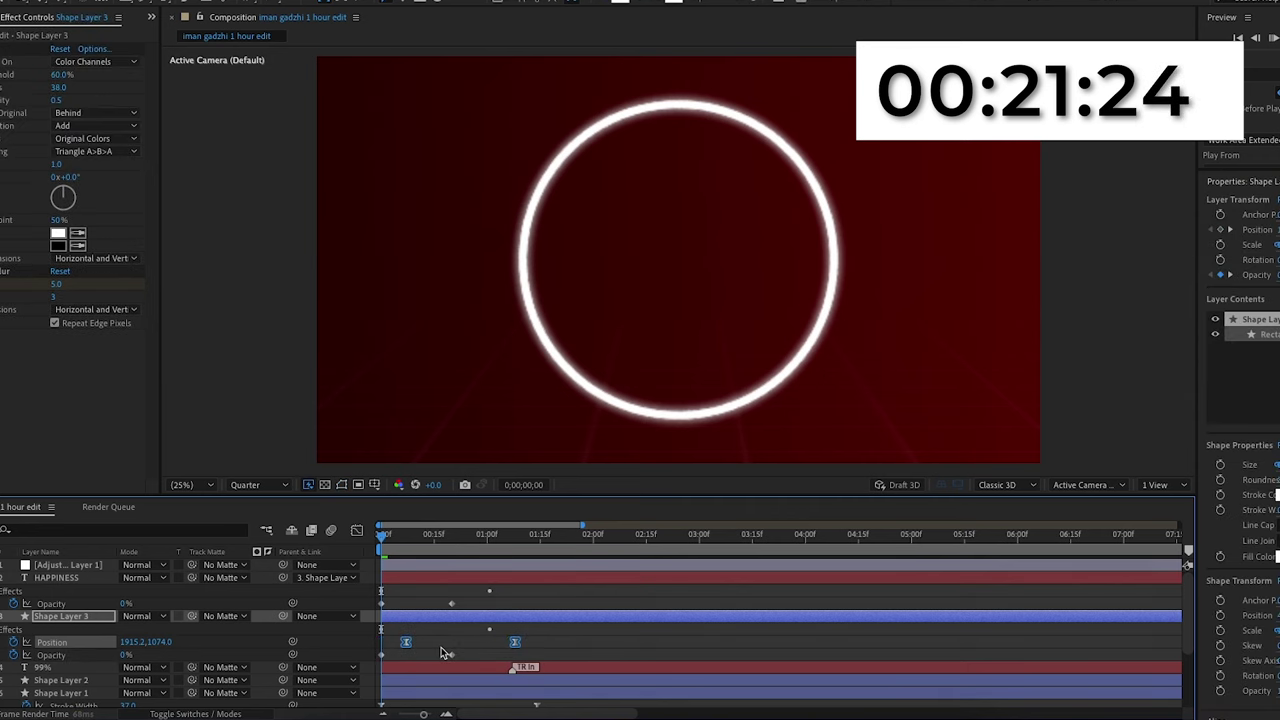
Step: Preview the animation, adjust the speed curve between Shape Layer 3's two position keyframes, and play it again
key(space)
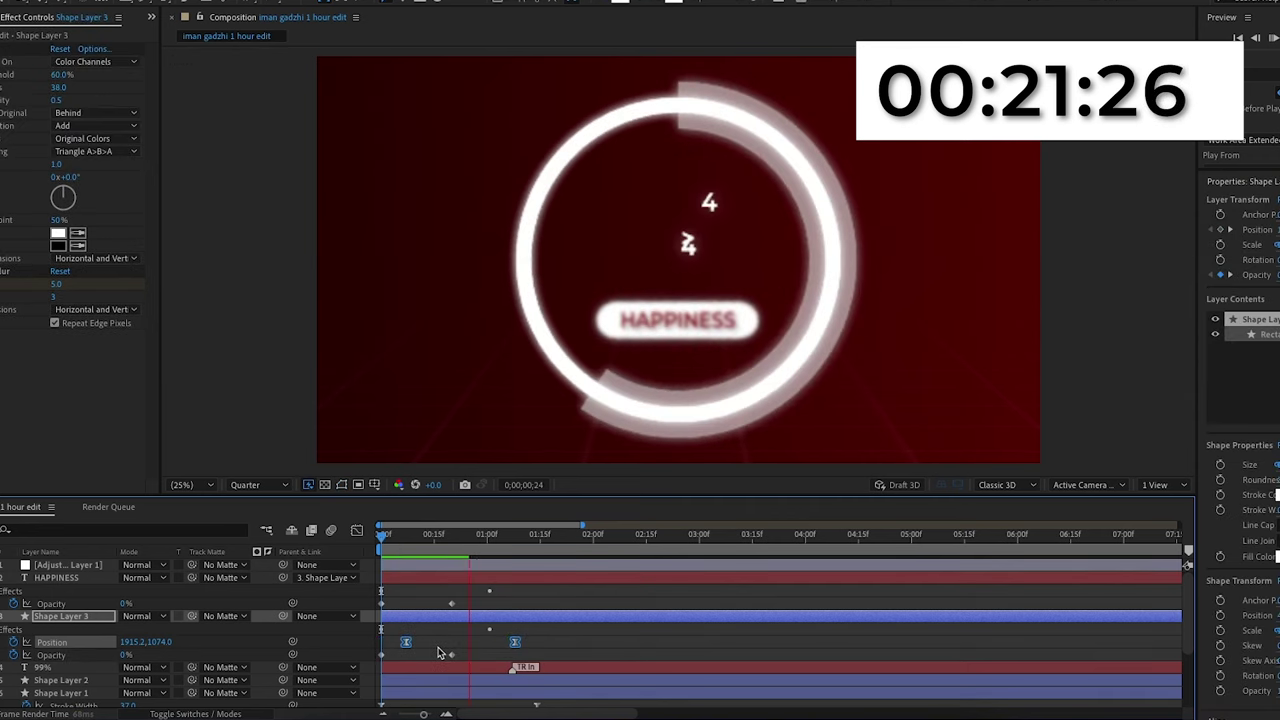
key(space)
key(space)
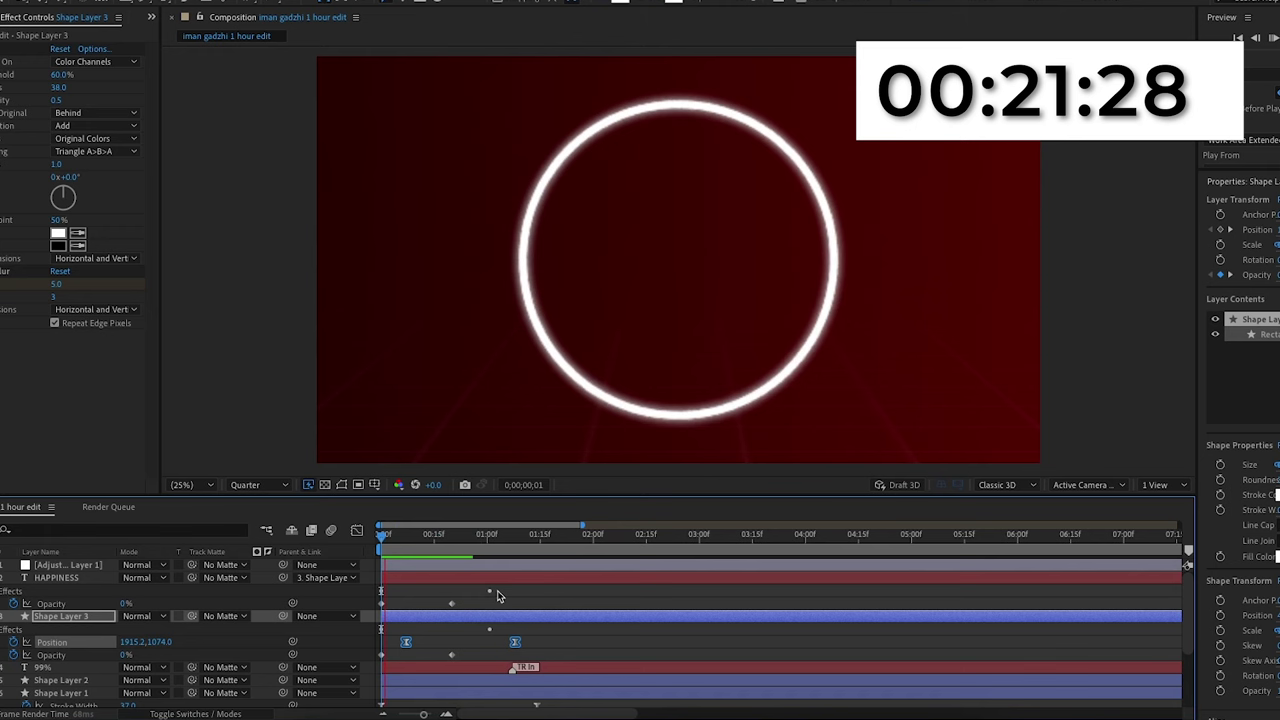
key(space)
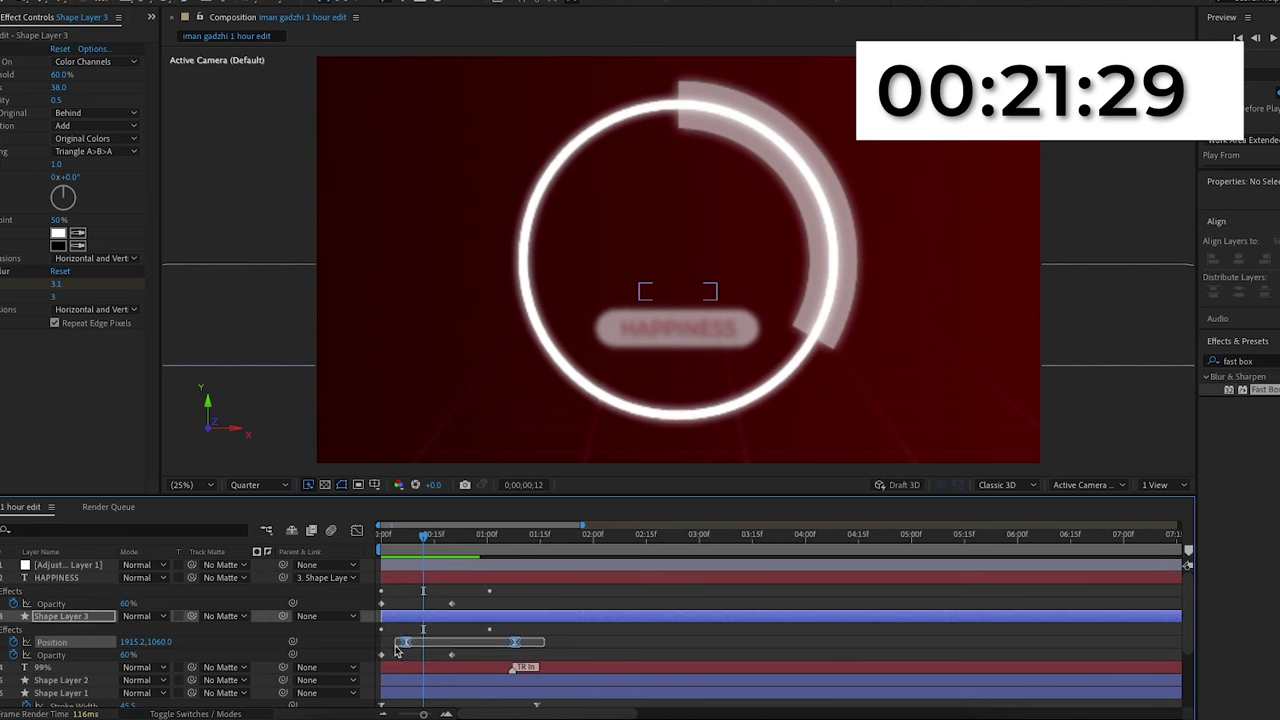
click(357, 530)
click(411, 677)
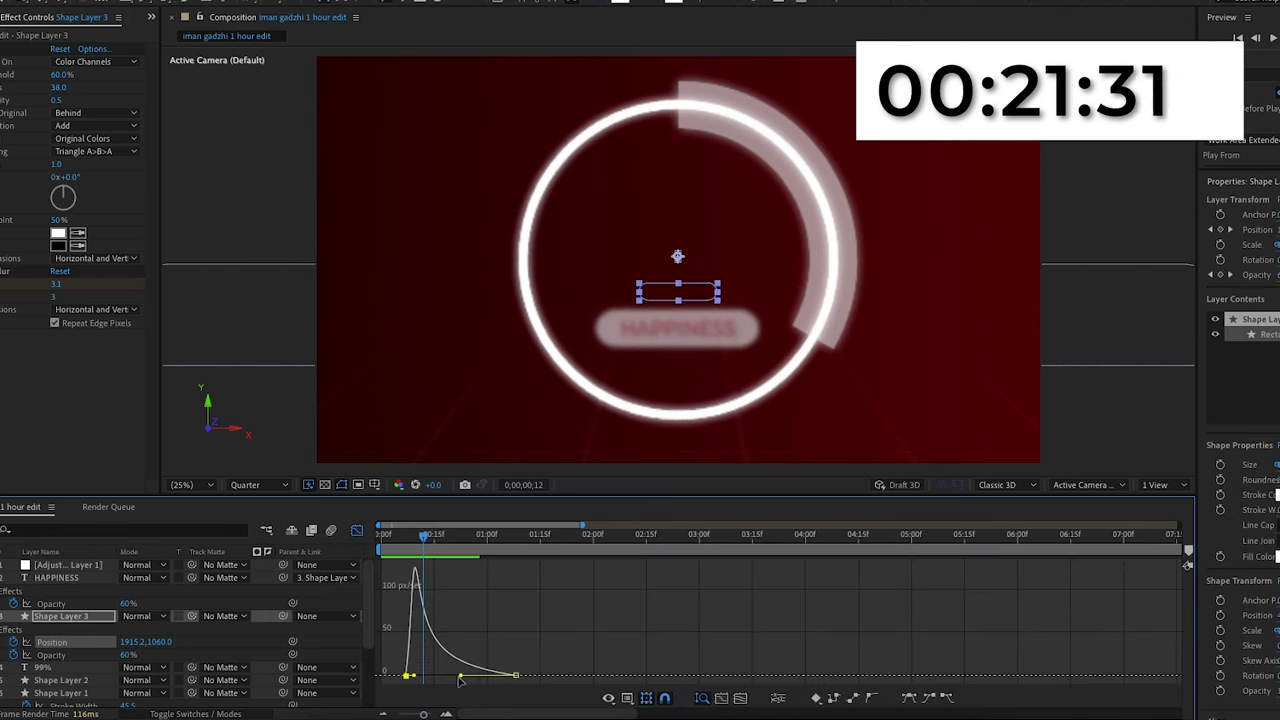
drag(413, 677, 478, 680)
key(space)
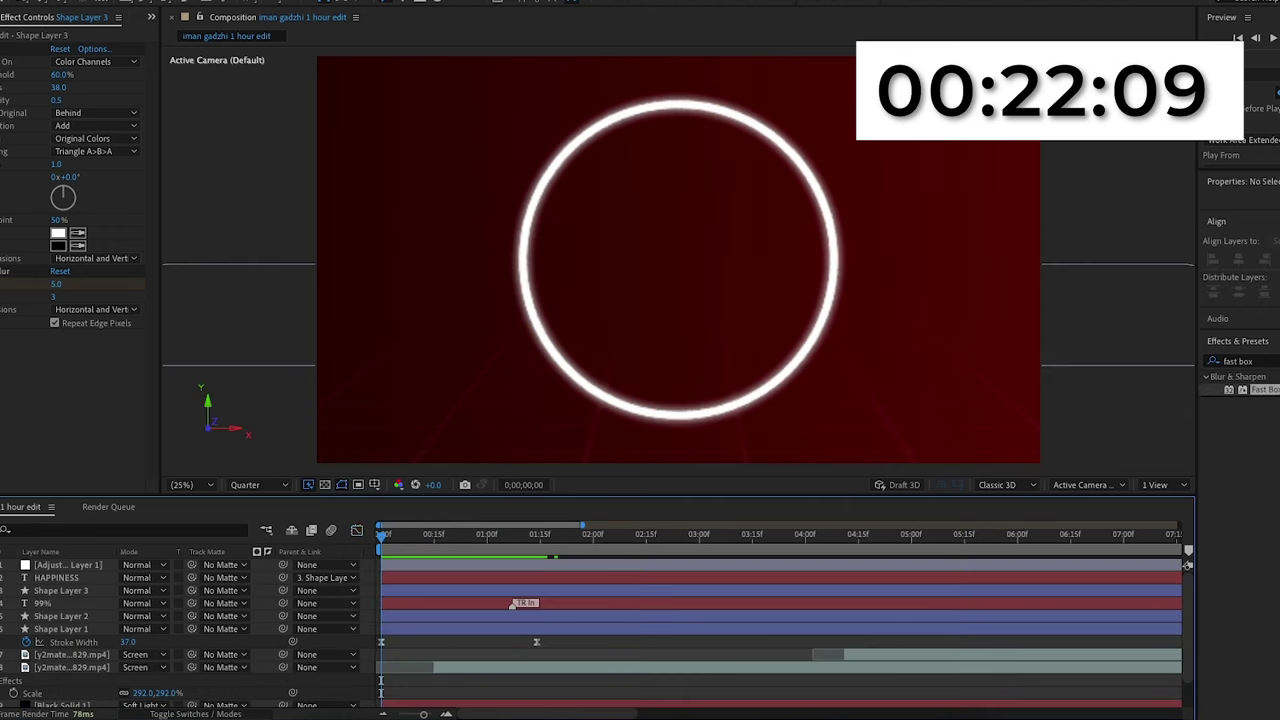
Step: Pre-compose the five layers from HAPPINESS through Shape Layer 1 as "circle", moving all attributes into it, and preview the result
click(58, 629)
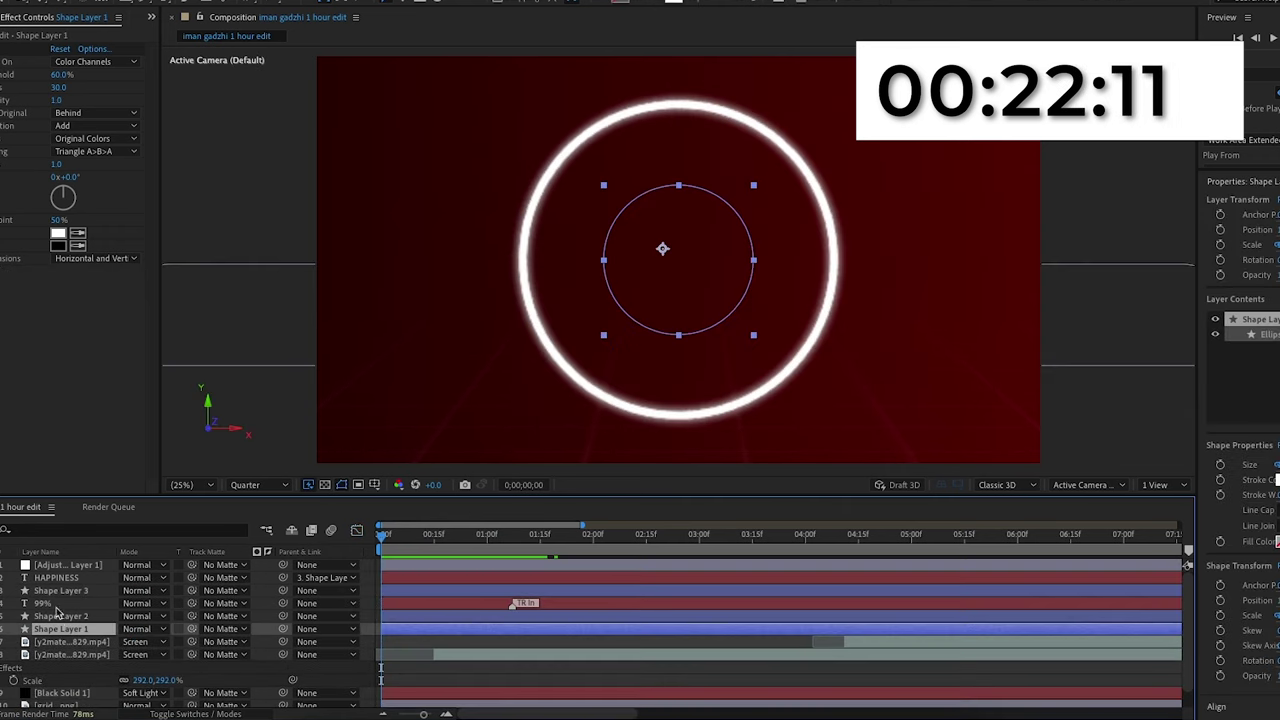
shift+click(72, 579)
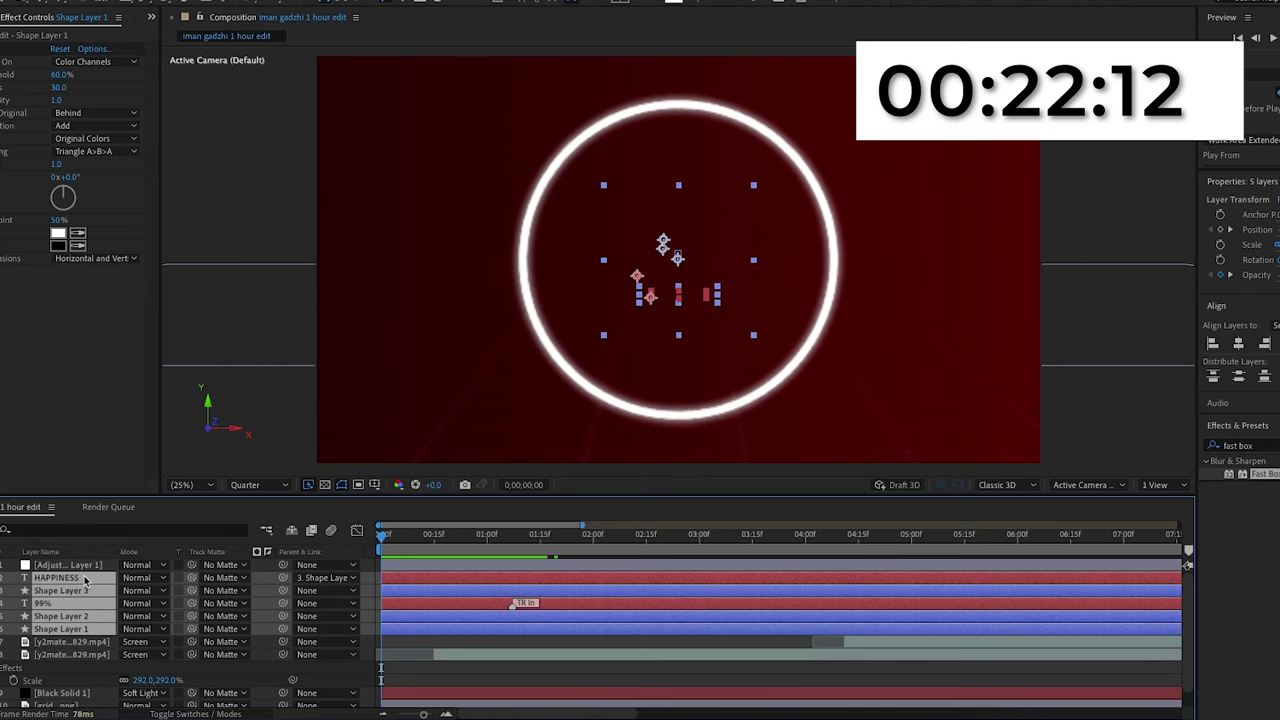
right_click(85, 580)
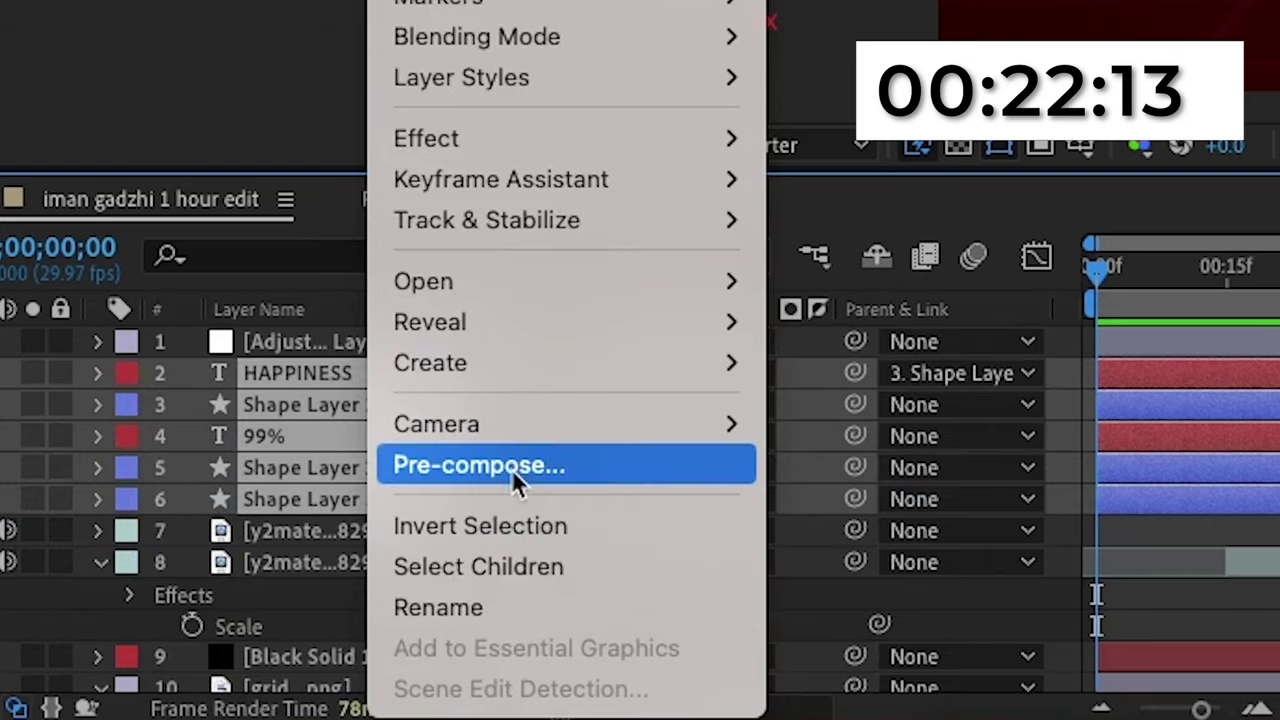
click(148, 611)
text(circle)
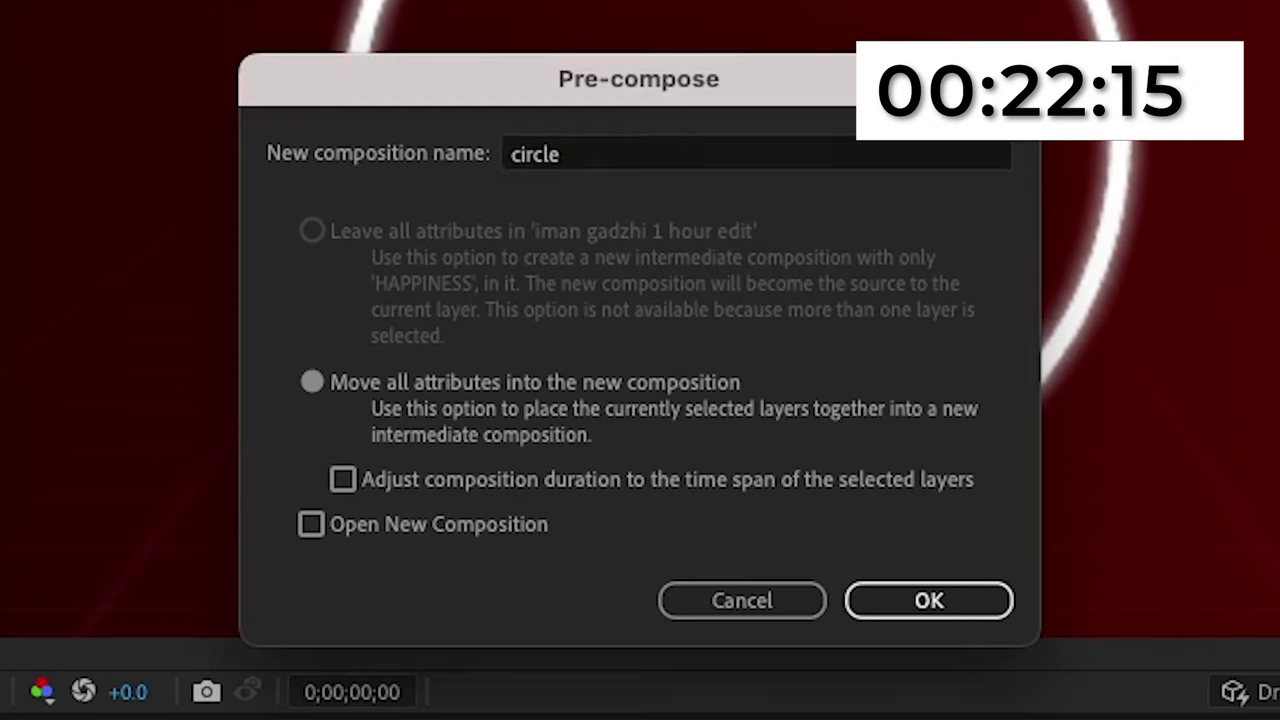
key(Return)
key(space)
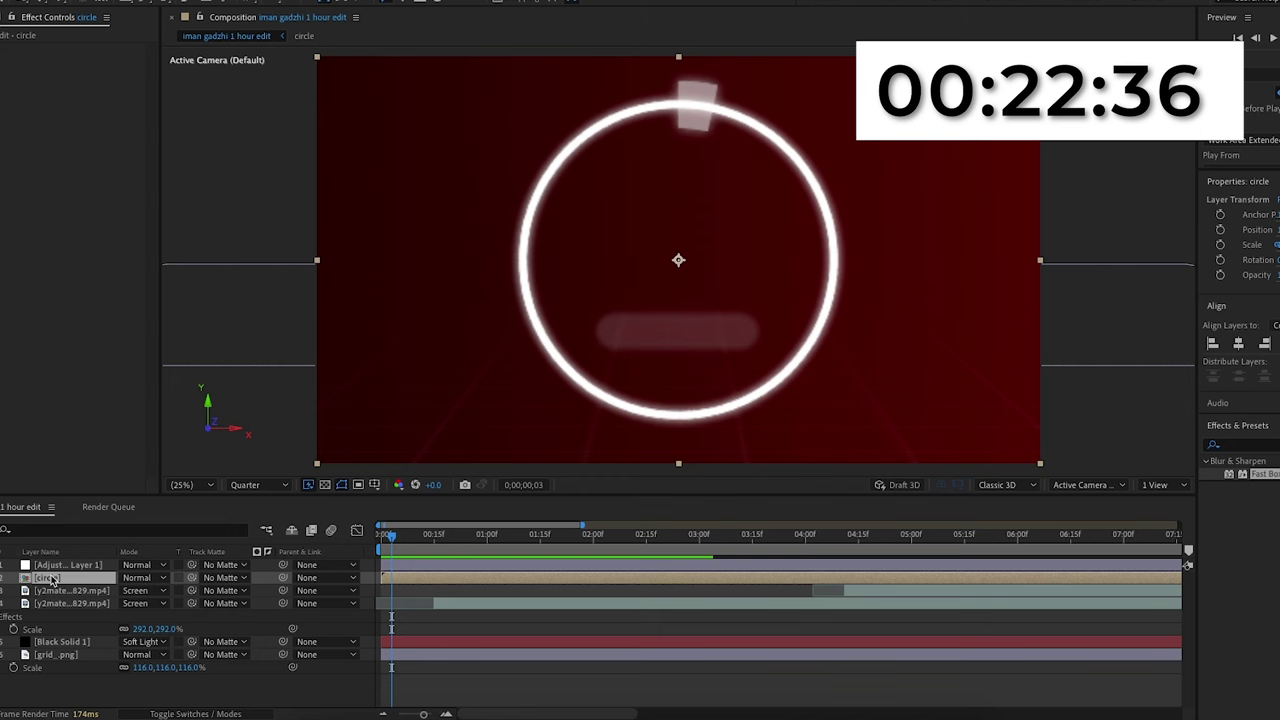
Step: In the circle composition, shift the HAPPINESS and Shape Layer 3 layers together to start at 0;00;01;11, and preview from the beginning
double_click(50, 579)
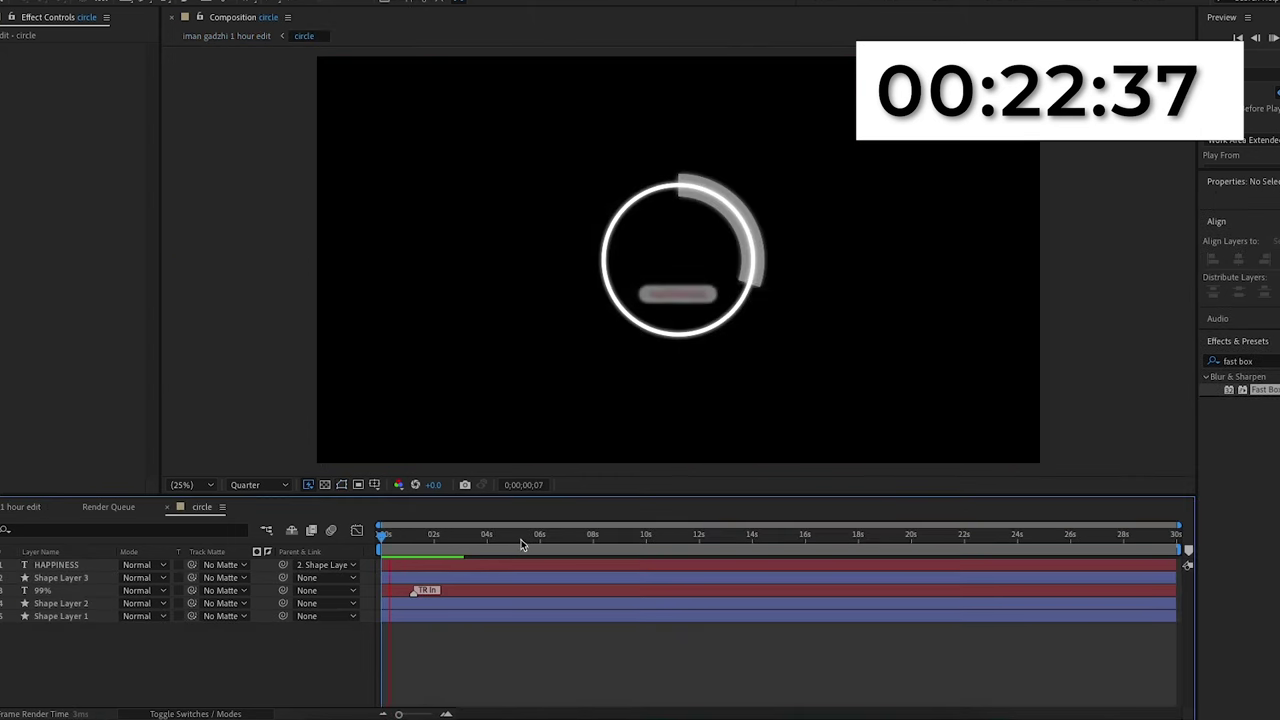
click(58, 566)
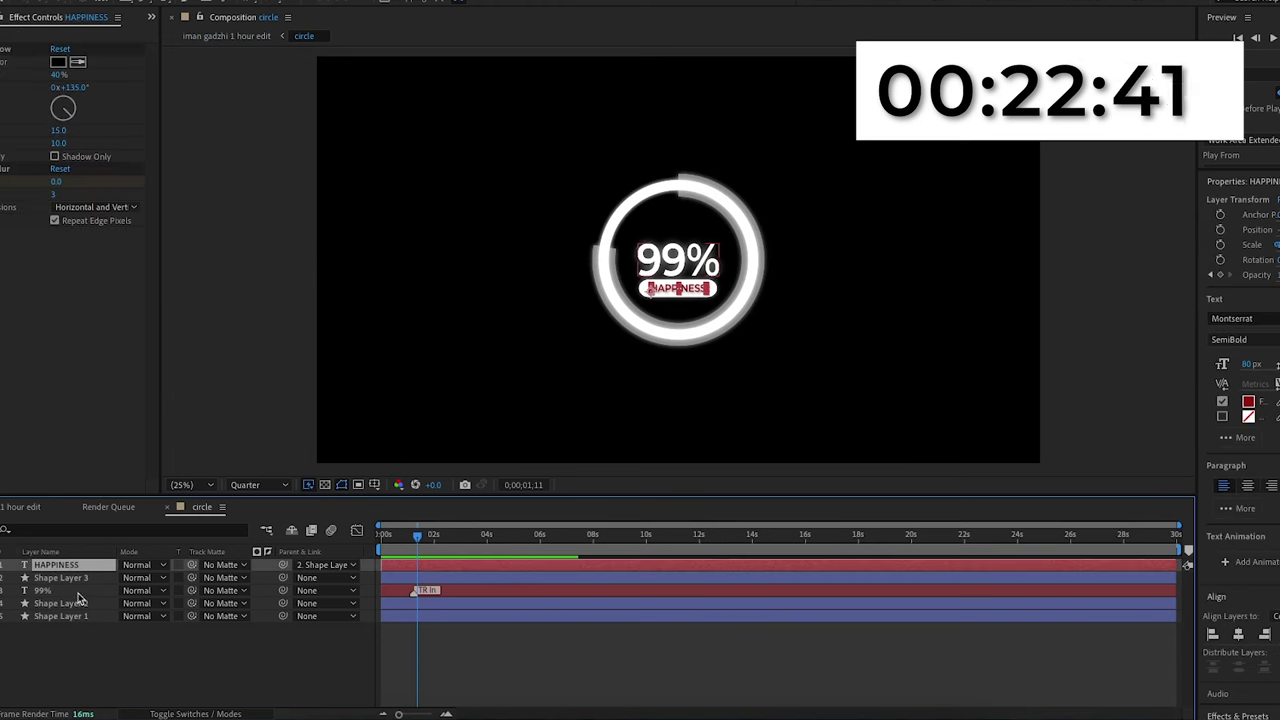
click(62, 578)
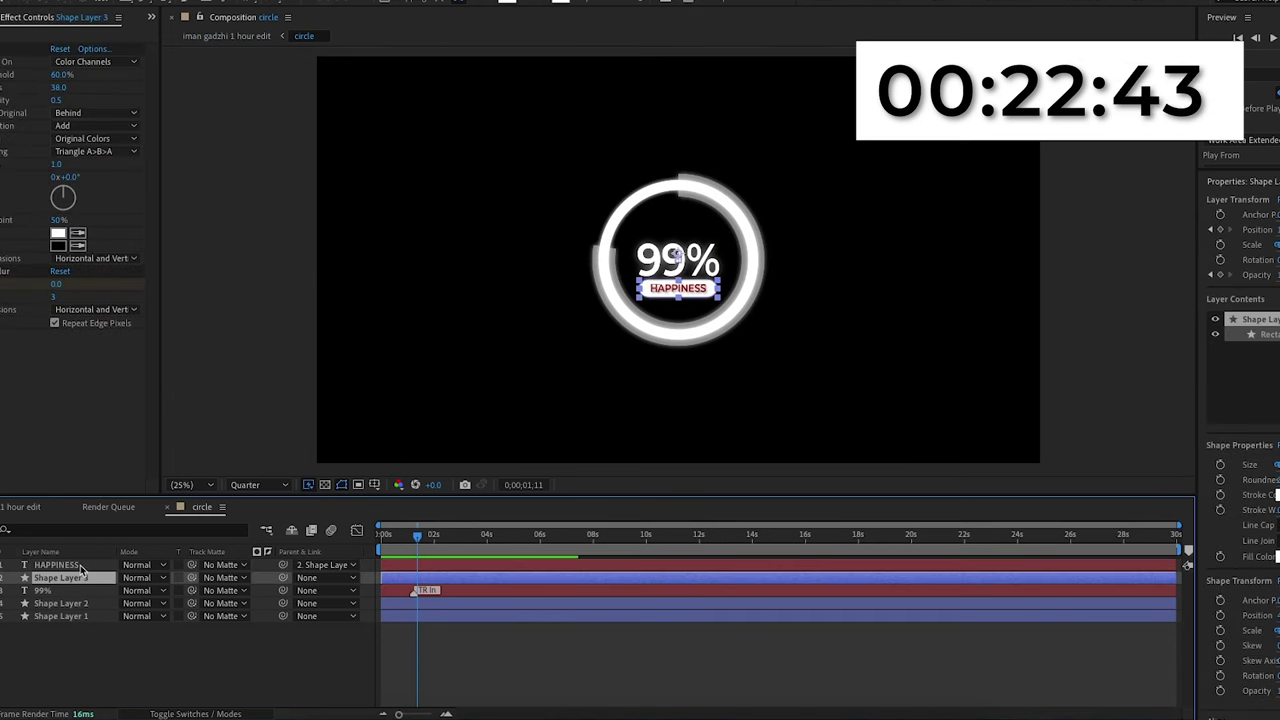
shift+click(70, 566)
drag(445, 566, 478, 566)
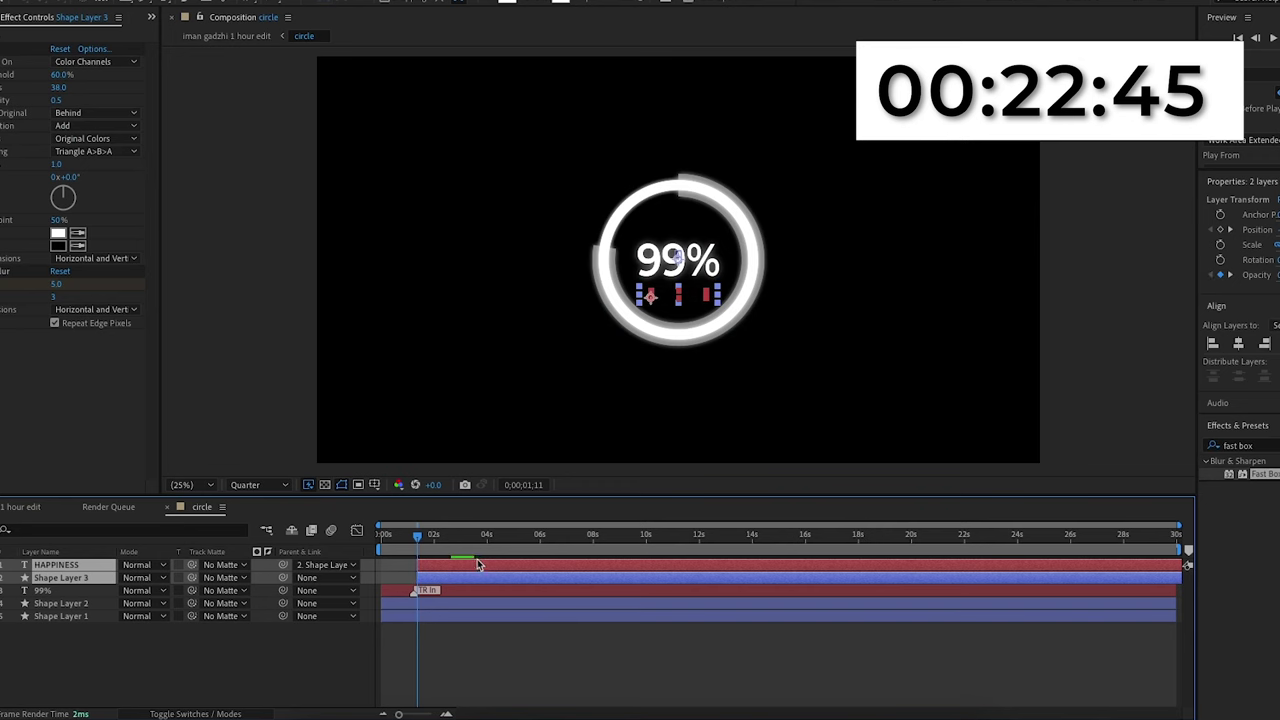
key(Home)
key(space)
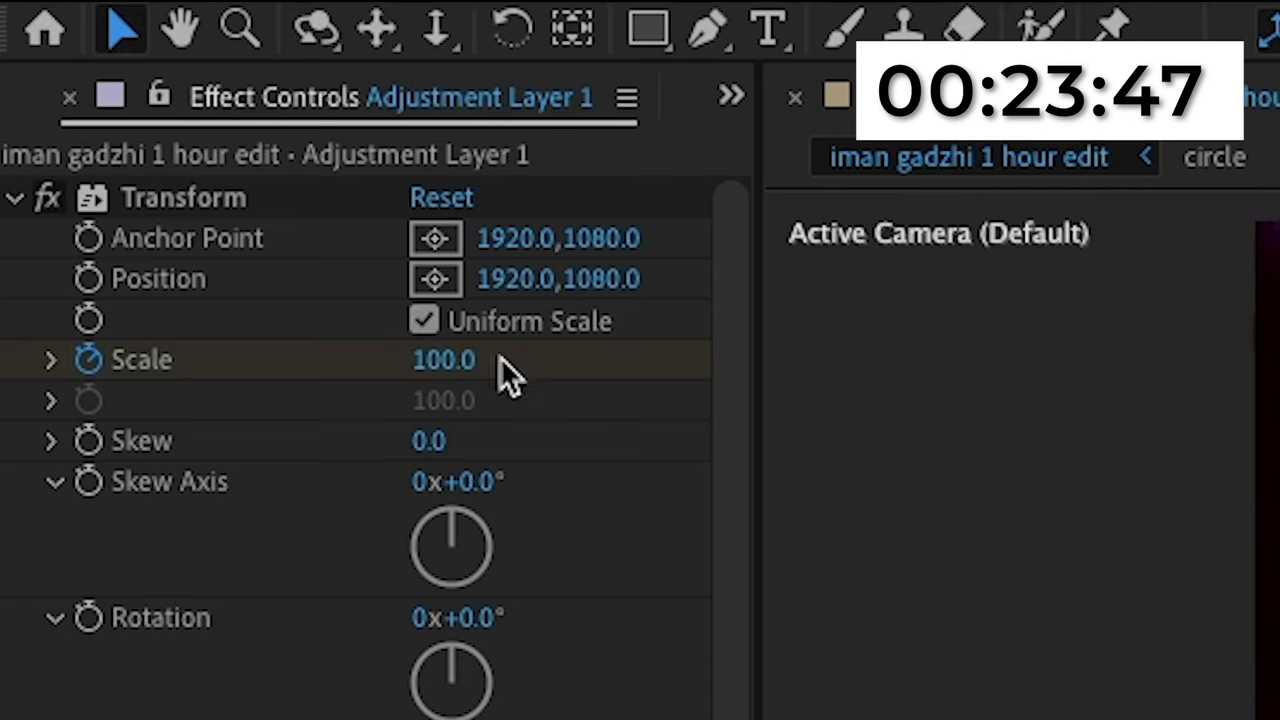
Step: Set the Transform effect's scale on Adjustment Layer 1 to 102 at 0;00;07;29
click(60, 100)
text(102)
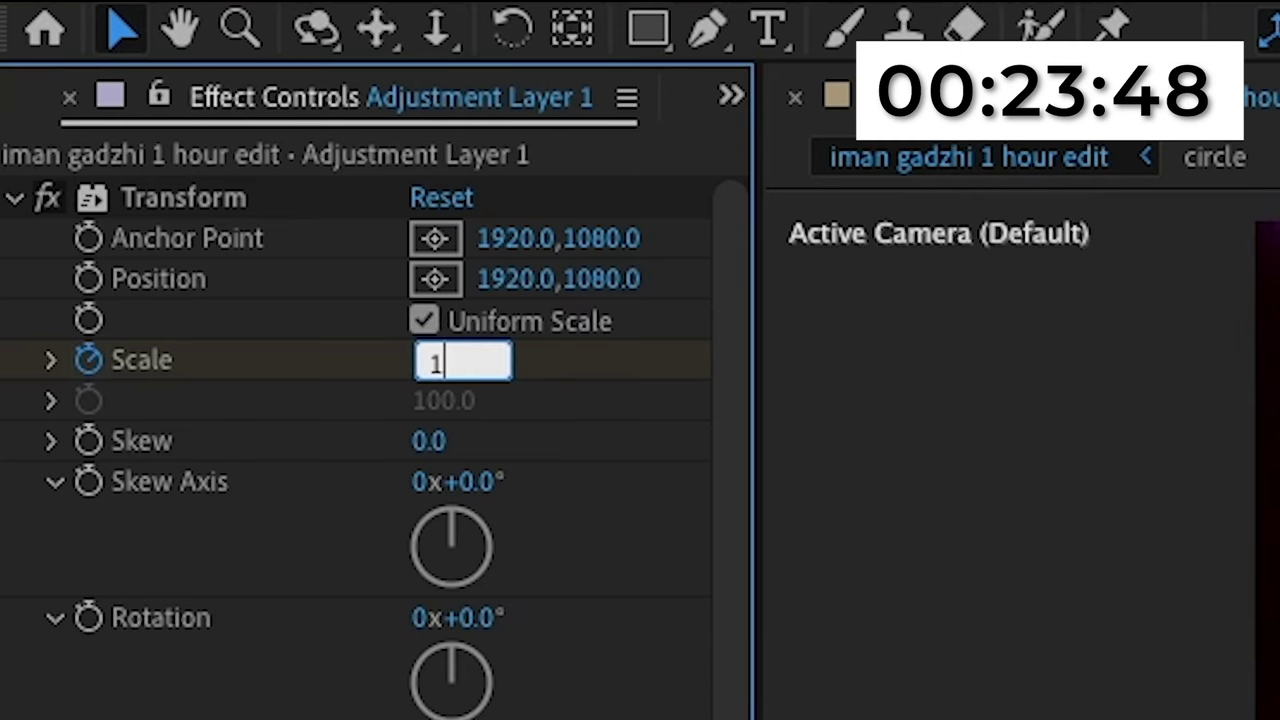
key(Return)
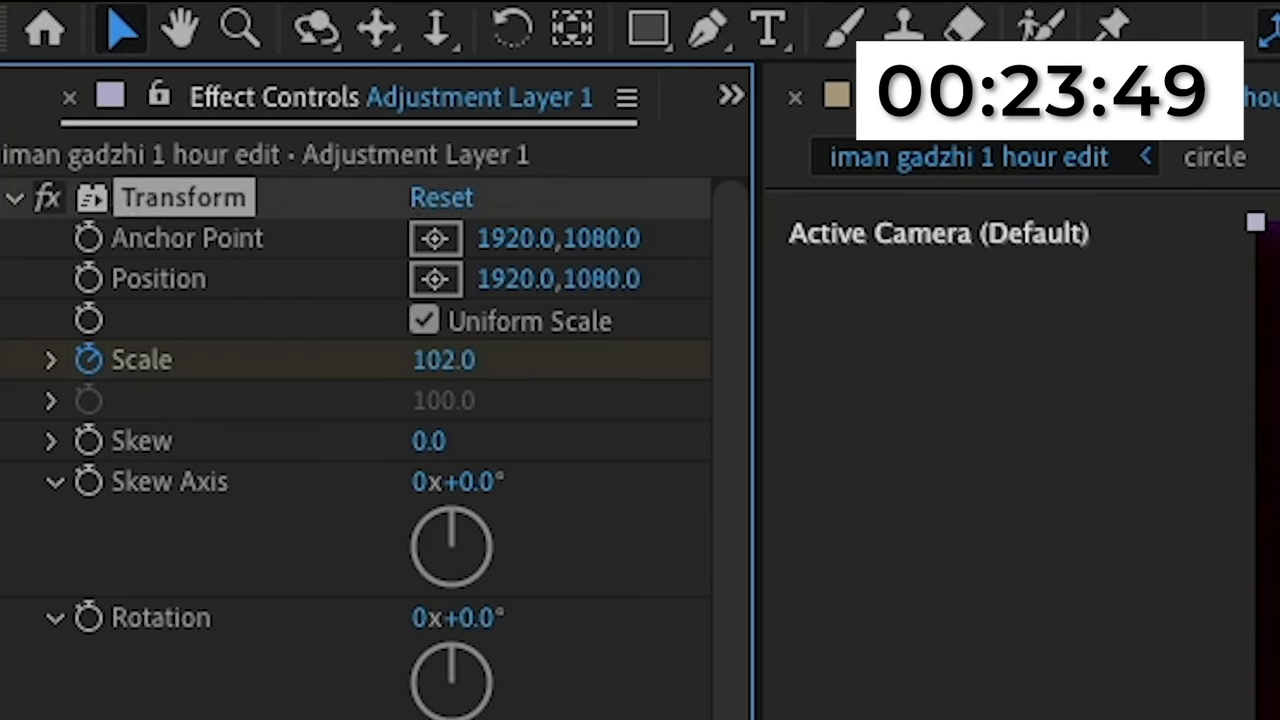
Step: Add the expression wiggle(1.5,7) to the Transform effect's Position on Adjustment Layer 1 and preview the main composition
alt+click(89, 280)
text(w)
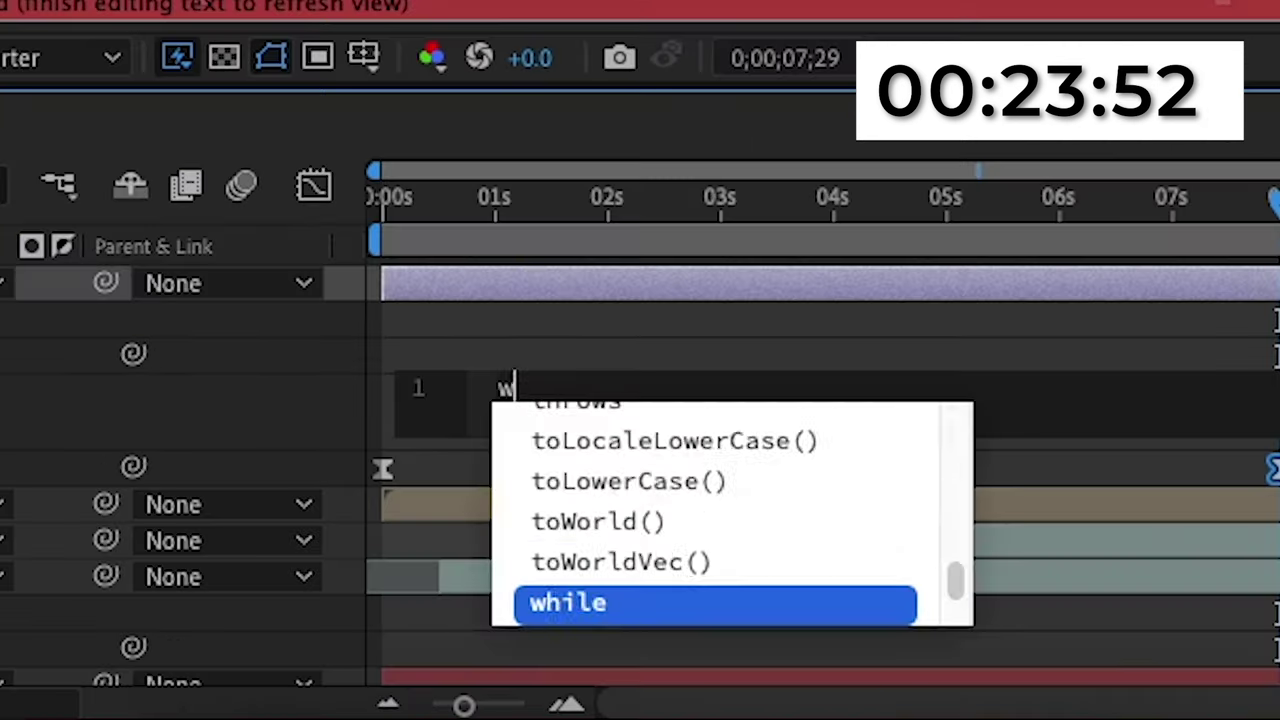
text(iggle()1.)
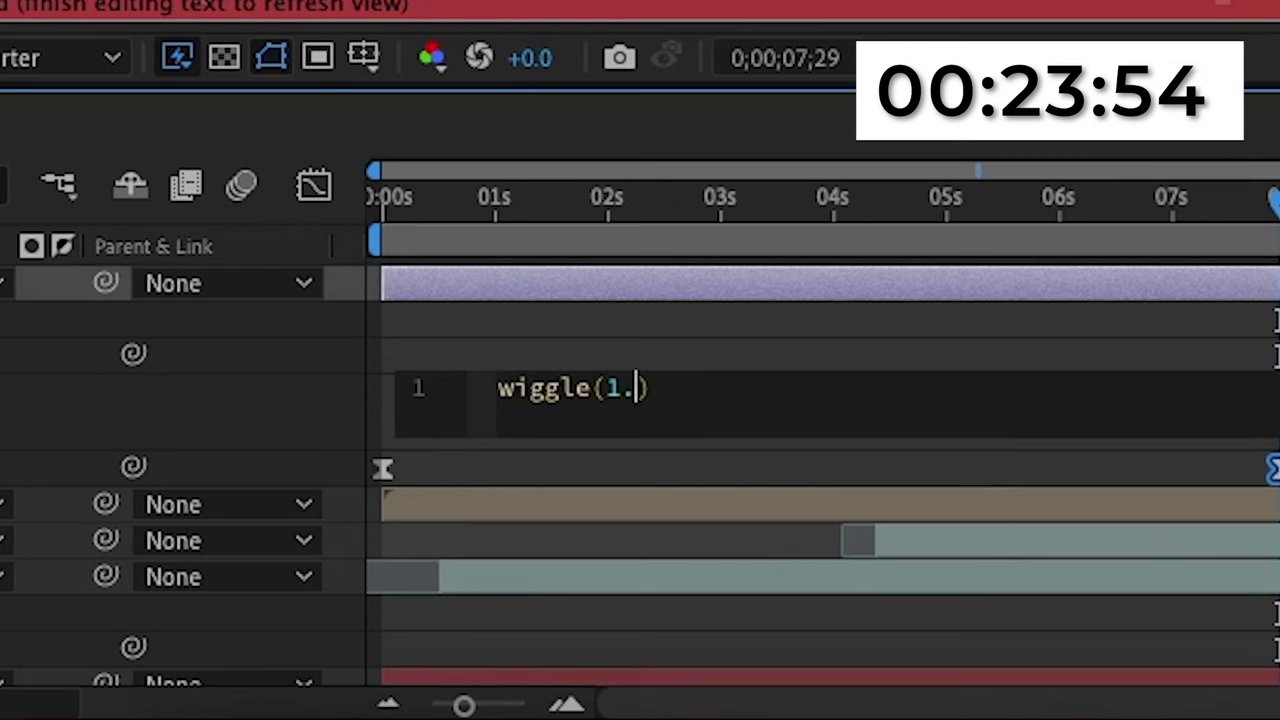
text(5,7)
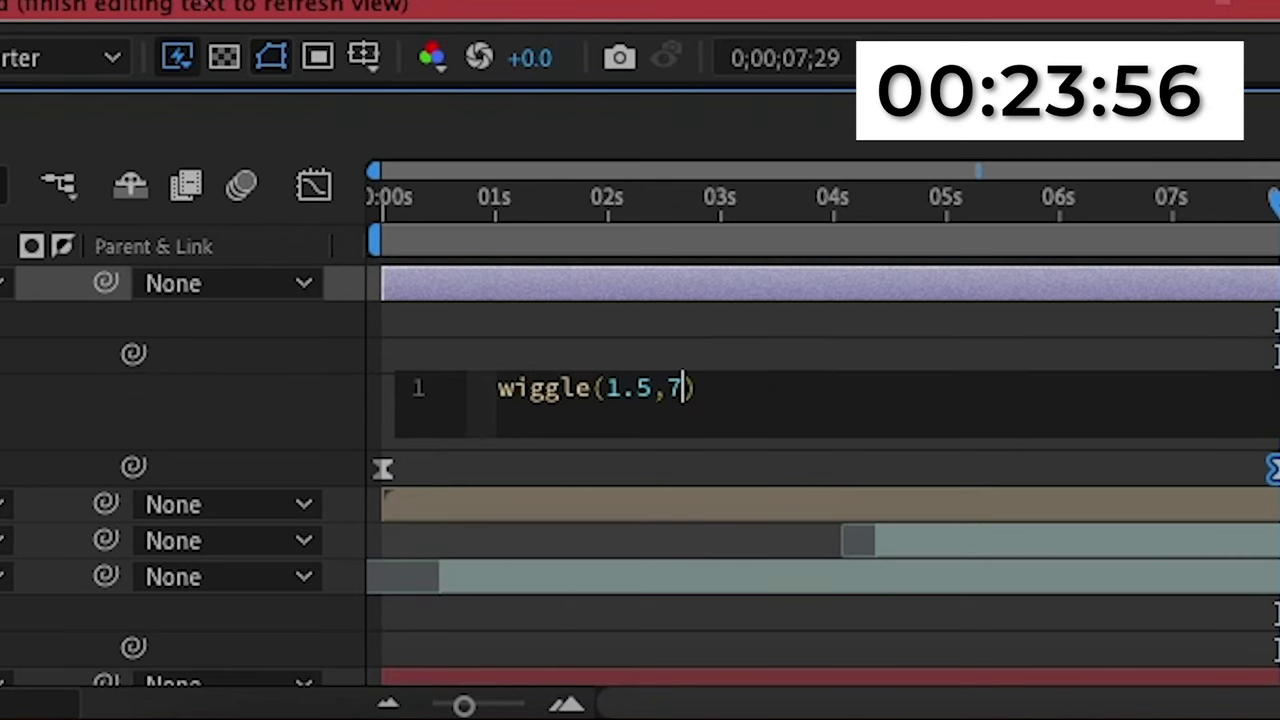
click(908, 349)
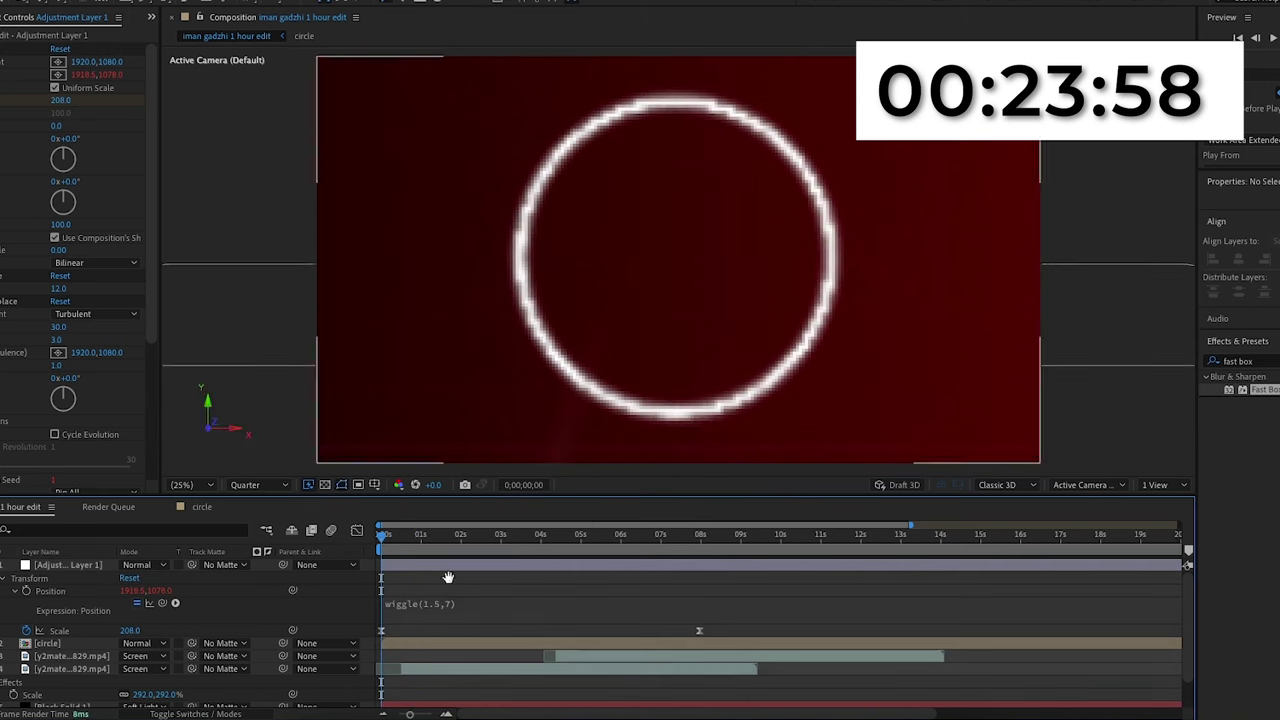
key(space)
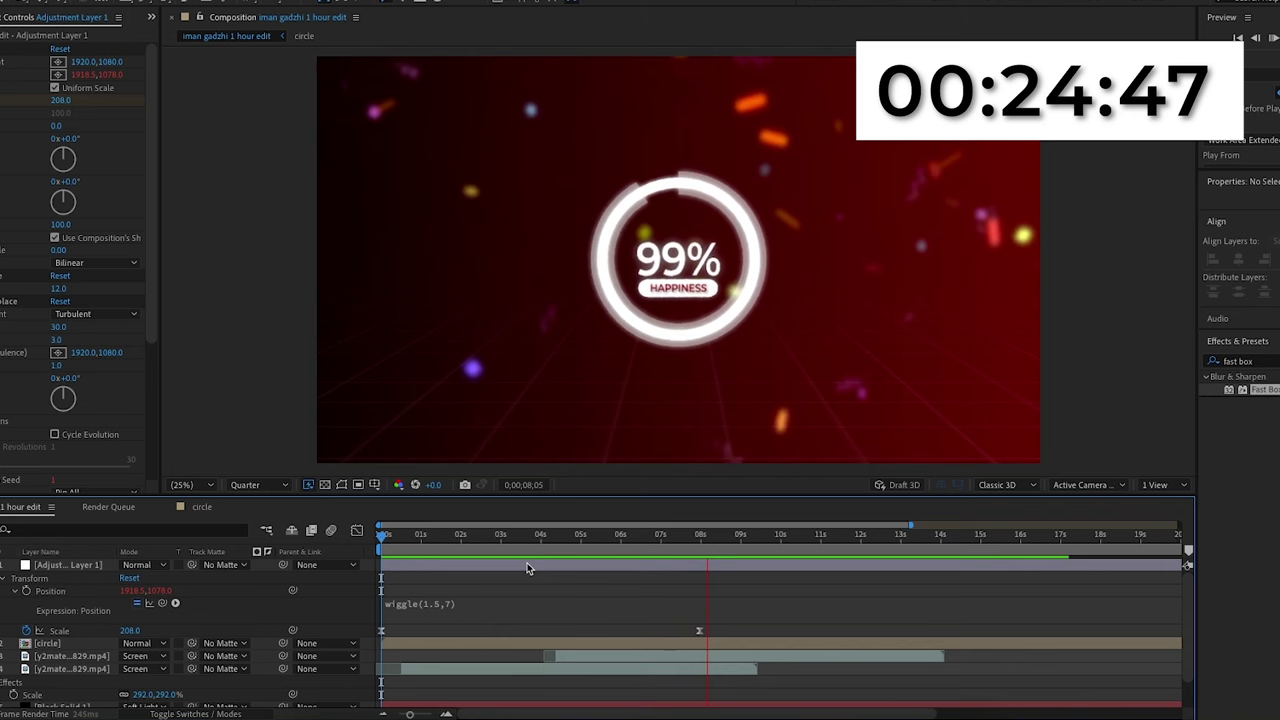
click(528, 568)
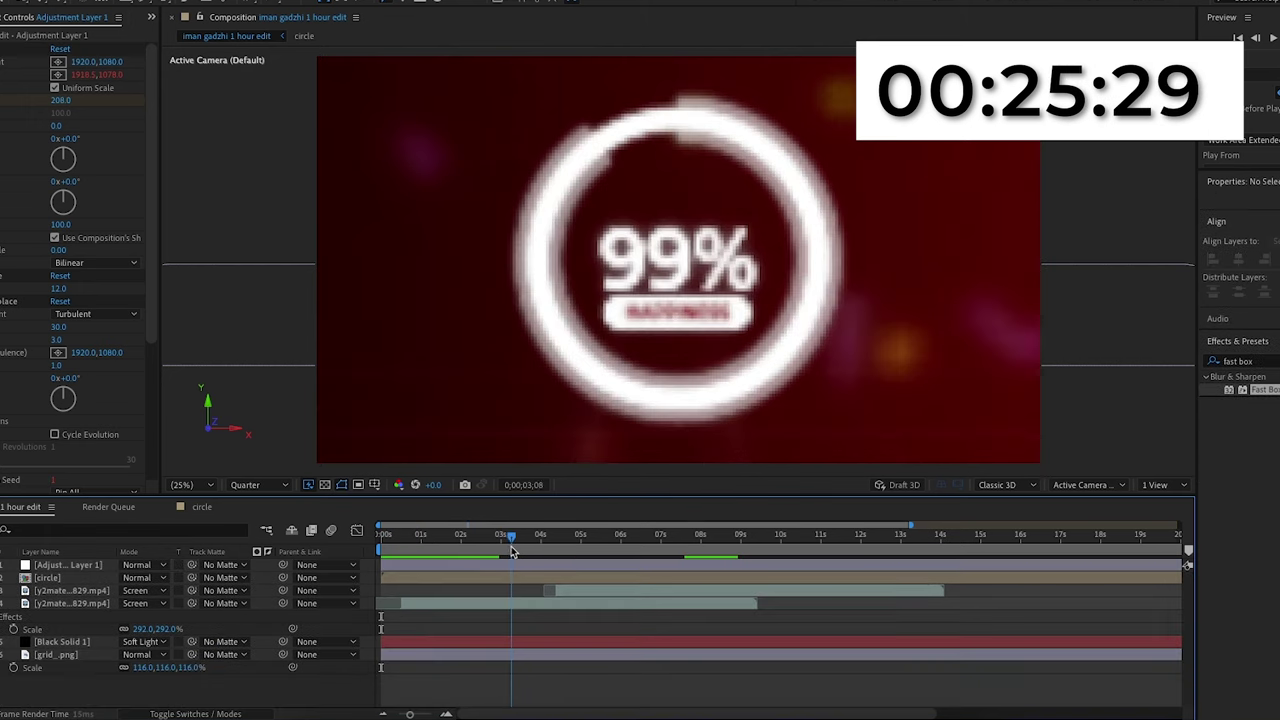
Step: Move the playhead to 0;00;04;11 and add the hand composition from the project just above the circle layer
drag(511, 546, 556, 552)
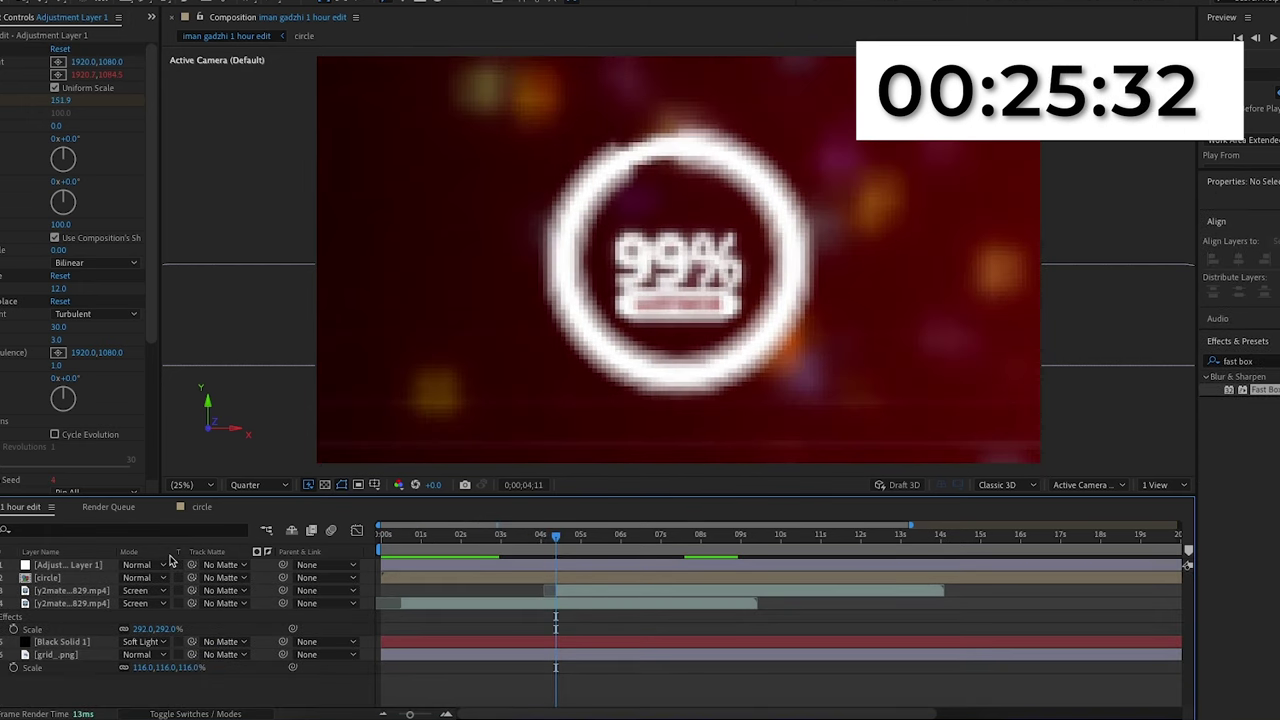
click(2, 17)
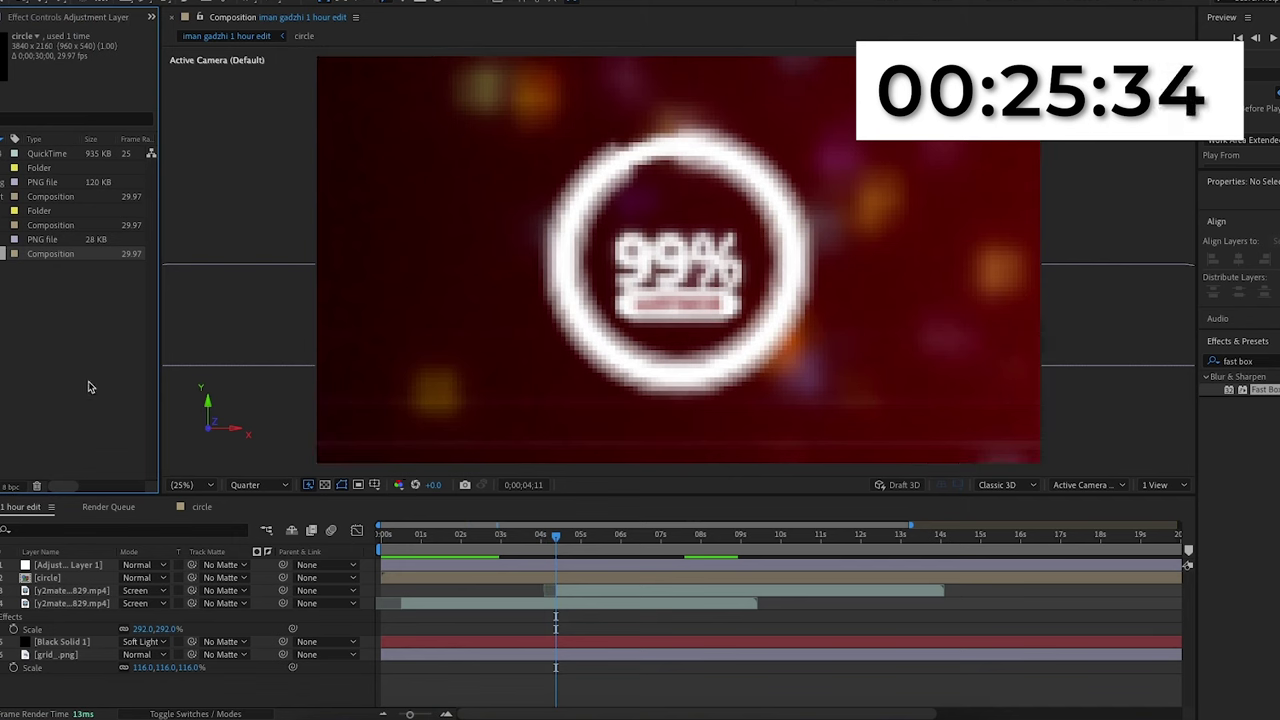
click(87, 381)
click(3, 225)
drag(203, 499, 214, 590)
Step: Move the hand to the left of the ring, pointing at it, with its position at about 929, 1272
key(r)
drag(658, 263, 372, 284)
key(p)
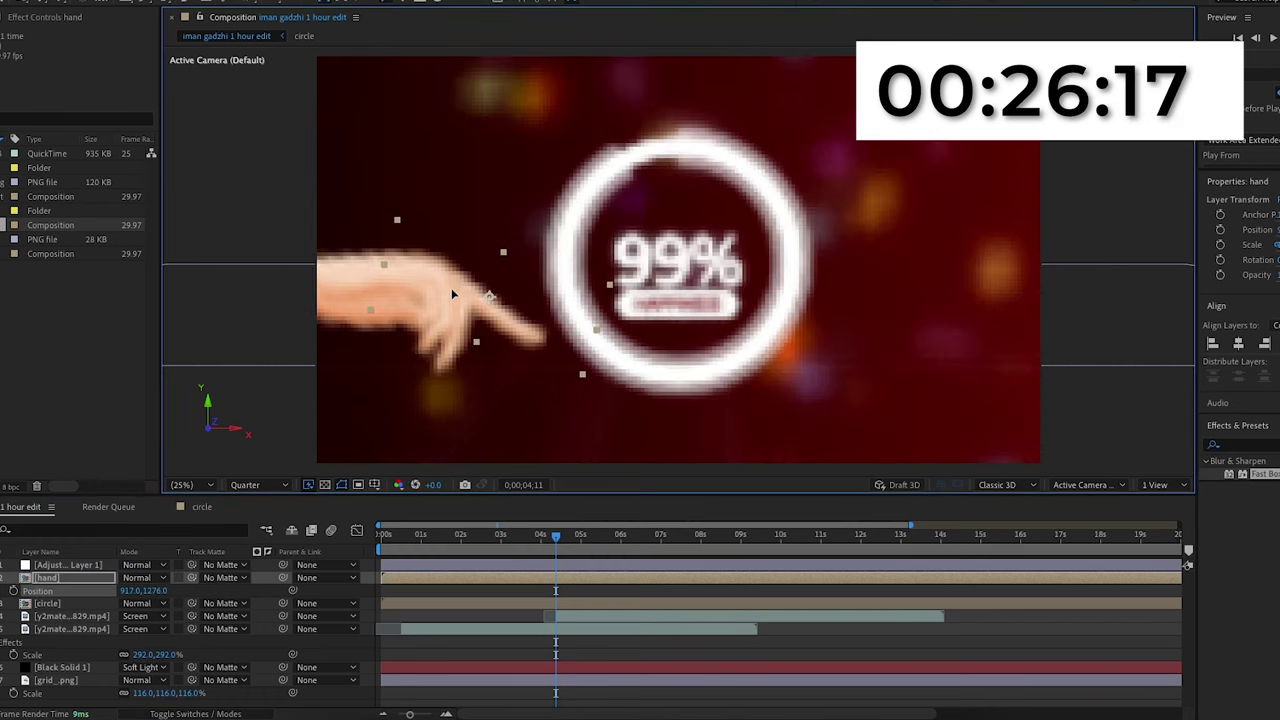
drag(451, 293, 454, 292)
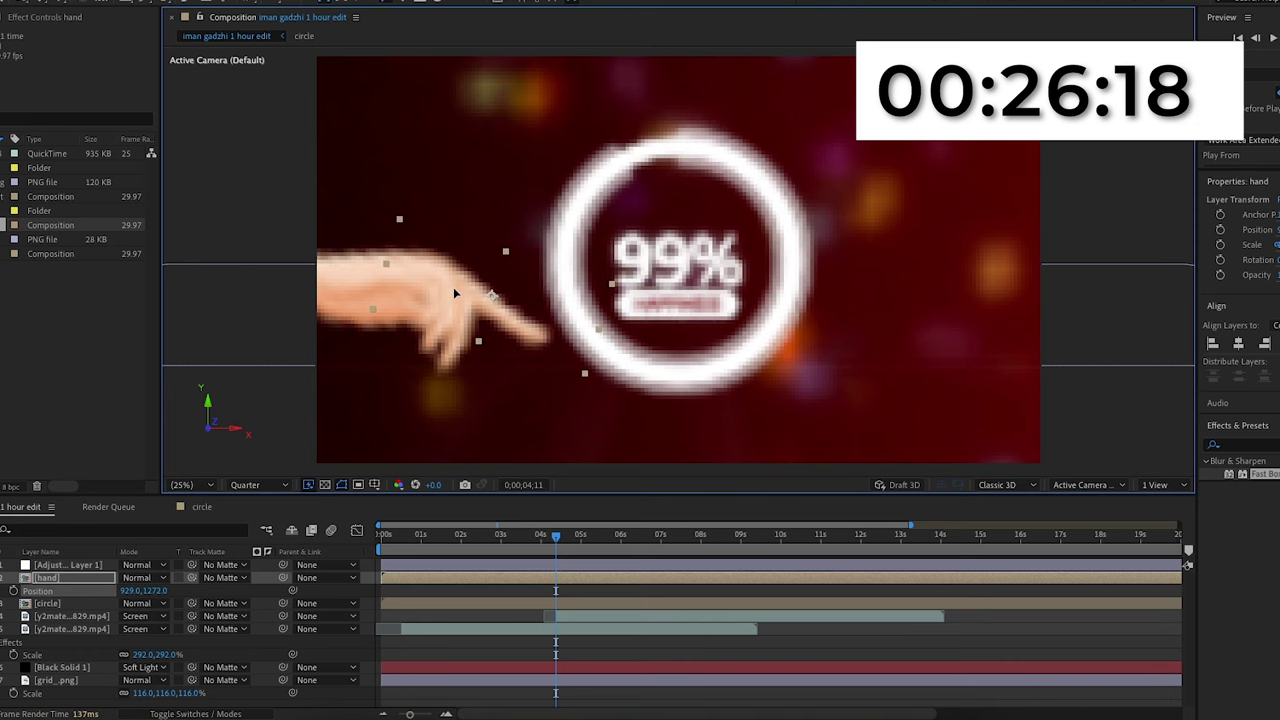
Step: Shift the hand layer to start at 0;00;04;11 and scale the hand up
drag(548, 583, 721, 578)
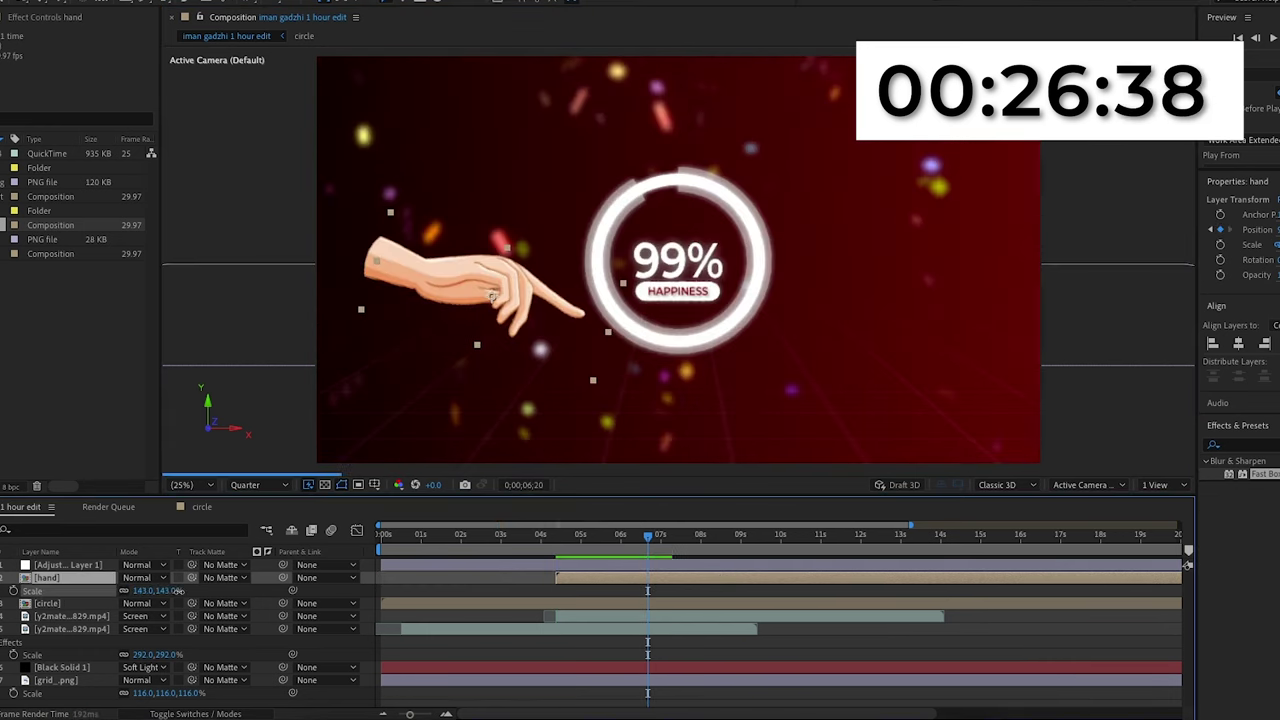
mouse_move(160, 590)
mouse_down()
mouse_move(215, 588)
mouse_move(182, 590)
mouse_up()
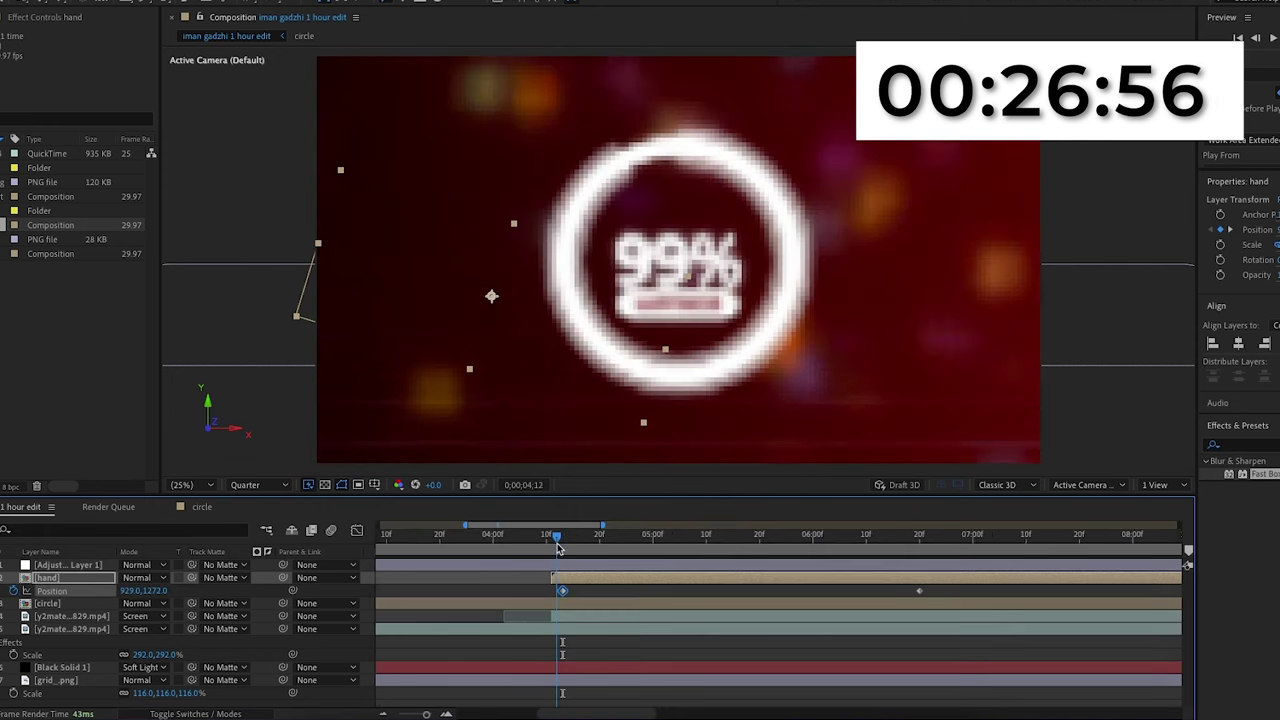
Step: Set the hand's first position keyframe at 0;00;04;13 to 929, 2265, below the frame
drag(556, 546, 562, 546)
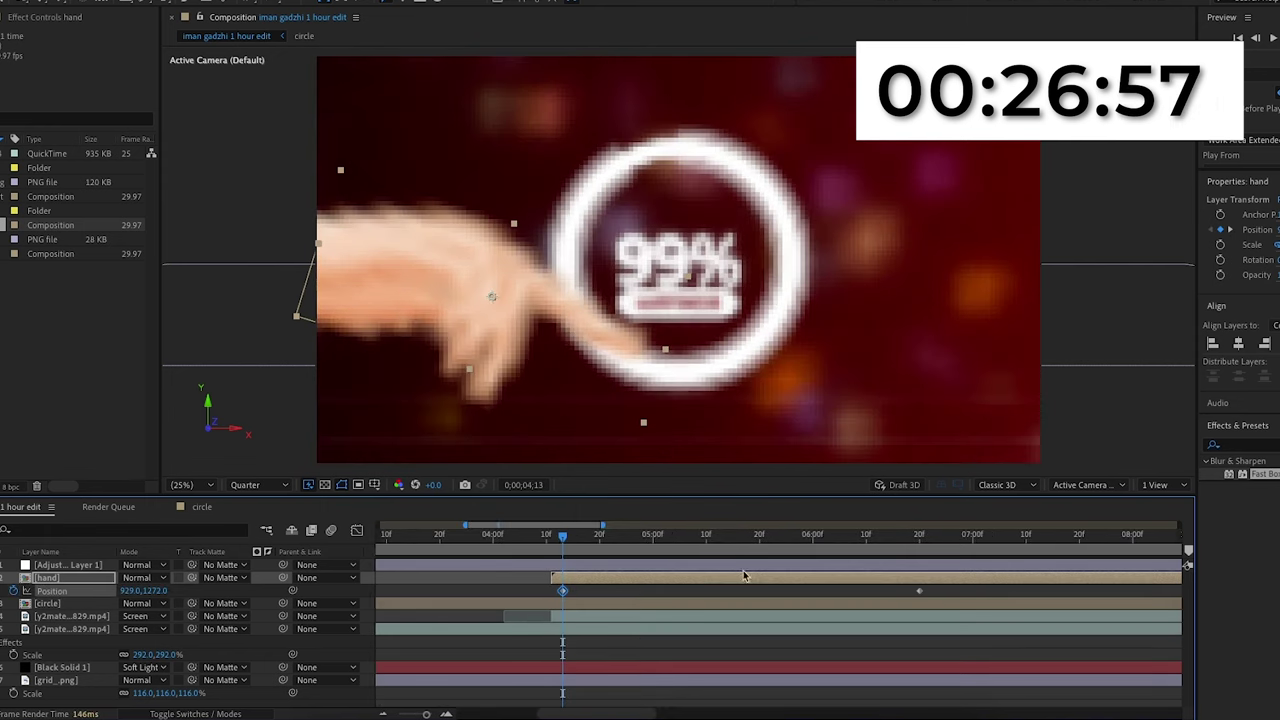
drag(152, 590, 910, 586)
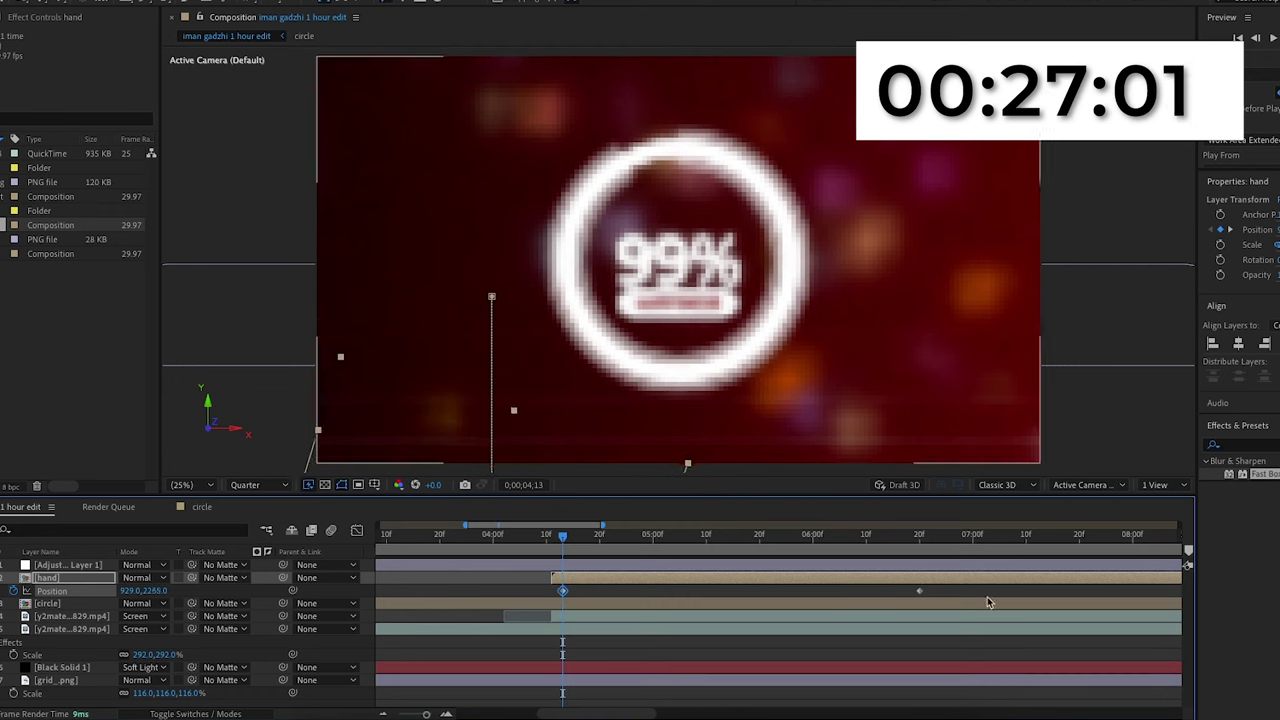
Step: Apply Easy Ease to both hand position keyframes, shape their speed curve with an early peak and long slowdown, and preview the motion
drag(965, 598, 501, 586)
key(F9)
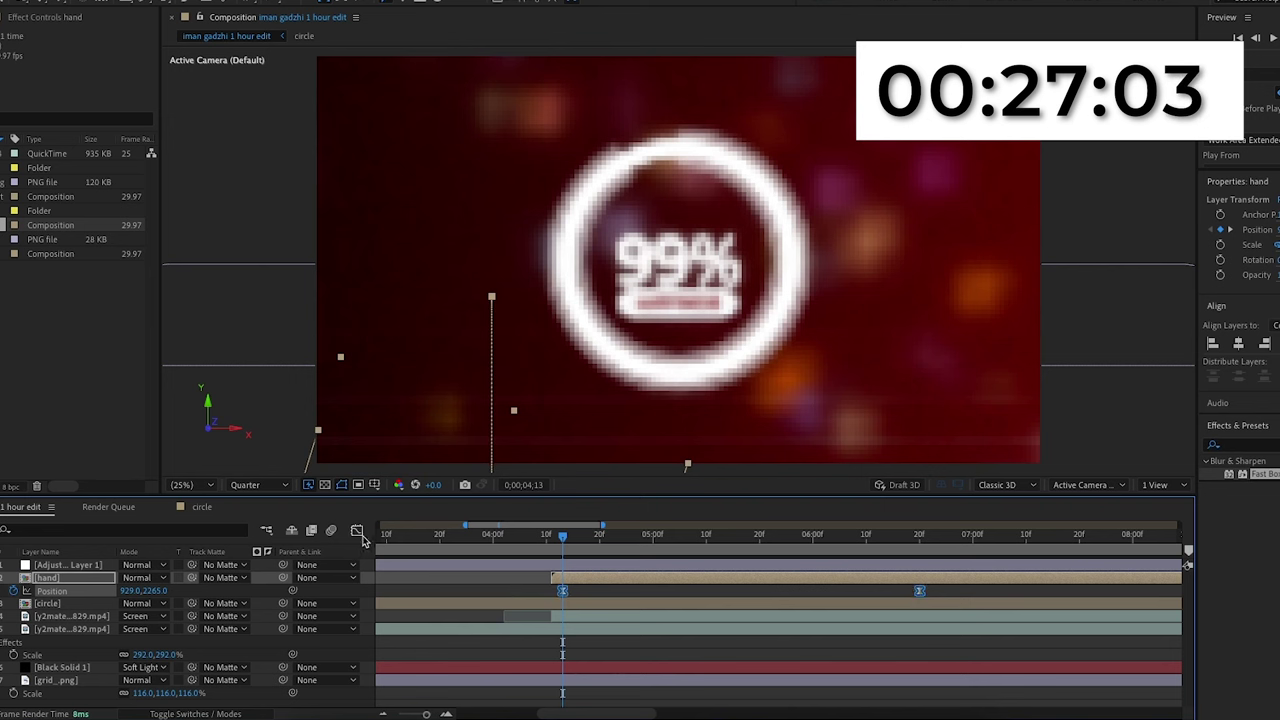
click(357, 530)
key(space)
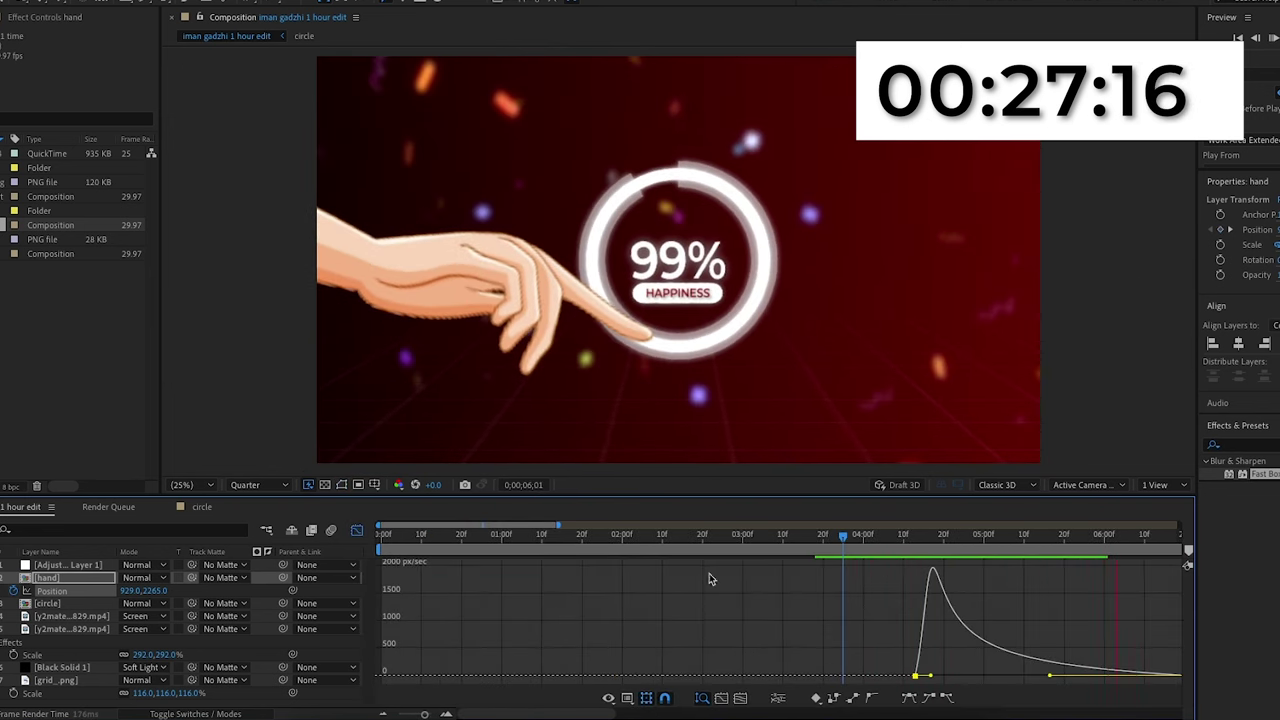
key(shift+F3)
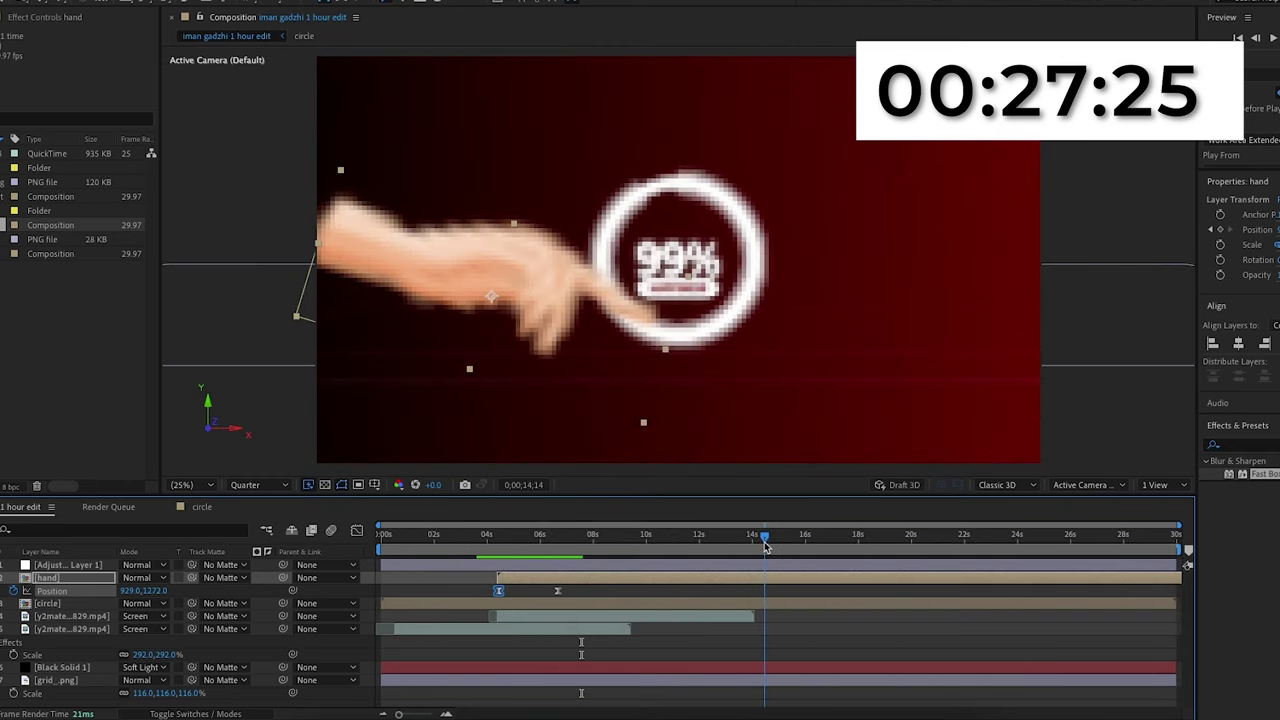
Step: Enlarge the hand layer by setting its scale to 223%
drag(766, 541, 646, 541)
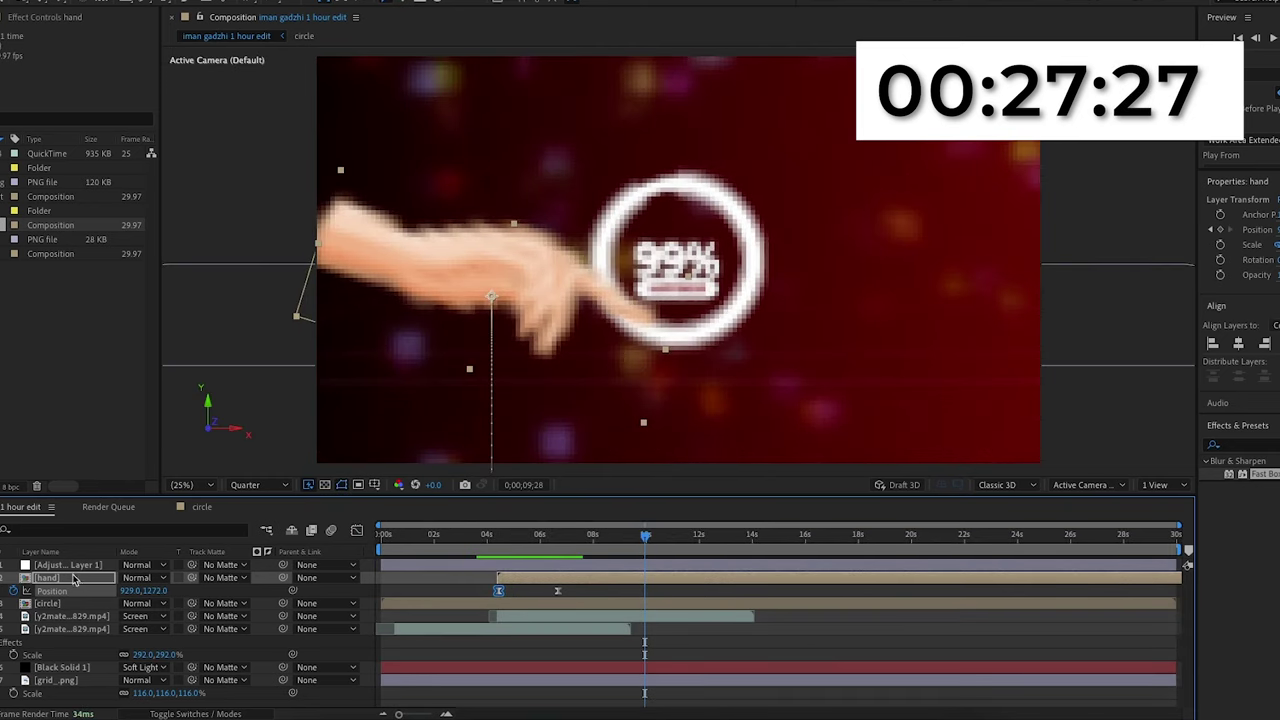
click(73, 578)
key(s)
drag(167, 591, 179, 591)
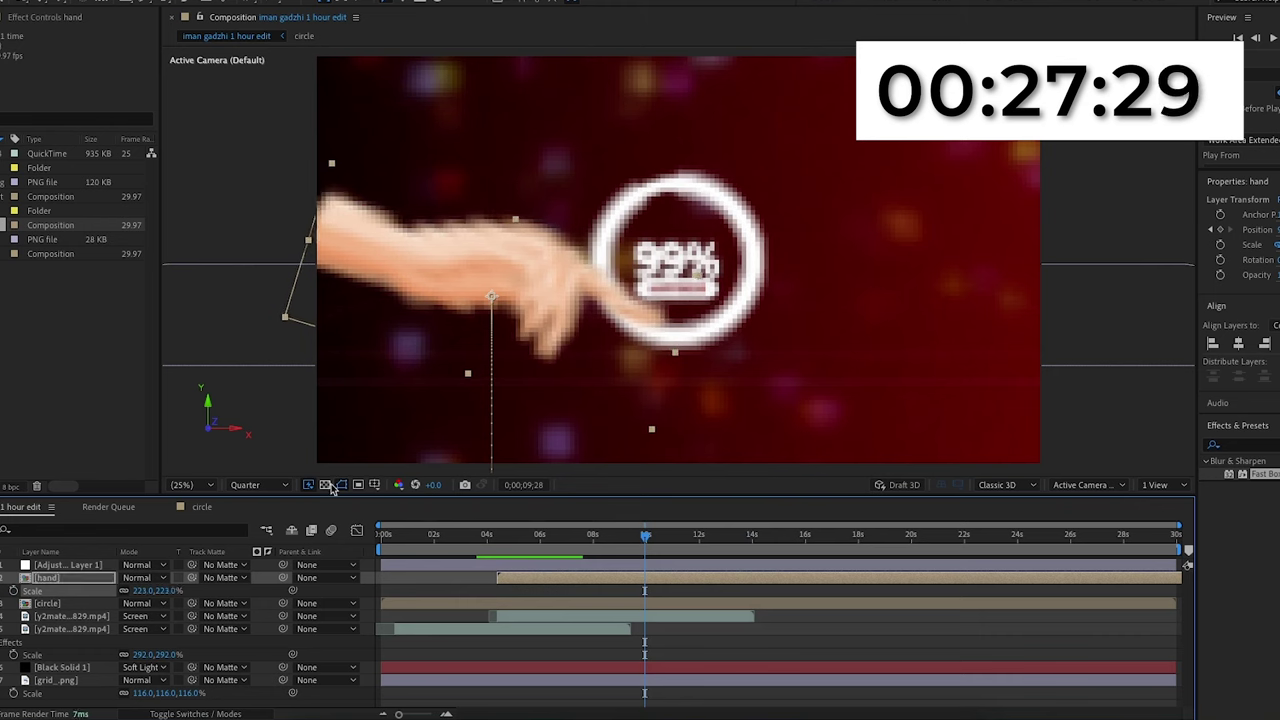
drag(425, 292, 400, 290)
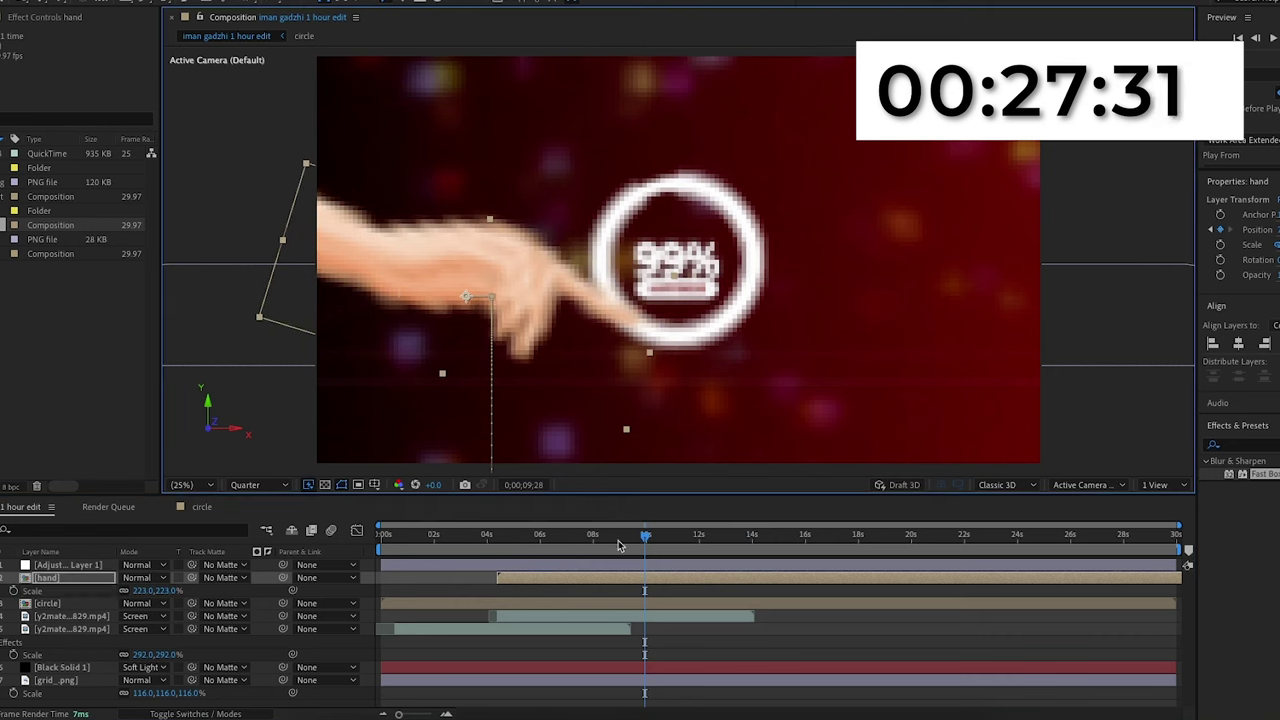
key(p)
click(645, 591)
key(Delete)
Step: Move the hand left at its second position keyframe, at 0;00;06;20, to 773, 1252 so the fingertip touches the ring's edge
drag(623, 542, 557, 548)
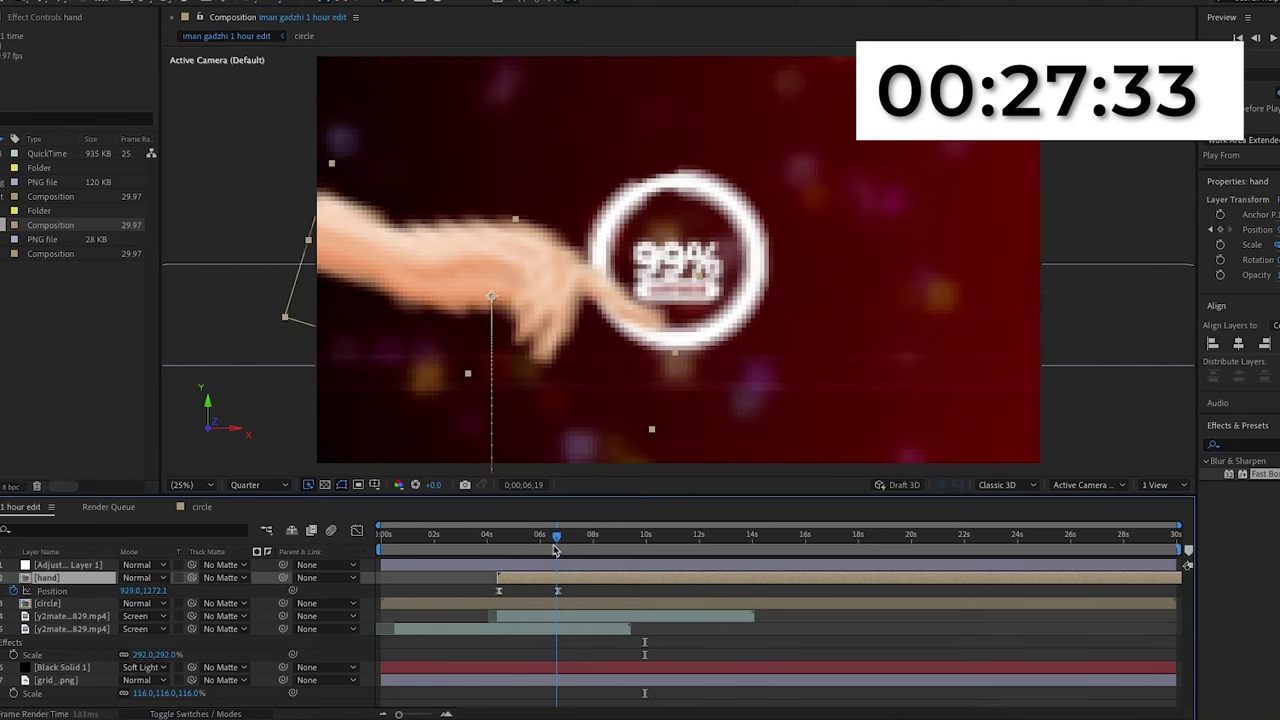
key(=)
drag(450, 292, 422, 283)
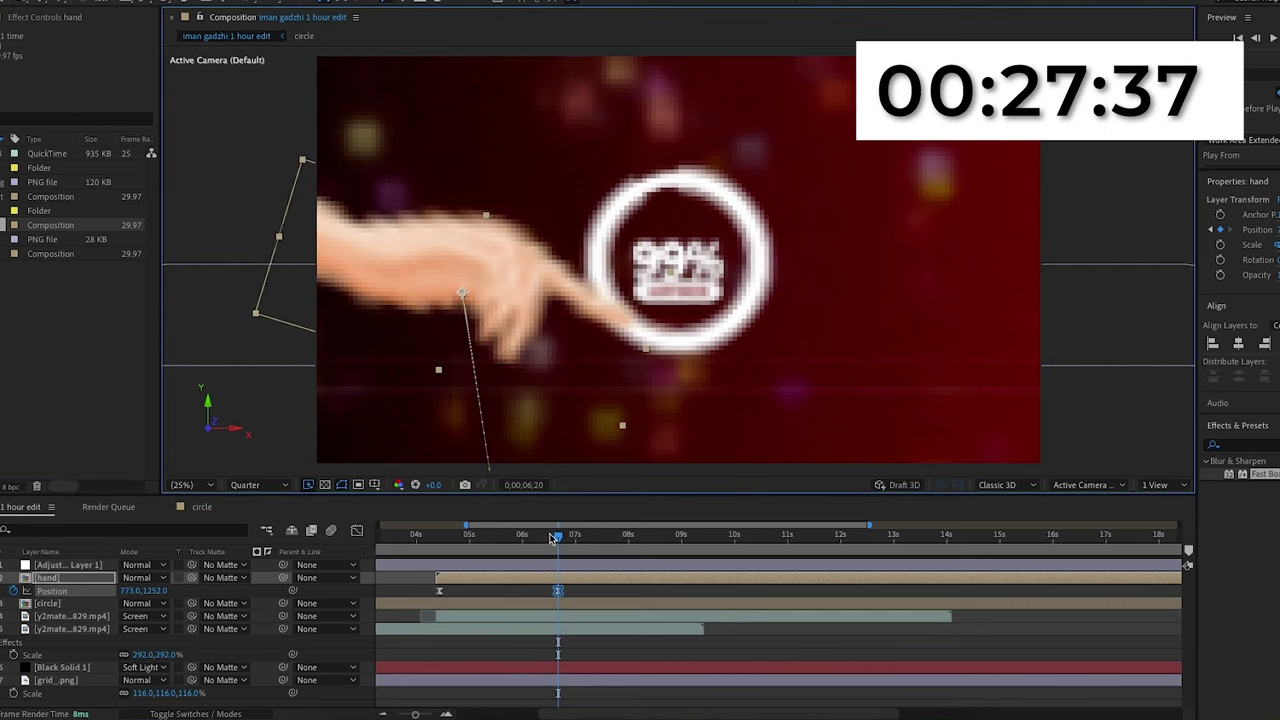
Step: Shift the hand's starting position below the frame left to about x 809 so its motion path runs nearly vertical
click(443, 538)
mouse_move(443, 538)
mouse_down()
mouse_move(500, 540)
mouse_move(423, 545)
mouse_up()
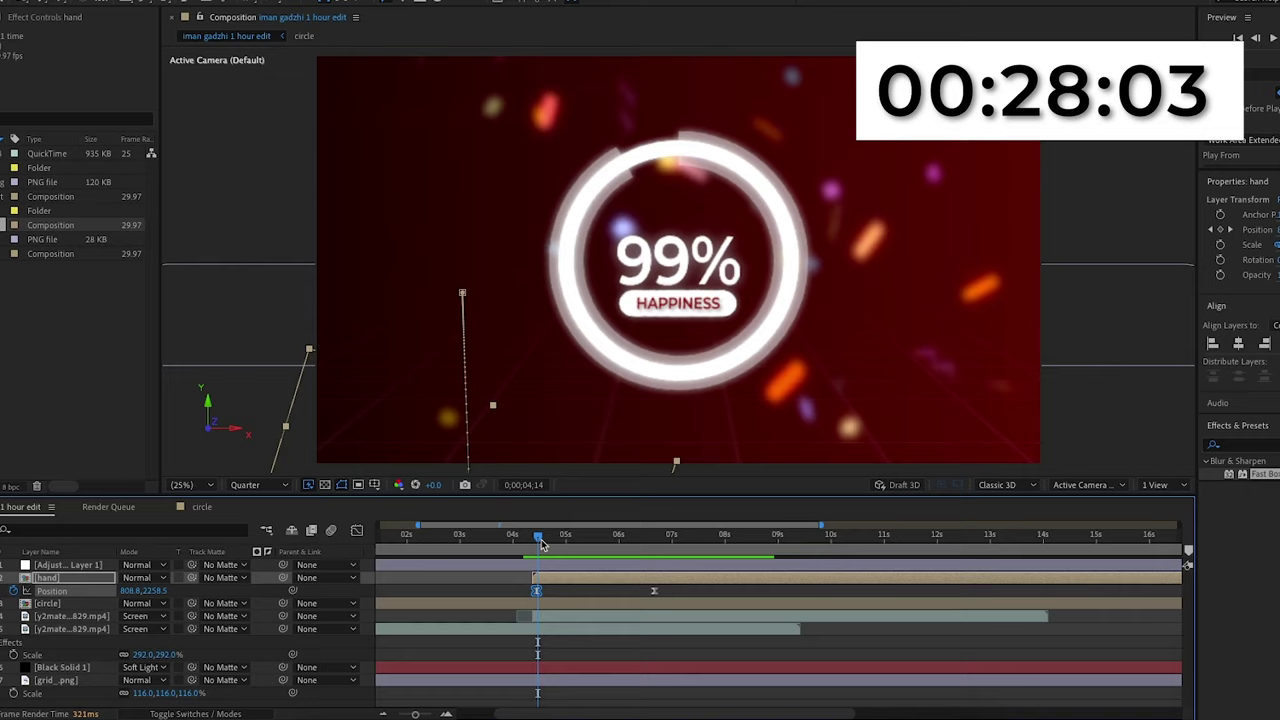
drag(537, 538, 659, 540)
click(668, 592)
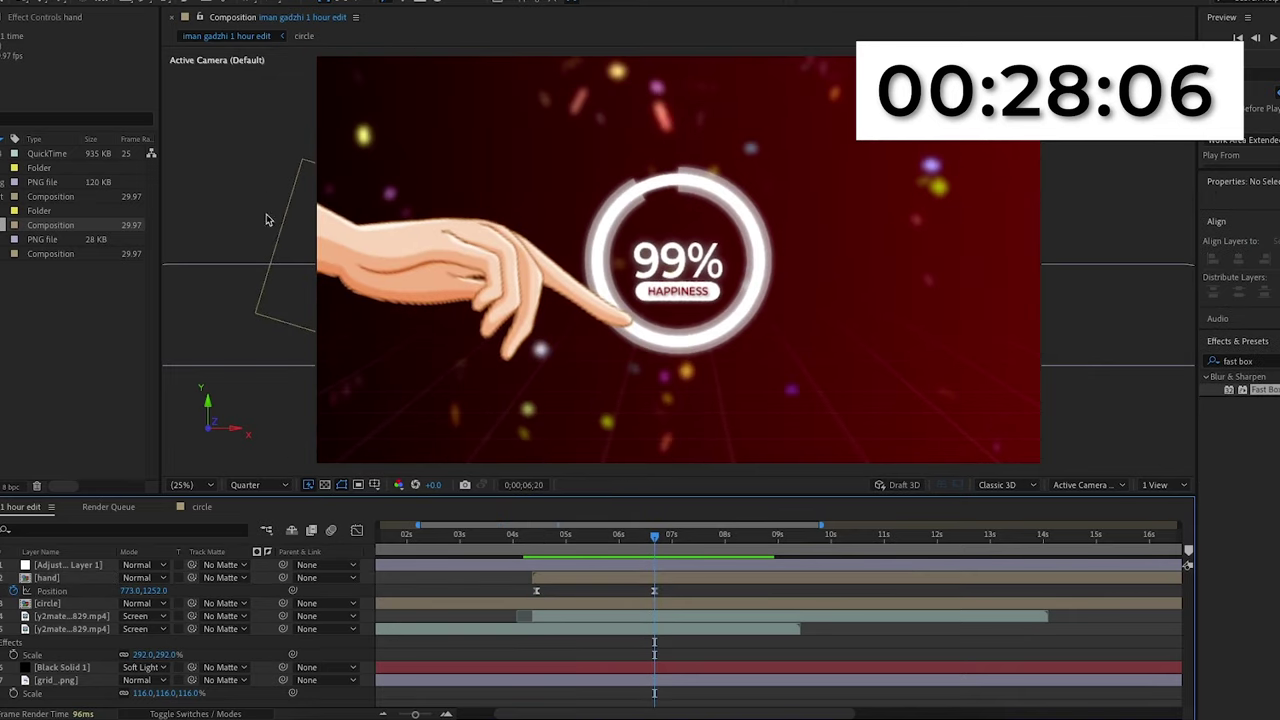
Step: Draw a white tissue outline with wavy edges on a new shape layer between hand and ring using the Pen tool
click(226, 216)
click(143, 2)
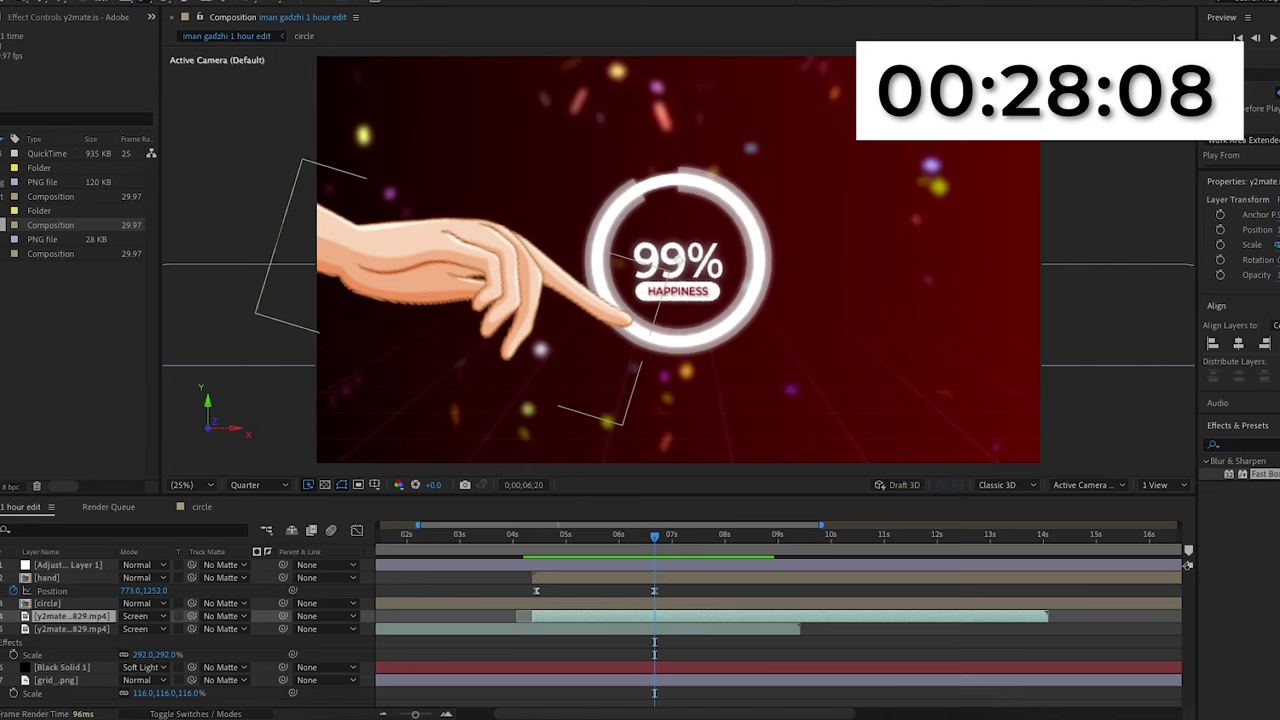
click(142, 538)
click(513, 179)
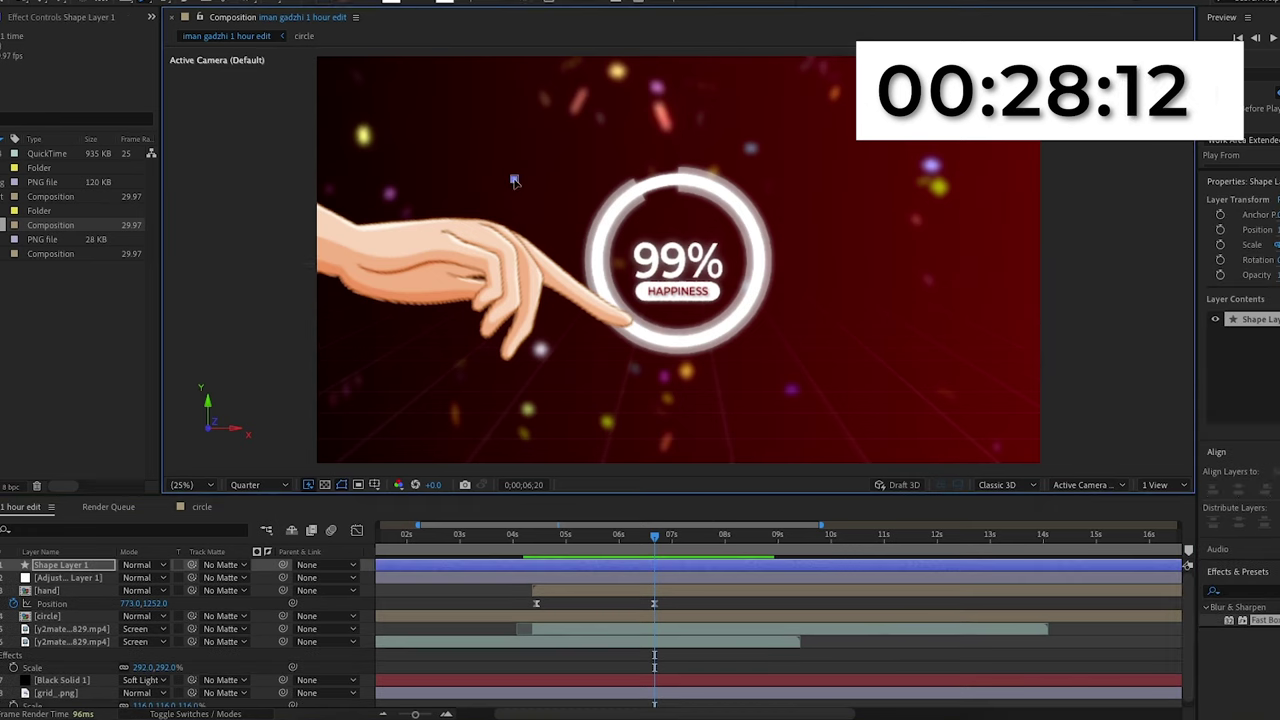
click(545, 183)
drag(546, 184, 556, 180)
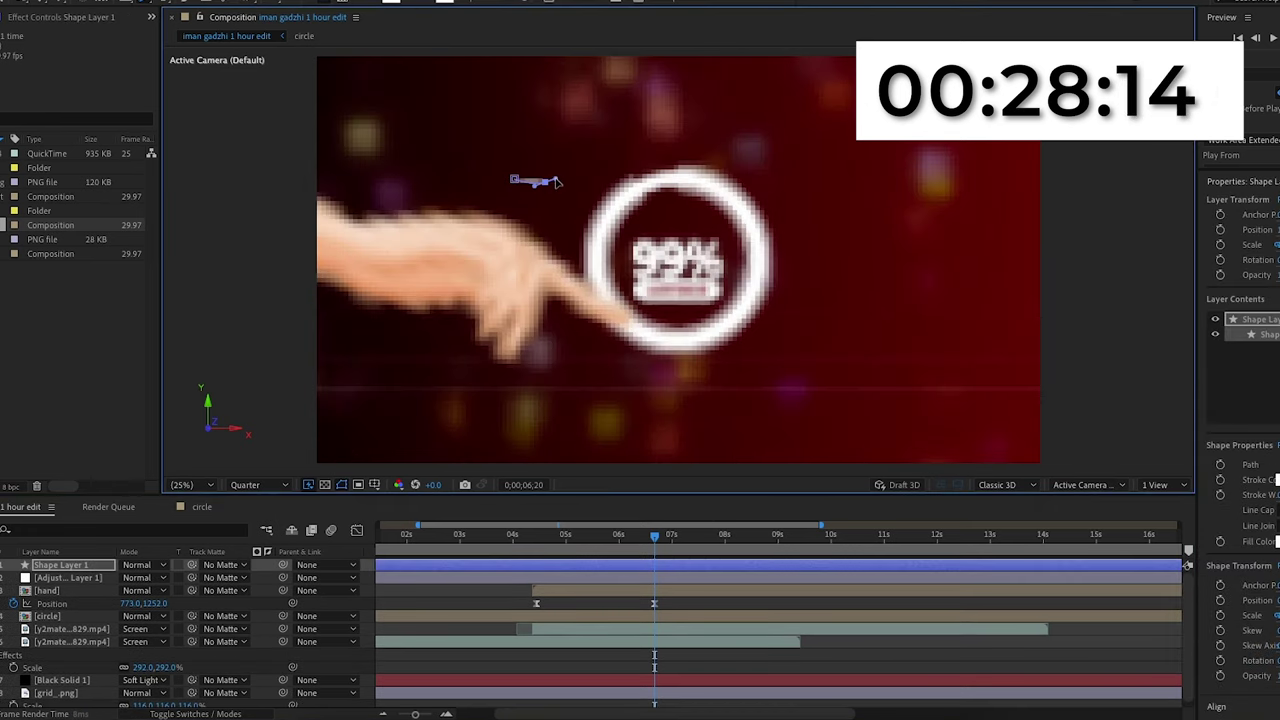
click(578, 179)
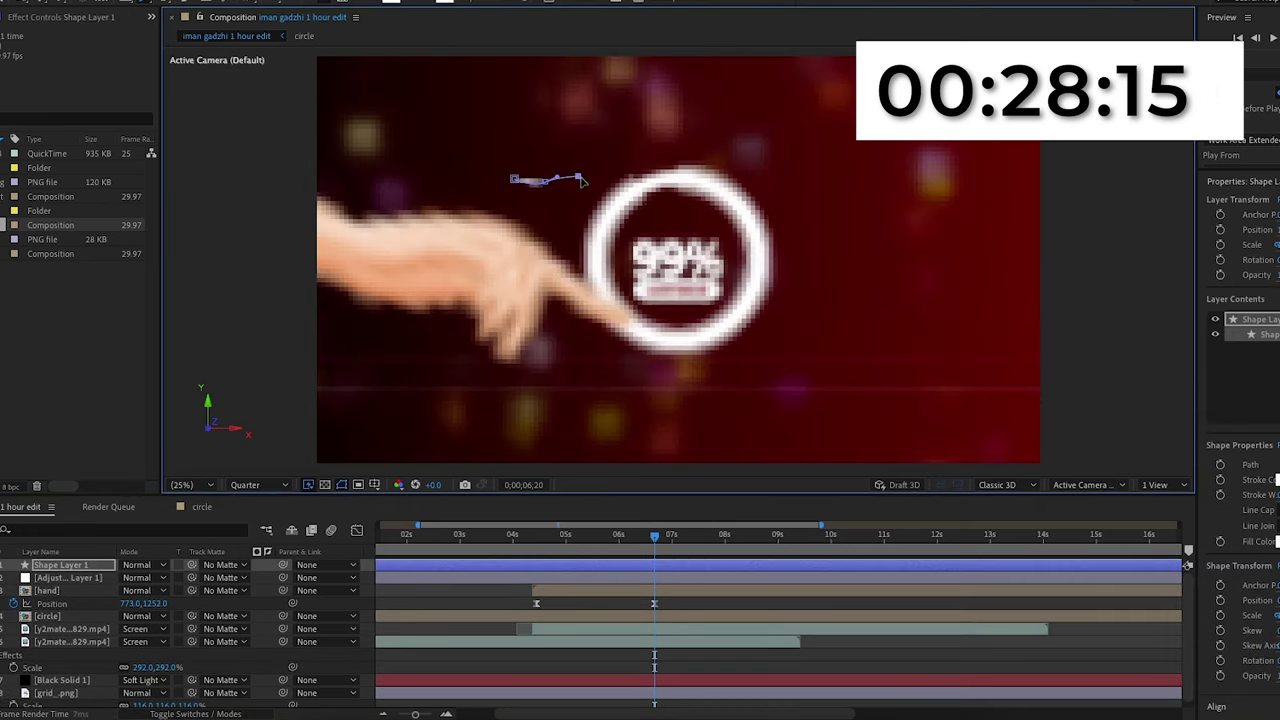
drag(608, 173, 611, 175)
drag(632, 304, 693, 340)
click(612, 329)
drag(588, 343, 580, 340)
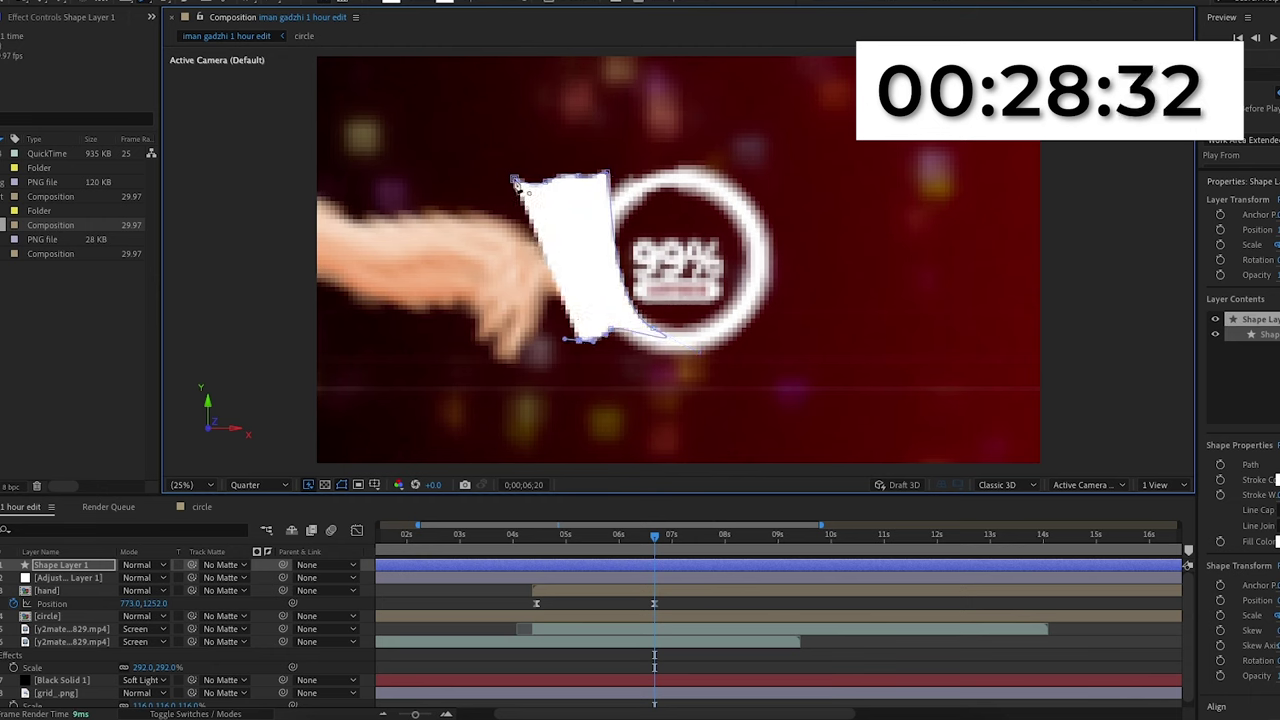
Step: Close the tissue outline and adjust its corner points and curve handles for a smooth draped cloth shape
click(514, 179)
key(ctrl+z)
drag(514, 179, 486, 163)
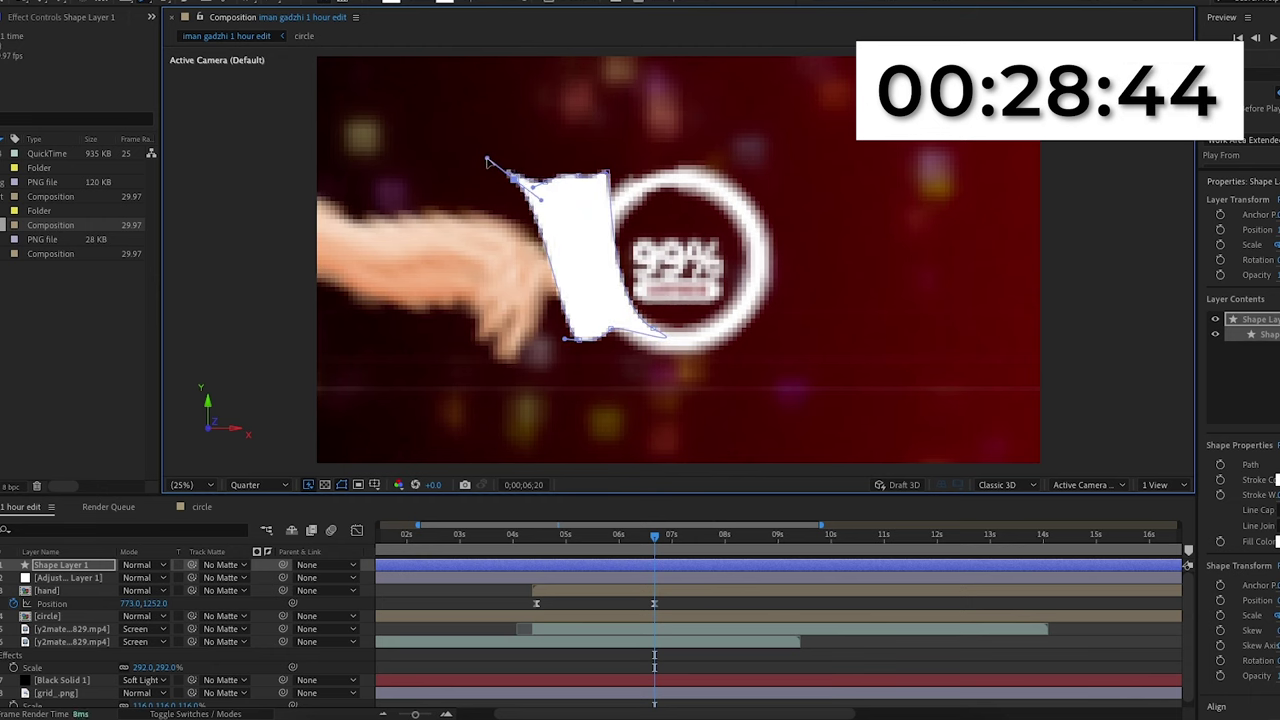
drag(542, 195, 493, 184)
click(654, 329)
drag(693, 350, 663, 336)
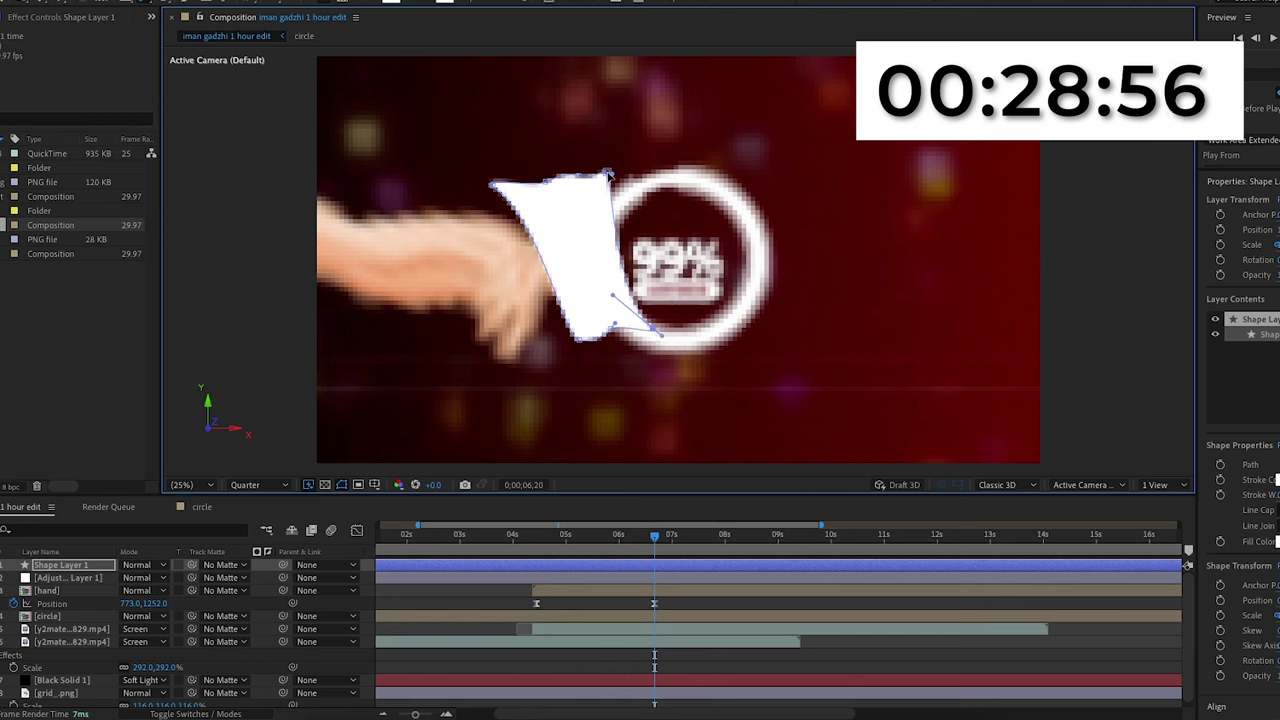
drag(608, 174, 617, 172)
drag(654, 329, 668, 329)
key(space)
key(space)
click(612, 329)
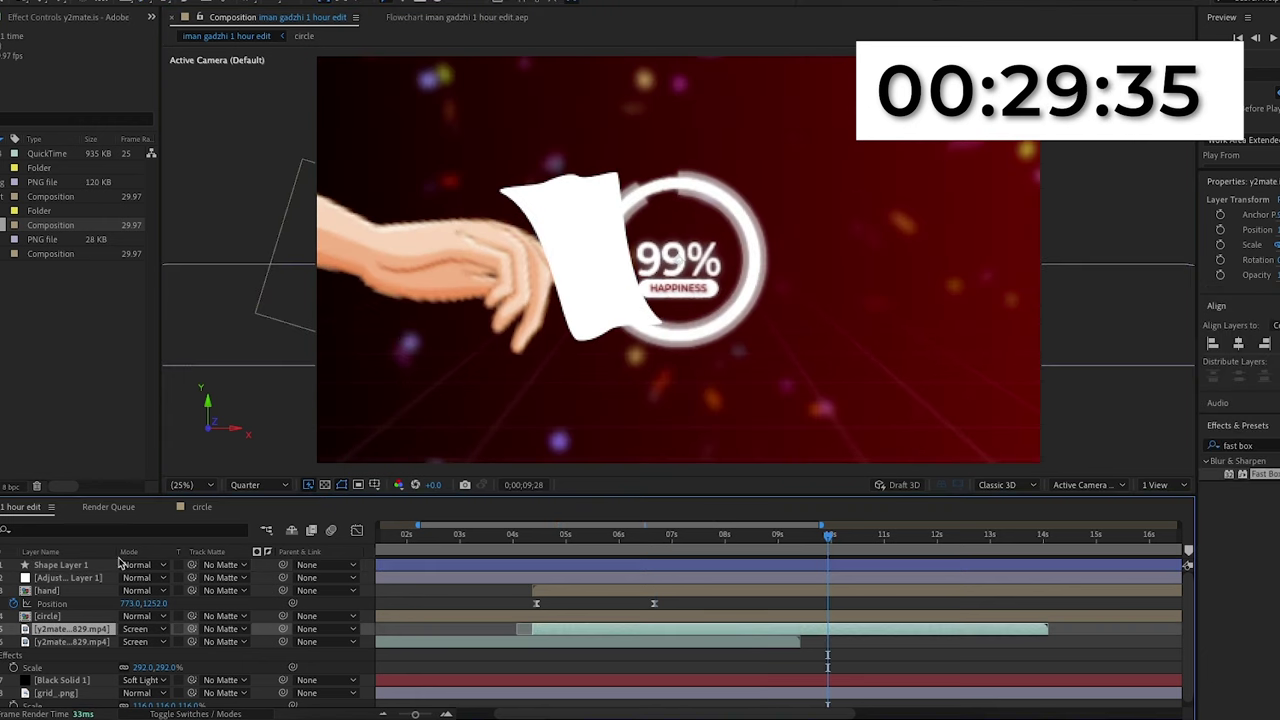
Step: Place the tissue shape layer directly below the hand layer and move the tissue down and left beneath the fingers
click(74, 566)
drag(78, 580, 80, 622)
drag(572, 323, 496, 389)
Step: Rotate the tissue shape to 11° and nudge it left and slightly down under the hand
click(80, 605)
key(r)
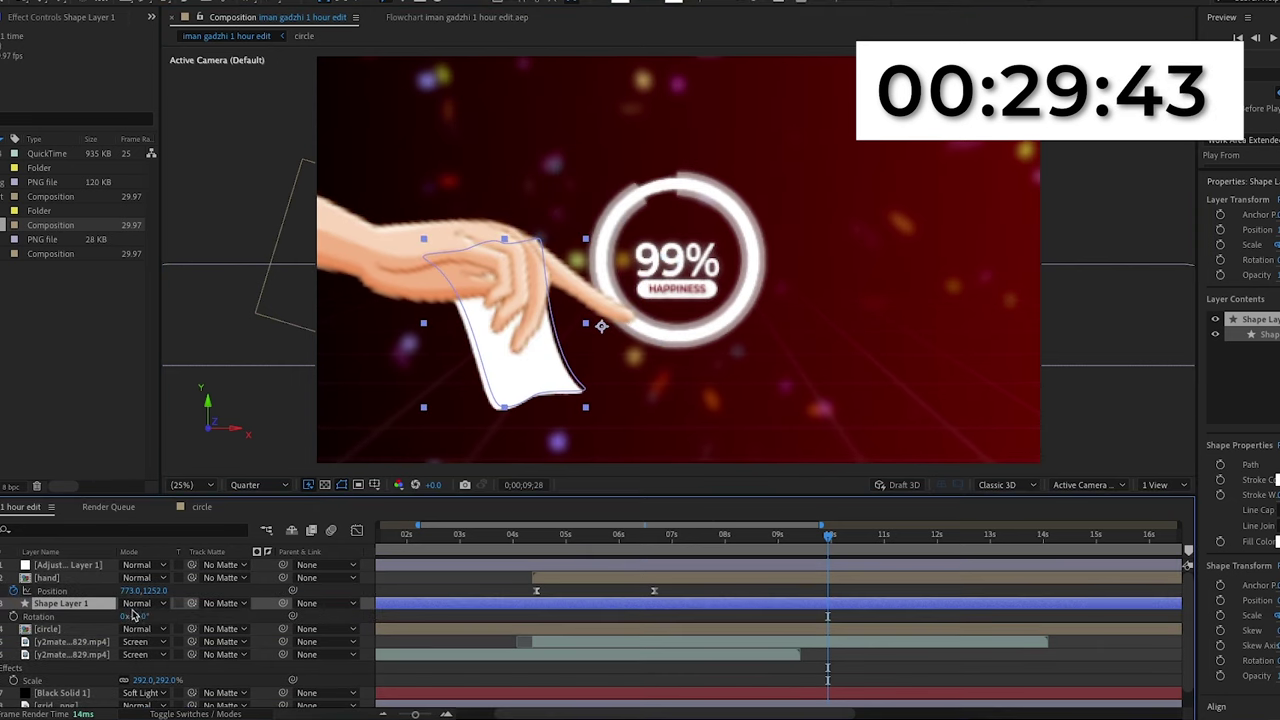
drag(136, 616, 147, 616)
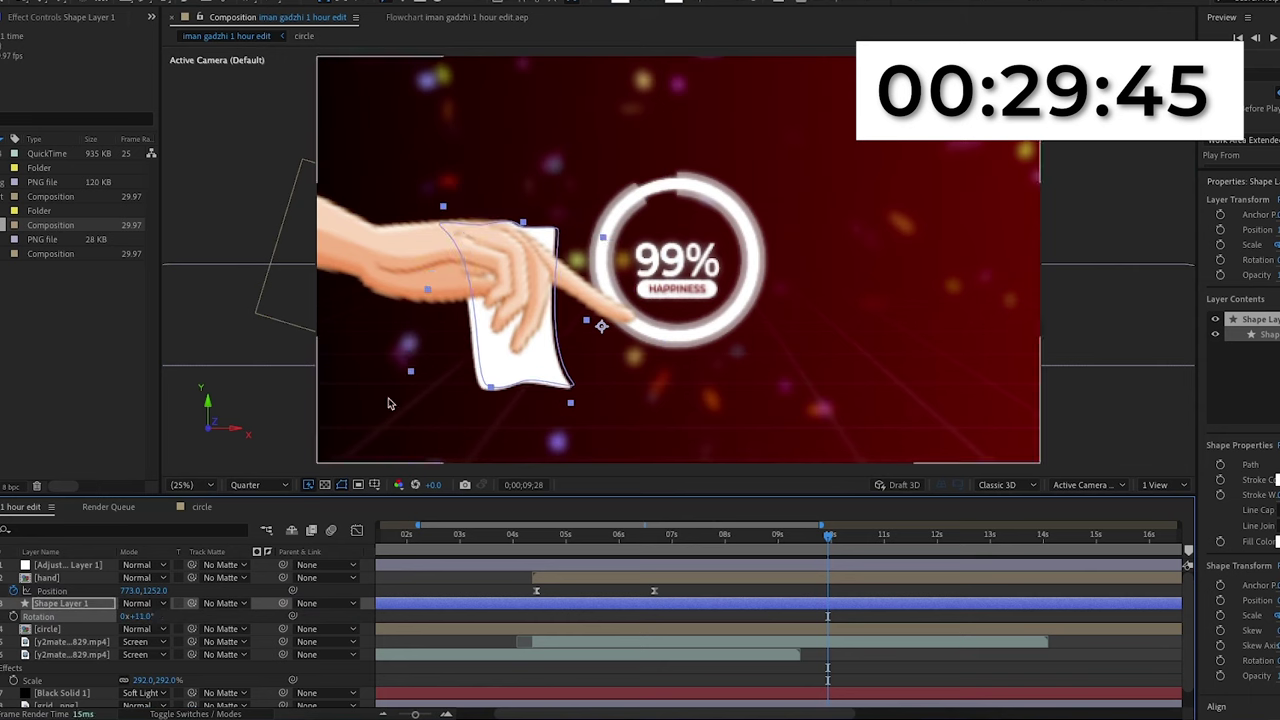
drag(502, 337, 476, 347)
Step: Rename the shape layer as tissue and parent it to the hand layer
click(608, 371)
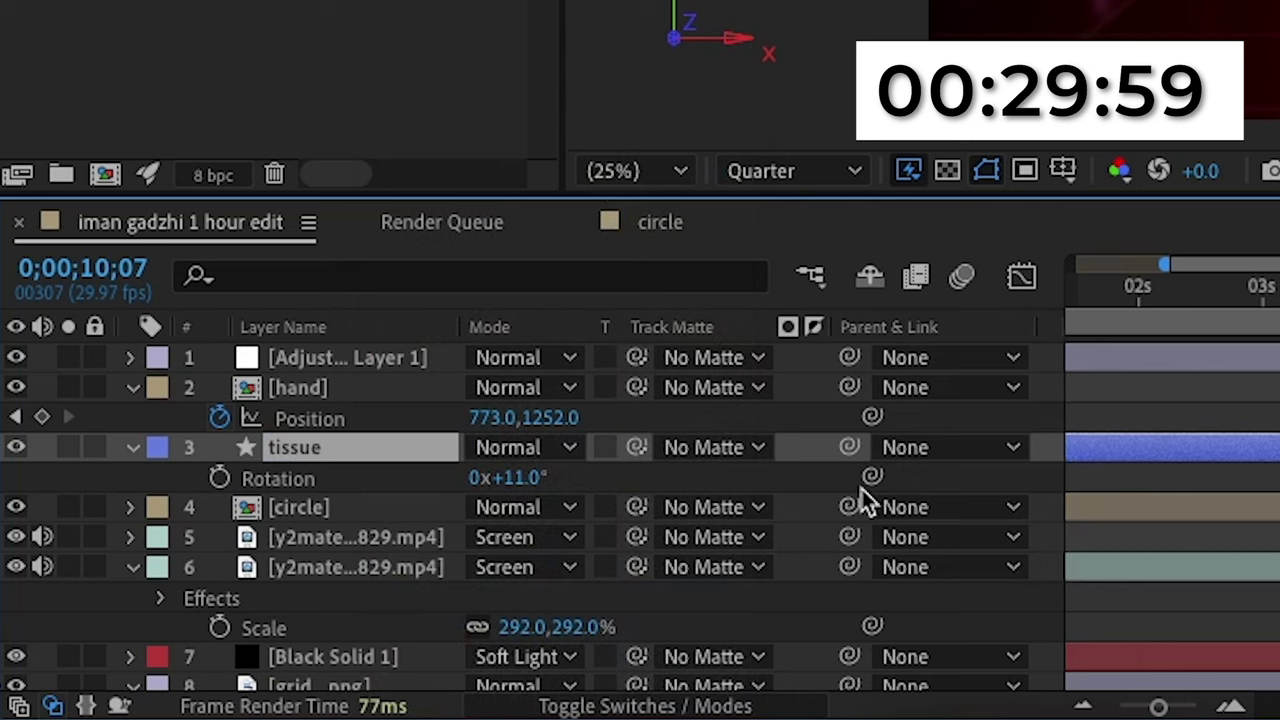
drag(850, 447, 375, 404)
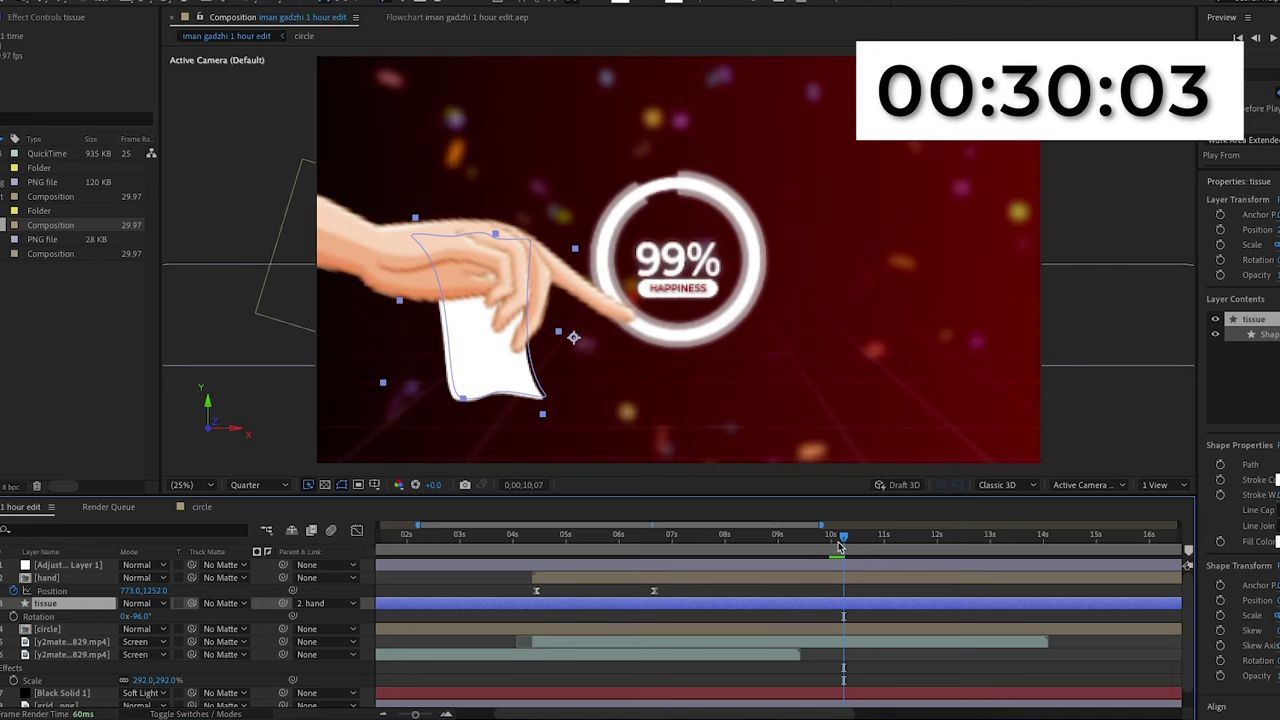
drag(843, 539, 419, 546)
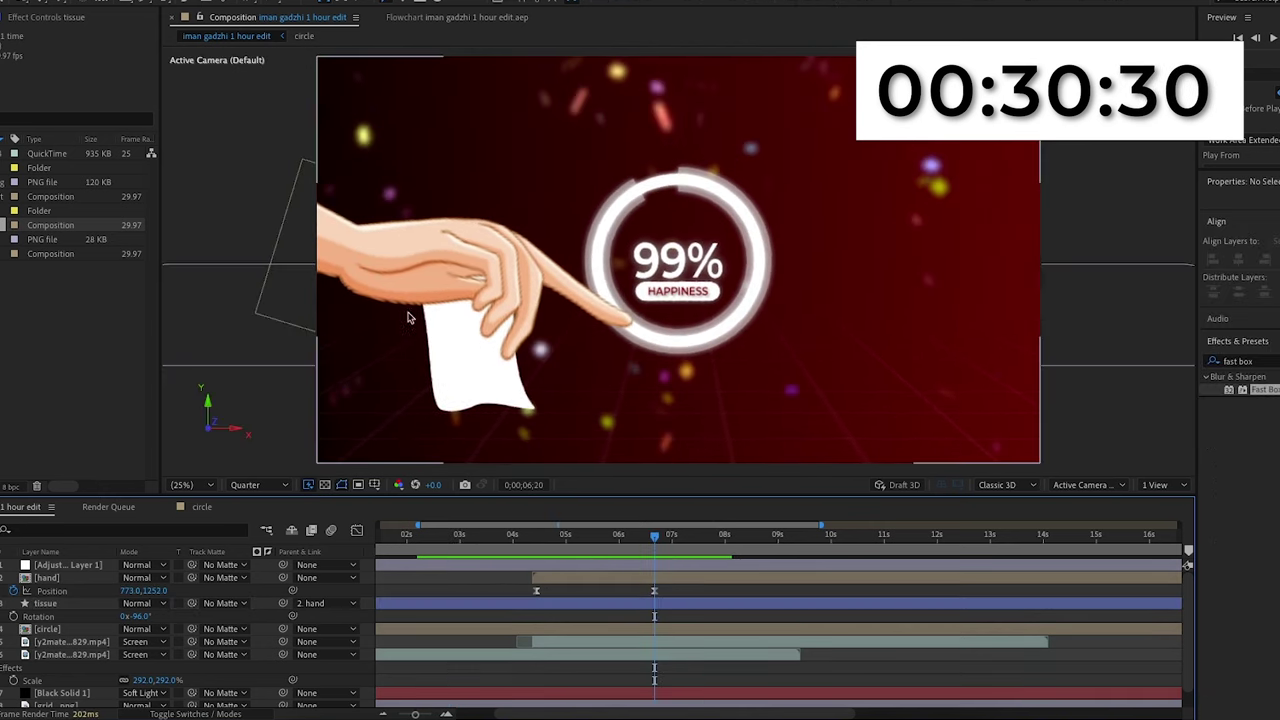
Step: Create a new composition named box
click(390, 22)
click(392, 57)
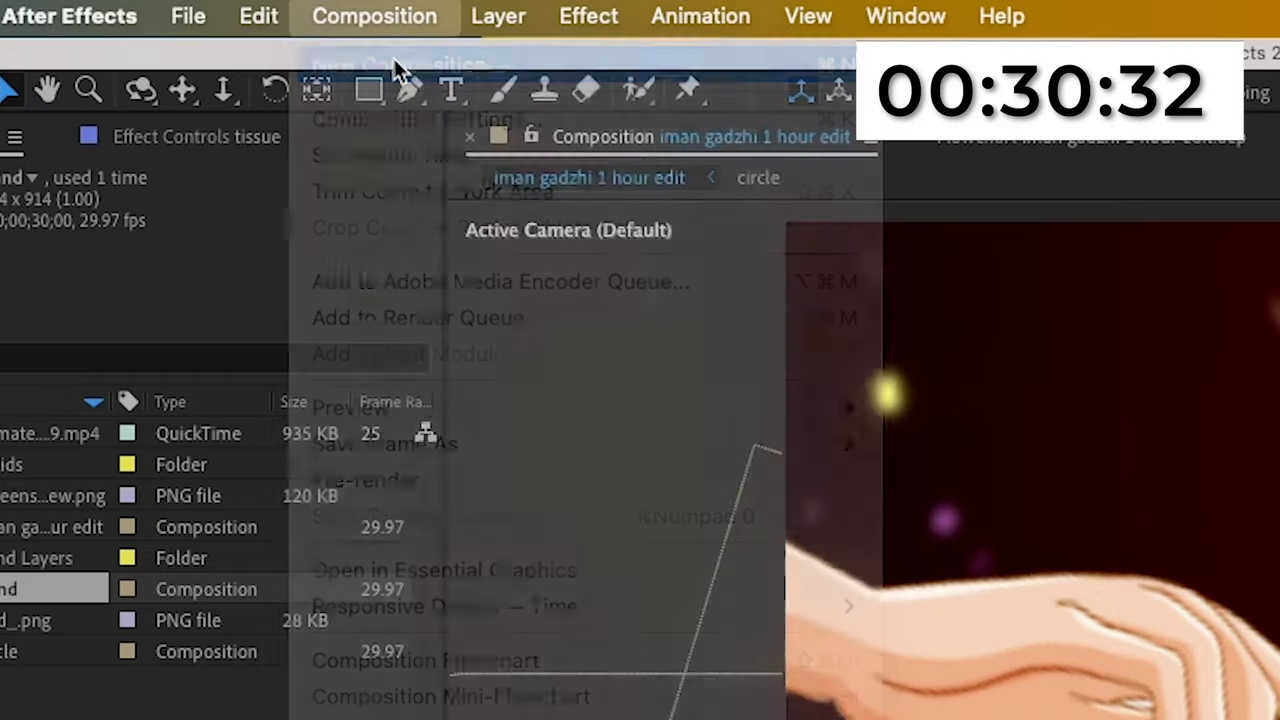
text(box)
key(Return)
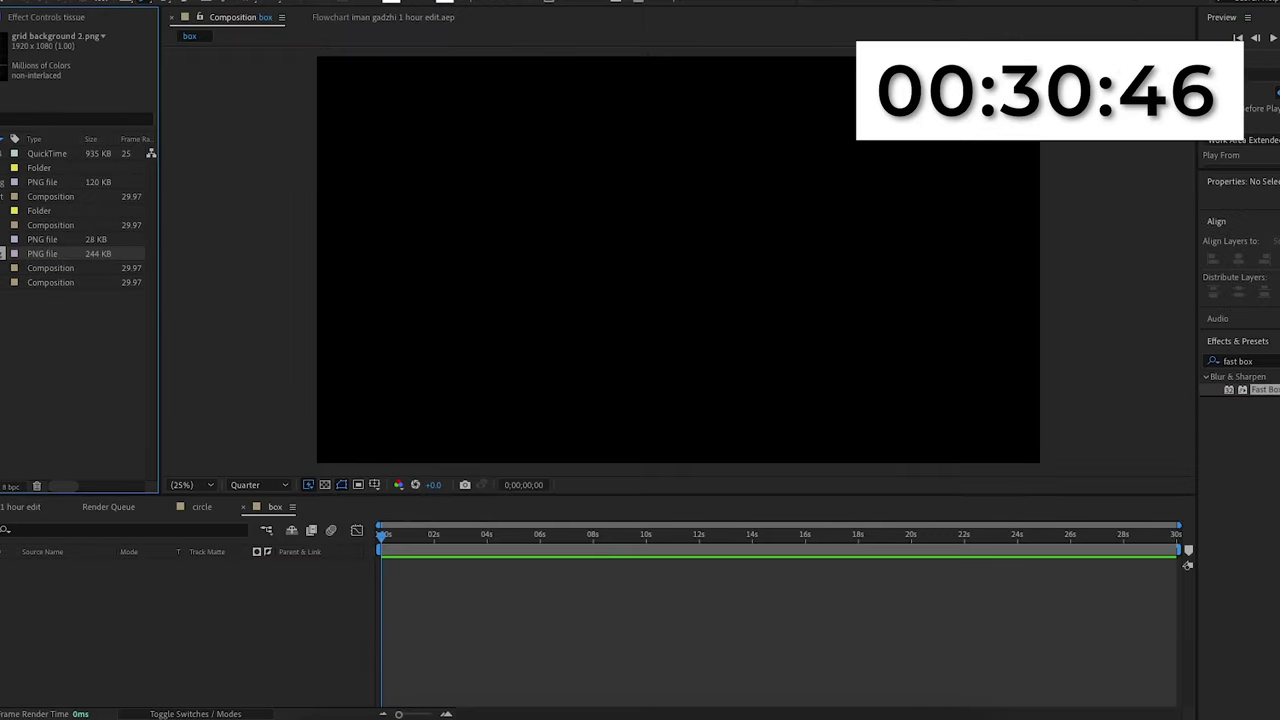
Step: Add grid background 2.png to the box composition and scale it to 201% to fill the frame
drag(5, 300, 66, 610)
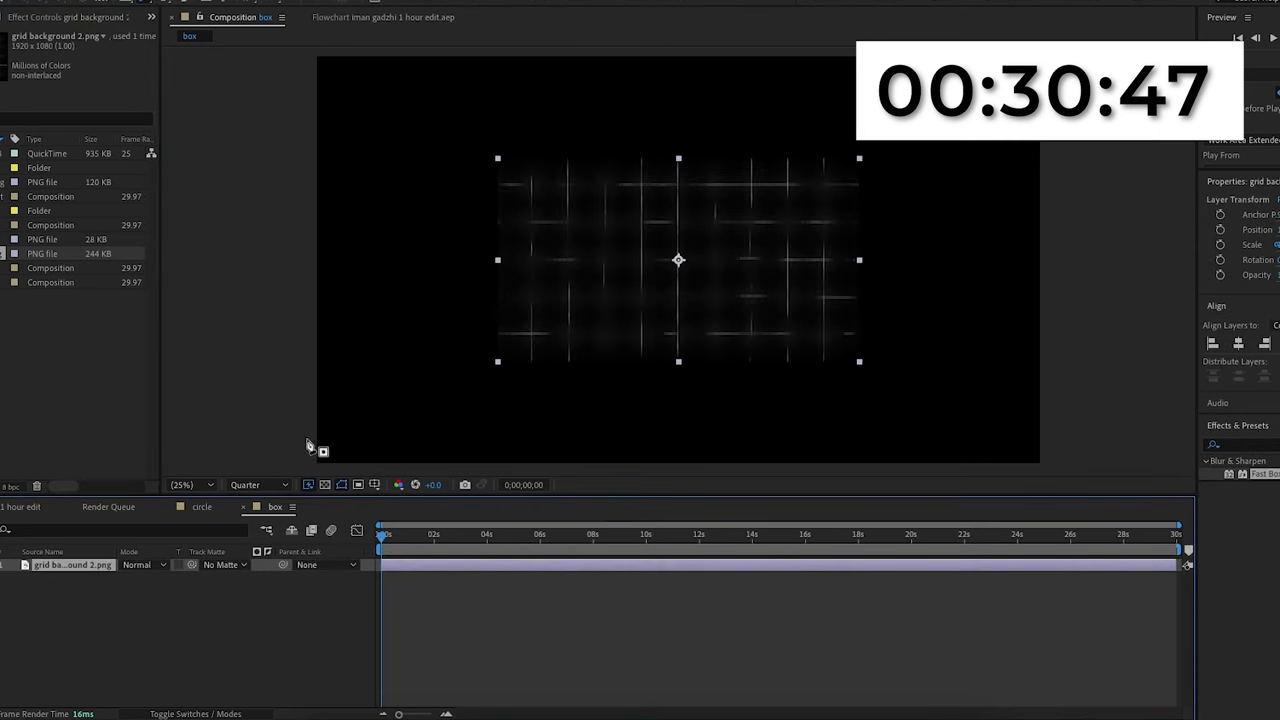
drag(162, 580, 247, 583)
click(222, 612)
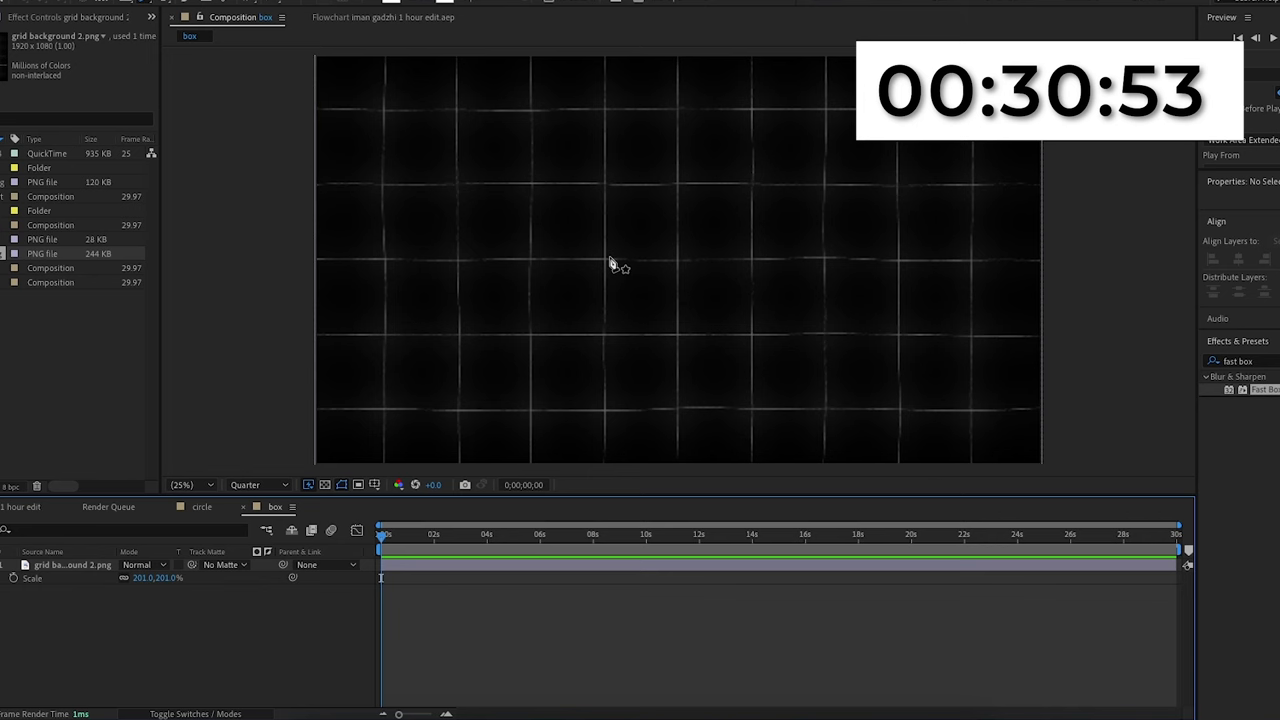
Step: Draw a white trapezoid with a wider lower edge for the box top using the Pen tool and center it horizontally
click(530, 258)
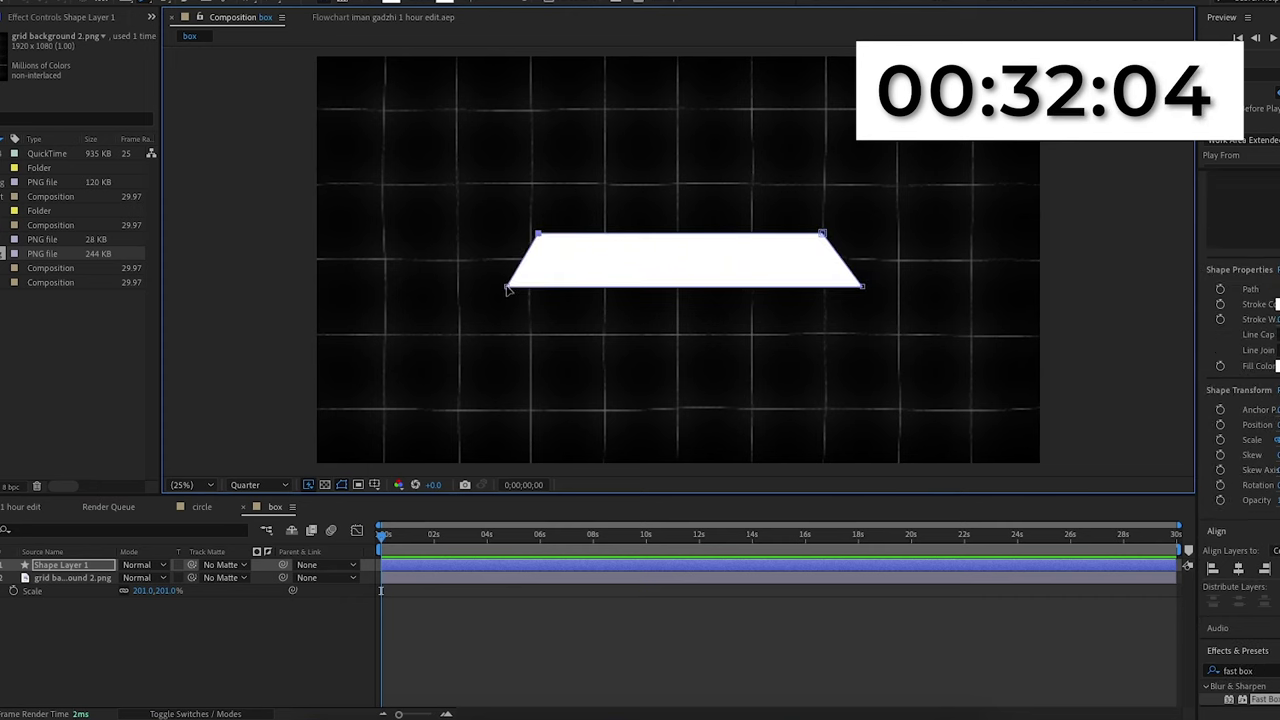
drag(508, 287, 495, 287)
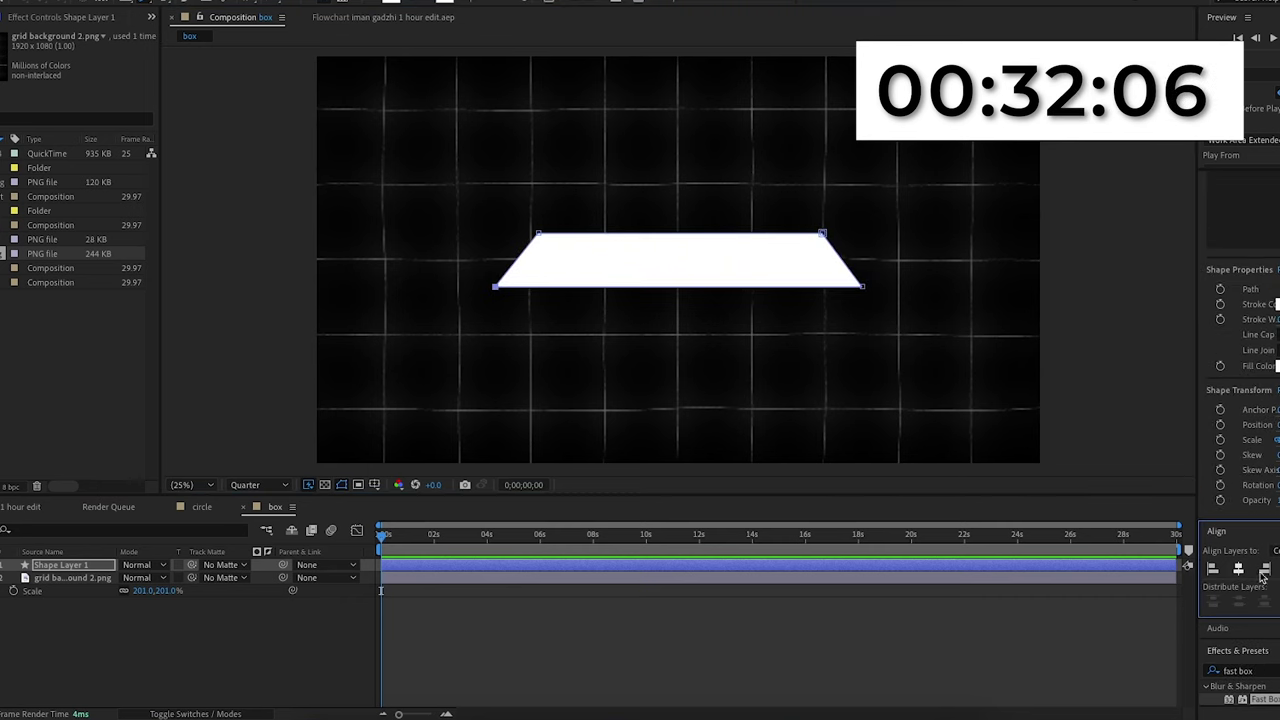
click(1238, 568)
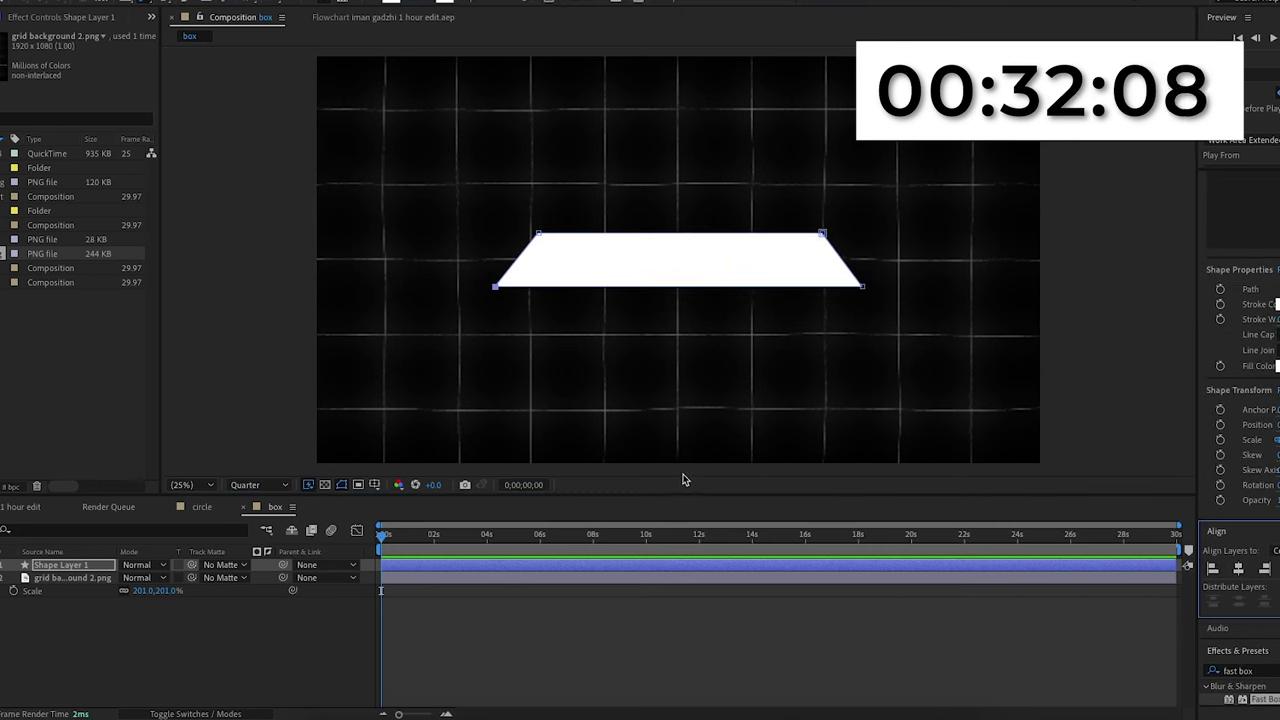
key(Return)
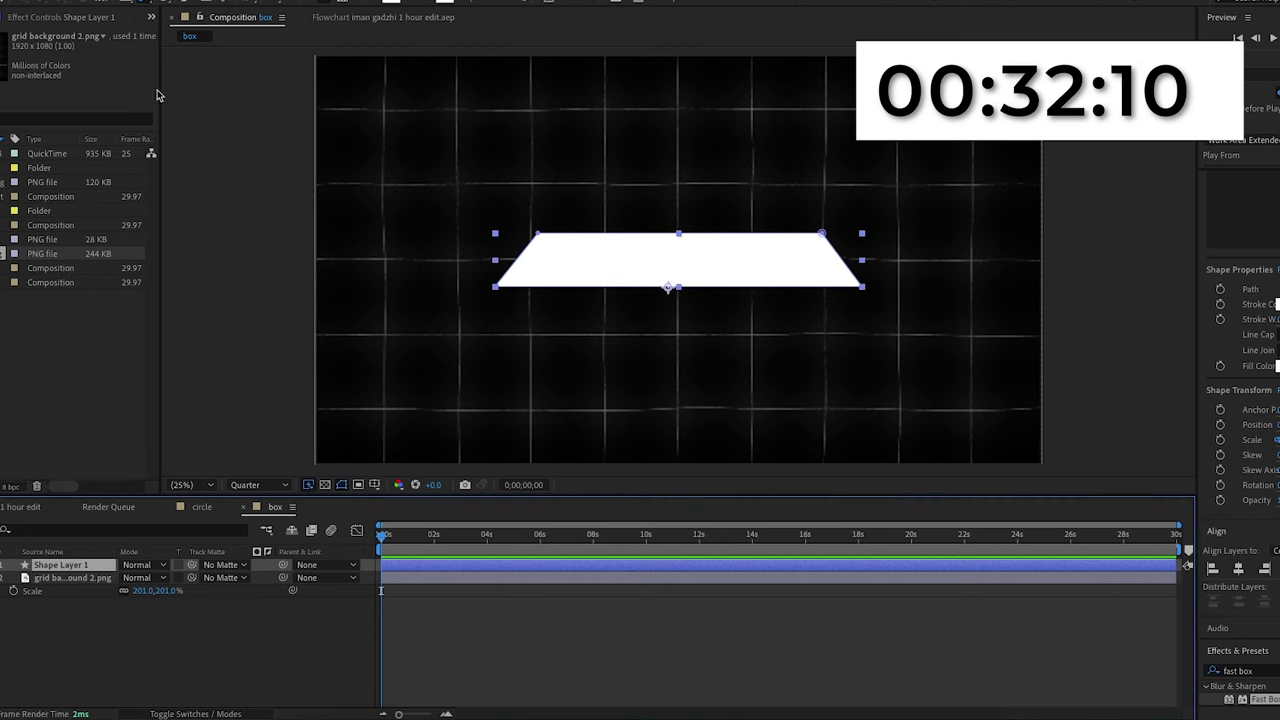
Step: Draw a white rectangle on a new layer directly beneath the trapezoid, matching its lower edge, and set its opacity to 20%
click(98, 616)
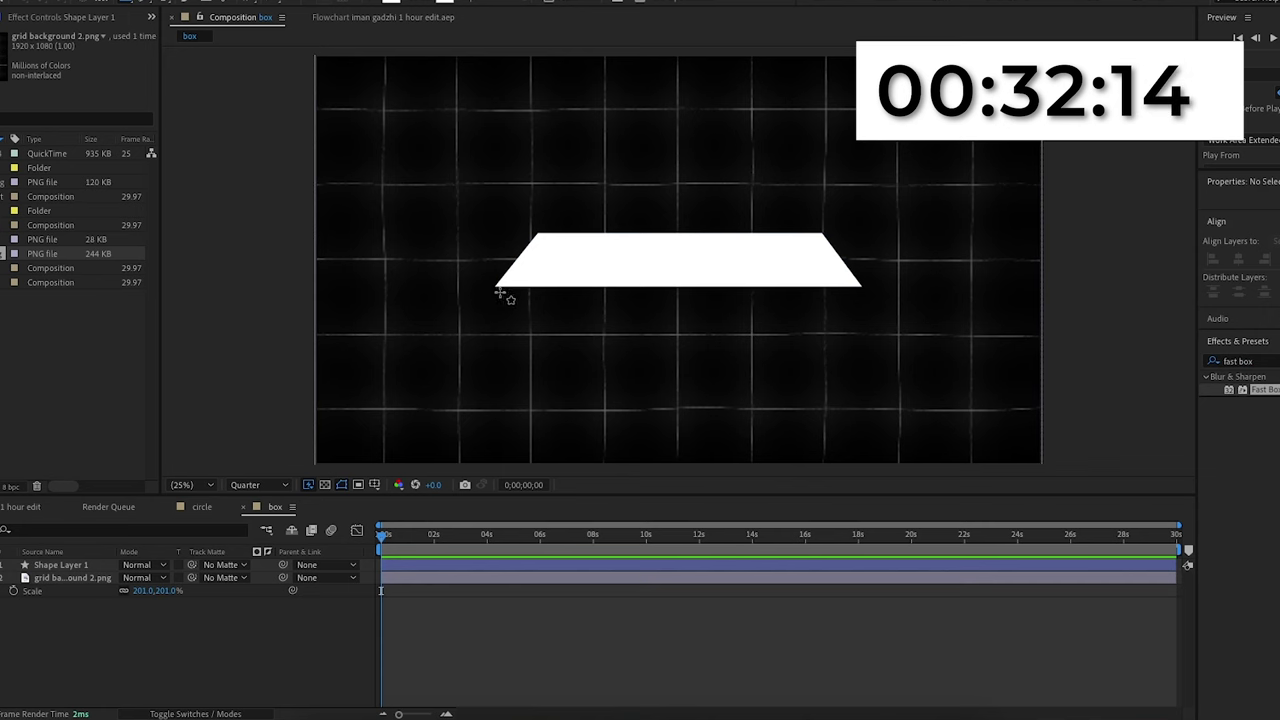
drag(494, 287, 864, 429)
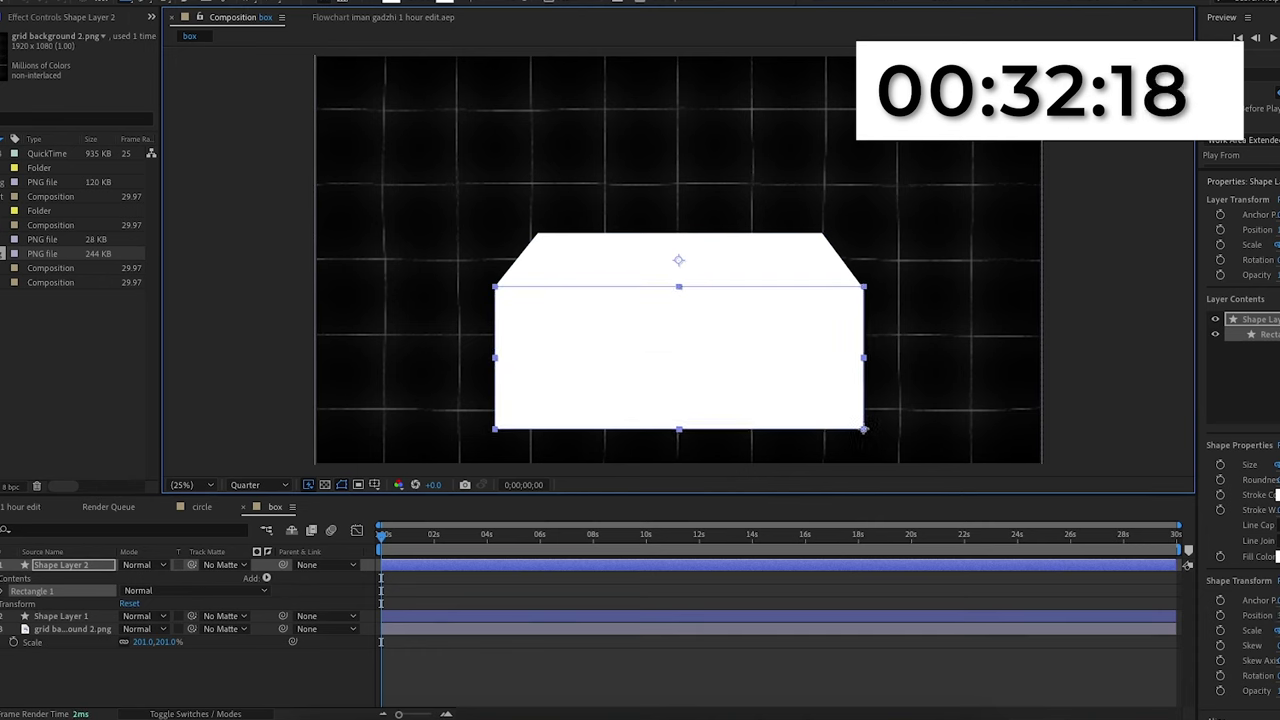
key(t)
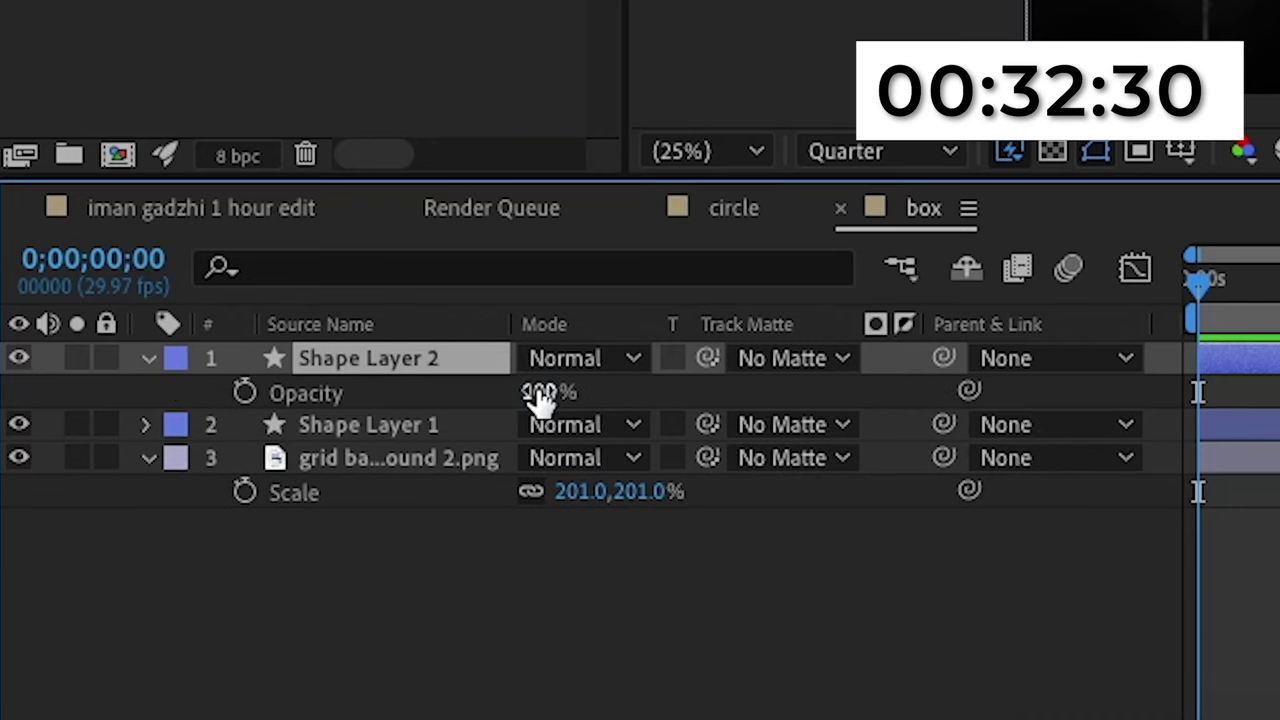
click(128, 578)
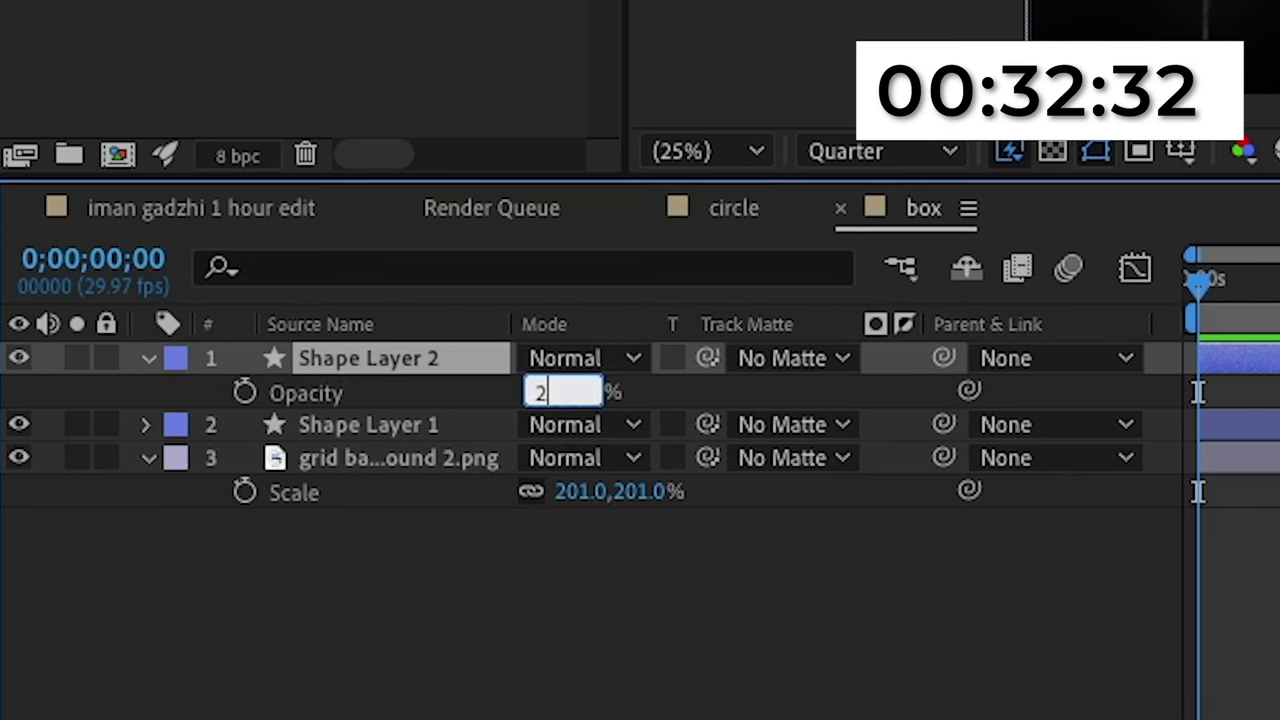
text(0)
key(Return)
Step: Set the trapezoid layer's opacity to 30%
click(533, 457)
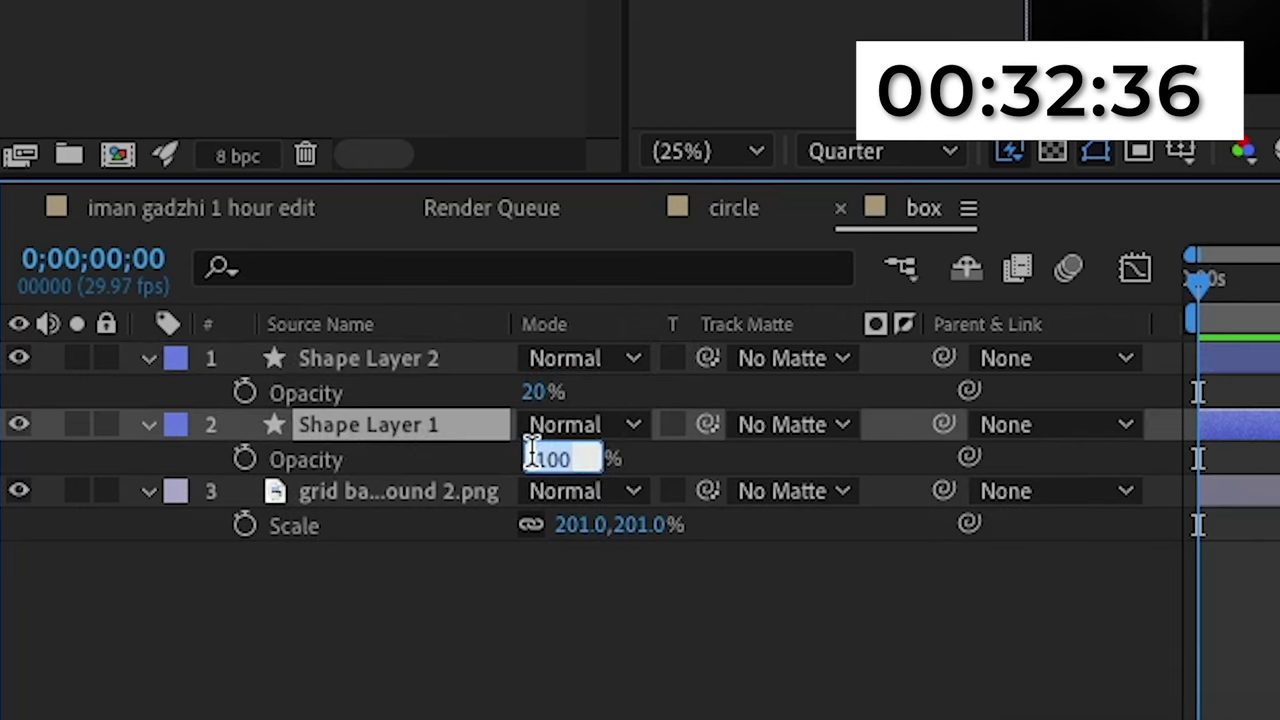
text(3)
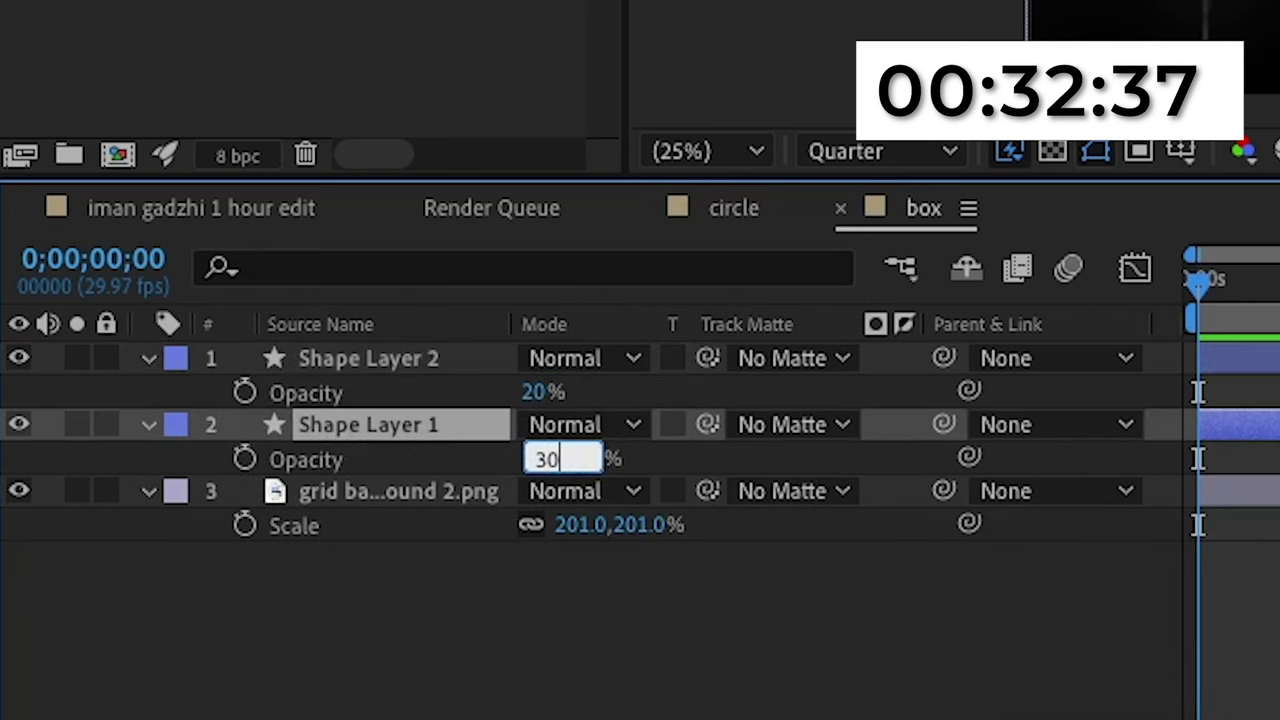
key(Return)
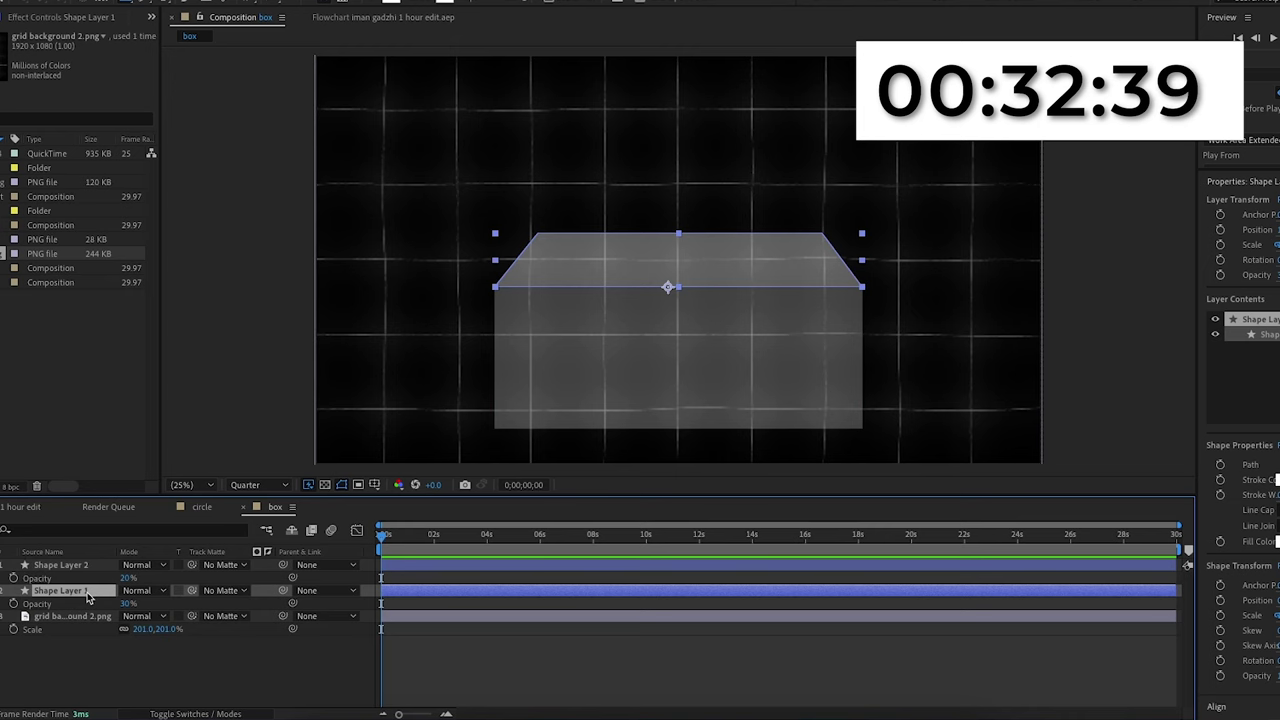
Step: Duplicate the box's front rectangle layer, remove the copy's fill and give it a white 5 px stroke
click(62, 565)
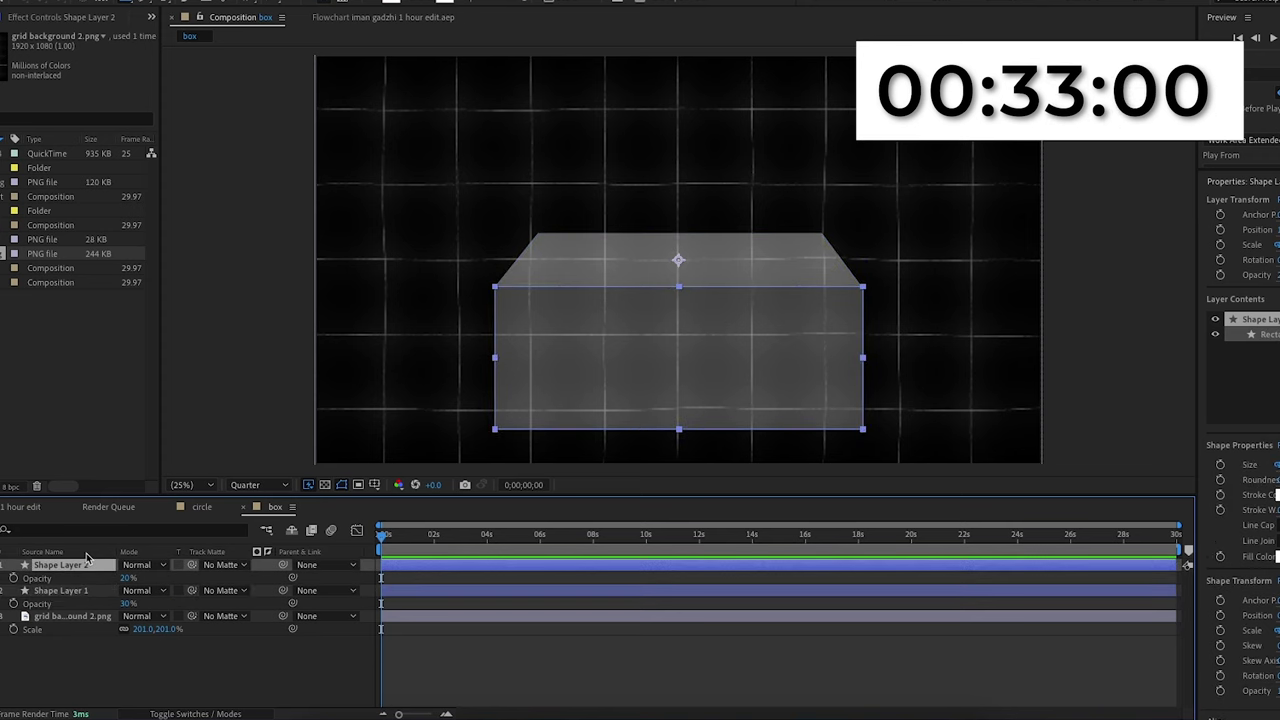
key(ctrl+d)
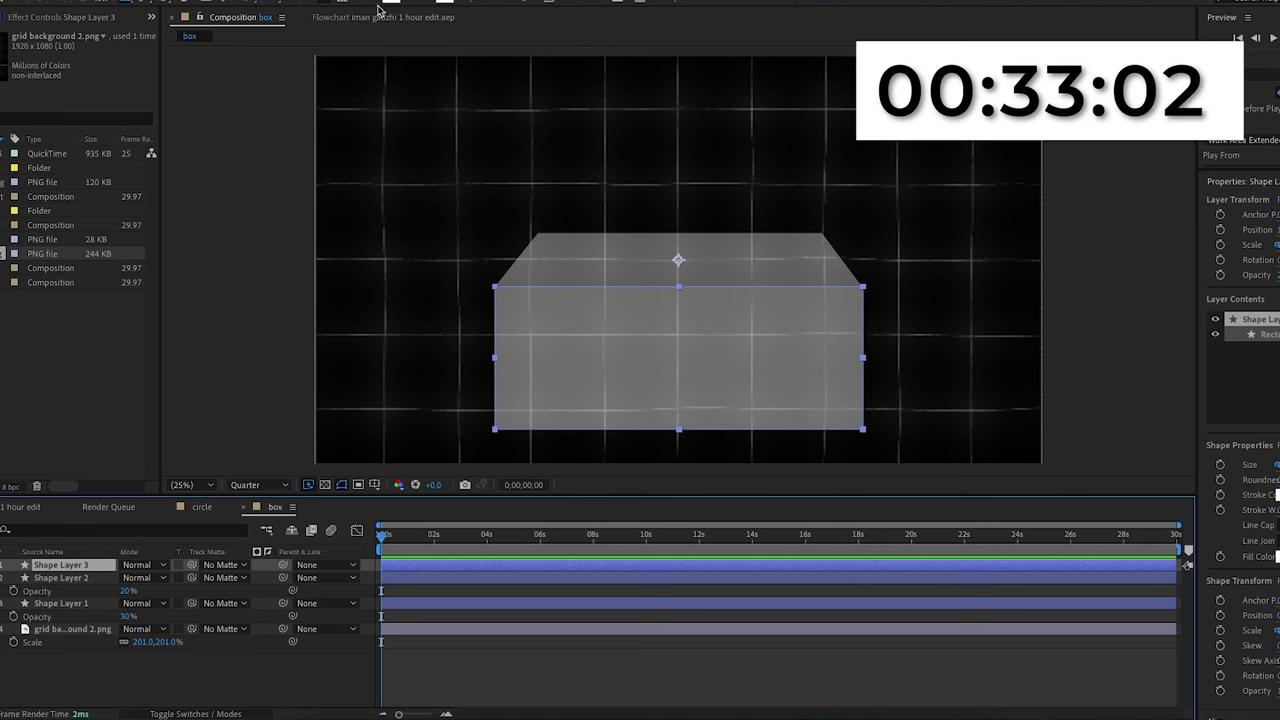
click(378, 3)
click(563, 306)
click(686, 400)
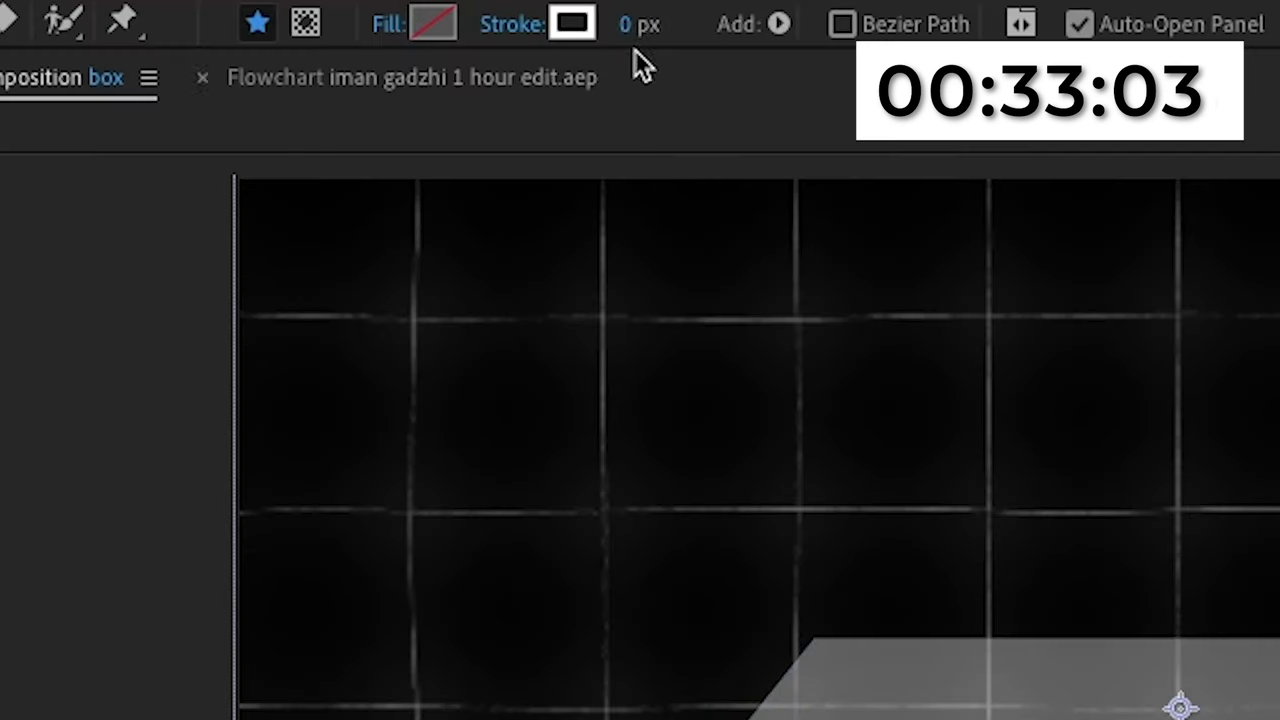
click(466, 0)
text(5)
key(Return)
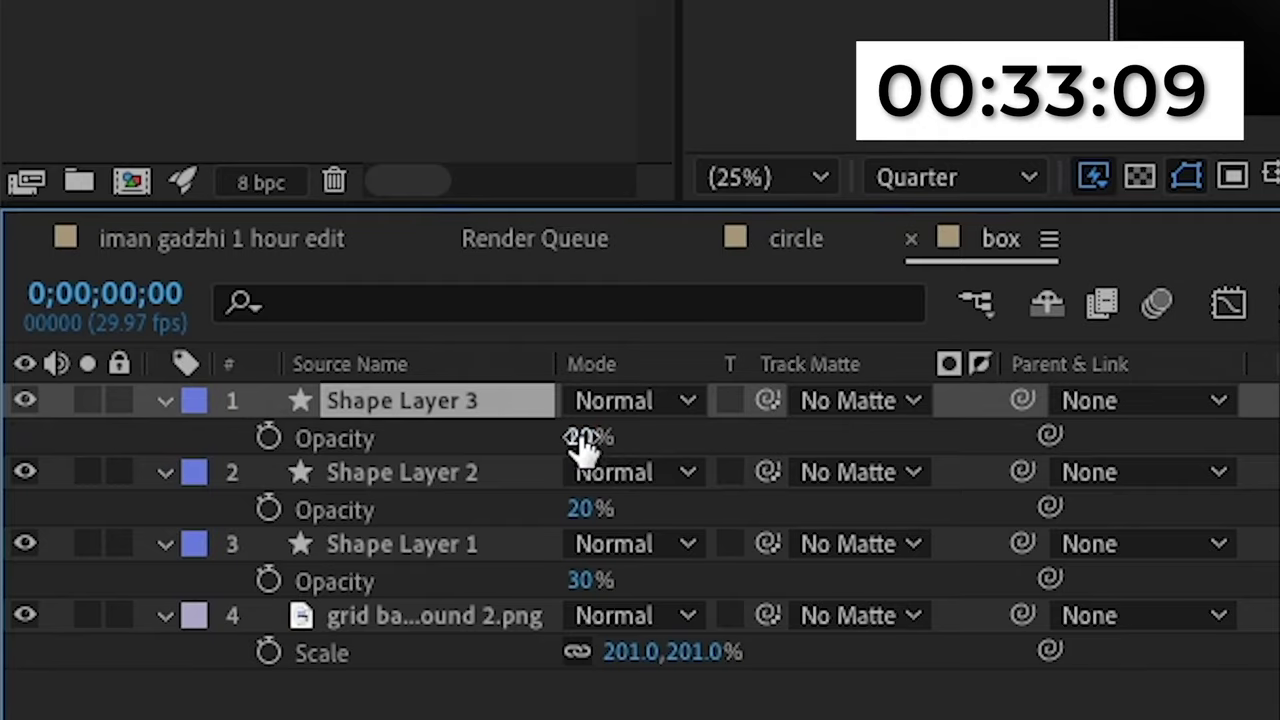
Step: Set the box outline layer's opacity to 50% and apply a Glow effect with a radius of 32
click(127, 579)
text(50)
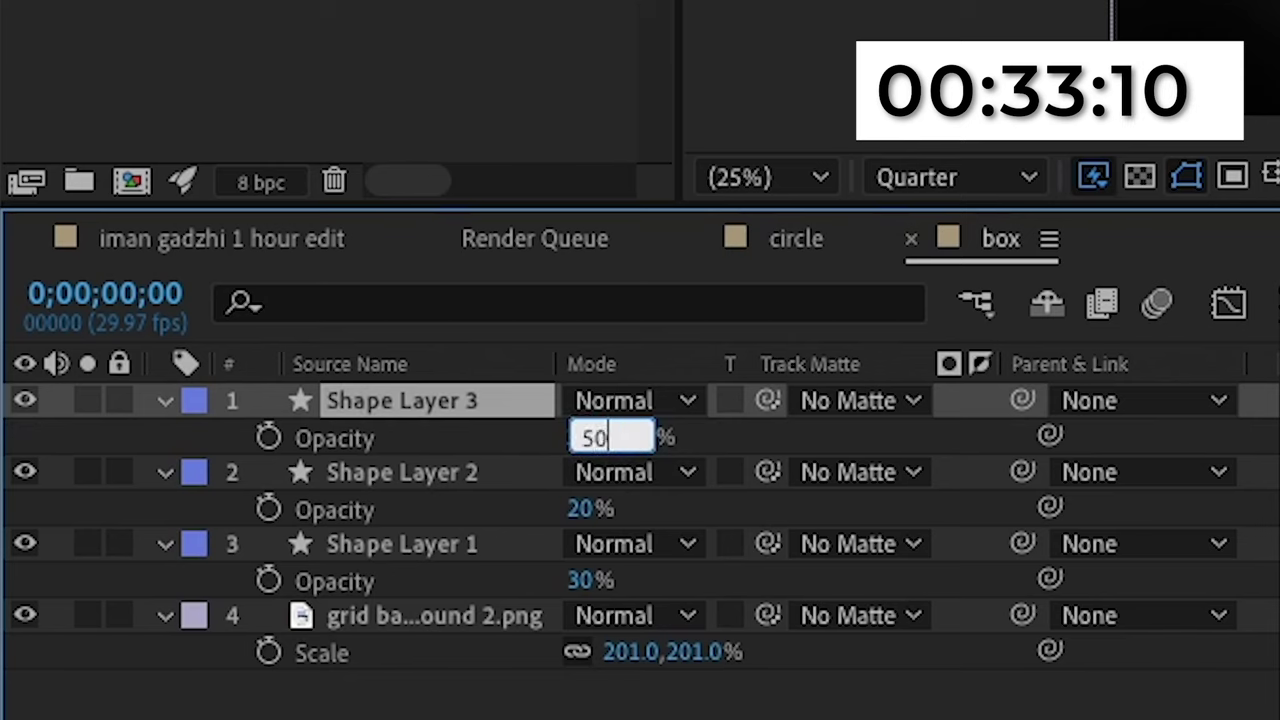
key(Return)
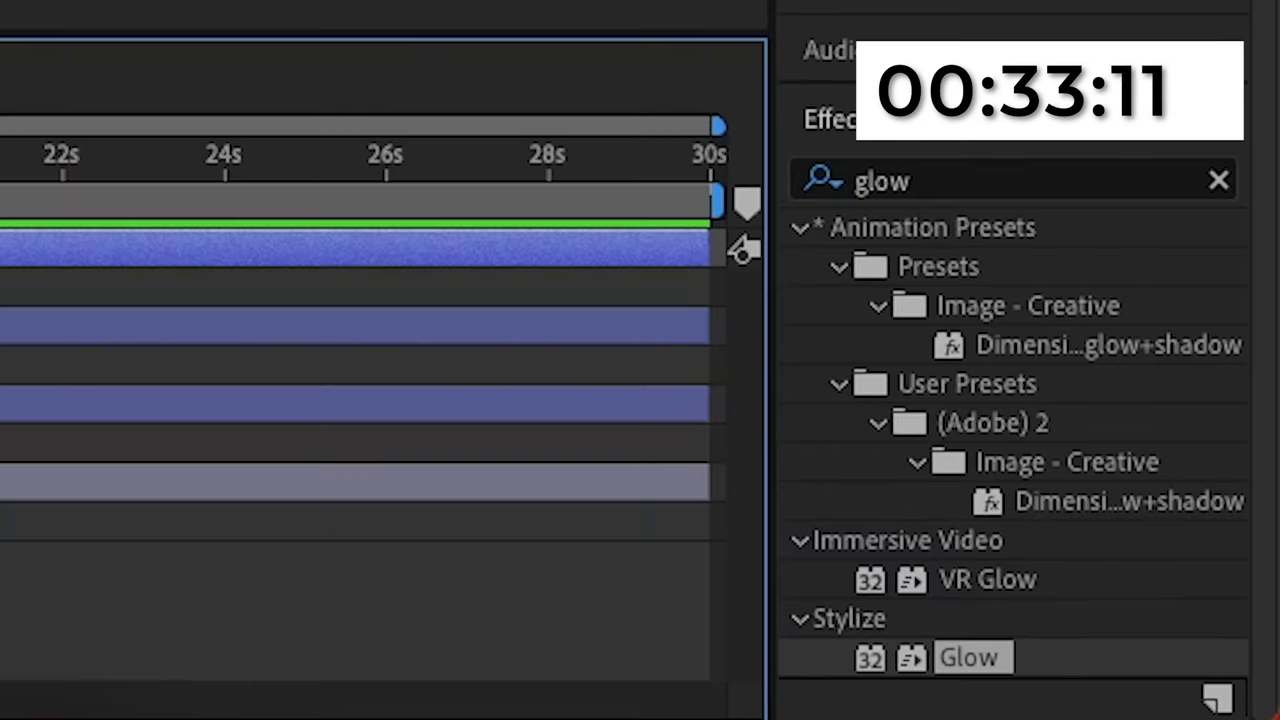
drag(972, 657, 3, 248)
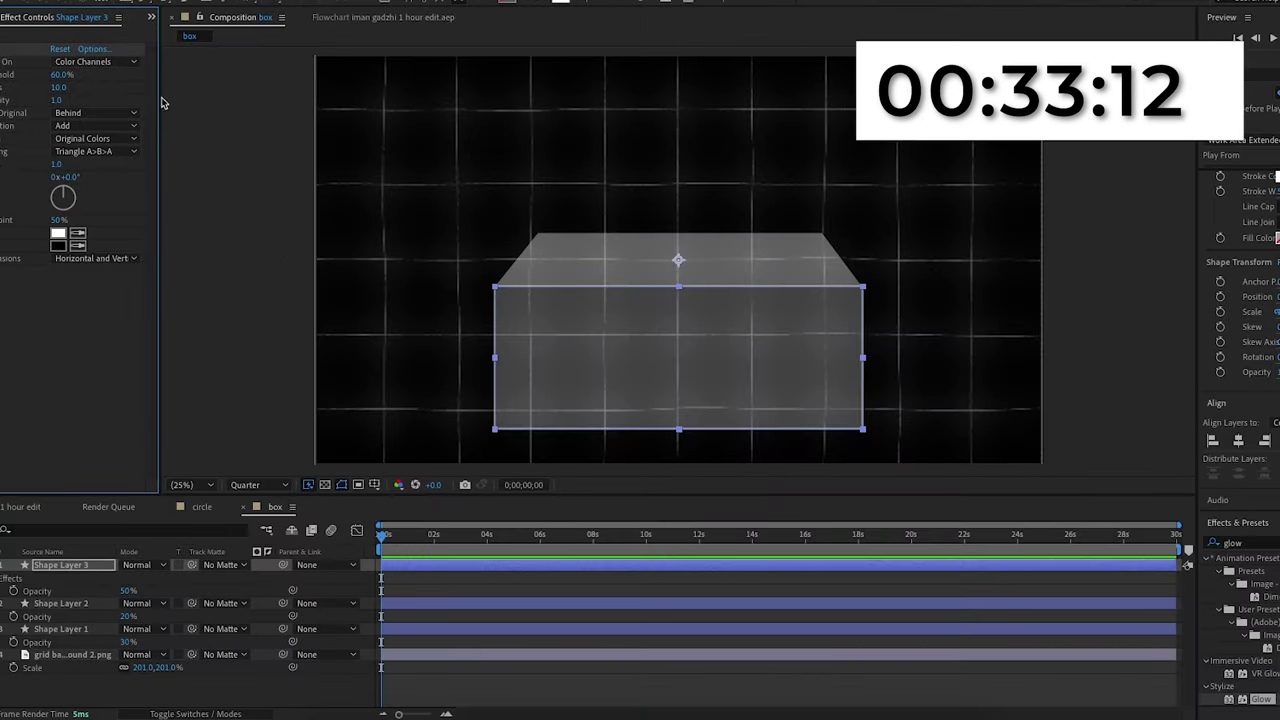
drag(58, 87, 143, 99)
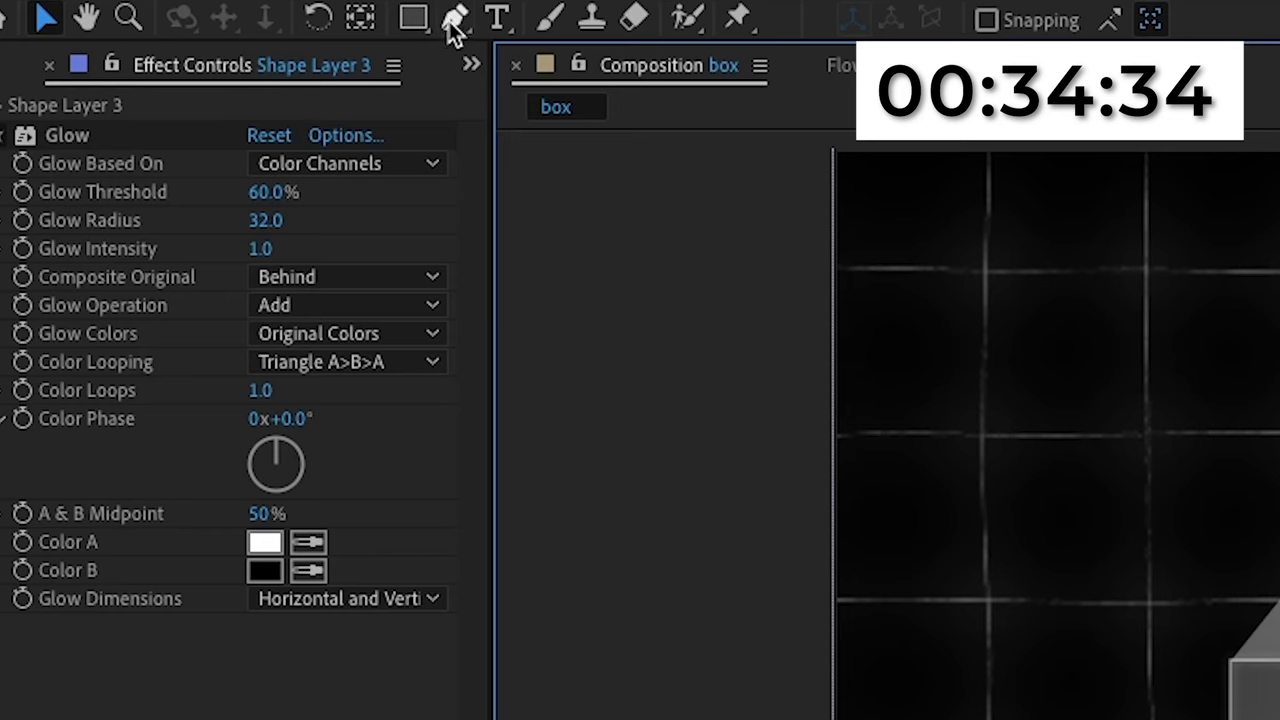
Step: Draw a horizontal white slot line across the box top with the Pen tool, center it horizontally and set its stroke to 23 px
click(453, 21)
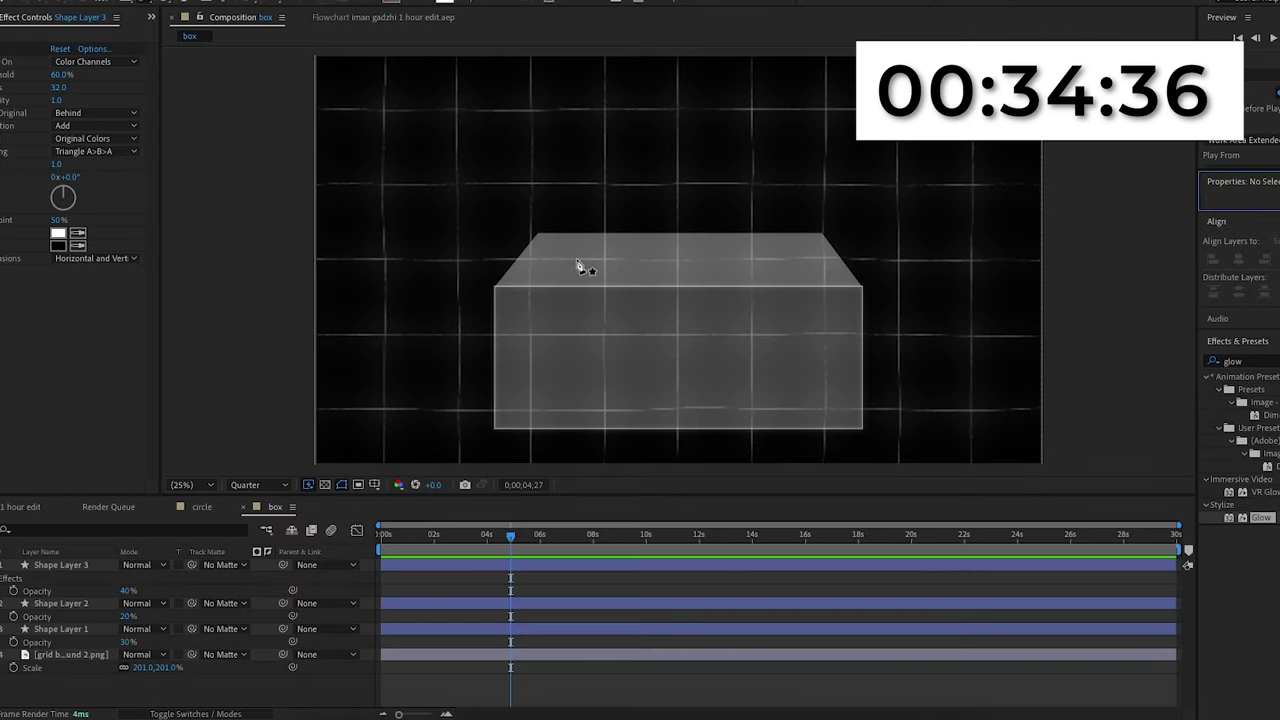
click(575, 260)
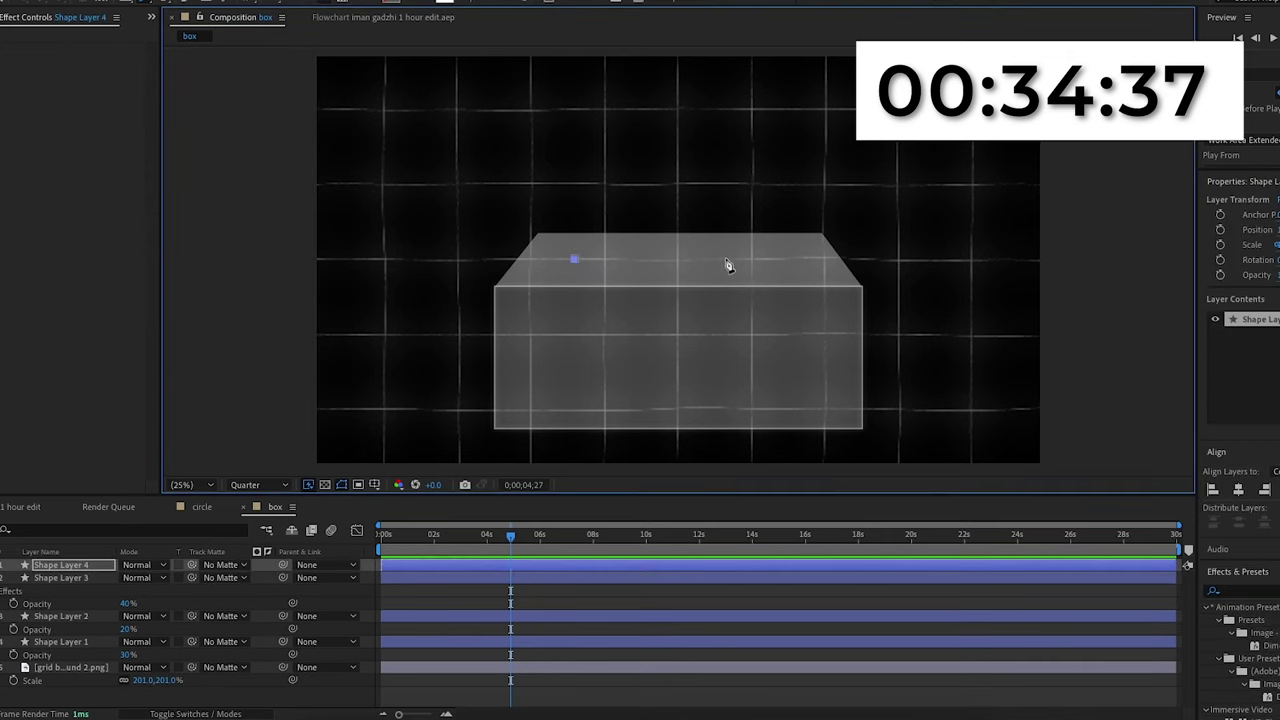
click(780, 261)
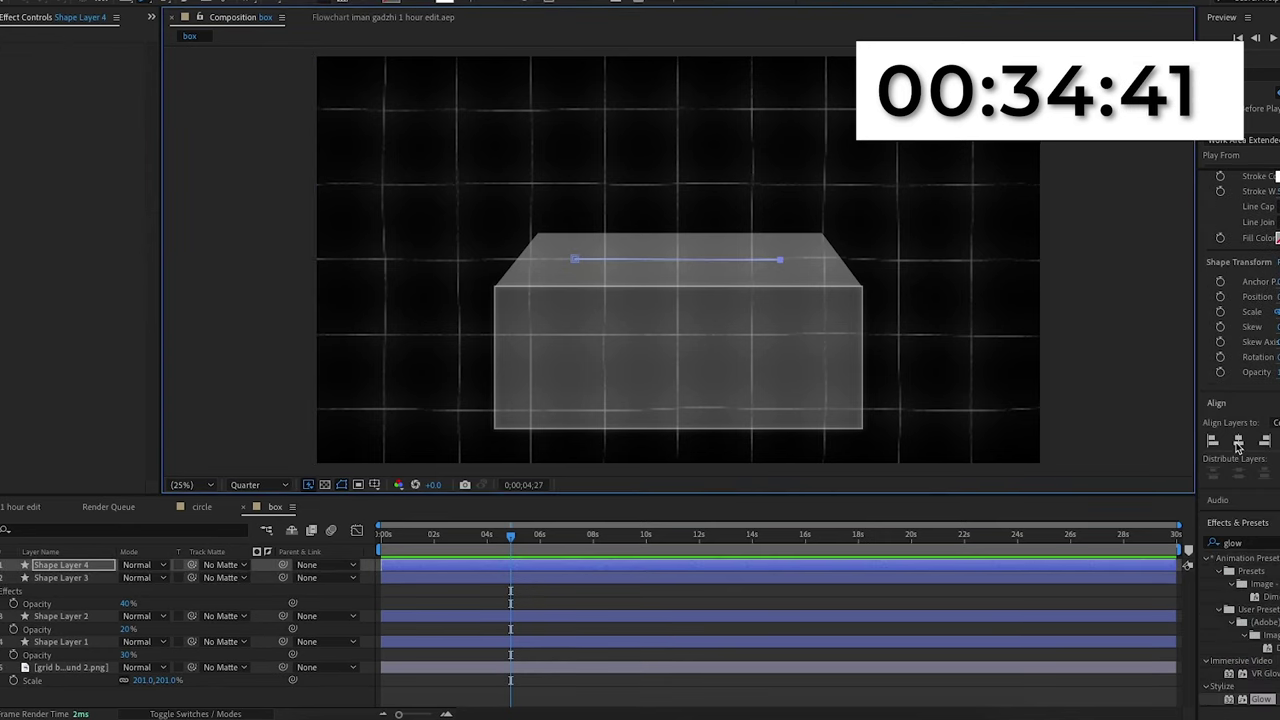
click(1237, 446)
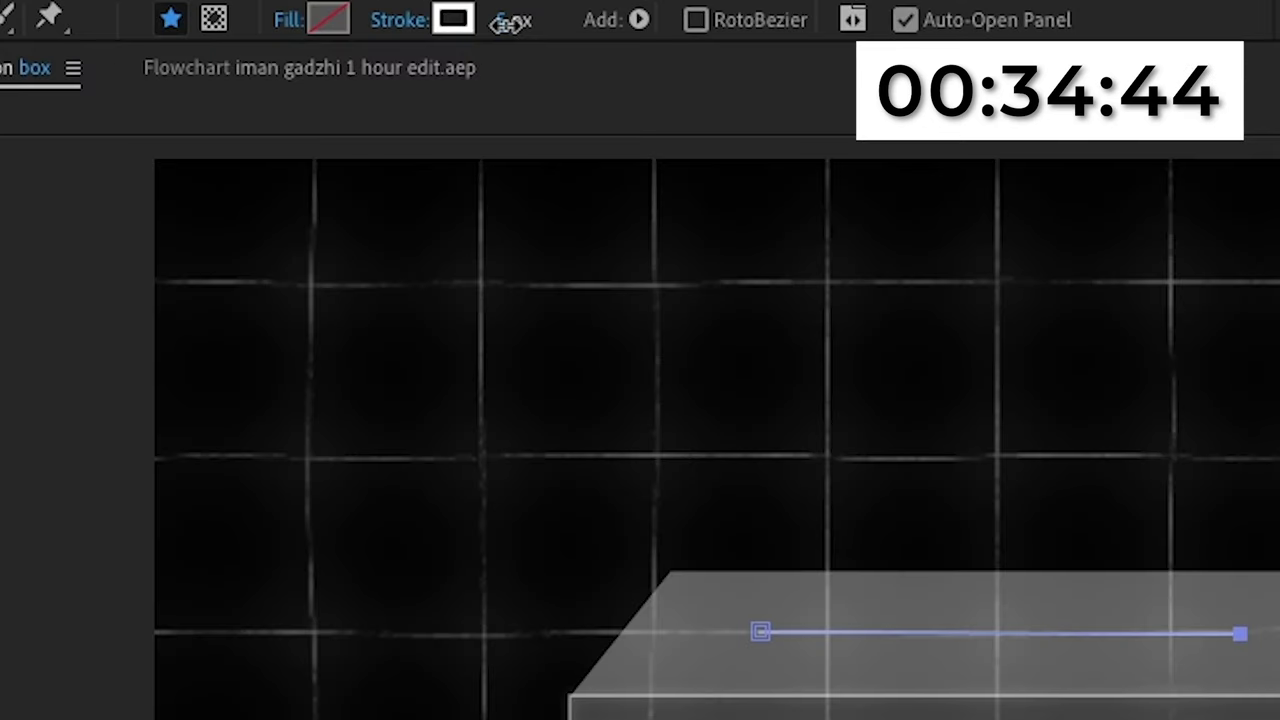
drag(506, 24, 541, 23)
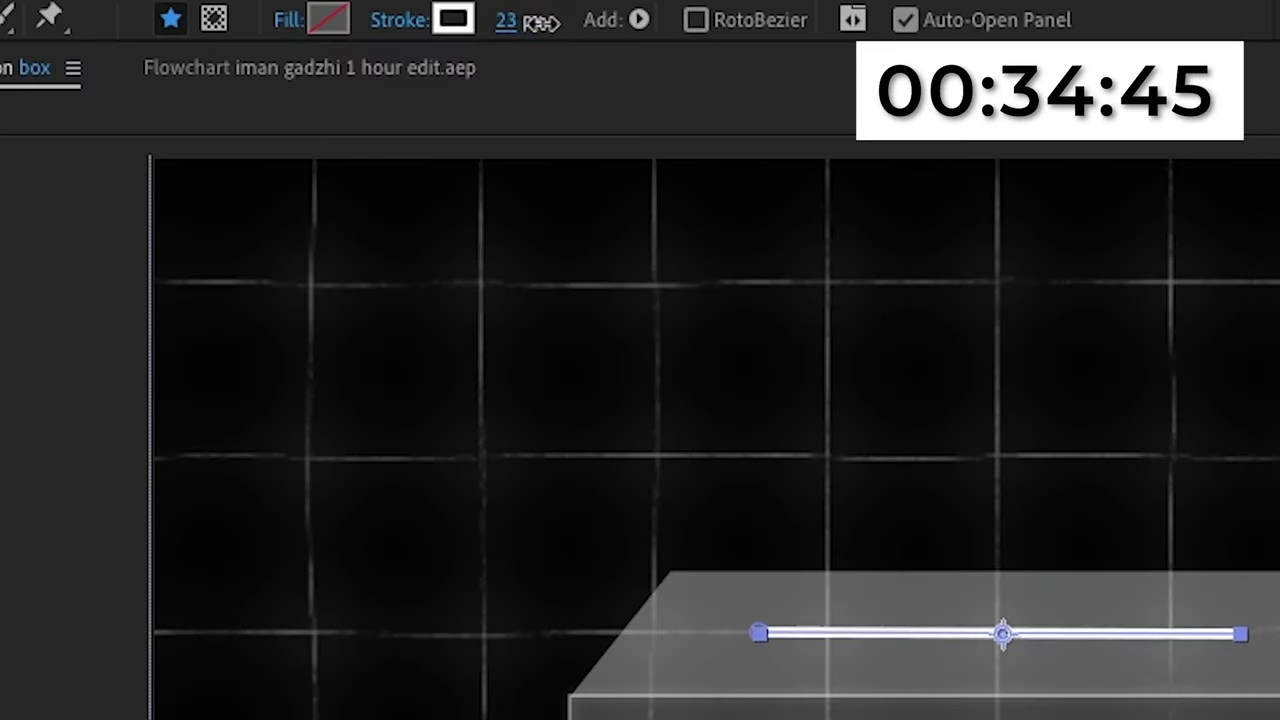
Step: Place the box composition beneath the adjustment layer in the iman gadzhi 1 hour edit composition and hide the box's grid background
click(187, 88)
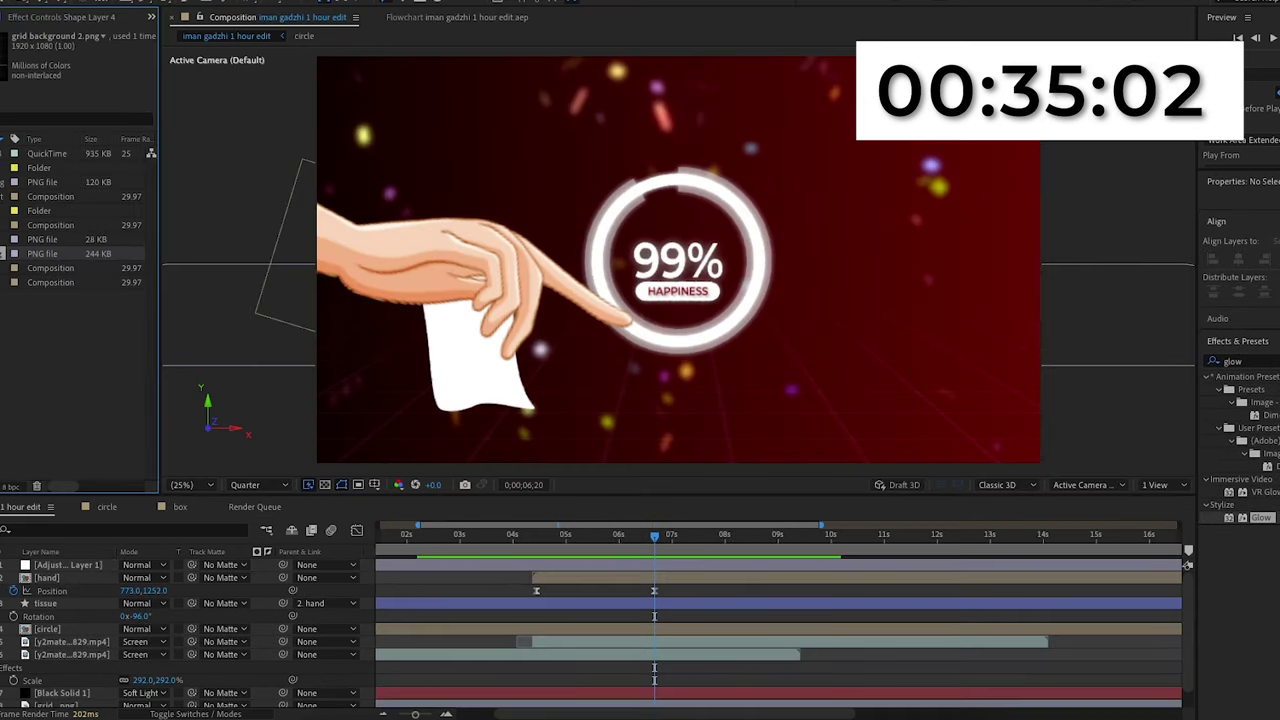
drag(40, 282, 633, 575)
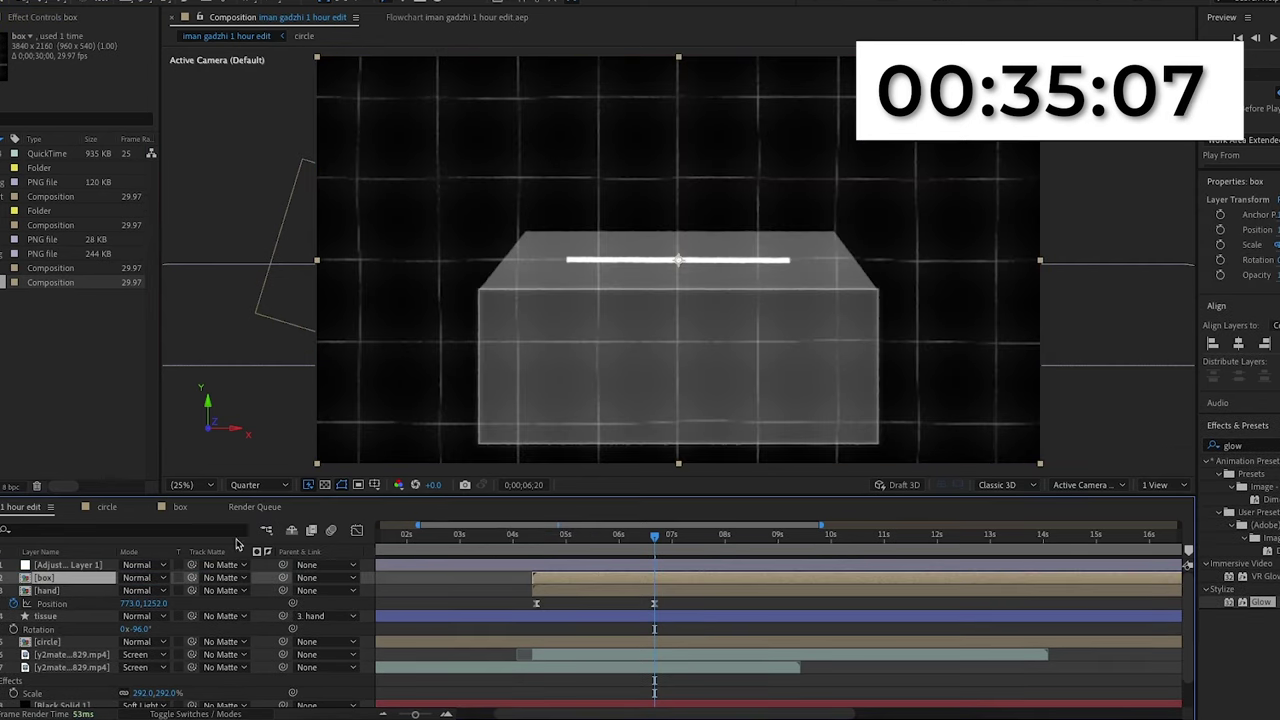
double_click(52, 580)
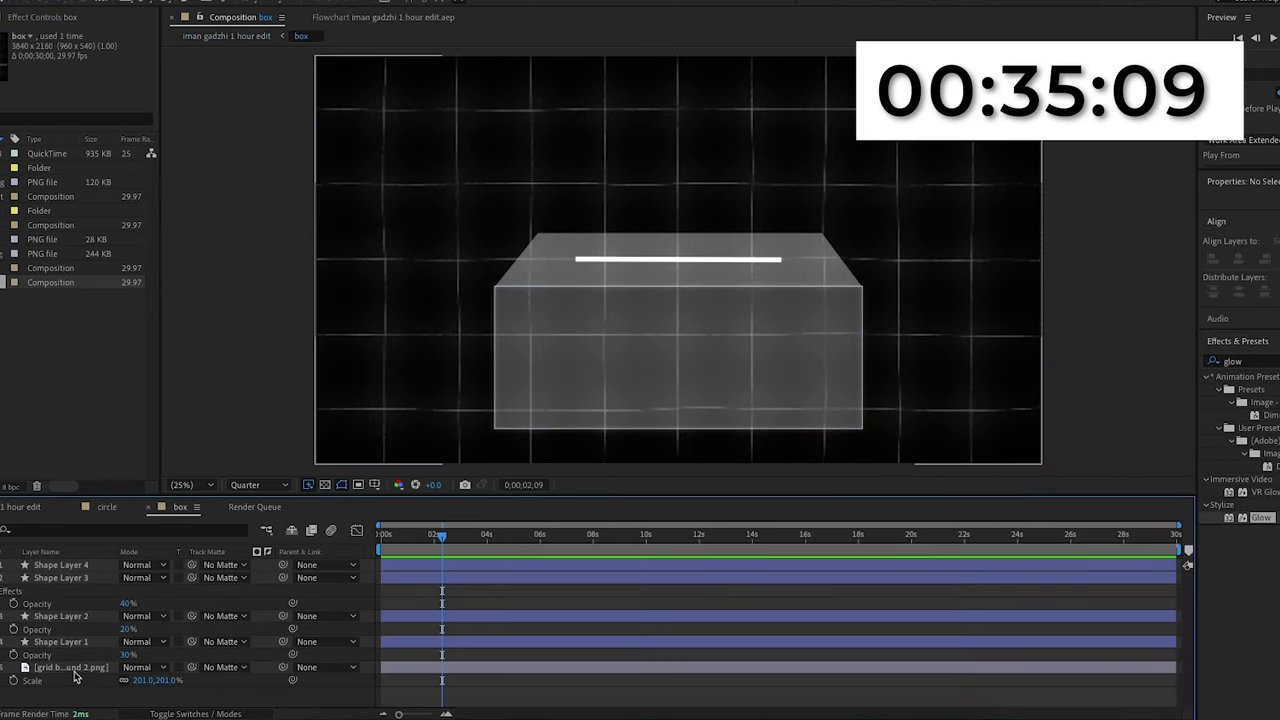
click(20, 506)
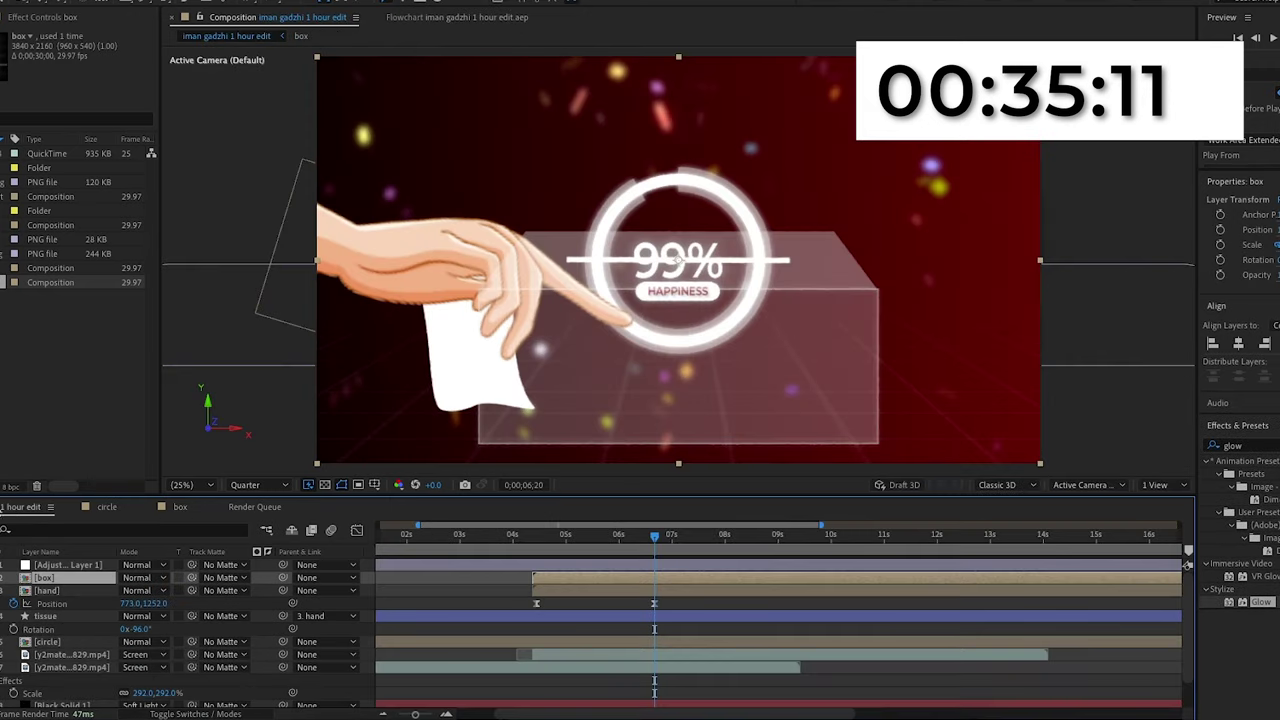
Step: Scale the box layer to 45% and move it beneath the hand's tissue
key(s)
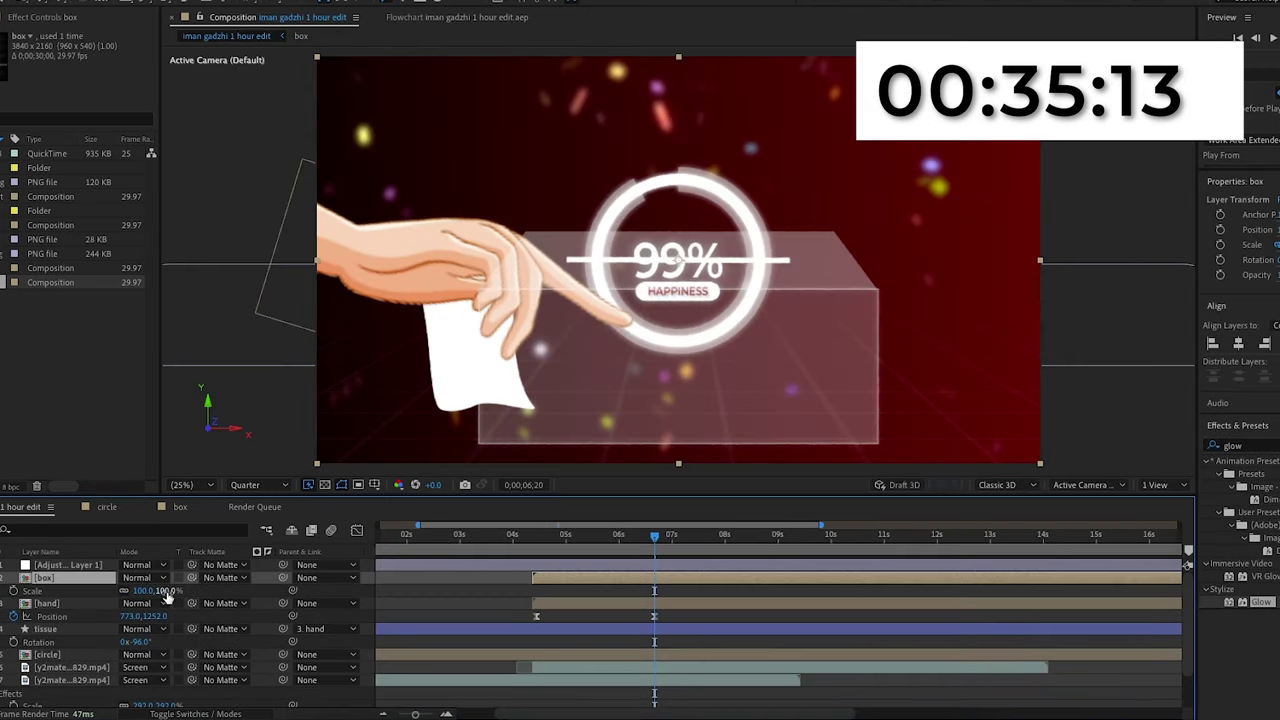
drag(140, 590, 90, 590)
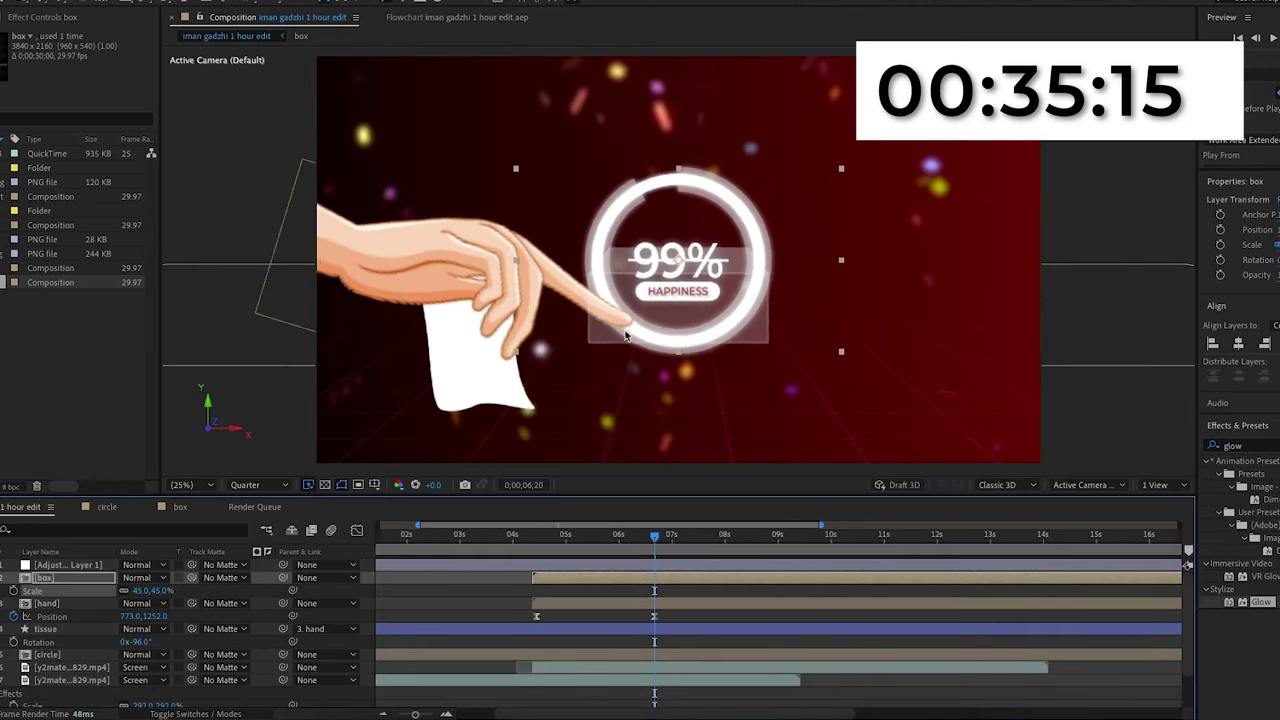
drag(589, 362, 385, 520)
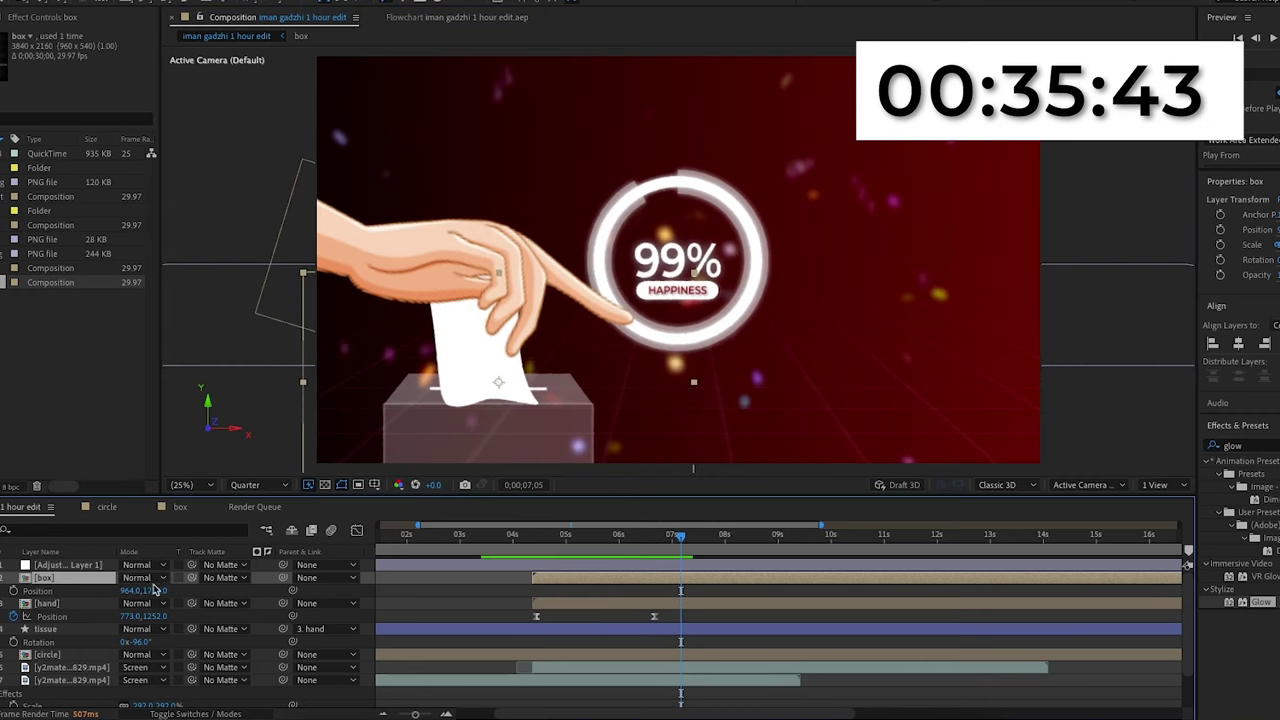
Step: Set the box layer's position to 964, 1620 and parent it to the hand layer
drag(155, 590, 127, 591)
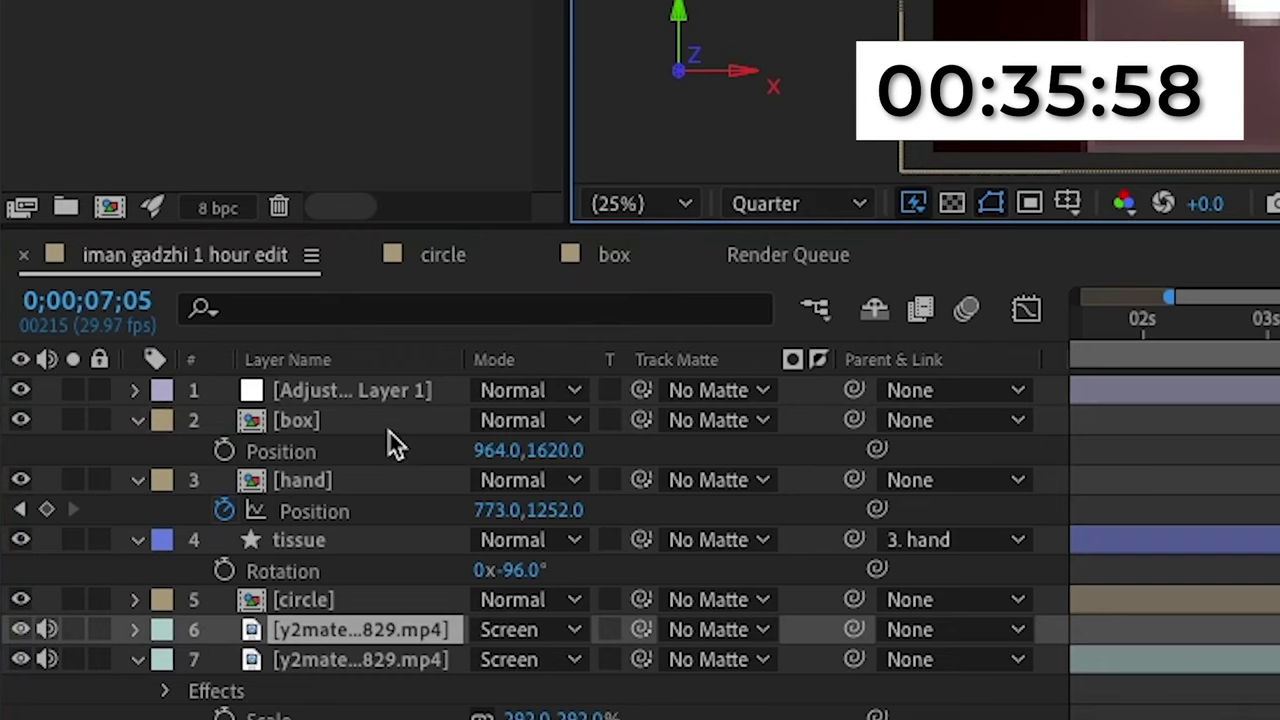
drag(853, 420, 480, 478)
key(space)
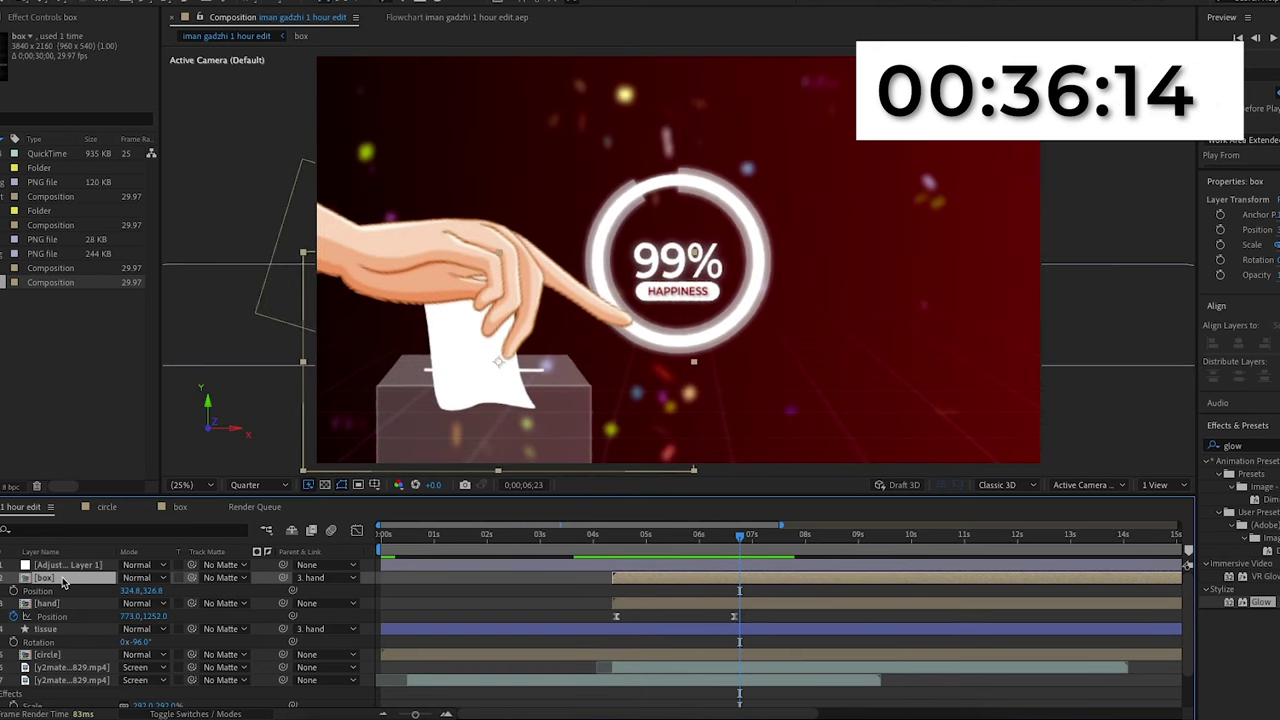
Step: Split the tissue and hand layers at 0;00;06;23 and parent the second tissue segment to the second hand segment
click(715, 633)
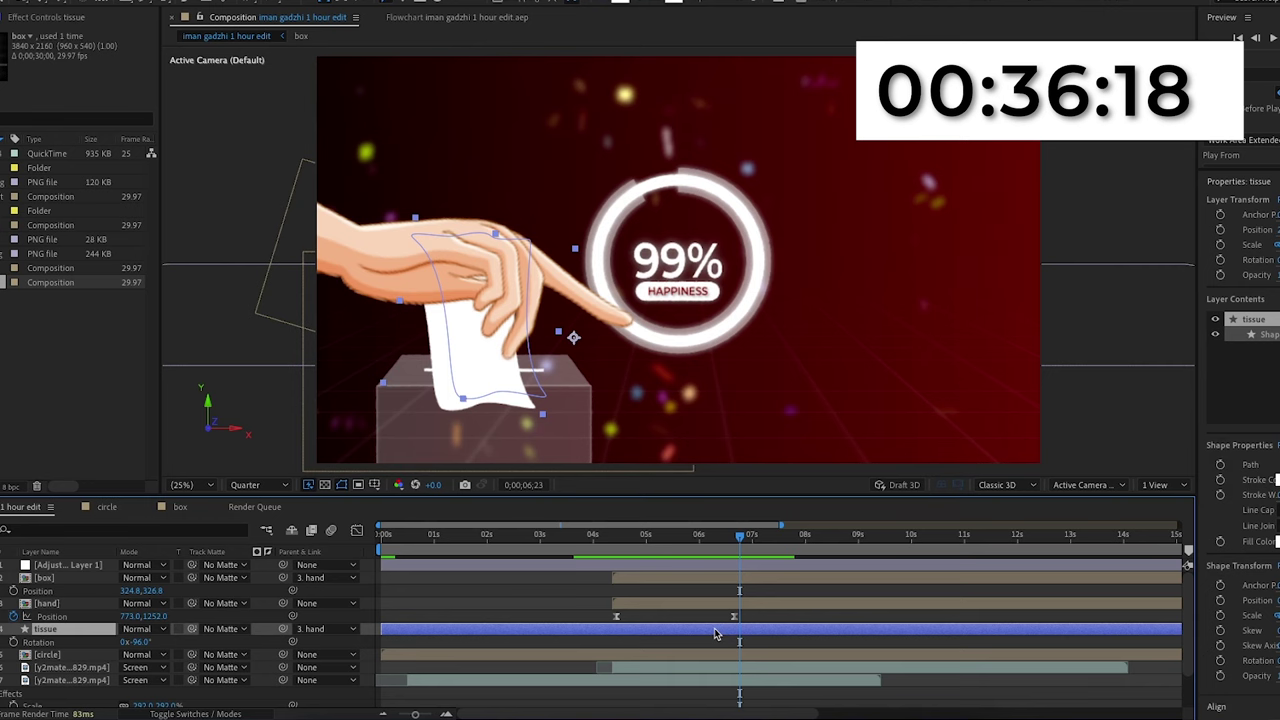
key(ctrl+shift+d)
click(762, 607)
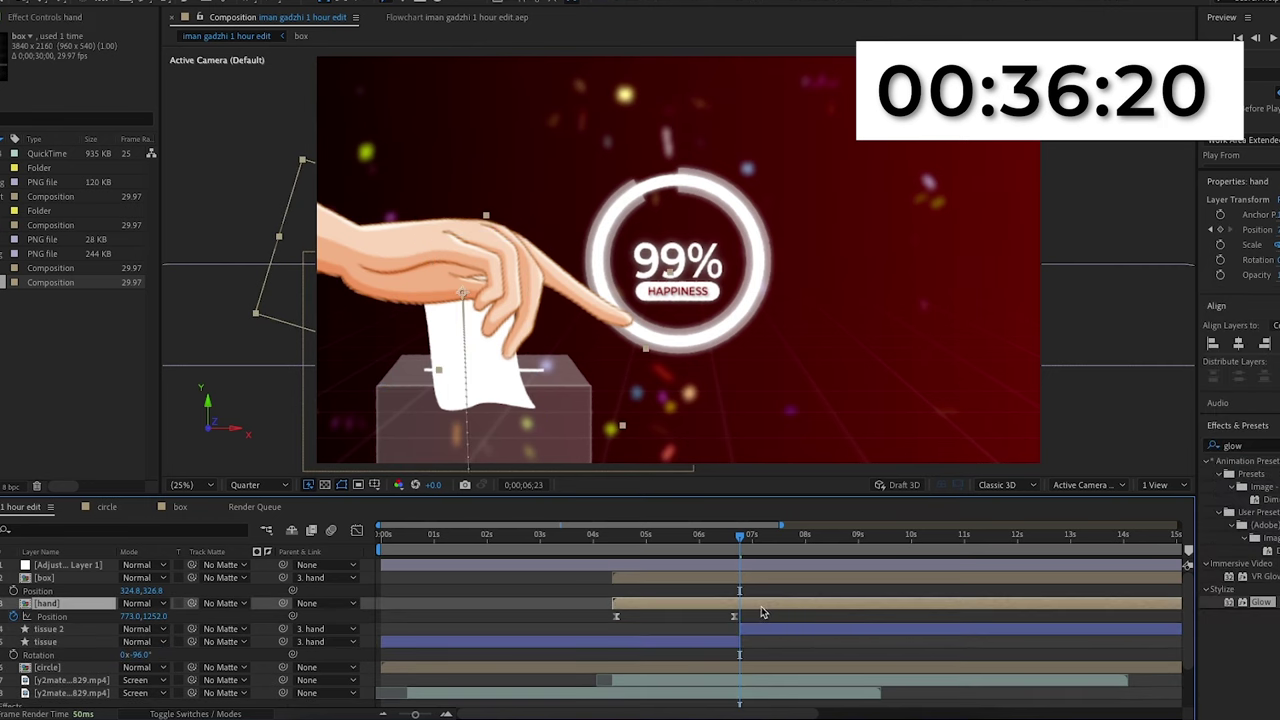
key(ctrl+shift+d)
click(762, 628)
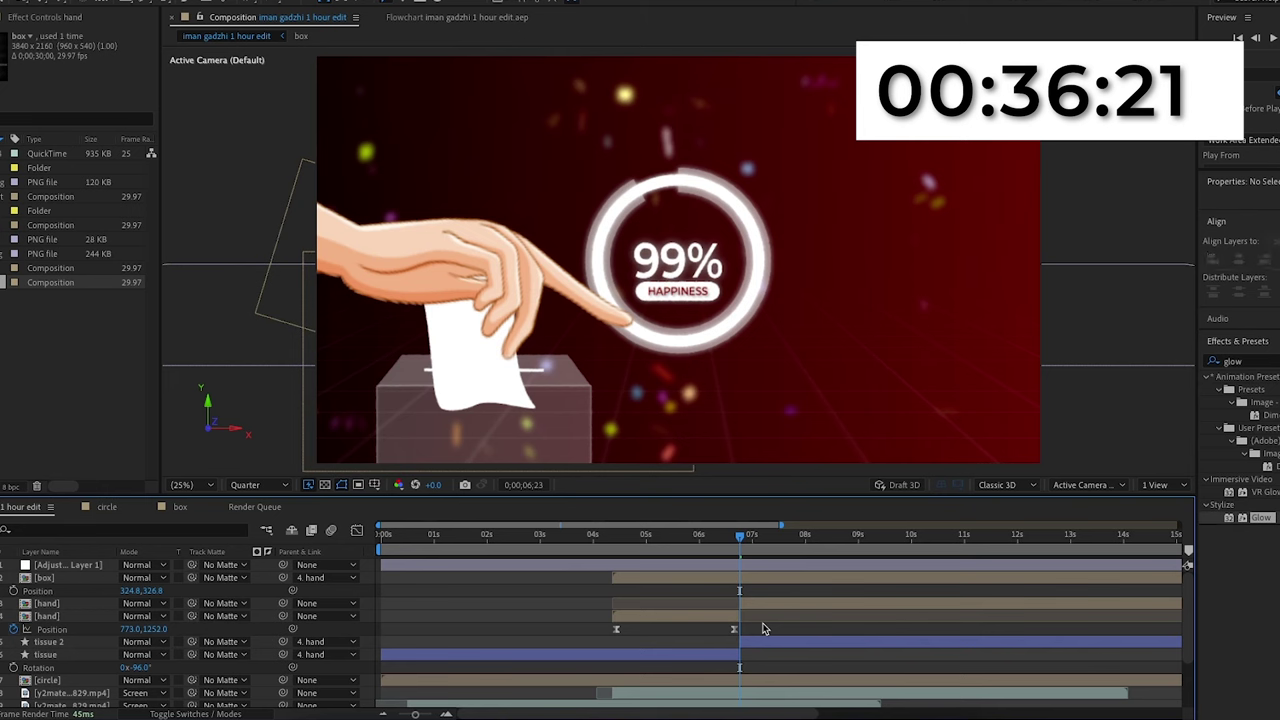
click(148, 643)
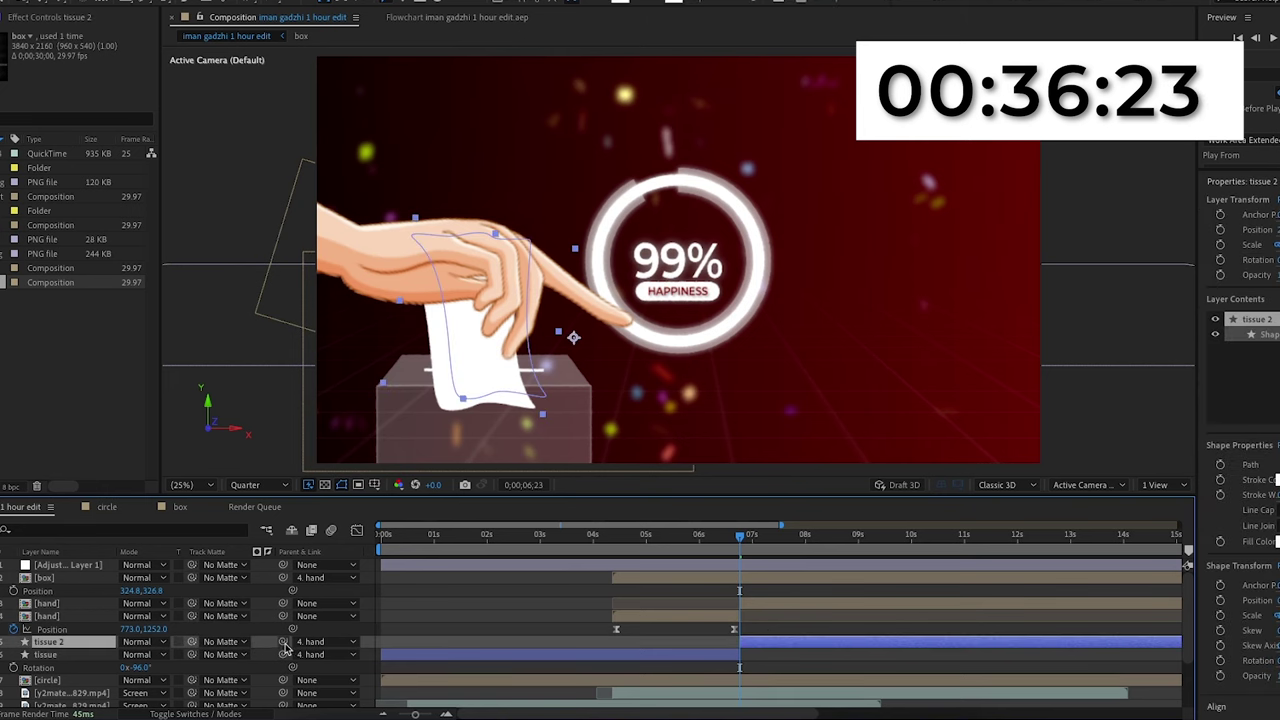
drag(284, 643, 90, 606)
Step: Keyframe the second hand segment's rotation from 107° at 0;00;06;23 to 81° at about 0;00;08;21
click(52, 605)
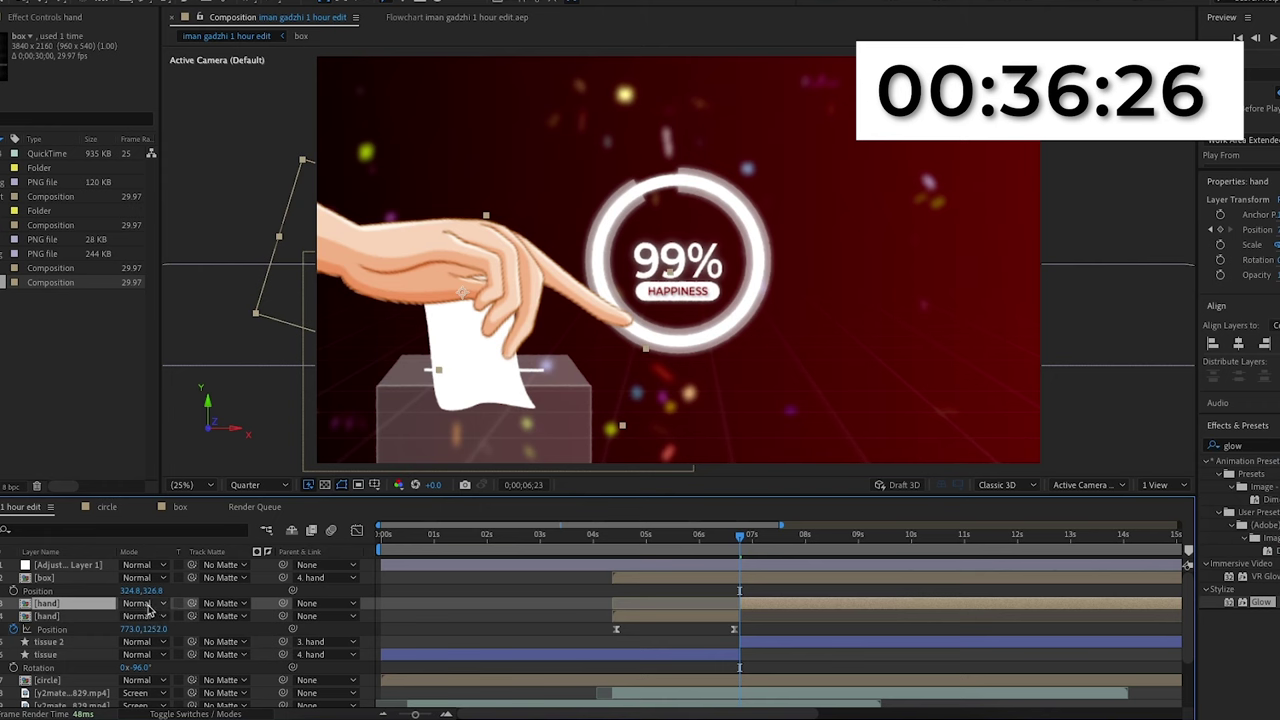
key(r)
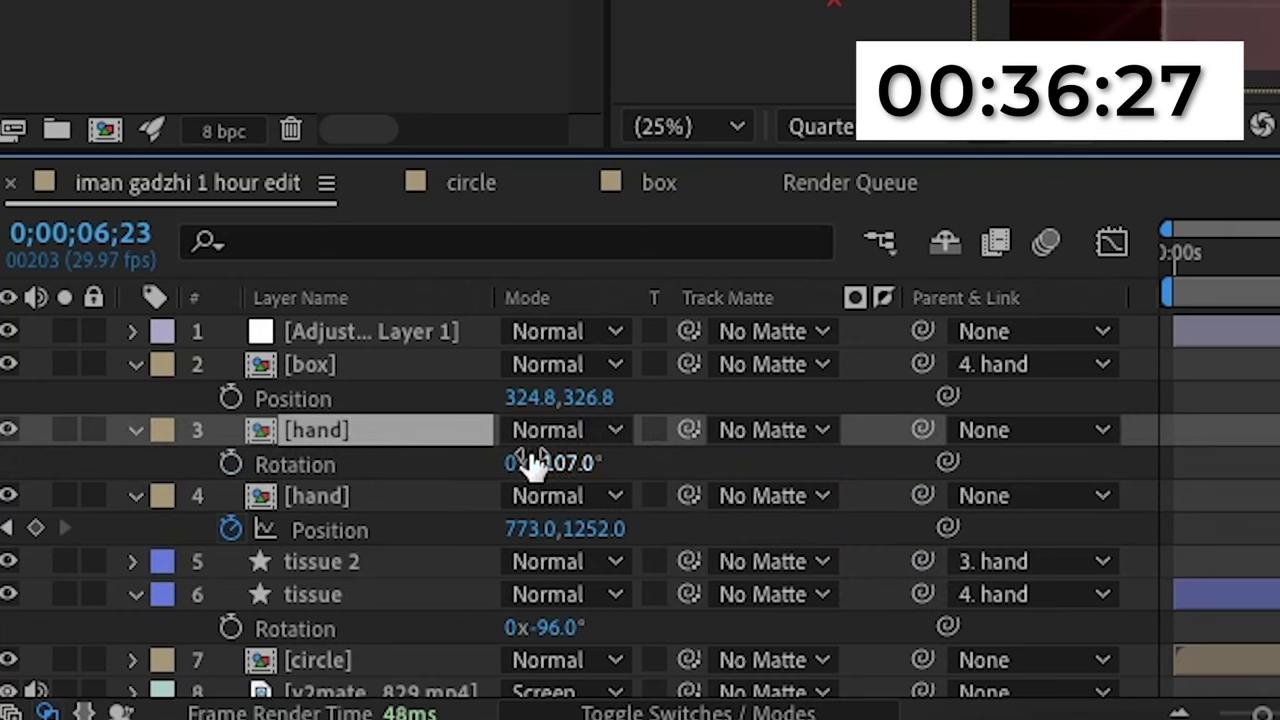
click(231, 463)
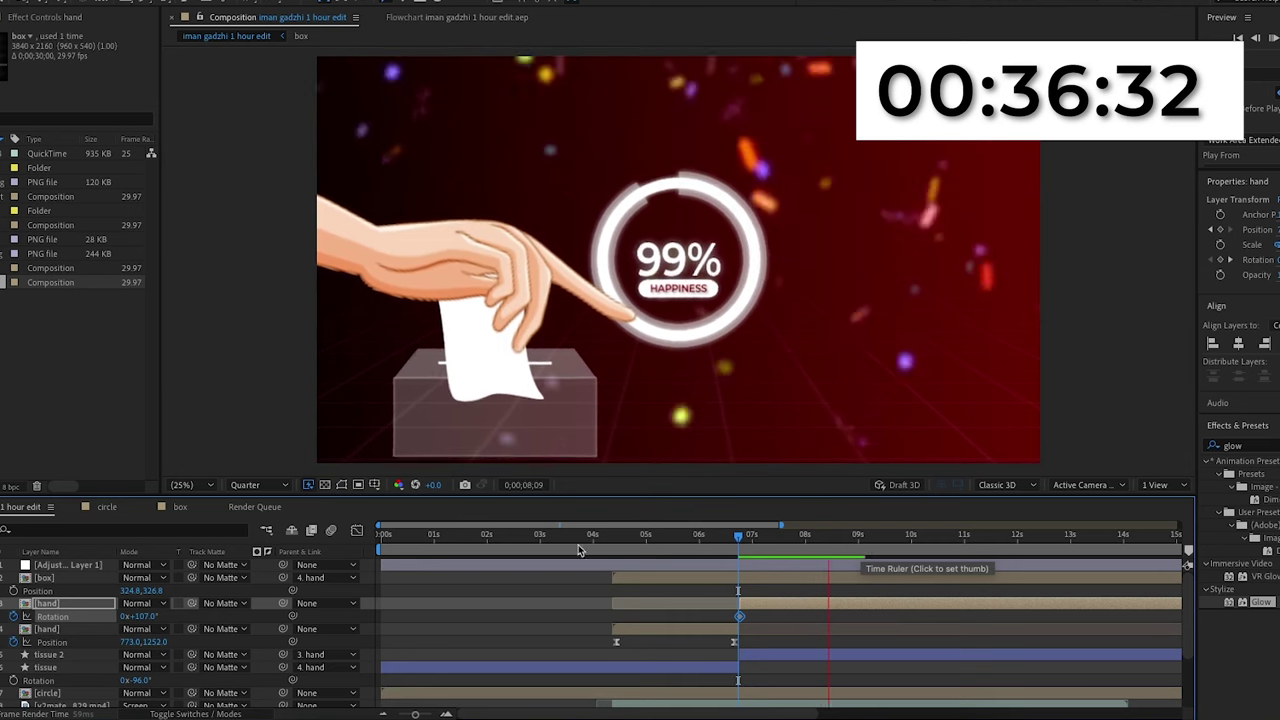
key(space)
drag(140, 616, 119, 616)
drag(842, 540, 739, 540)
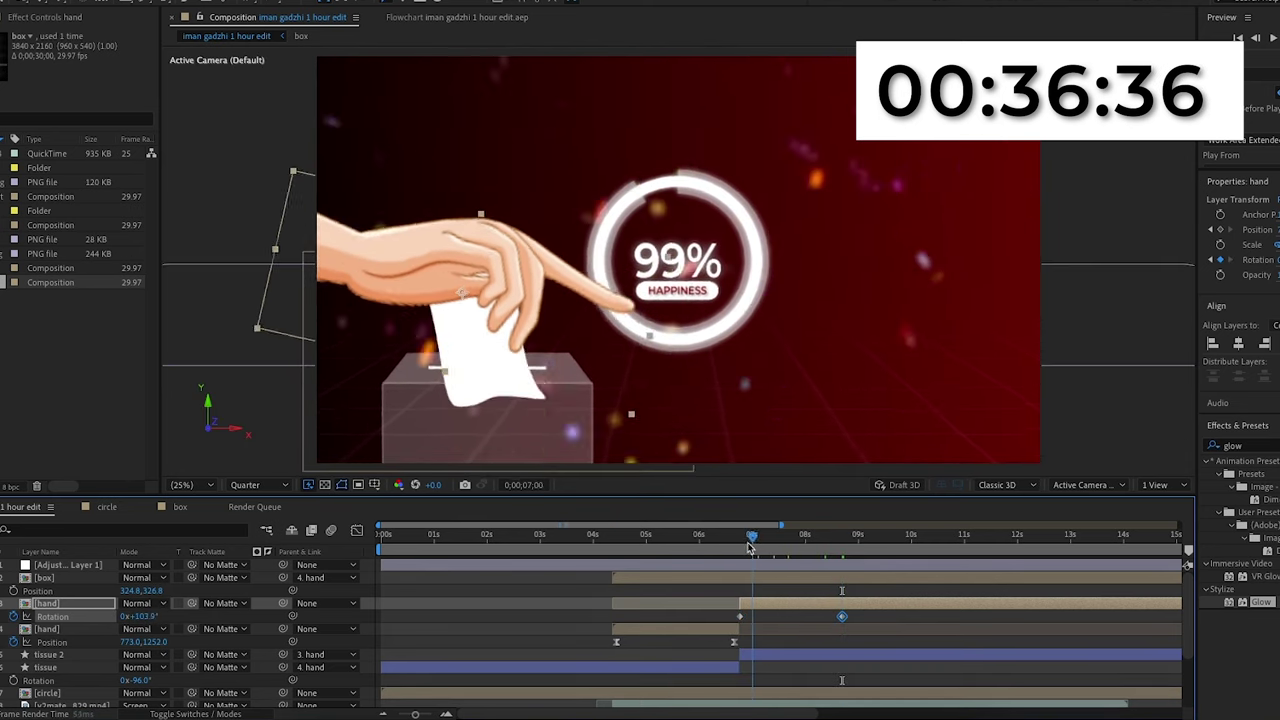
Step: Replace the second hand segment's copied position keyframes with a single one at 0;00;06;23
key(p)
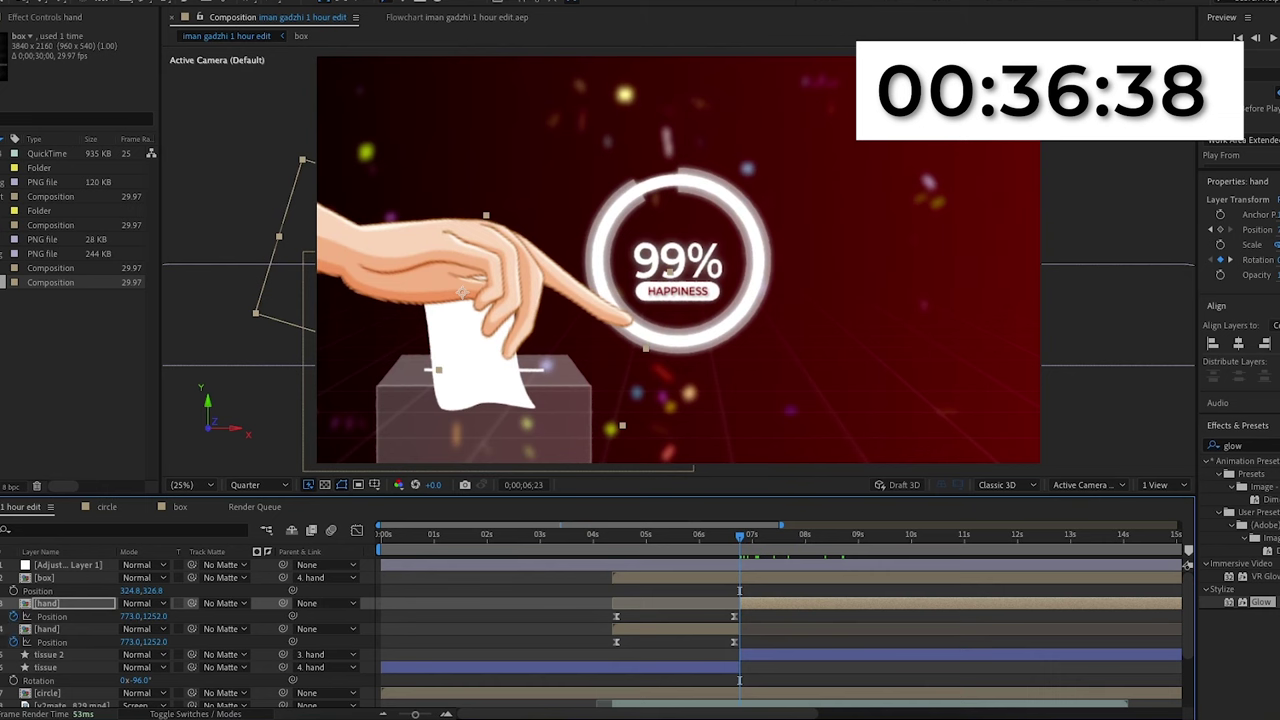
click(0, 616)
drag(600, 608, 748, 616)
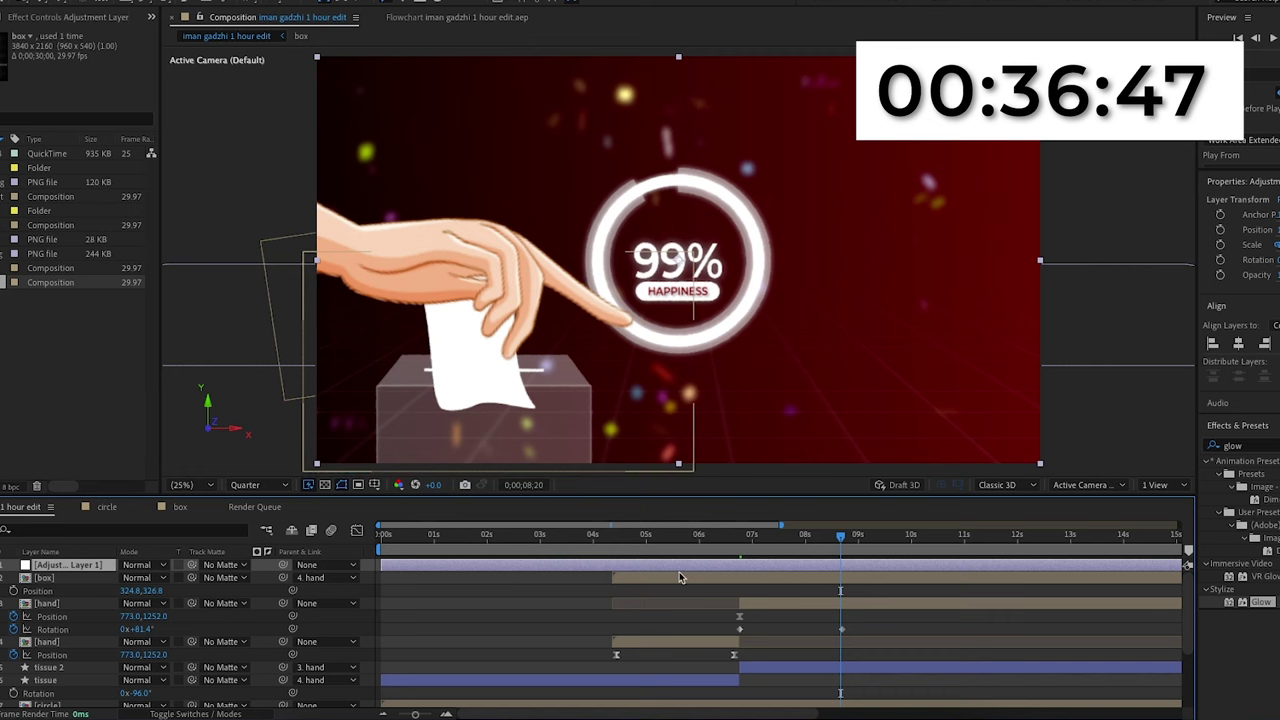
Step: Keyframe the second hand segment's position at 557, 876 at 0;00;08;21, raising the hand and tissue above the box
click(842, 539)
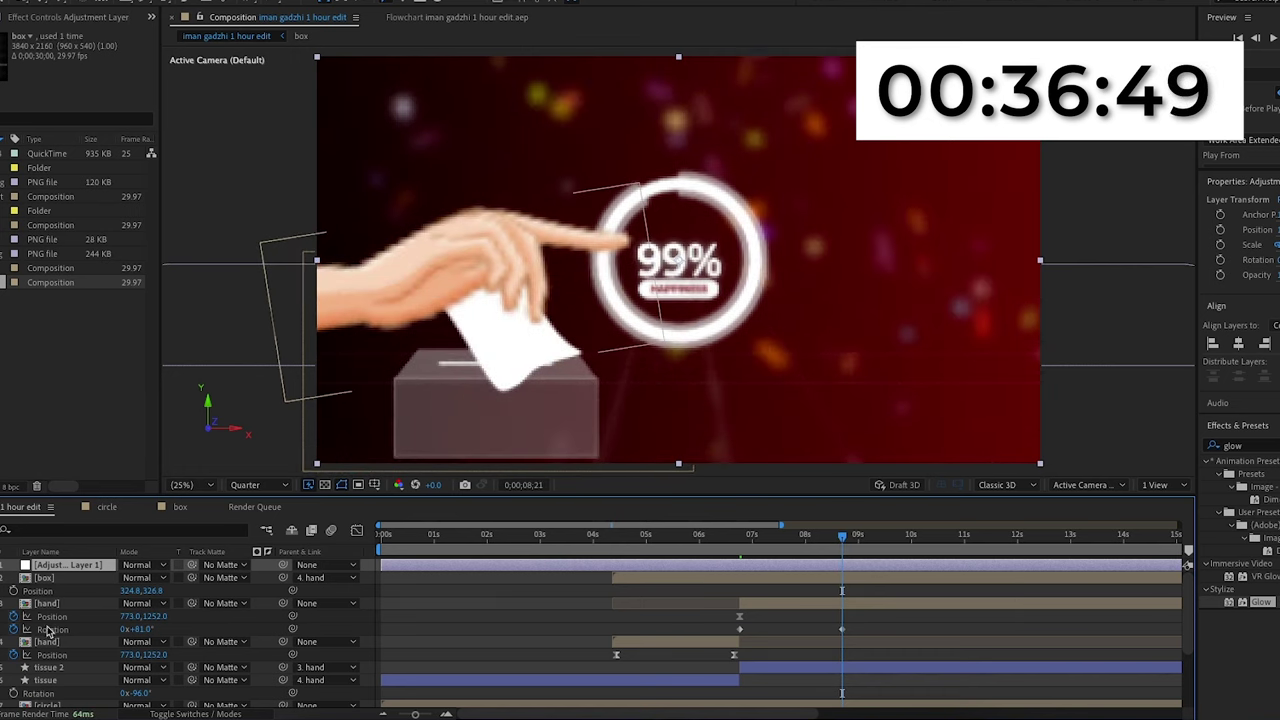
drag(476, 275, 445, 220)
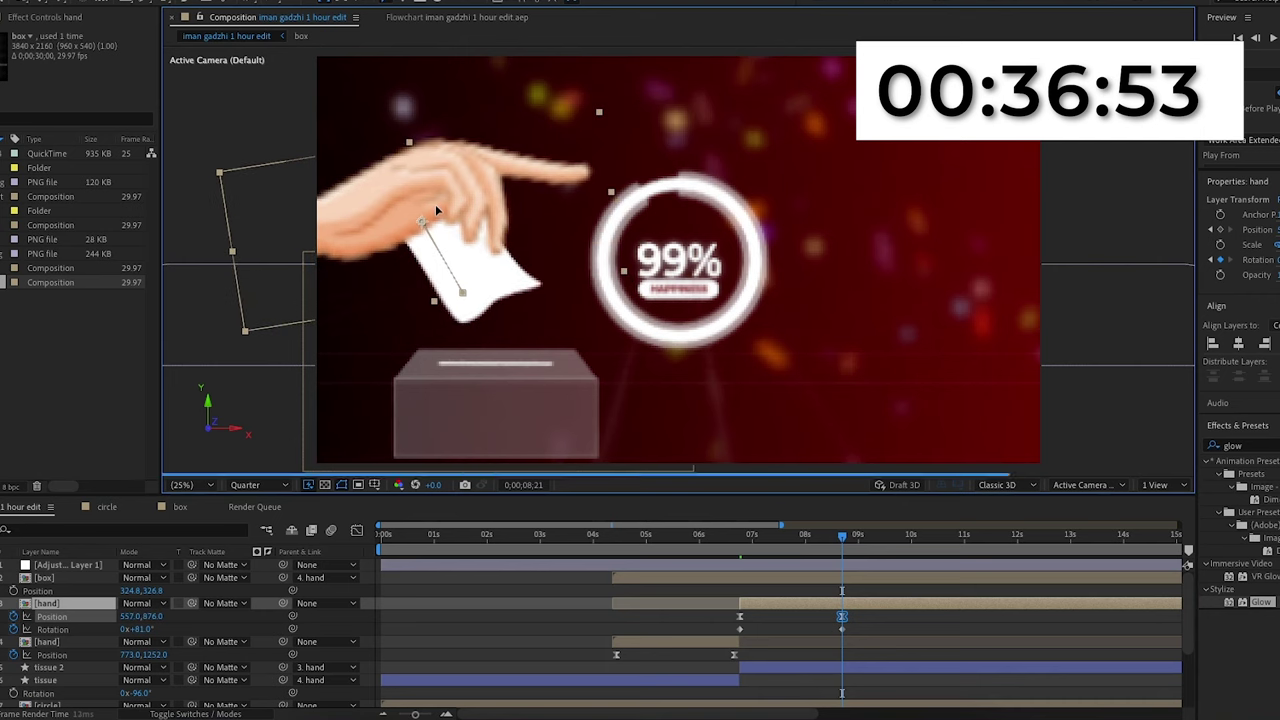
click(685, 535)
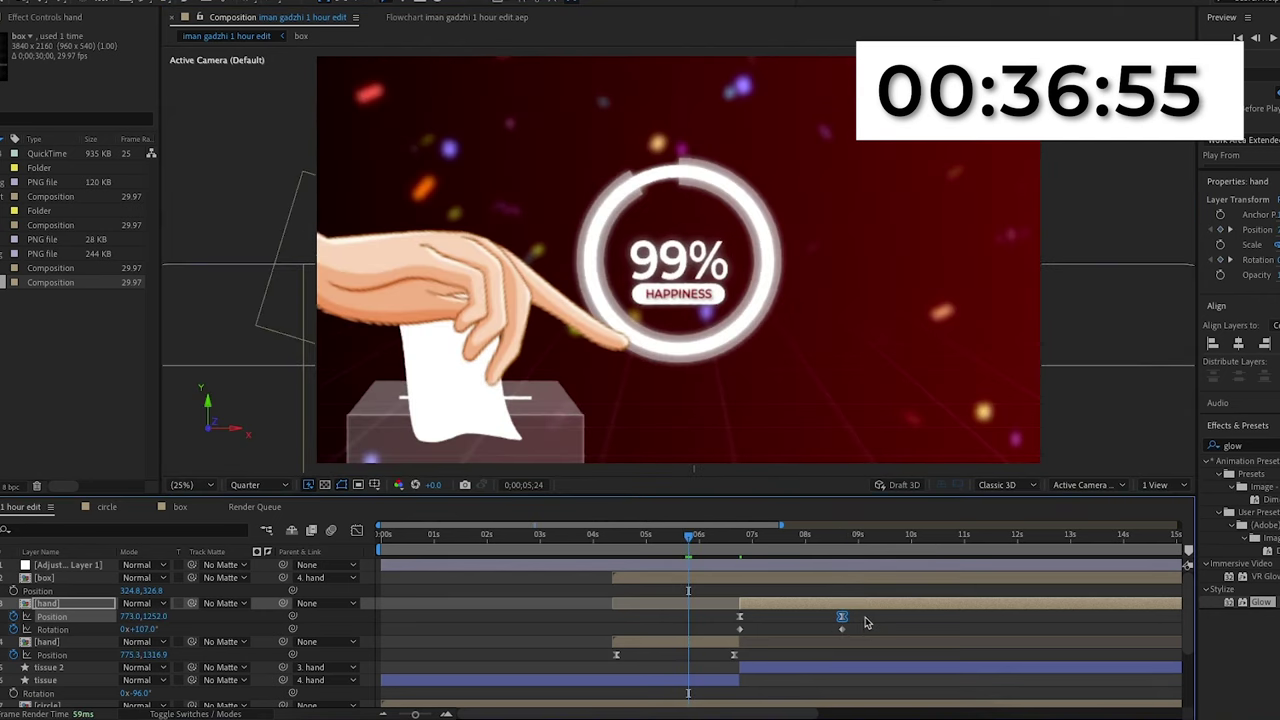
Step: Apply easing to the second hand segment's position and rotation keyframes and check the resulting upward motion
drag(860, 615, 705, 632)
drag(858, 614, 723, 640)
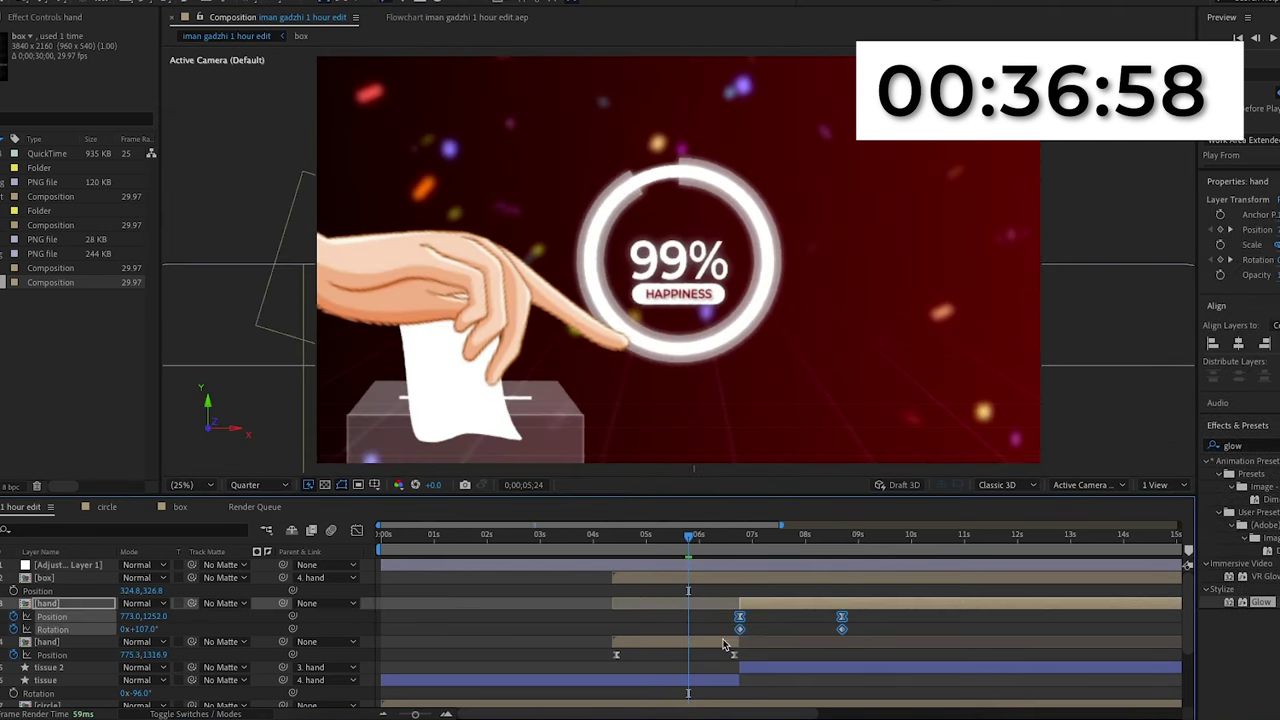
click(357, 530)
click(800, 536)
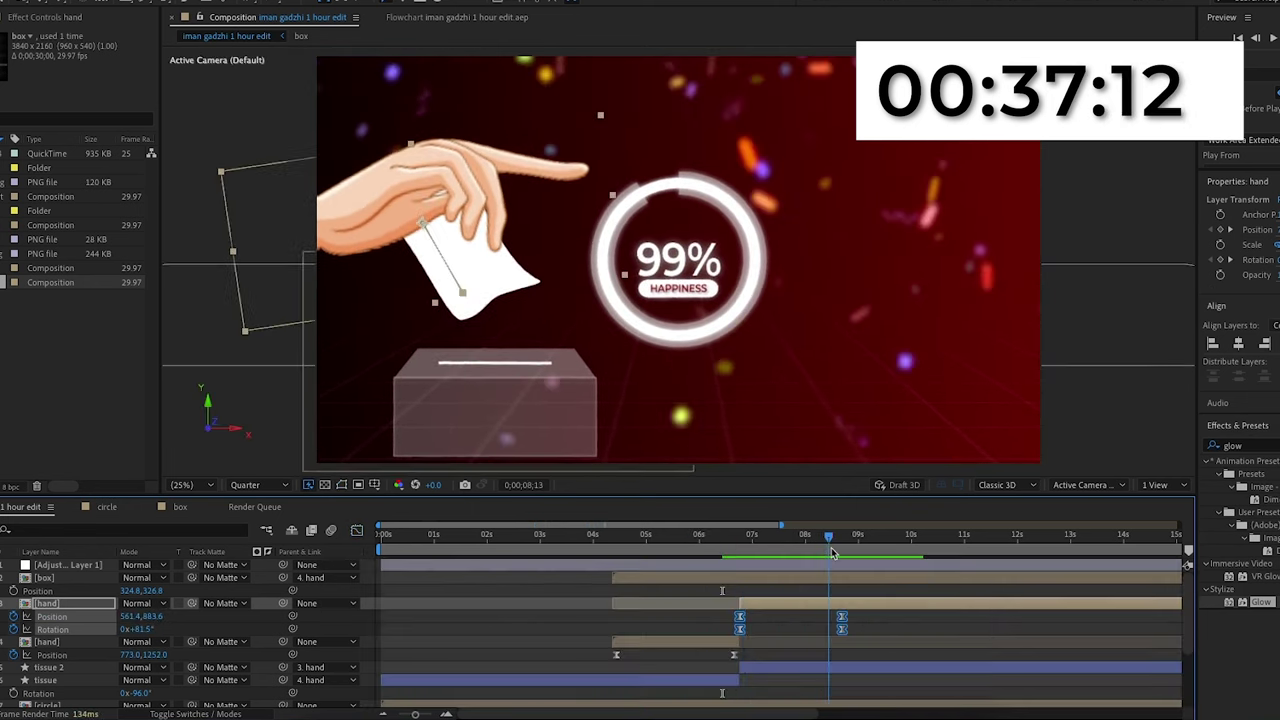
Step: Set the second hand segment's X position to 476 at its 0;00;08;21 keyframe and preview the lift
drag(831, 553, 846, 553)
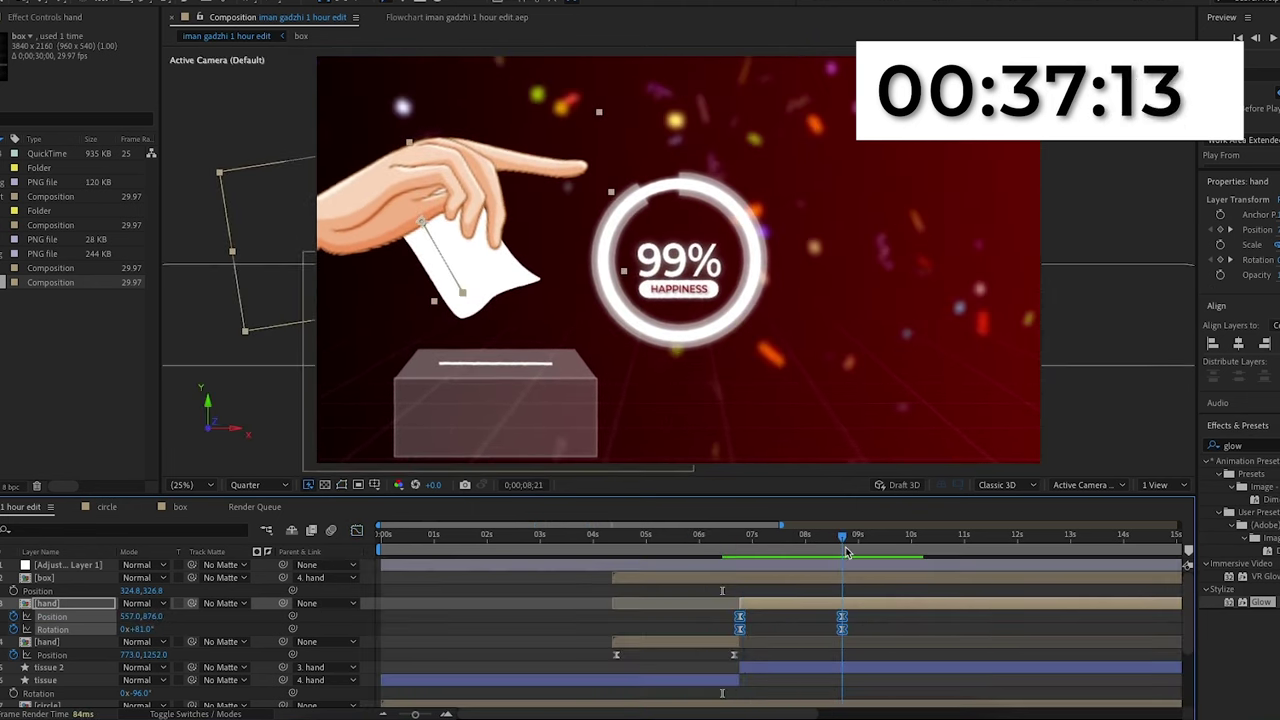
click(871, 622)
drag(125, 616, 66, 616)
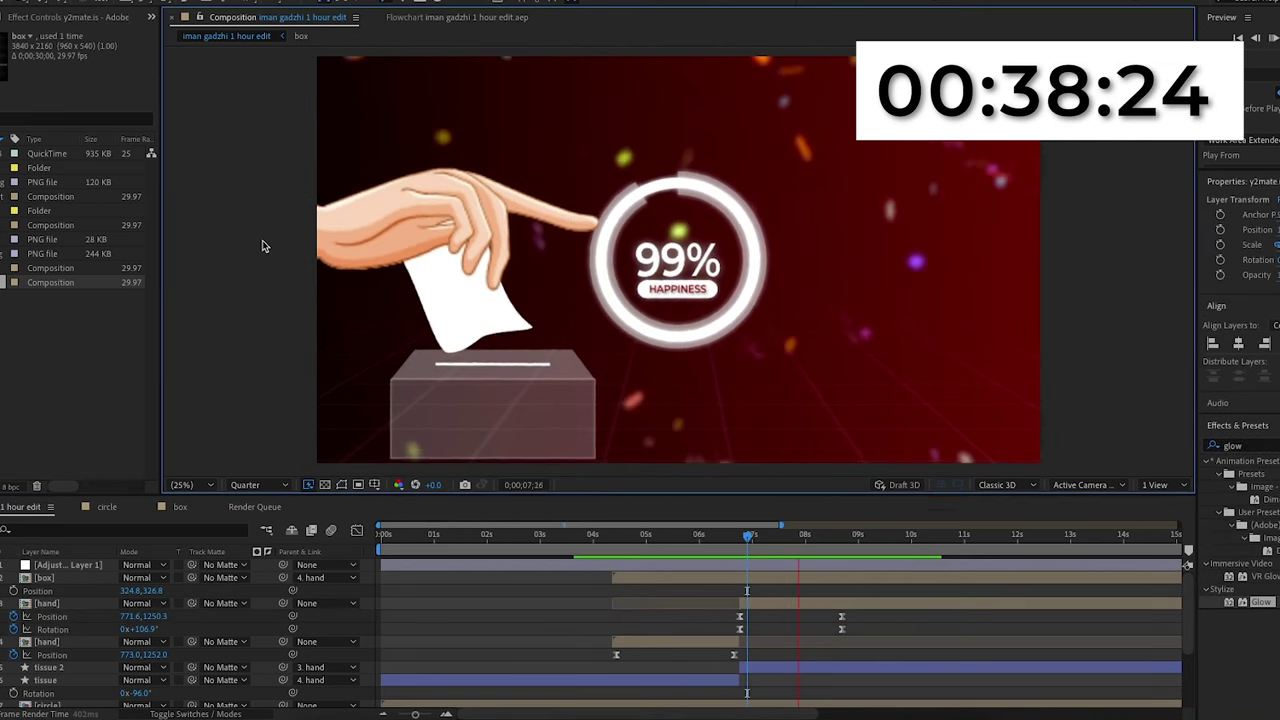
click(841, 542)
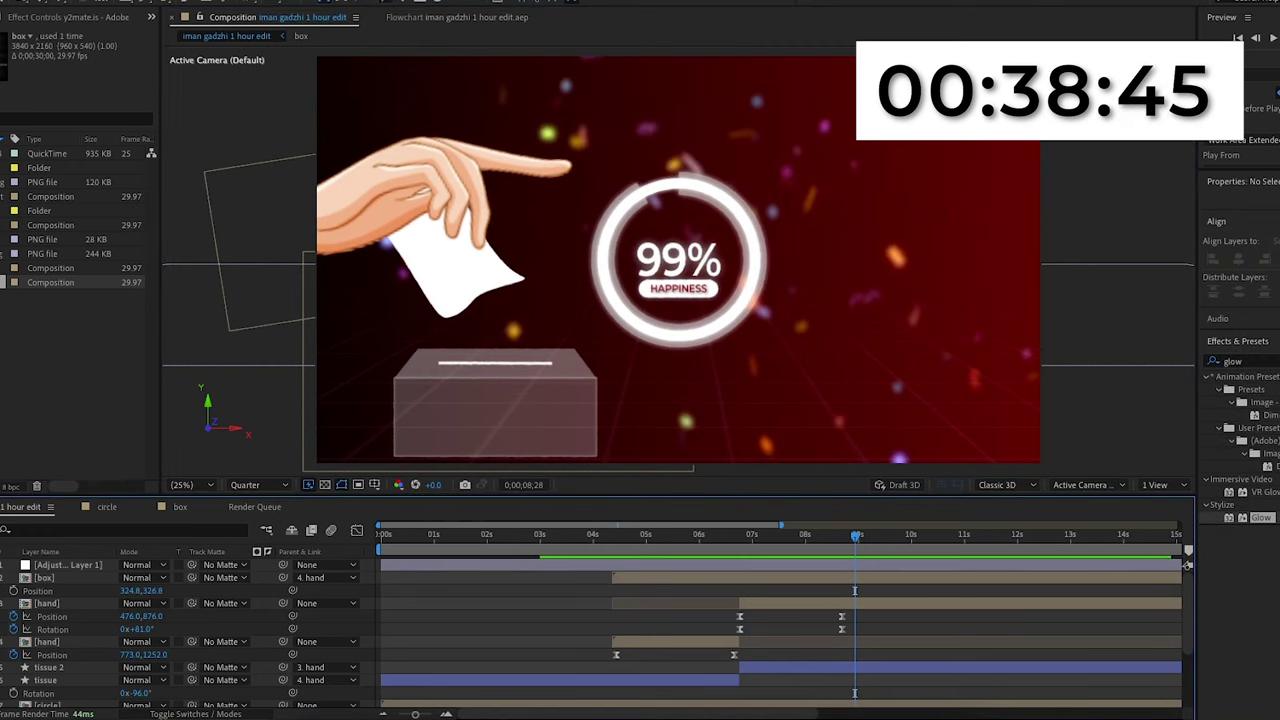
Step: Create a UHD (4K) 30-second composition named chocolate and add the chocolate bar PNG to it
text(chocolate)
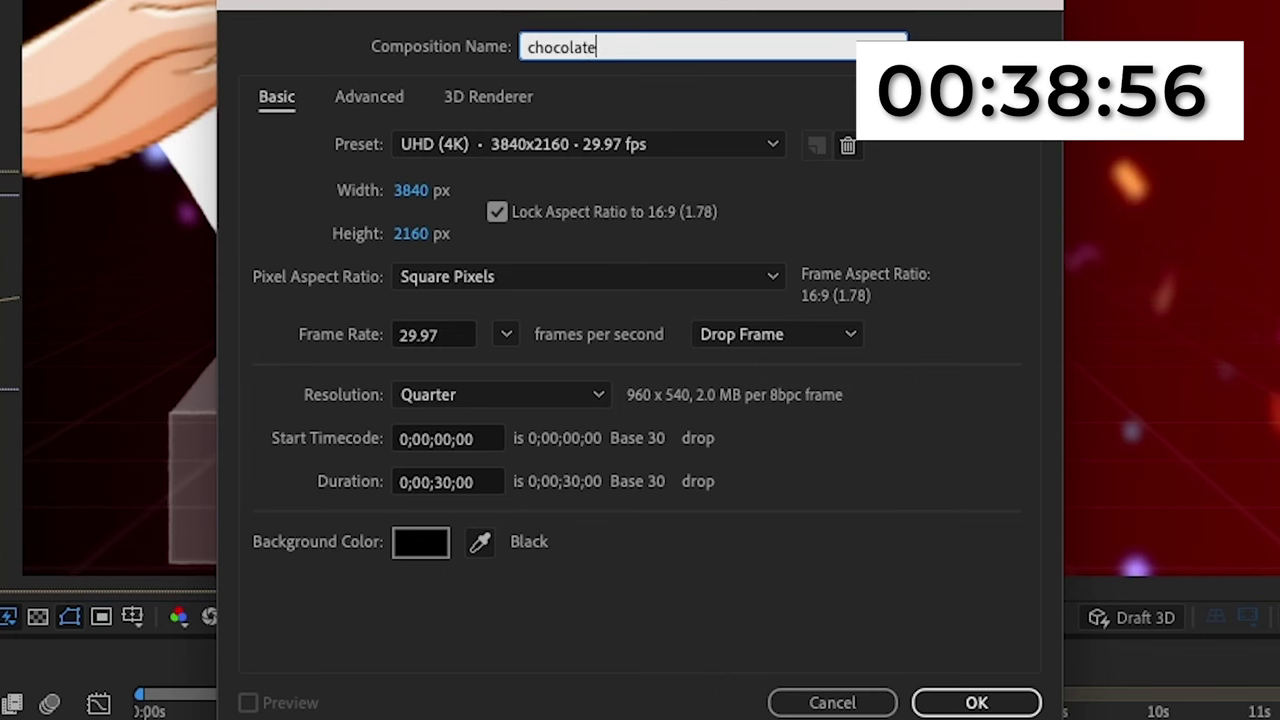
key(Return)
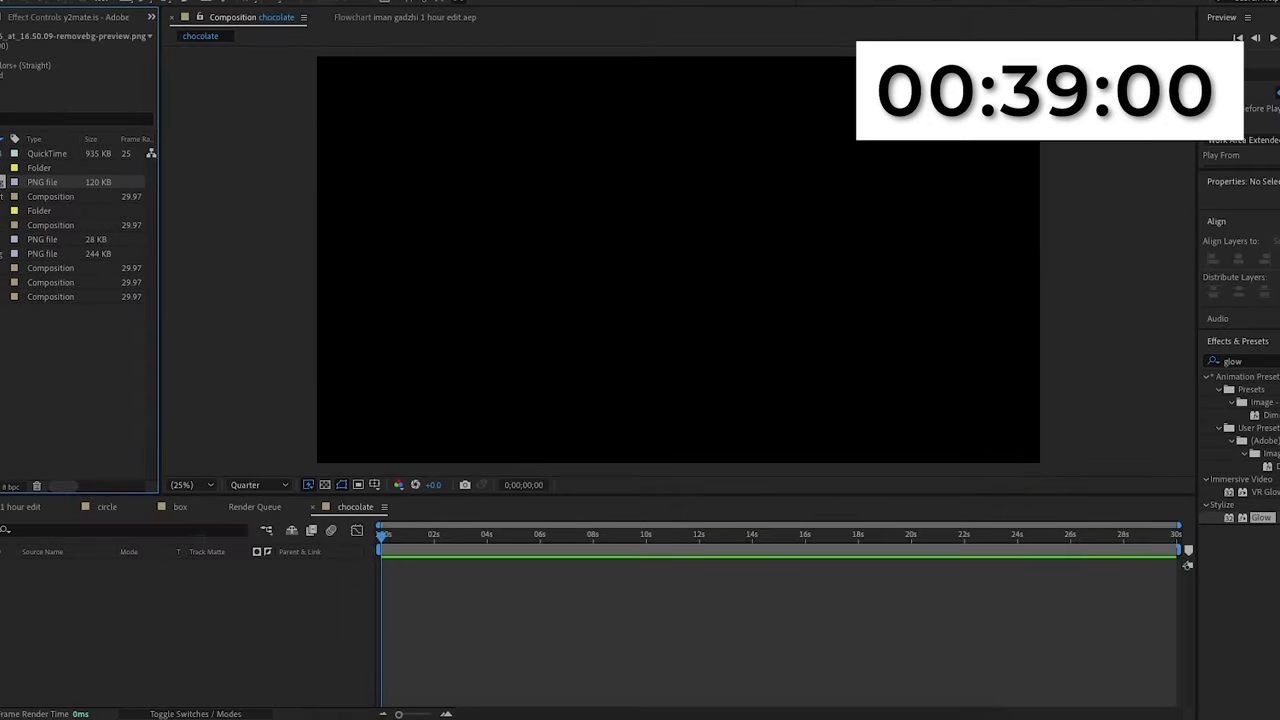
key(ctrl+slash)
Step: Scale the chocolate bar image to 275% and set the preview resolution to Full
key(s)
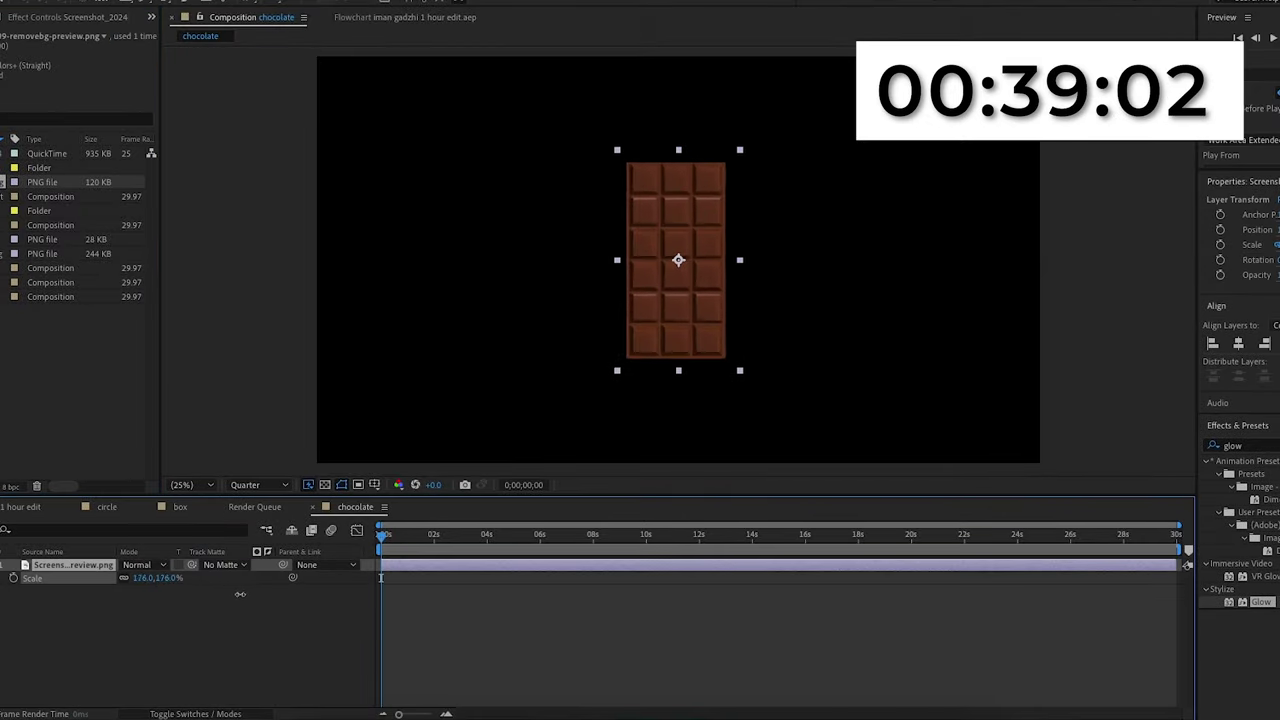
drag(240, 594, 320, 594)
click(298, 428)
click(250, 485)
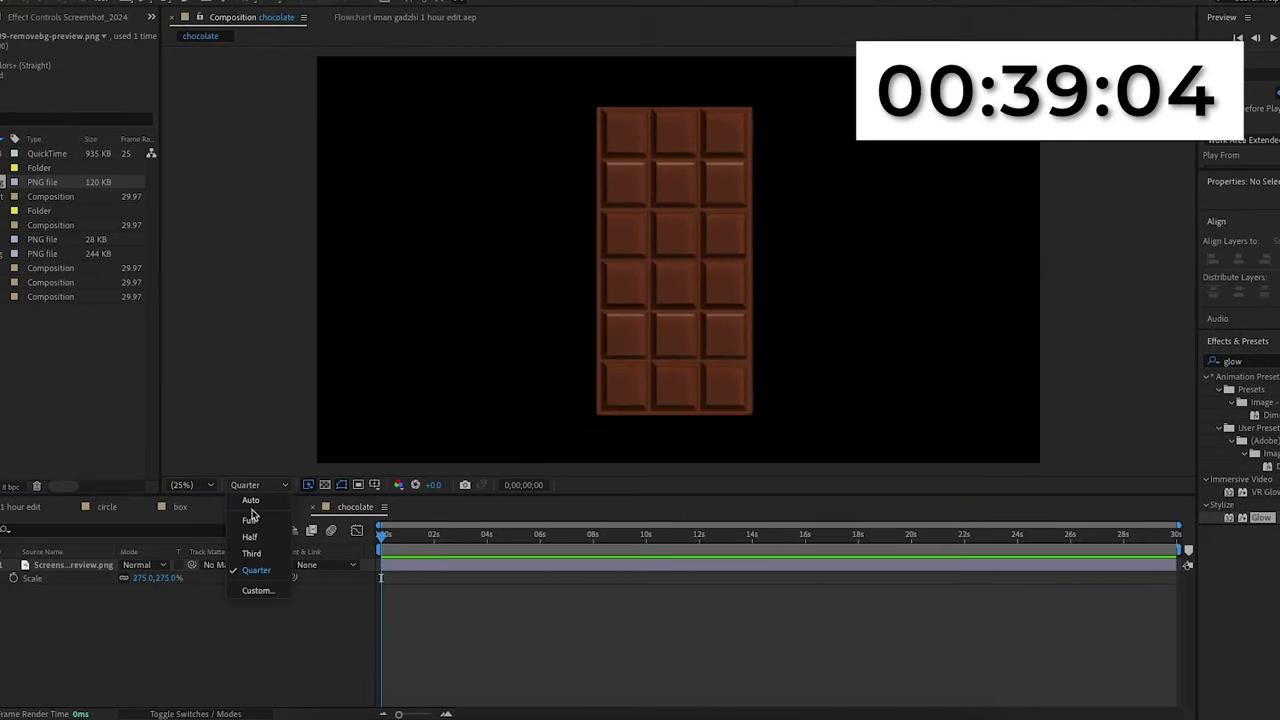
click(251, 518)
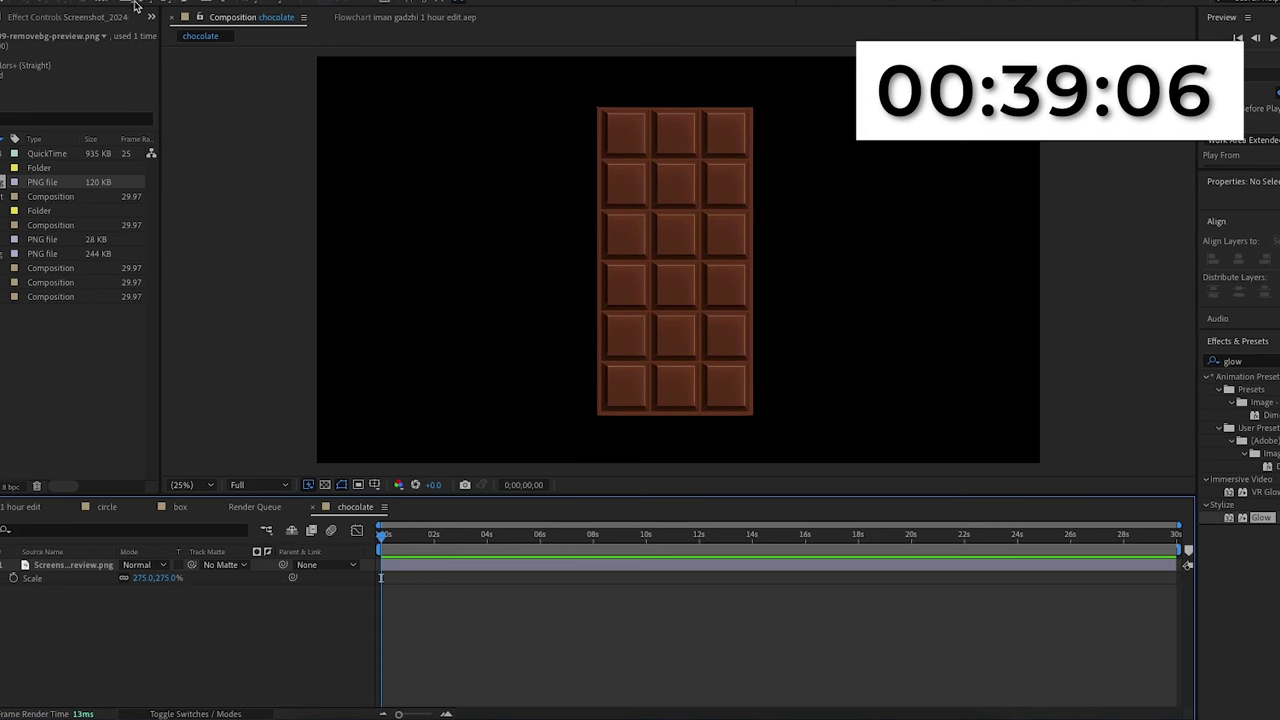
Step: Draw a rectangular mask around the bar's top-left square so only that piece is kept on this layer
scroll(691, 206, up, 3)
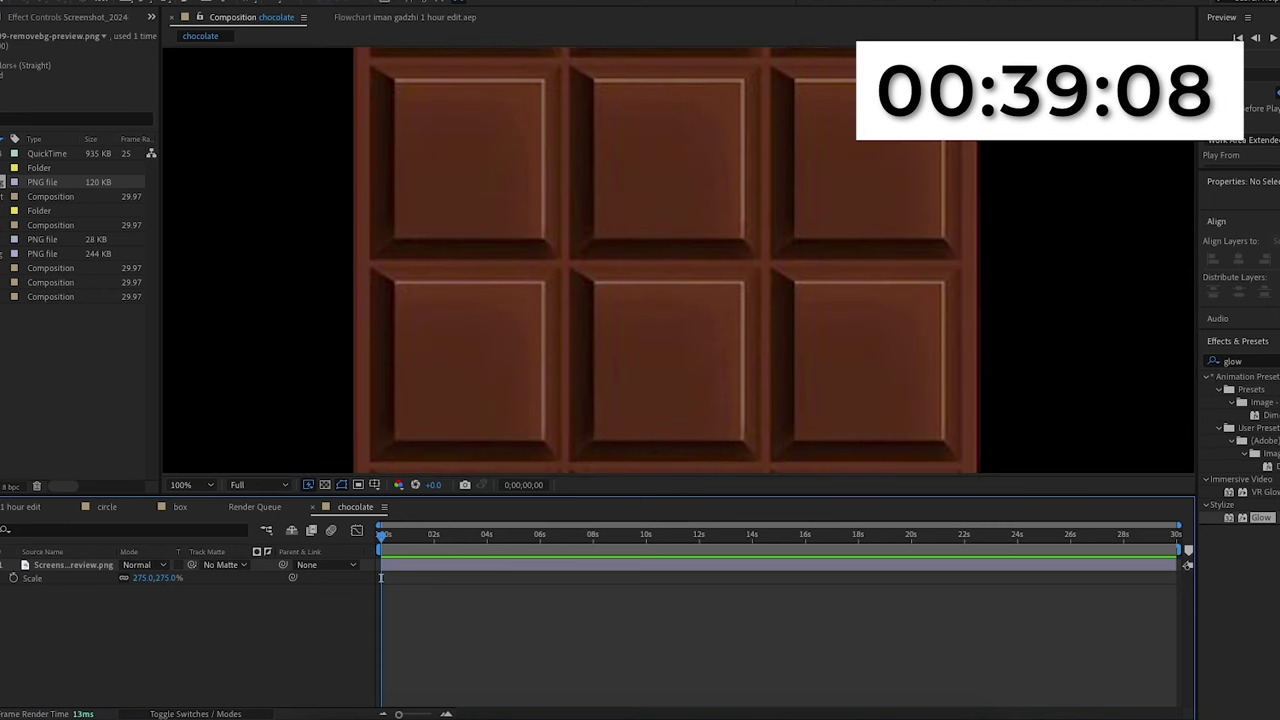
drag(394, 110, 491, 294)
drag(473, 137, 511, 274)
drag(532, 136, 569, 326)
click(81, 568)
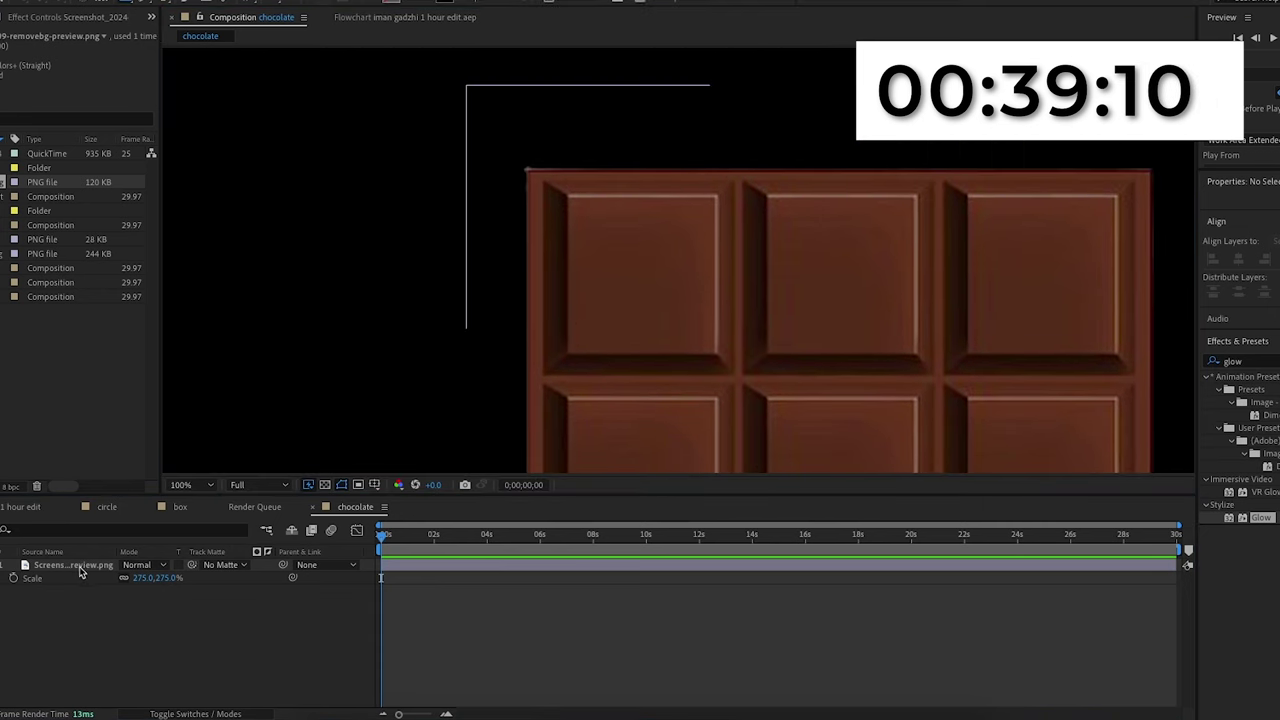
click(80, 566)
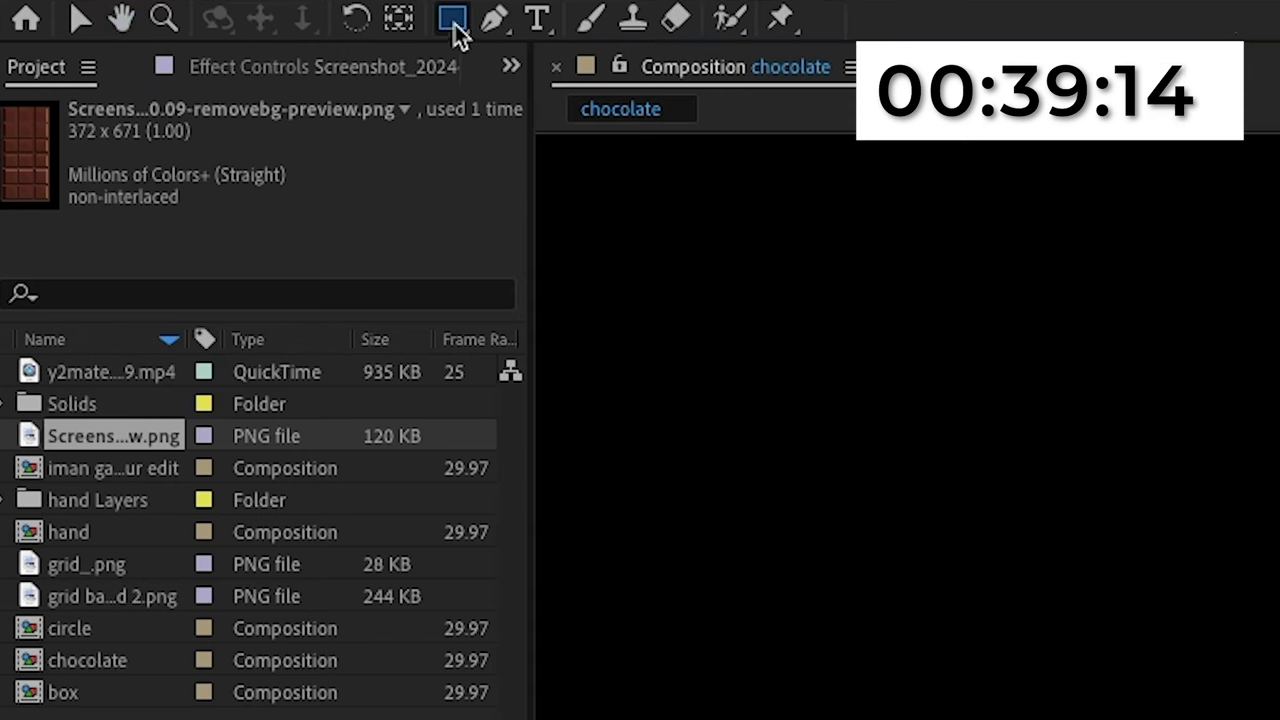
click(130, 3)
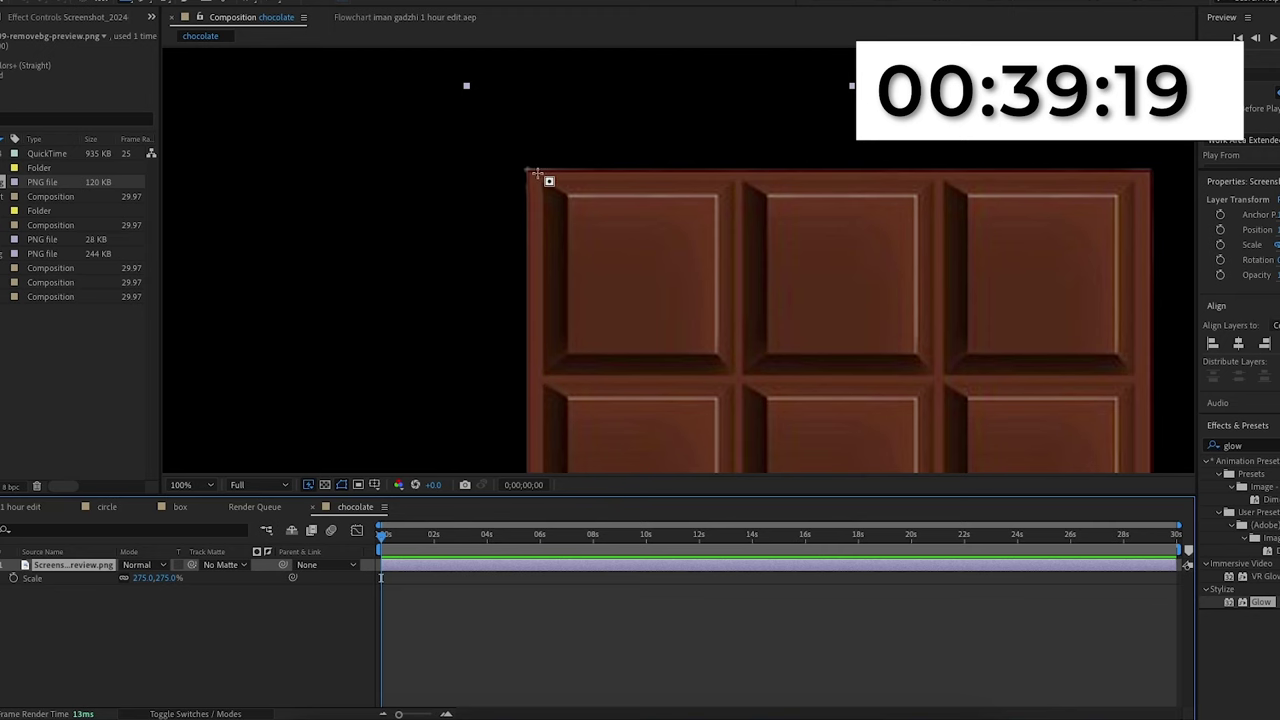
drag(527, 170, 744, 383)
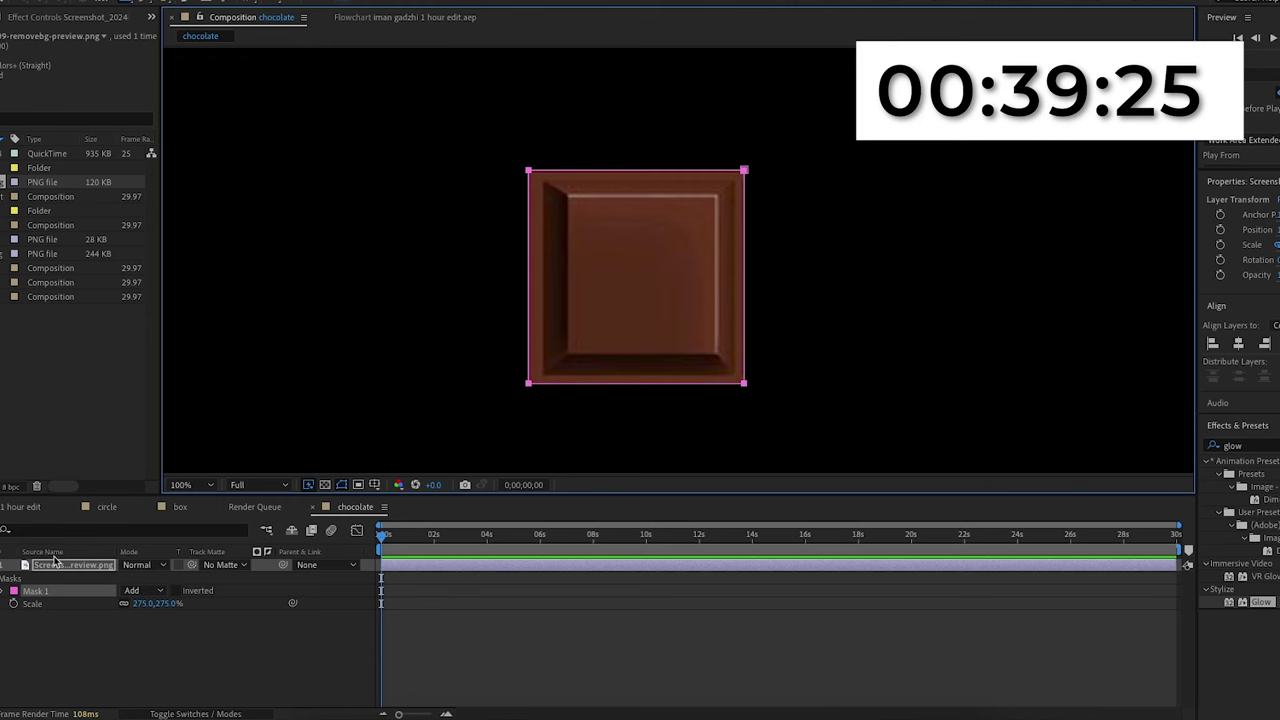
Step: Add a second copy of the chocolate bar PNG beneath the masked square, scale it to 202% and place it beside the square
click(55, 564)
drag(6, 182, 250, 638)
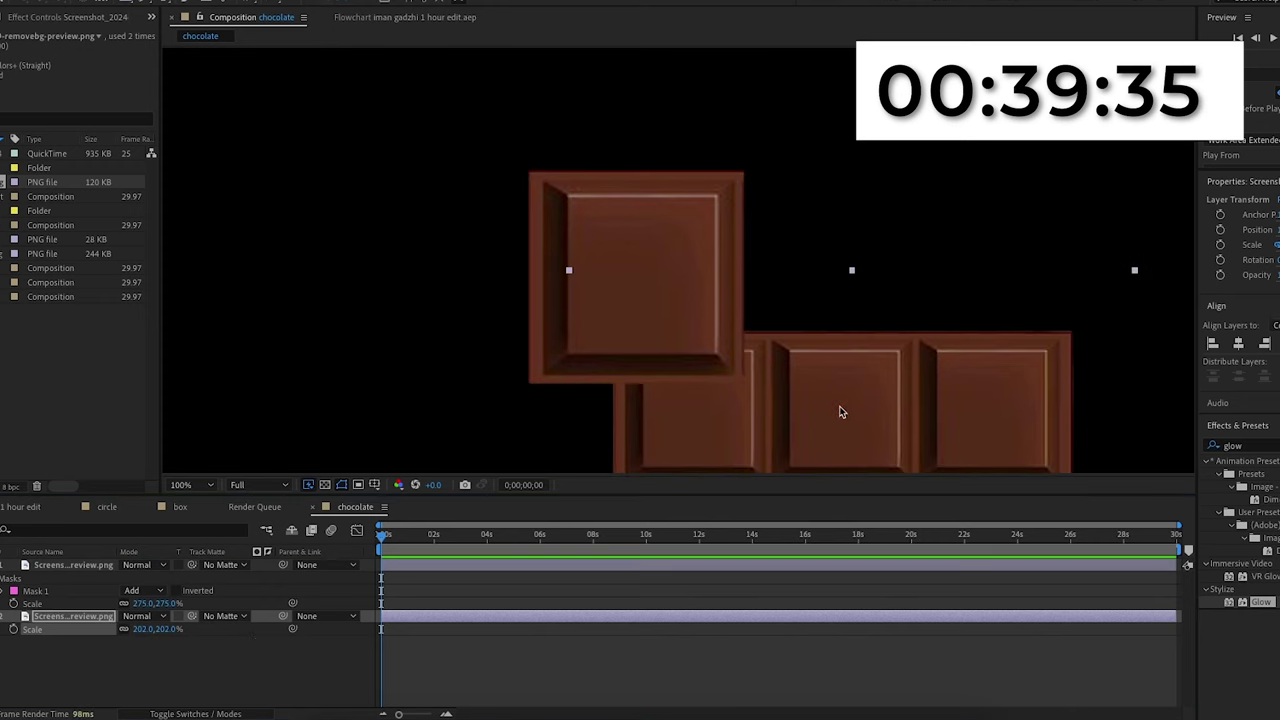
drag(840, 412, 1006, 254)
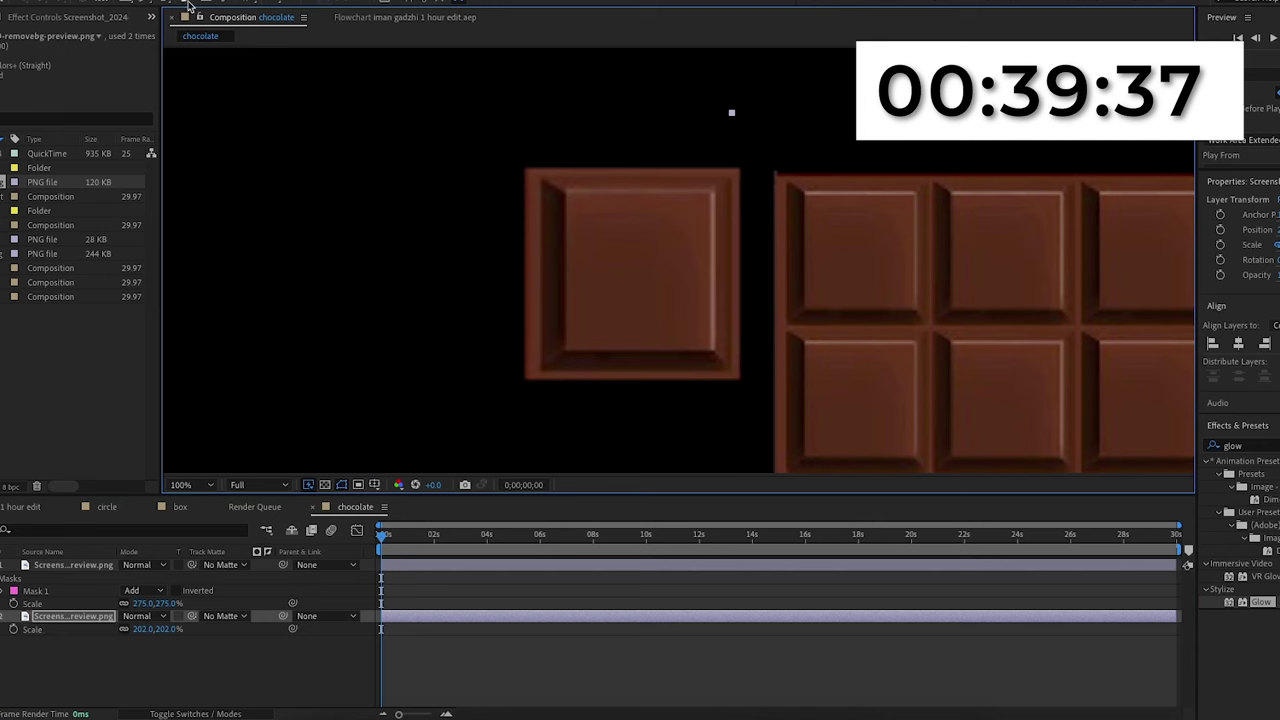
Step: Mask the top-left square of the second chocolate bar with a rectangle and invert the mask to cut that square out
click(125, 2)
click(73, 617)
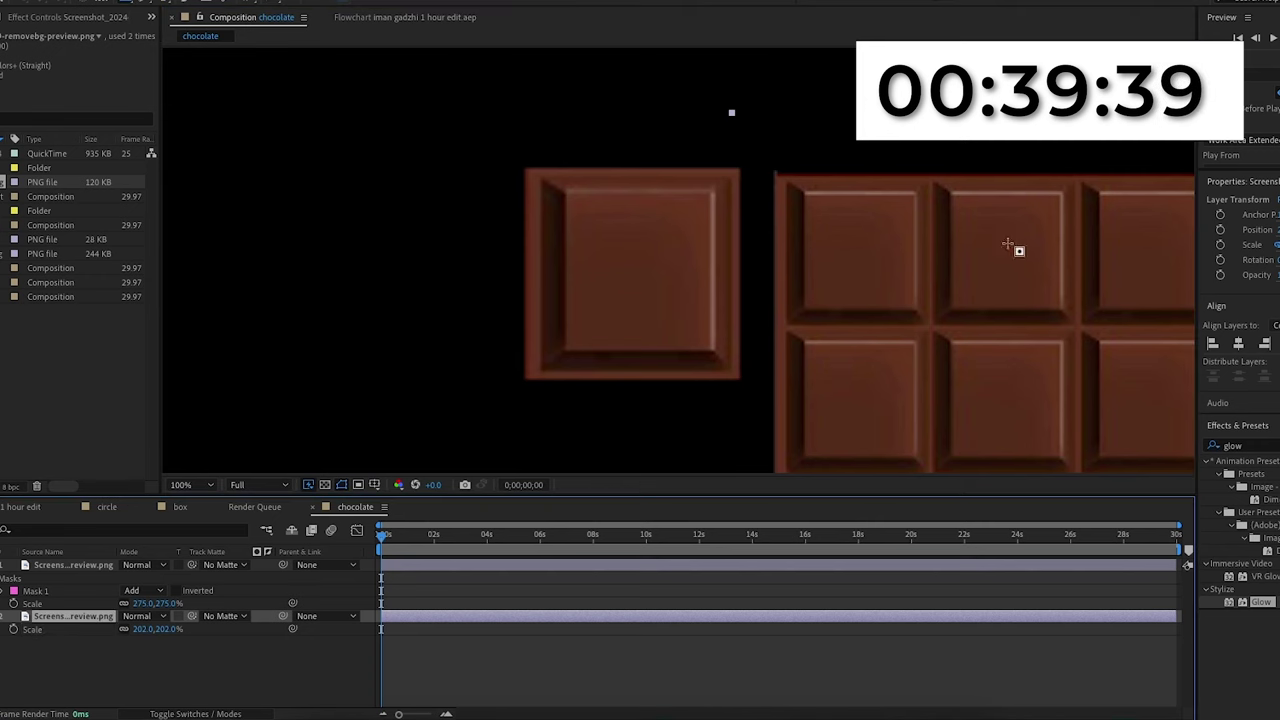
drag(763, 160, 932, 328)
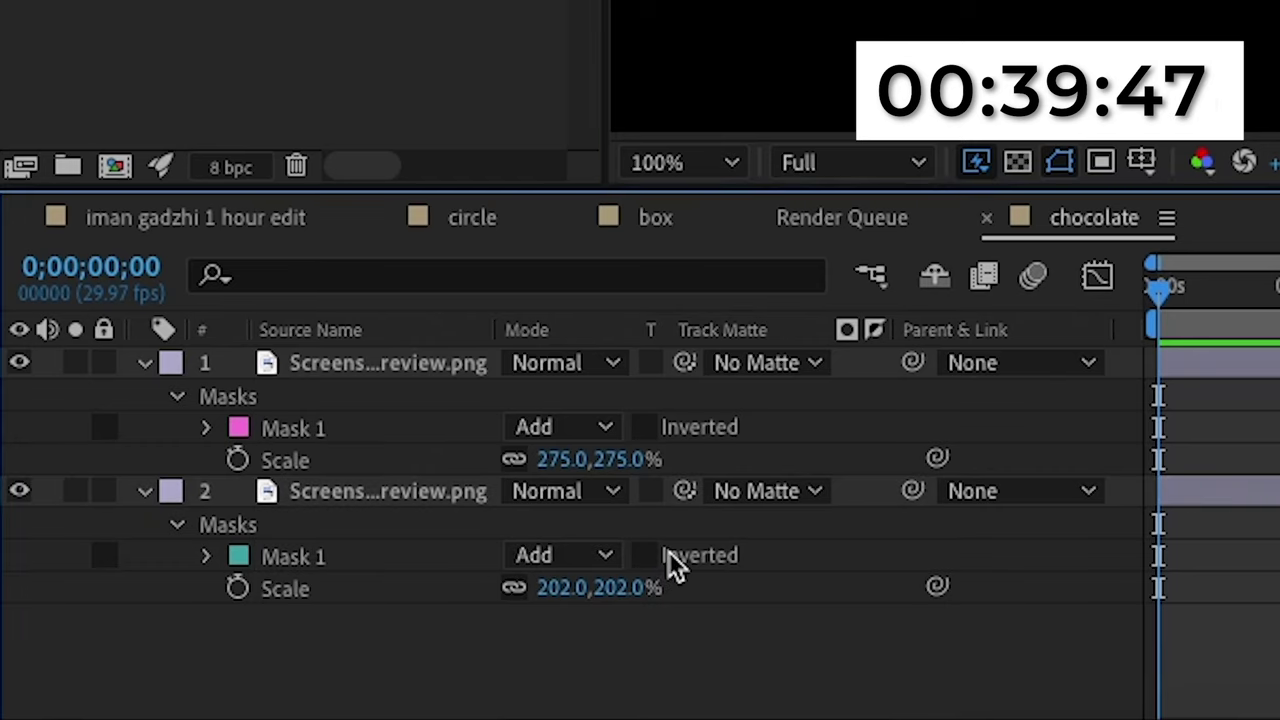
click(175, 641)
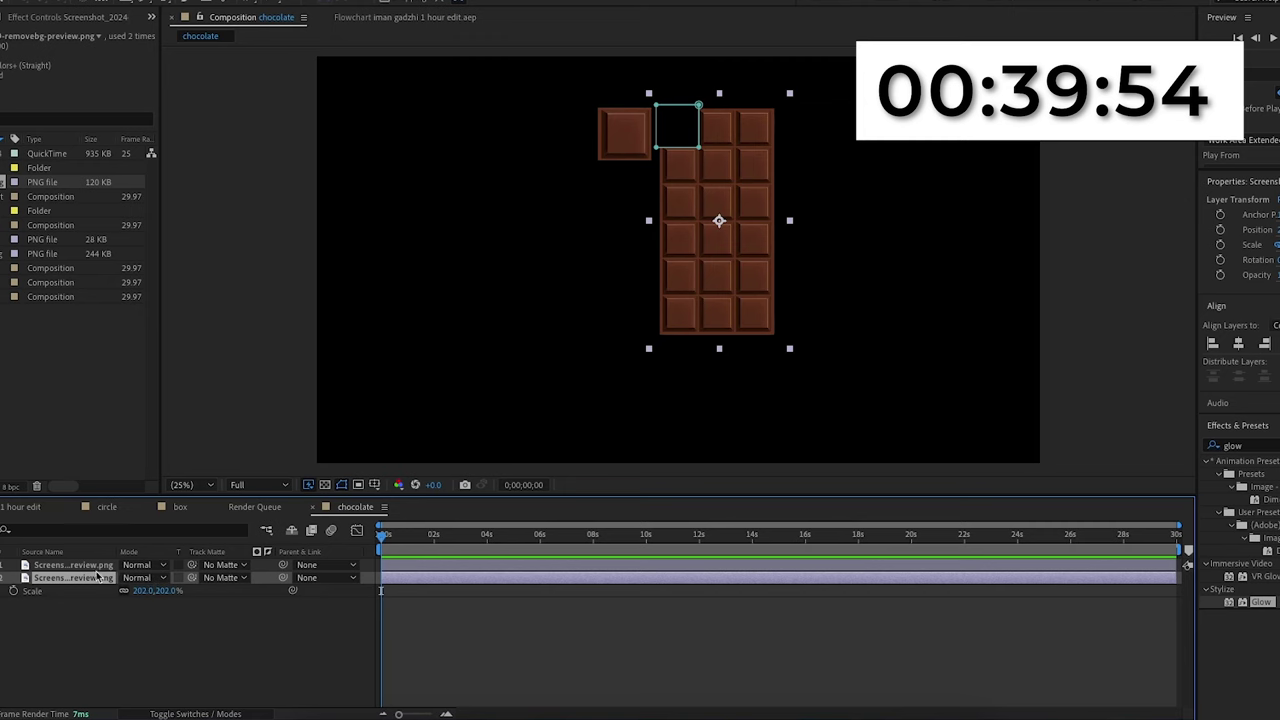
Step: Scale the cut-out chocolate bar to 296% and align it to the centre of the composition
drag(140, 591, 380, 591)
drag(191, 591, 248, 591)
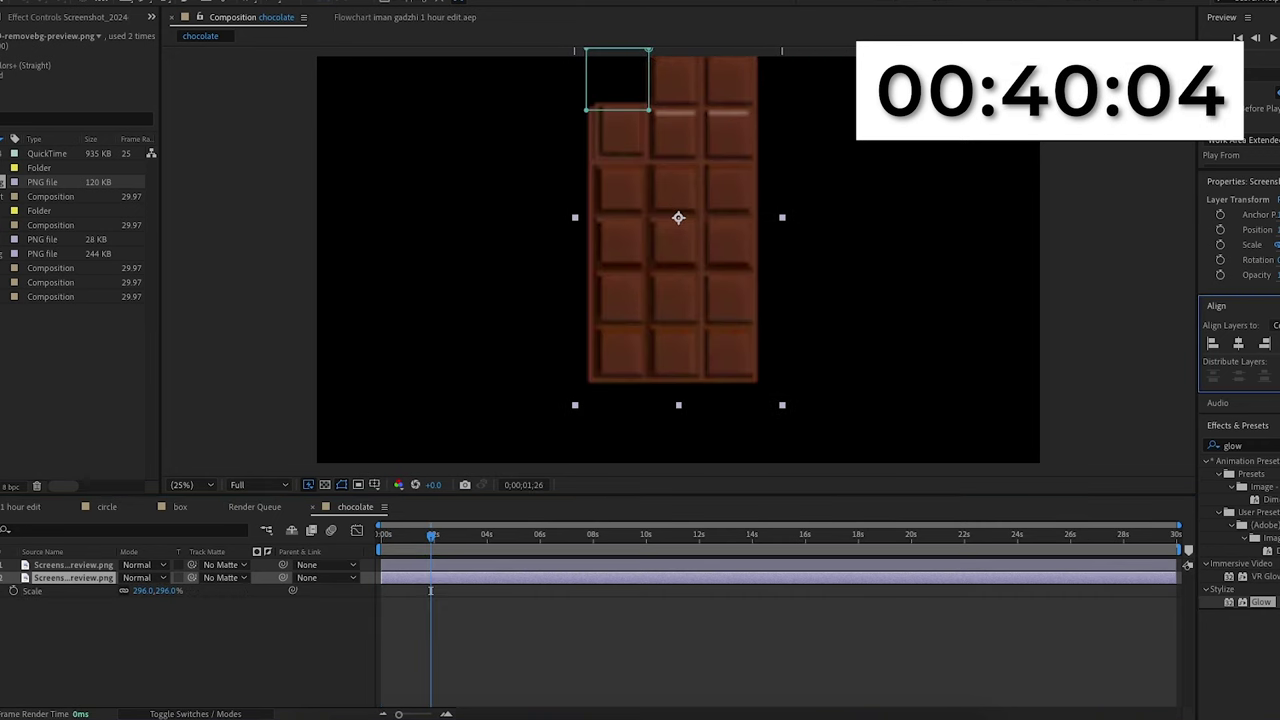
click(1279, 343)
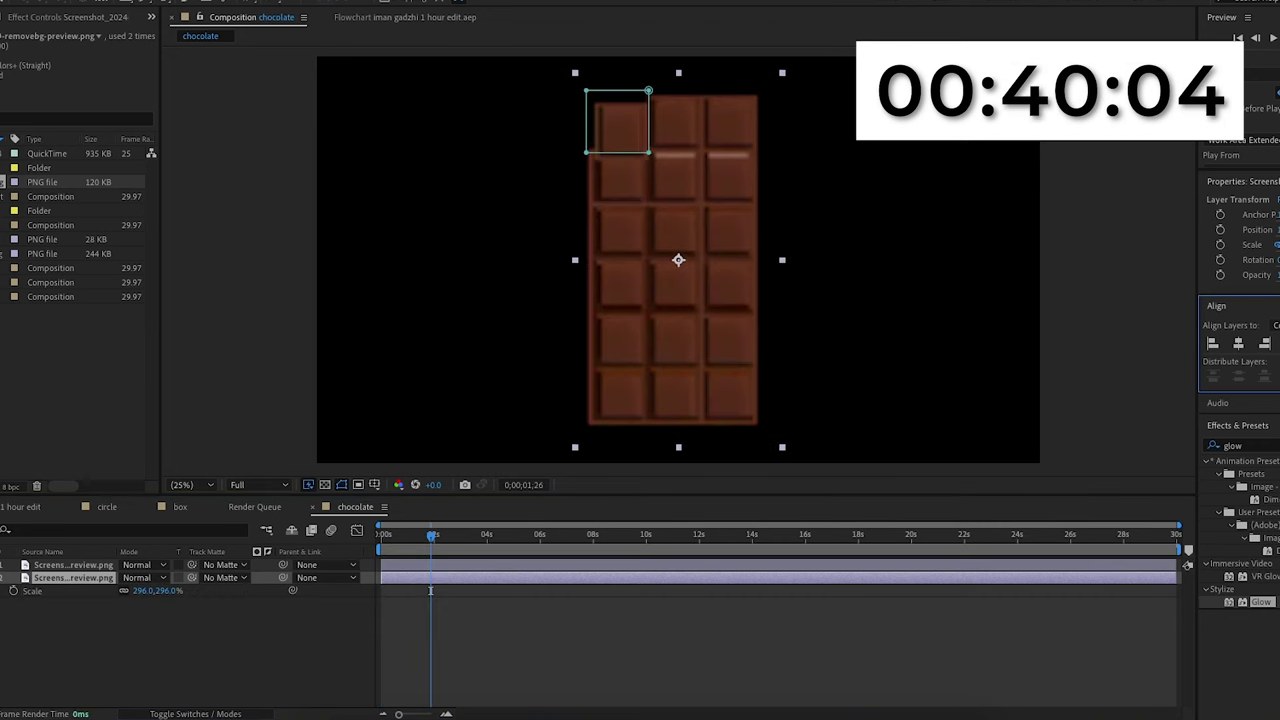
Step: Move the single chocolate square onto the bar, over the right column's second square from the bottom
click(68, 566)
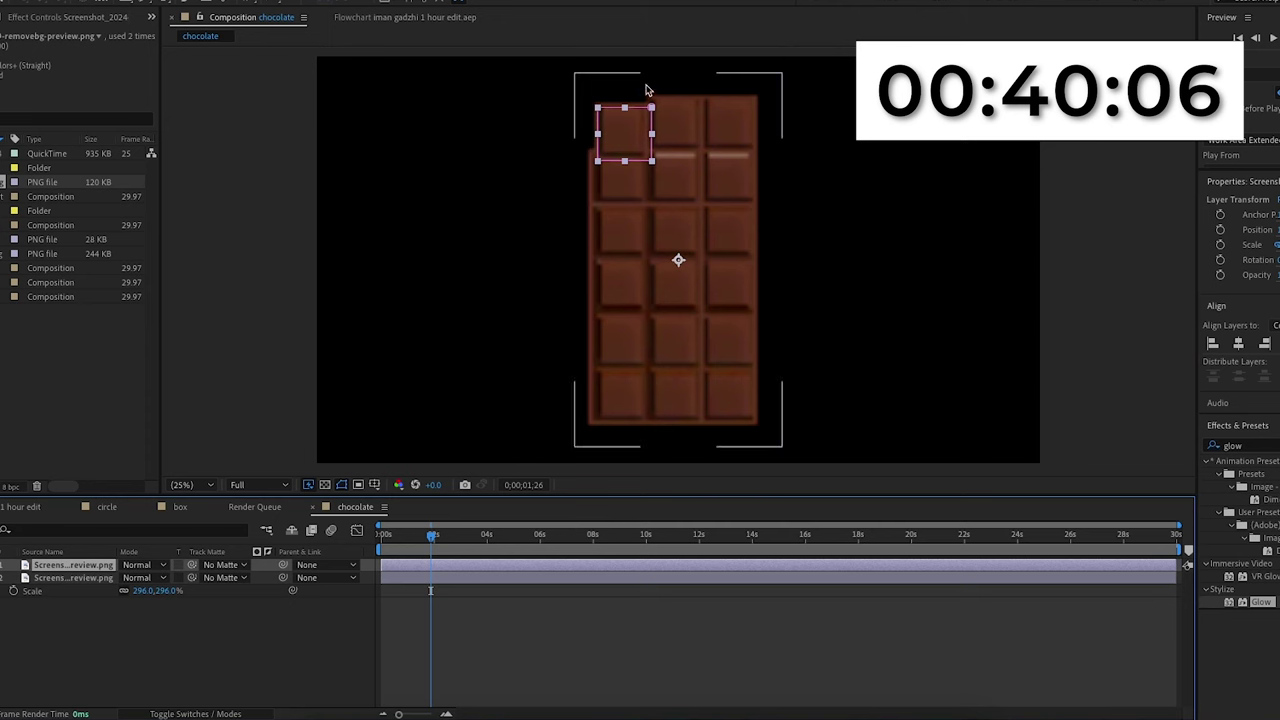
drag(626, 137, 660, 241)
drag(727, 344, 731, 348)
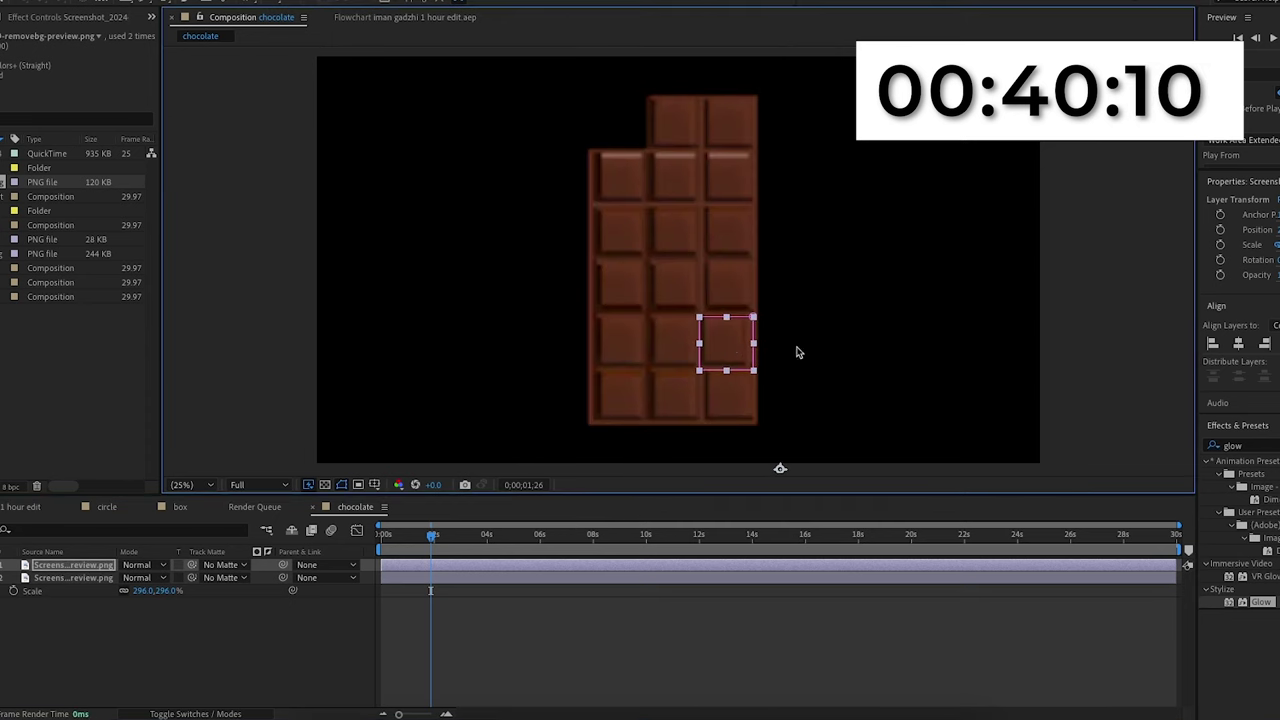
Step: Place the chocolate composition in iman gadzhi 1 hour edit, starting at 0;00;08;28 above the box layer, and rotate it to -22°
click(1, 509)
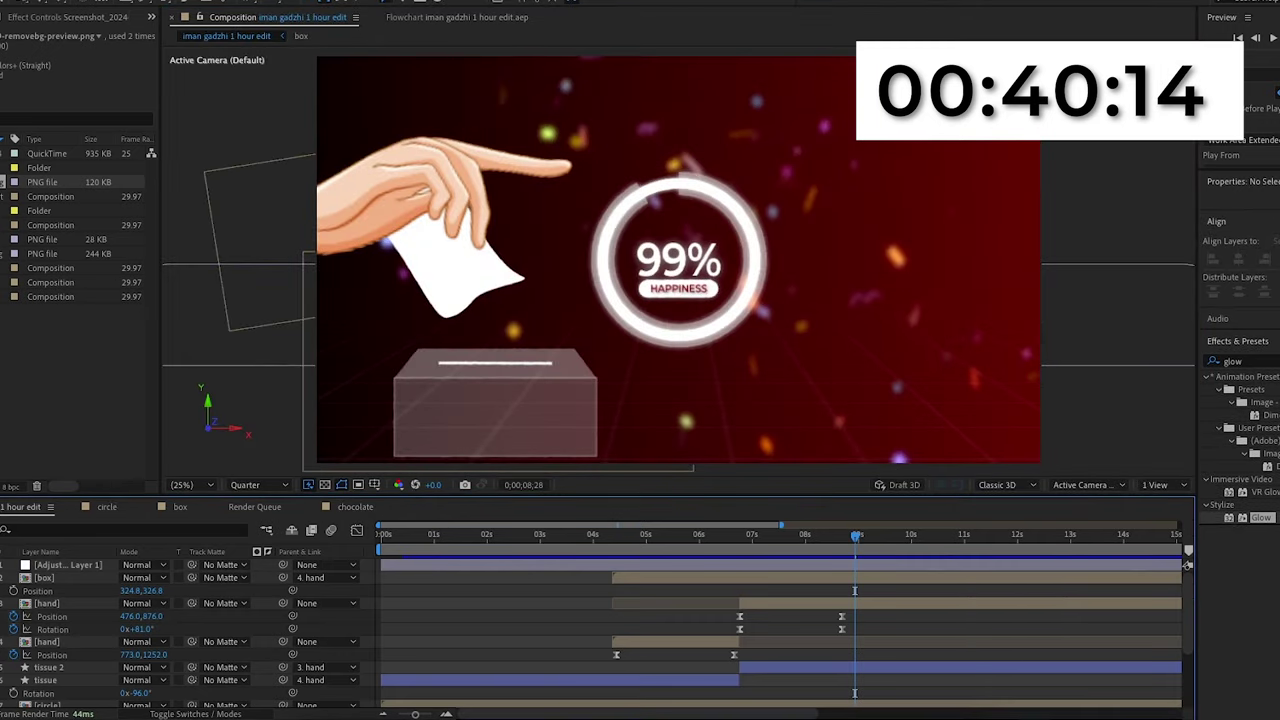
drag(50, 282, 873, 574)
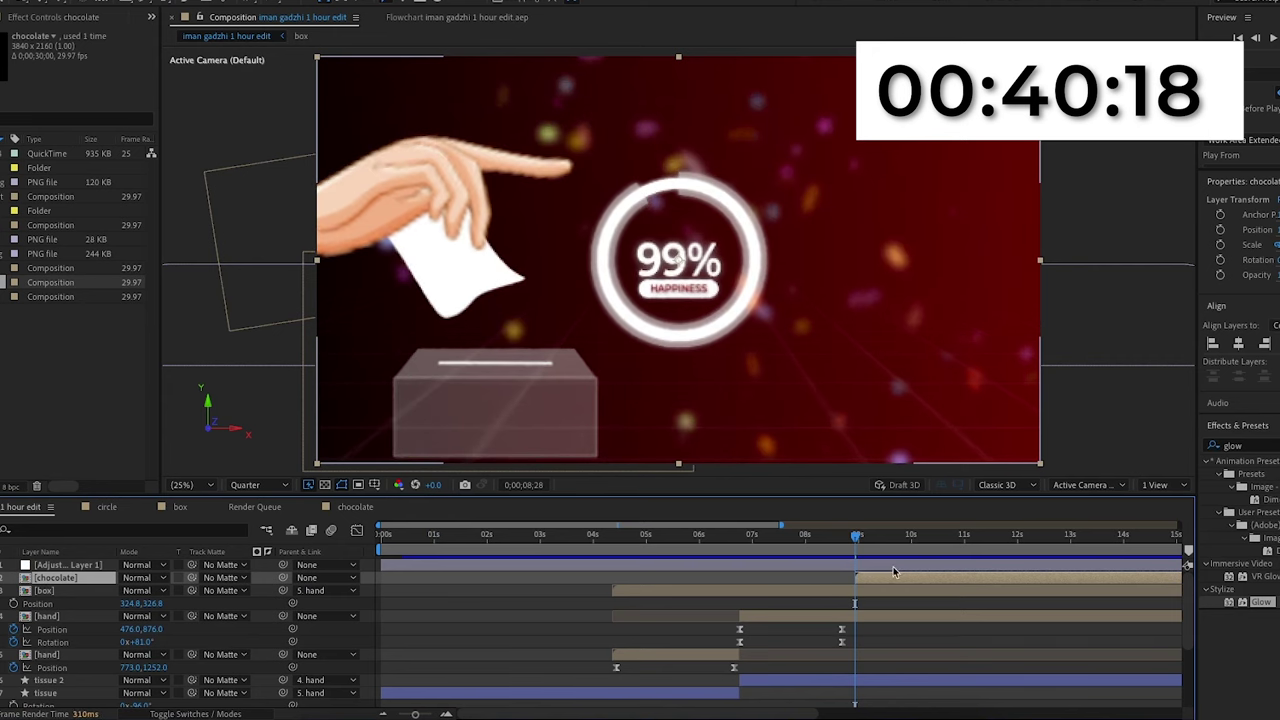
drag(145, 593, 127, 595)
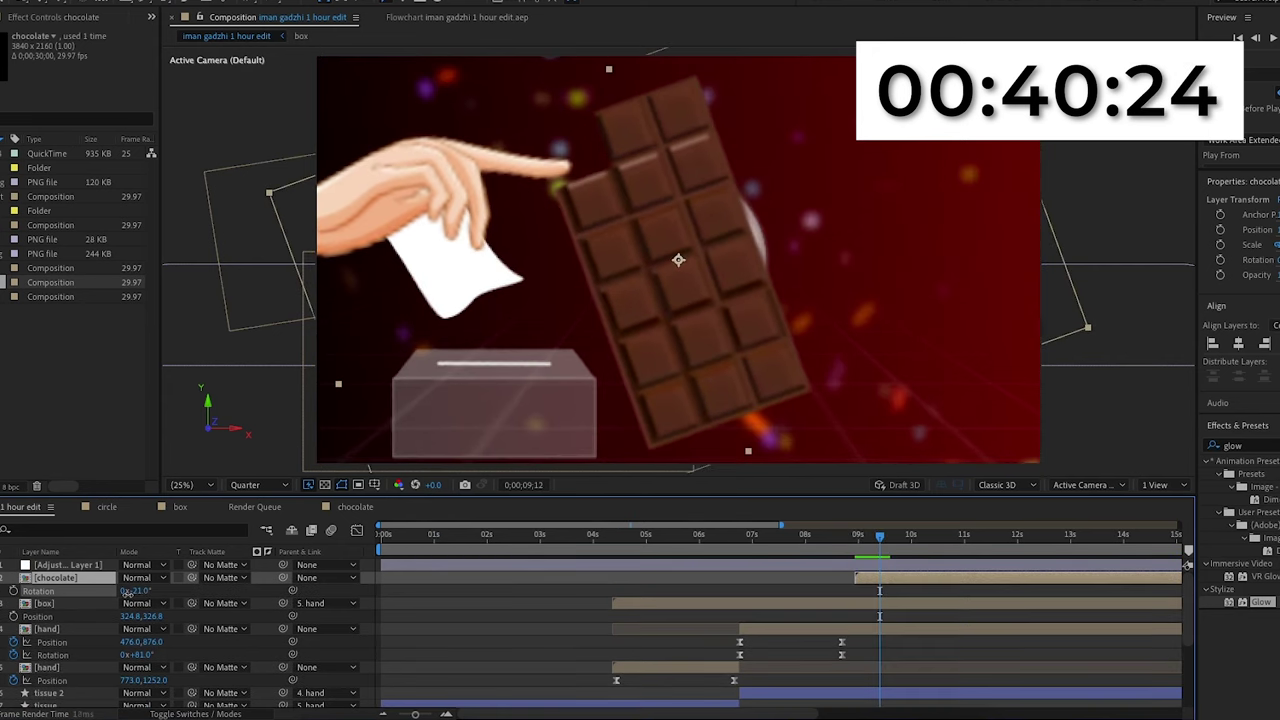
Step: Move the chocolate layer out of frame past the lower-right corner and keyframe its position at 3740, 3240 at 0;00;08;28
drag(658, 294, 997, 637)
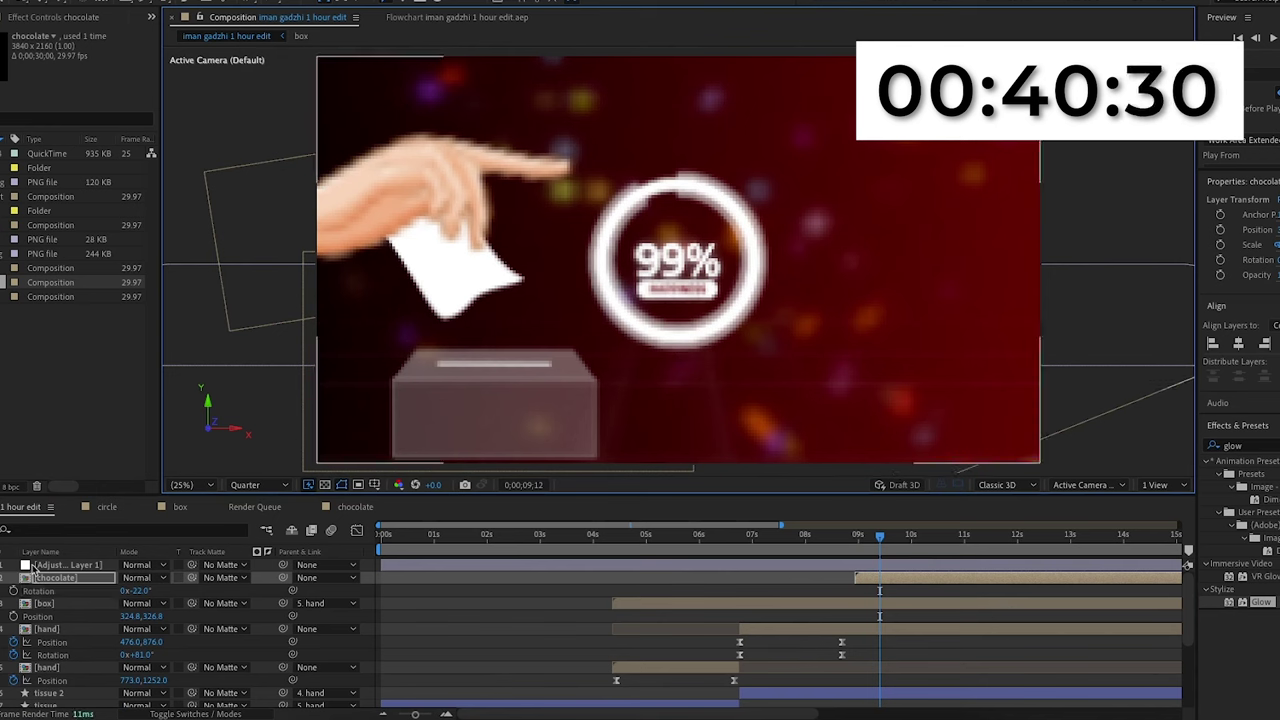
drag(880, 552, 856, 552)
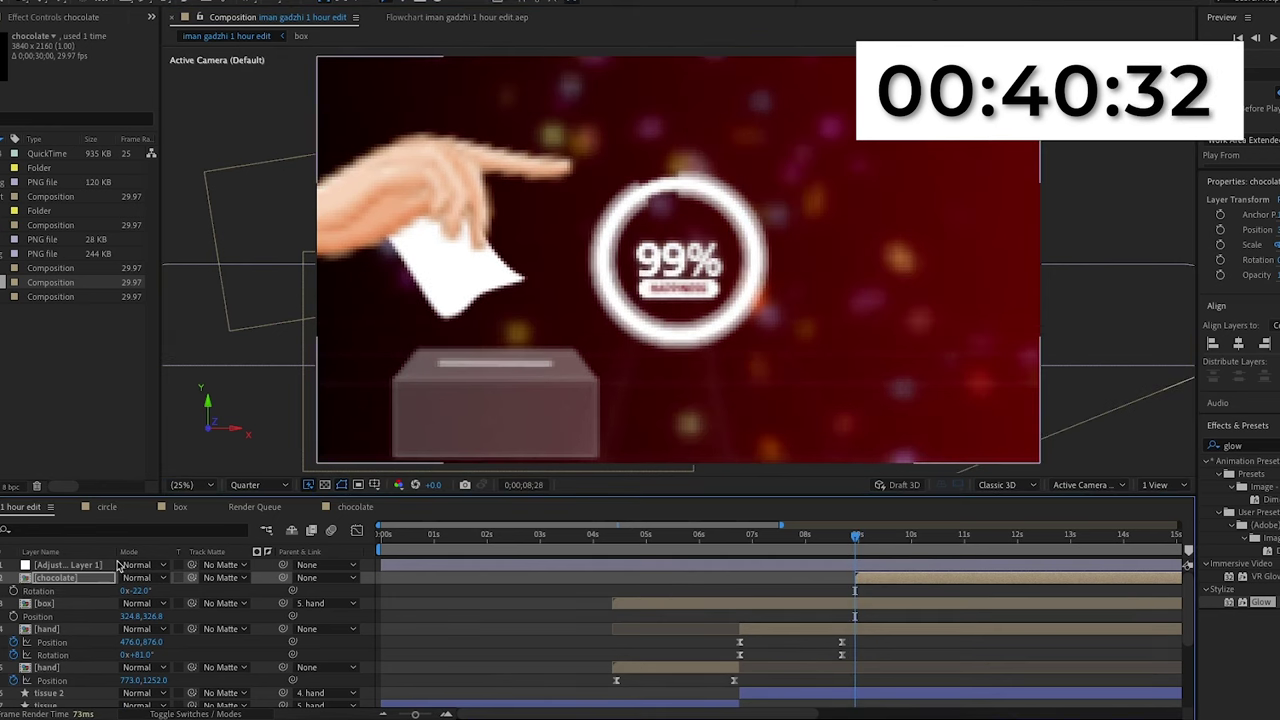
click(14, 591)
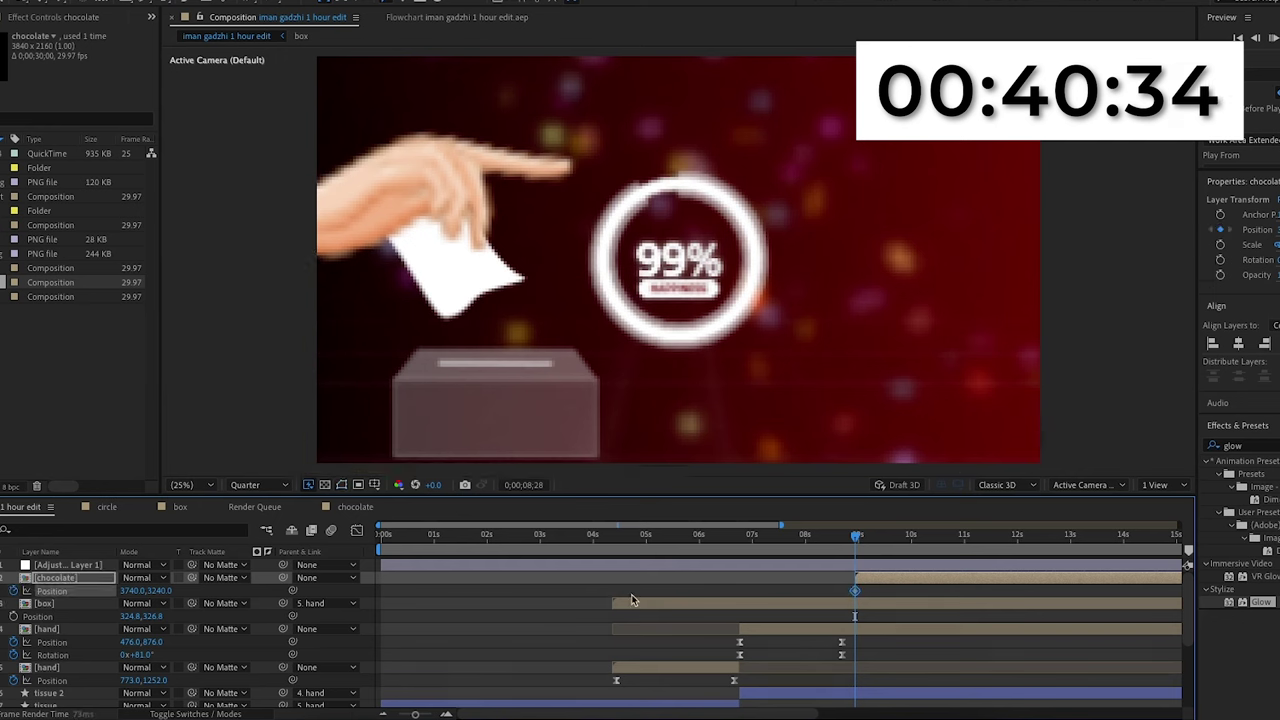
Step: Keyframe the chocolate layer's position at 0;00;10;28, raising the bar into the lower-right corner of the frame
key(space)
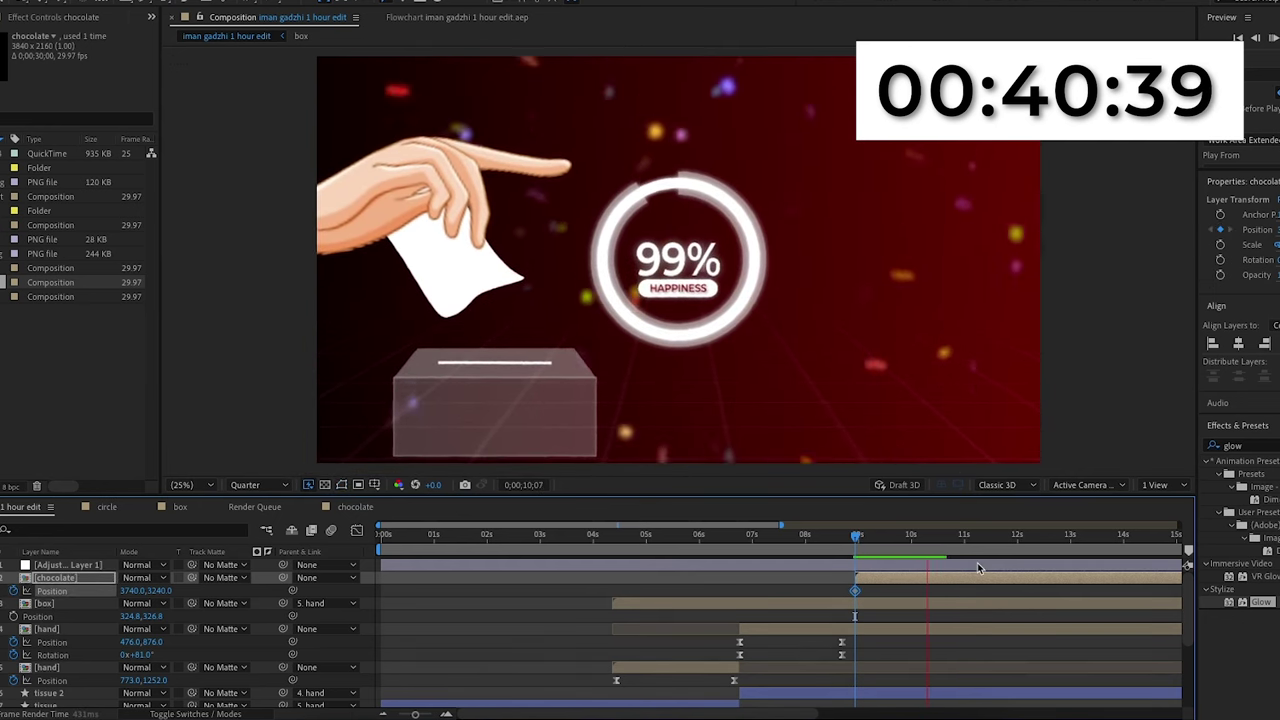
key(space)
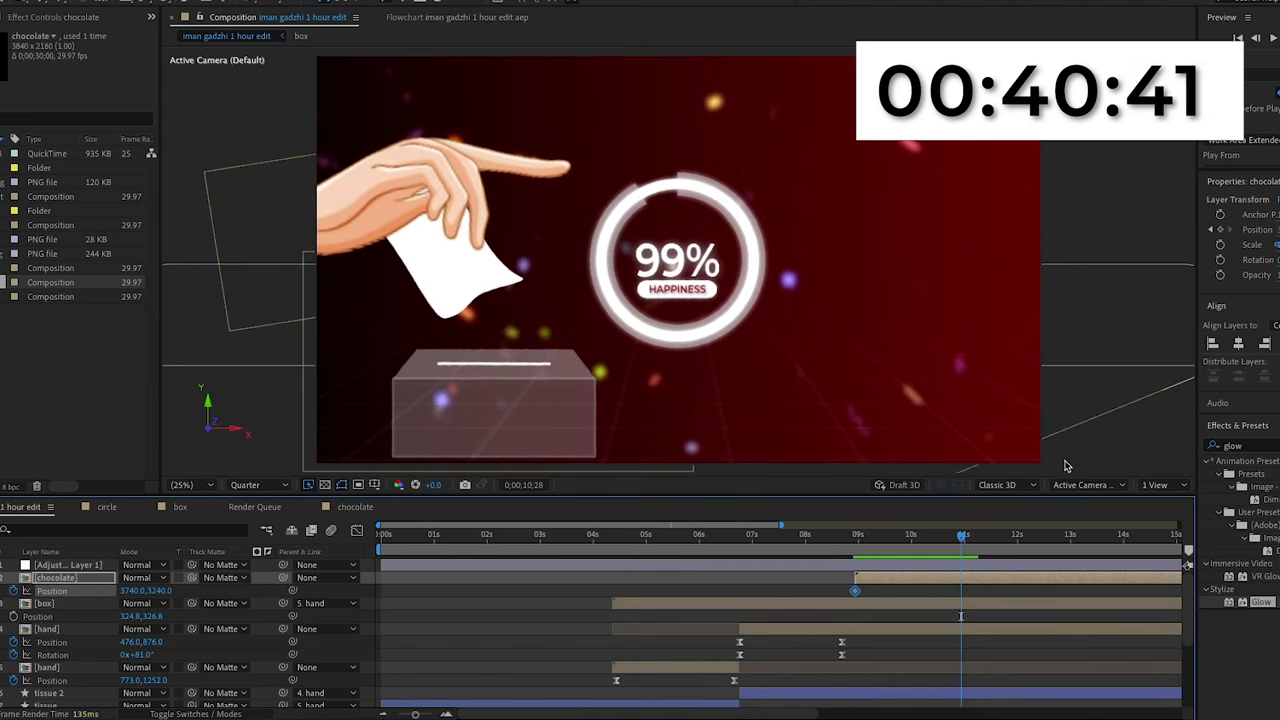
mouse_move(1065, 465)
mouse_down()
mouse_move(1033, 303)
mouse_move(1012, 274)
mouse_move(1006, 237)
mouse_move(1022, 211)
mouse_up()
key(shift+Page_Up)
Step: Ease the chocolate layer's position keyframes, shape its speed graph into an early peak with a long slowdown, and preview the entrance
drag(978, 587, 842, 594)
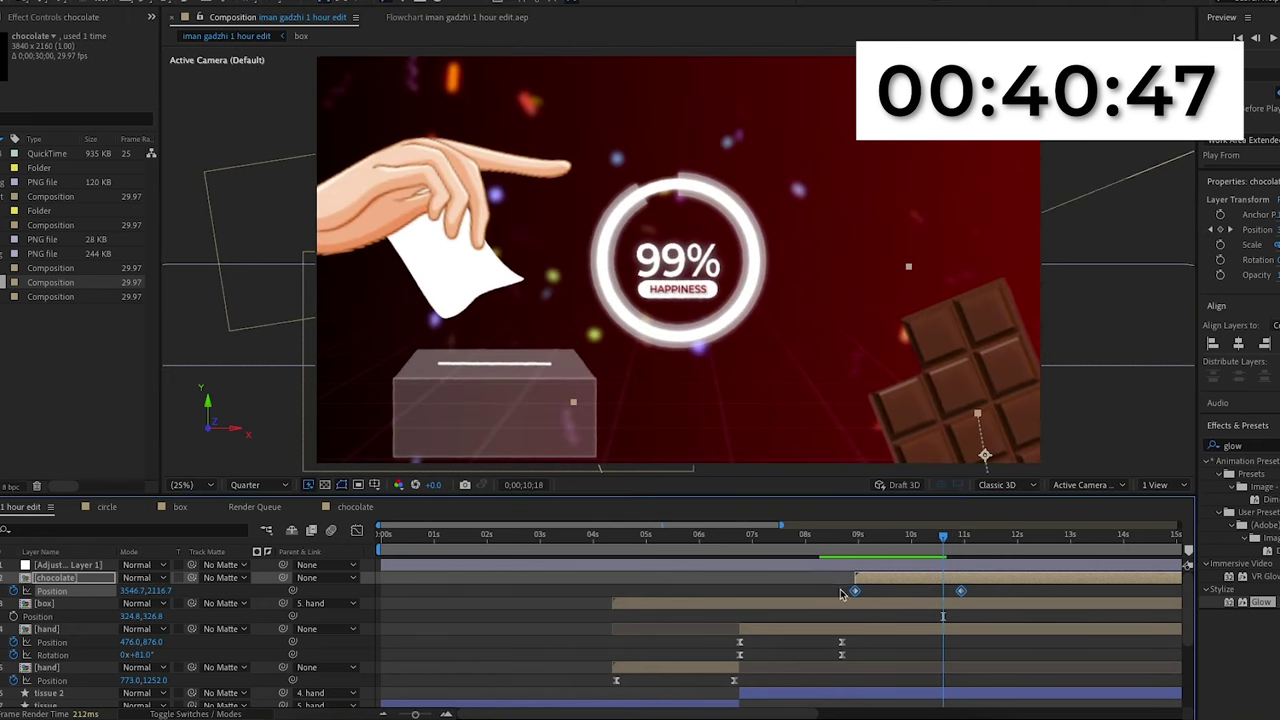
click(357, 530)
drag(943, 676, 911, 677)
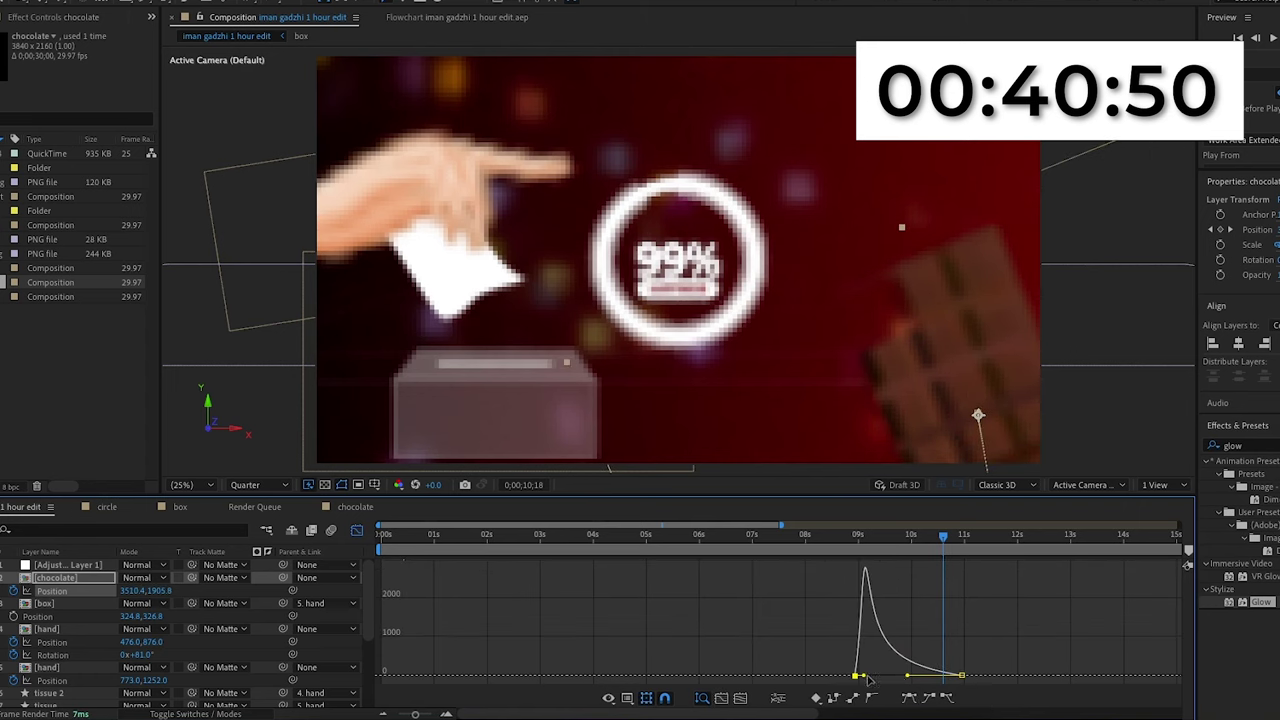
key(j)
key(space)
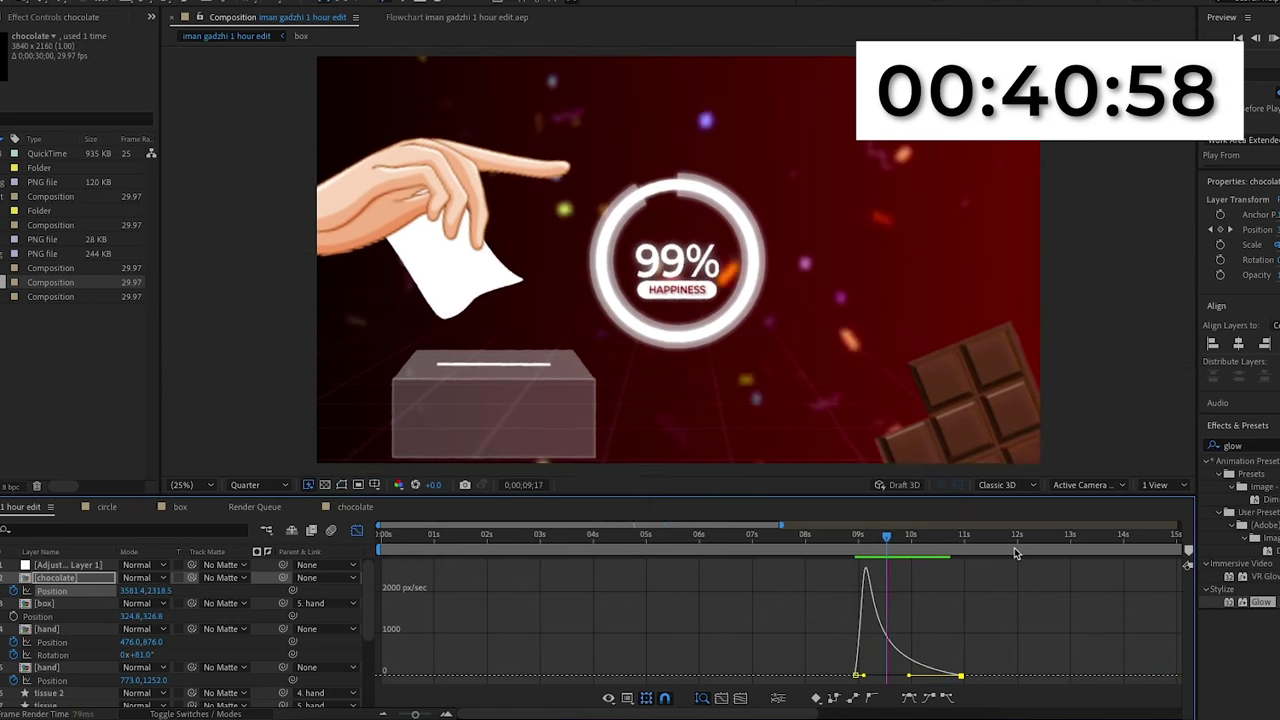
Step: In the chocolate composition, keyframe the loose piece's position at 0;00;00;24 and, at 0;00;03;09, beside the bar's broken corner at 1504, 1200
click(357, 530)
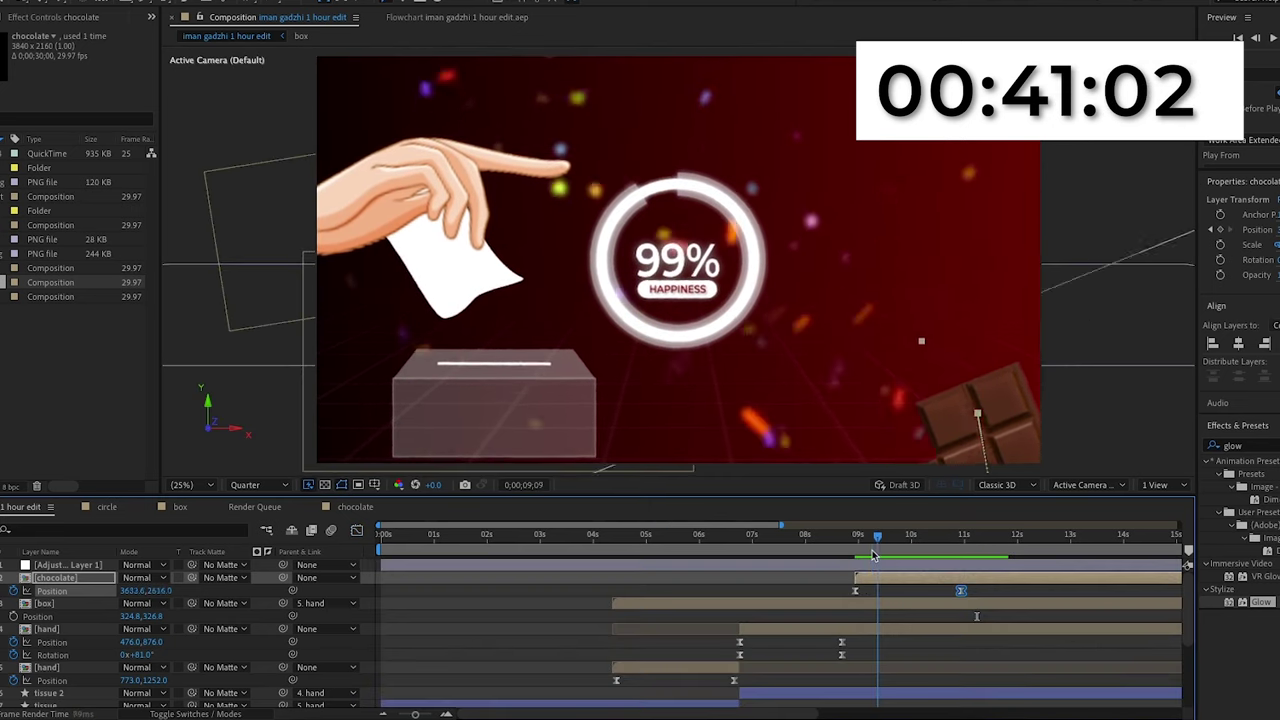
click(330, 508)
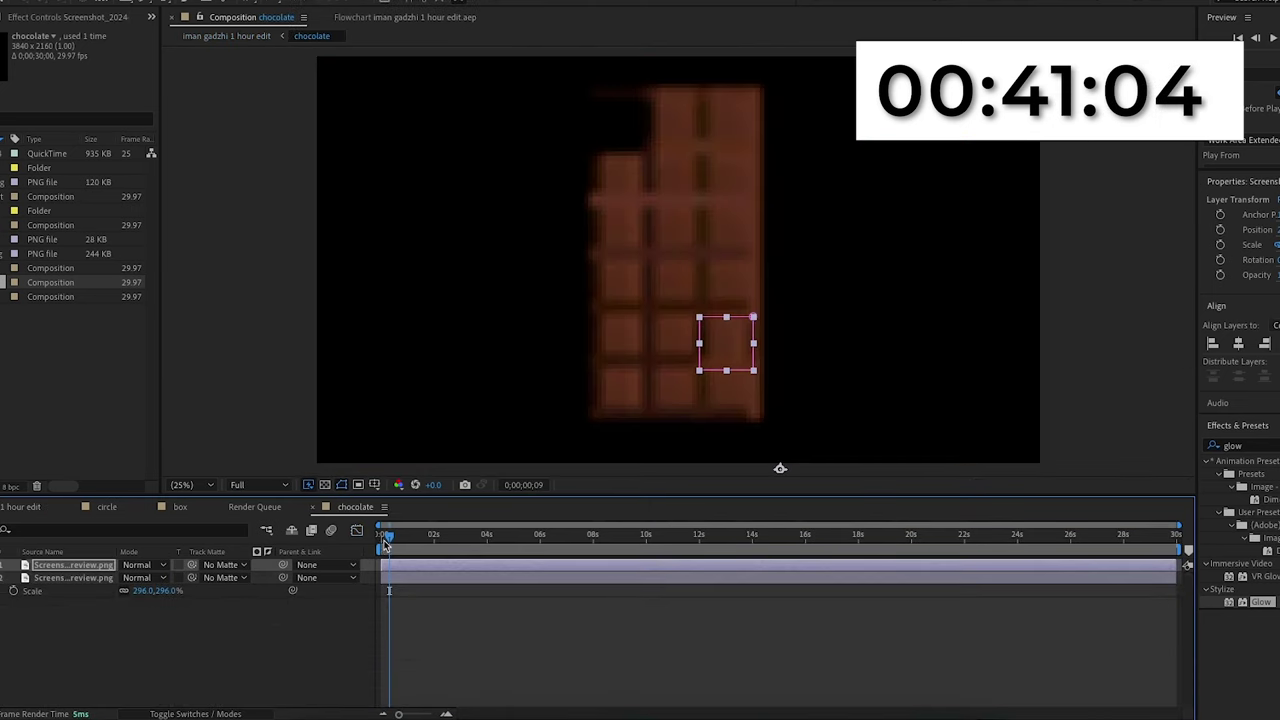
key(space)
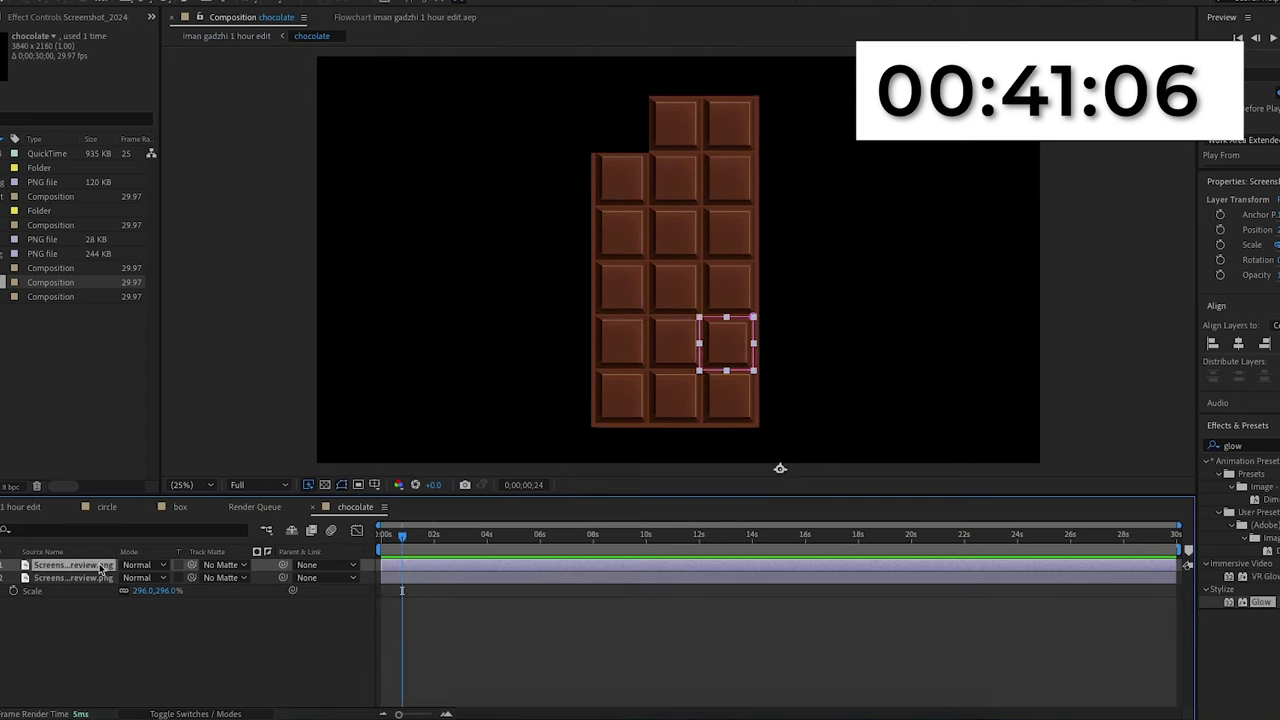
key(alt+shift+p)
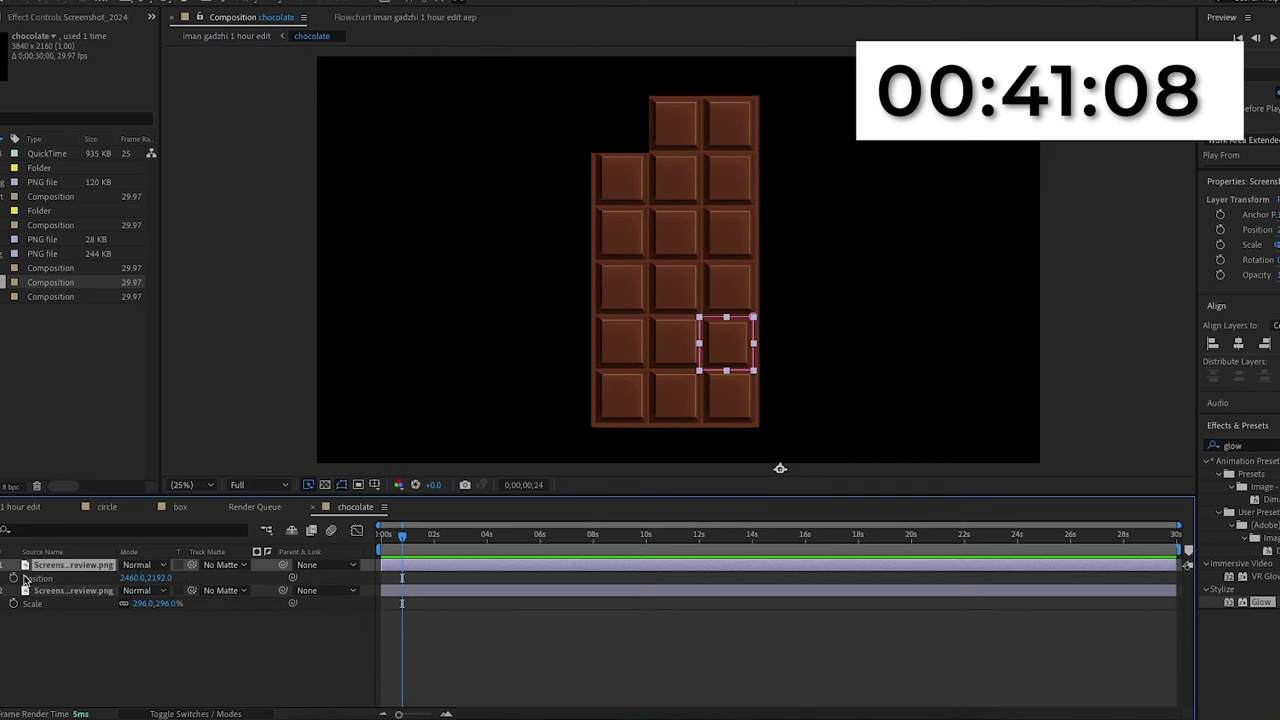
key(space)
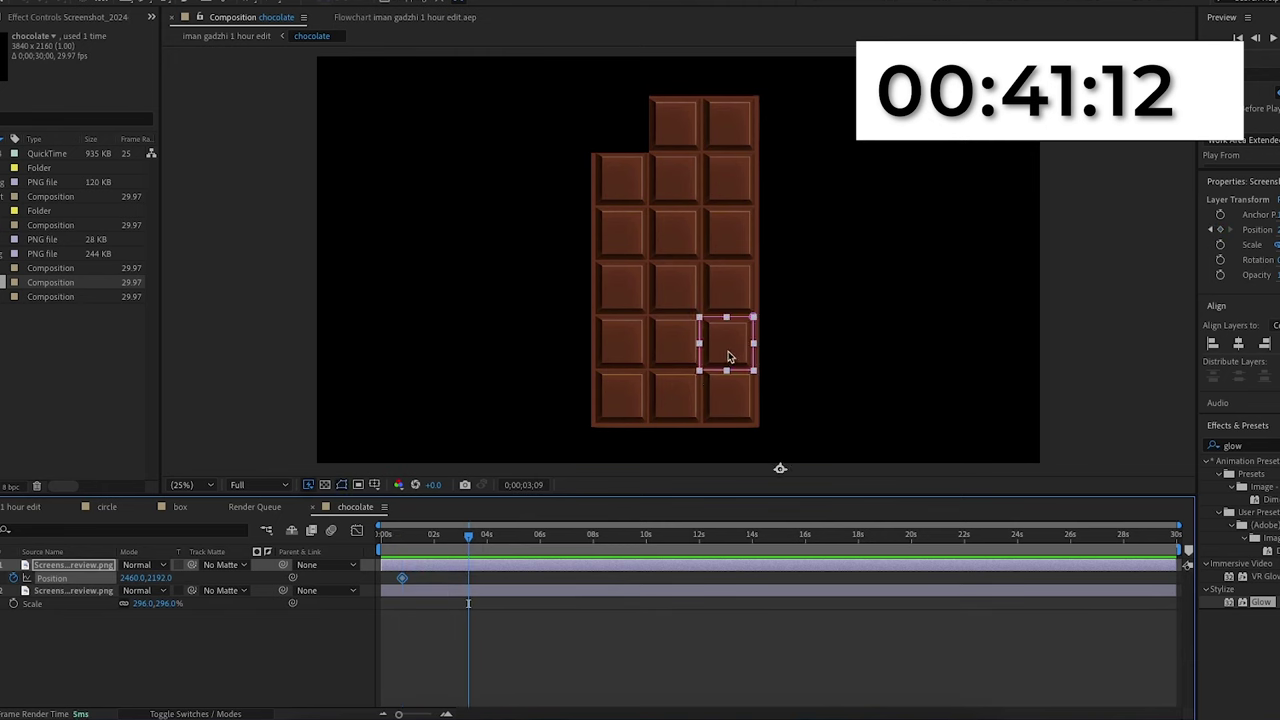
drag(728, 356, 548, 169)
Step: Keyframe the piece's rotation at 0° at 0;00;00;24 and 53° at 0;00;03;09, and set its end position to 796, 984
click(106, 568)
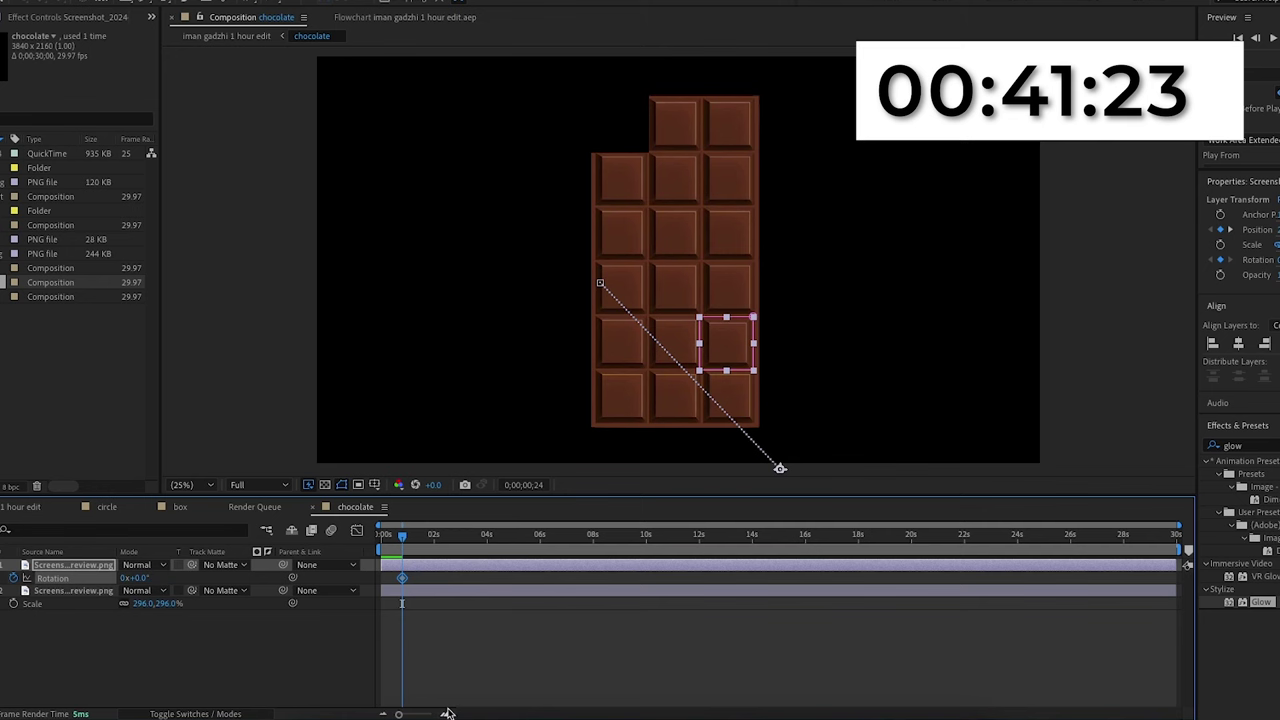
click(447, 713)
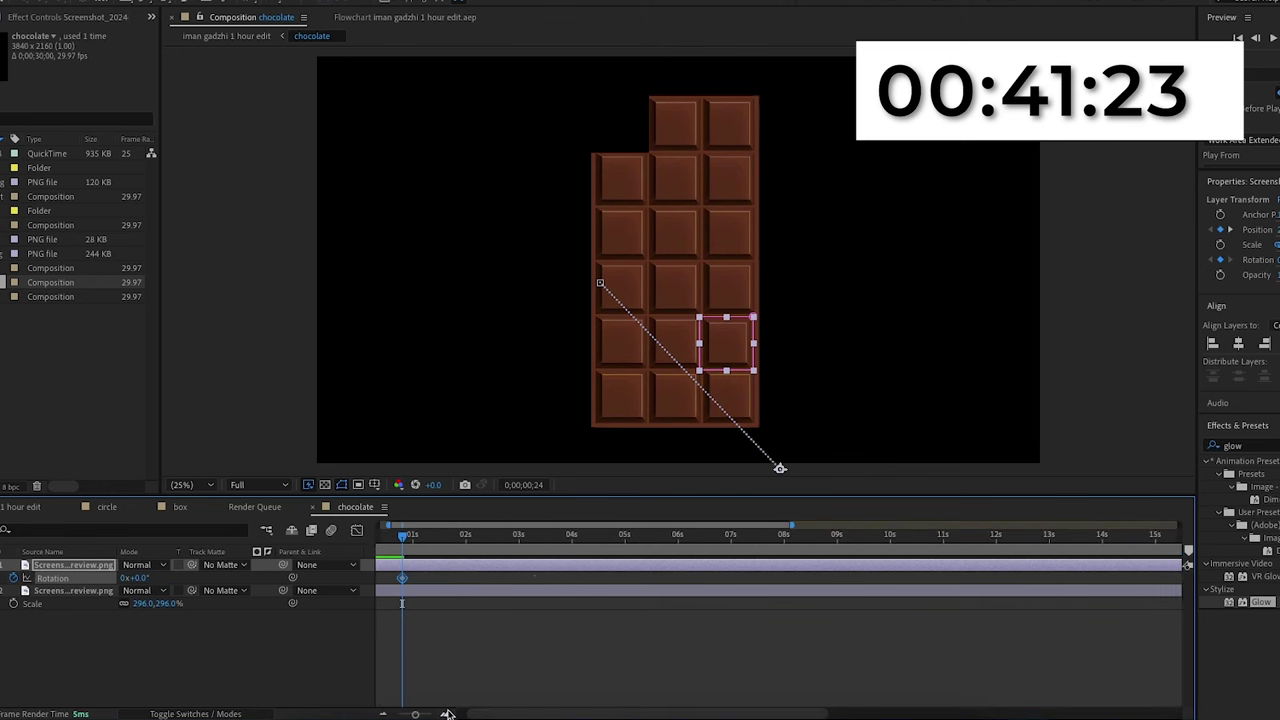
key(u)
click(447, 713)
click(447, 713)
drag(403, 541, 932, 557)
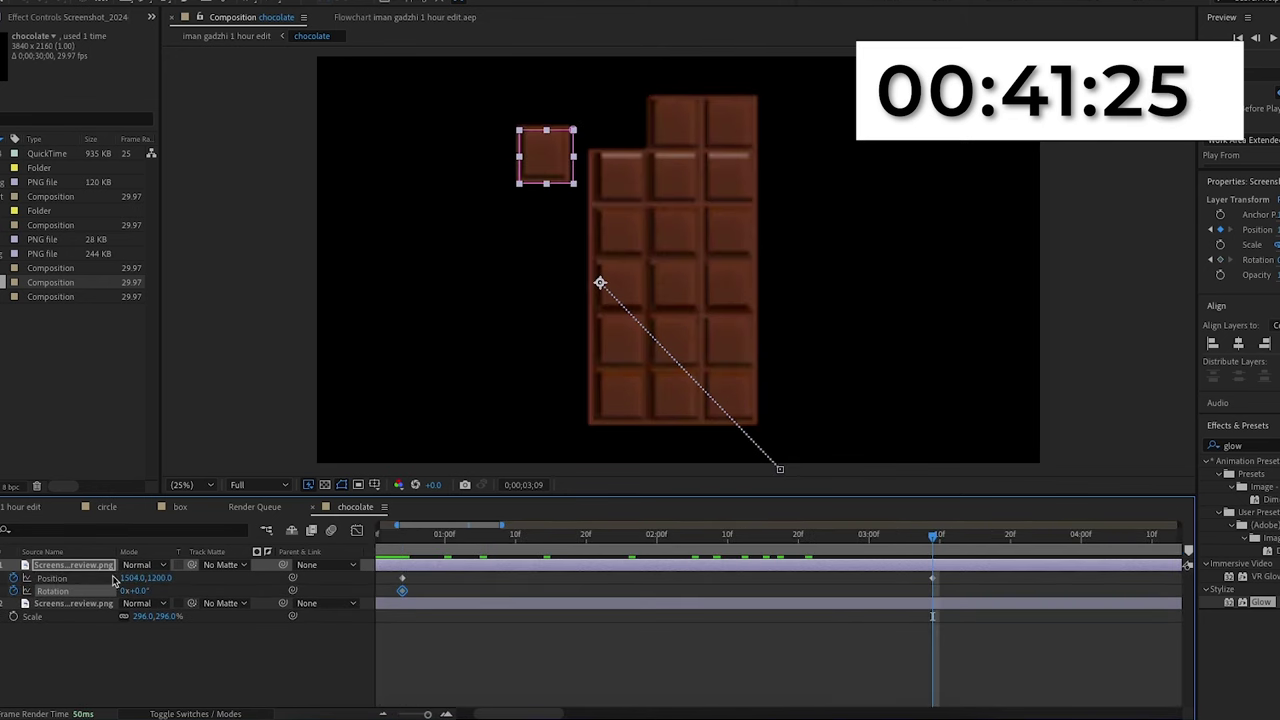
drag(138, 592, 176, 596)
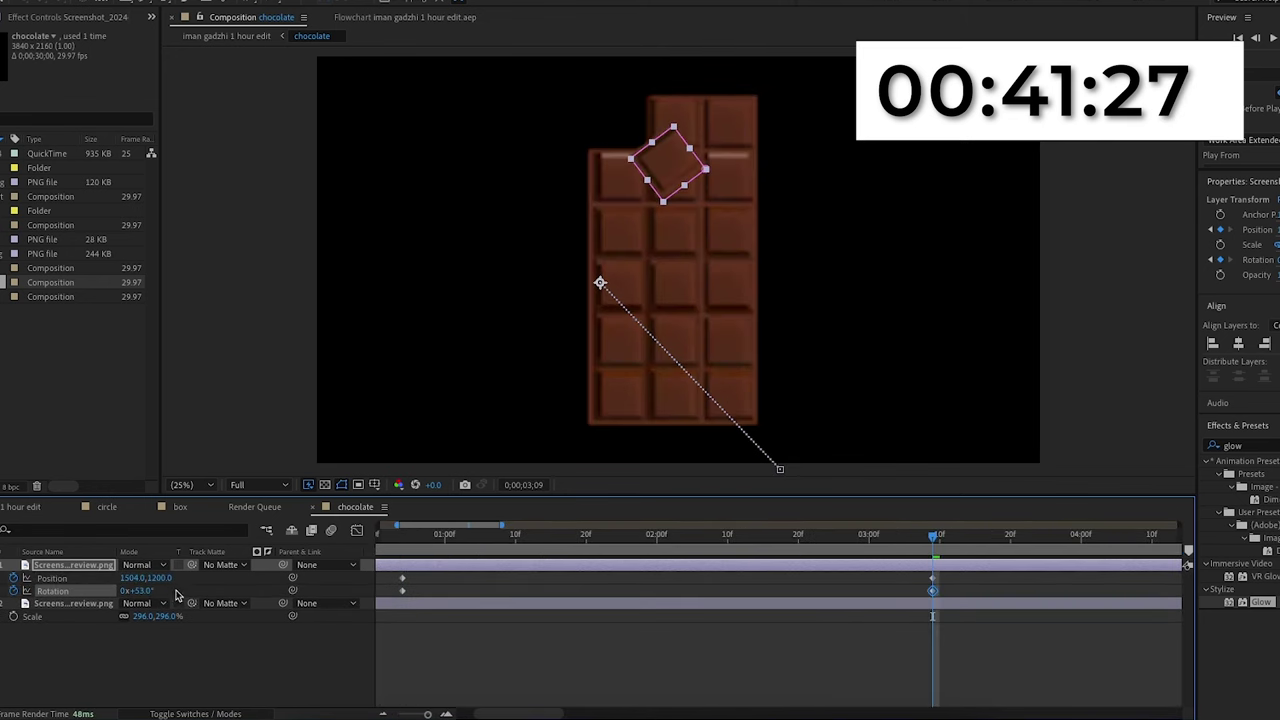
drag(670, 171, 537, 130)
drag(932, 536, 965, 523)
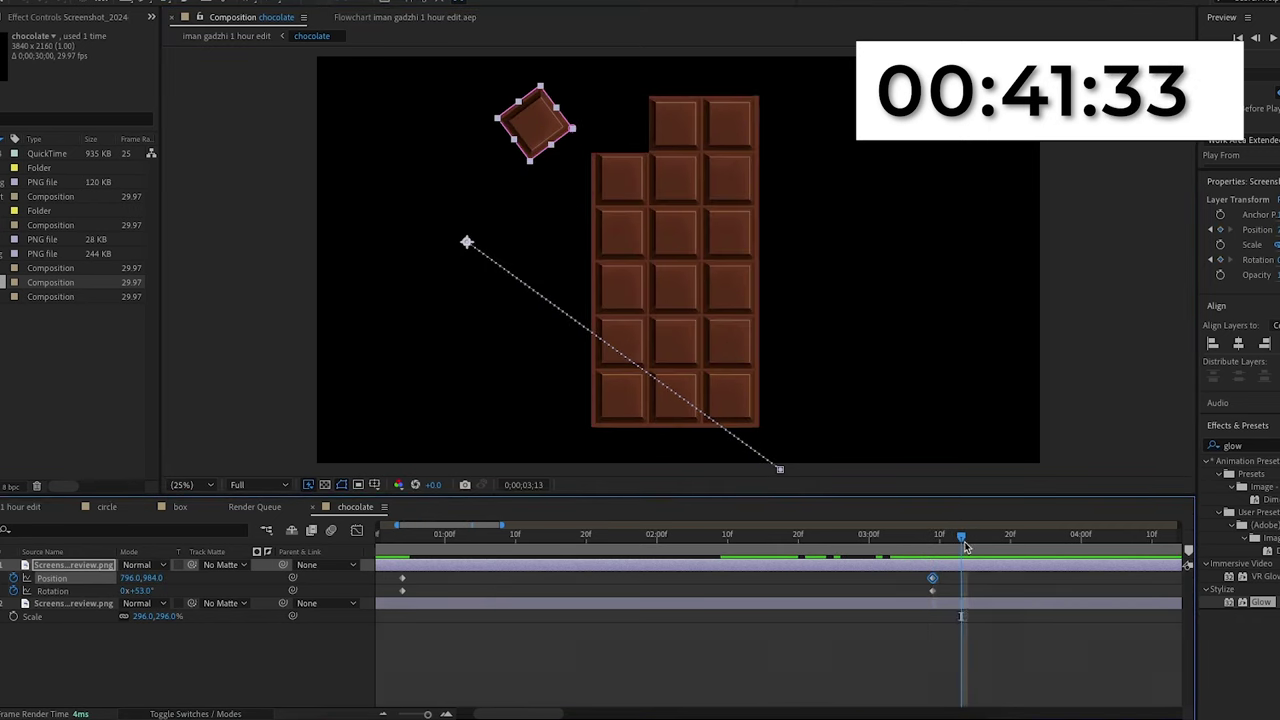
Step: Ease the piece's position and rotation keyframes, shape the speed graph into an early peak with a long slowdown, and preview the motion
drag(966, 600, 388, 574)
key(F9)
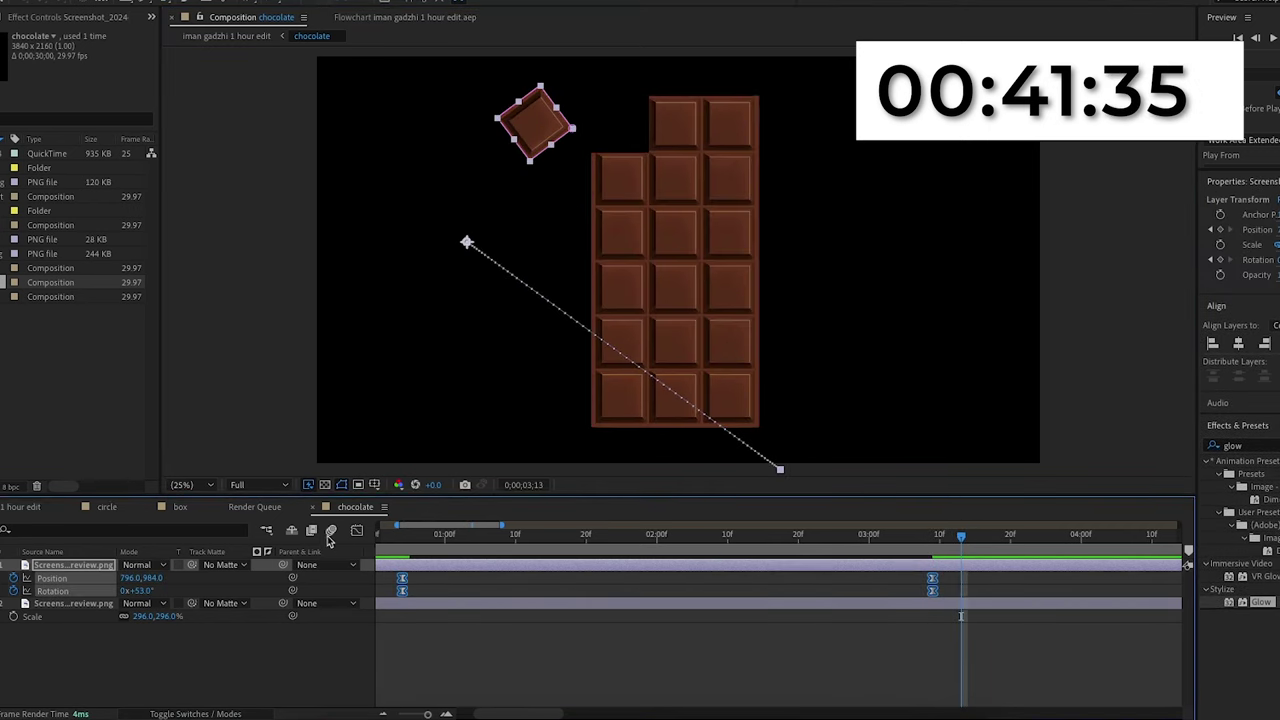
click(357, 533)
drag(962, 653, 379, 672)
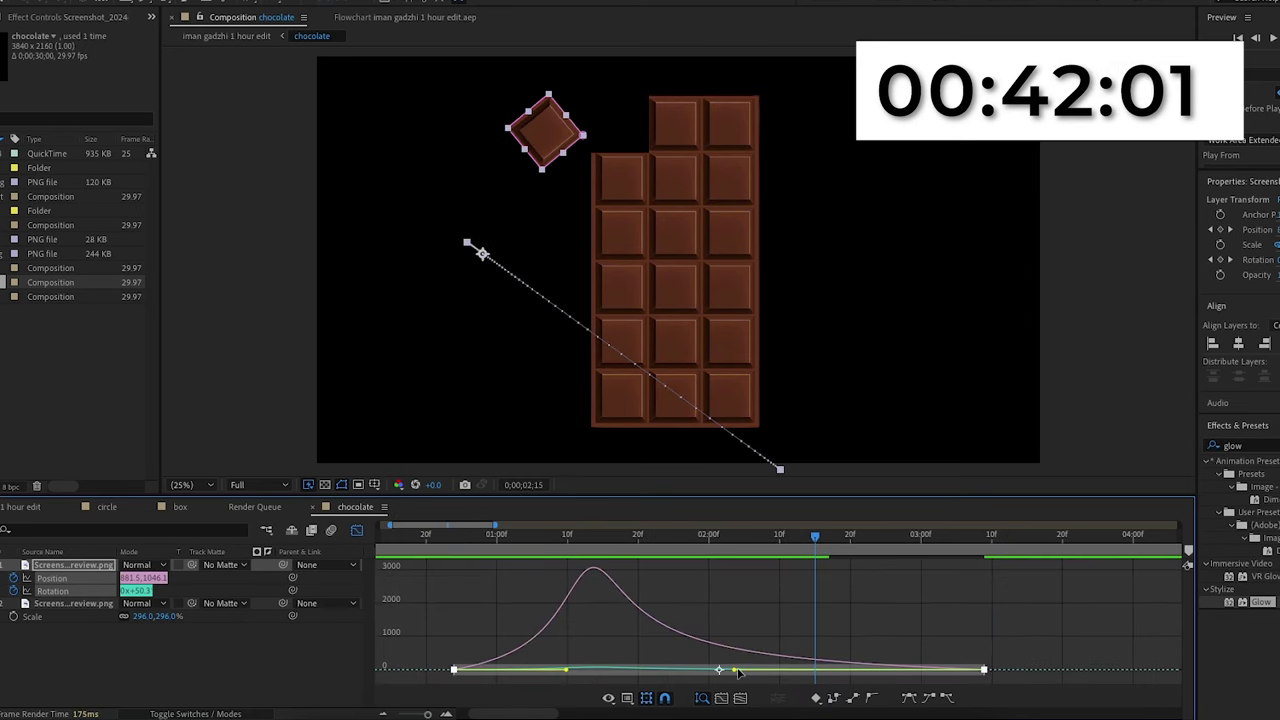
drag(737, 672, 746, 669)
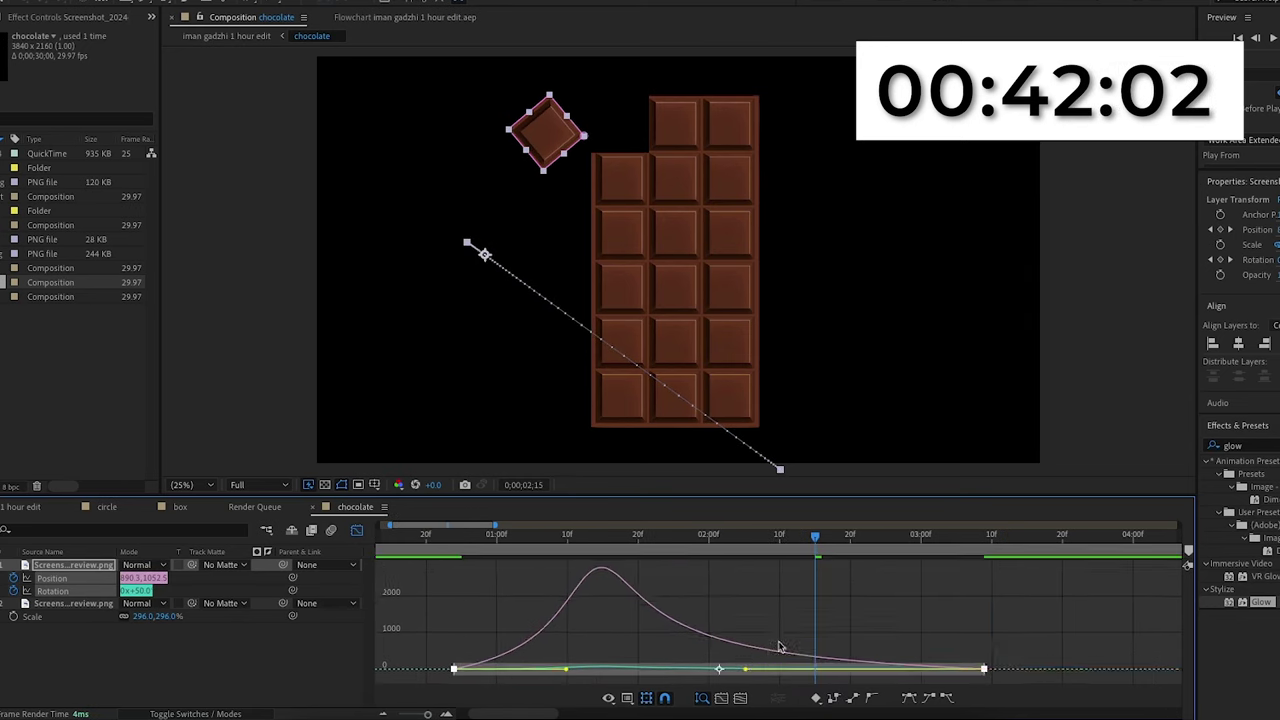
key(space)
drag(618, 549, 404, 547)
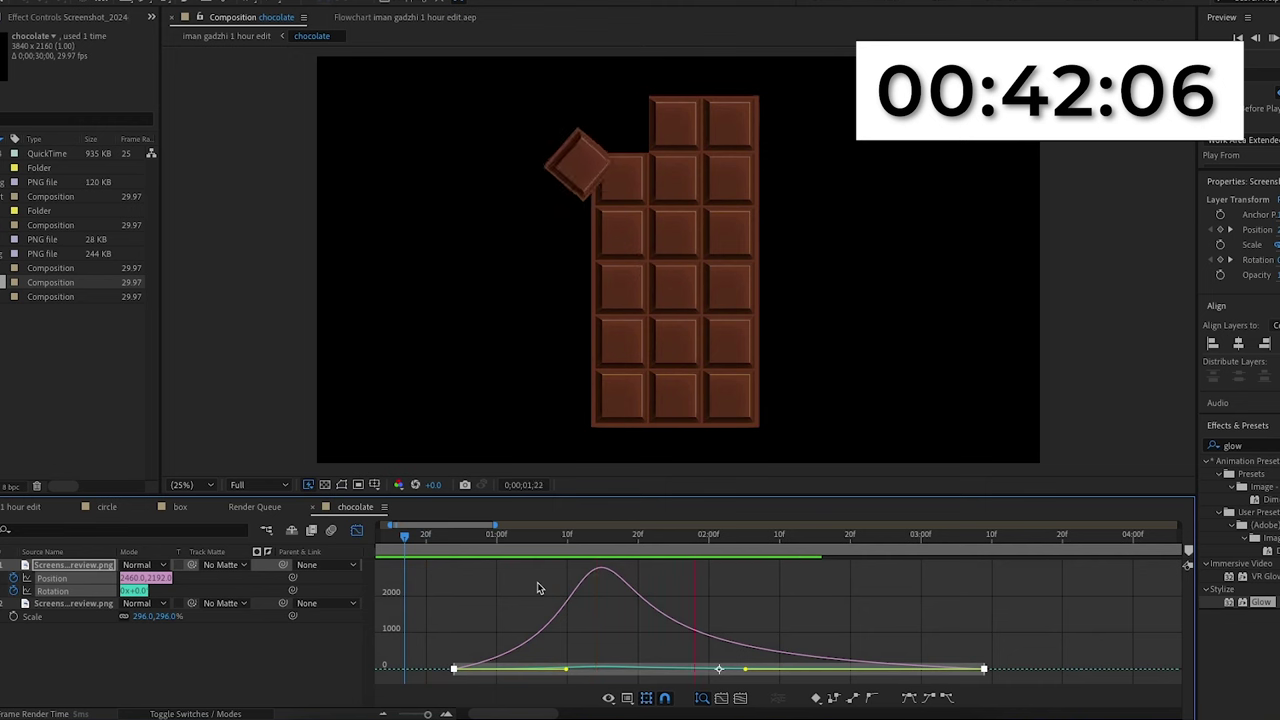
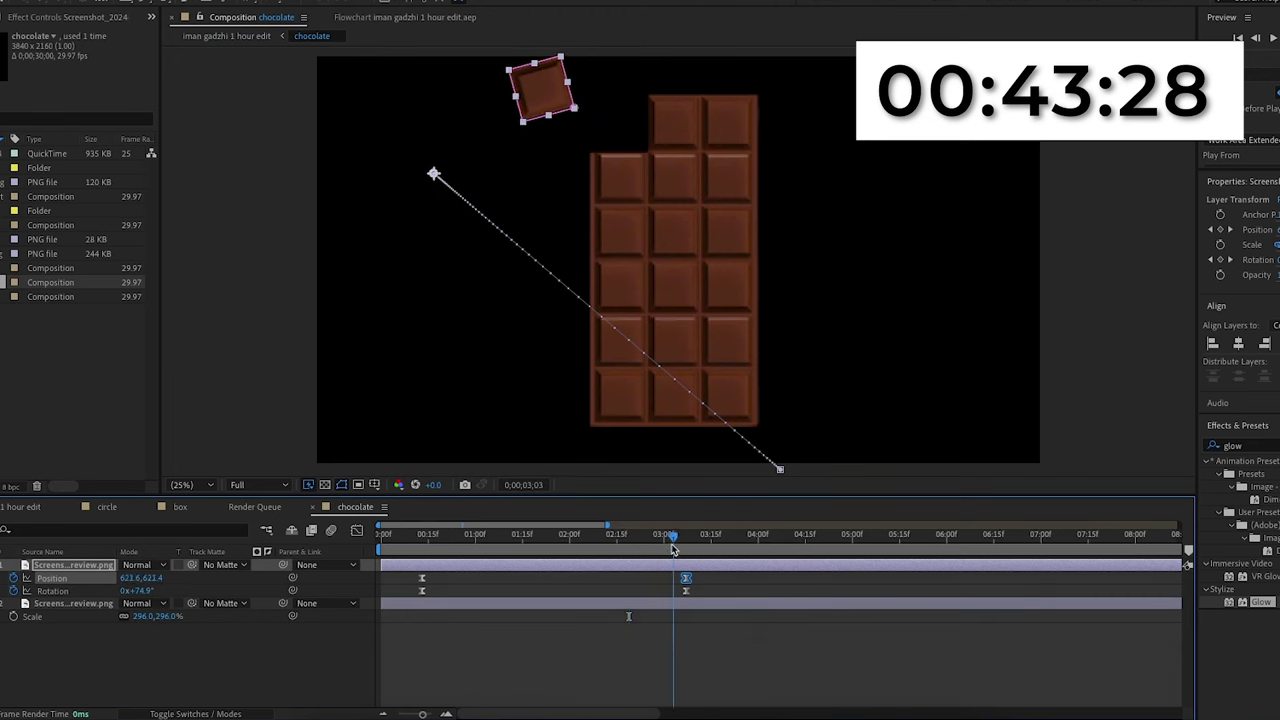
Step: Rotate the piece counterclockwise at its first keyframe, 0;00;00;13, and preview it in iman gadzhi 1 hour edit
drag(634, 548, 418, 566)
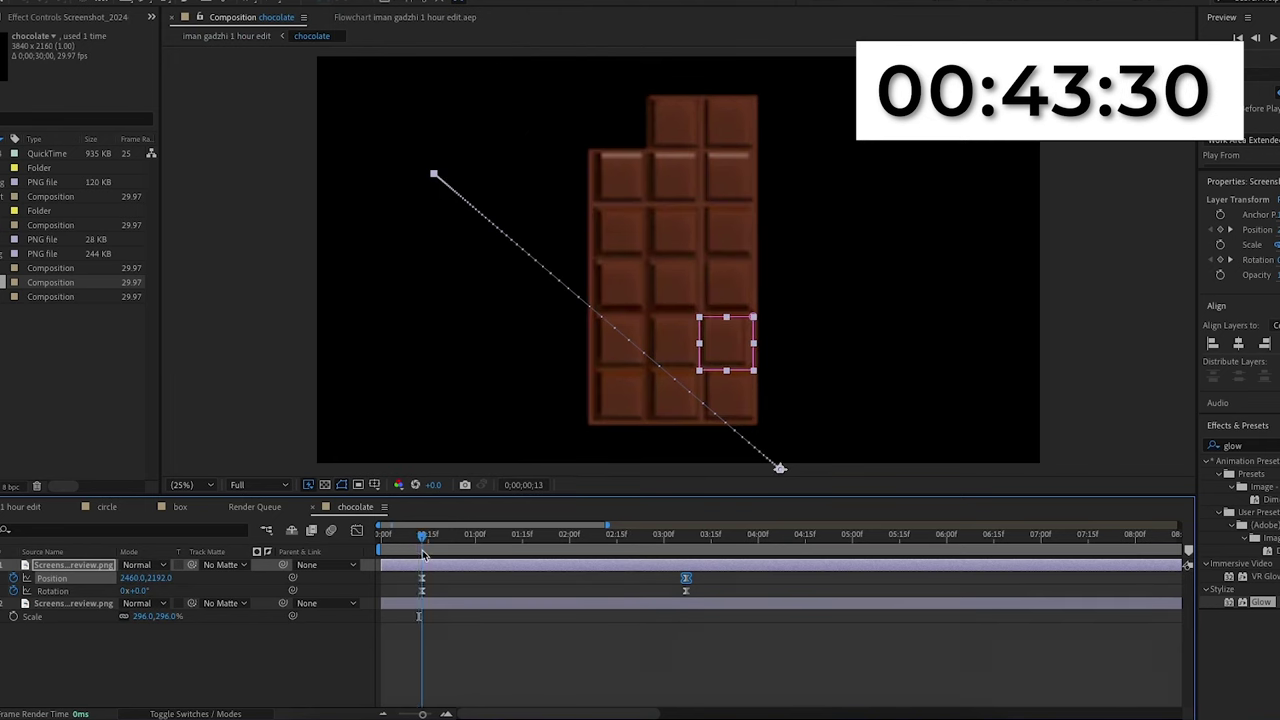
click(424, 650)
drag(137, 592, 99, 602)
mouse_move(422, 534)
mouse_down()
mouse_move(656, 537)
mouse_move(430, 546)
mouse_up()
click(20, 506)
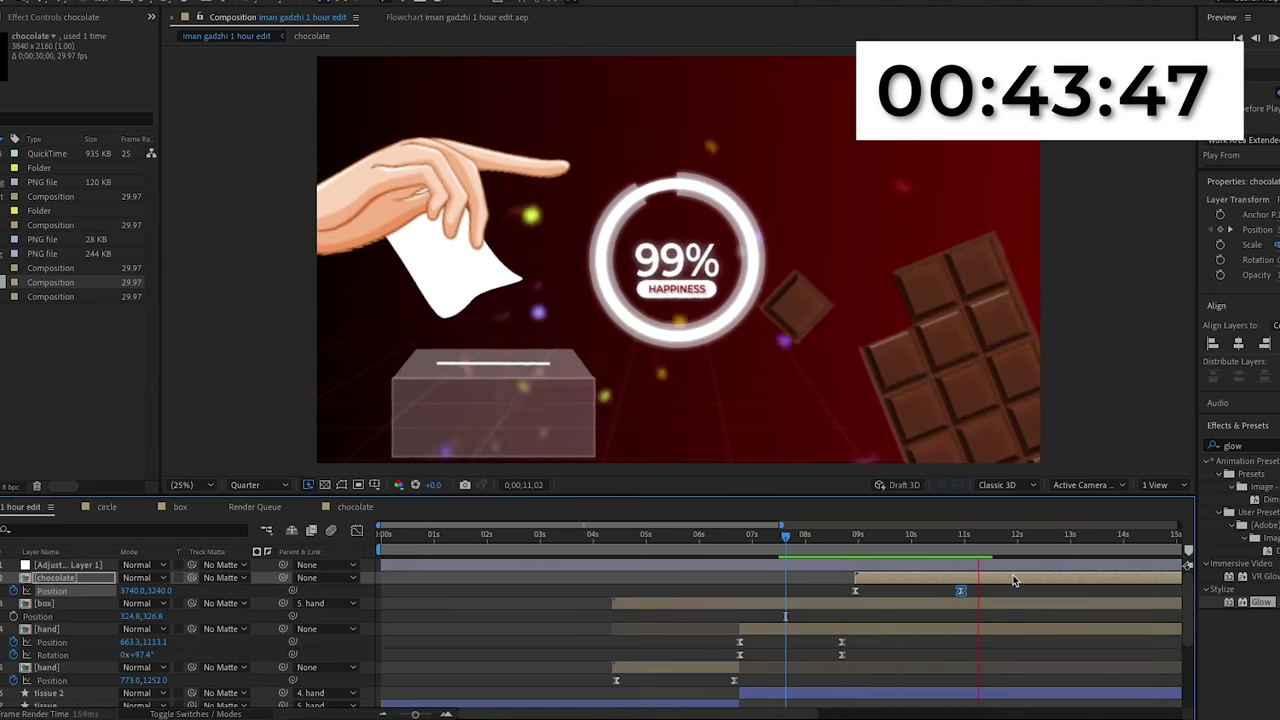
Step: In the chocolate composition, move the piece's end keyframes later to slow it down, and shift all its keyframes earlier, close to the start
click(355, 507)
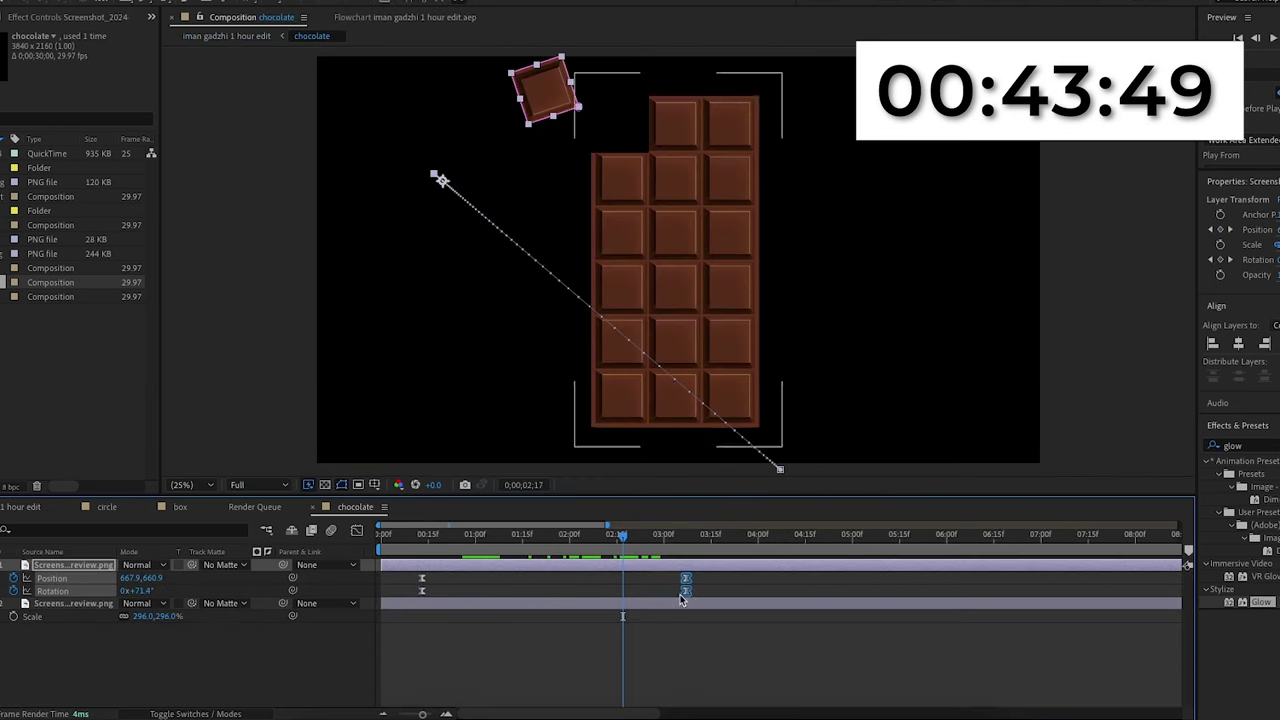
drag(686, 585, 717, 582)
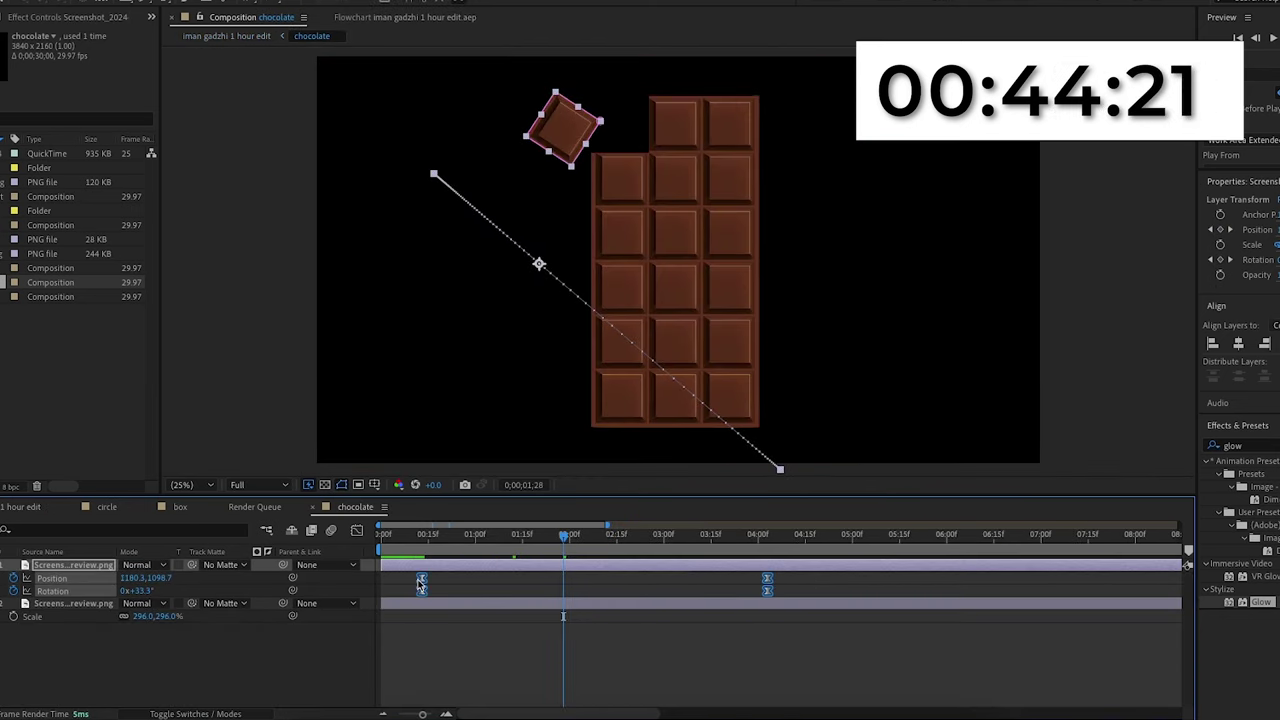
drag(420, 585, 391, 581)
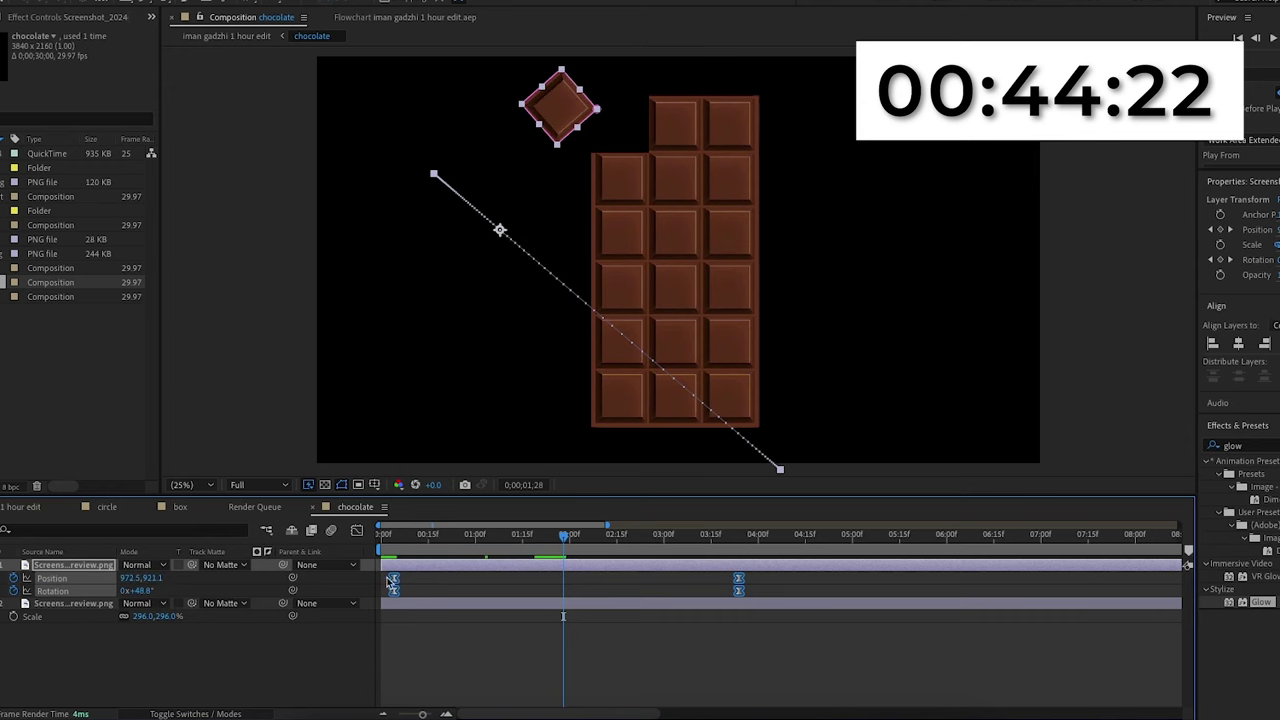
Step: Apply Glow to the chocolate layer in iman gadzhi 1 hour edit with threshold 33.7%, radius 87 and intensity 0.3
click(6, 511)
drag(1262, 600, 985, 590)
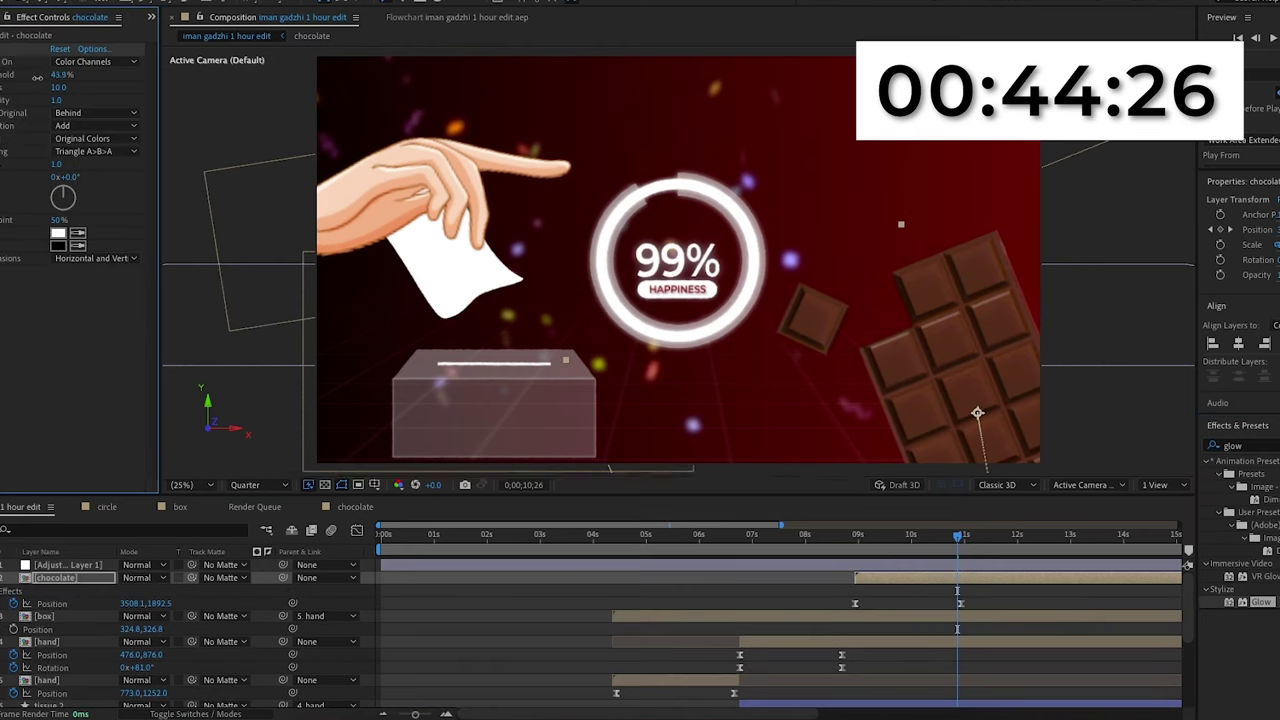
drag(36, 77, 22, 84)
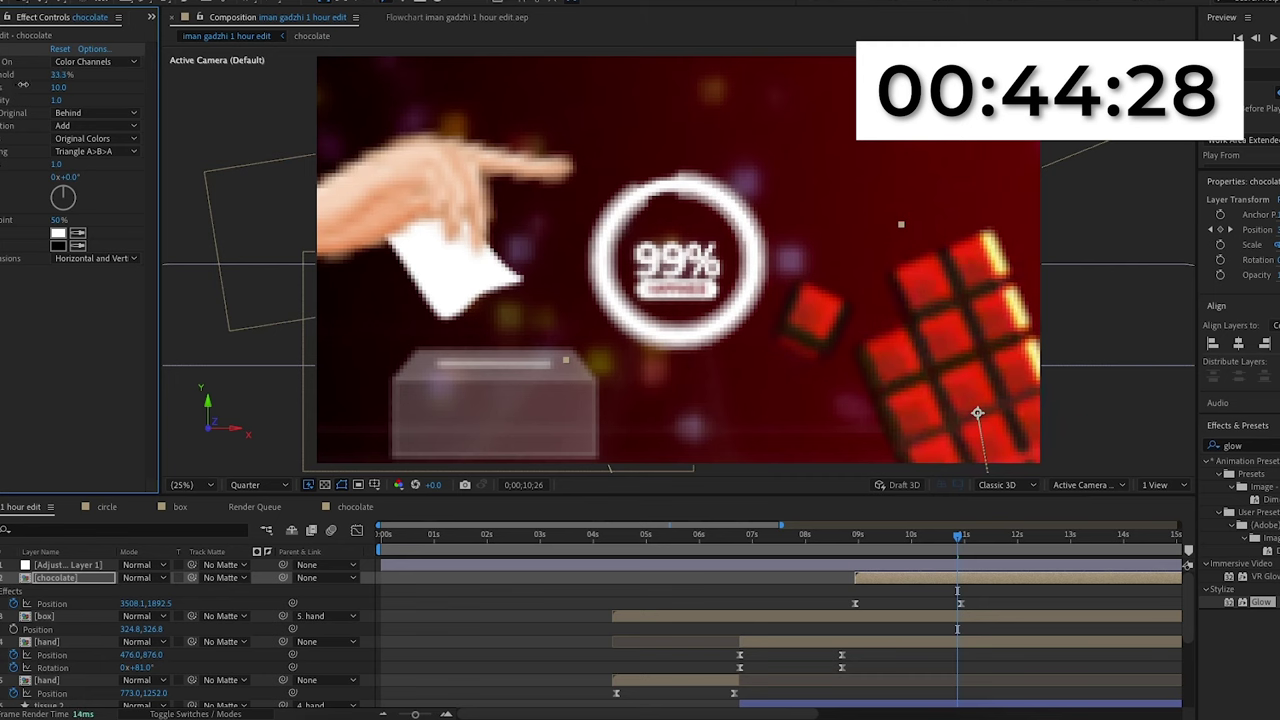
drag(56, 92, 100, 91)
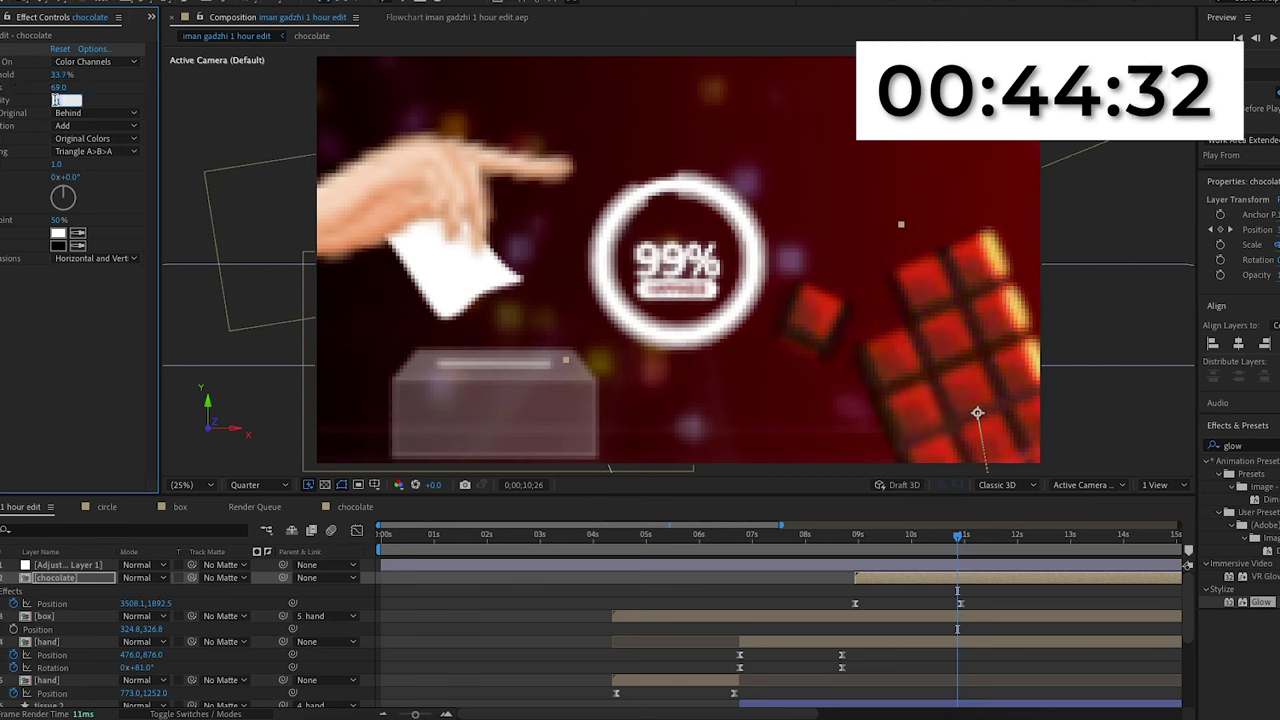
text(0.3)
key(Return)
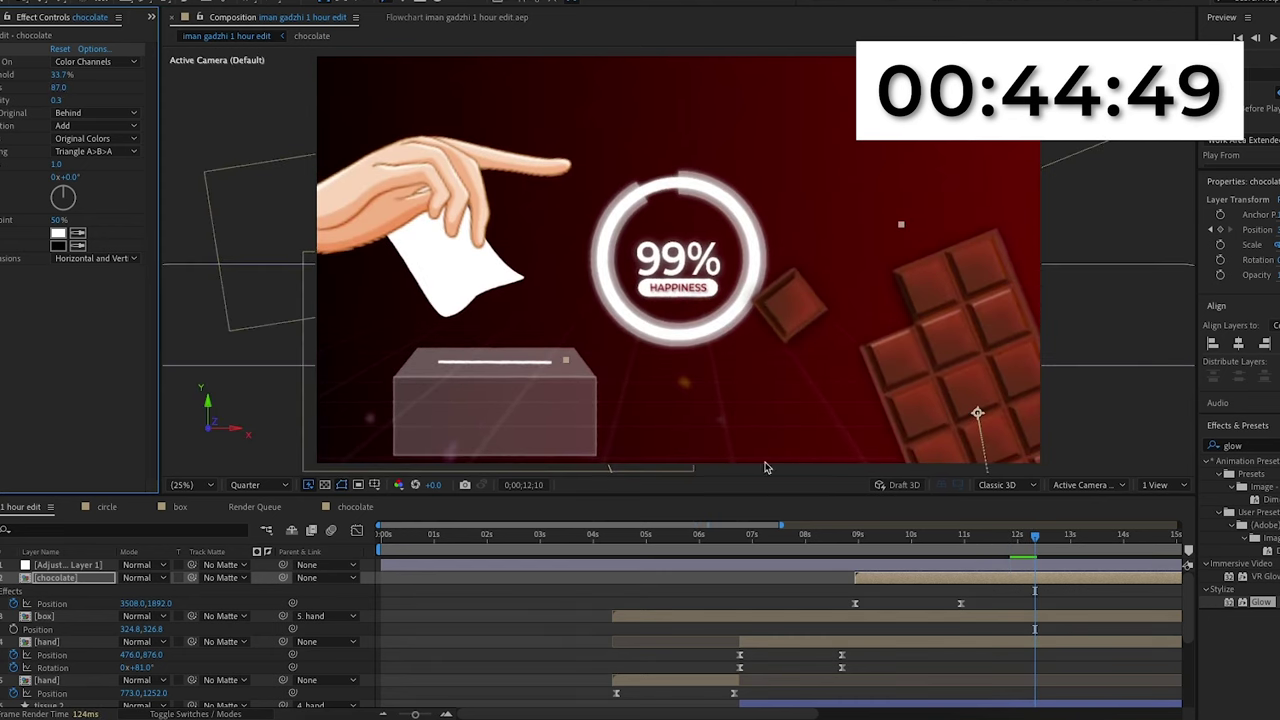
Step: In the box composition, extend the box's front face downward and align Shape Layer 3 with its upper edge at position 0, -4
click(178, 507)
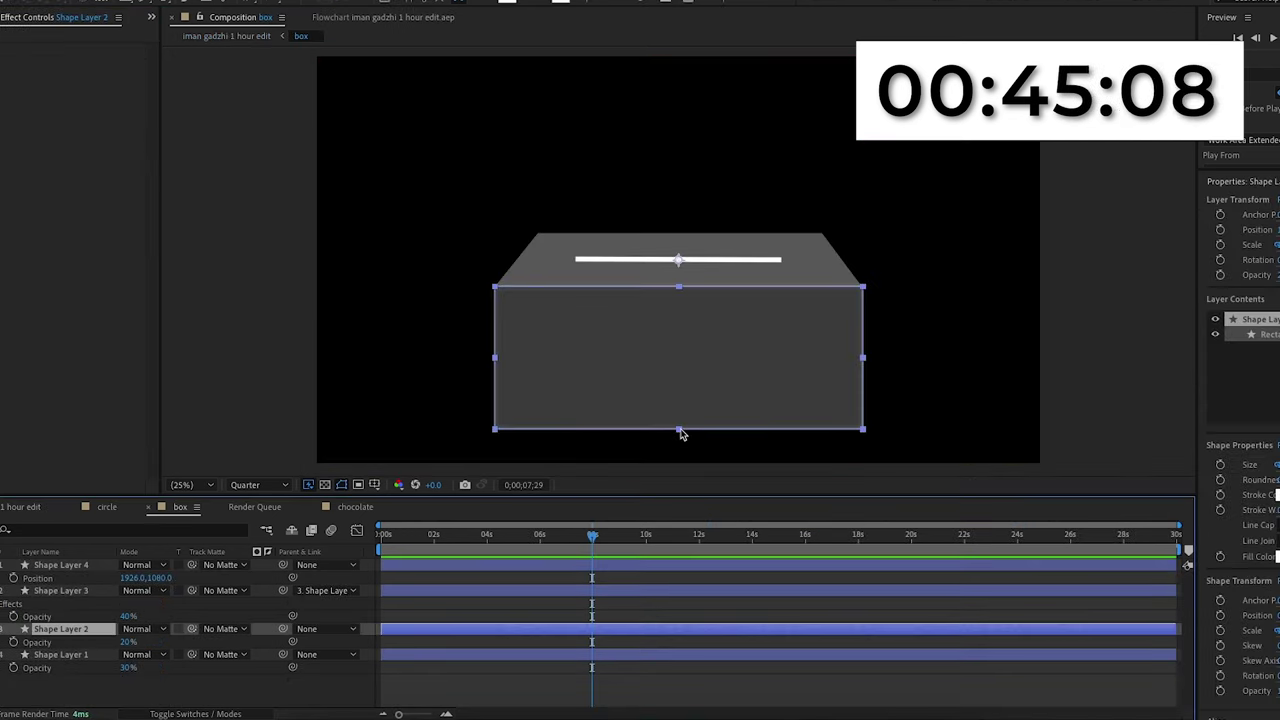
drag(680, 433, 676, 485)
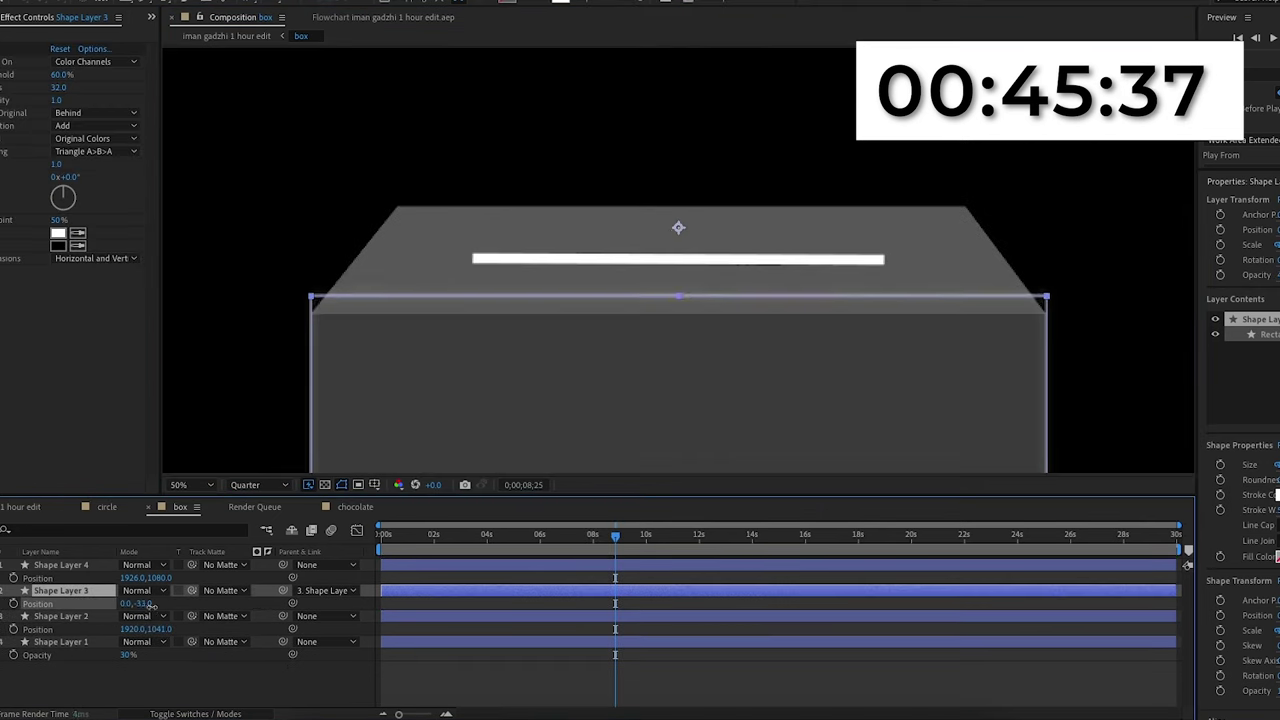
drag(140, 604, 175, 607)
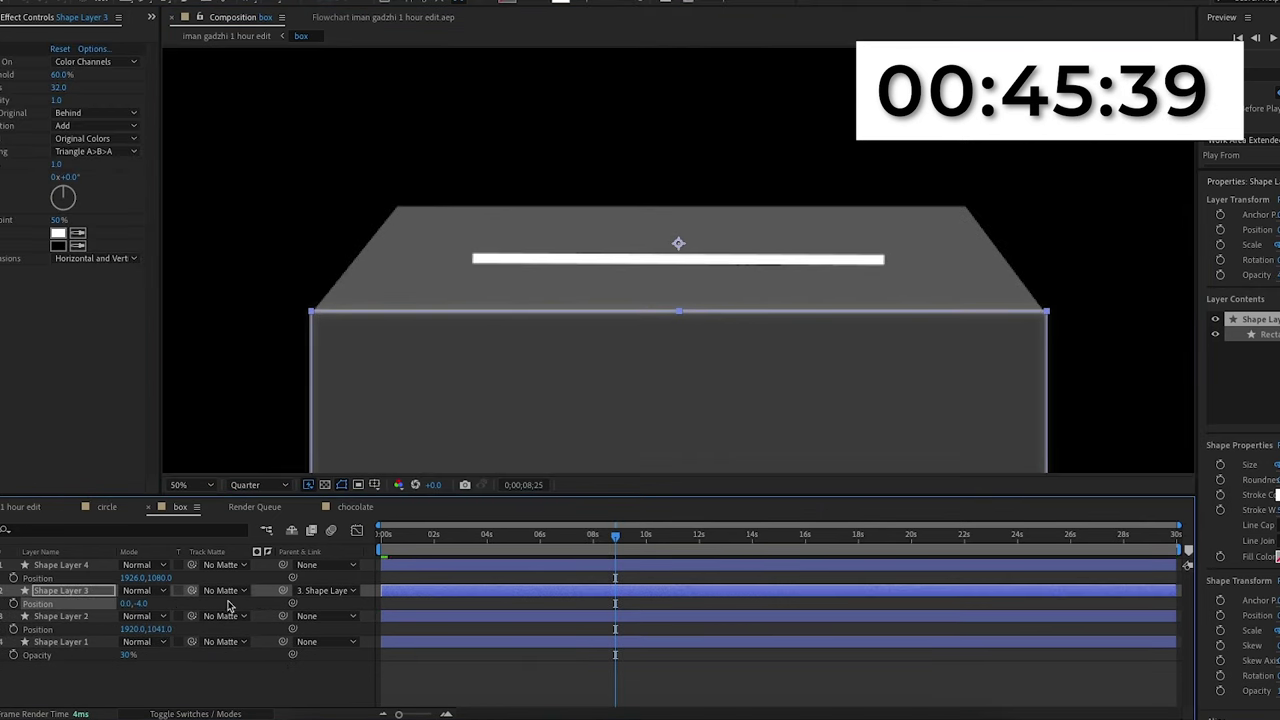
Step: Apply Glow to the tissue 2 layer in iman gadzhi 1 hour edit with radius 67 and intensity 0.7
click(22, 507)
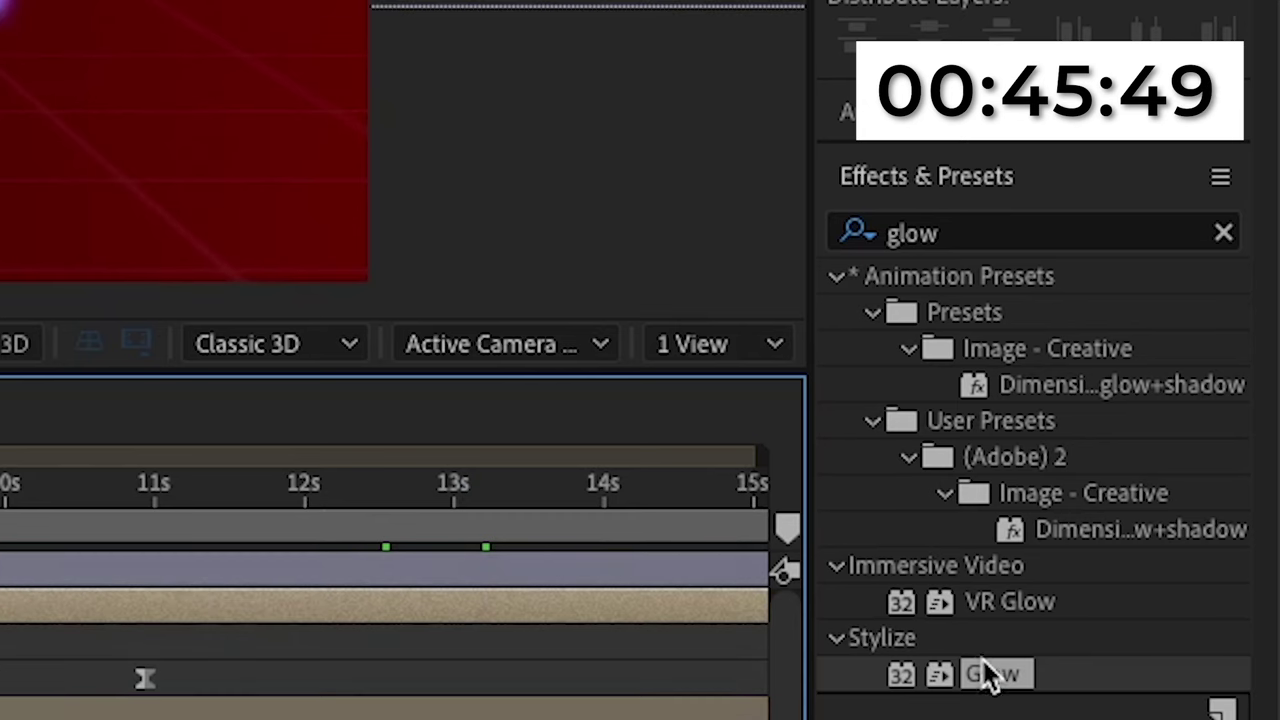
click(1259, 602)
drag(993, 674, 75, 584)
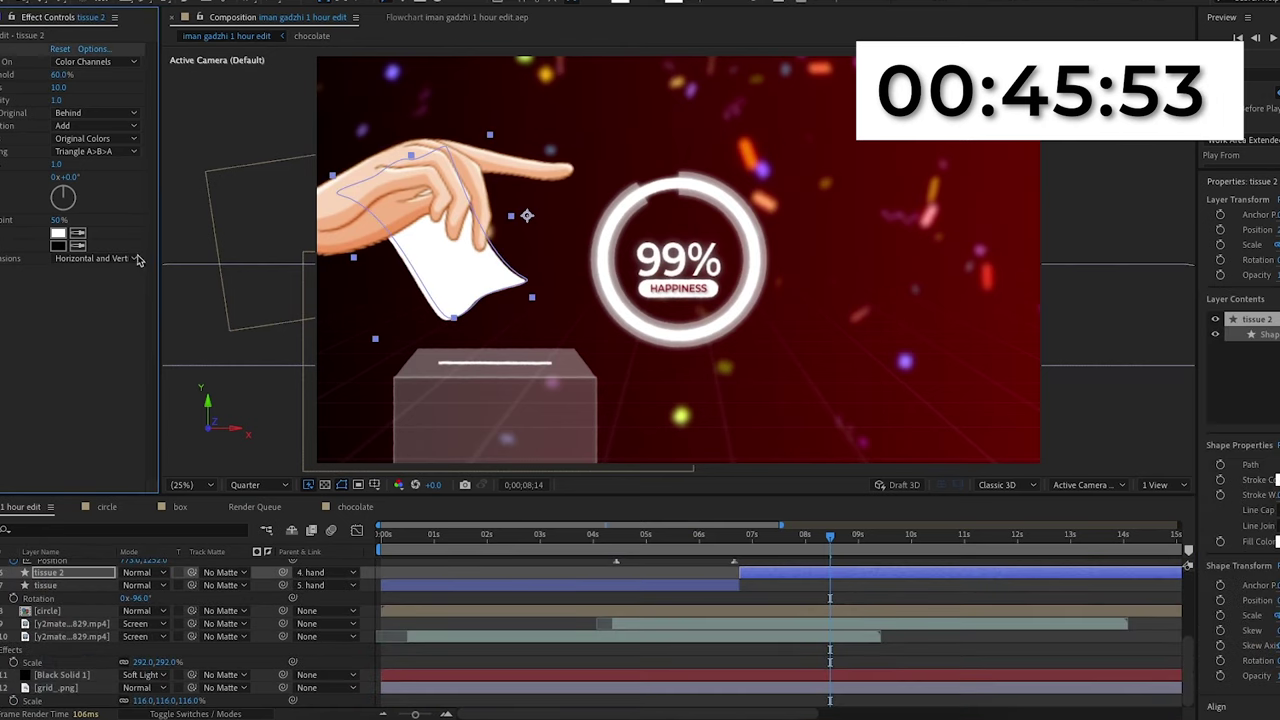
drag(52, 88, 63, 87)
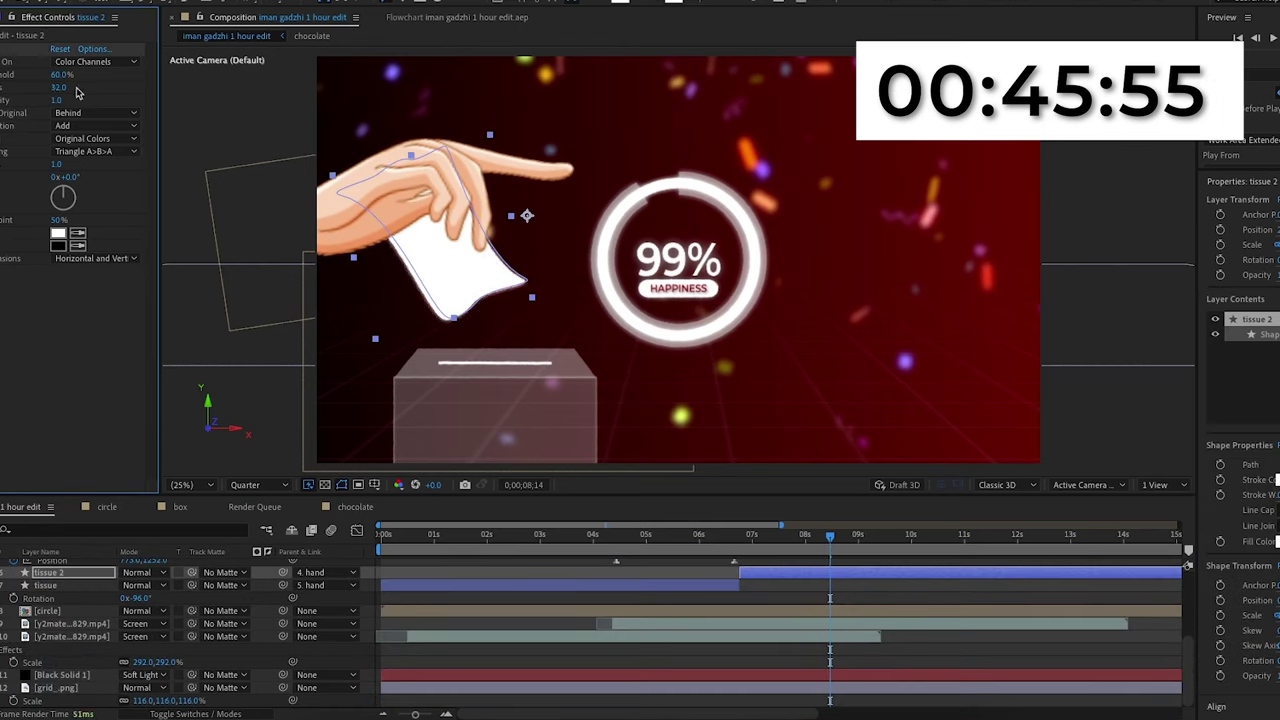
drag(57, 100, 45, 100)
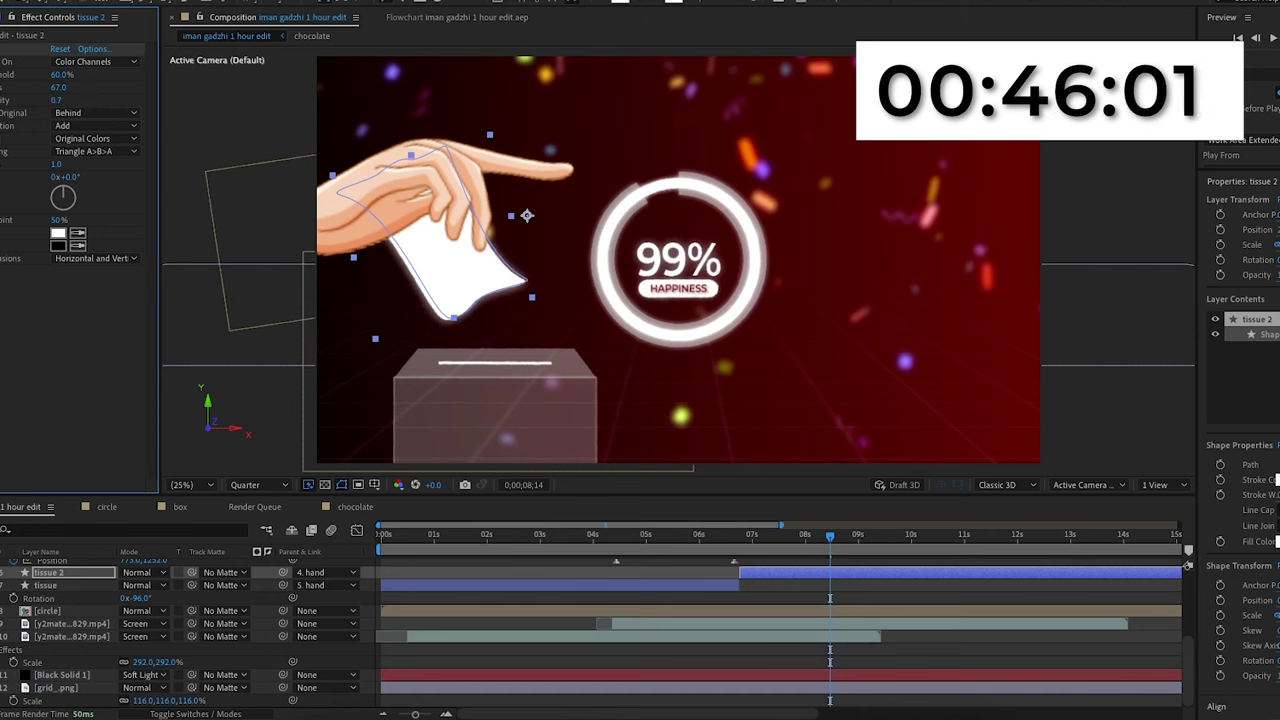
Step: Apply Glow to the tissue layer and to the lower hand layer, setting the hand's glow radius to 87 and intensity to 0.4
click(68, 587)
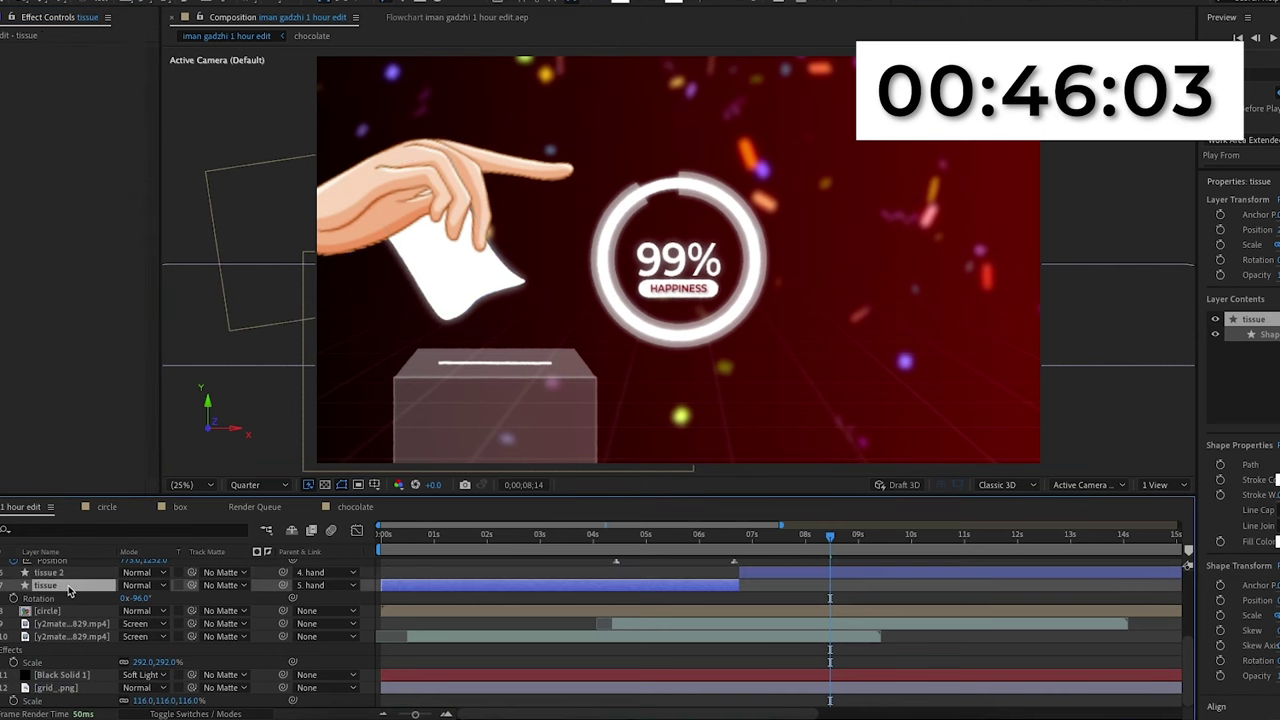
scroll(1240, 600, down, 5)
drag(1258, 698, 100, 591)
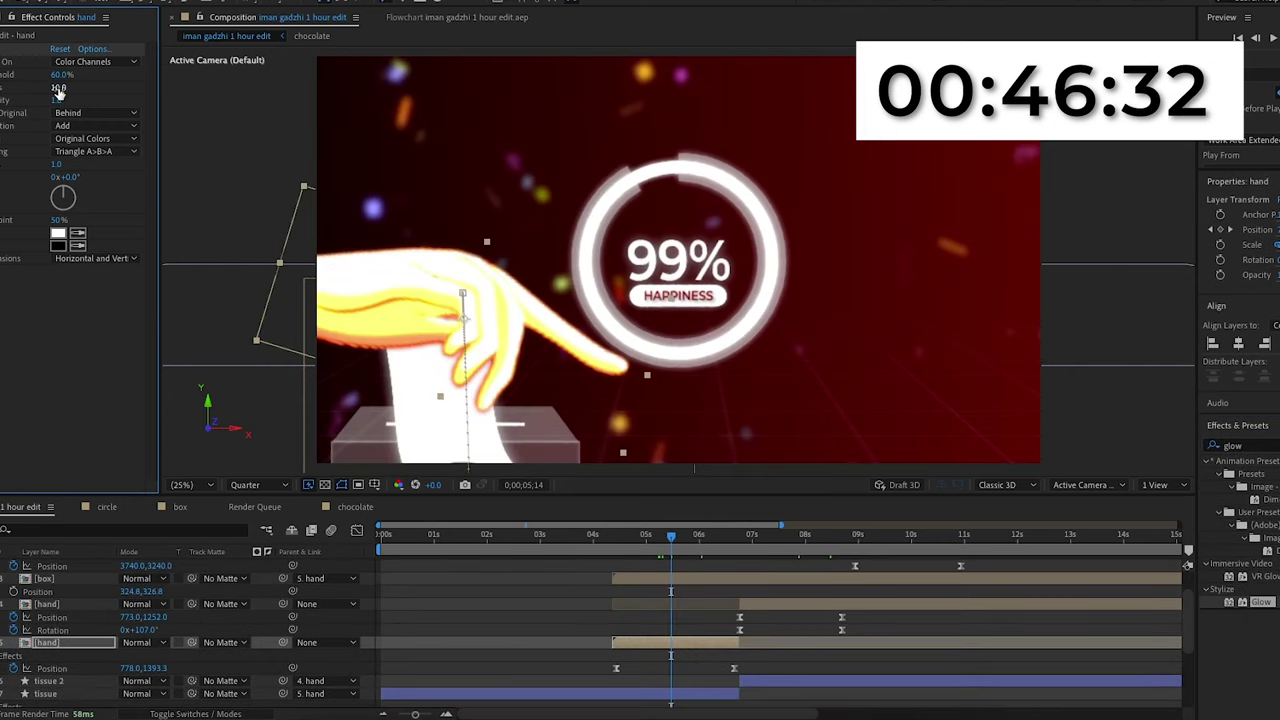
drag(58, 88, 103, 97)
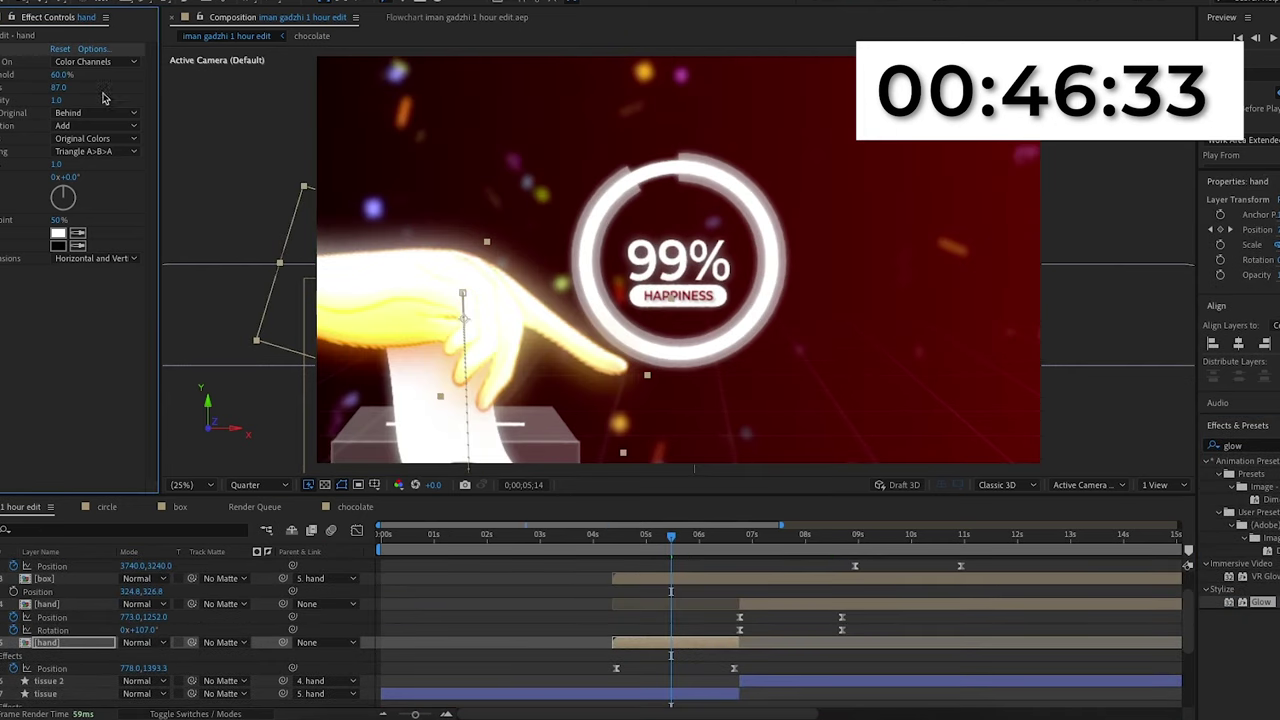
click(56, 101)
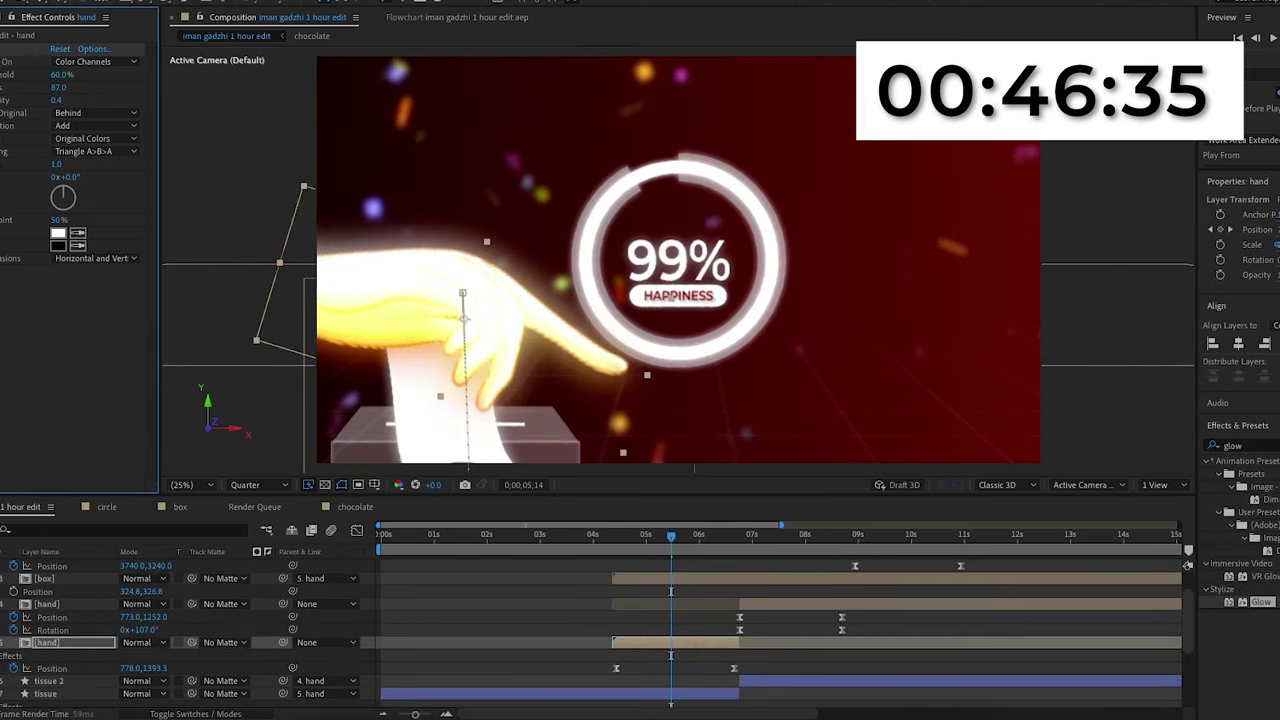
Step: Set the lower hand layer's Glow to radius 119 and intensity 0.3, copy the effect to the upper hand layer and preview it
text(0.4)
key(Return)
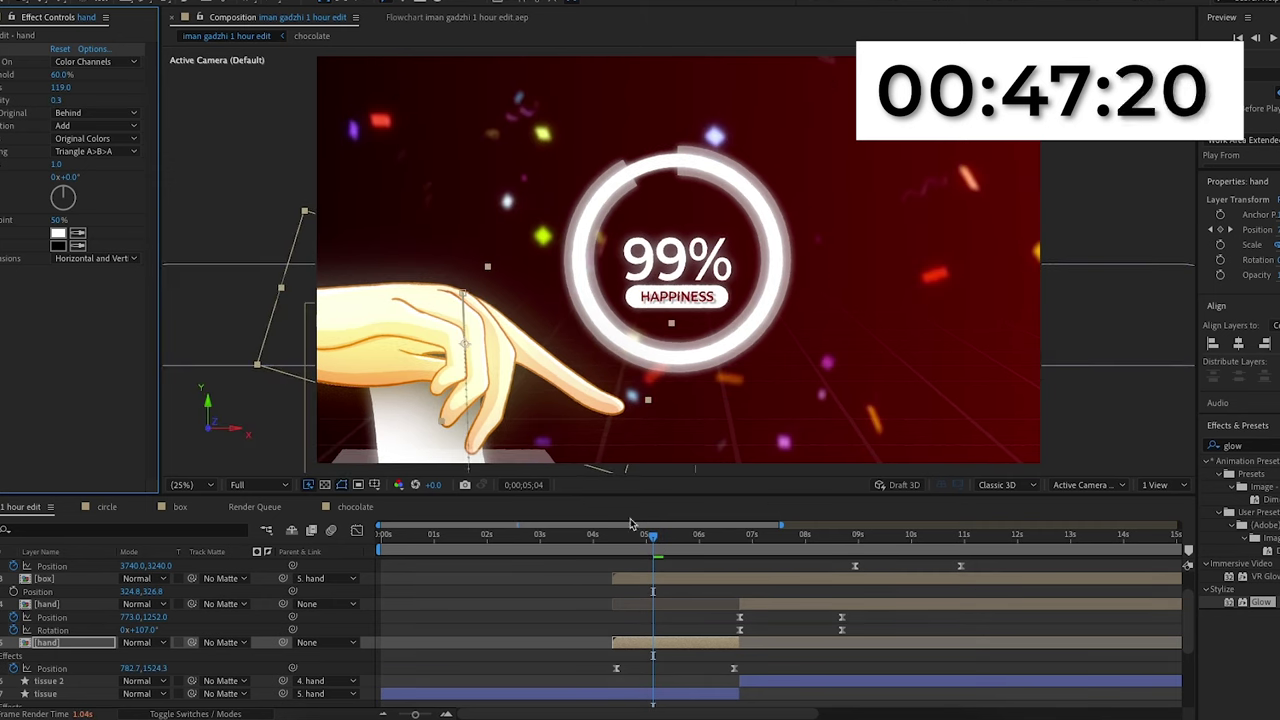
click(72, 604)
key(ctrl+v)
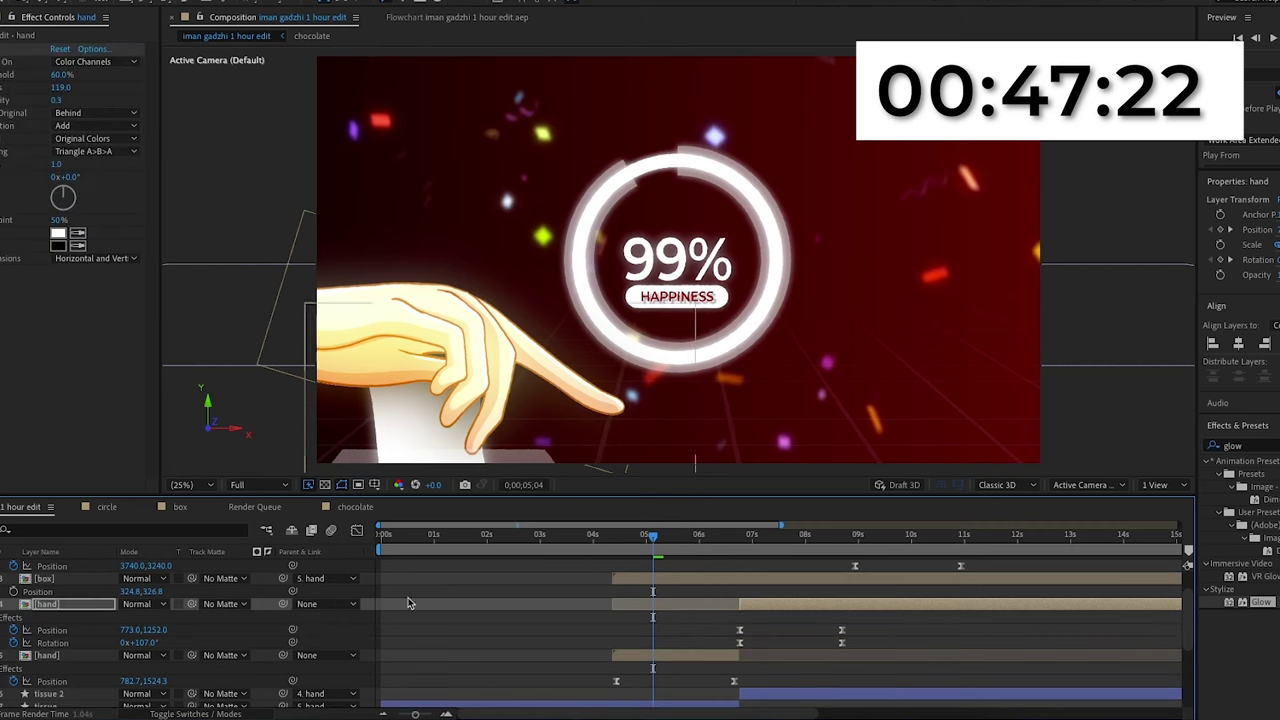
click(763, 546)
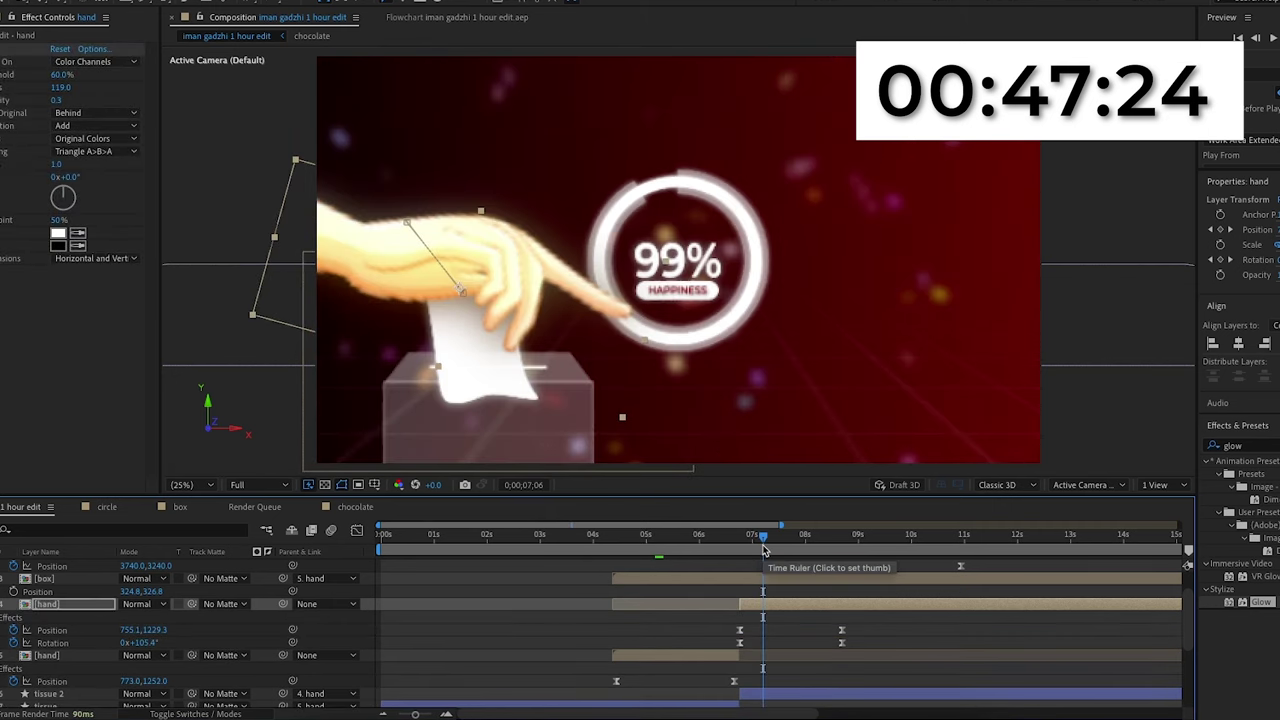
click(837, 550)
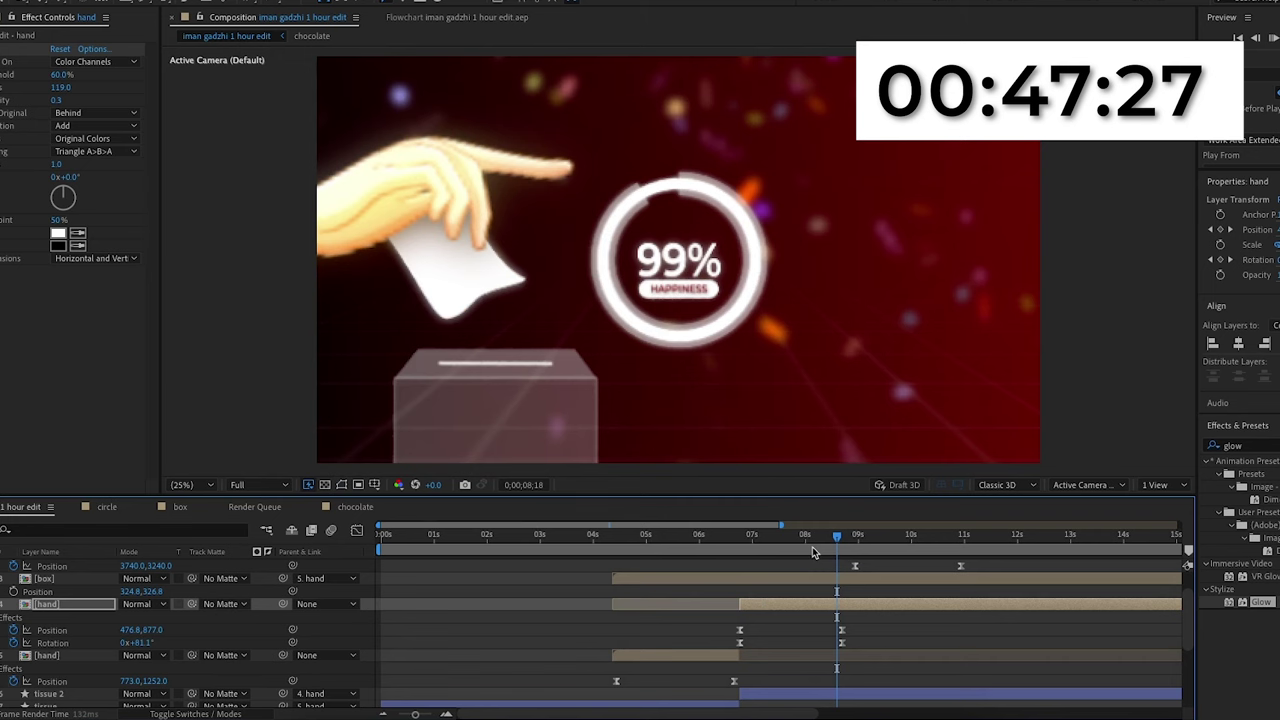
key(space)
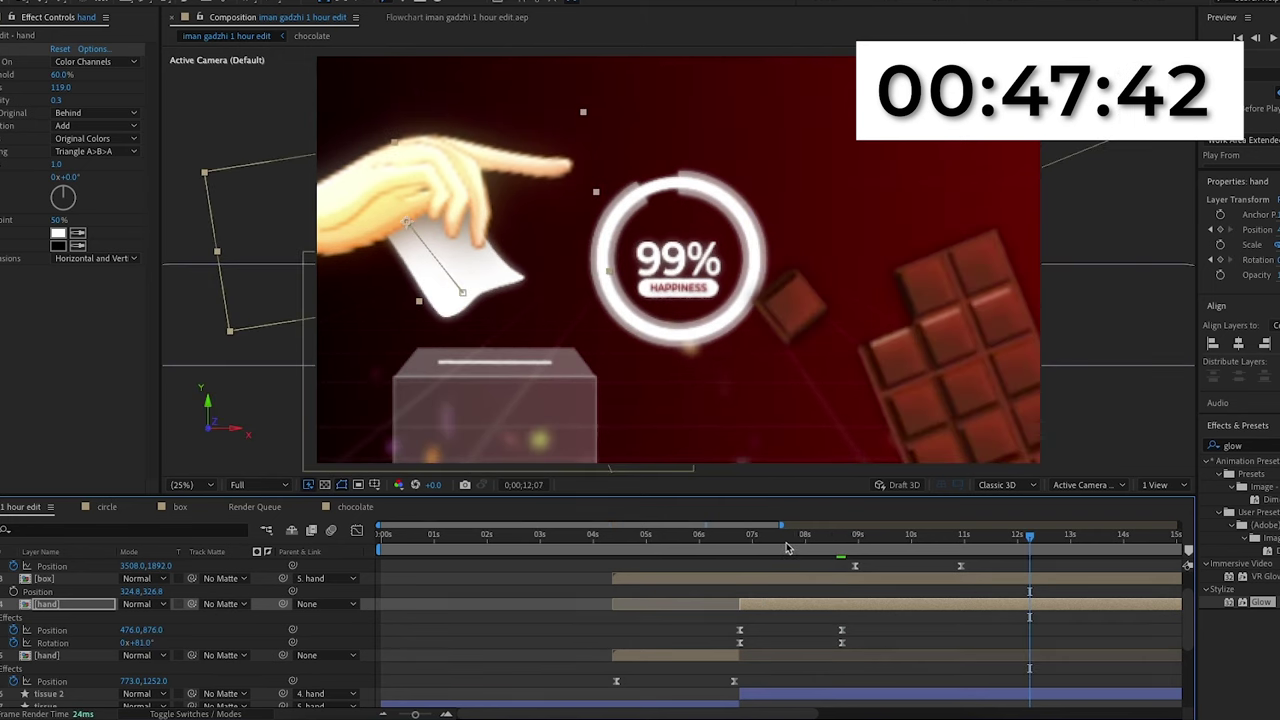
Step: Apply Fast Box Blur to the main bar layer in the chocolate composition with blur radius 0.7
click(348, 507)
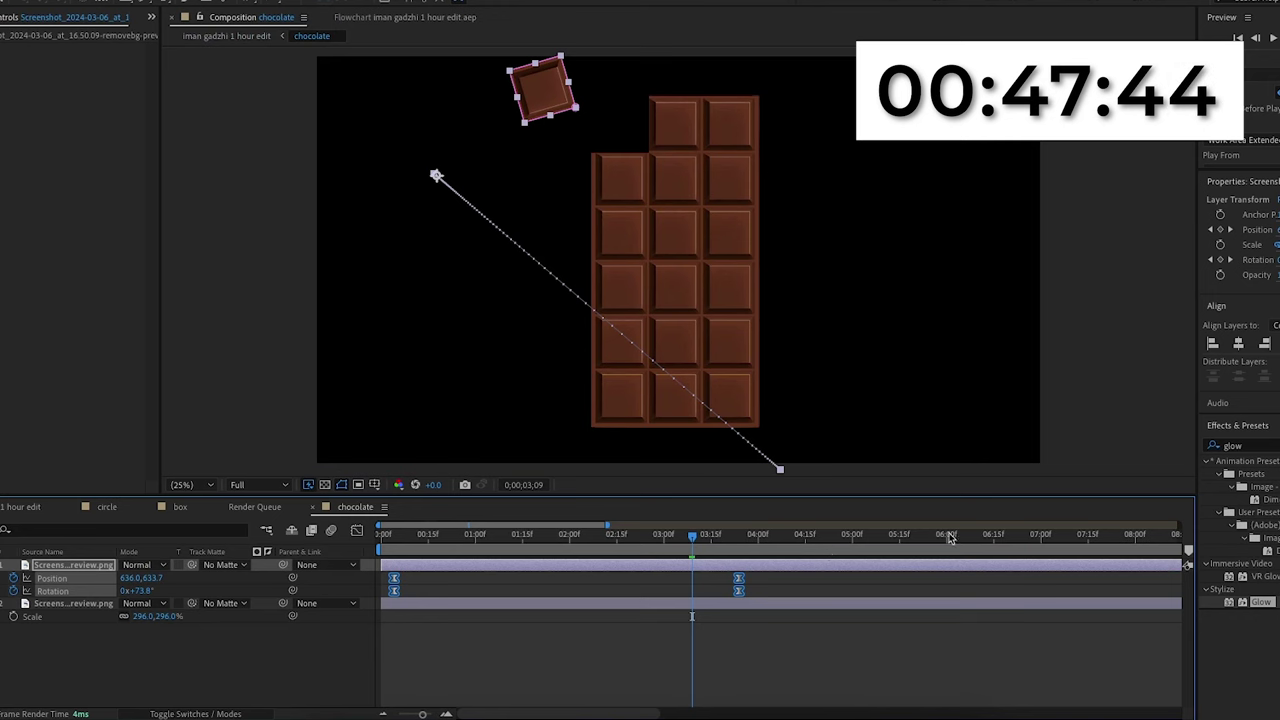
drag(1257, 447, 1160, 451)
text(fast)
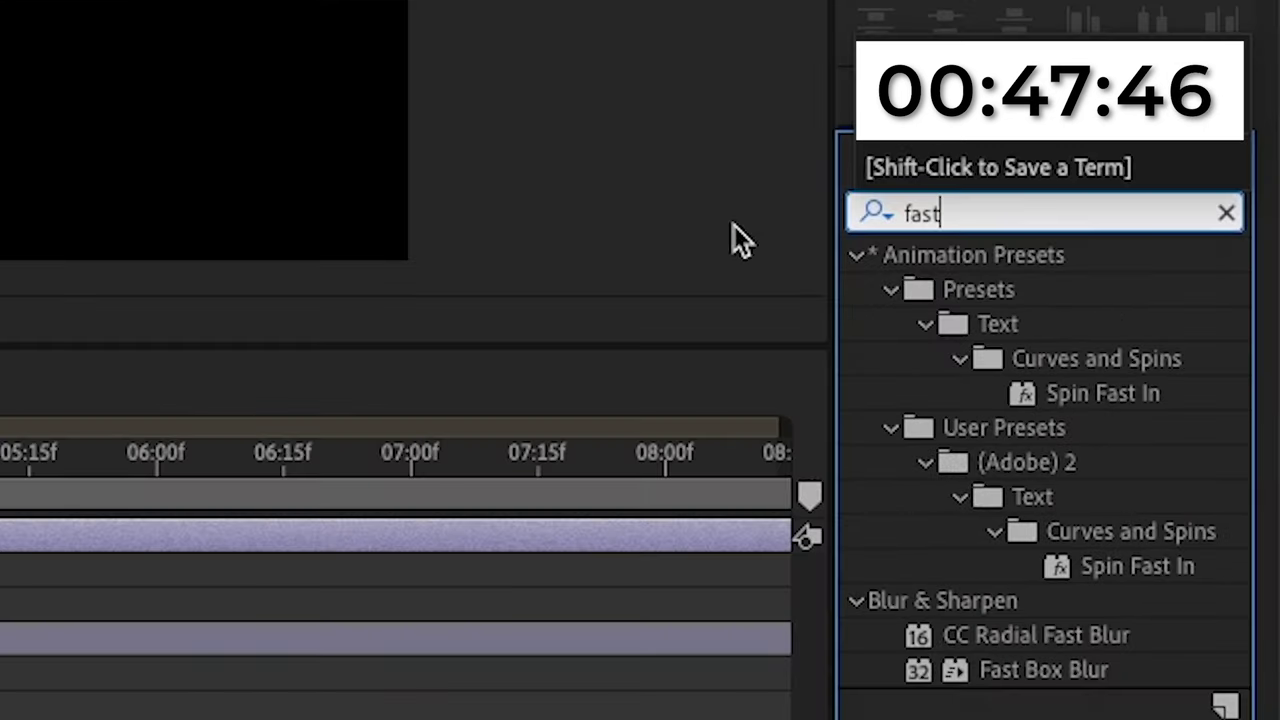
drag(1040, 688, 75, 604)
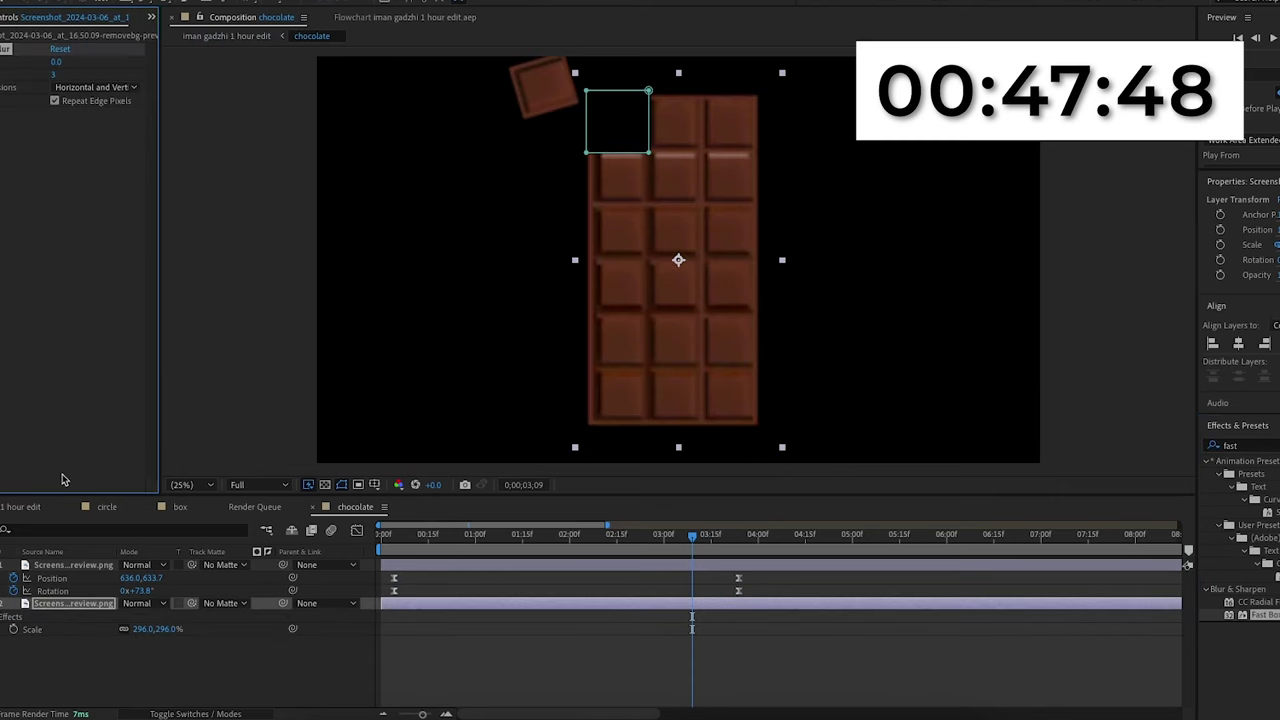
click(56, 61)
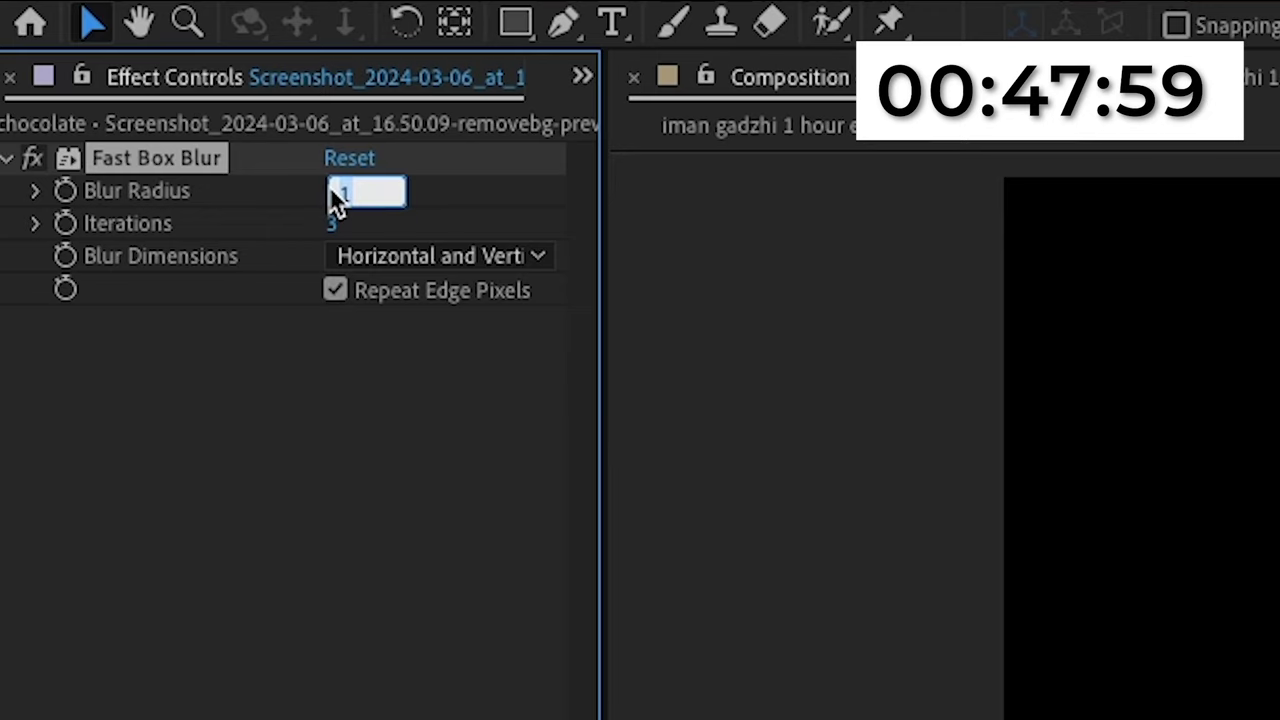
text(.)
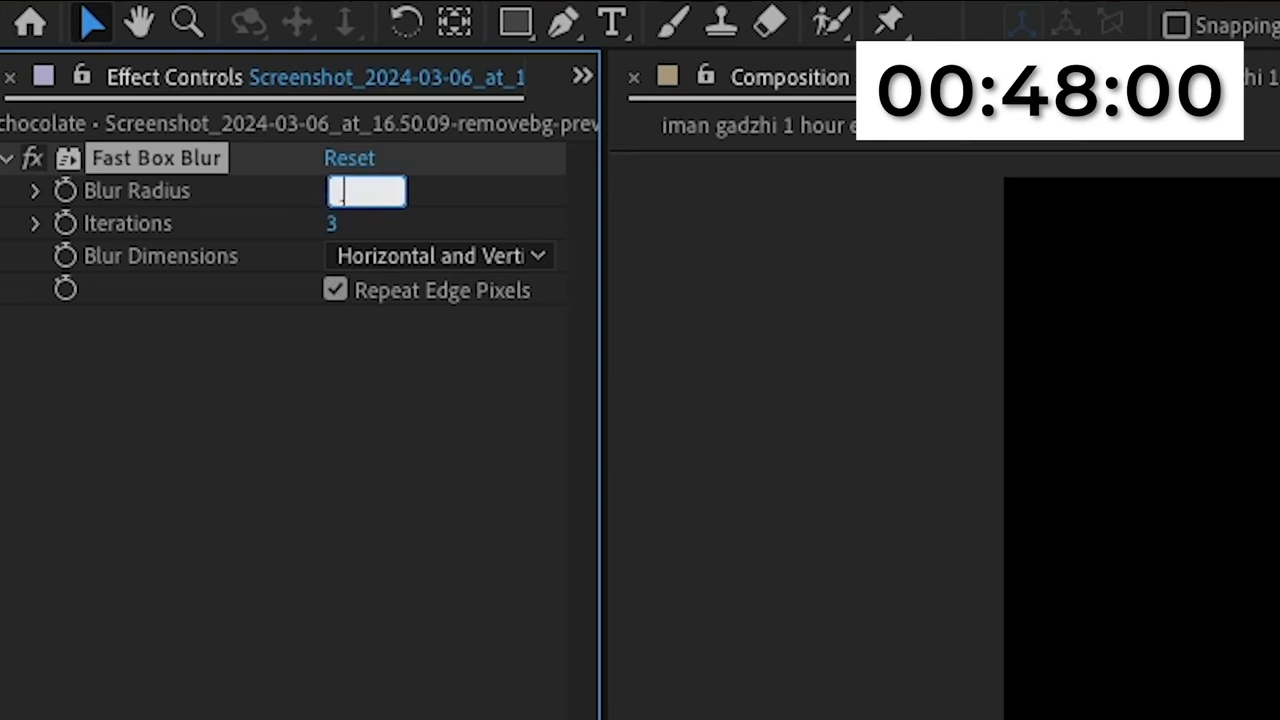
text(0.7)
key(Return)
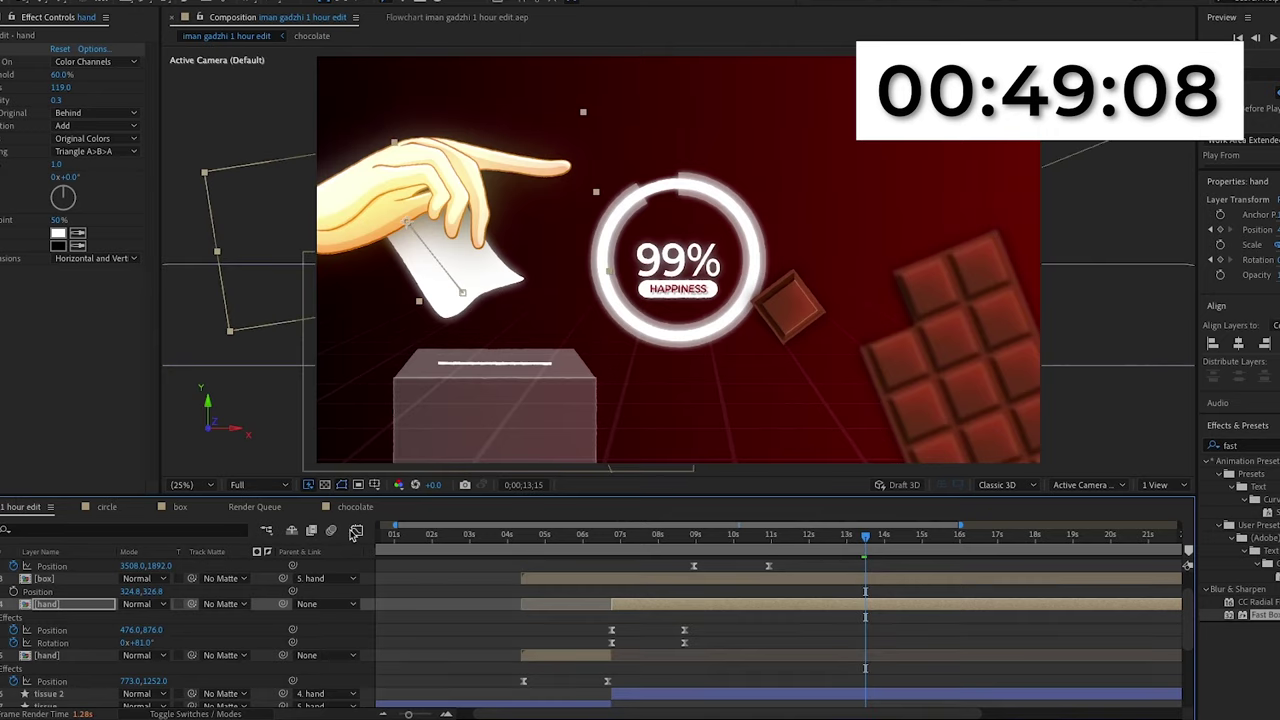
Step: Raise the chocolate bar layer's Fast Box Blur radius to 3 and check the main composition from around 4 seconds
double_click(100, 567)
click(98, 603)
click(57, 63)
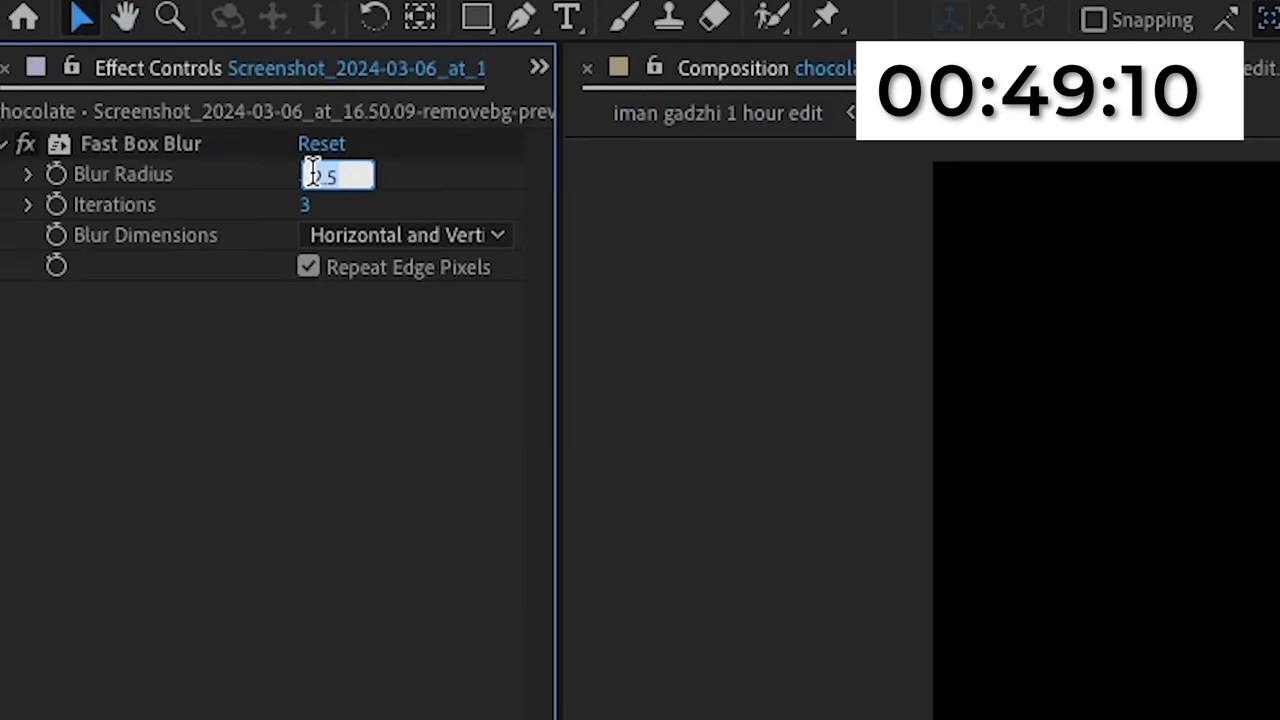
text(3)
key(Return)
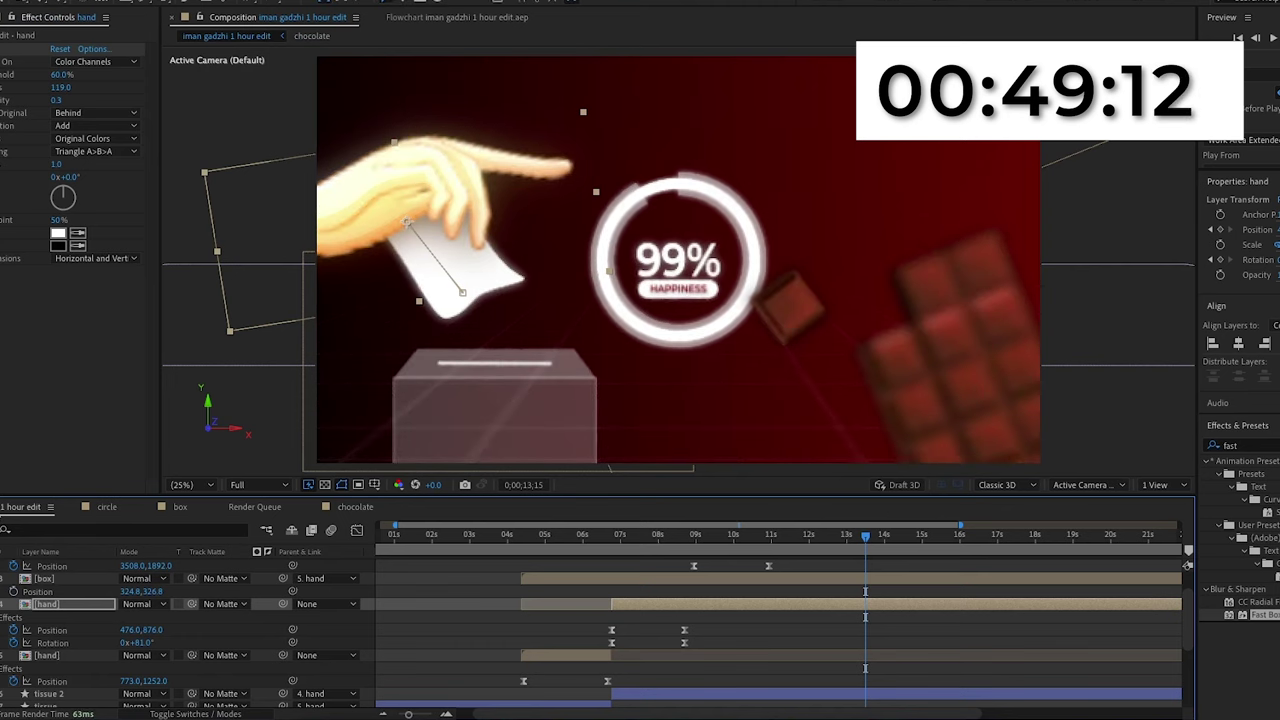
drag(865, 536, 490, 540)
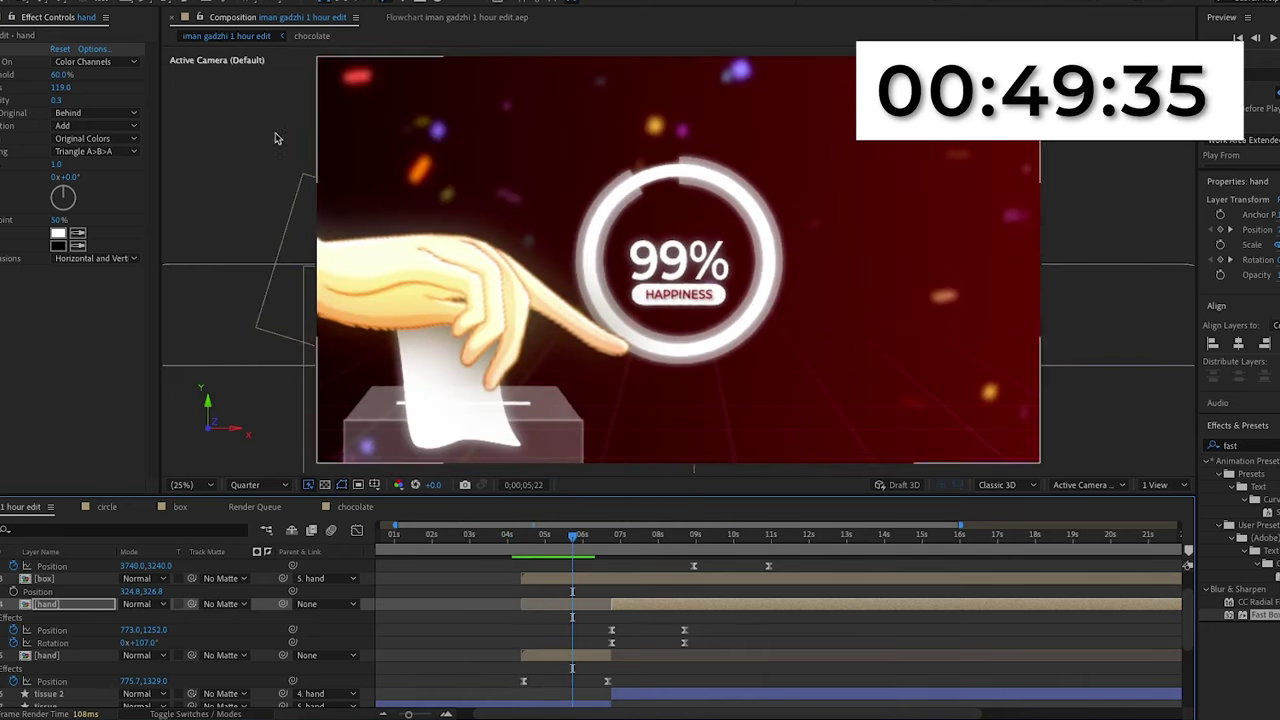
Step: Create a new UHD 3840x2160, 29.97 fps composition named p*rn
click(115, 2)
key(super+n)
text(p*rn)
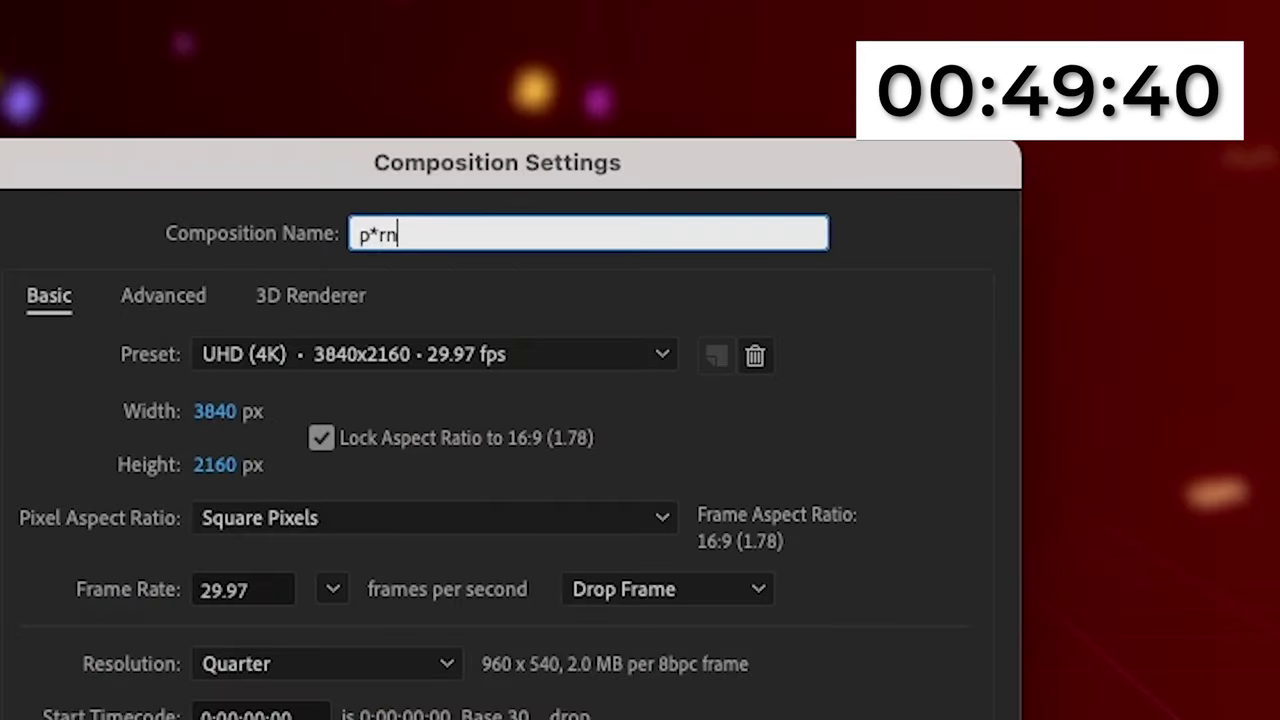
key(Return)
Step: Draw a horizontal rectangle about 1212 by 207 px in the centre of the p*rn composition and fill it with white FFFFFF
key(q)
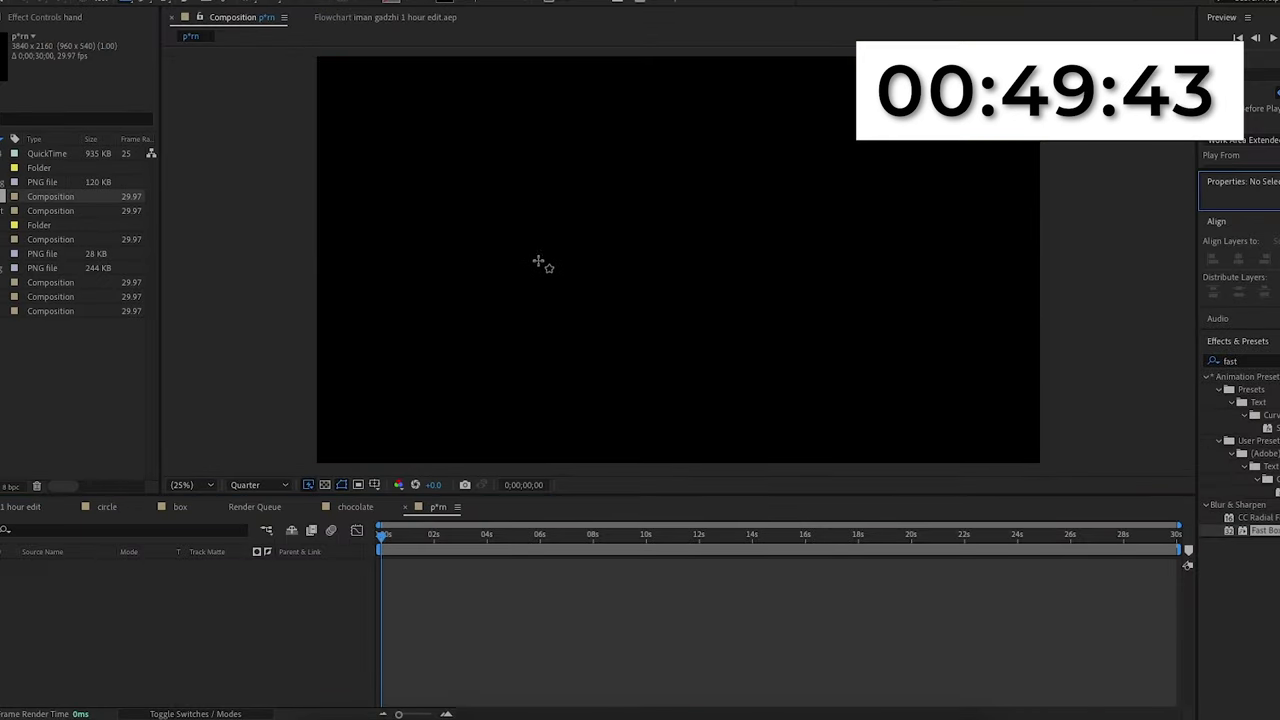
drag(562, 252, 789, 291)
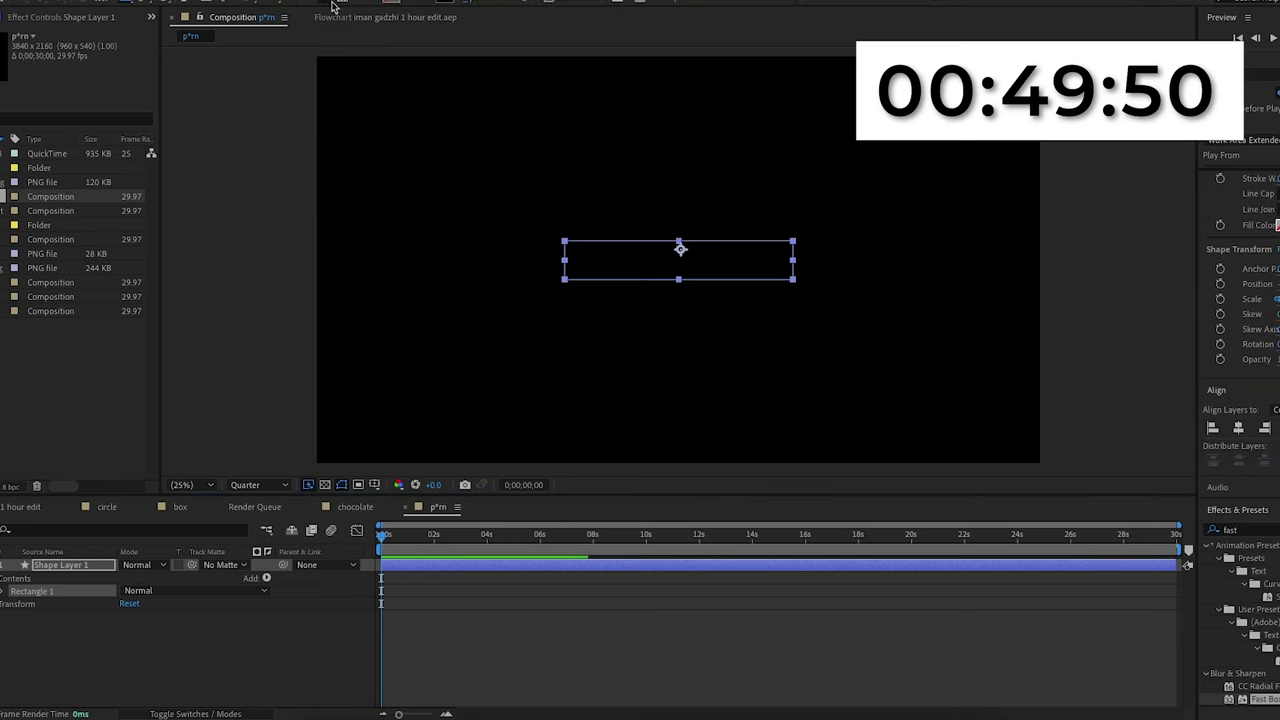
click(391, 3)
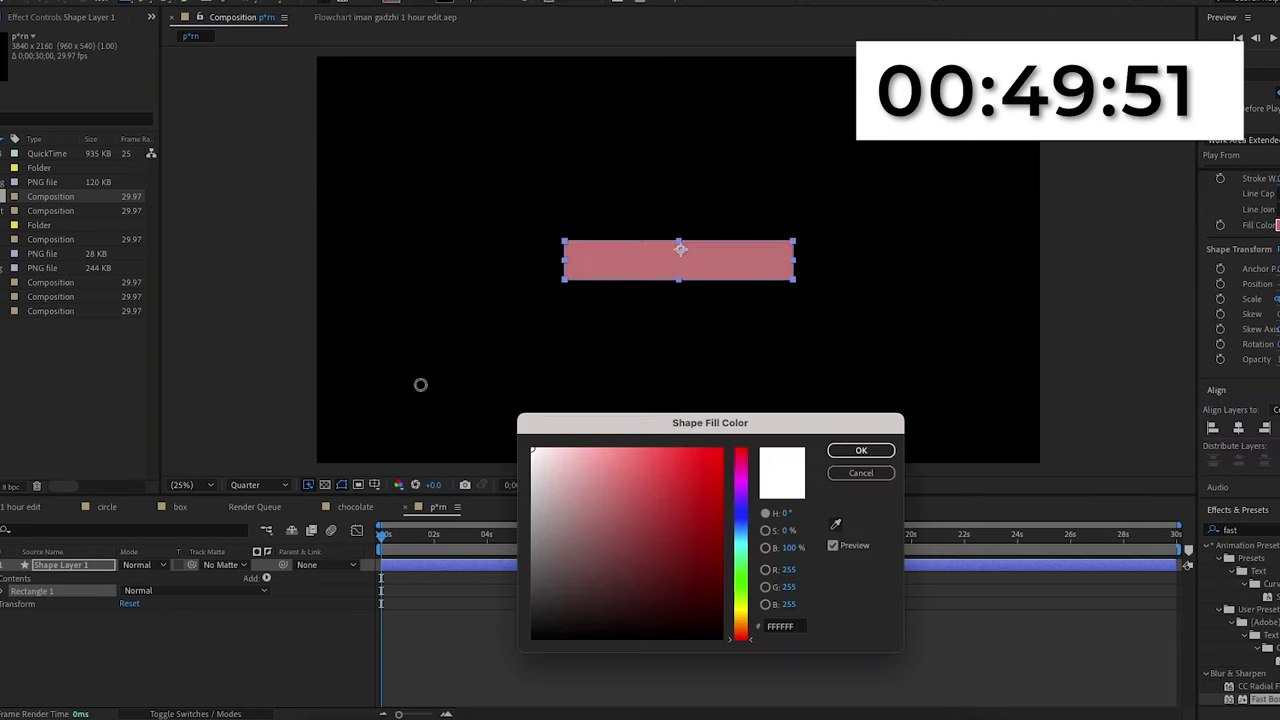
click(860, 450)
Step: Round the white rectangle into a pill by setting its path roundness to 370, and deselect it
click(4, 591)
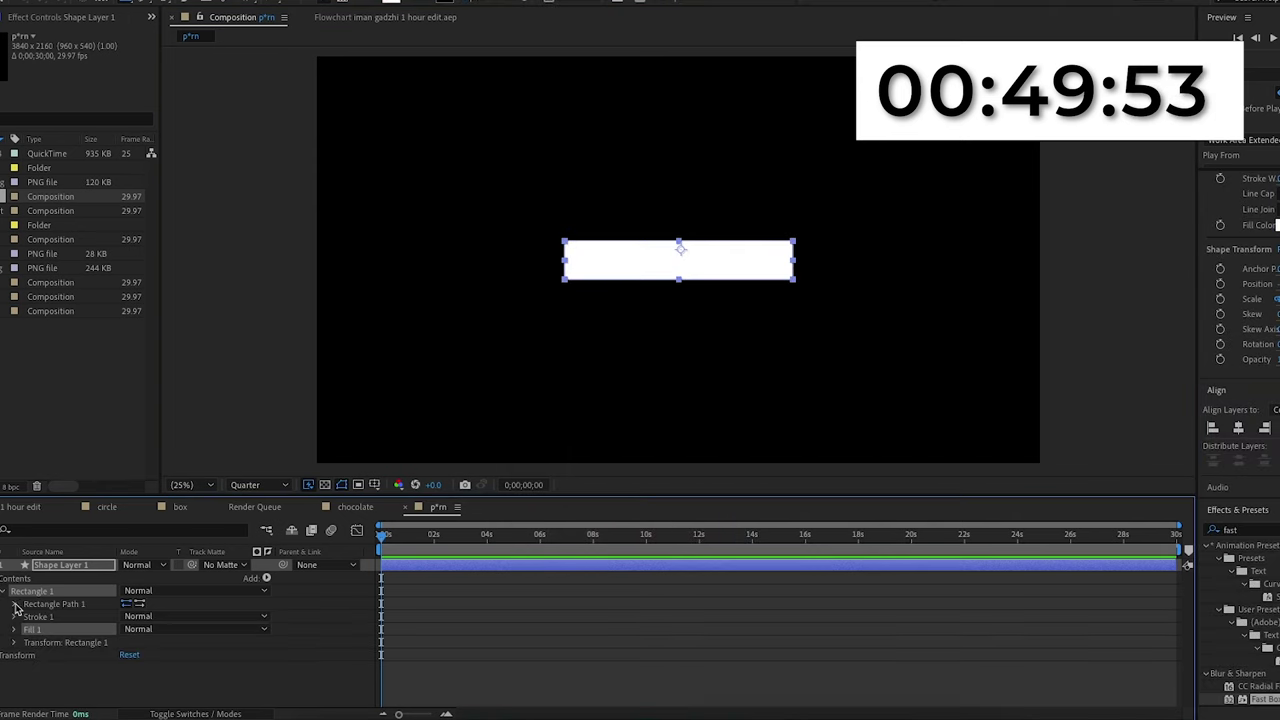
click(14, 604)
drag(127, 642, 443, 673)
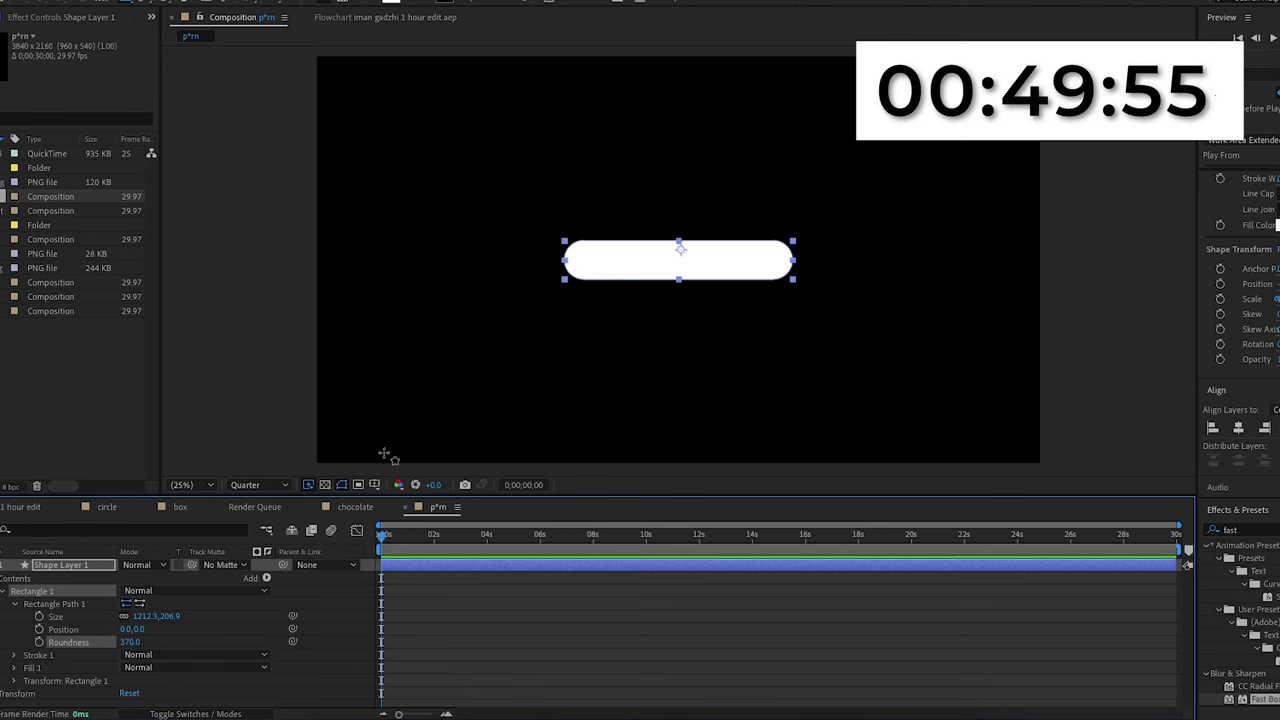
click(9, 607)
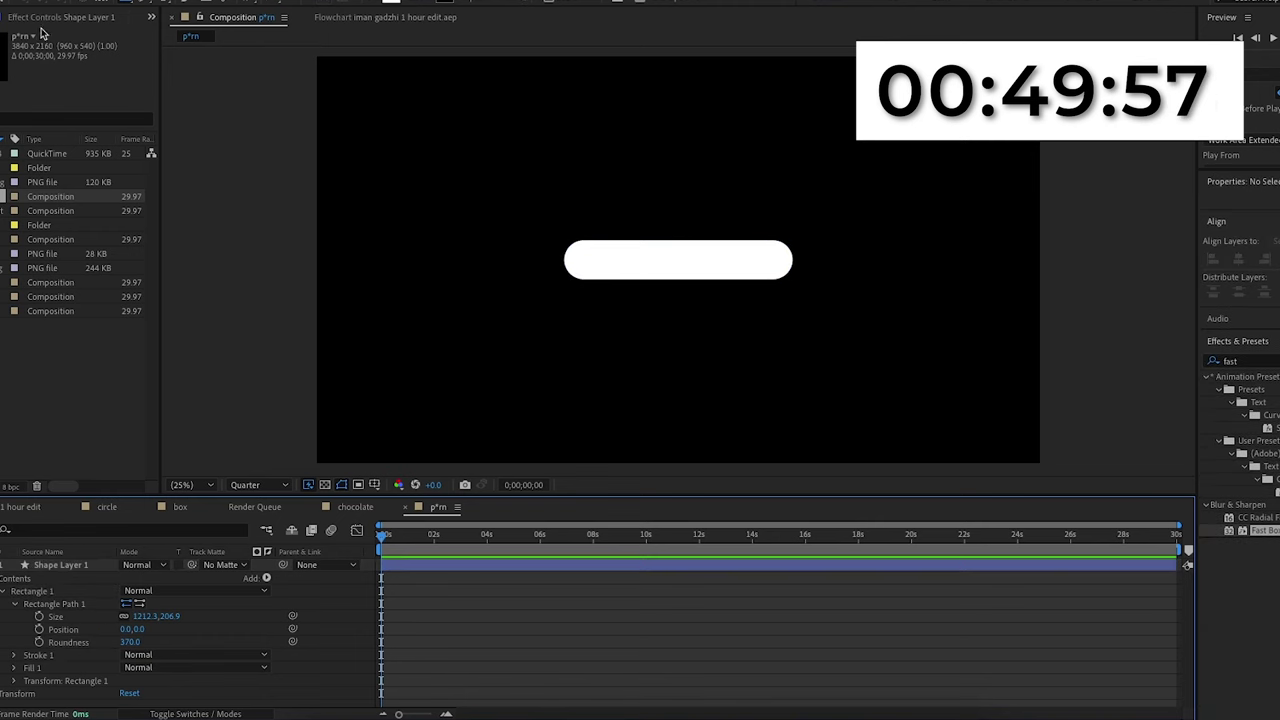
Step: Add the dark red text P*RN in Montserrat SemiBold on the white pill and scale it up
click(660, 265)
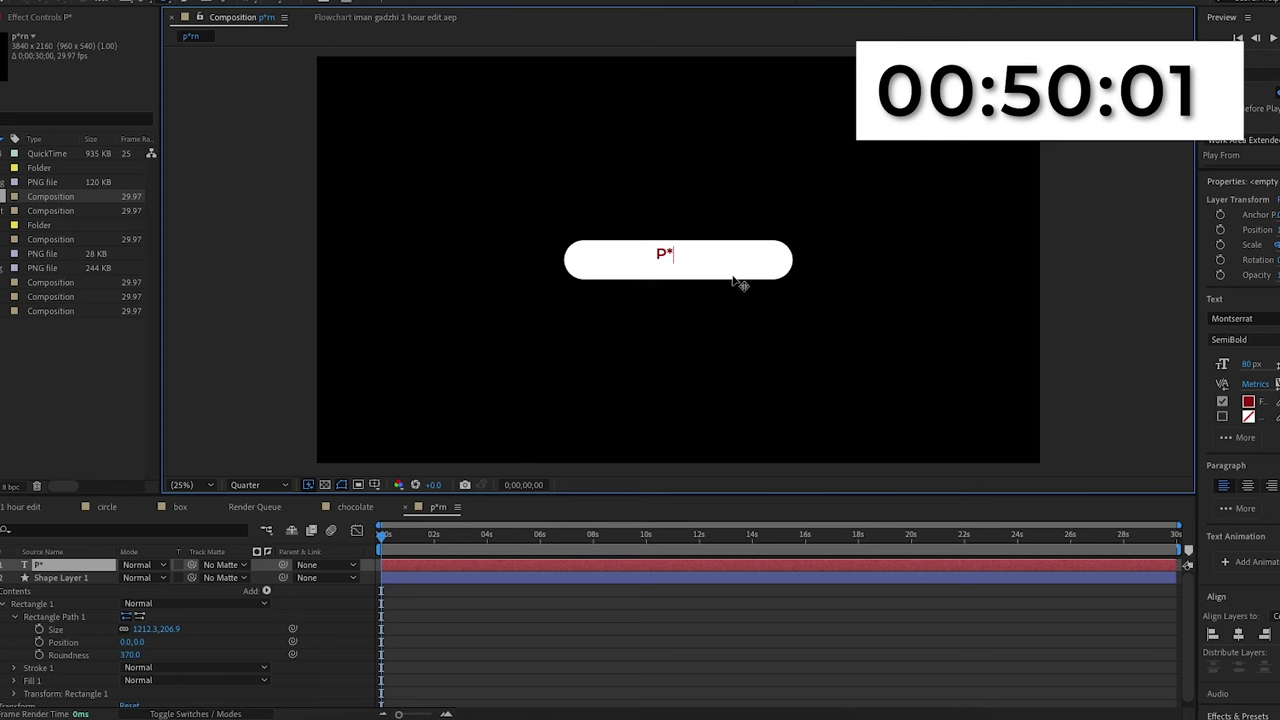
click(86, 577)
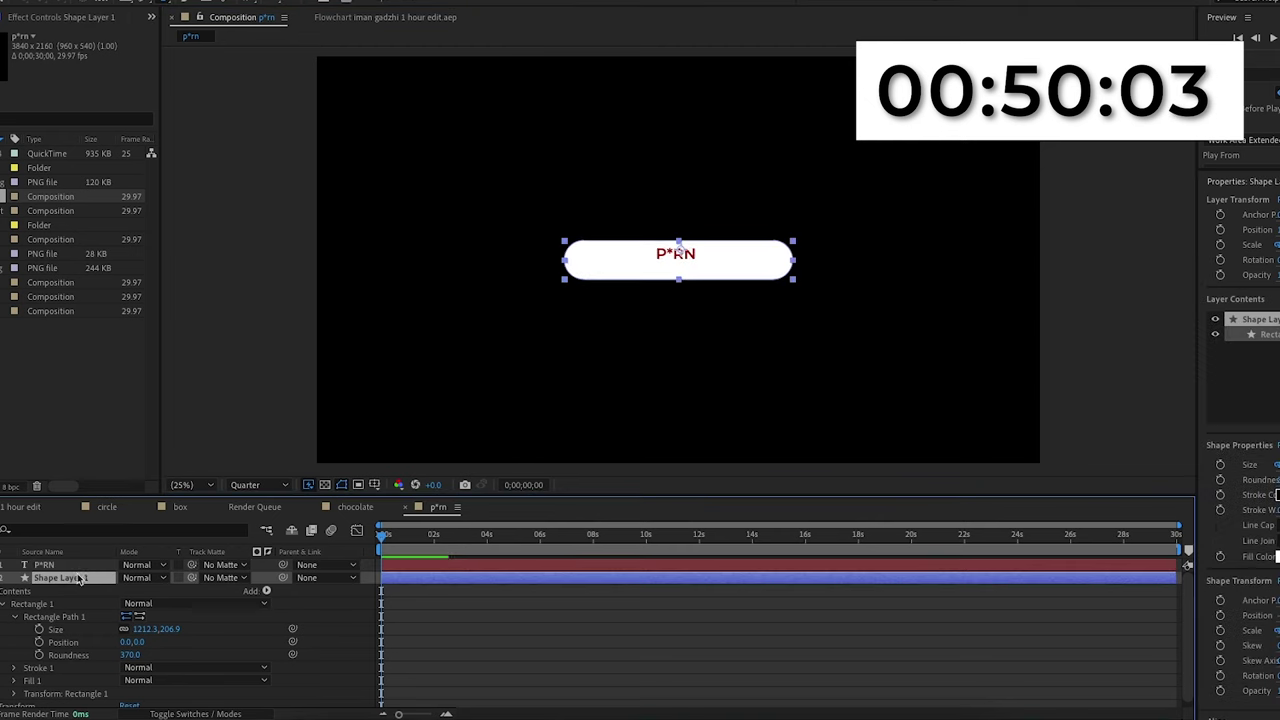
click(84, 566)
key(s)
drag(163, 583, 185, 578)
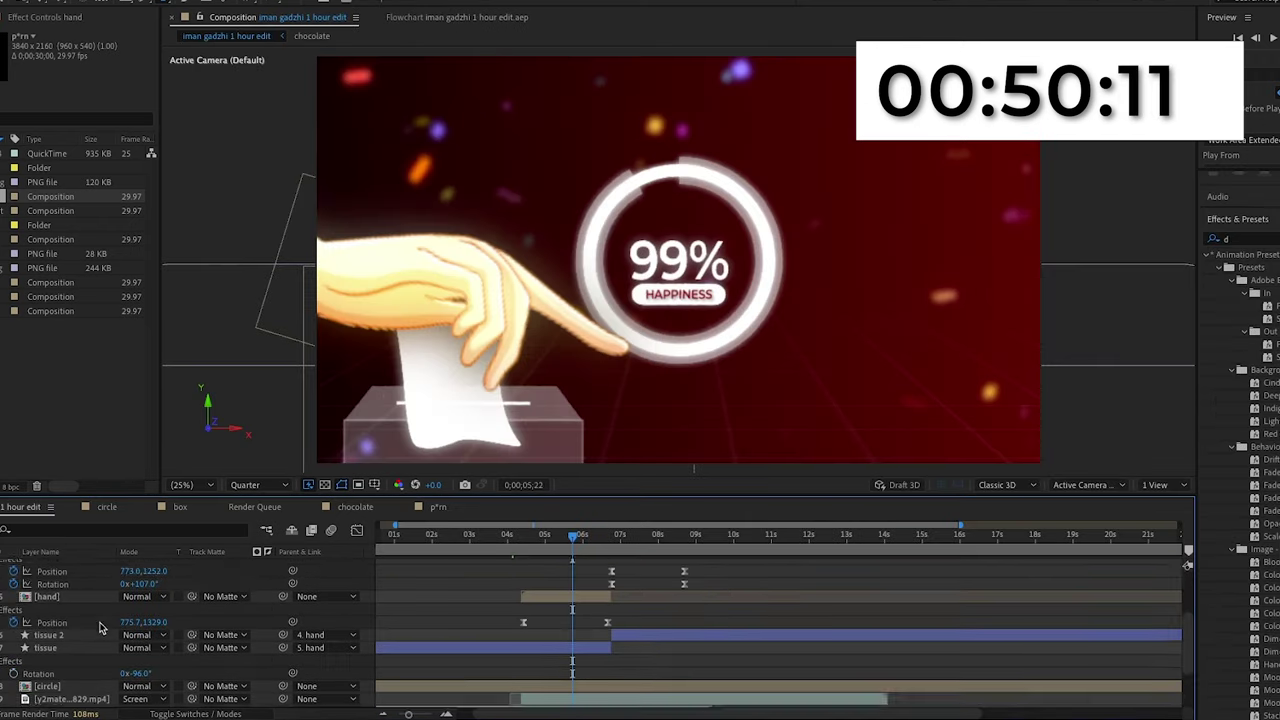
Step: Open the circle composition and select the Drop Shadow effect on its HAPPINESS text layer
scroll(99, 627, down, 3)
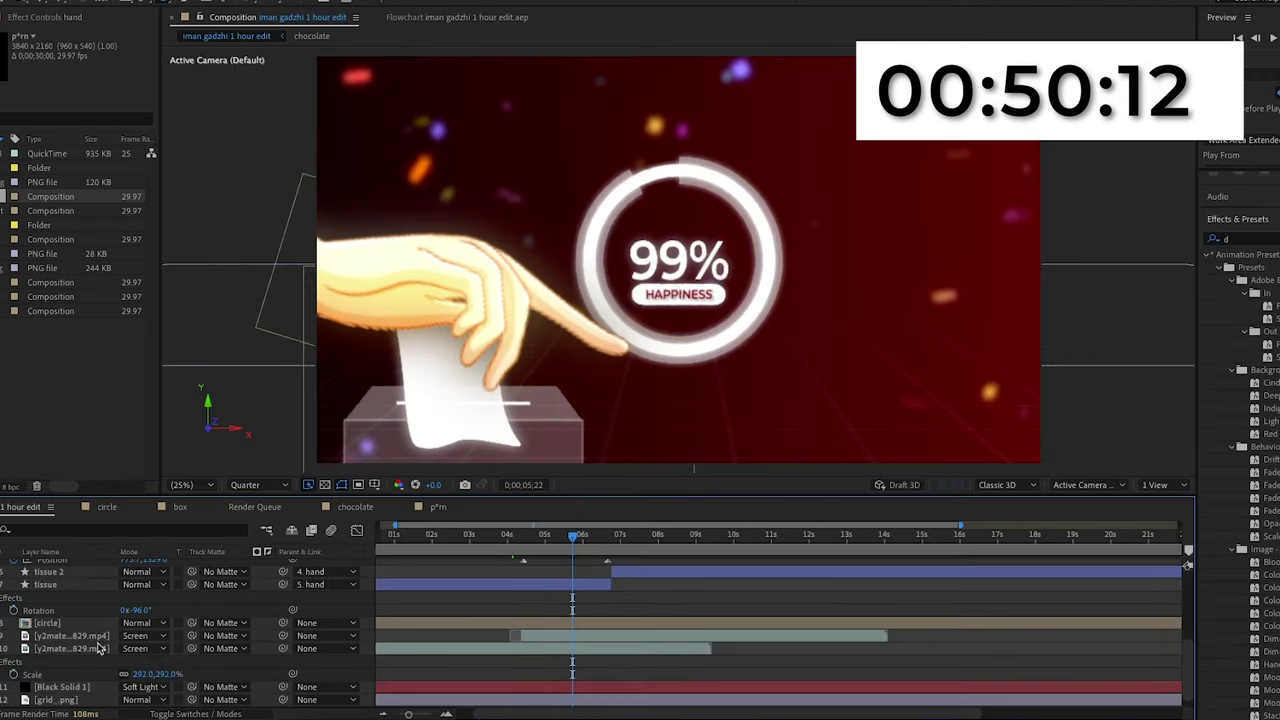
scroll(87, 670, up, 5)
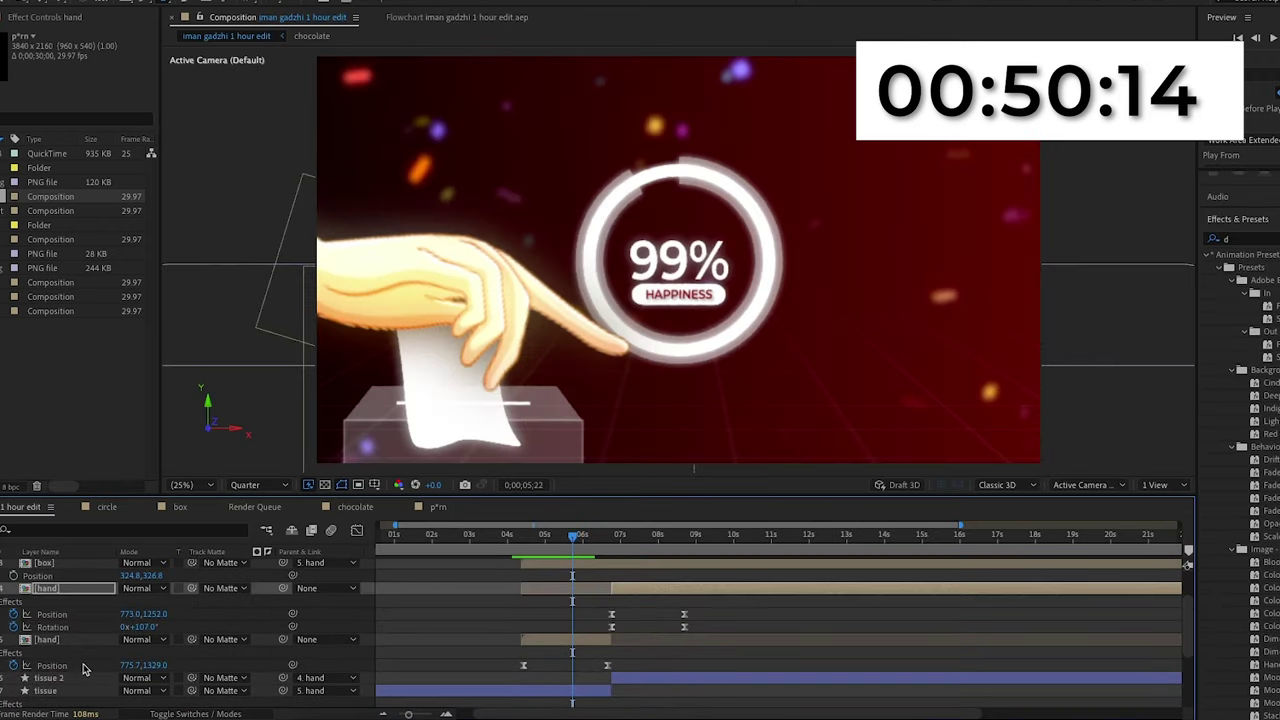
click(105, 507)
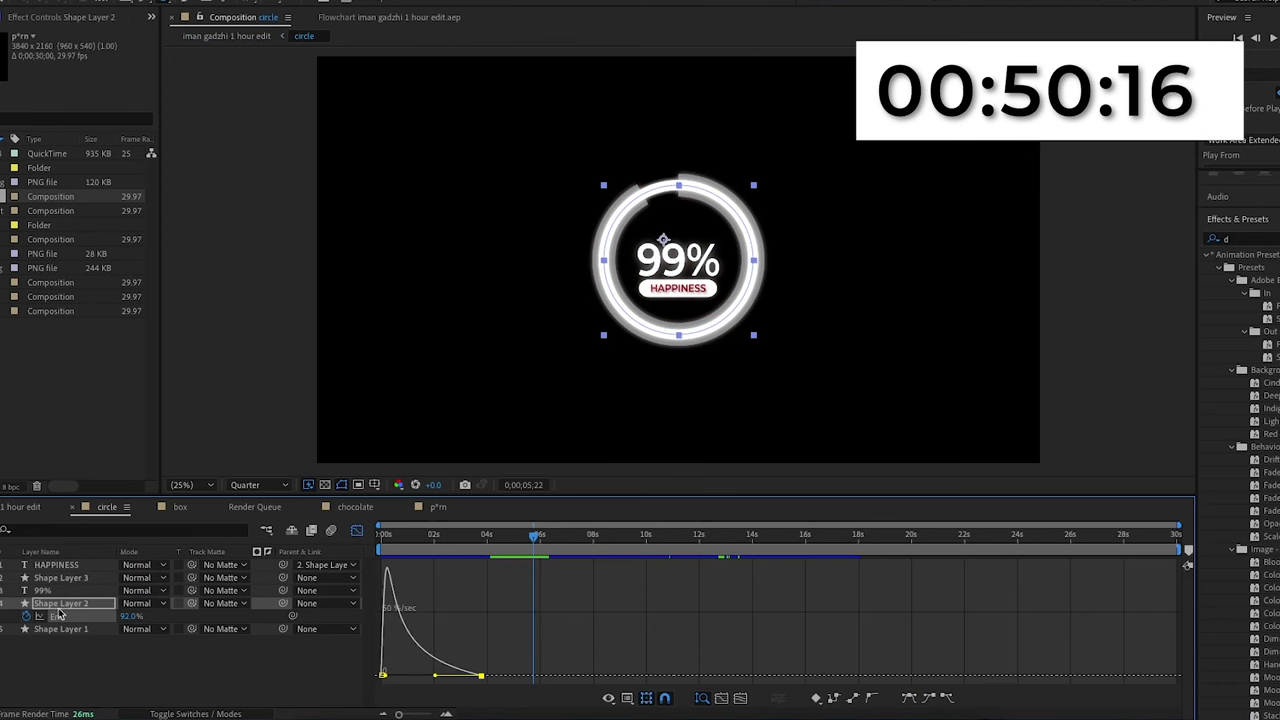
click(58, 578)
click(58, 564)
click(46, 19)
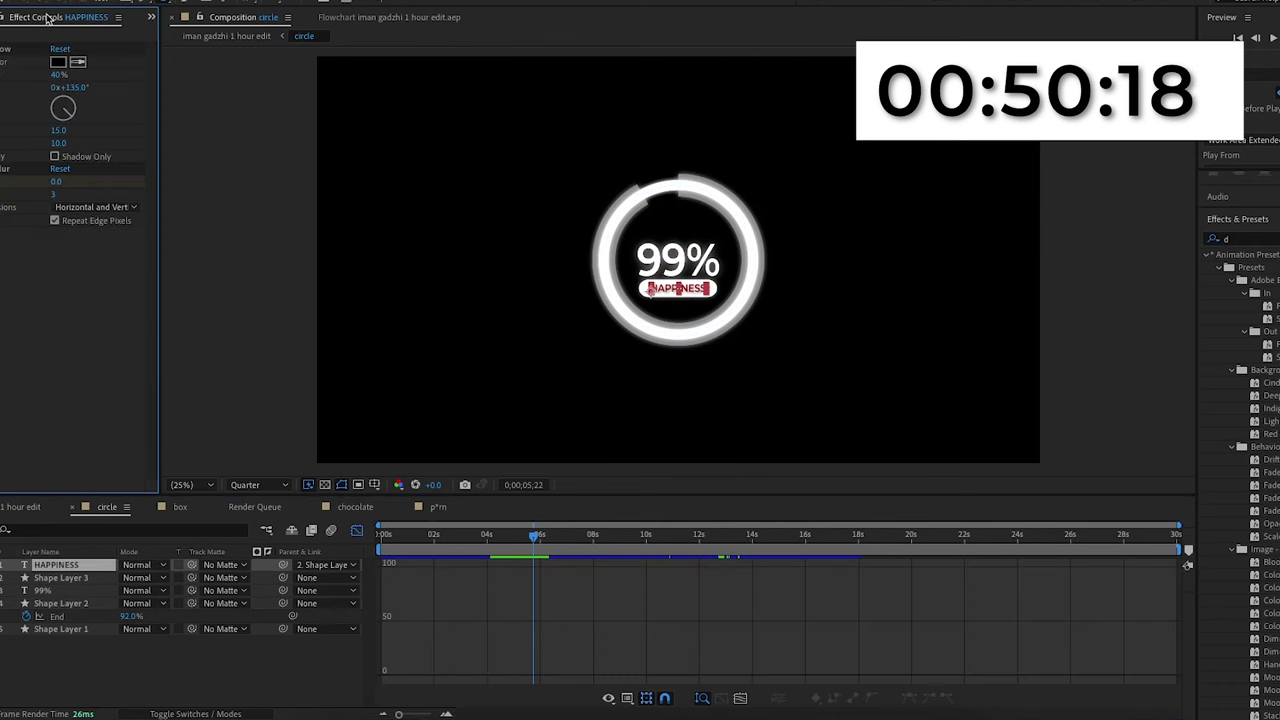
click(5, 49)
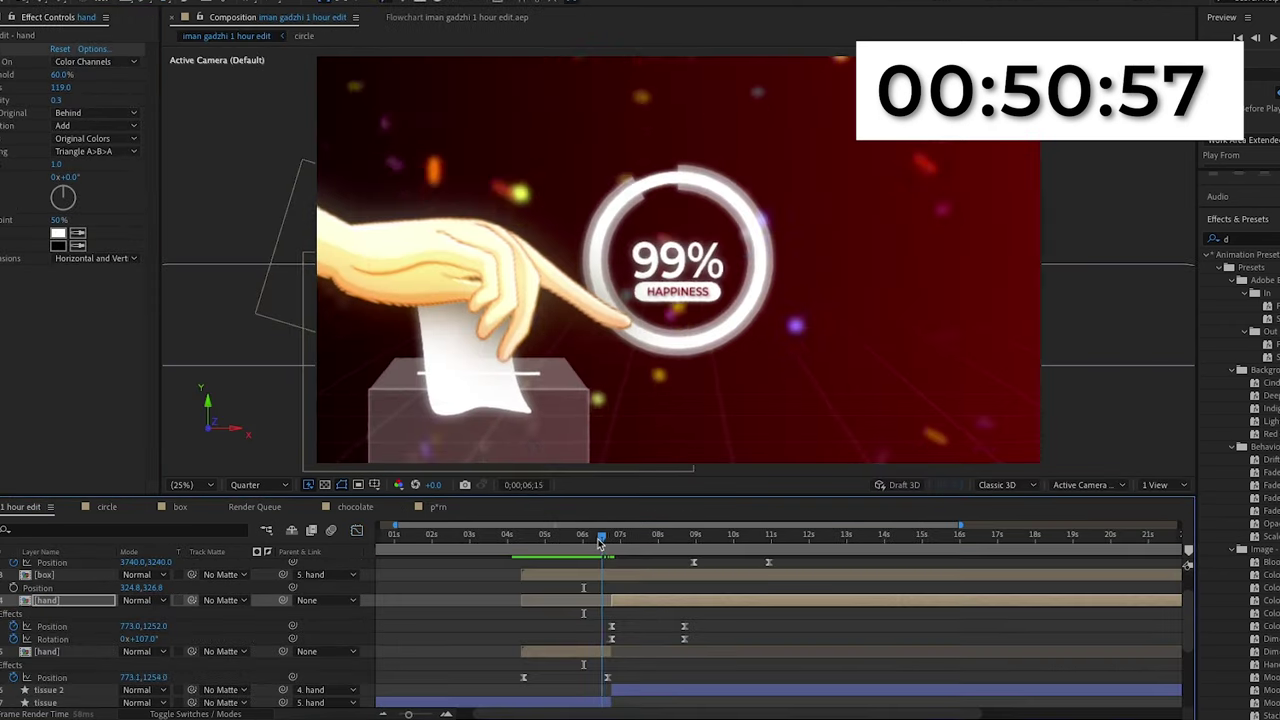
Step: Add the p*rn composition to iman gadzhi 1 hour edit above the circle layer, starting at 0;00;07;09
drag(600, 540, 631, 540)
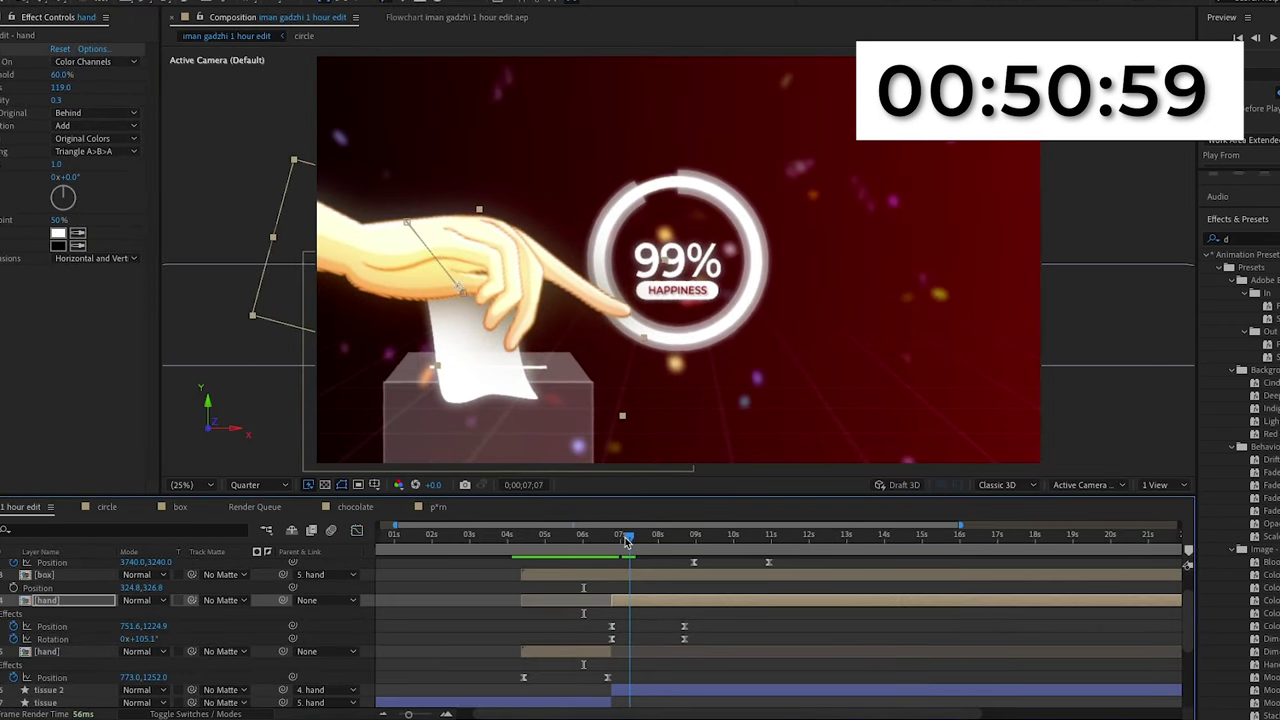
scroll(16, 582, up, 2)
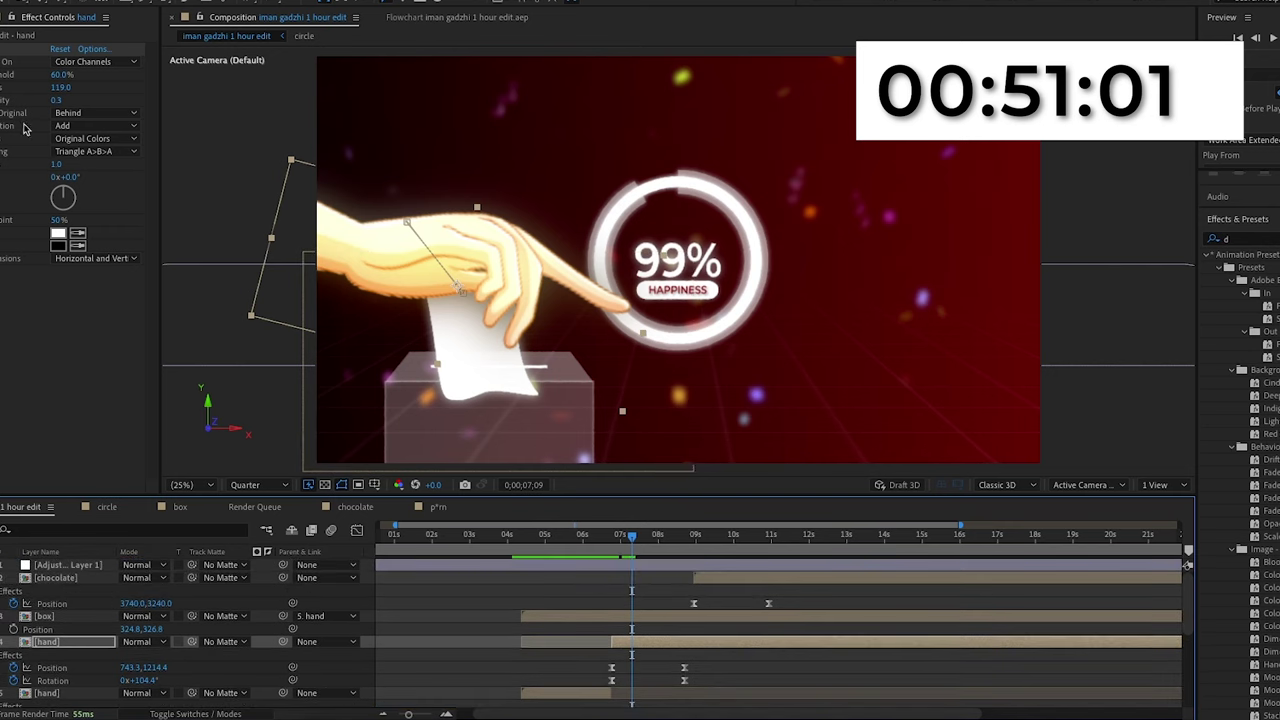
click(2, 17)
drag(141, 525, 76, 698)
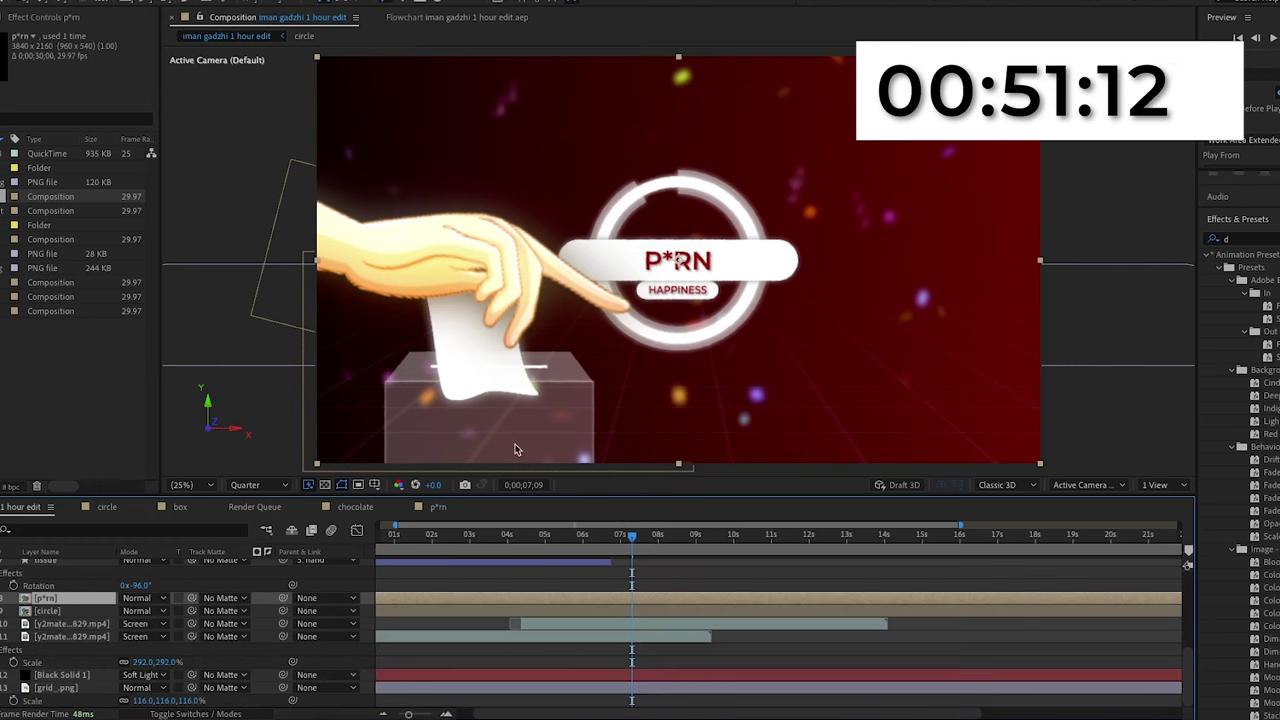
drag(623, 598, 898, 611)
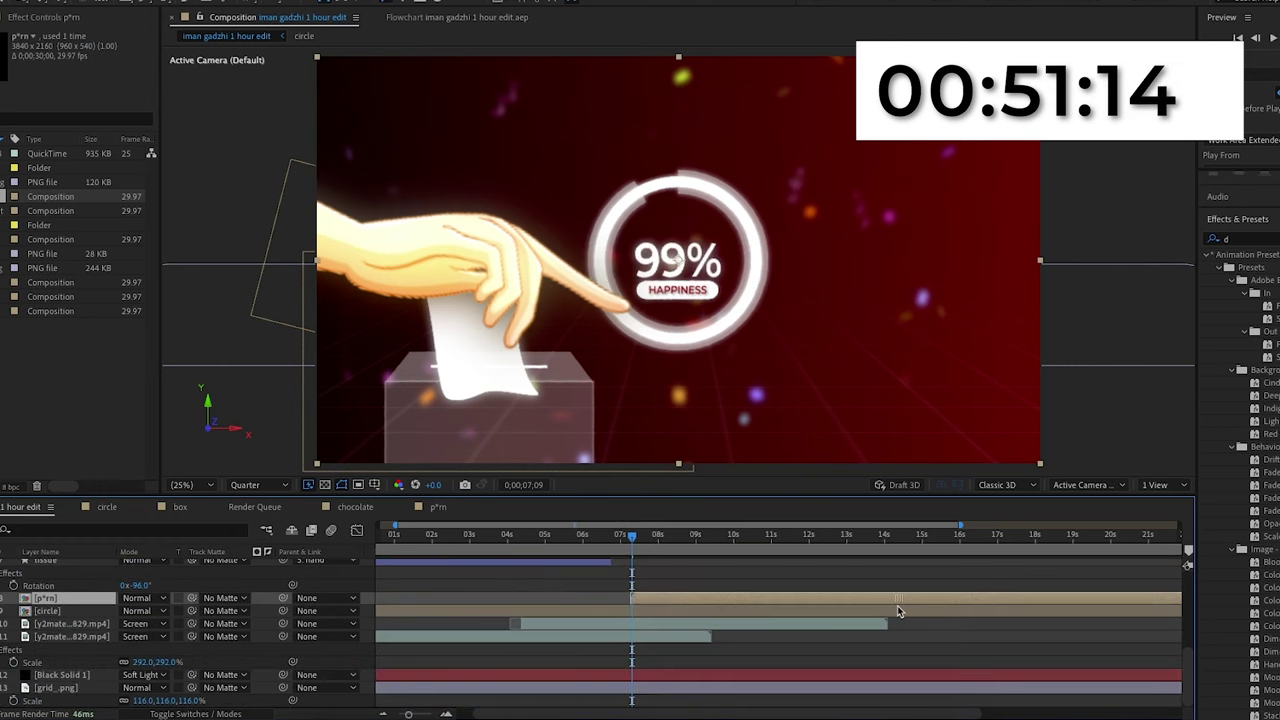
Step: Scale the p*rn layer down to 42% and move it just above the tissue box, beside the hand
key(space)
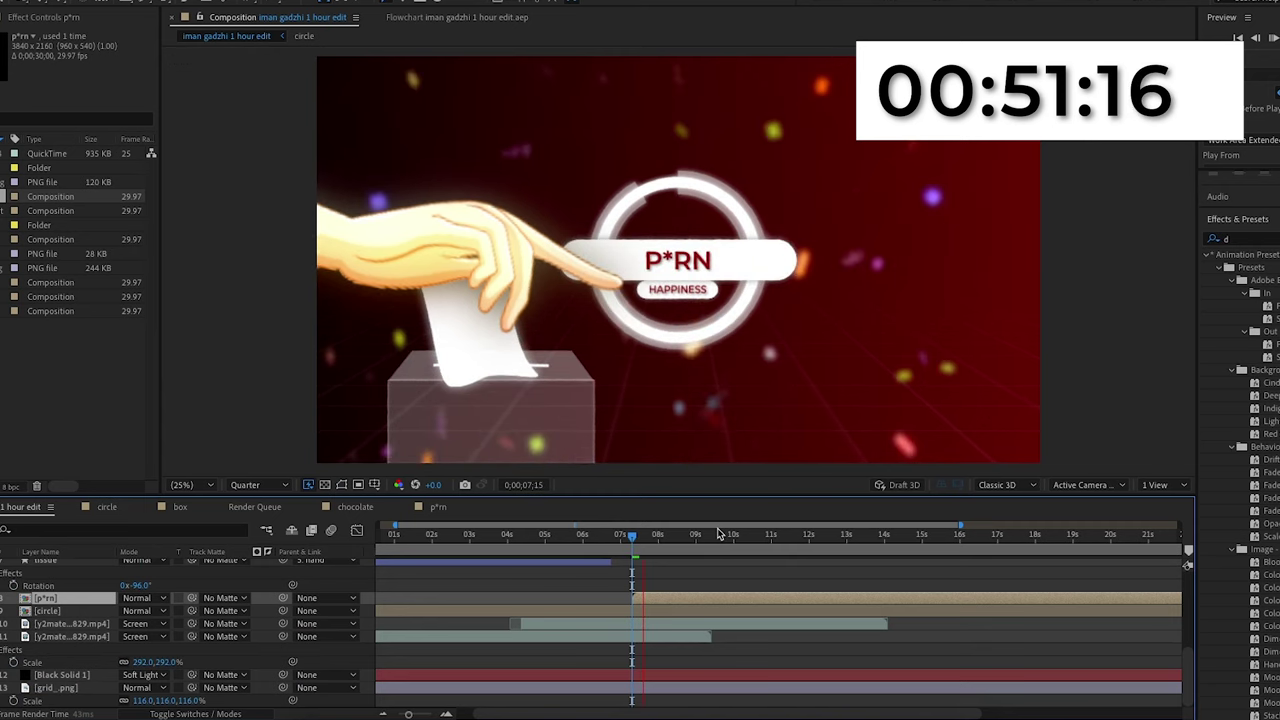
key(s)
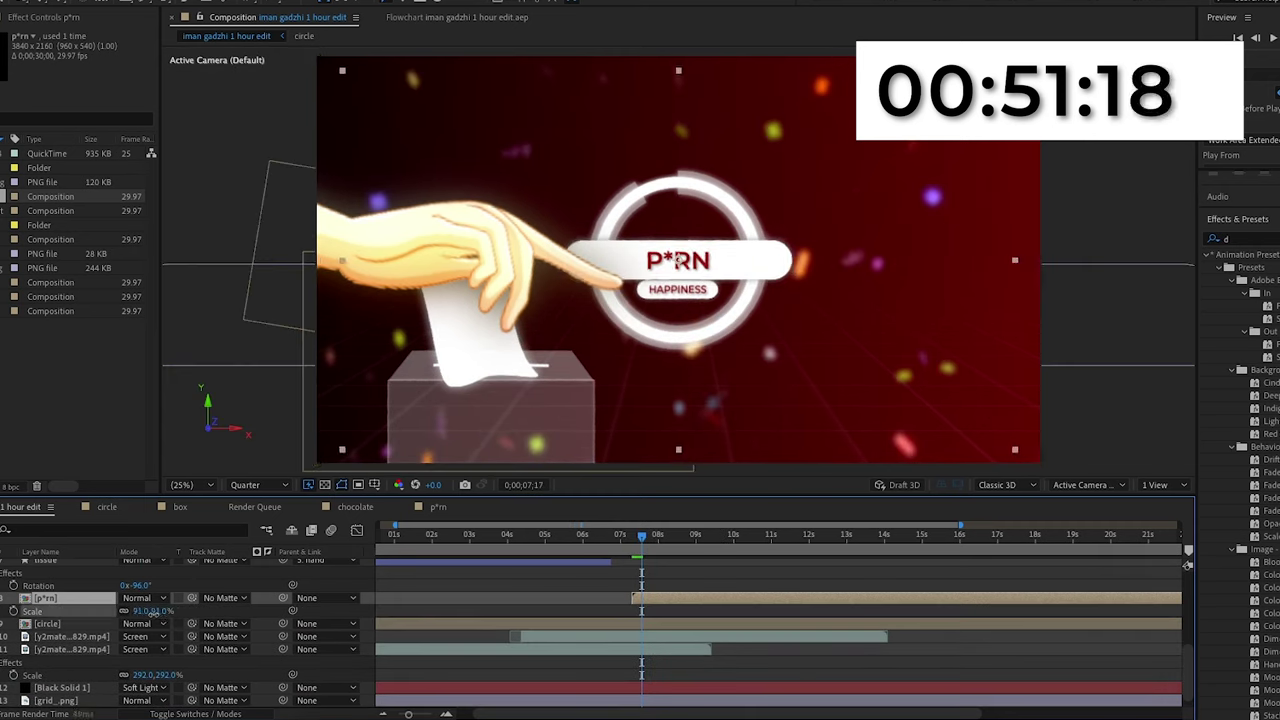
drag(160, 612, 115, 615)
drag(568, 325, 449, 397)
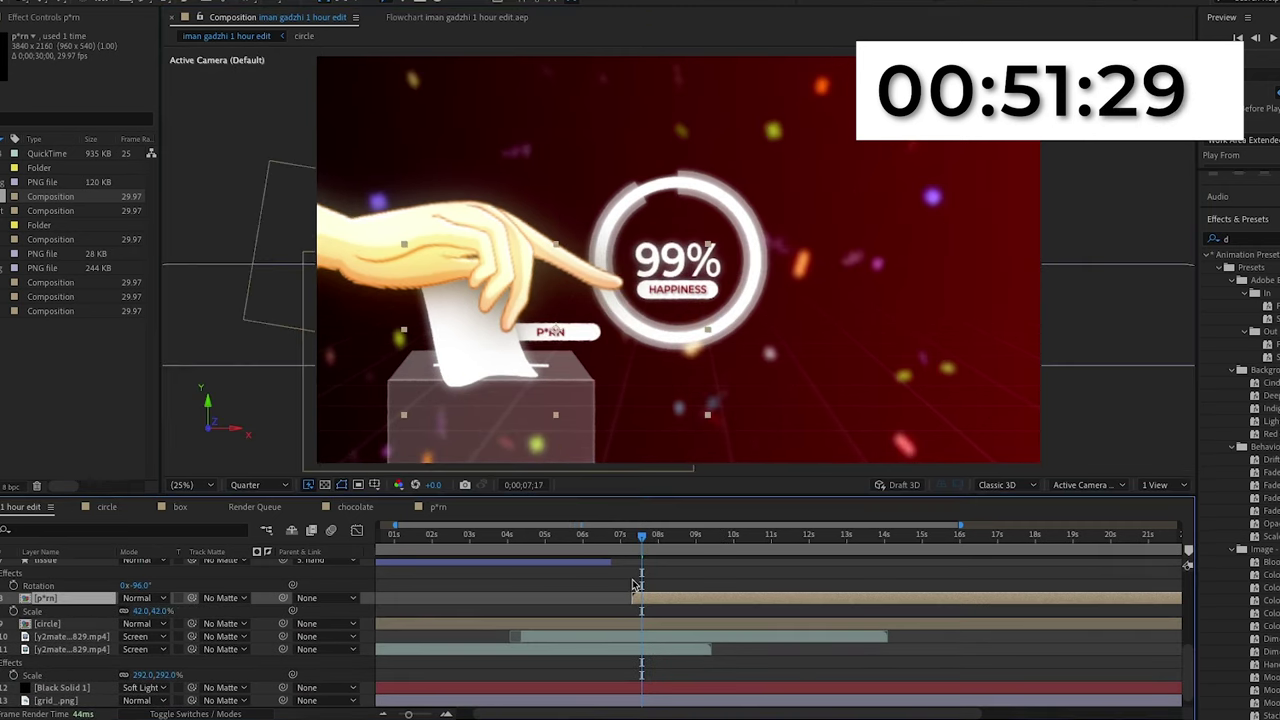
Step: Keyframe the p*rn layer's position at 0;00;07;09 and hold the same position in a second keyframe at 0;00;07;24
drag(648, 545, 634, 550)
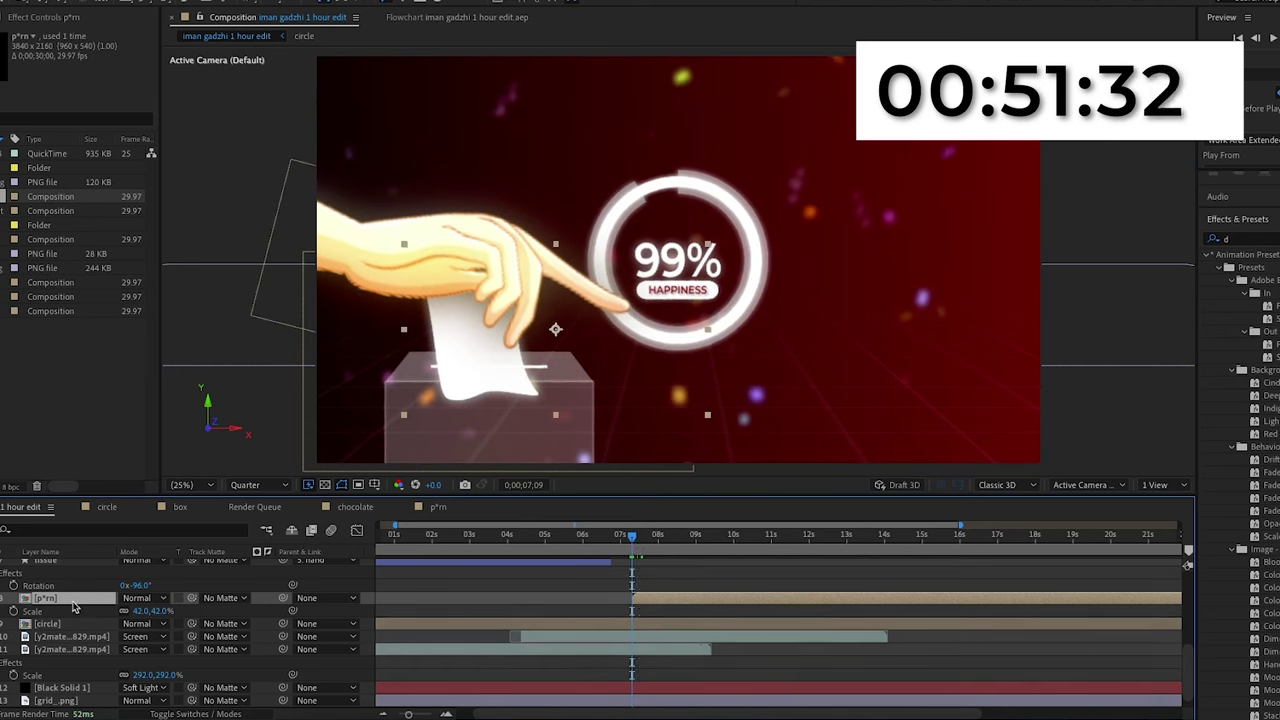
click(13, 611)
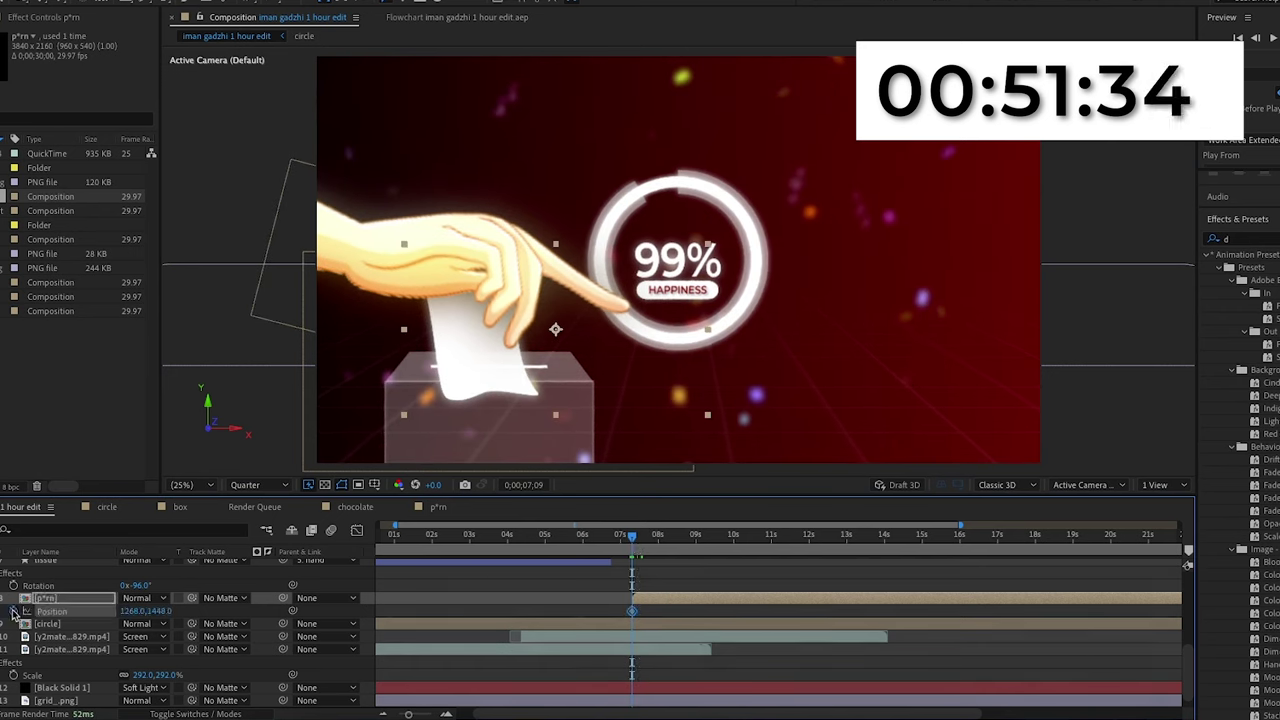
key(Page_Down)
key(Page_Down)
key(Page_Down)
key(Page_Down)
key(Page_Down)
key(Page_Down)
key(Page_Down)
key(Page_Down)
key(Page_Down)
key(Page_Down)
key(Page_Down)
key(Page_Down)
key(Page_Down)
key(Page_Down)
key(Page_Down)
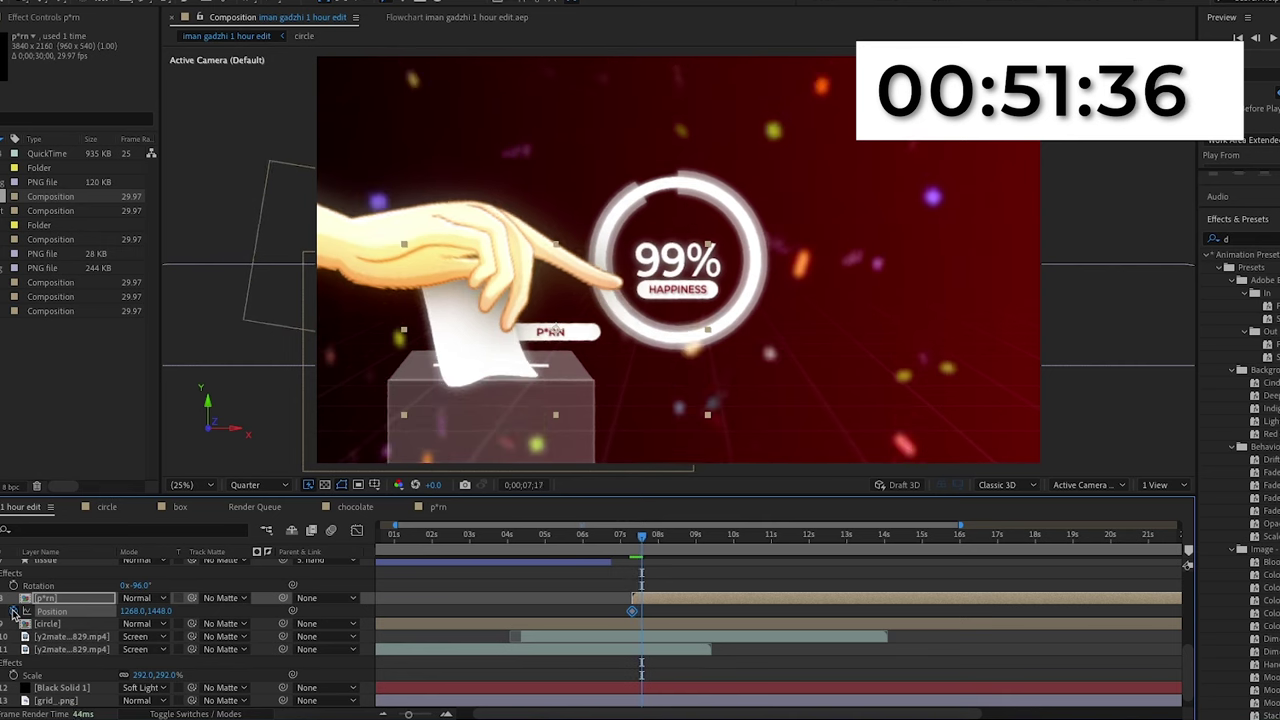
Step: Lower the p*rn layer's position at the 0;00;07;09 keyframe to 1268, 1494 so it starts below its resting place
click(446, 714)
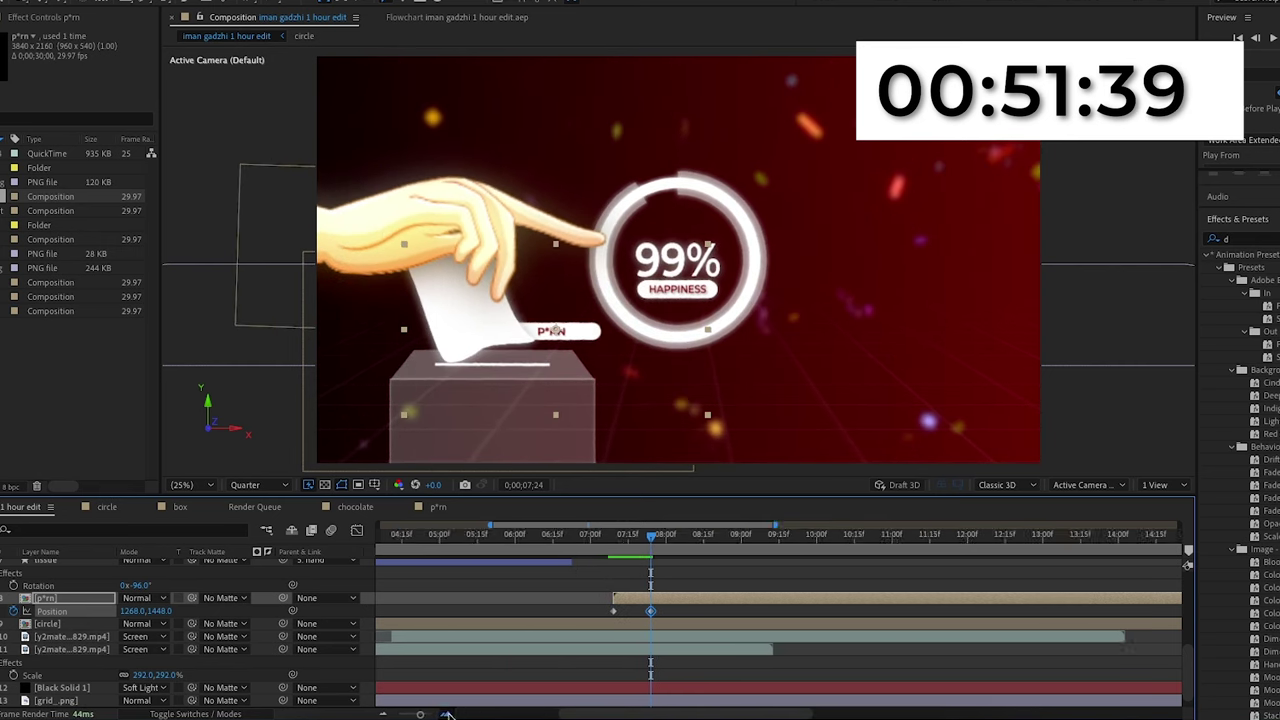
click(446, 714)
drag(650, 538, 571, 552)
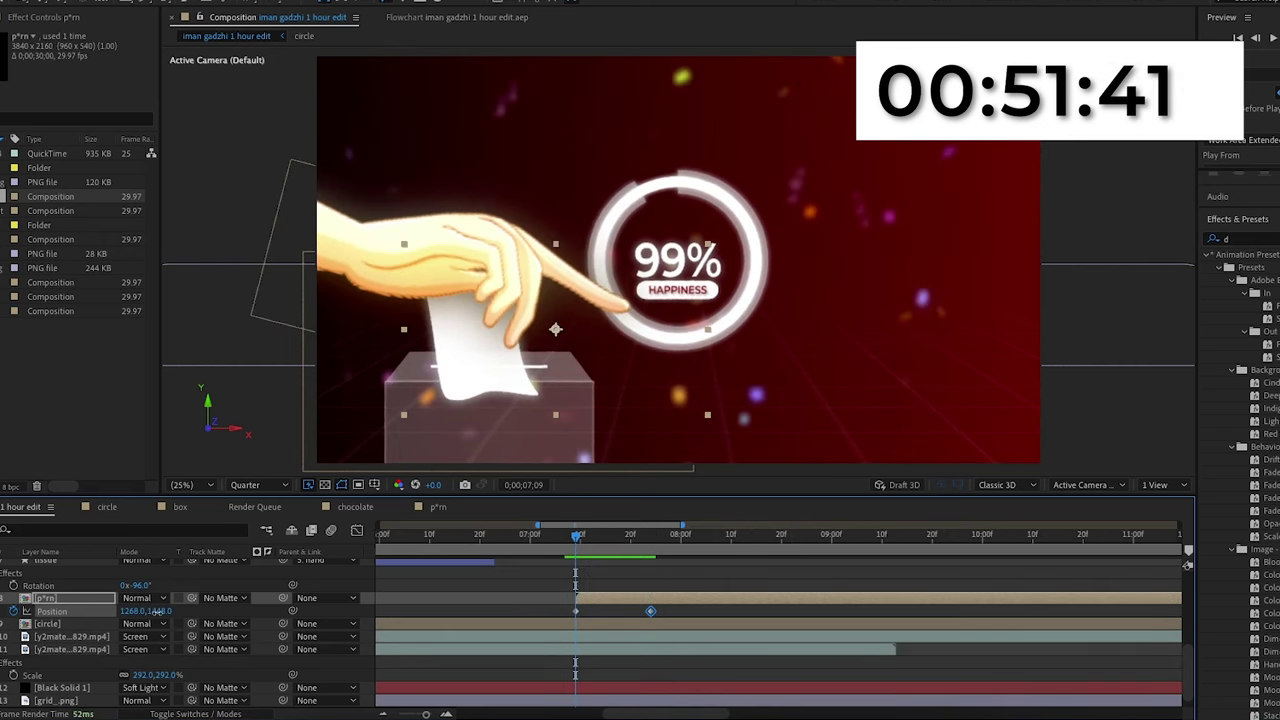
drag(178, 614, 188, 615)
Step: Ease both position keyframes of the p*rn layer and reshape their curve in the Graph Editor
drag(668, 606, 560, 615)
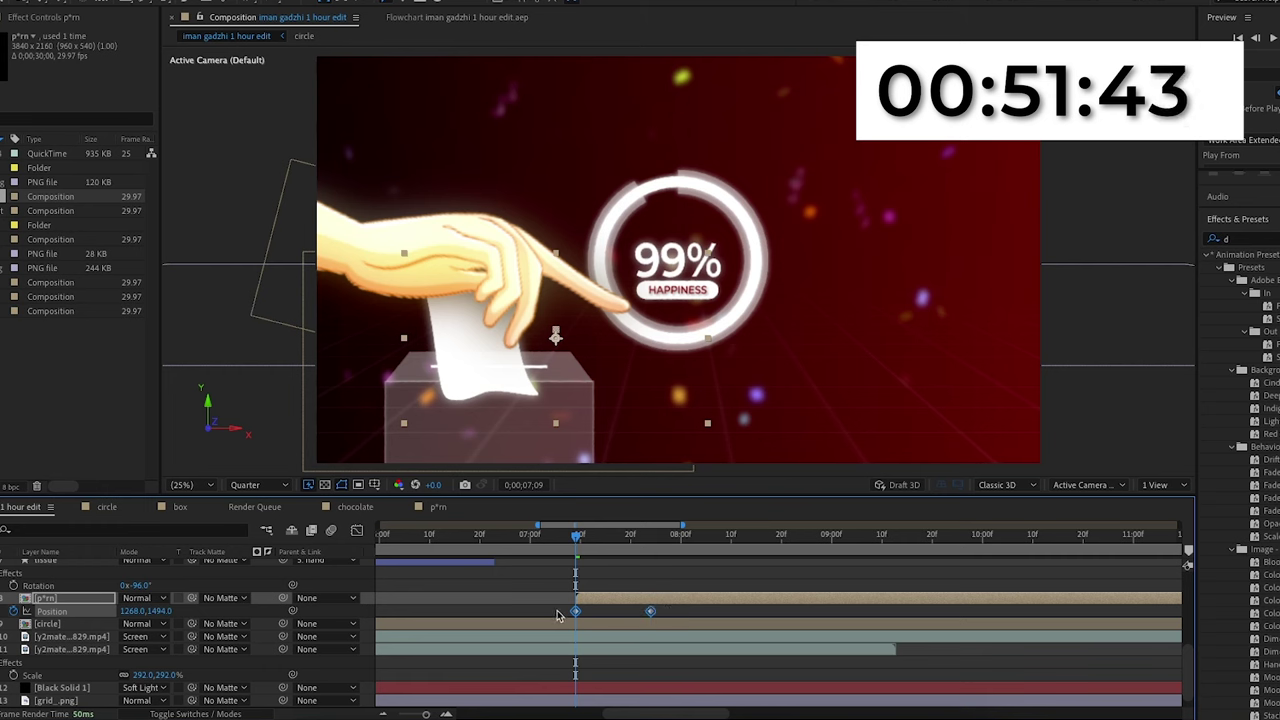
click(357, 531)
click(651, 676)
drag(638, 676, 581, 676)
click(357, 530)
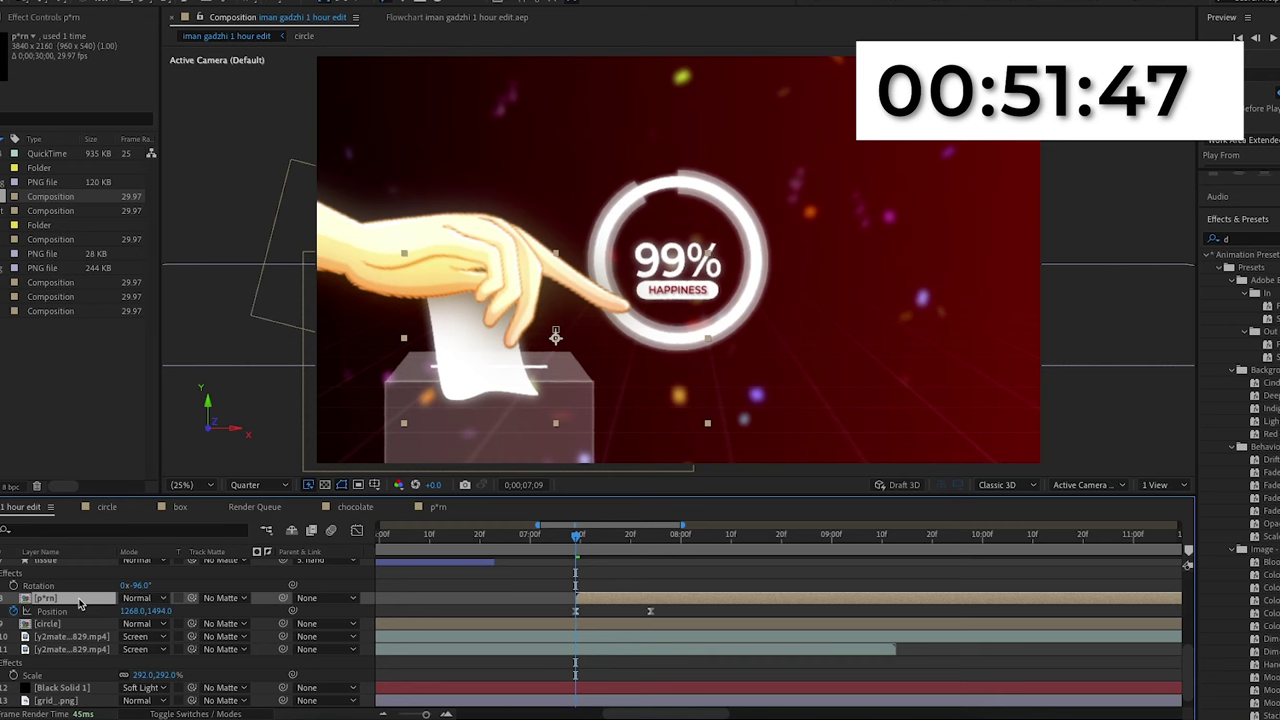
Step: Find the Fast Box Blur effect and apply it to the p*rn layer
click(1240, 238)
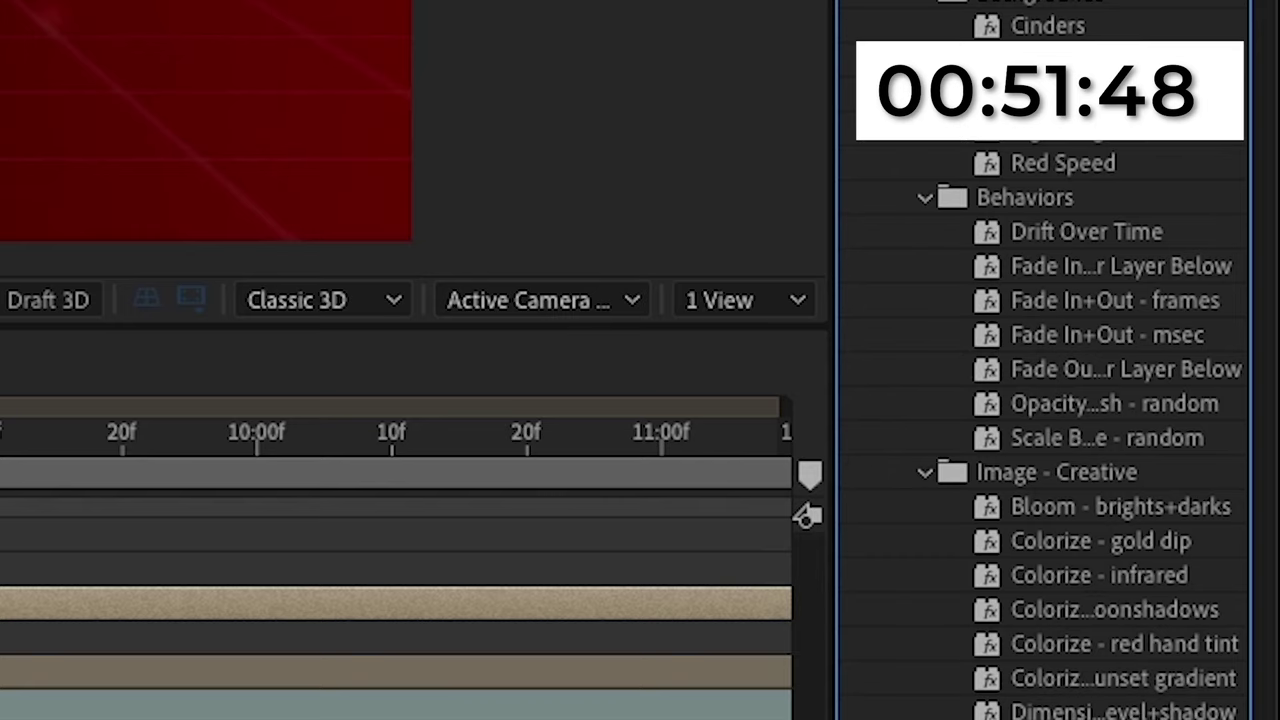
key(BackSpace)
text(fast)
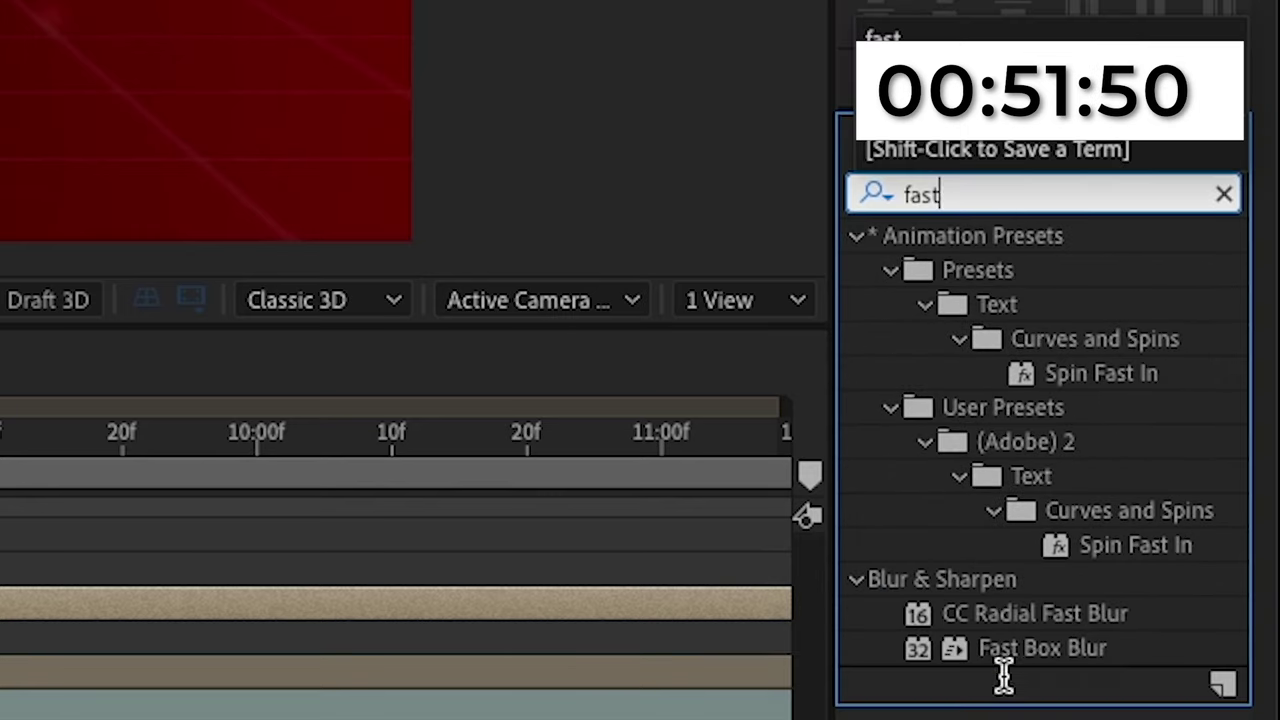
double_click(1040, 648)
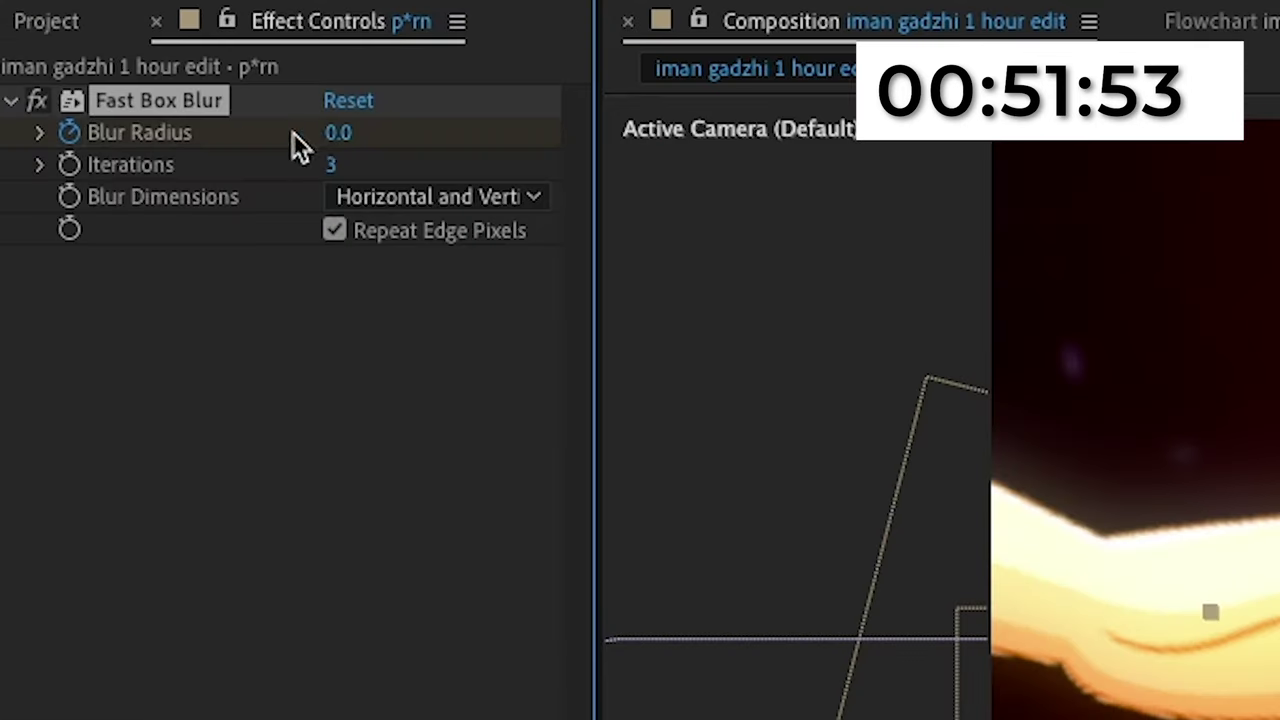
Step: Keyframe the p*rn layer's Blur Radius from 5 at its start to 0 at 0;00;08;09
click(56, 61)
text(5)
key(Return)
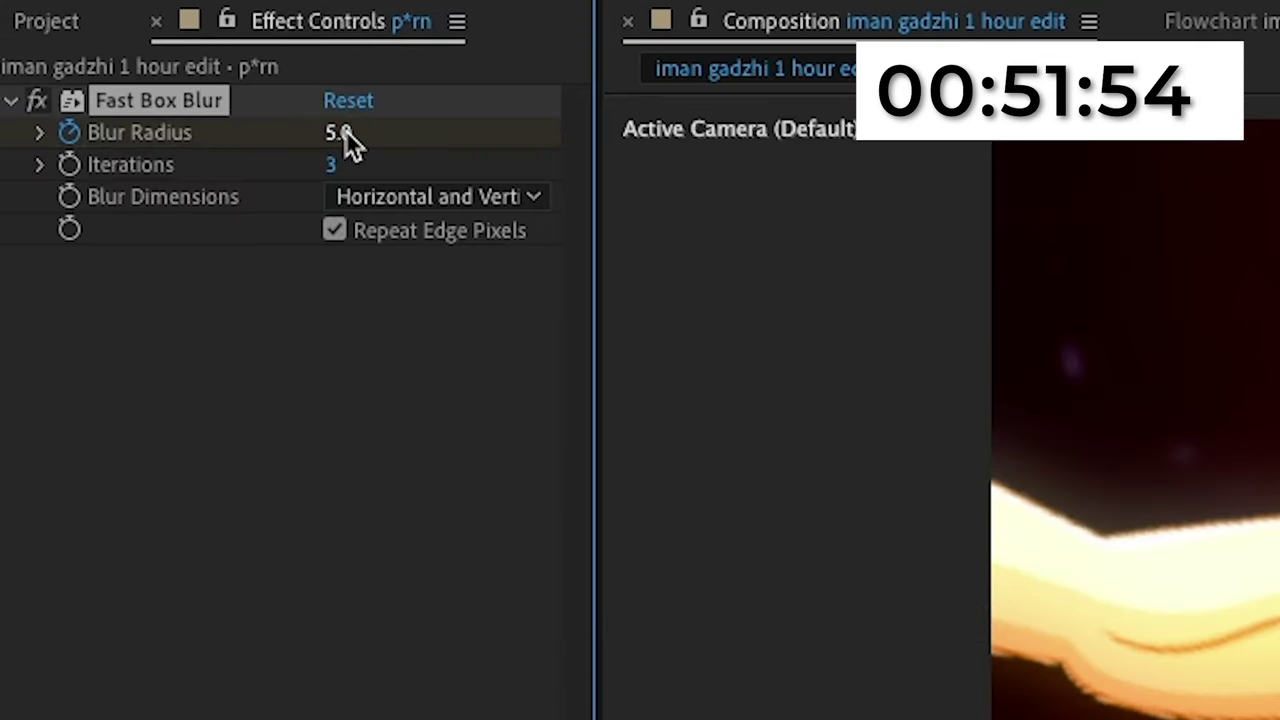
key(space)
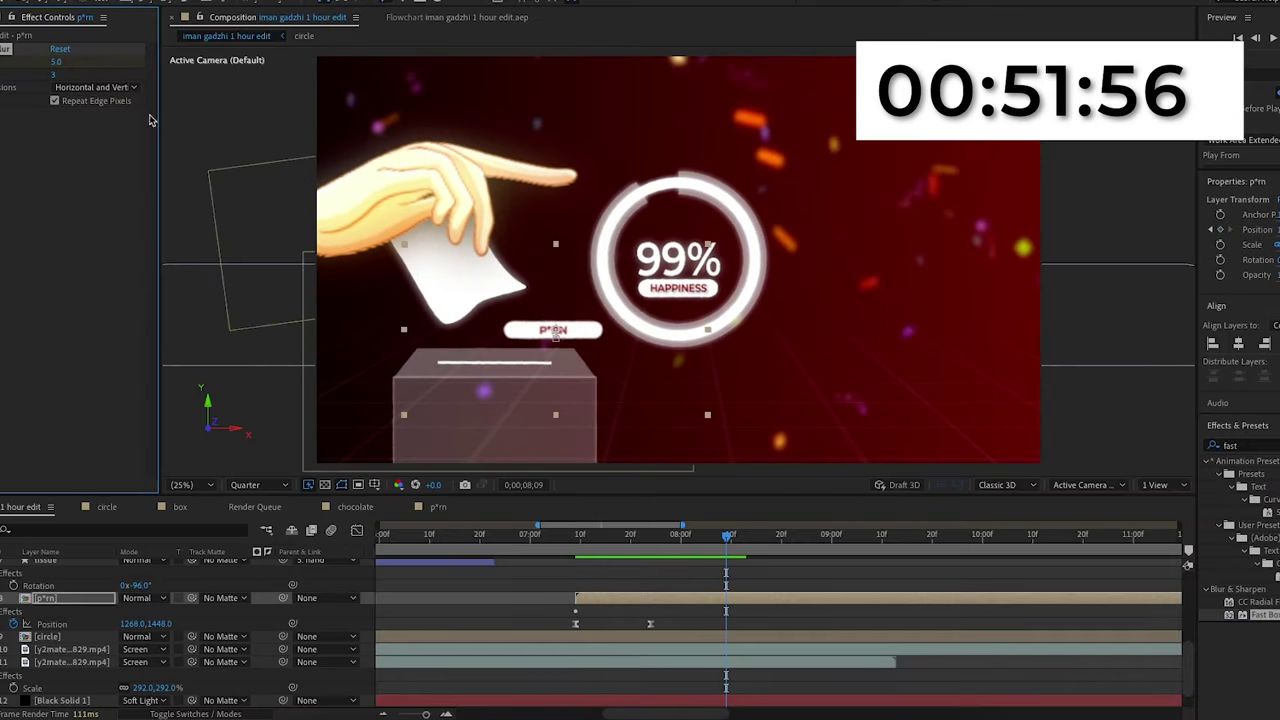
text(0)
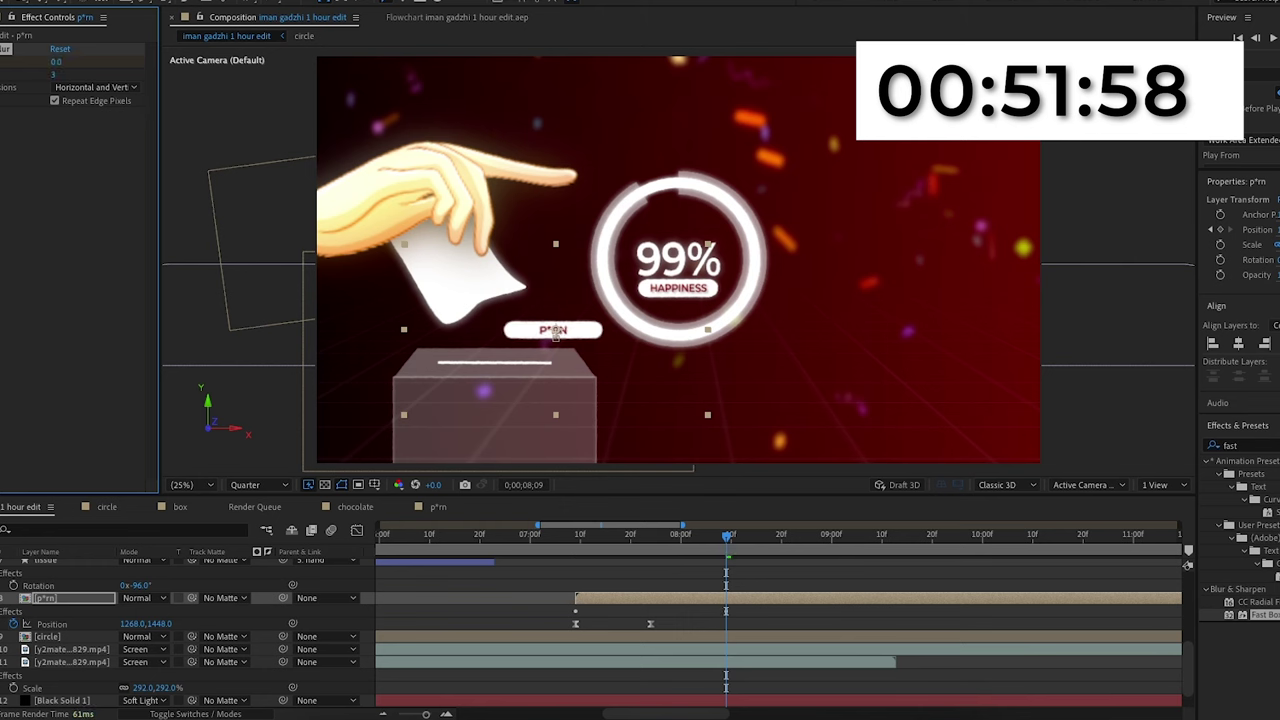
Step: Preview the blur and raise the Blur Radius at the start of the p*rn layer to 40
drag(724, 547, 583, 563)
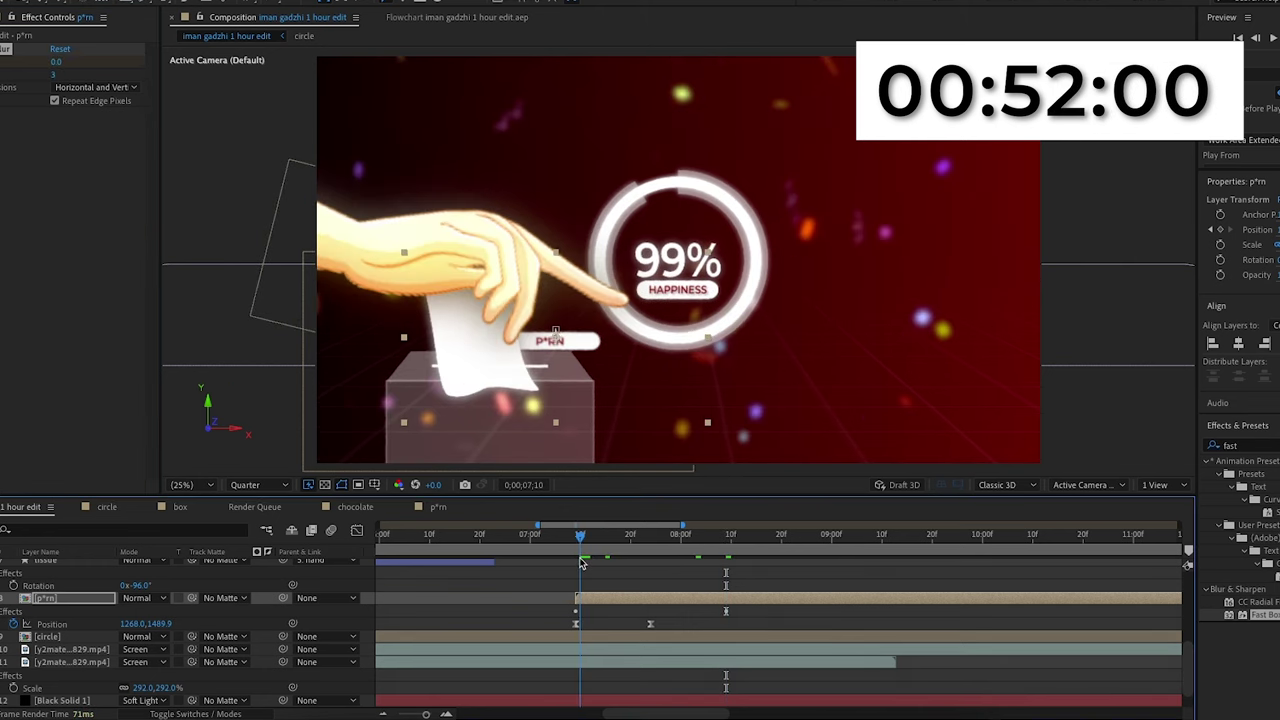
drag(660, 545, 580, 561)
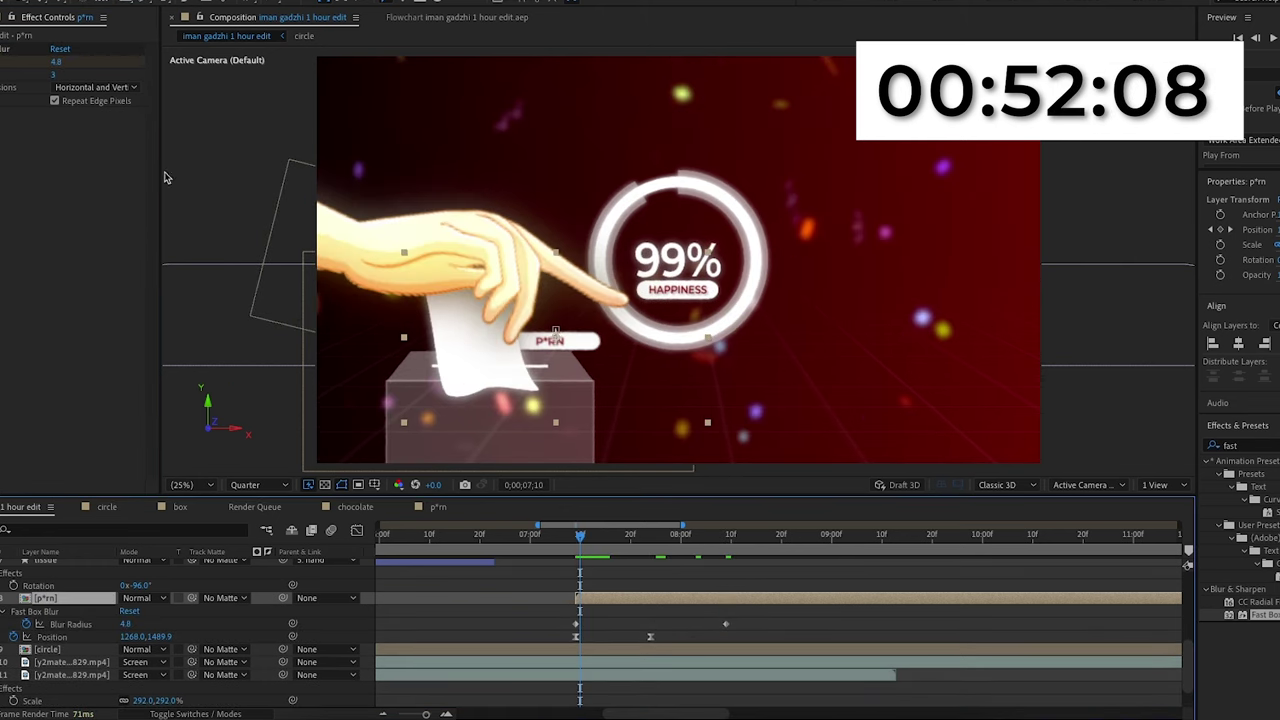
drag(56, 62, 92, 63)
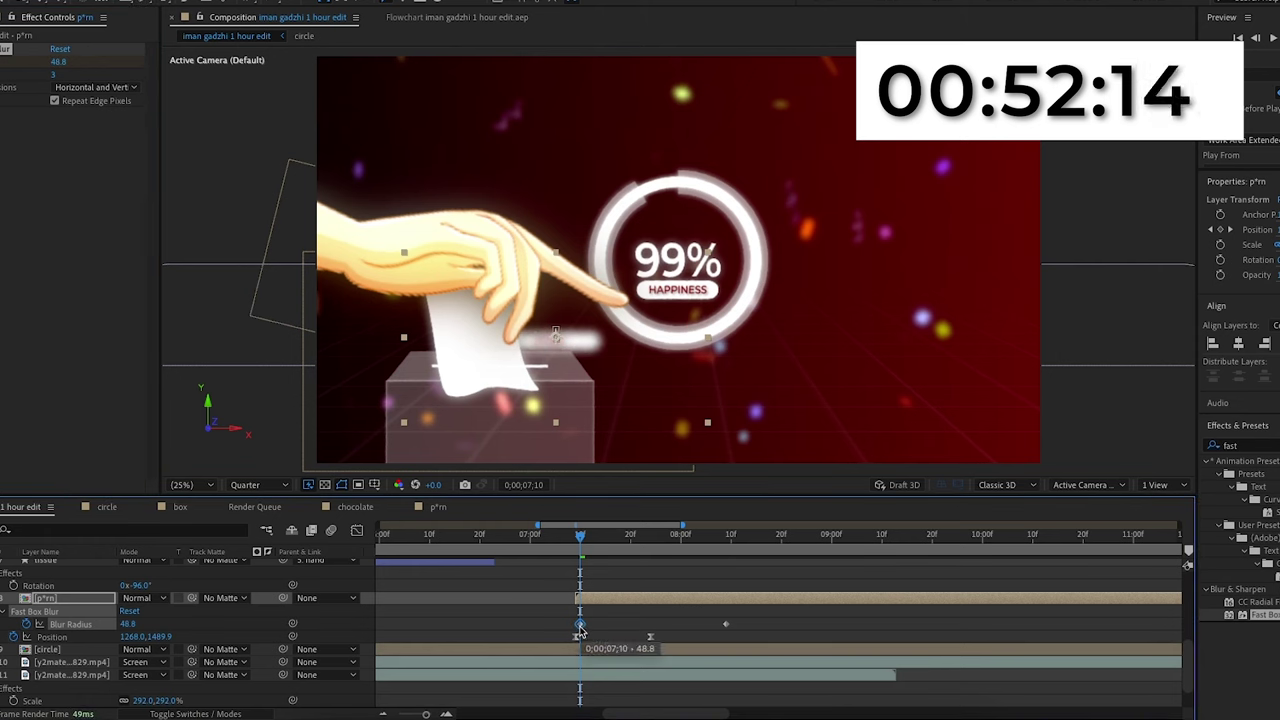
click(60, 62)
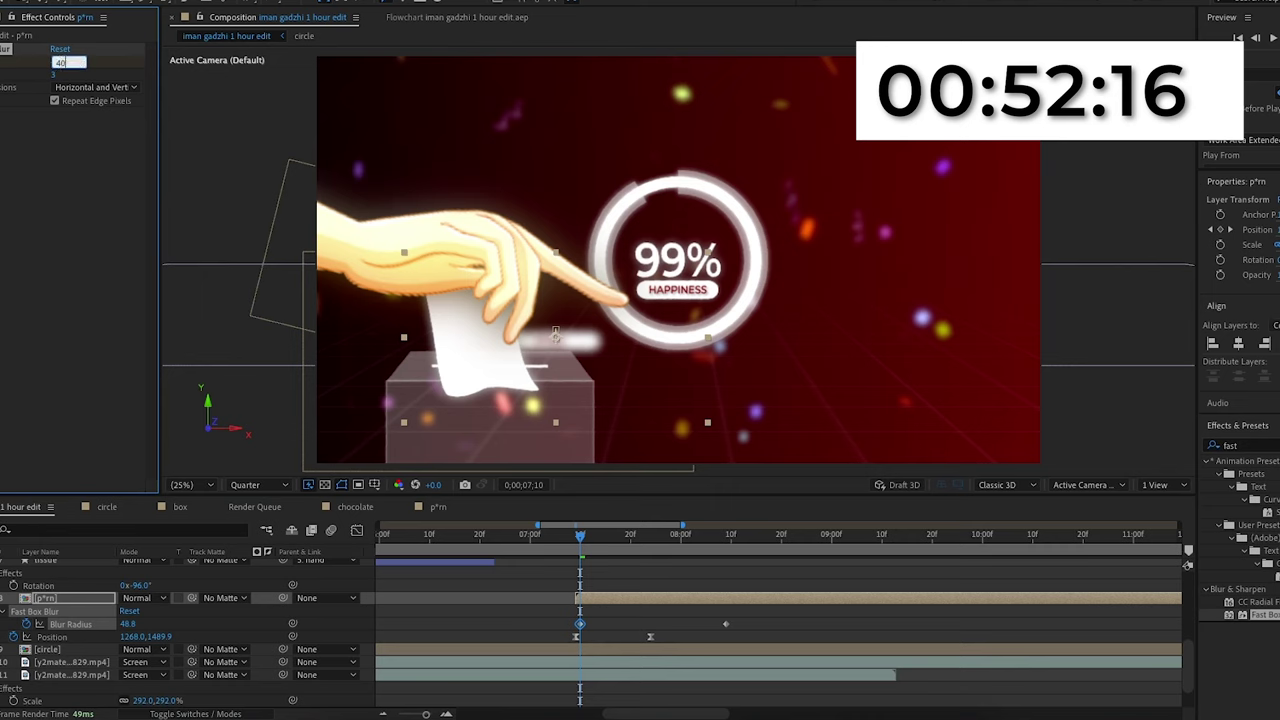
key(Return)
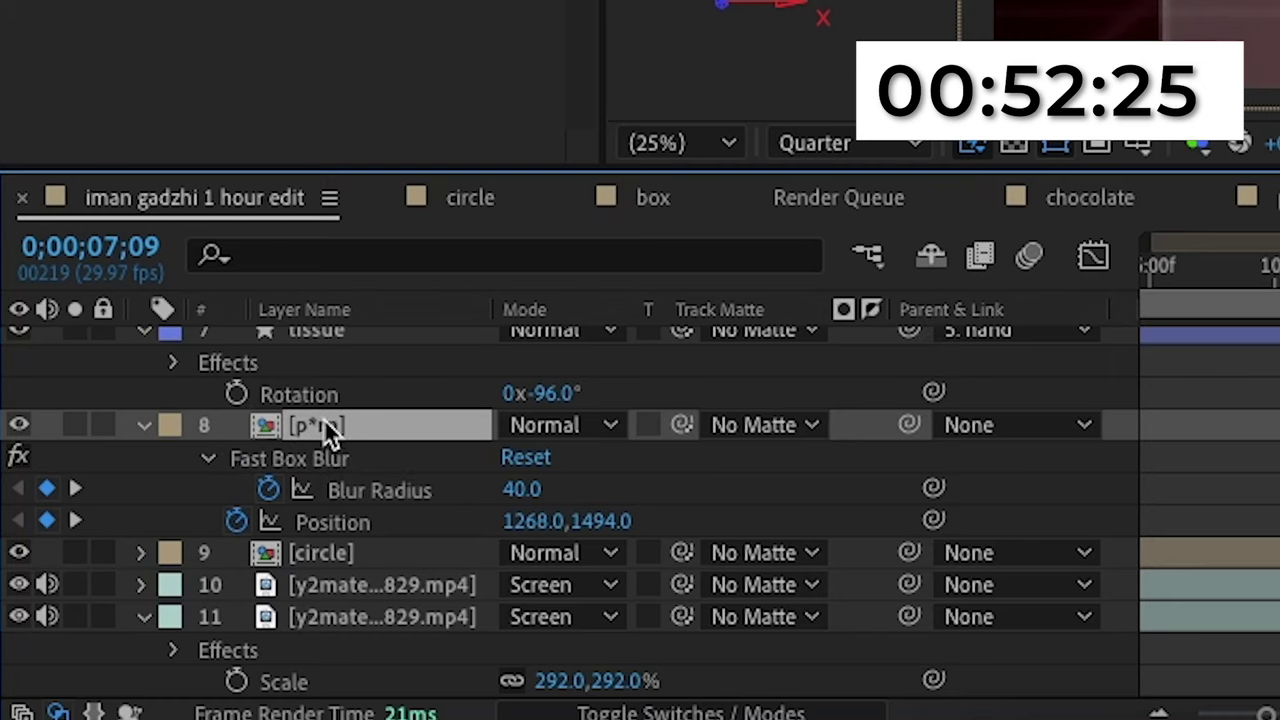
Step: Fade in the p*rn layer with Opacity keyframes, from 0% at 0;00;07;09 up to visible at 0;00;07;24, and preview it
key(t)
click(234, 458)
drag(520, 458, 164, 420)
key(u)
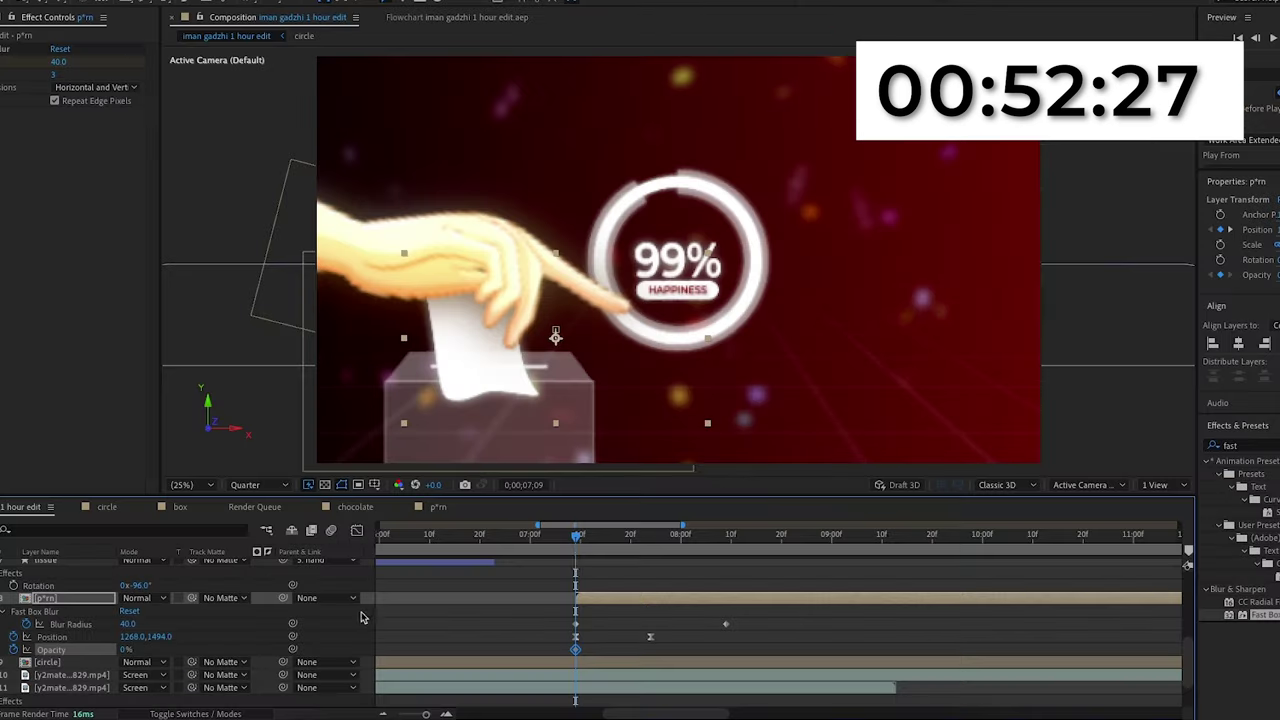
drag(579, 546, 651, 549)
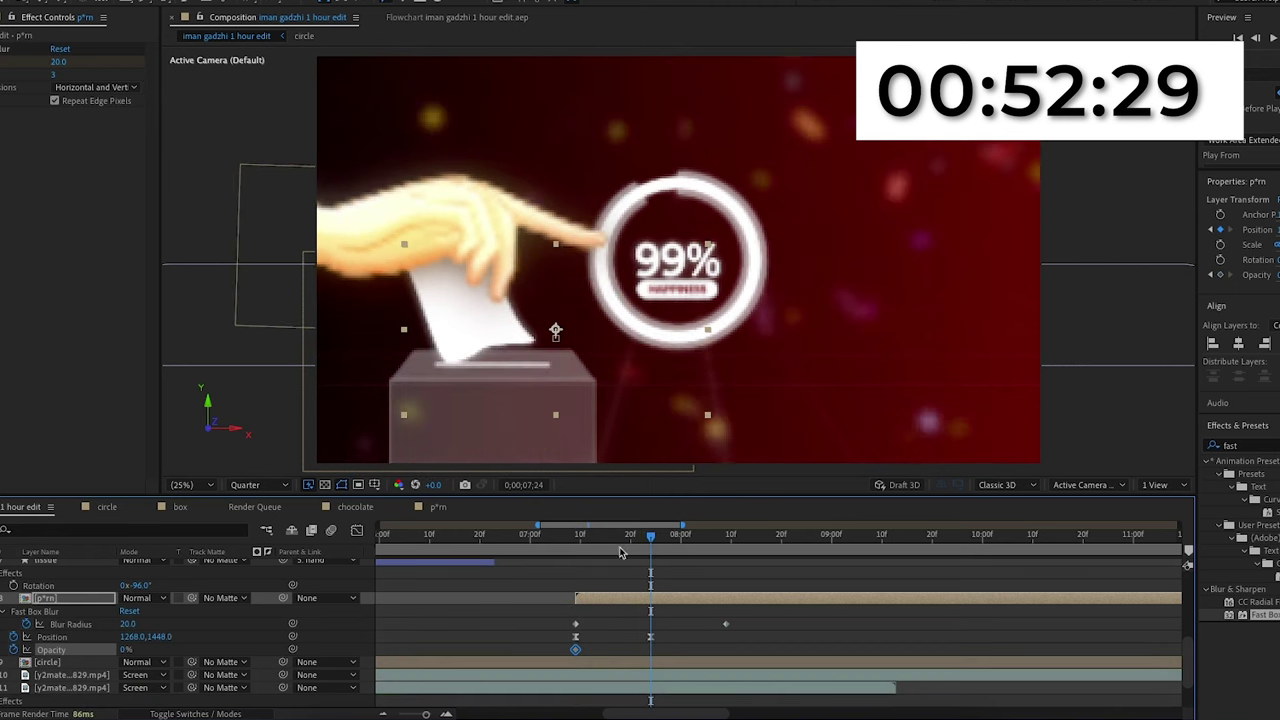
drag(124, 651, 712, 598)
drag(574, 543, 565, 544)
key(space)
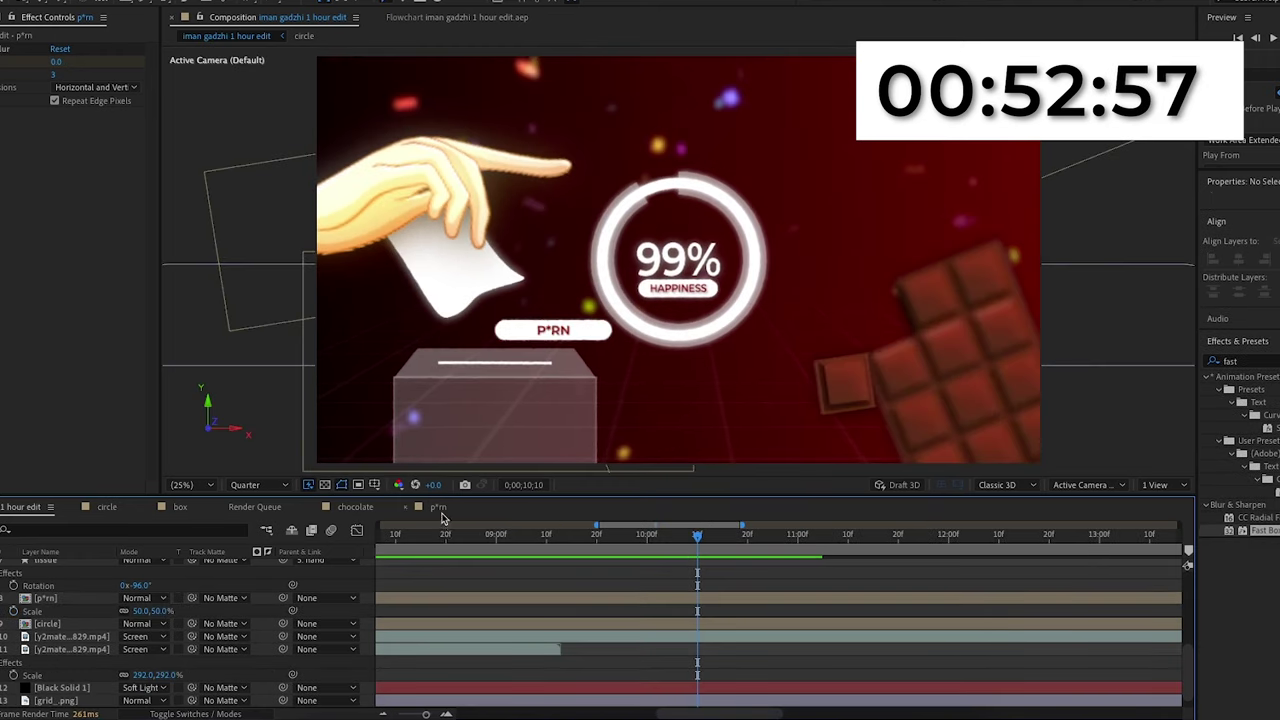
Step: Copy the text and pill layers from the p*rn composition into a new 3840x2160 composition named chocolate box
click(440, 510)
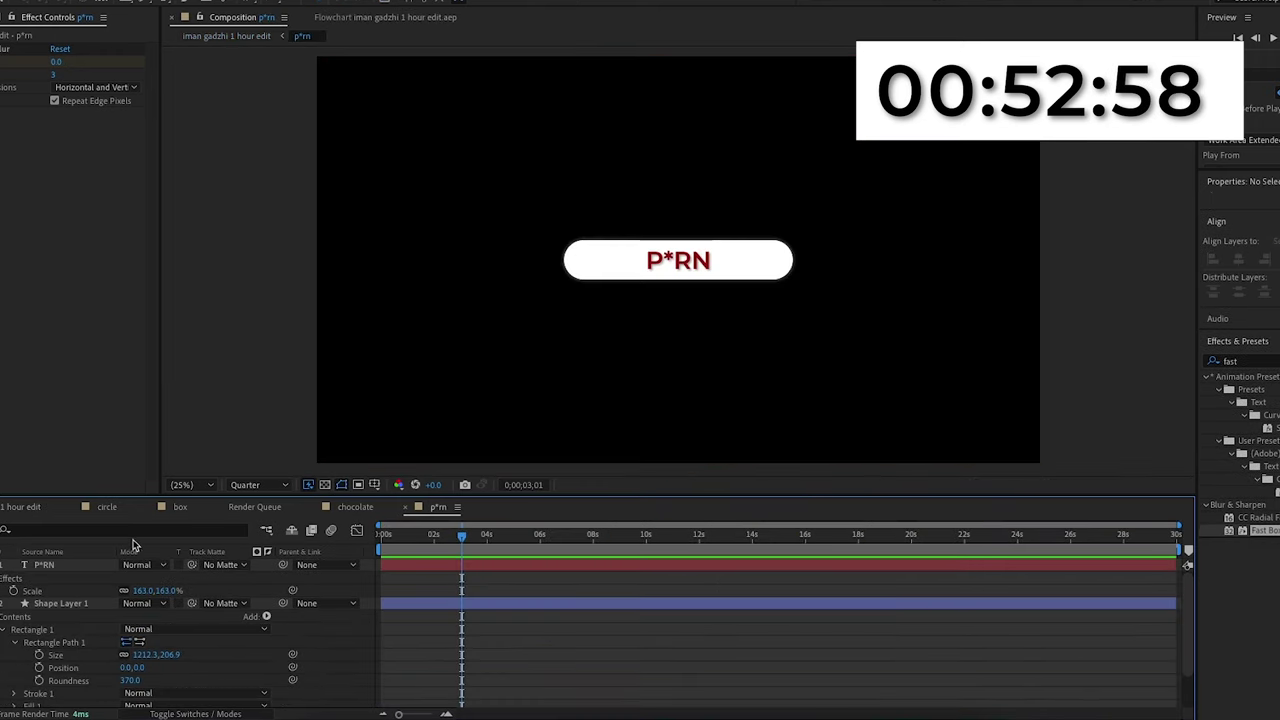
click(60, 565)
ctrl+click(78, 602)
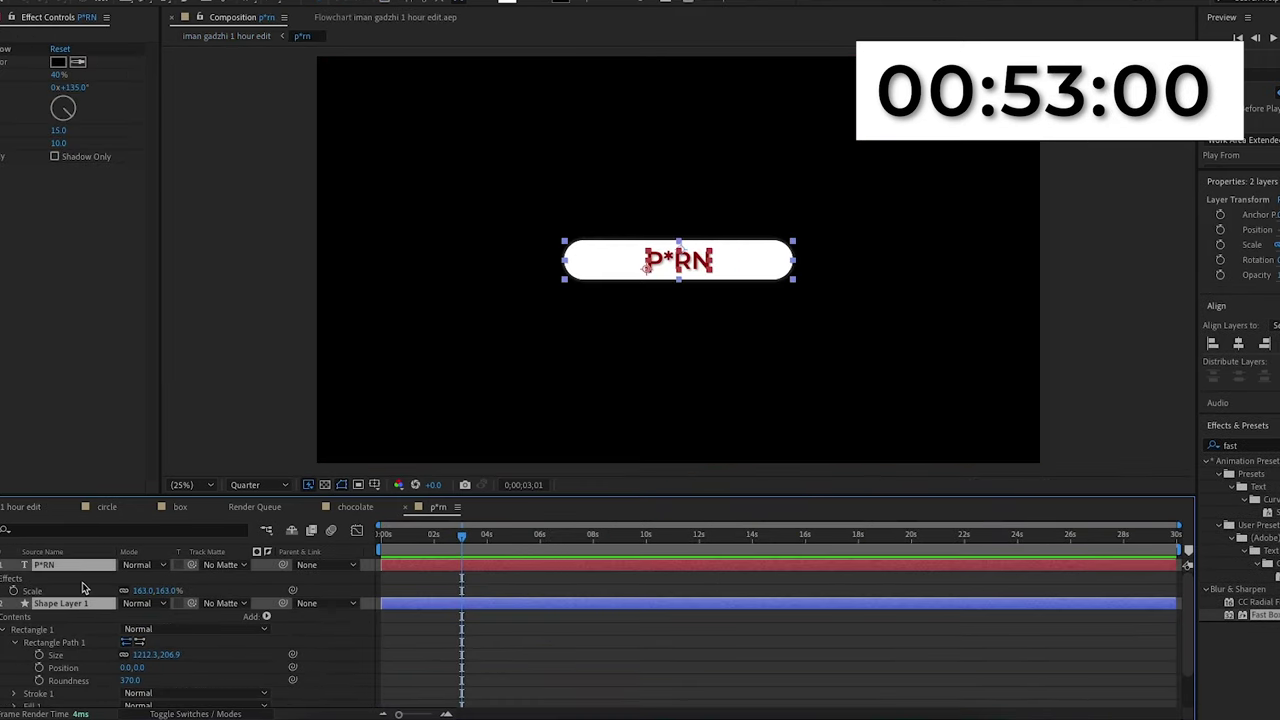
click(128, 0)
click(151, 9)
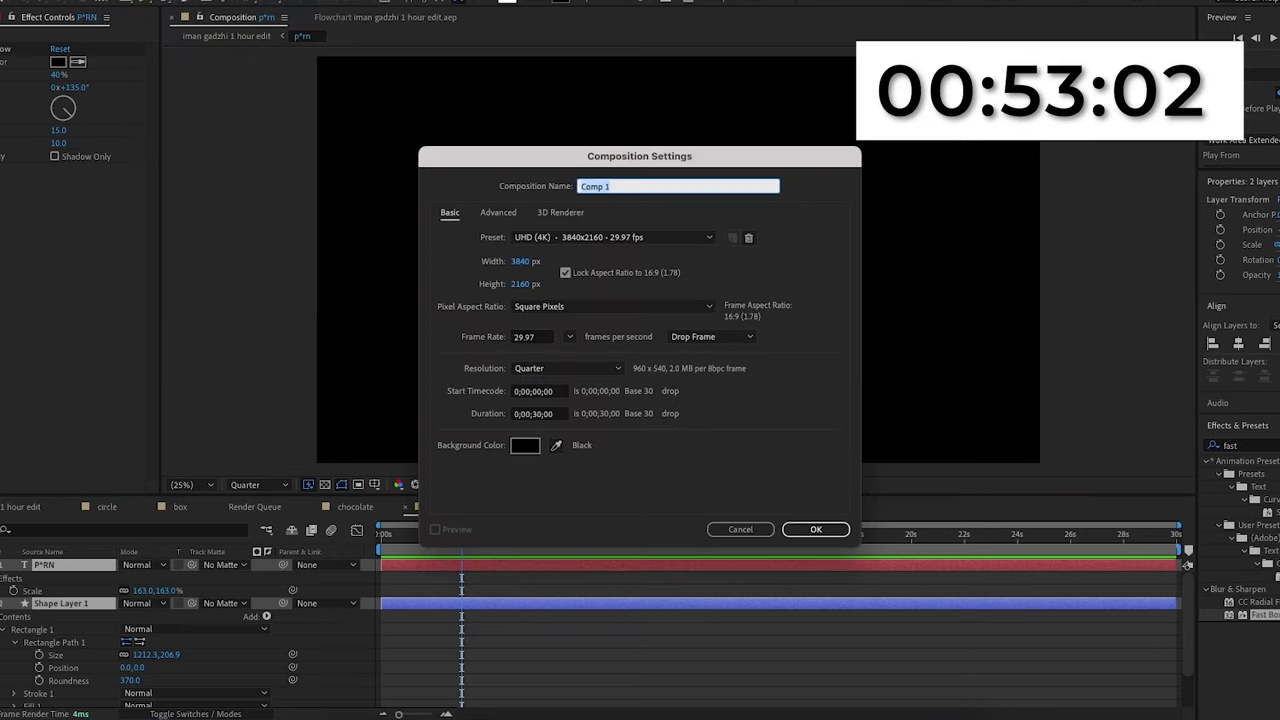
text(chocolaye)
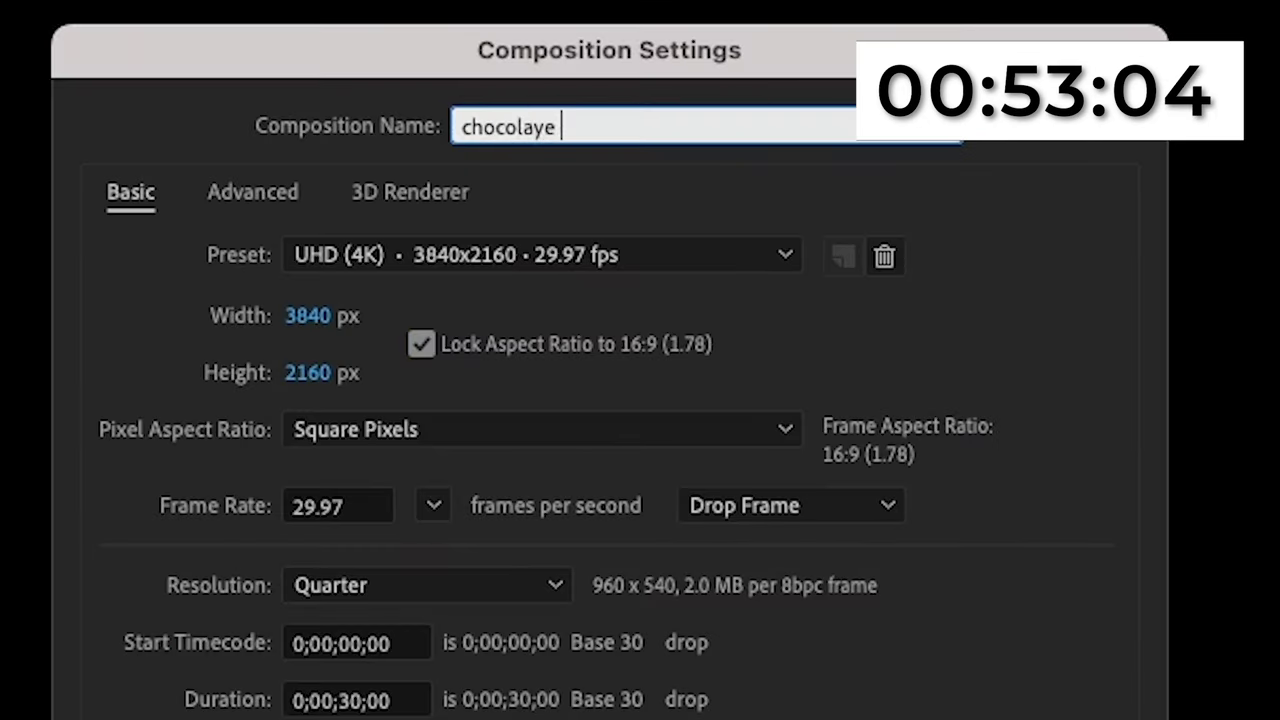
key(BackSpace)
key(BackSpace)
text(te box)
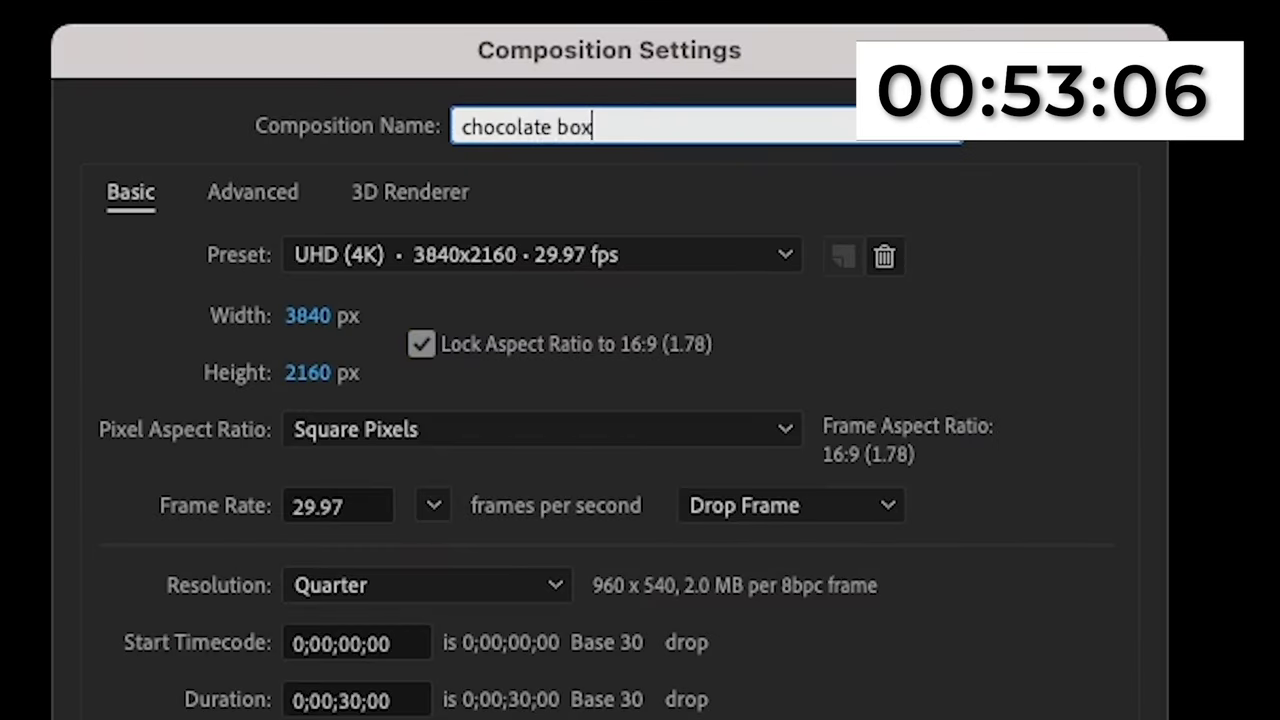
key(Return)
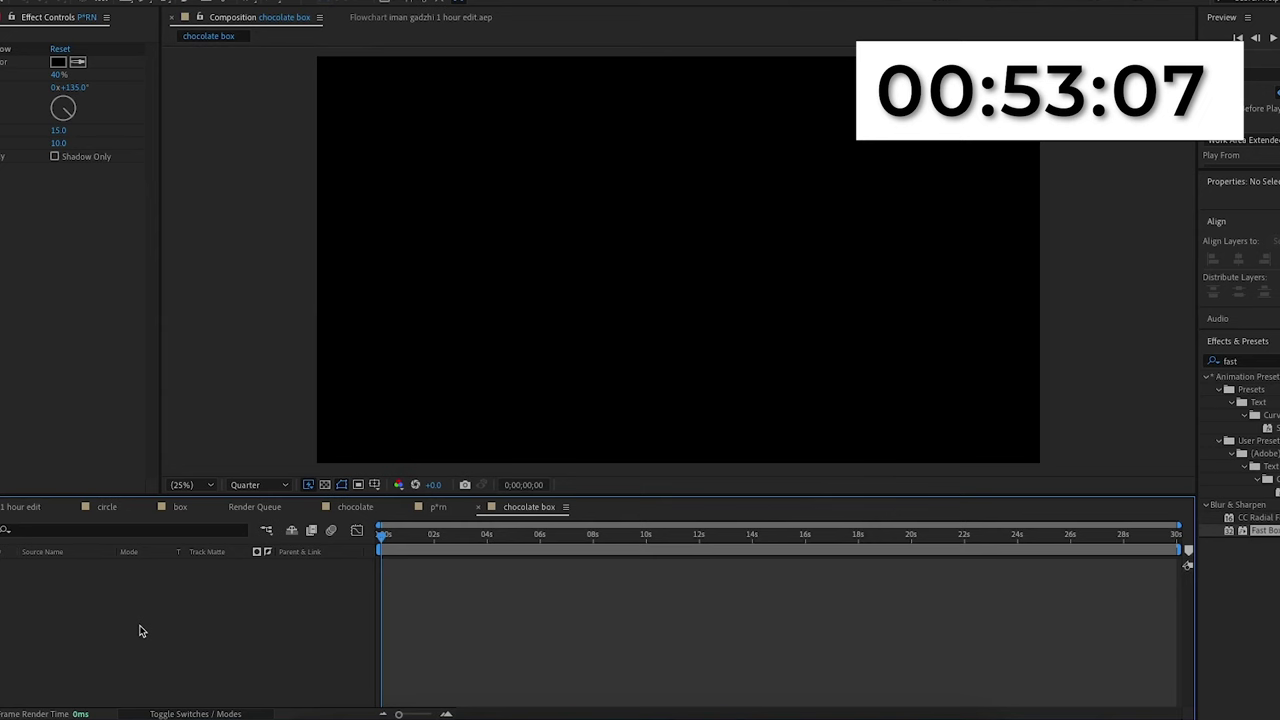
key(ctrl+v)
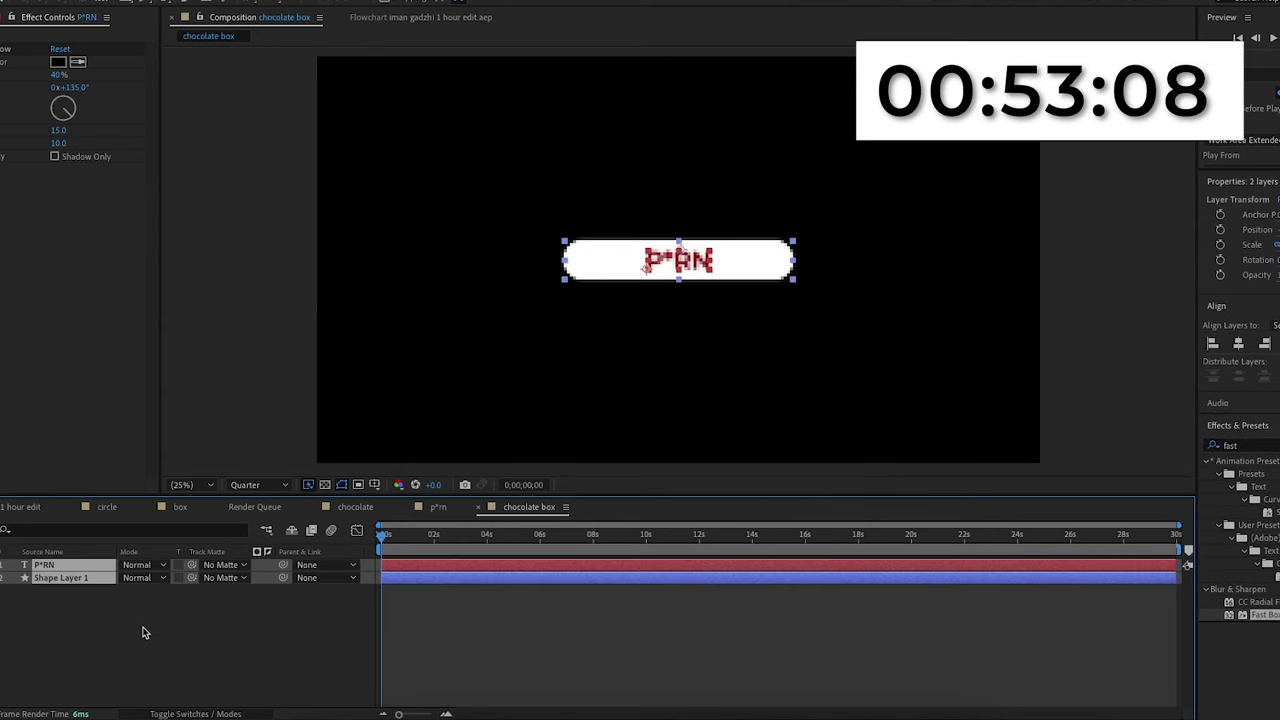
Step: Replace the P*RN text in the chocolate box composition with CHOCOLATE
click(70, 597)
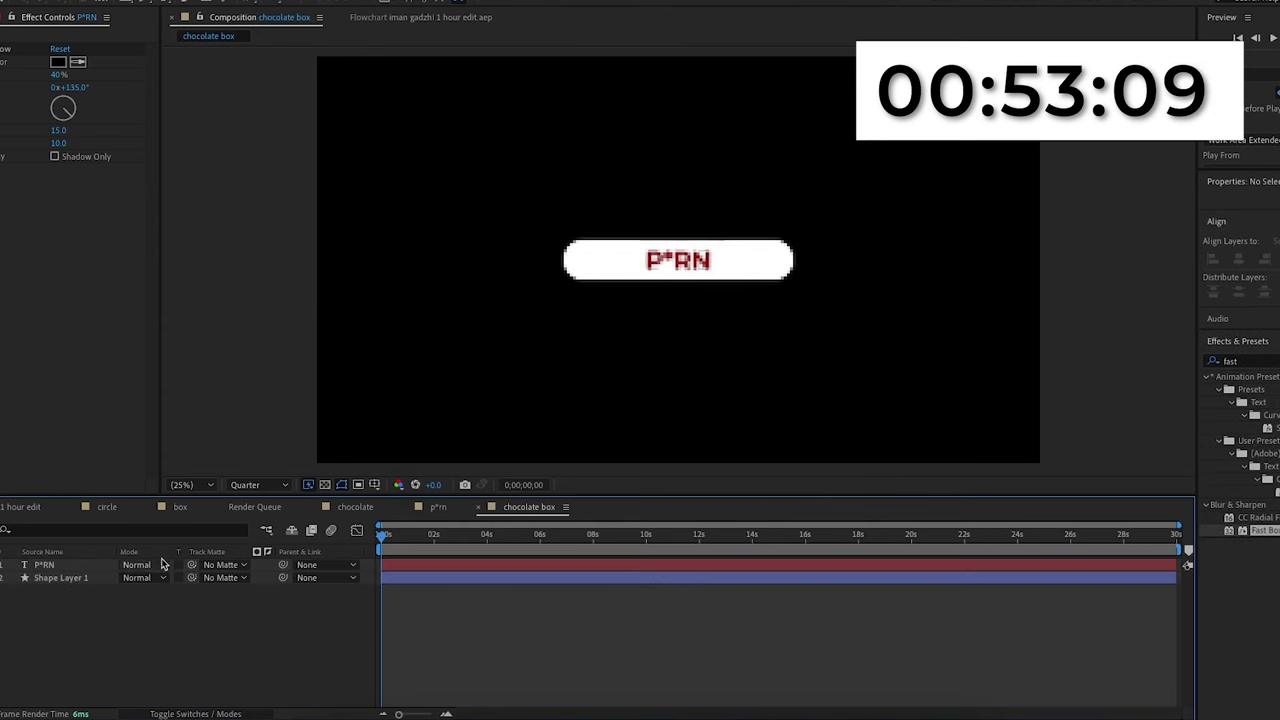
click(28, 566)
double_click(677, 259)
key(BackSpace)
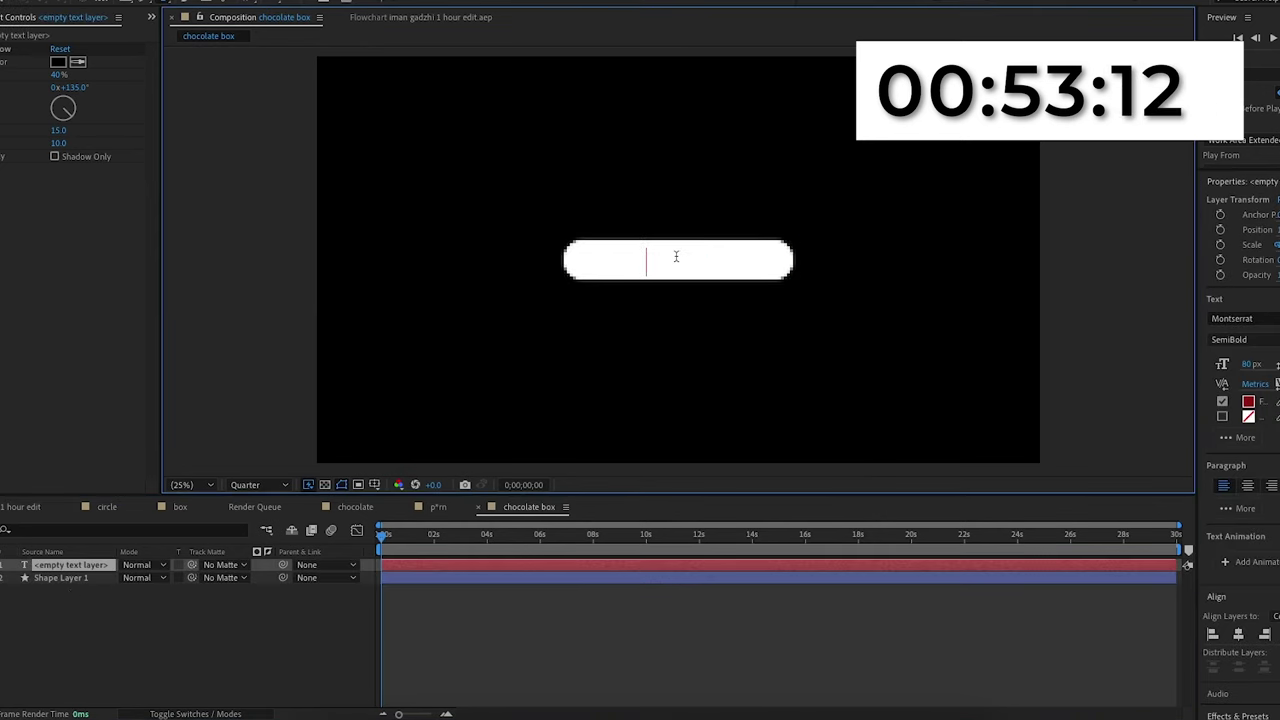
text(CH)
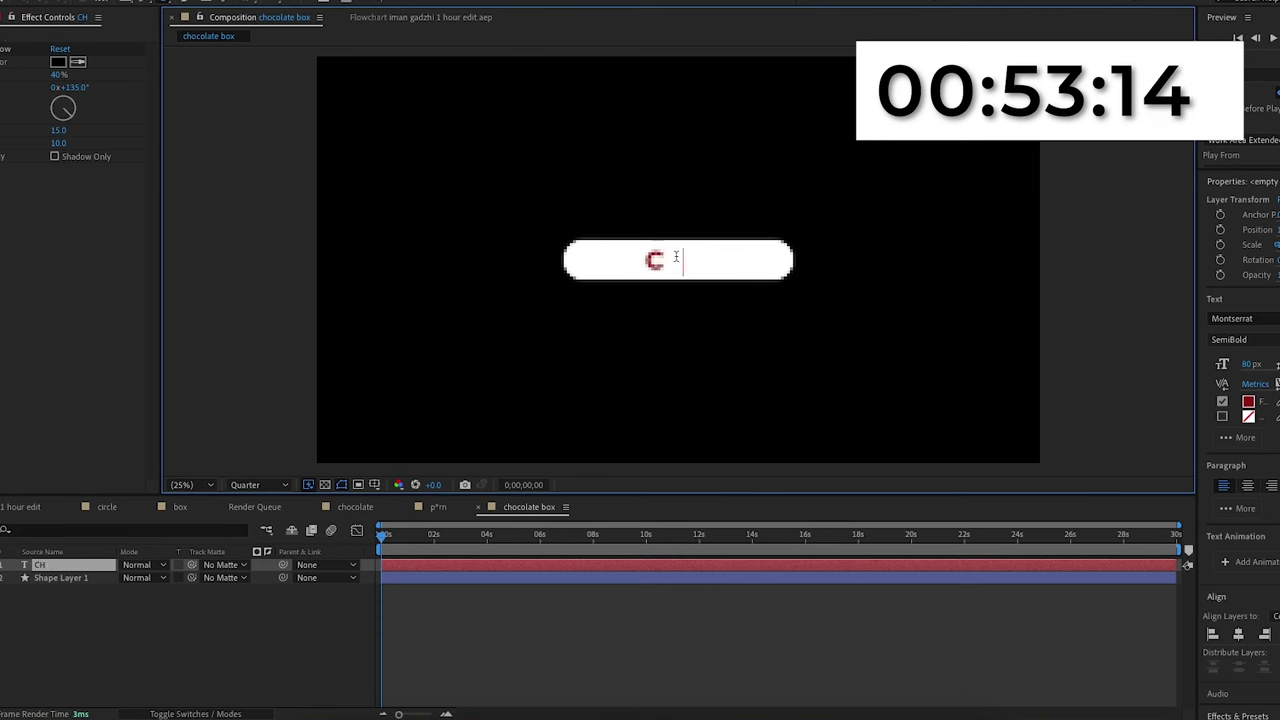
text(OCOLATE)
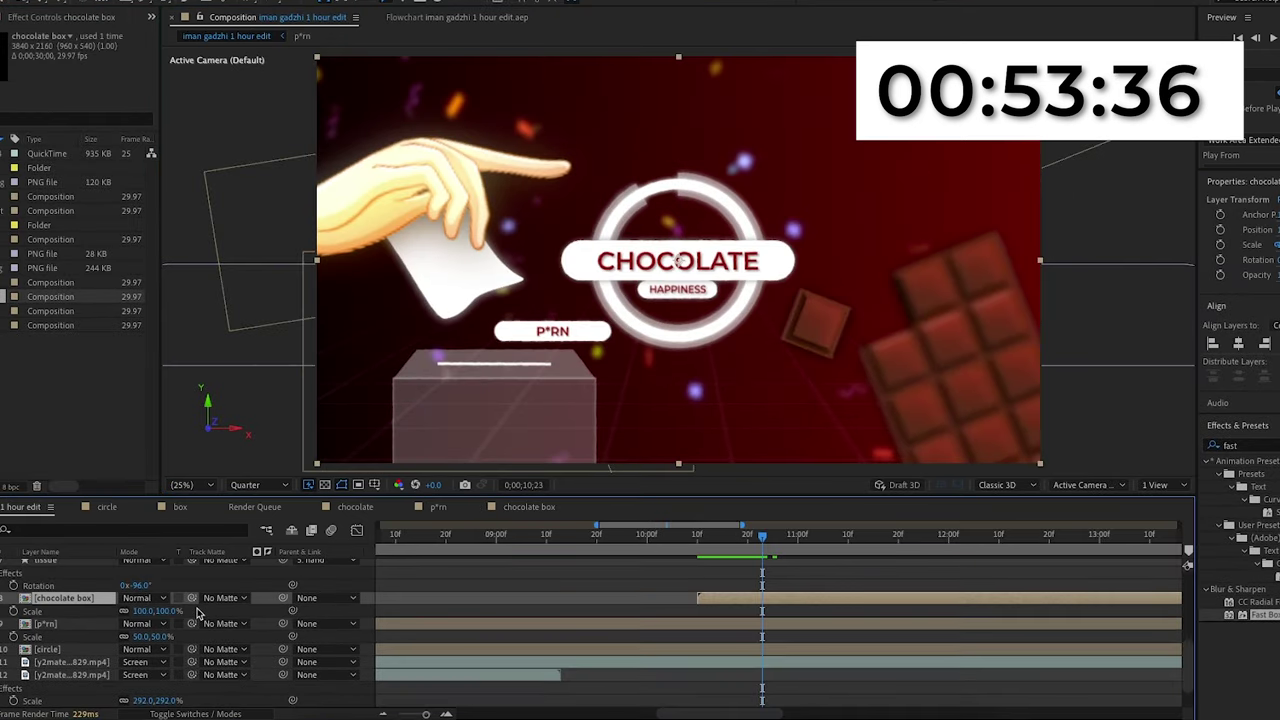
Step: Scale the chocolate box layer to 61% and move it below the HAPPINESS ring, to position 2476, 1552
drag(185, 611, 245, 565)
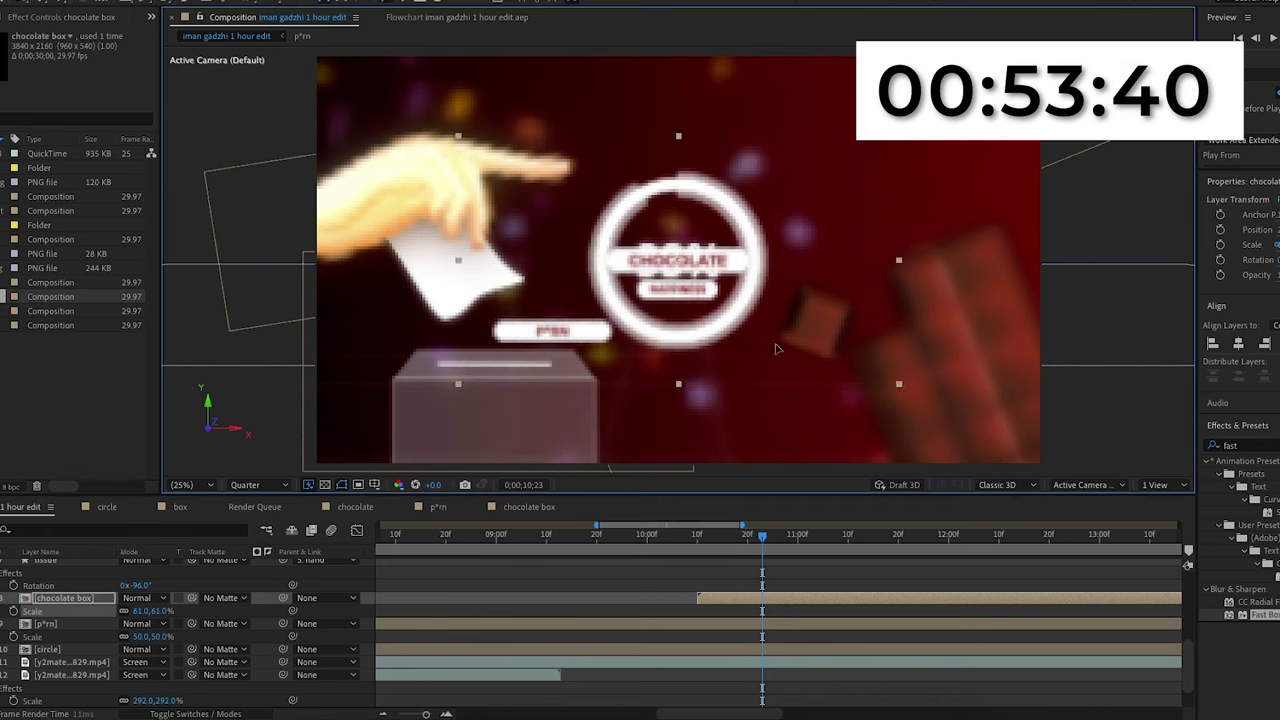
drag(752, 318, 858, 408)
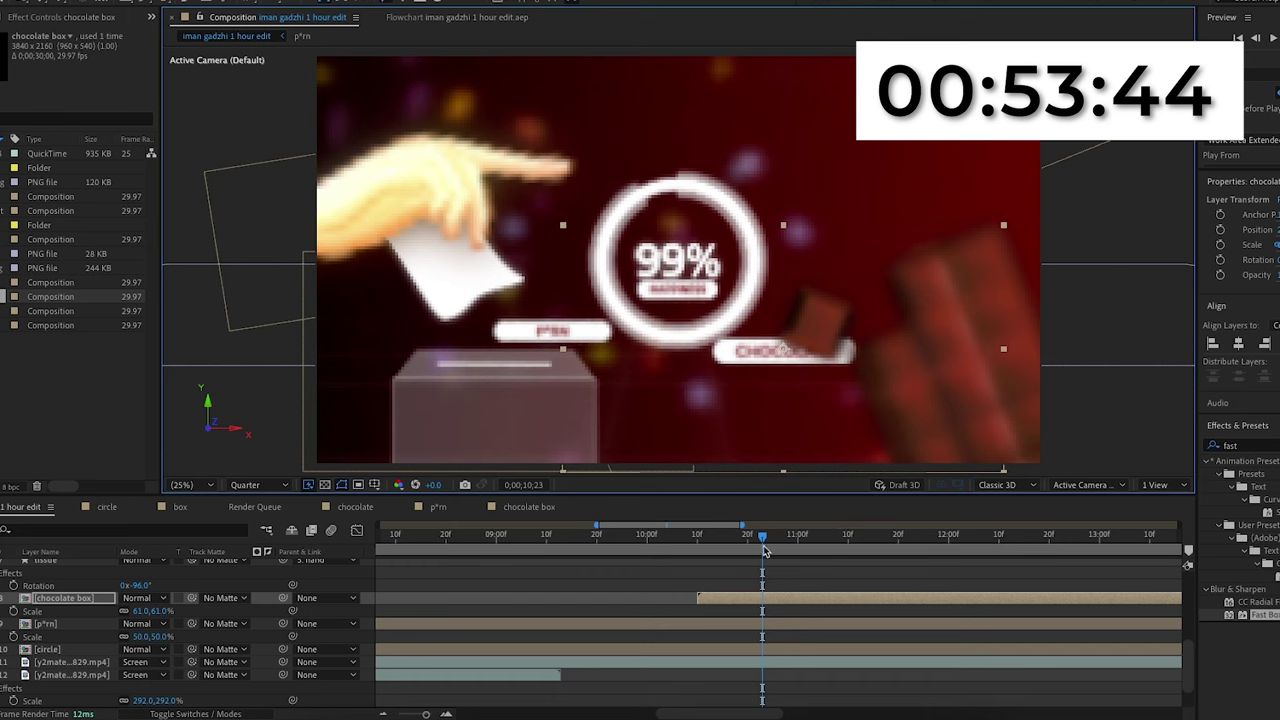
Step: Keyframe the chocolate box layer's Position to drop from Y 1552 at 0;00;10;10 to Y 1741 at 0;00;10;25
drag(763, 541, 698, 554)
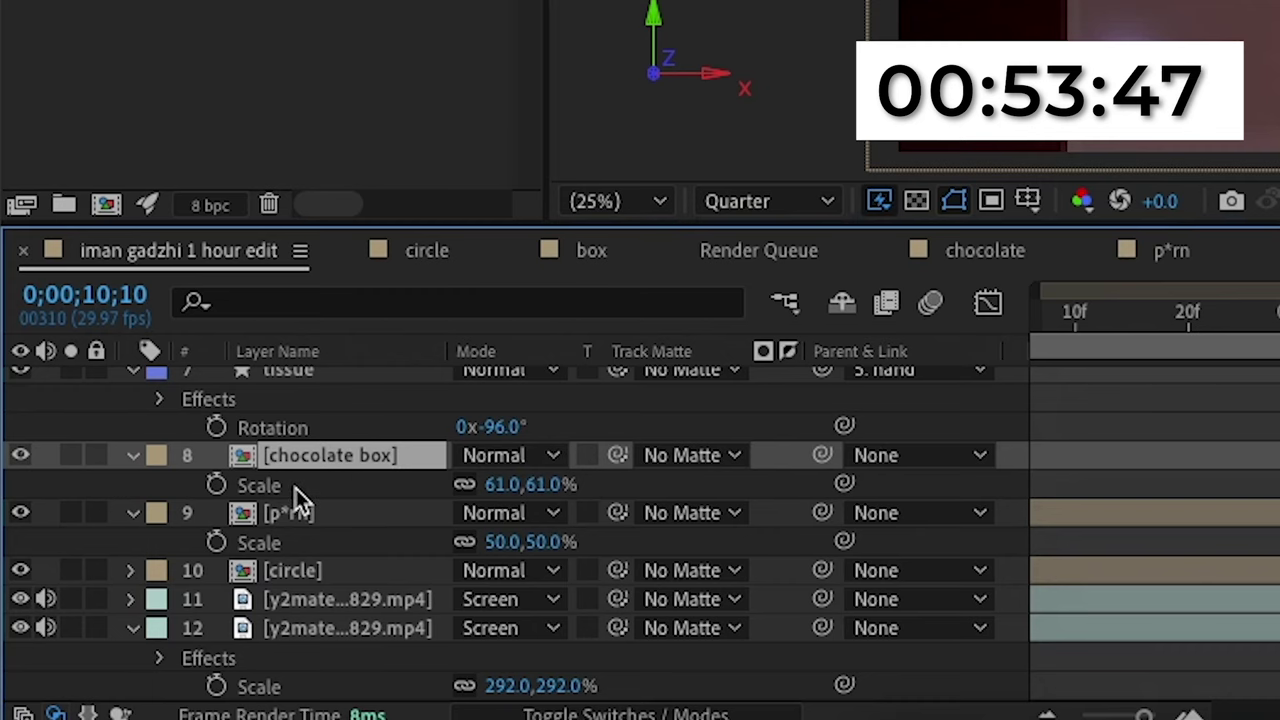
key(p)
click(14, 611)
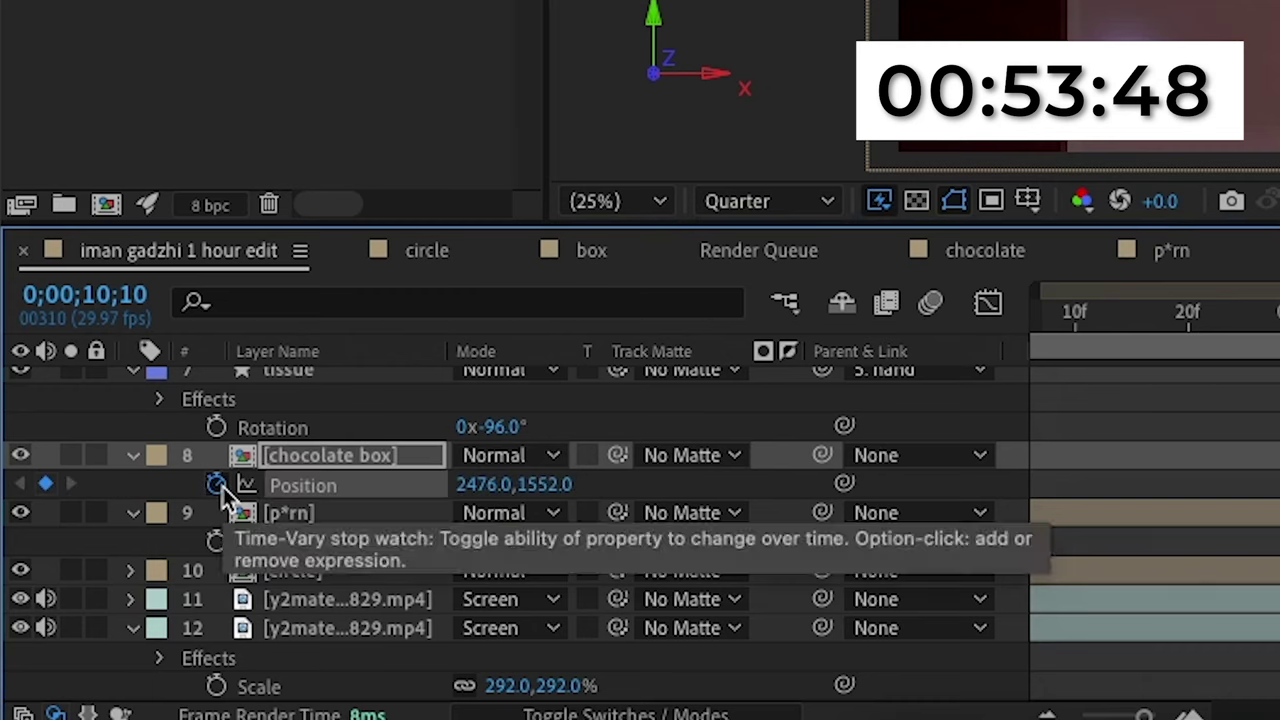
key(Page_Down)
key(Page_Down)
key(Page_Down)
key(Page_Down)
key(Page_Down)
key(Page_Down)
key(Page_Down)
key(Page_Down)
key(Page_Down)
key(Page_Down)
key(Page_Down)
key(Page_Down)
key(Page_Down)
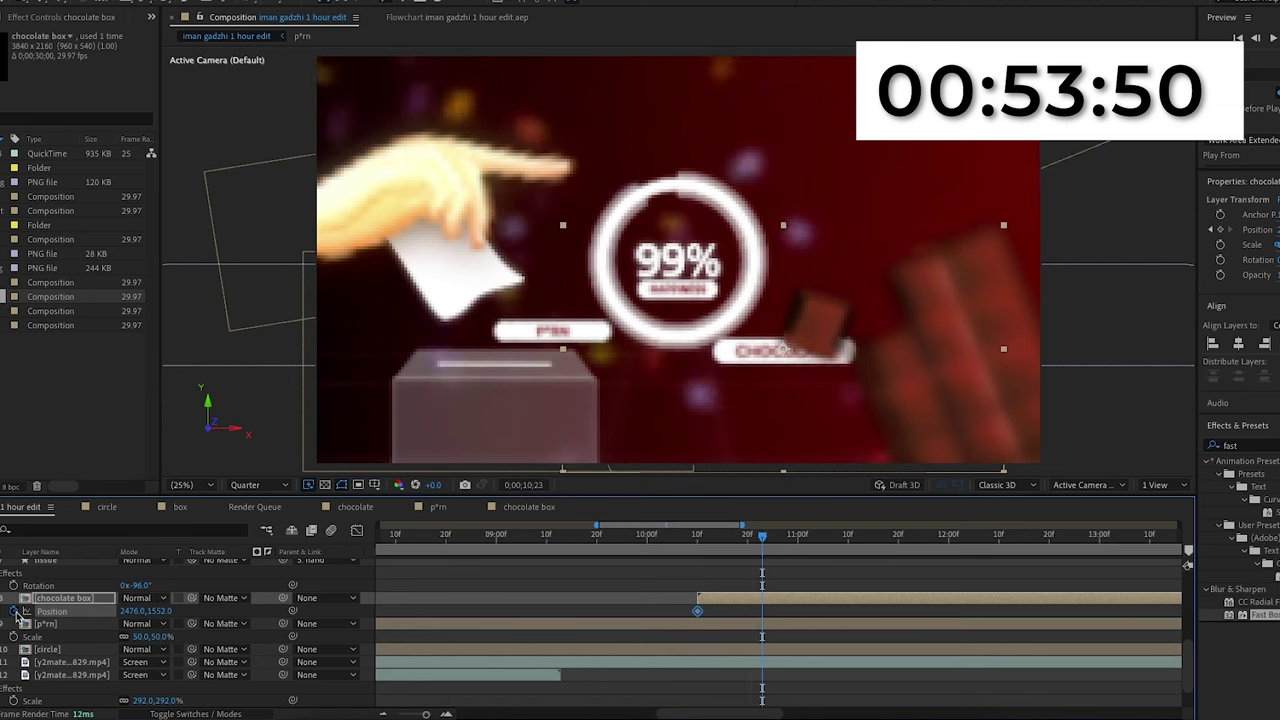
key(alt+shift+p)
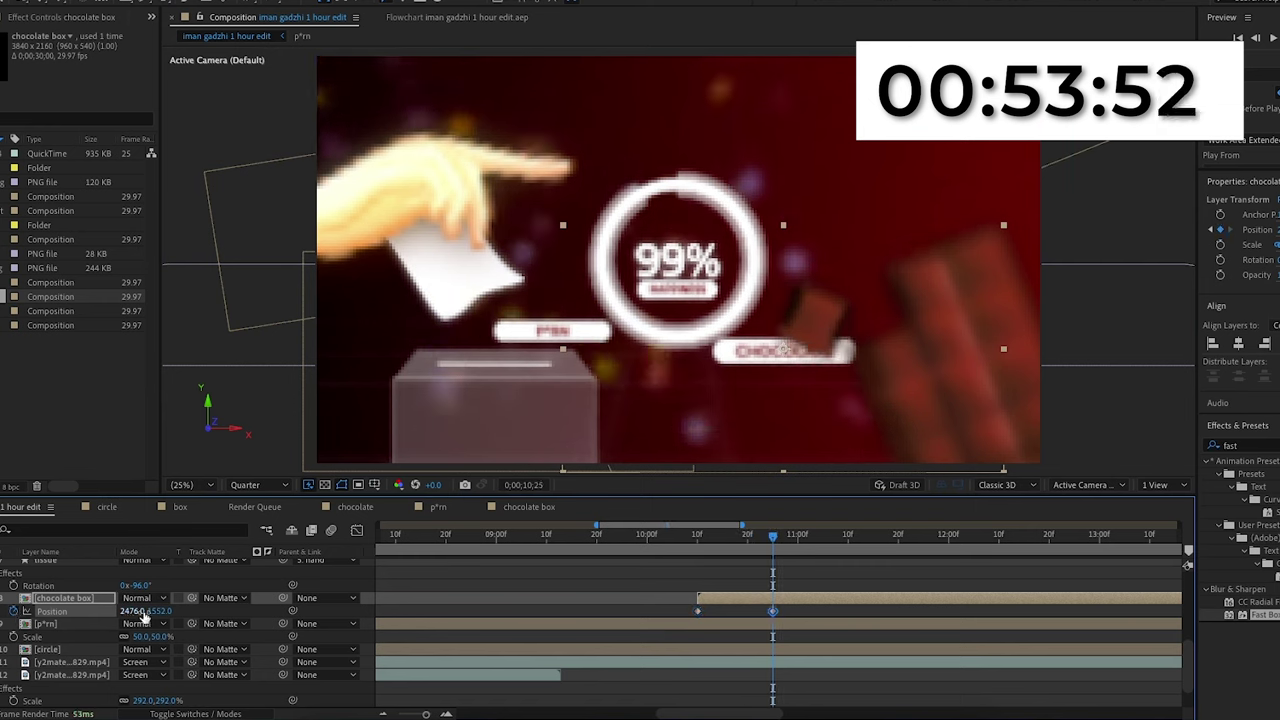
drag(161, 612, 304, 612)
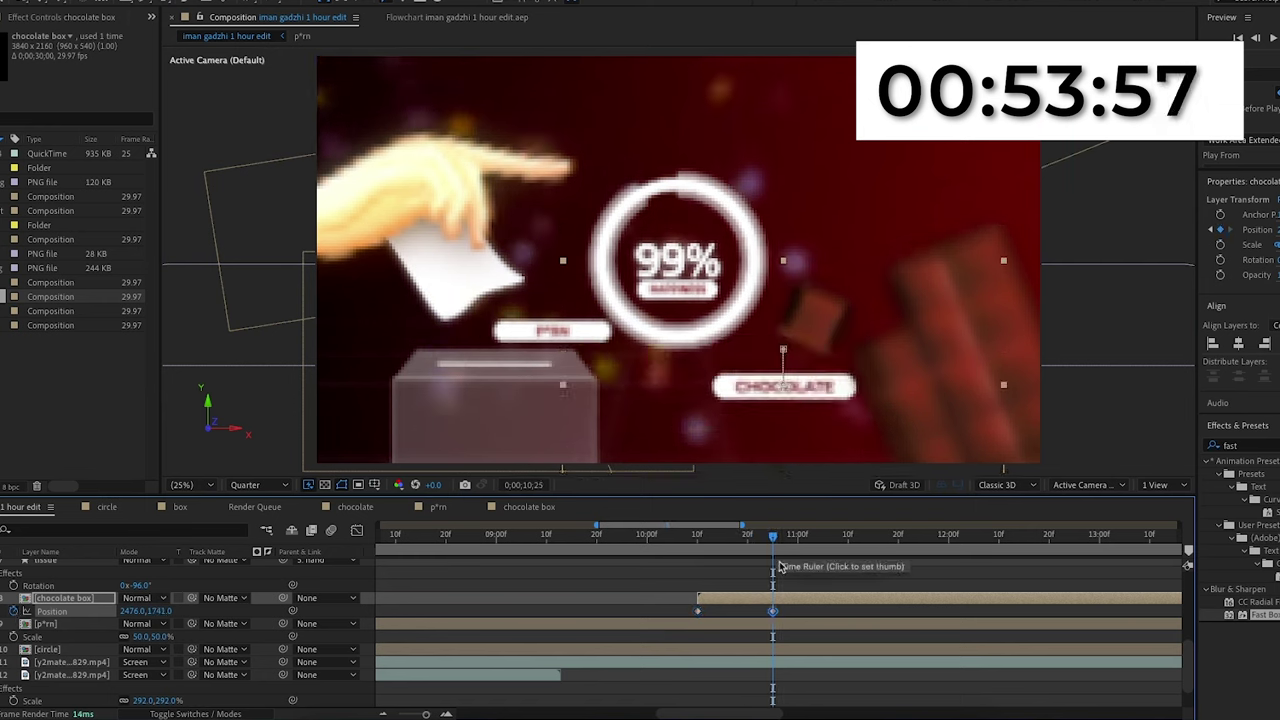
Step: Apply Easy Ease to both chocolate box Position keyframes and shape their speed graph to peak early and slow down gradually
drag(786, 608, 687, 618)
key(F9)
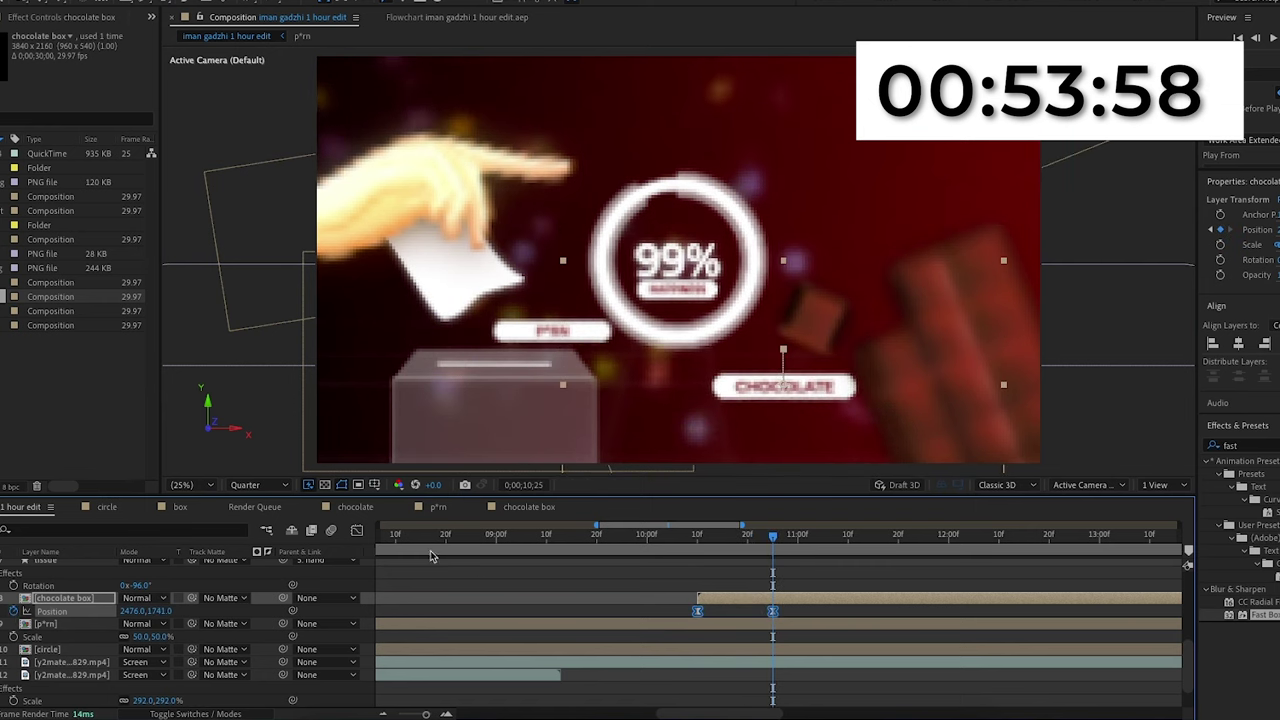
click(357, 531)
click(773, 676)
drag(748, 676, 714, 676)
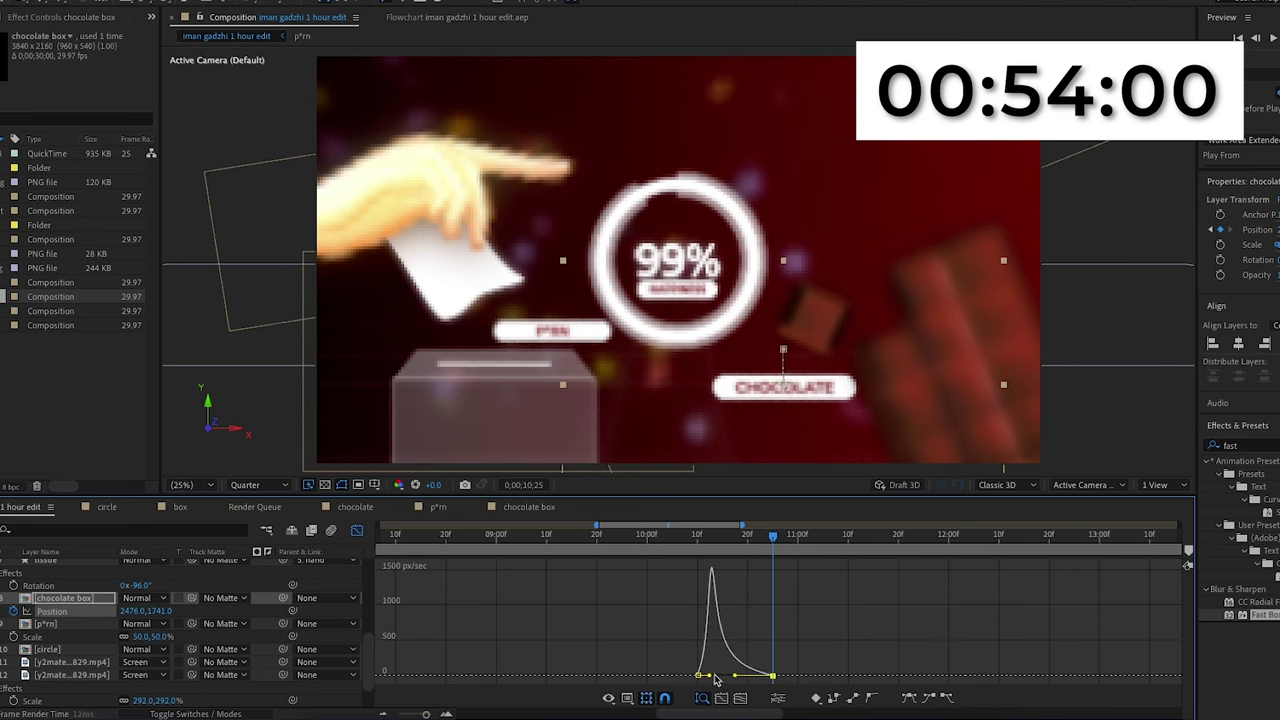
click(357, 530)
Step: Fade in the chocolate box layer with Opacity keyframes from 0% at 0;00;10;10 to 100% at 0;00;10;20
click(703, 551)
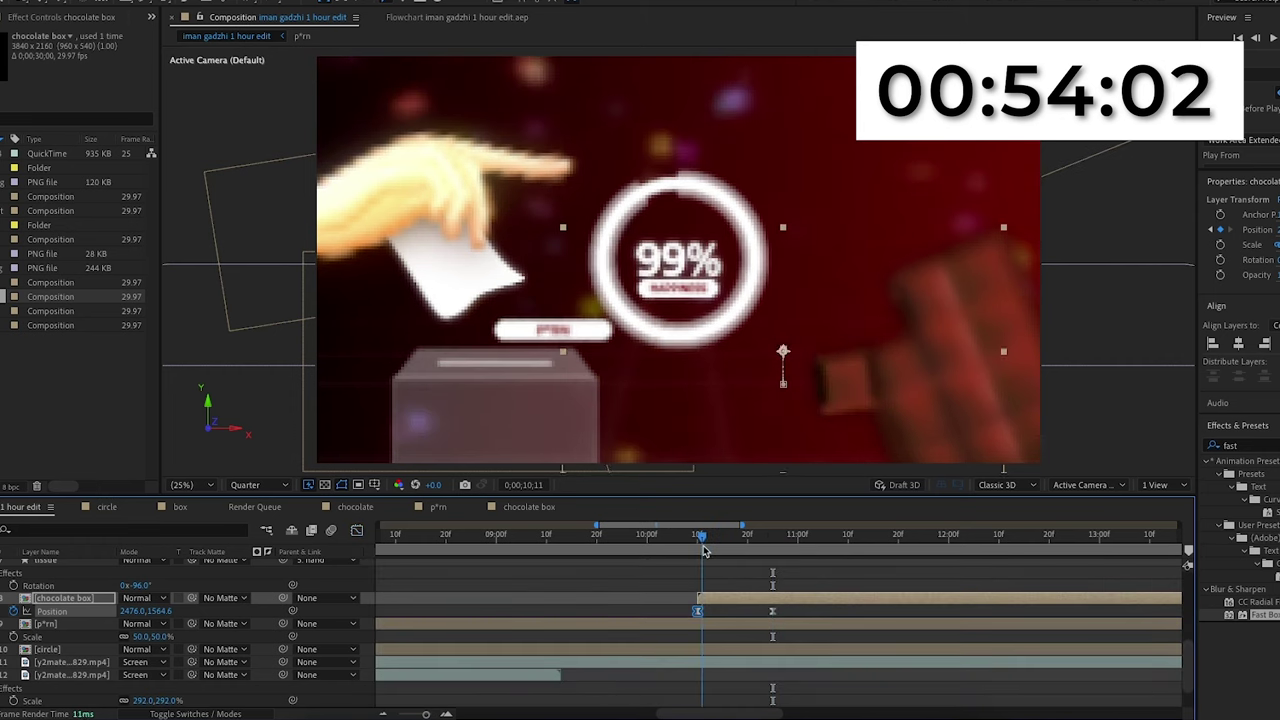
drag(703, 551, 698, 551)
click(13, 611)
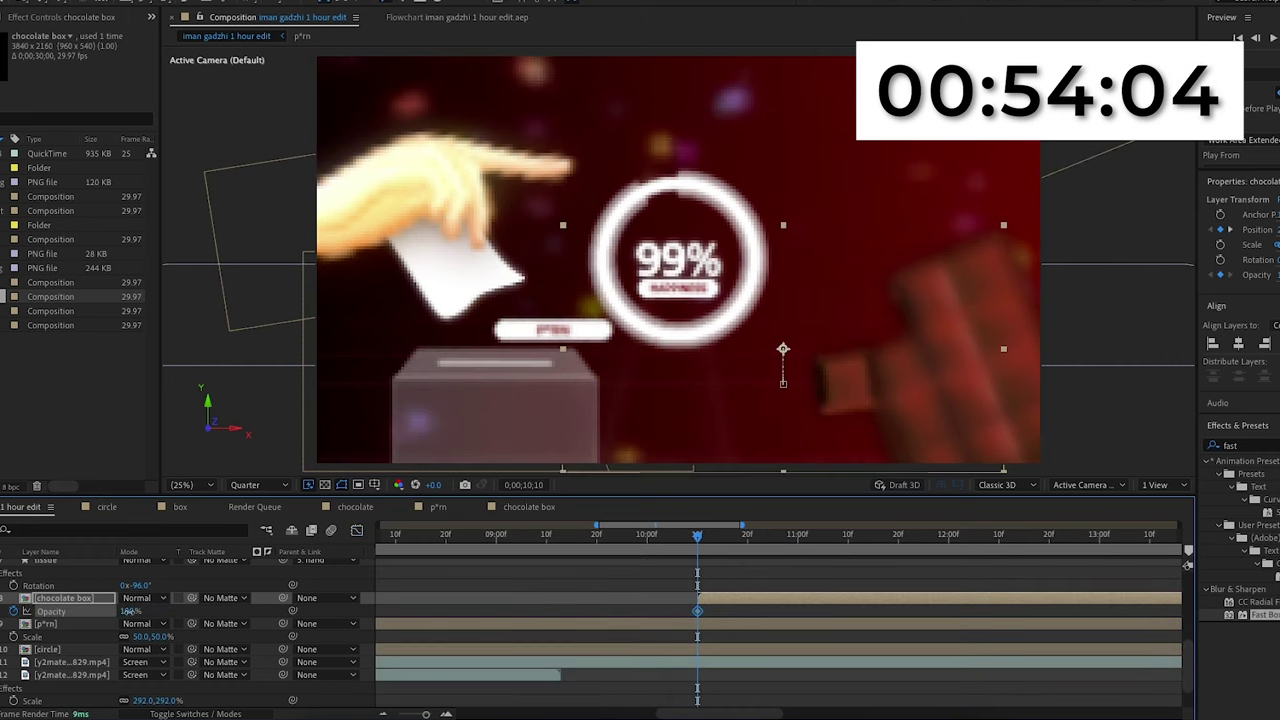
drag(129, 611, 29, 611)
key(Page_Down)
key(Page_Down)
key(Page_Down)
key(Page_Down)
key(Page_Down)
key(Page_Down)
key(Page_Down)
key(Page_Down)
key(Page_Down)
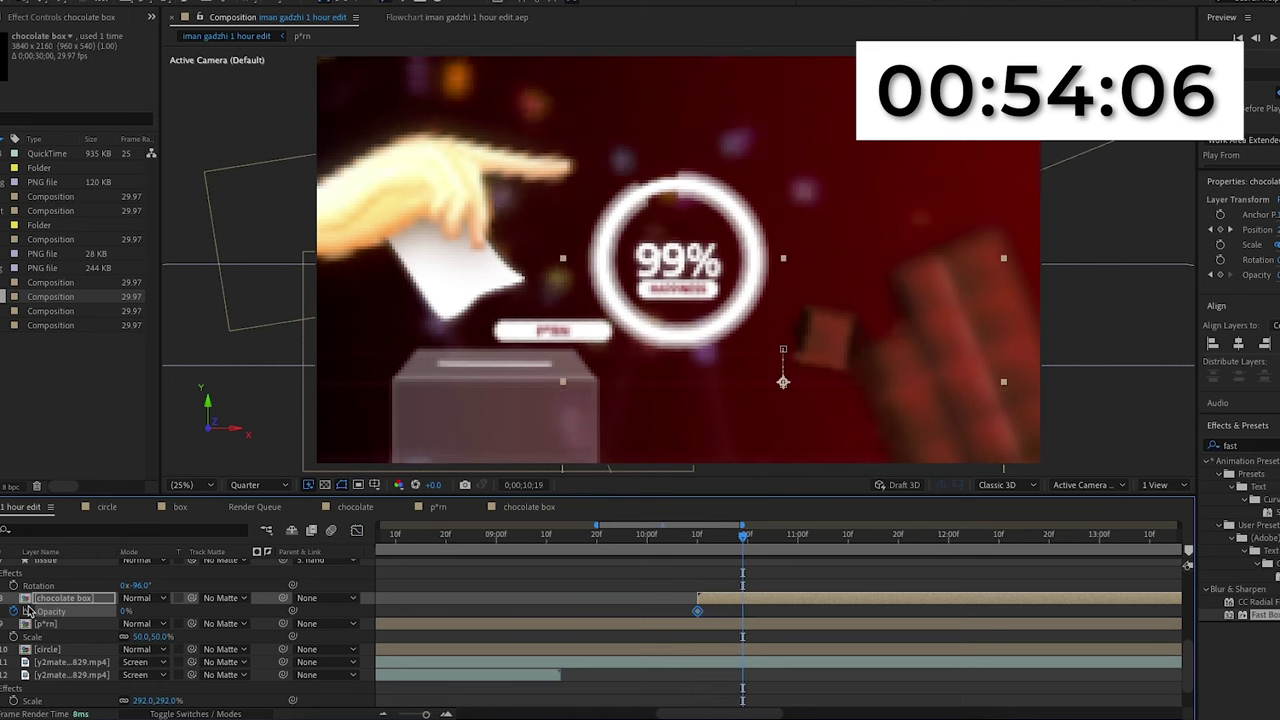
drag(123, 611, 425, 605)
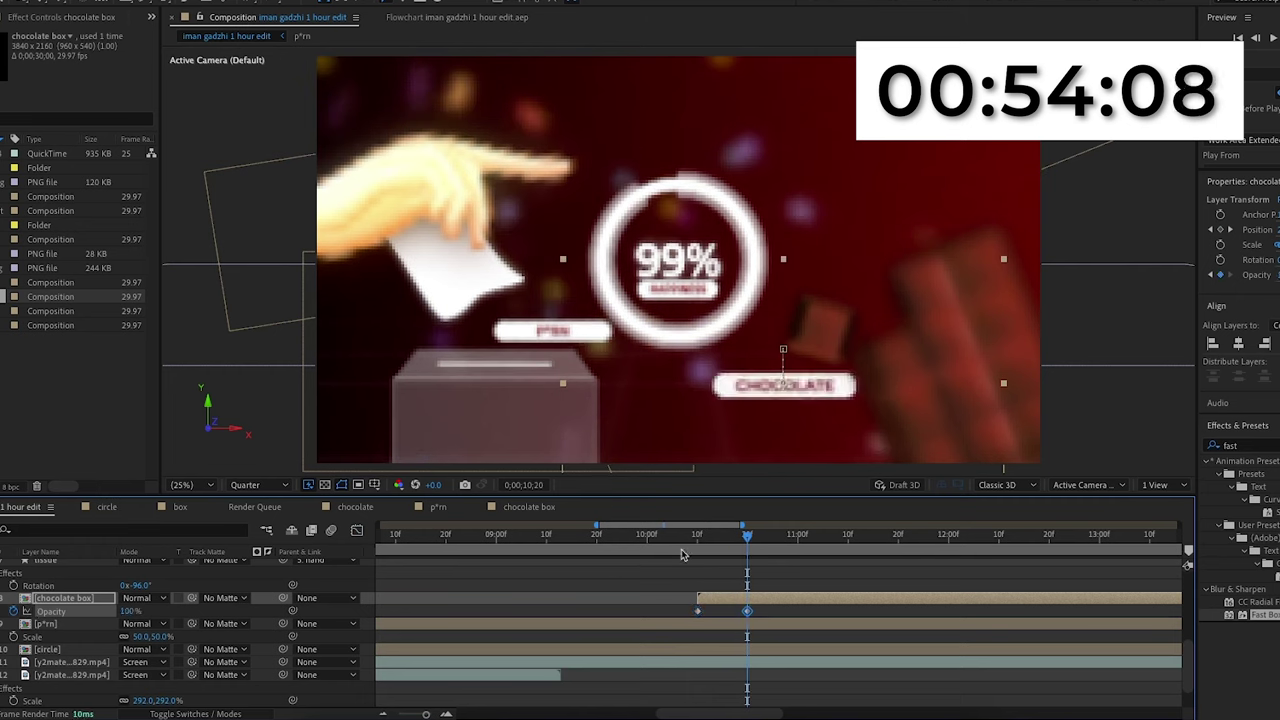
Step: Apply Fast Box Blur to the chocolate box layer, keyframing Blur Radius from 40 at 0;00;10;10 to 0 at 0;00;10;20, and preview it
click(697, 542)
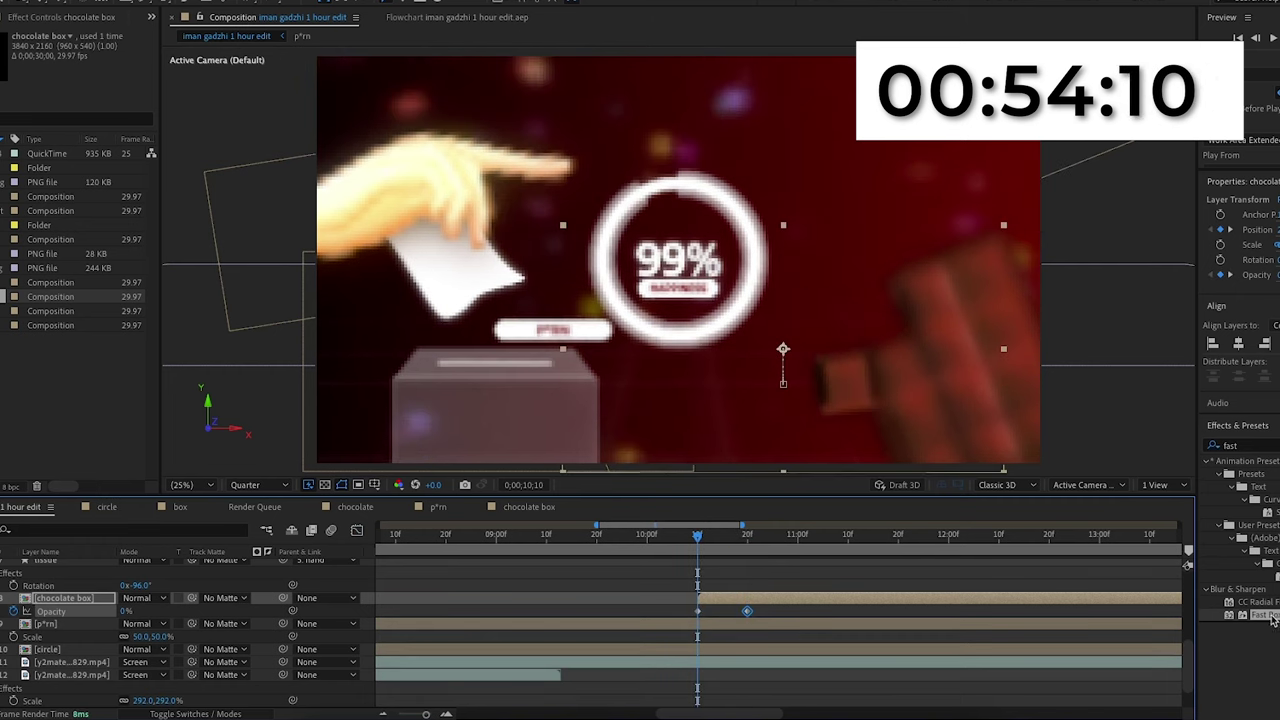
drag(1265, 615, 832, 603)
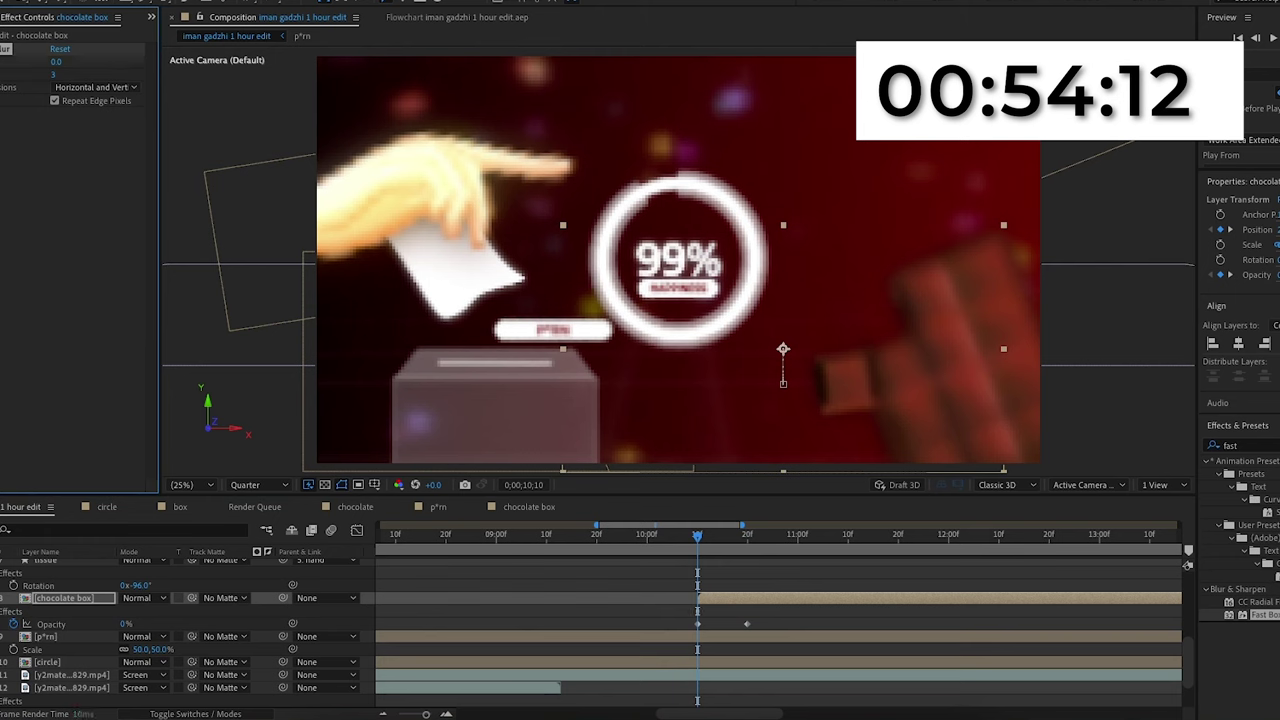
key(Return)
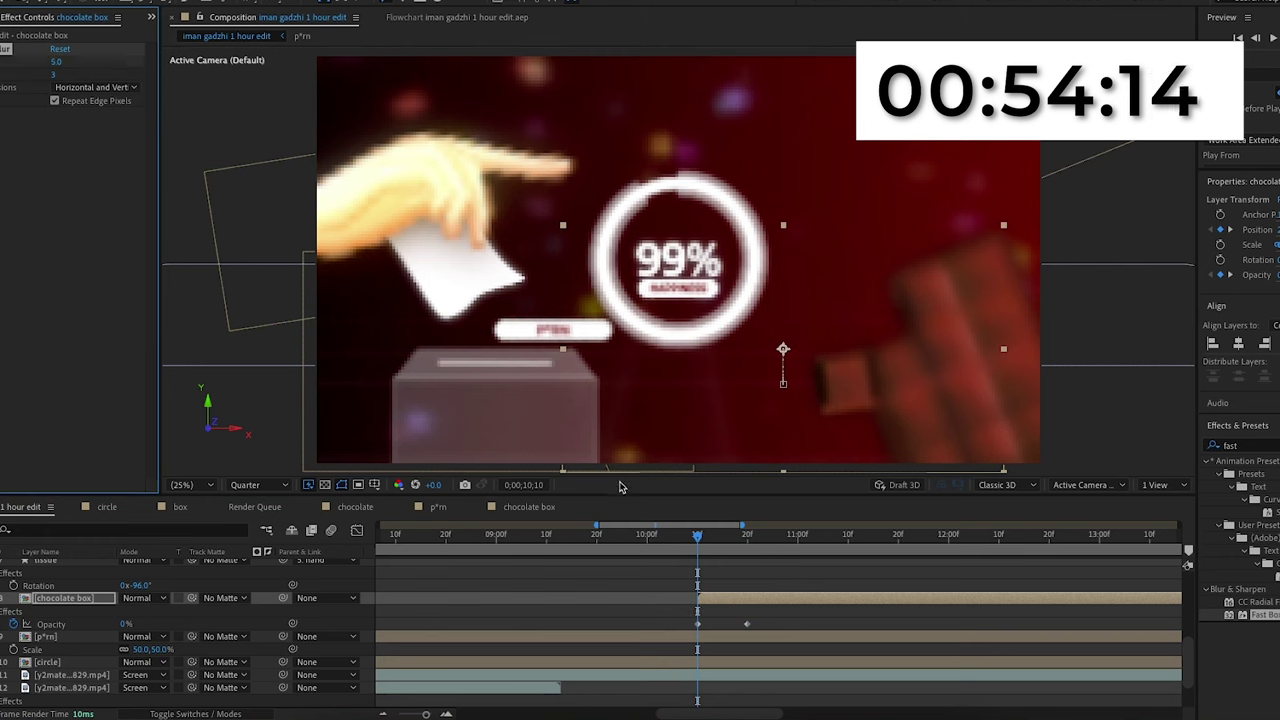
key(space)
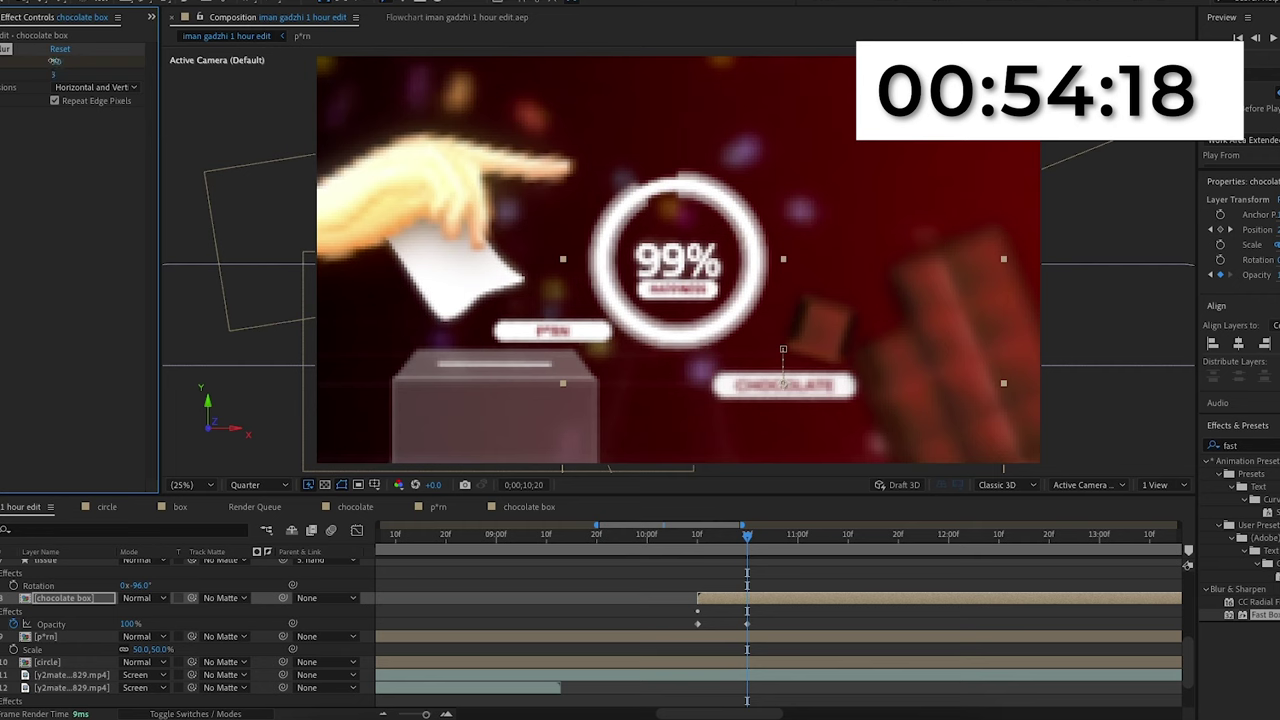
key(Return)
click(694, 537)
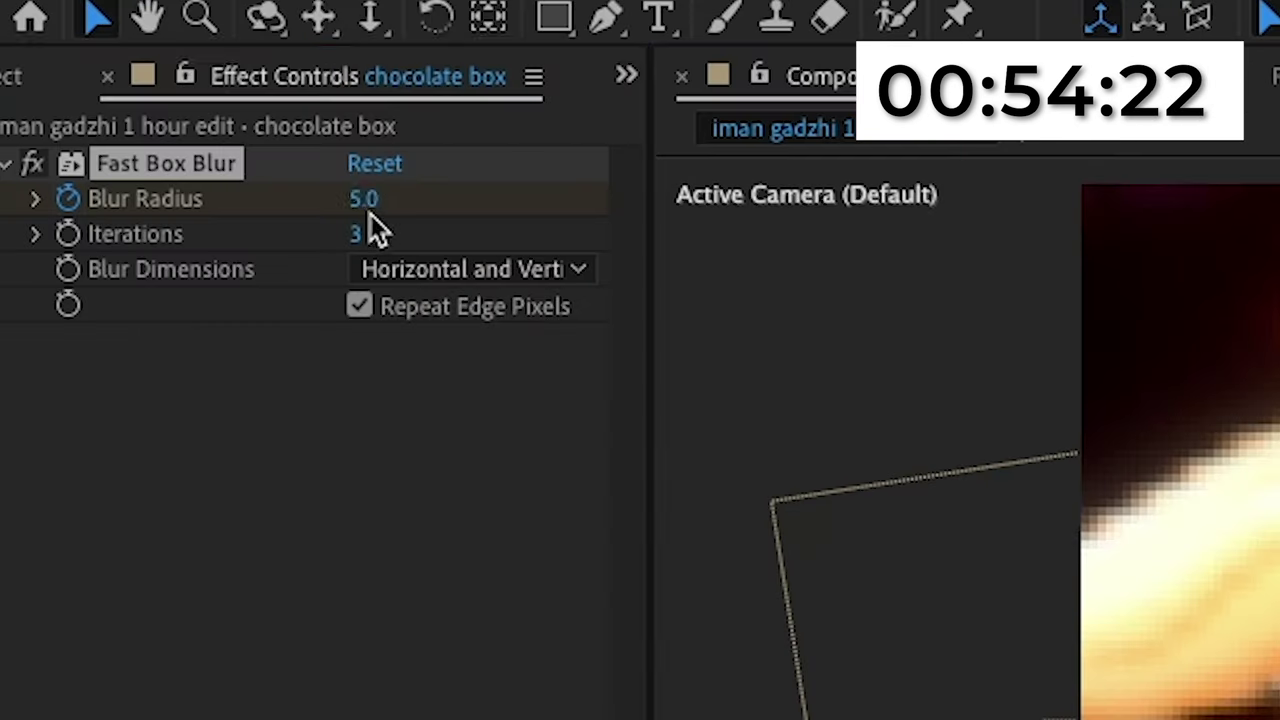
click(56, 61)
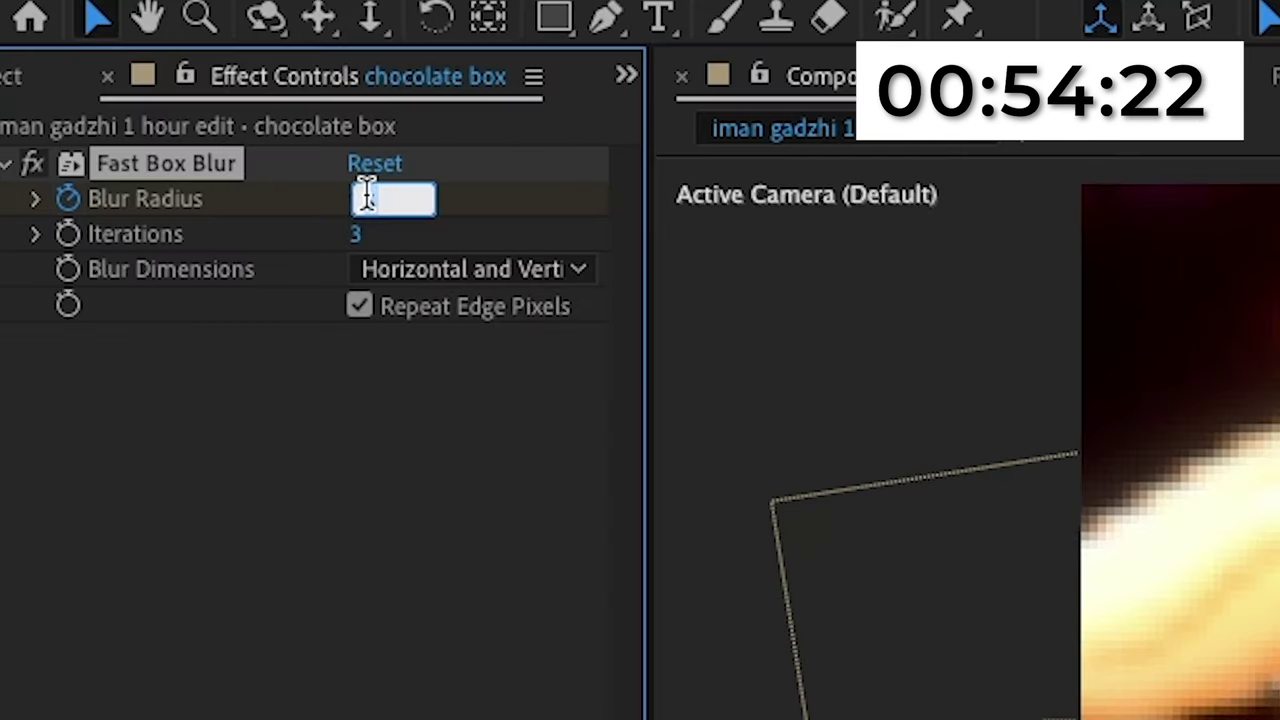
text(40)
key(Return)
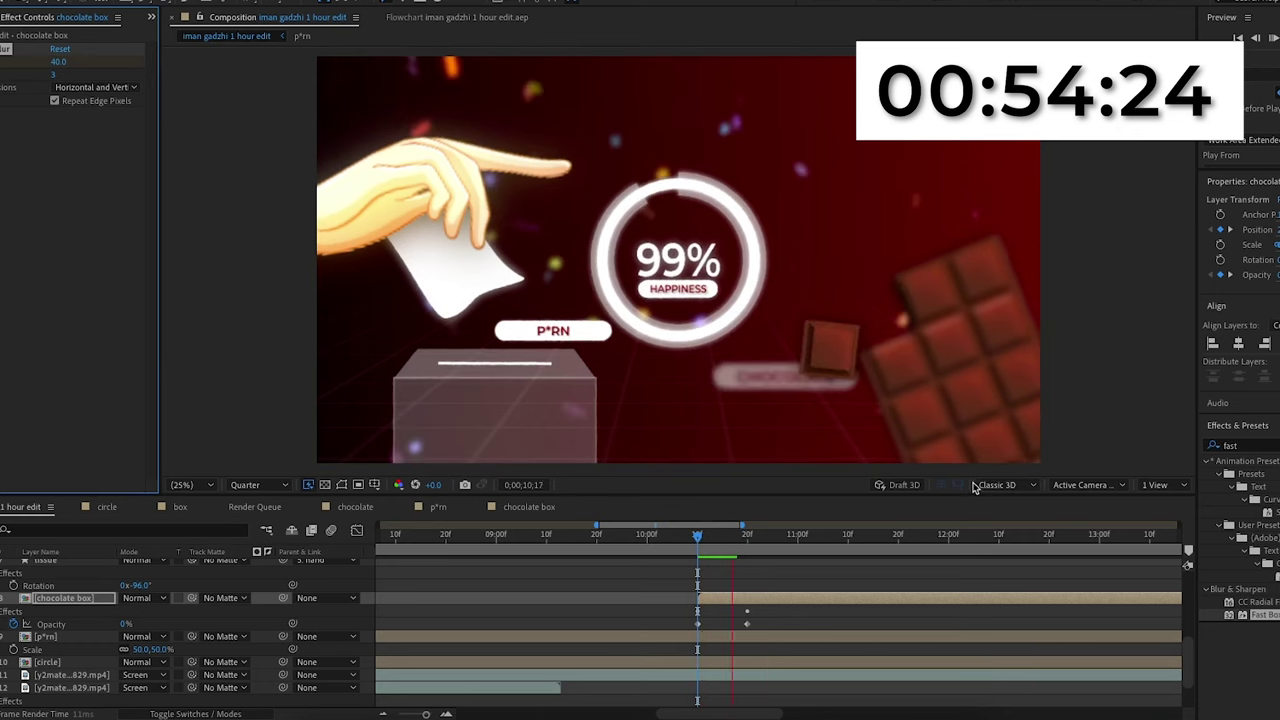
key(space)
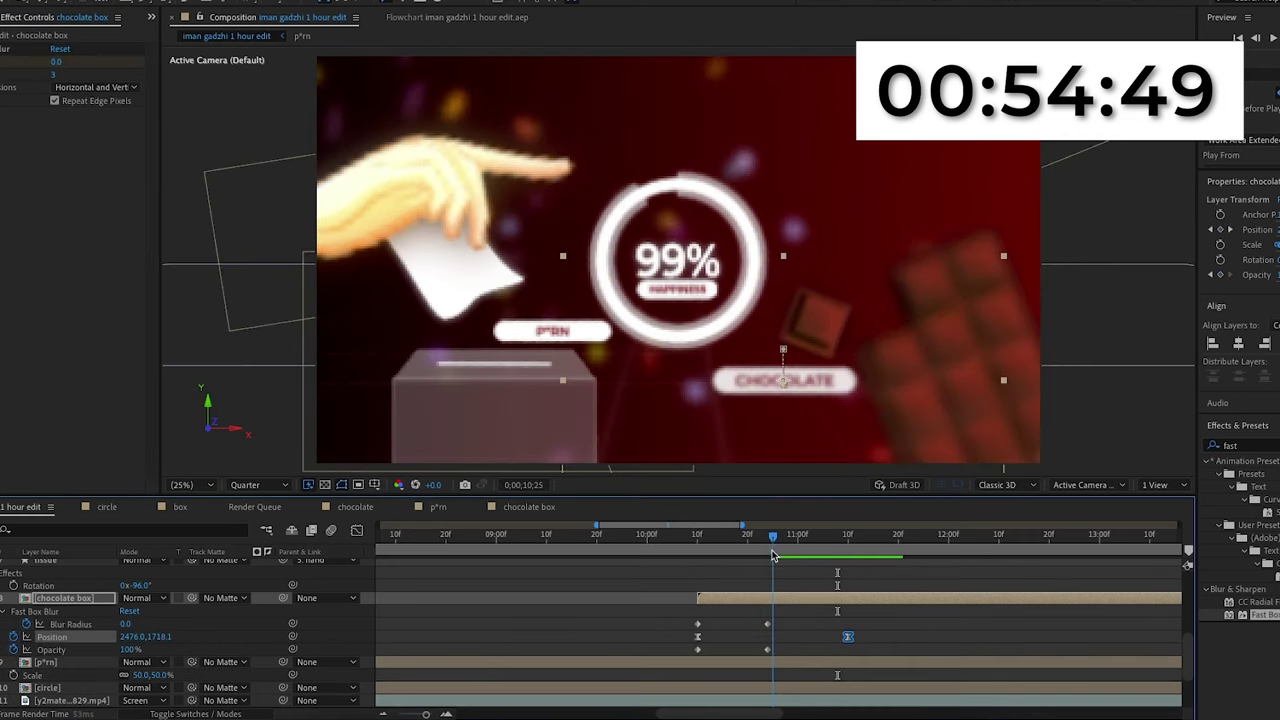
Step: Shift both chocolate box Position keyframes so the drop runs from 0;00;10;24 to 0;00;11;24, and preview the timing
key(space)
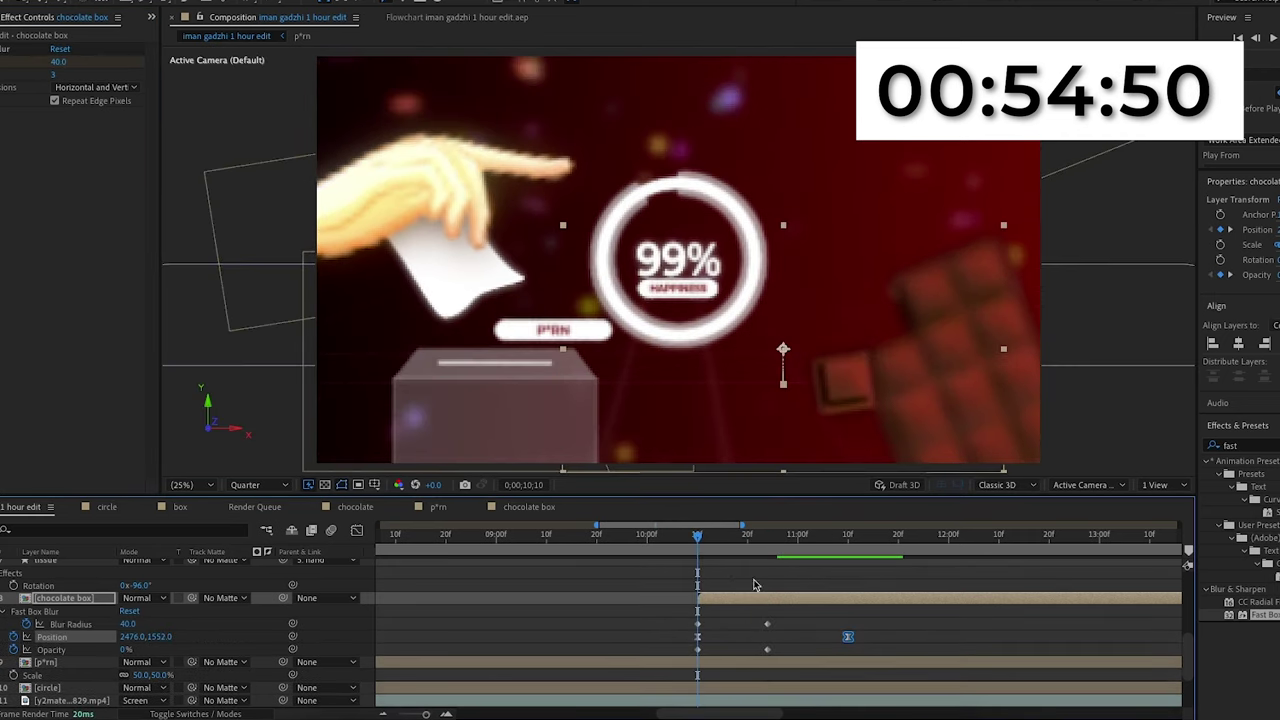
click(697, 638)
drag(747, 638, 767, 638)
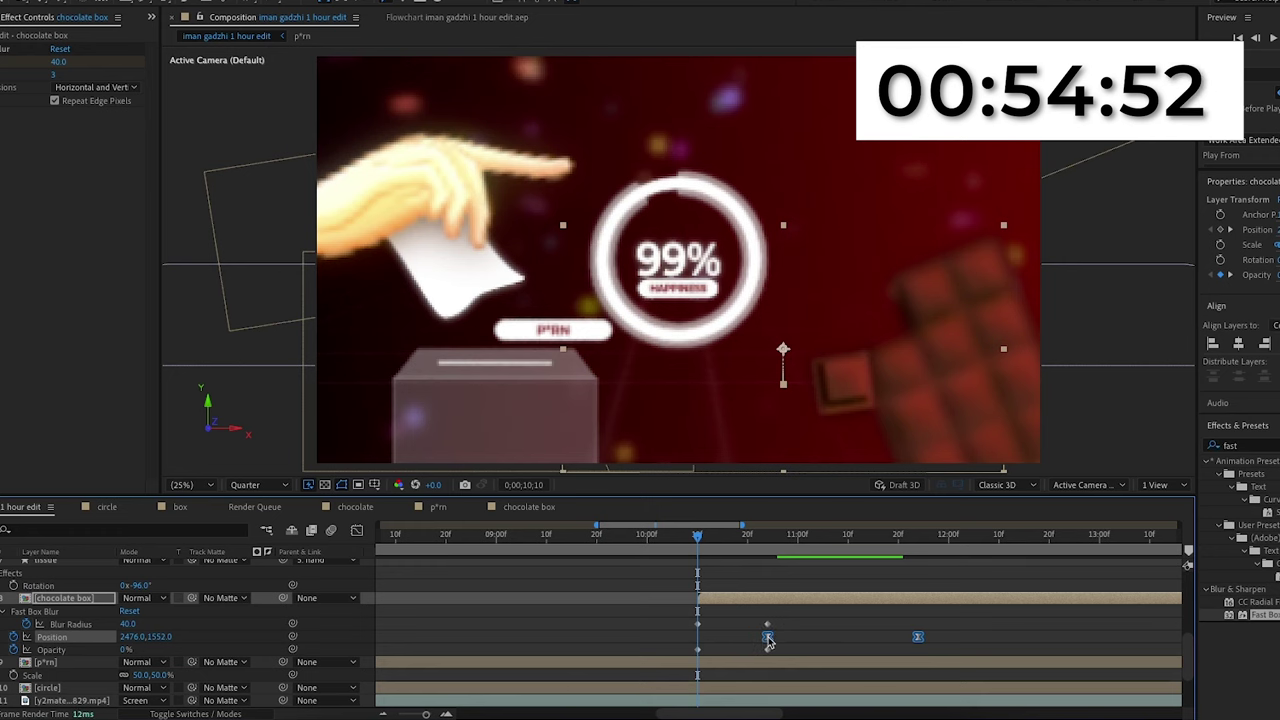
key(space)
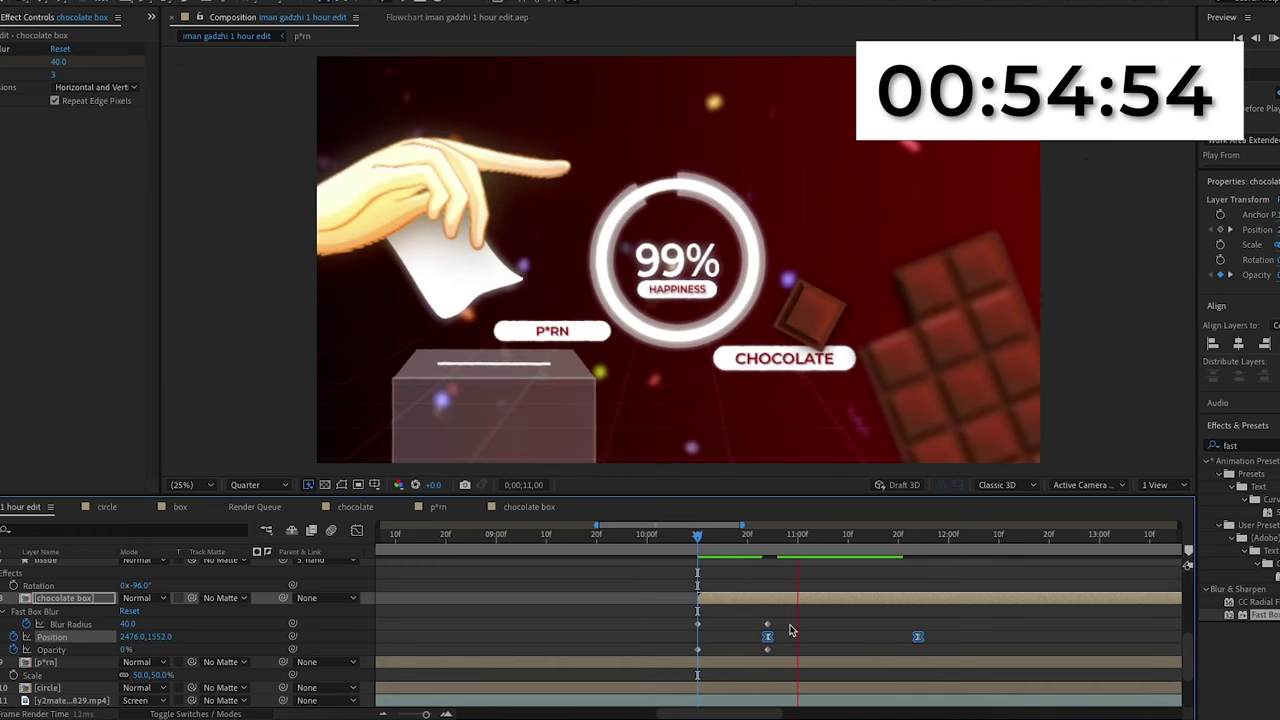
key(space)
Step: Reshape the chocolate box Position speed graph into a symmetric curve peaking midway between its two keyframes
click(918, 620)
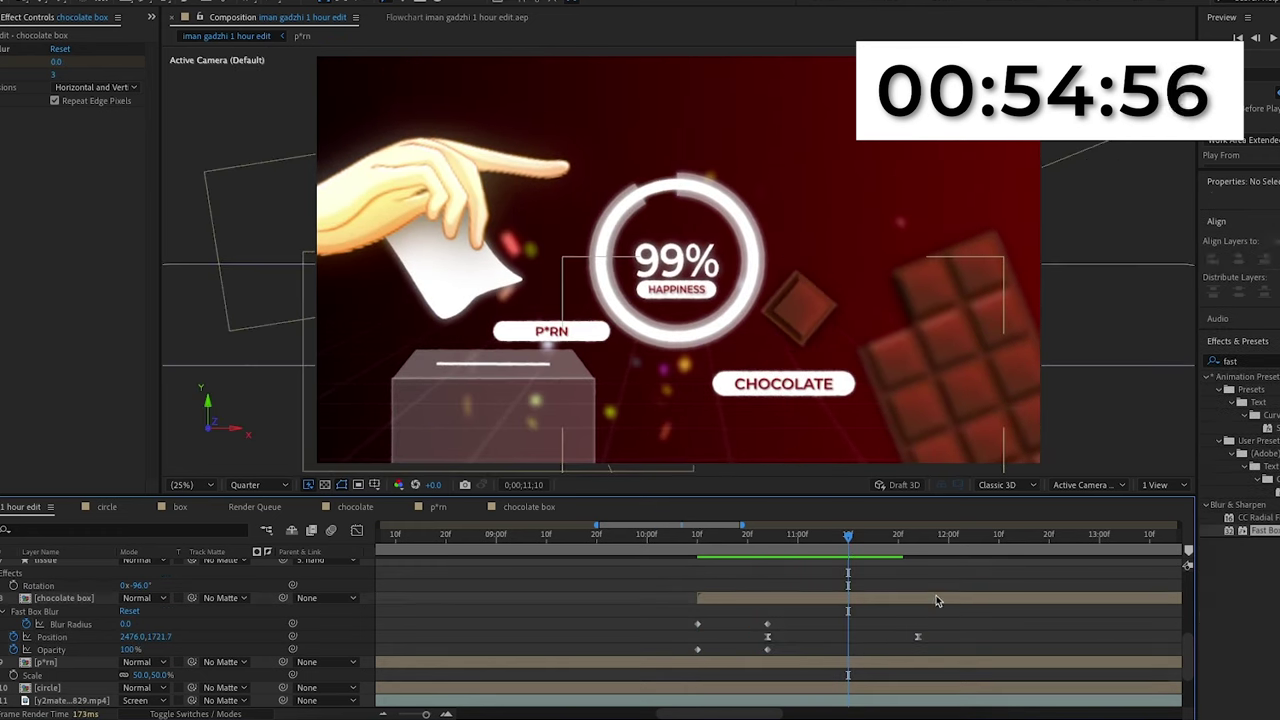
drag(952, 645, 766, 643)
key(shift+F3)
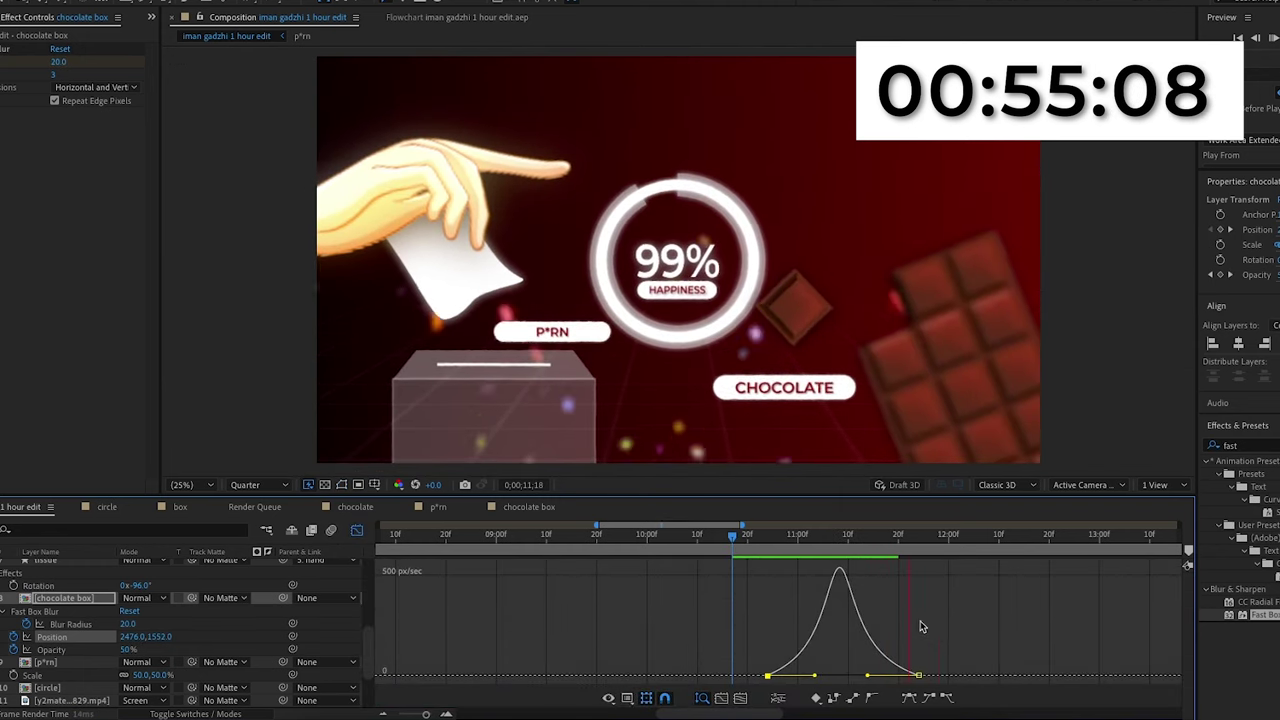
key(shift+F3)
Step: Move the chocolate box layer's ending Blur Radius keyframe to 0;00;11;05 and its ending Opacity keyframe to 0;00;10;27, and preview
click(810, 640)
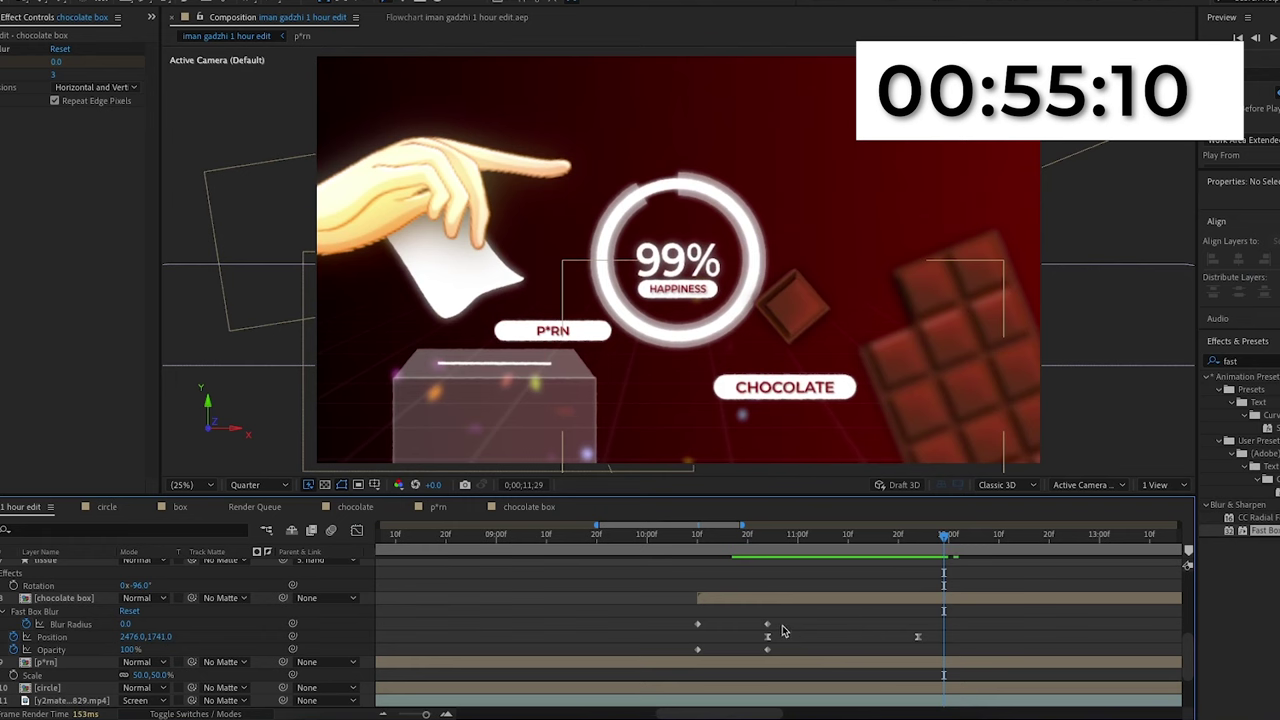
drag(767, 624, 787, 650)
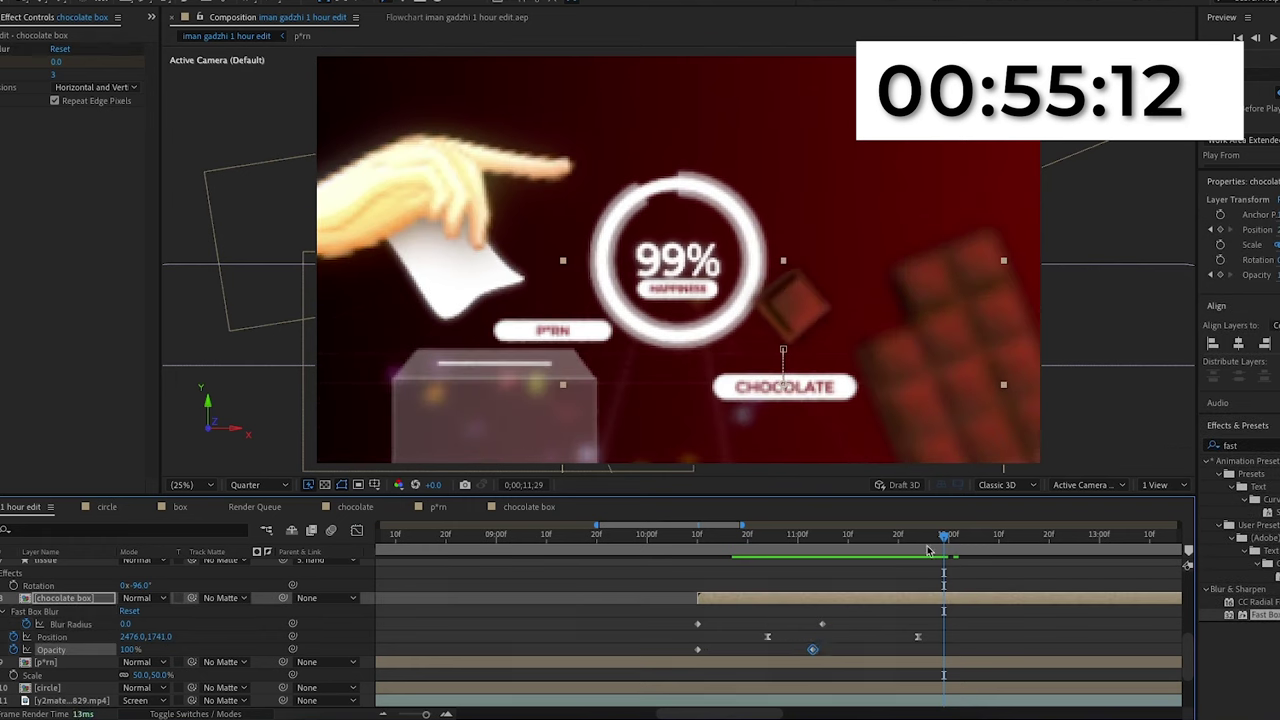
drag(929, 550, 726, 564)
key(j)
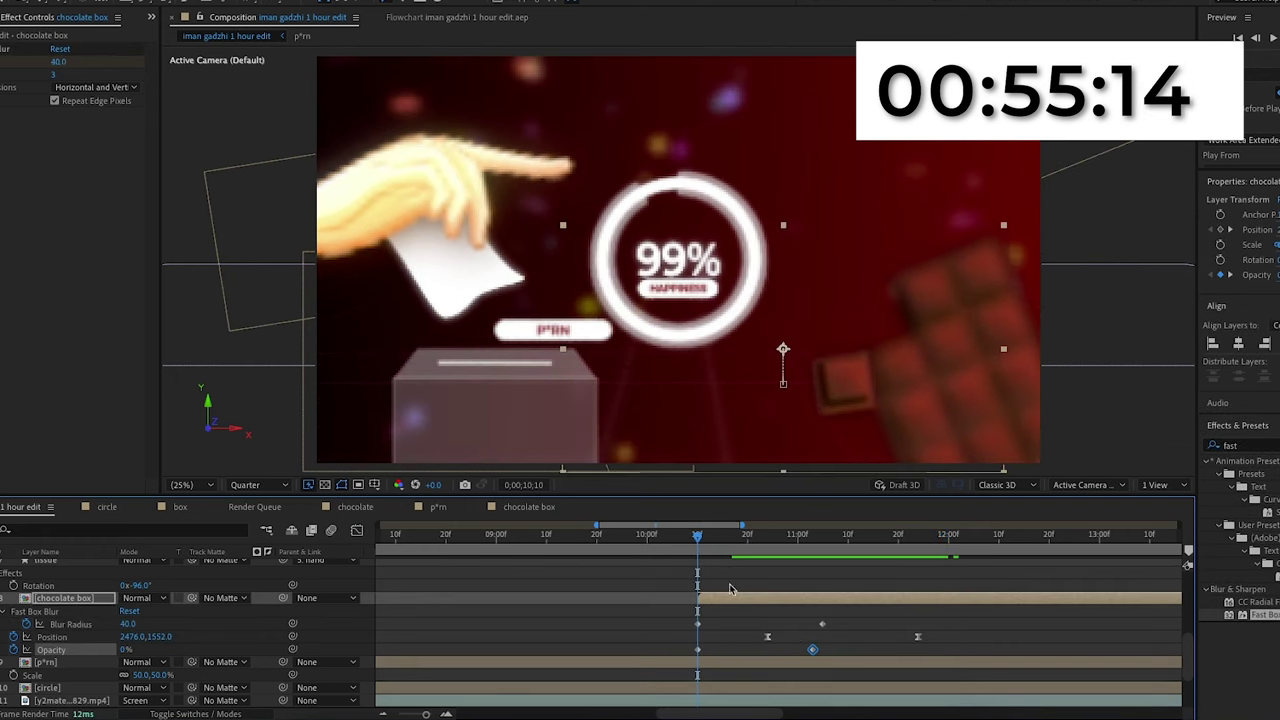
click(811, 626)
drag(811, 651, 782, 650)
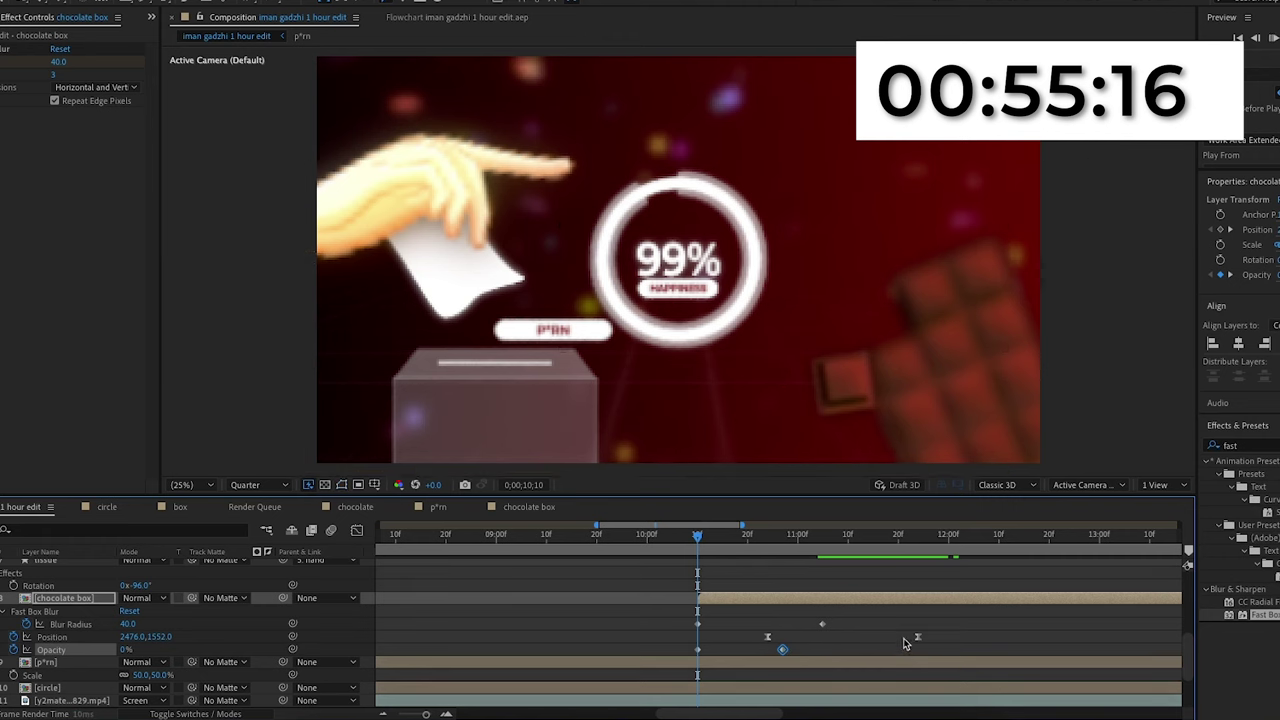
drag(773, 550, 712, 552)
key(space)
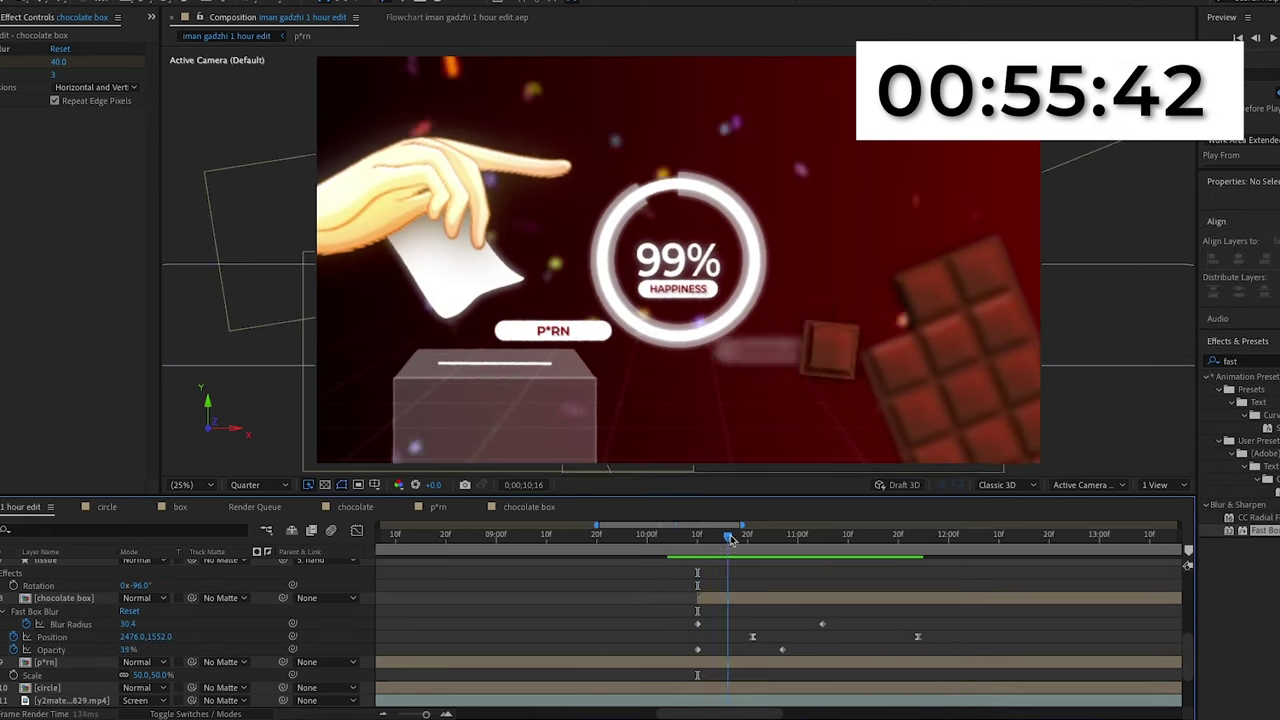
Step: Delay the chocolate box drop's starting Position keyframe to 0;00;10;27 and add another at 0;00;10;10 with Y set to 1608
click(819, 541)
drag(819, 541, 700, 558)
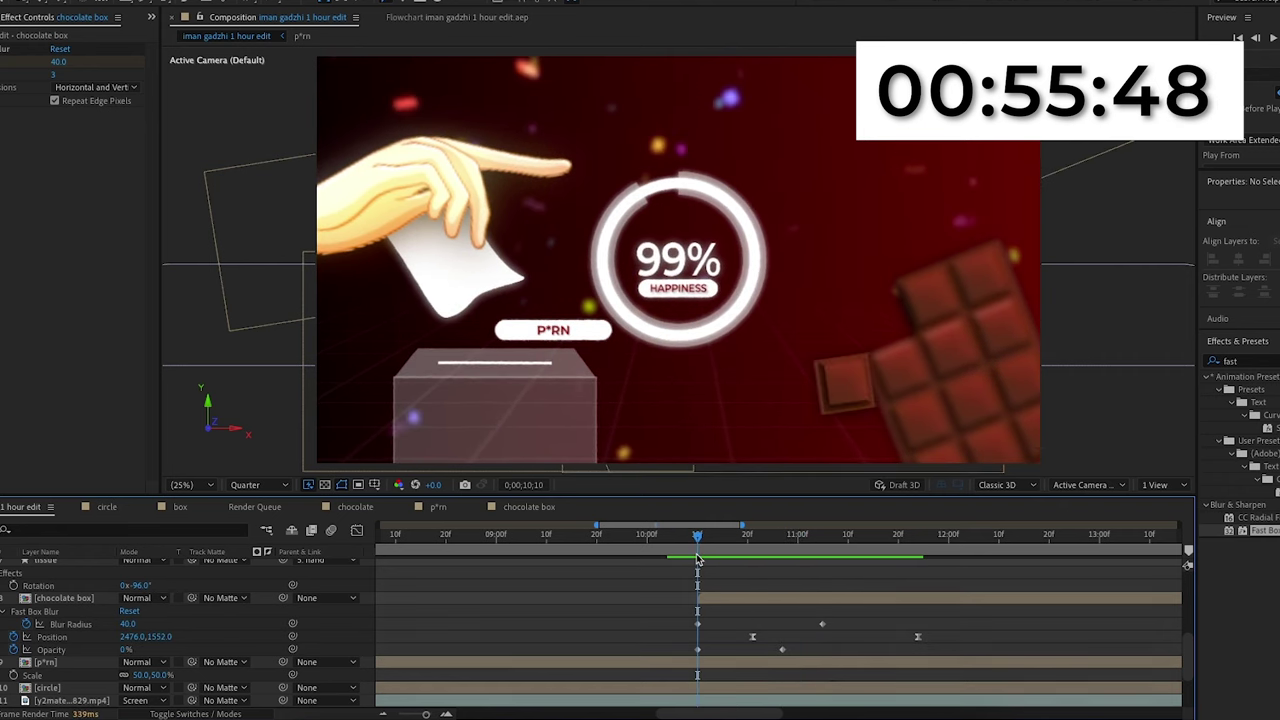
drag(752, 637, 782, 637)
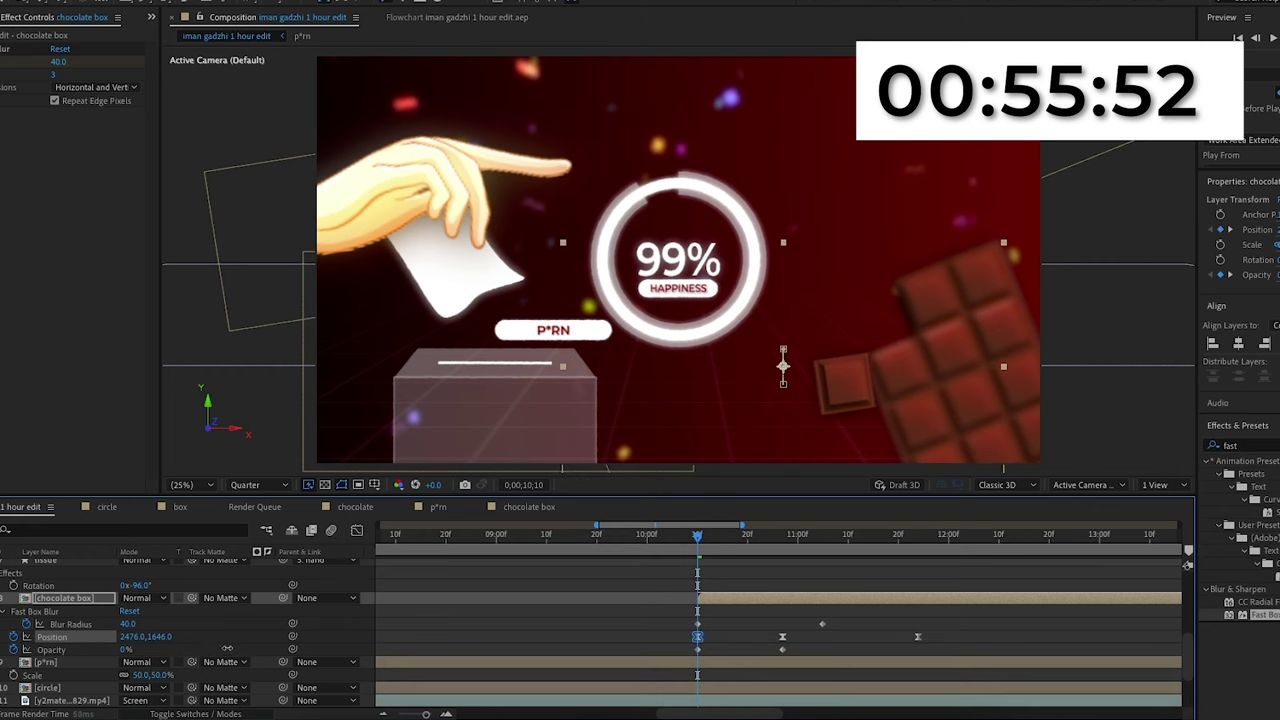
key(space)
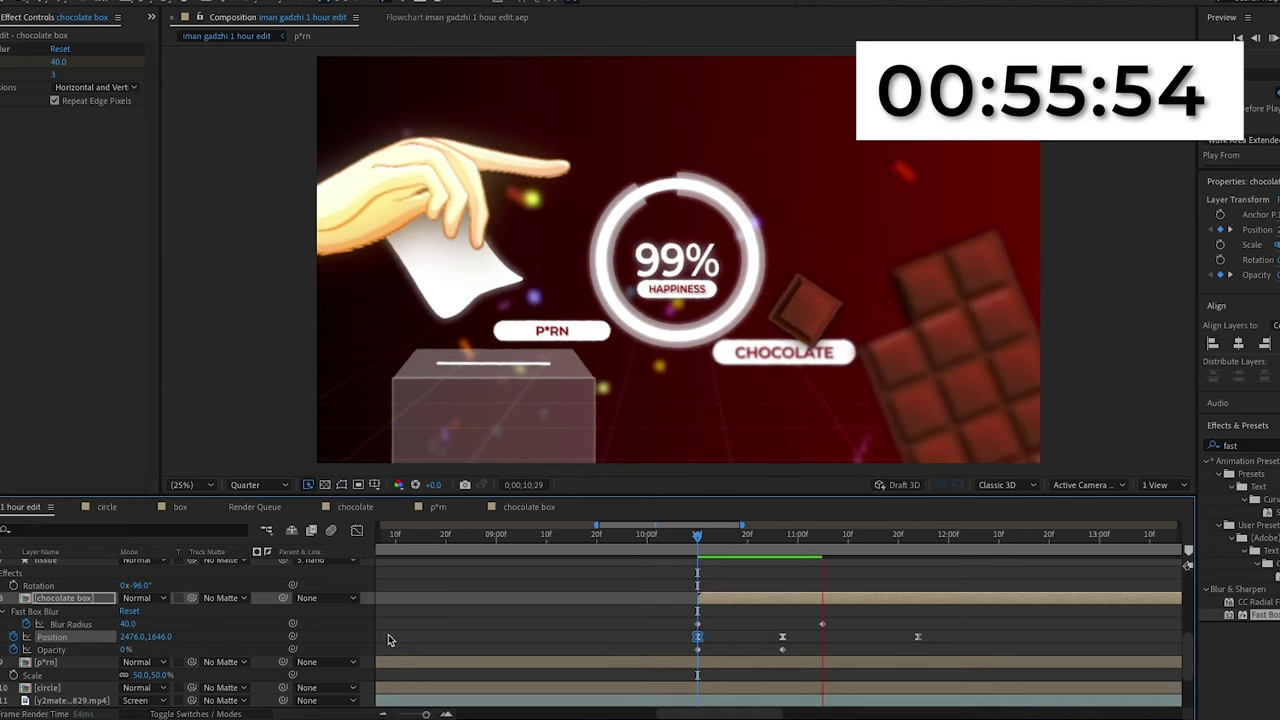
key(space)
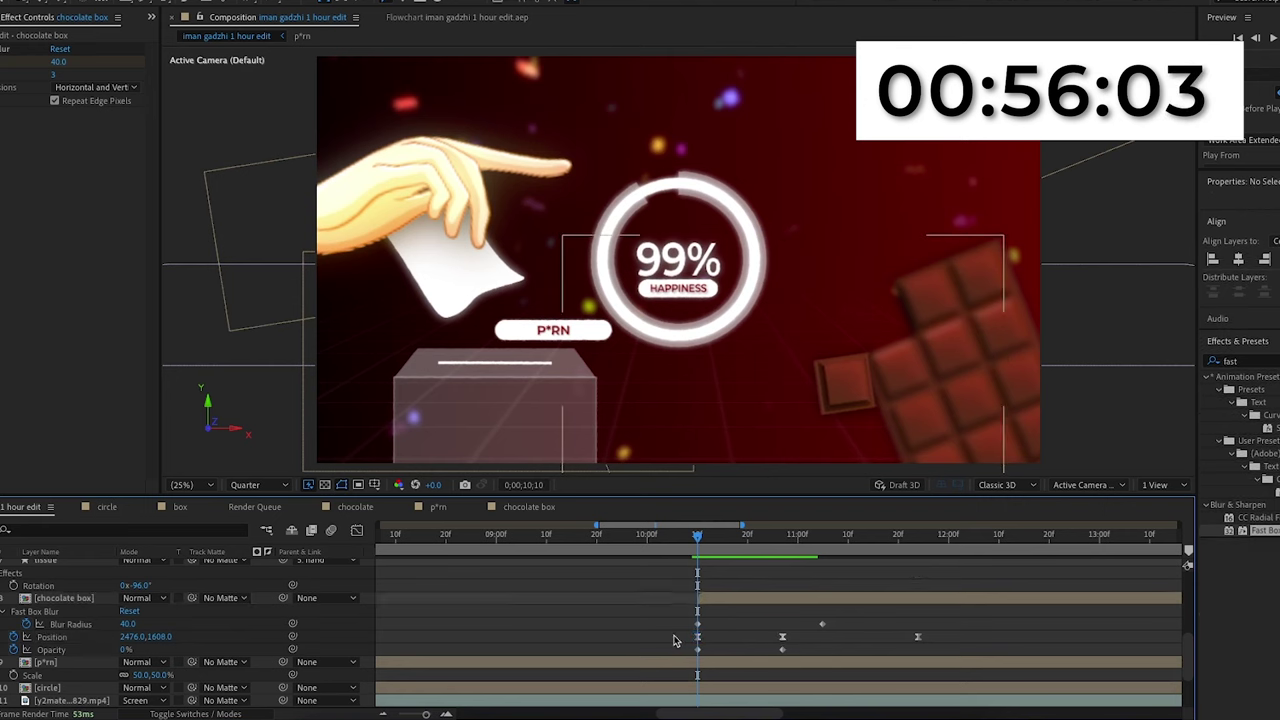
Step: Shape the speed graph between the first two chocolate box Position keyframes to peak early and ease out, and preview it
click(357, 531)
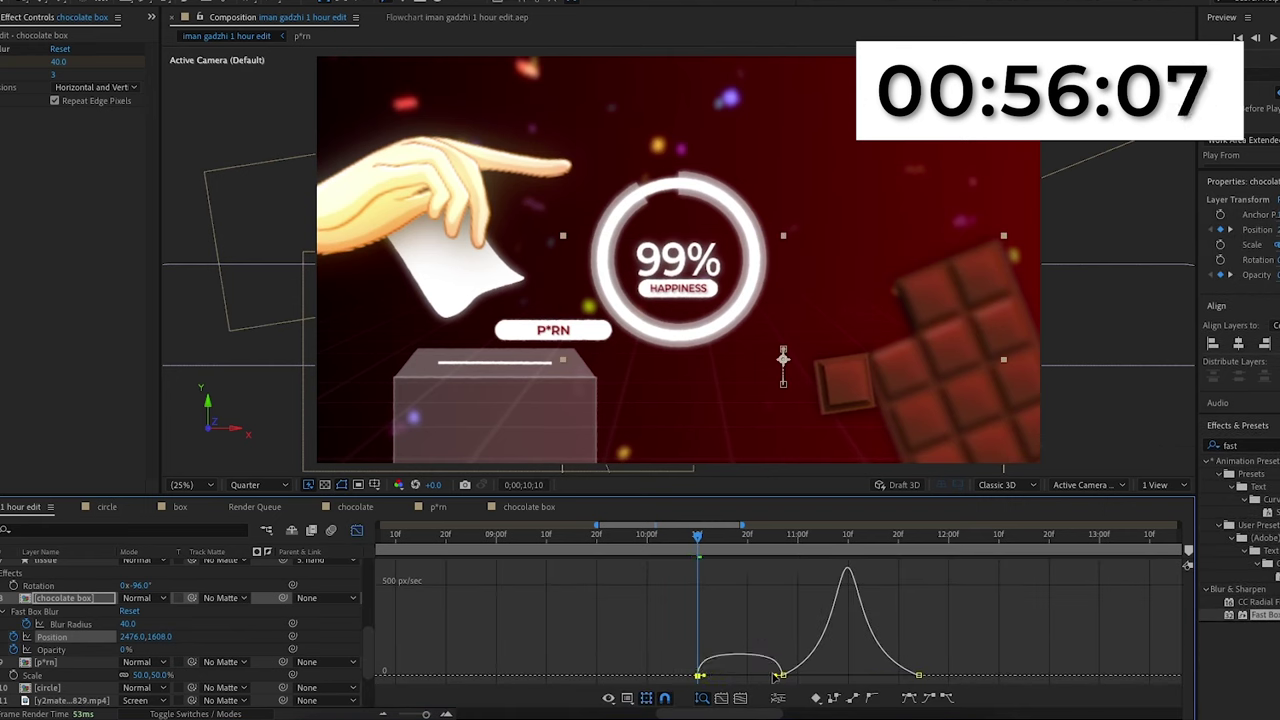
key(space)
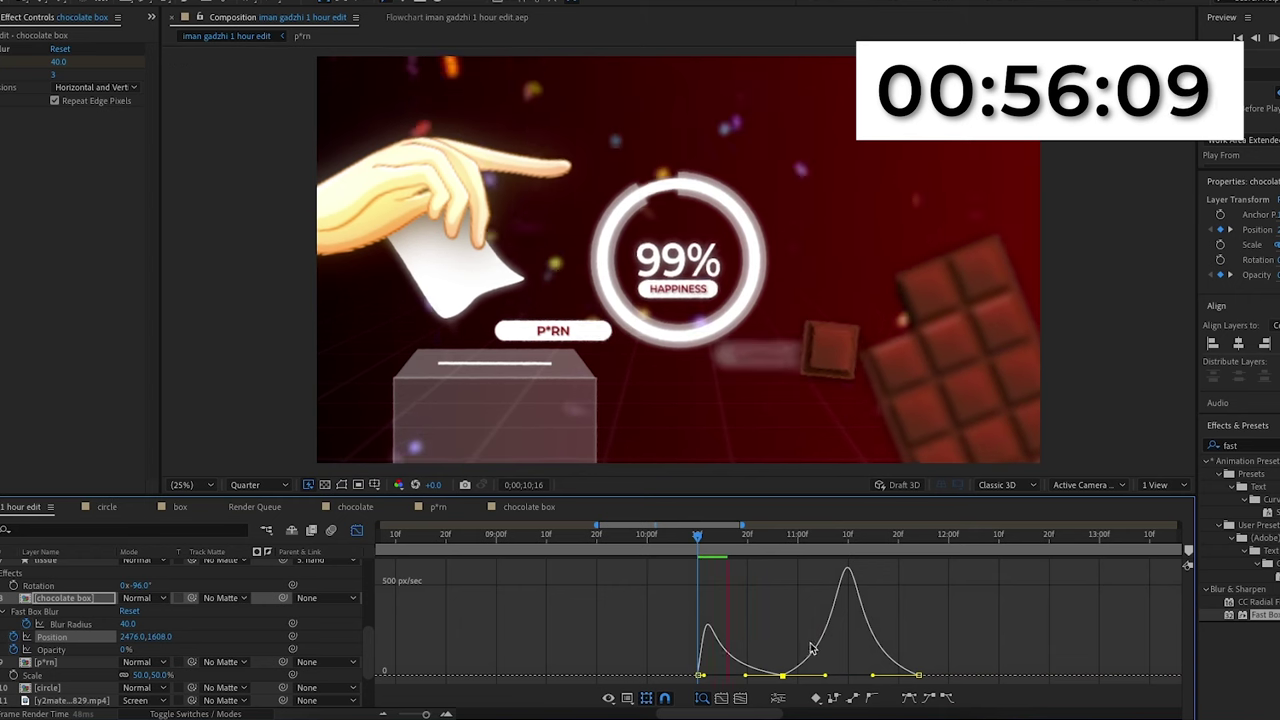
key(space)
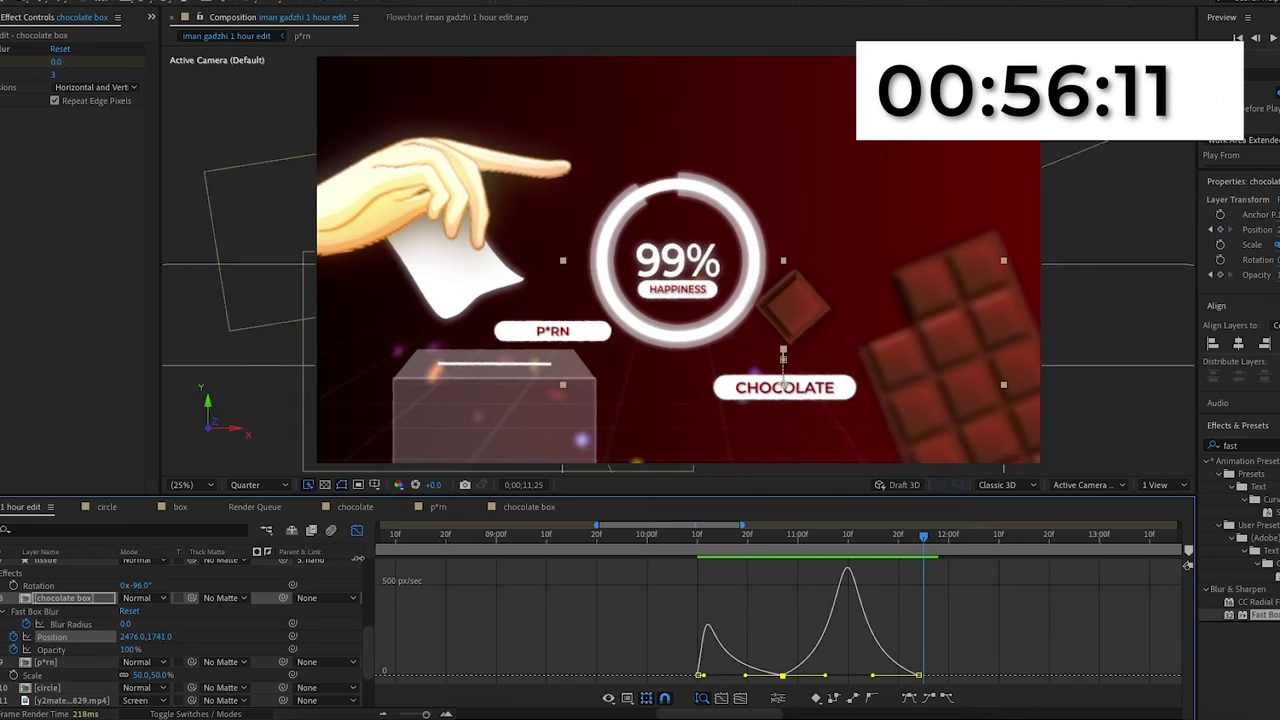